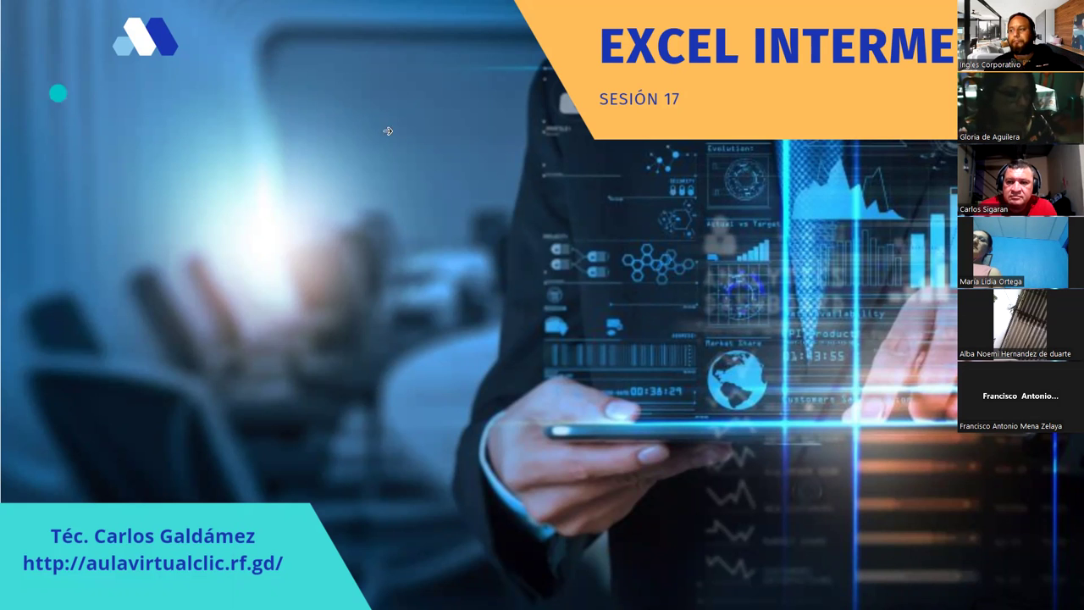
- Advance the slideshow from the Sesión 17 cover to the 'Tablas Dinámicas en Excel' slide
left_click(865, 350)
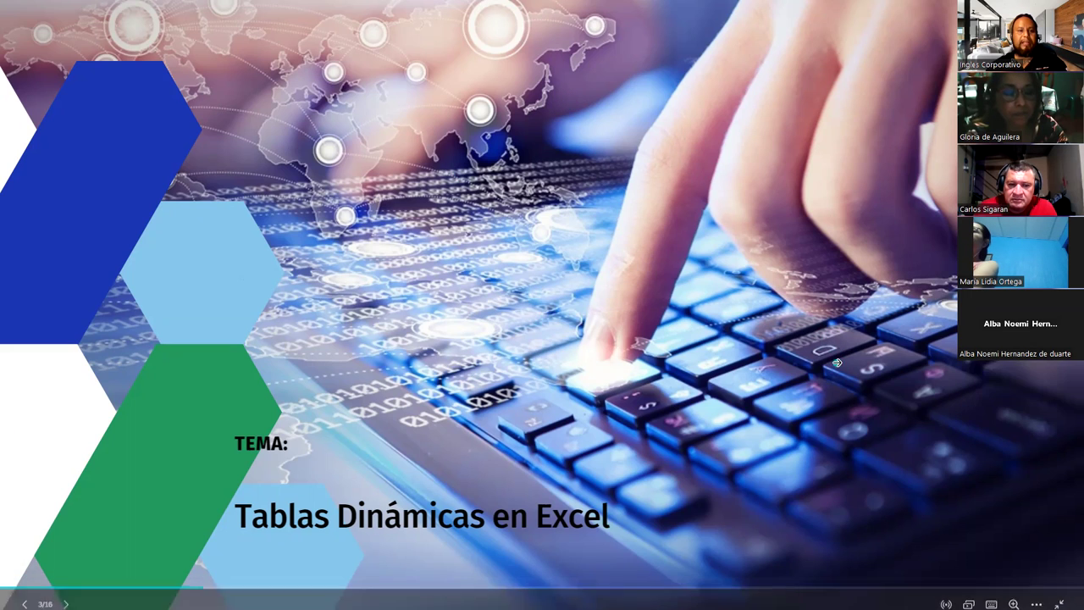
- Move through the session objective slide to the 'Tablas Dinámicas' definition slide
key("Right")
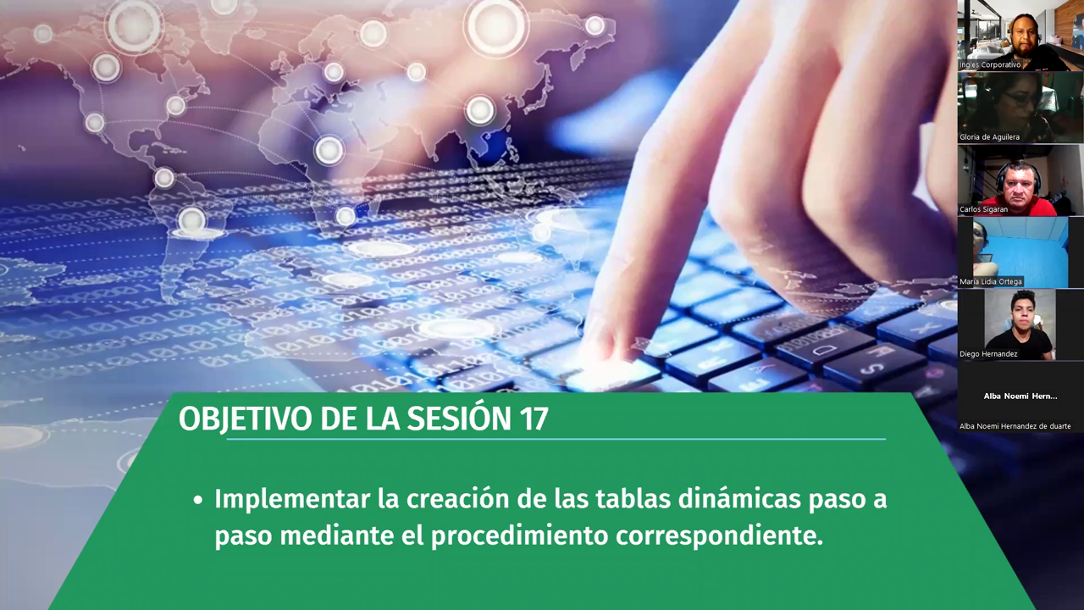
left_click(945, 296)
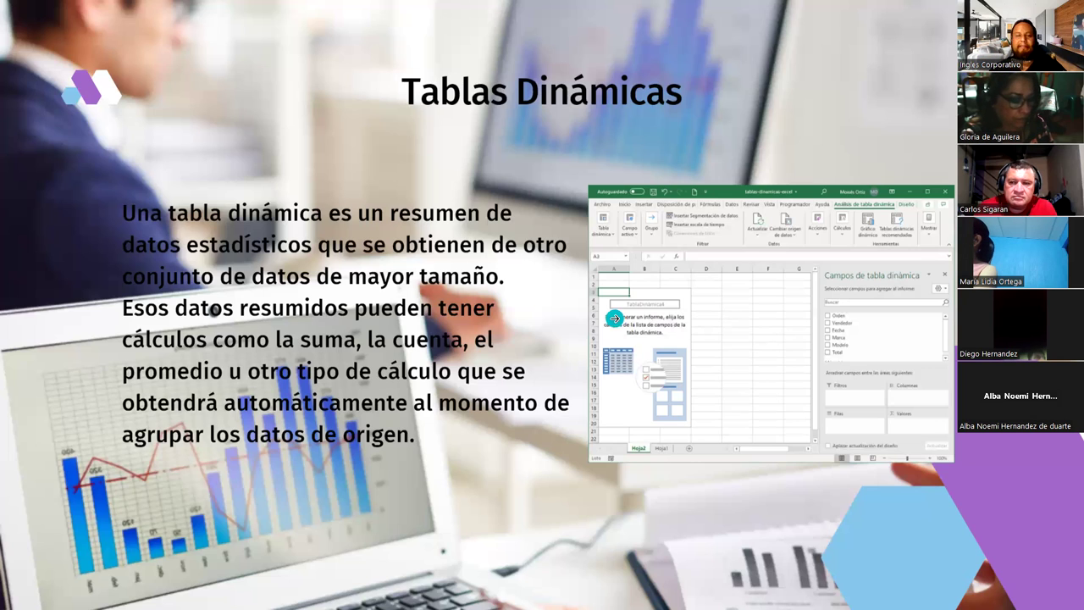
- Advance to the 'Cuando usar una tabla dinámica' slide
left_click(615, 318)
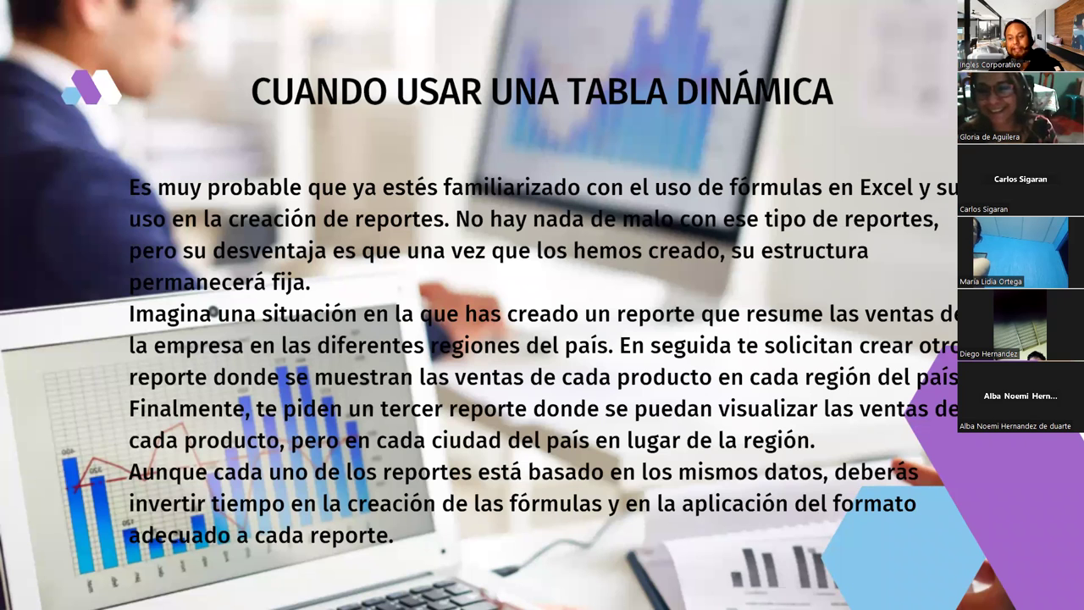
- Advance to the 'Cómo crear una tabla dinámica en Excel' slide
key("Right")
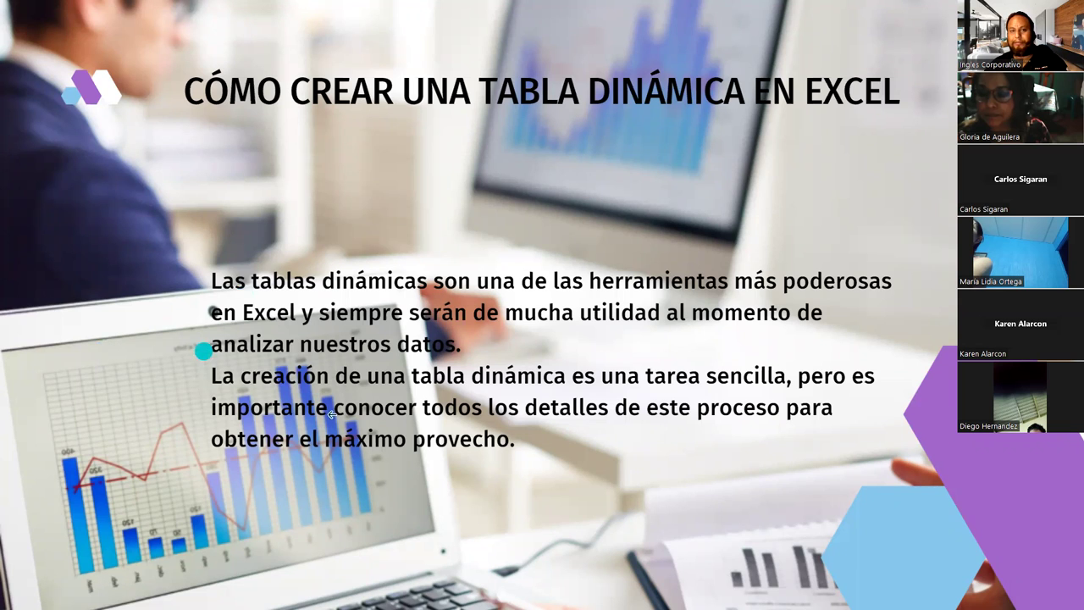
- Move past the Preparación slide to bring up the tablas-dinamicas-excel sales workbook
left_click(837, 347)
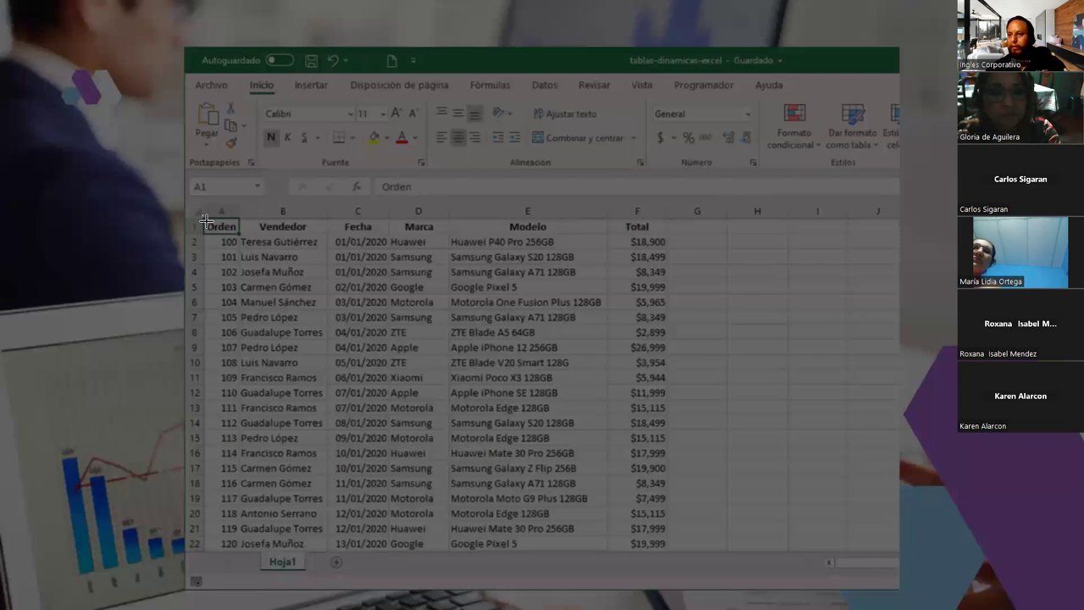
- Select the sales data A1:F22 and launch a second Excel instance
left_click_drag(205, 221, 671, 550)
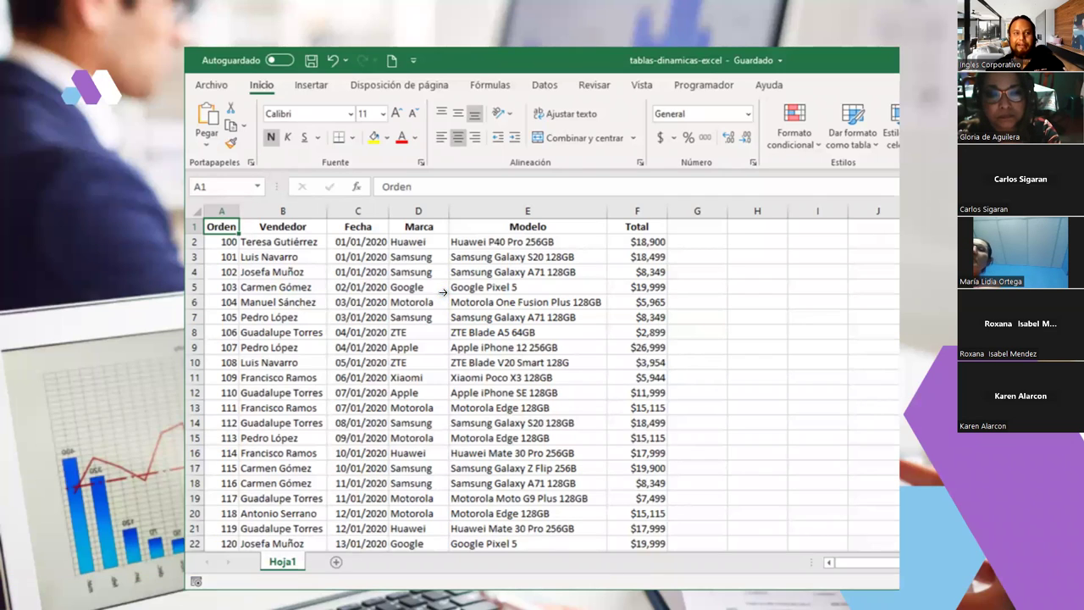
left_click(43, 183)
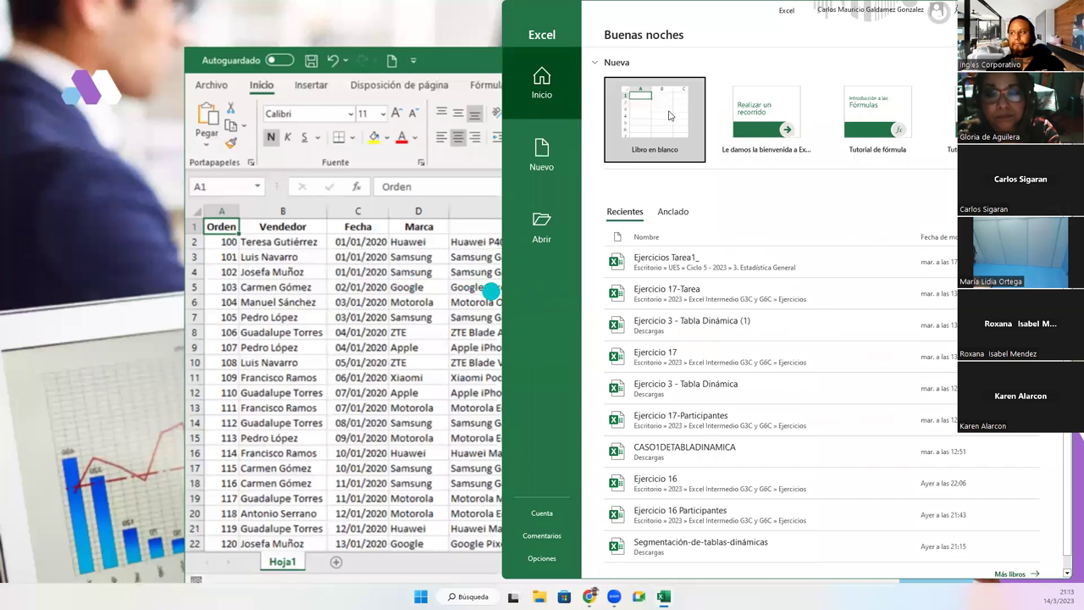
- Create a maximized blank workbook, Libro1, and show its Datos tab
left_click(669, 115)
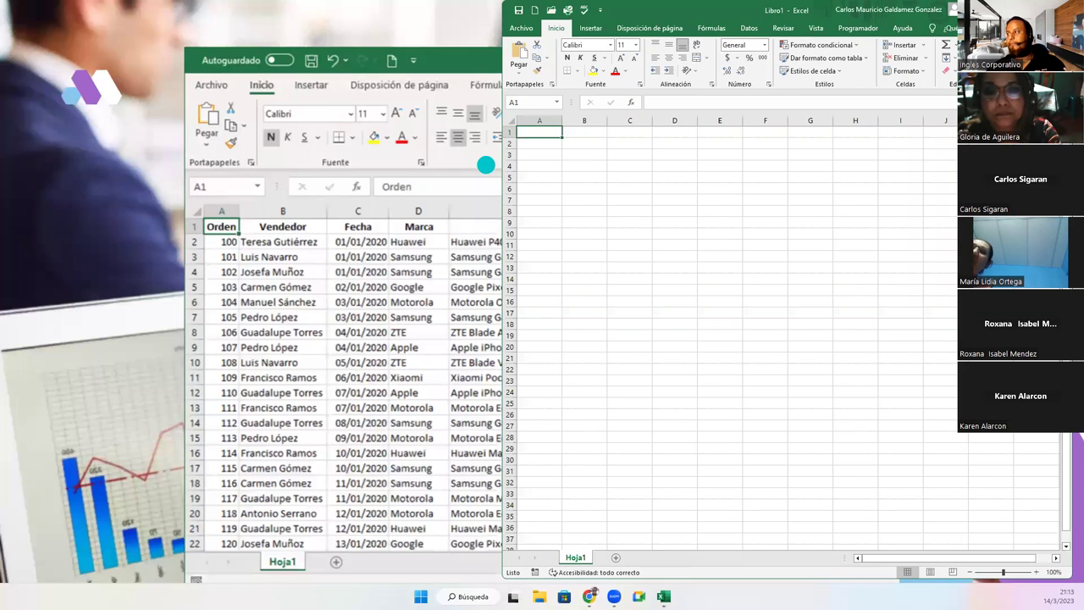
double_click(690, 10)
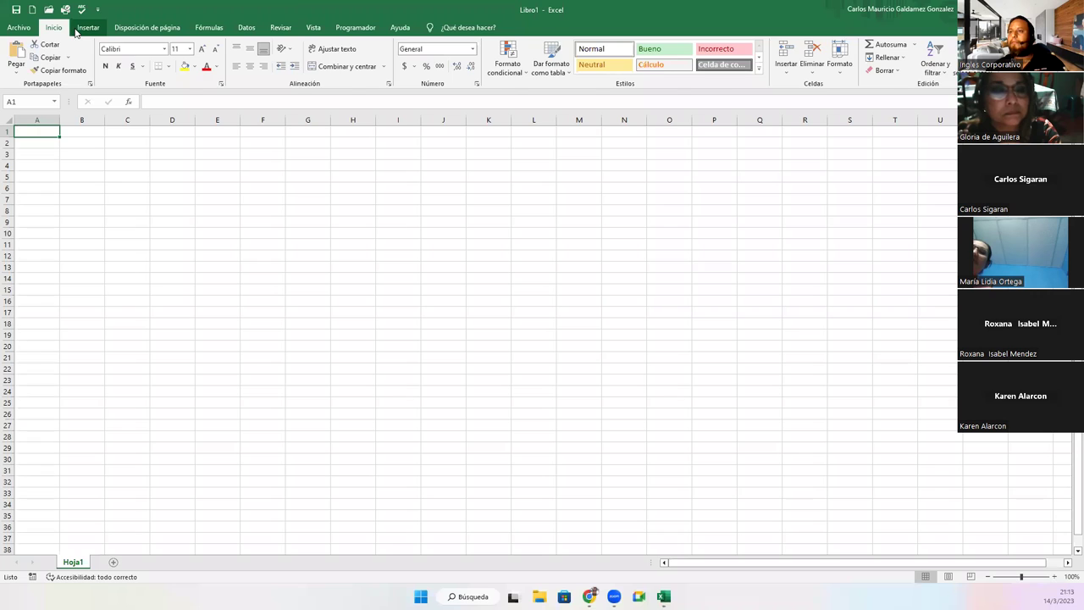
left_click(79, 29)
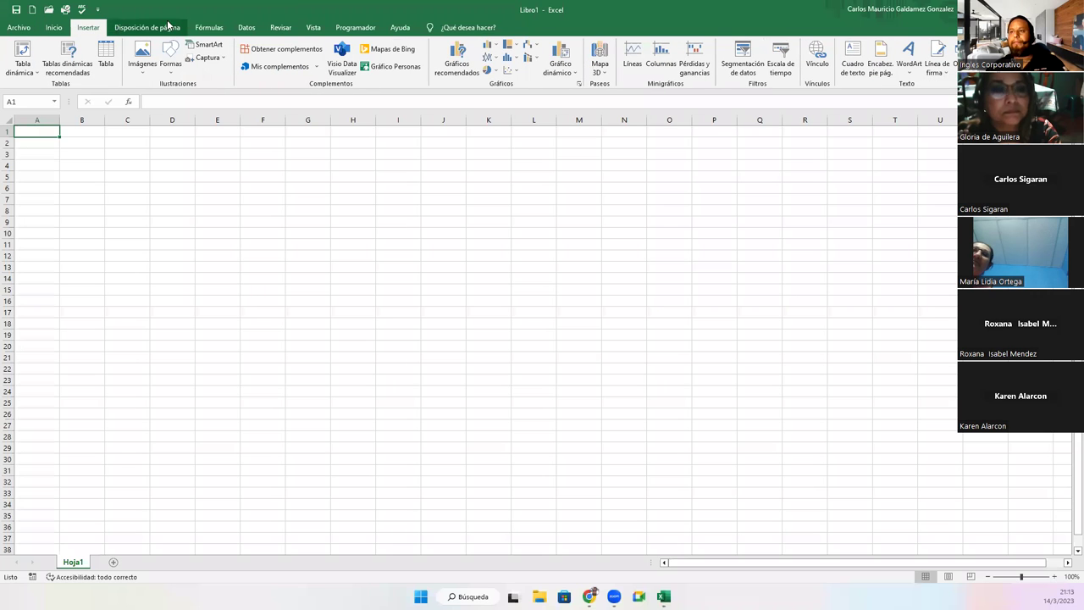
left_click(240, 28)
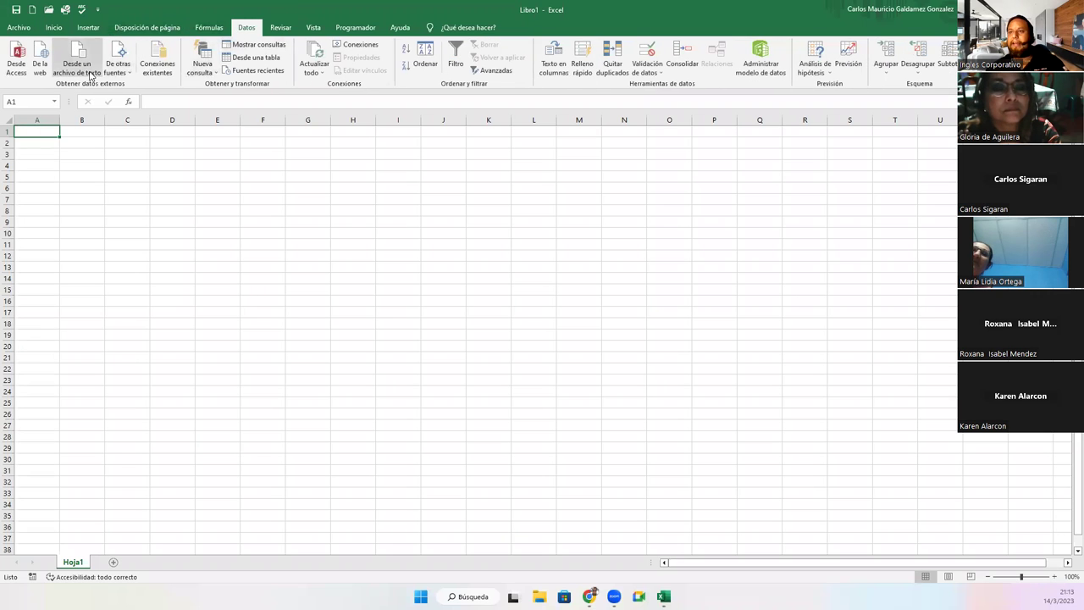
- Try a text-file import from De otras fuentes, then cancel it
left_click(126, 72)
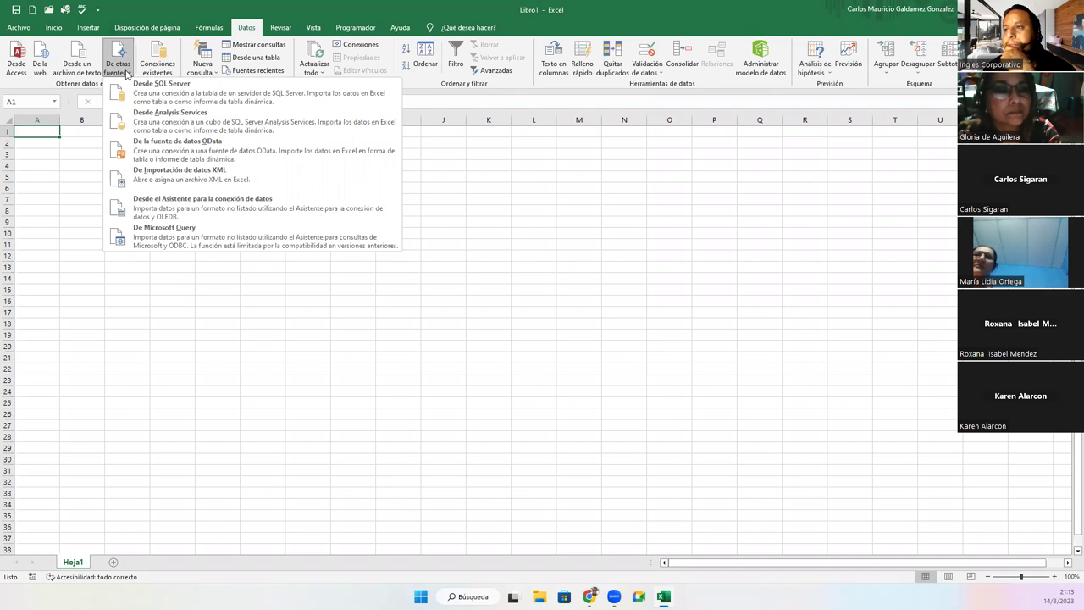
left_click(73, 76)
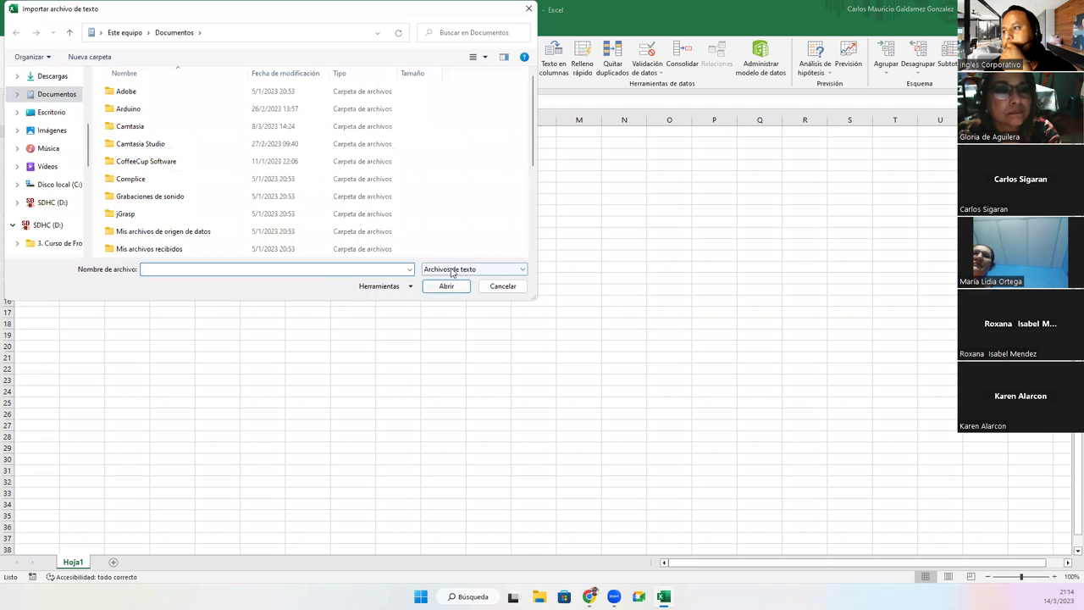
left_click(462, 268)
left_click(474, 273)
left_click(500, 288)
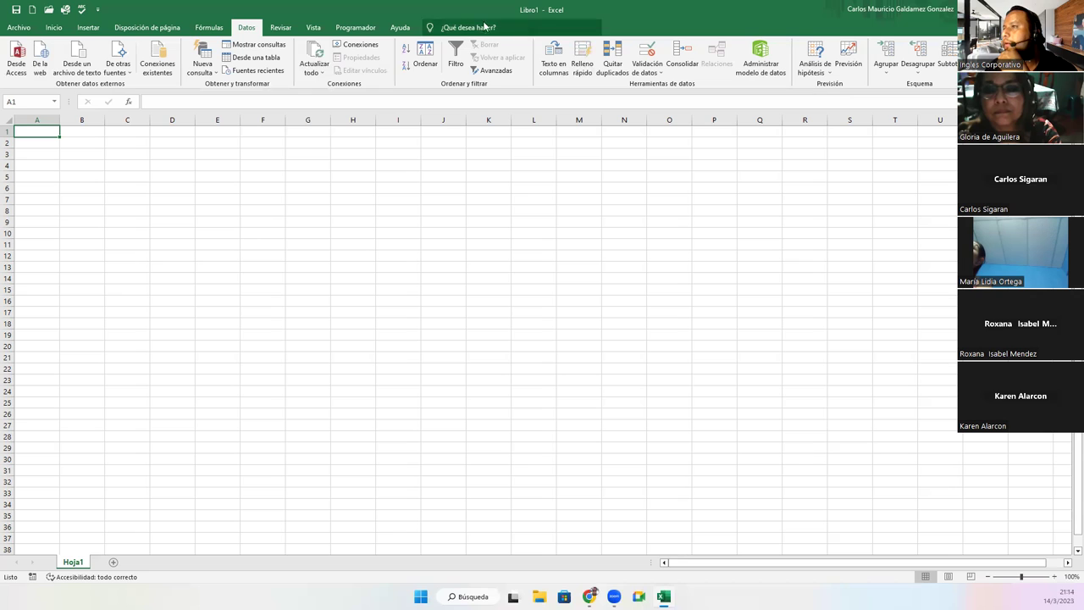
- Browse the Fórmulas and Inicio tabs, then start and cancel a new web query
left_click(200, 28)
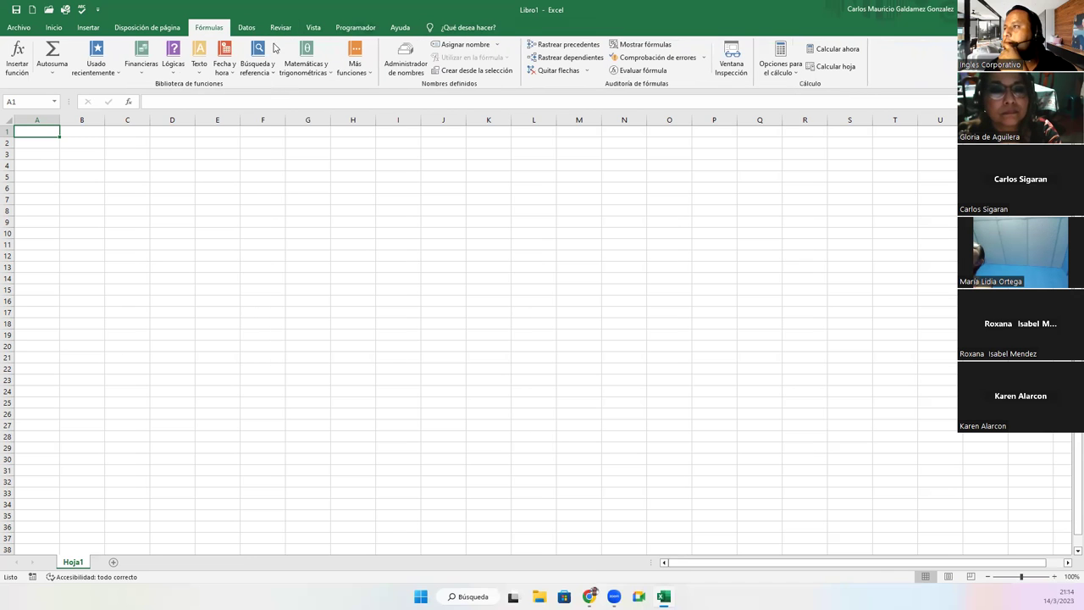
left_click(54, 29)
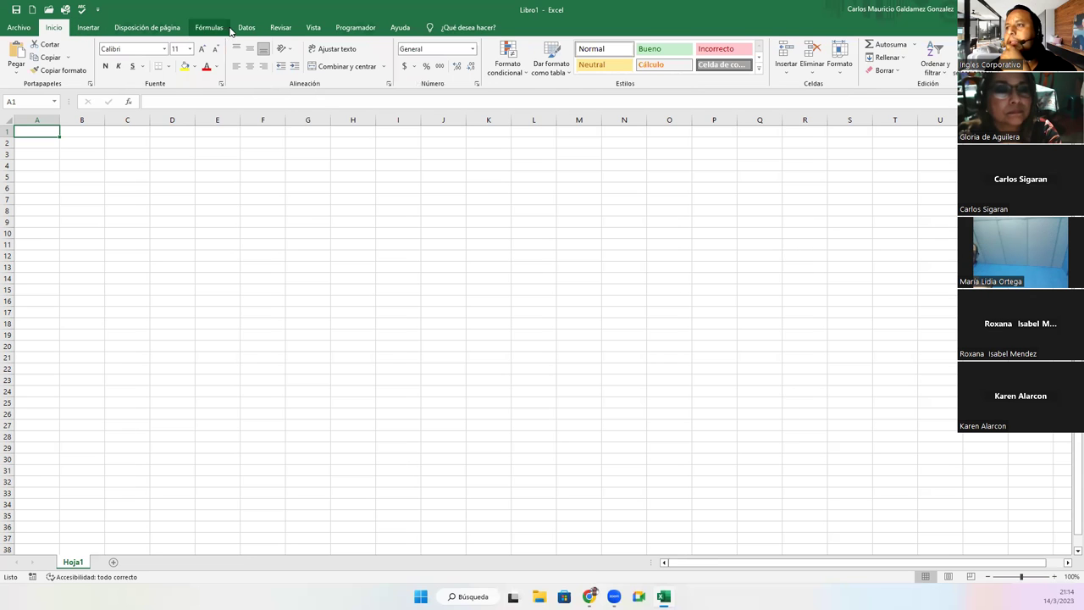
left_click(246, 28)
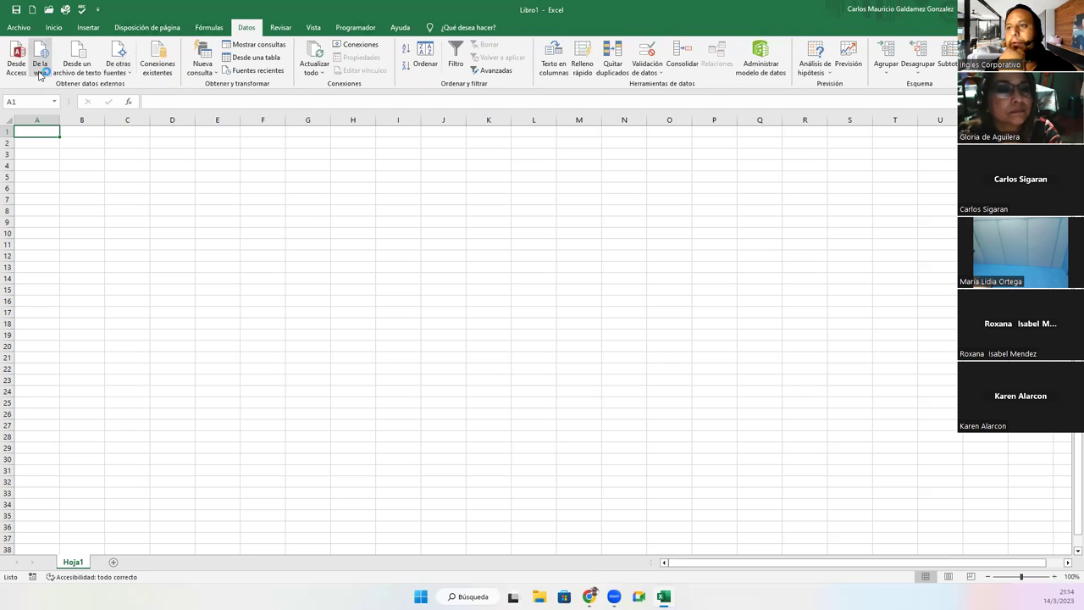
left_click(40, 63)
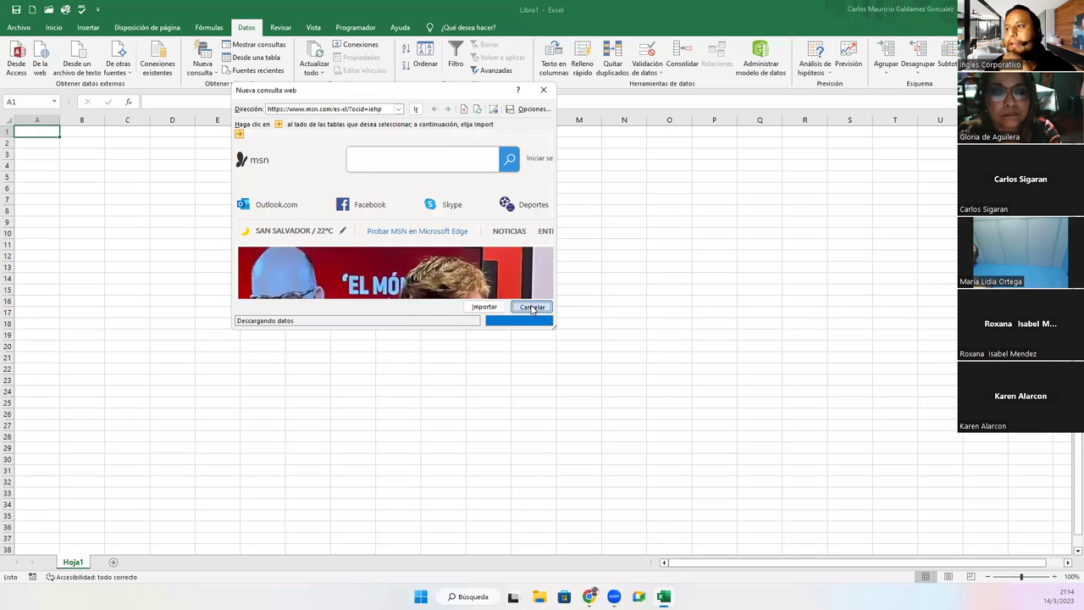
left_click(531, 308)
- Begin a text import, browsing to Imágenes > Capturas de pantalla > Capturas with all files listed
left_click(76, 59)
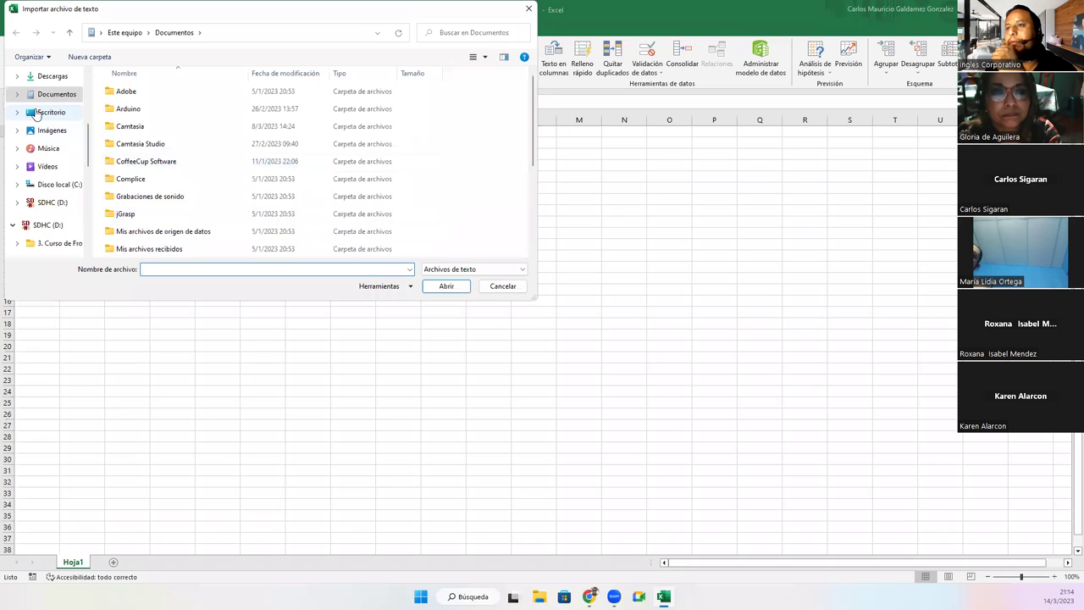
left_click(51, 111)
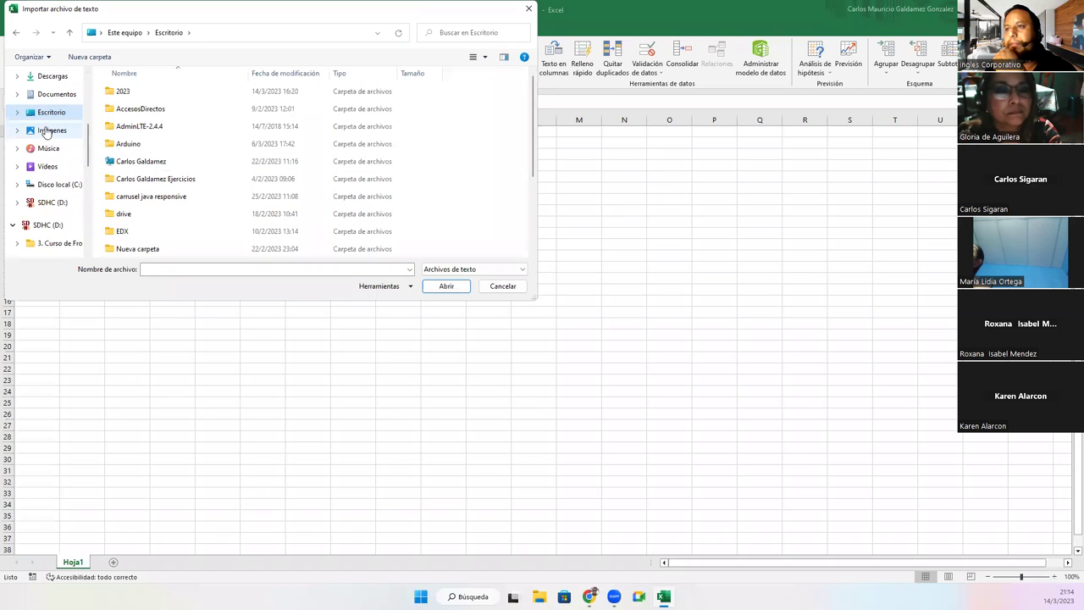
left_click(52, 129)
left_click(182, 127)
double_click(182, 127)
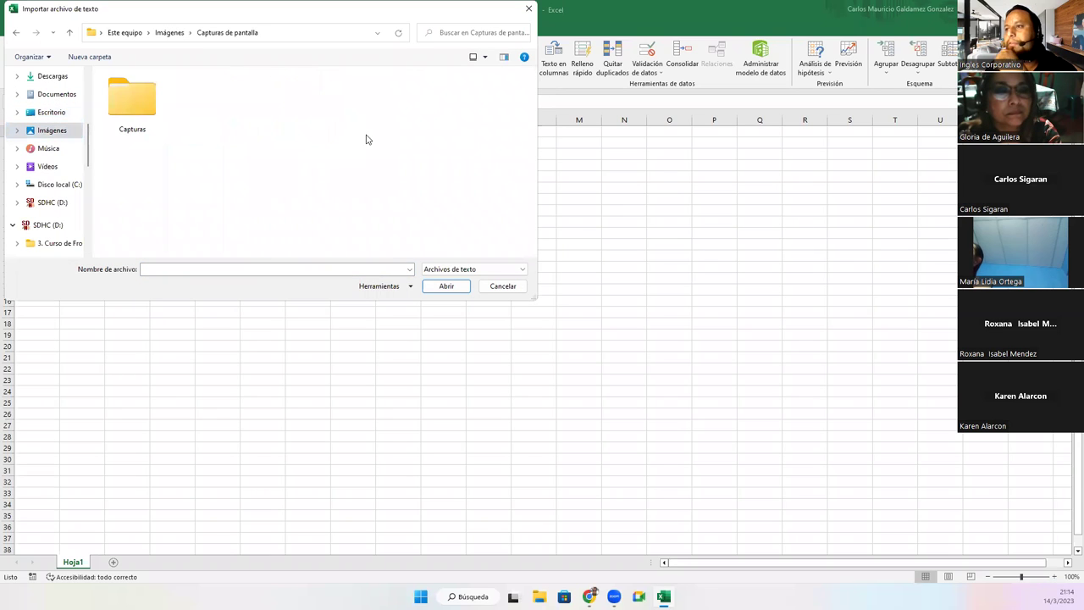
double_click(157, 113)
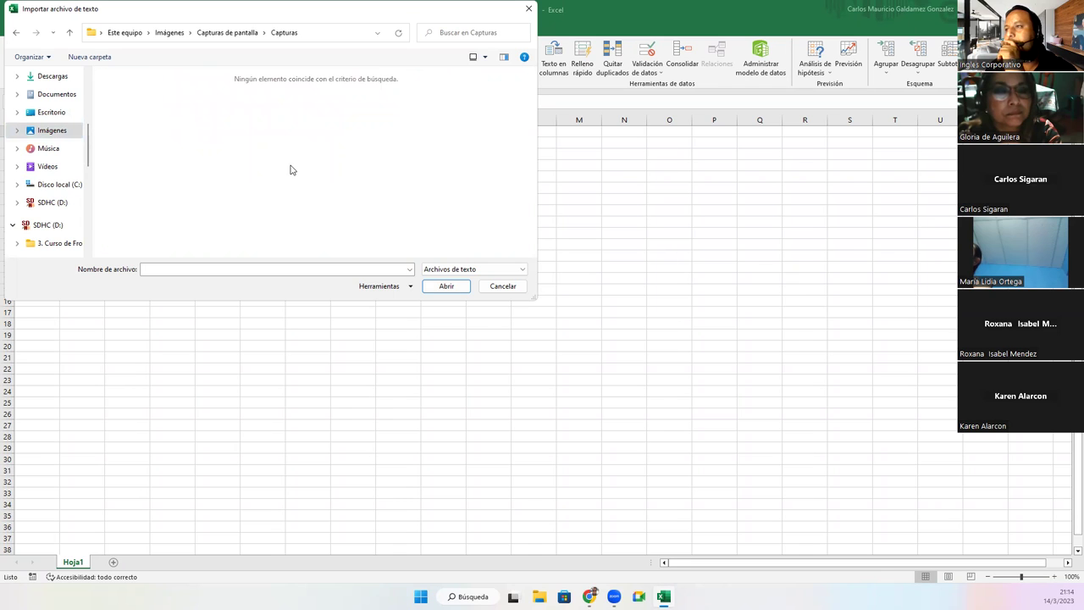
left_click(457, 269)
left_click(454, 281)
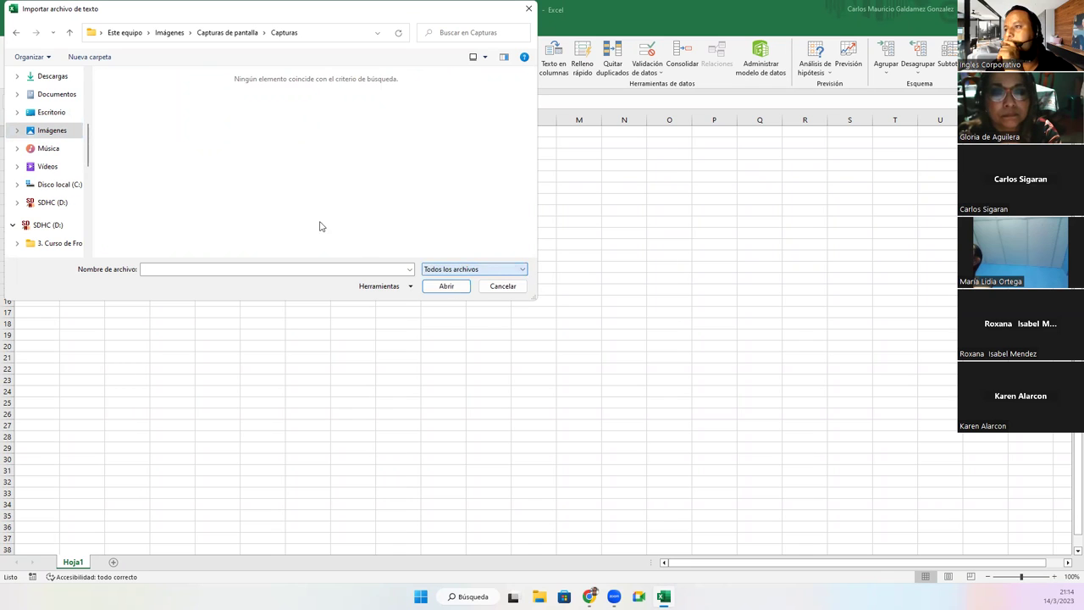
- Return to Capturas de pantalla and pick the last screenshot at the bottom for import
left_click(70, 33)
left_click_drag(533, 75, 533, 101)
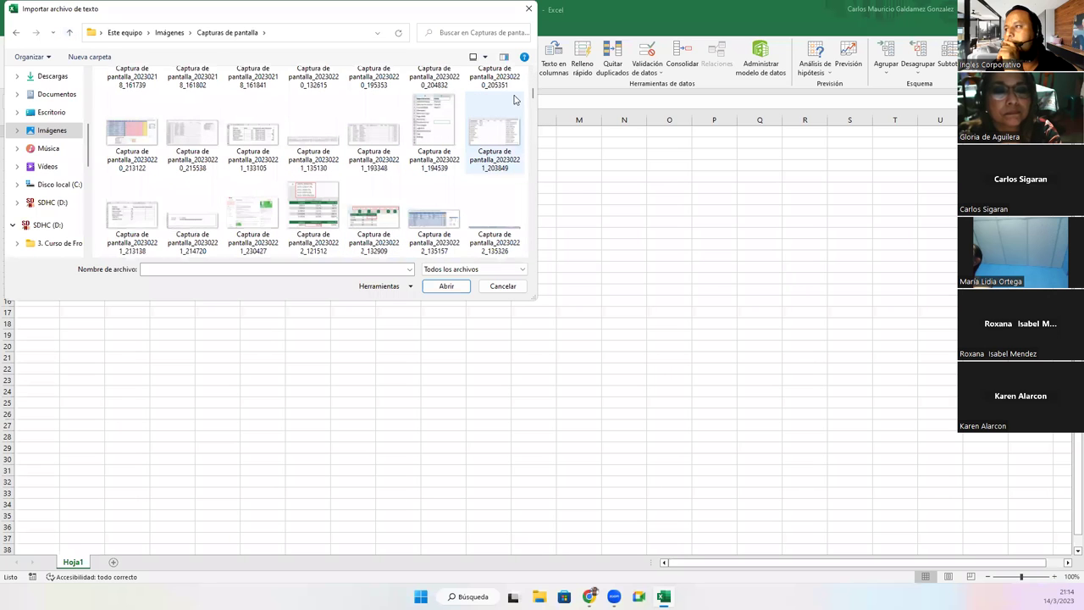
scroll(533, 254, "down", 3)
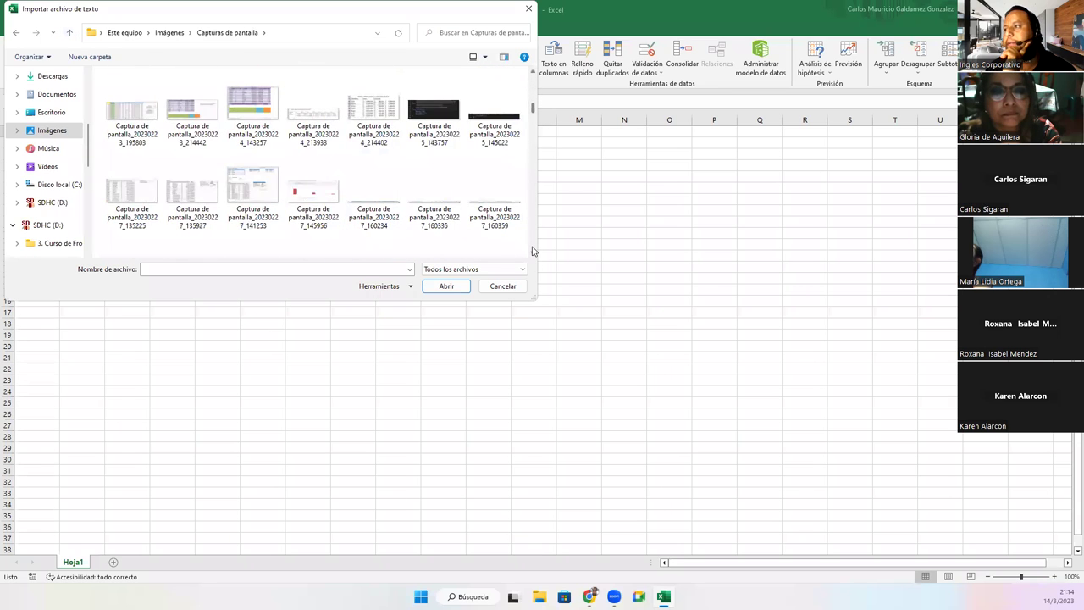
scroll(533, 251, "down", 5)
scroll(533, 251, "down", 5)
scroll(533, 251, "down", 5)
scroll(533, 251, "down", 5)
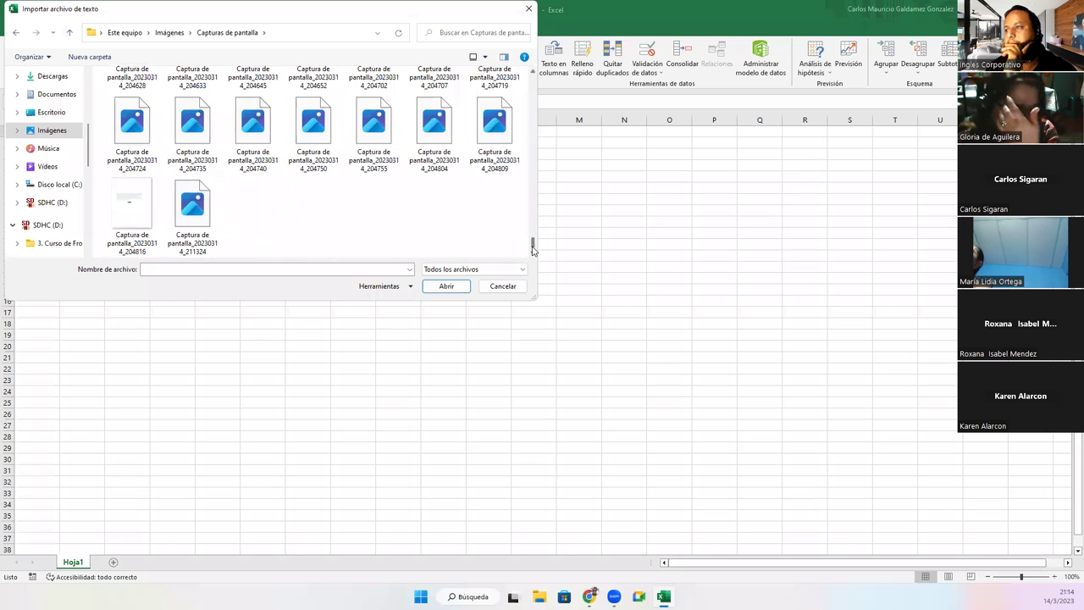
left_click(195, 210)
- Confirm the screenshot import, switch the wizard to De ancho fijo, then cancel it
left_click(454, 285)
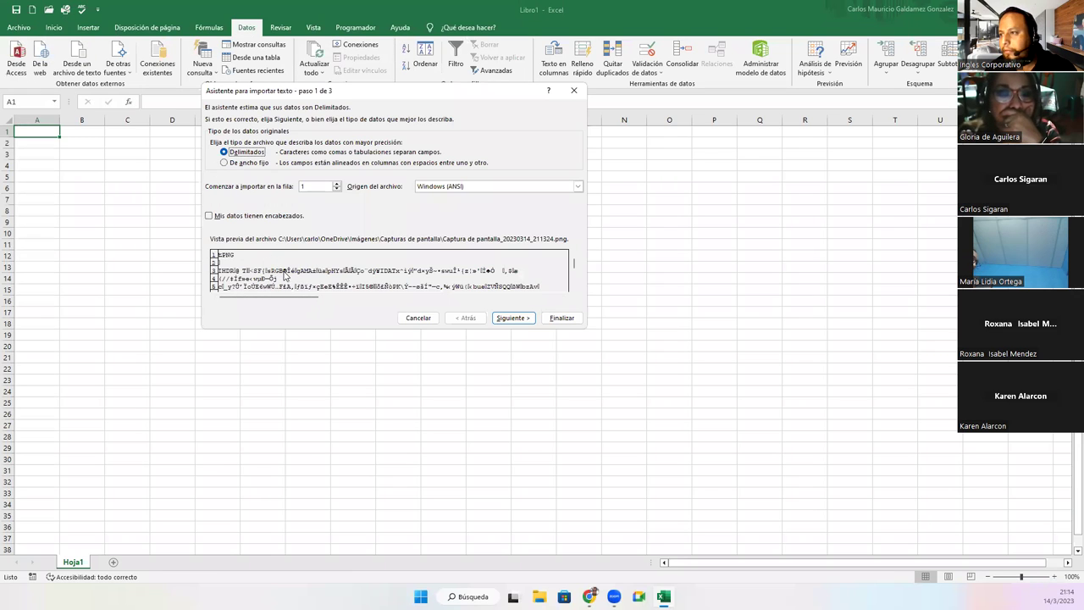
left_click_drag(296, 298, 530, 298)
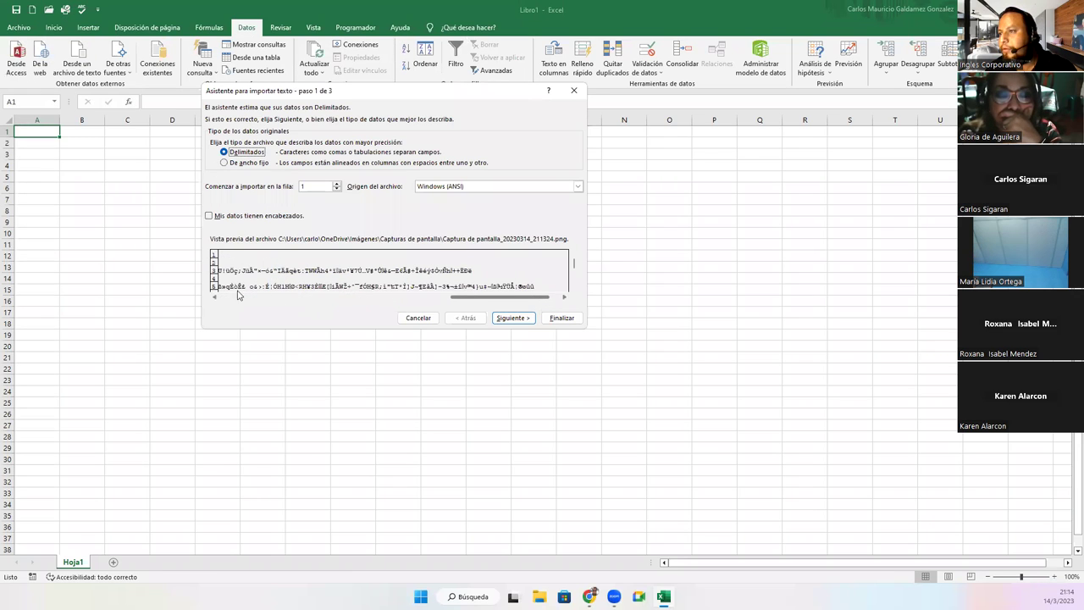
left_click(230, 298)
left_click(230, 299)
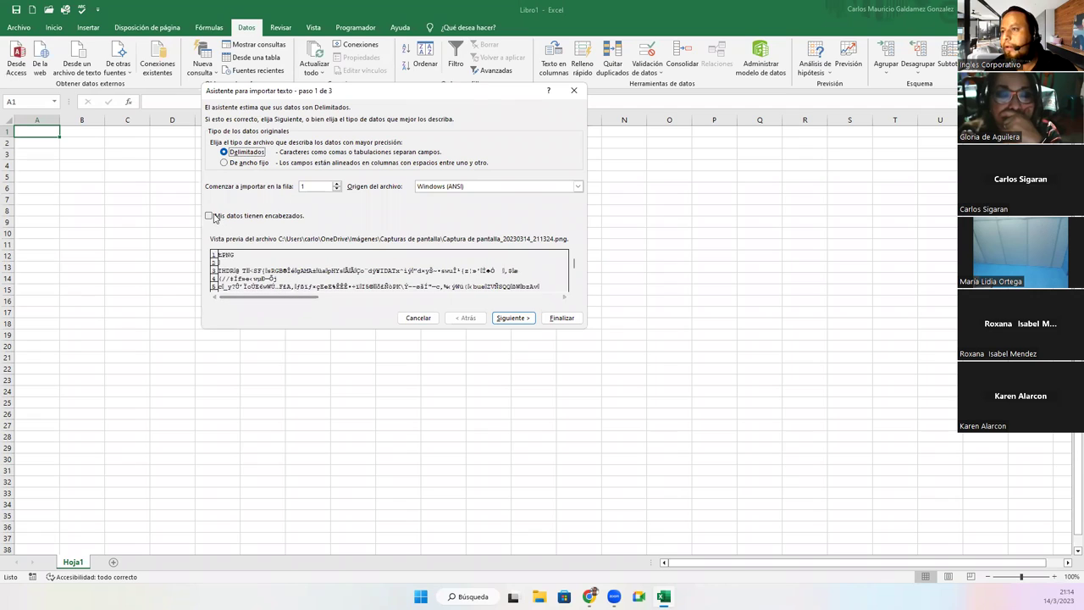
left_click(221, 165)
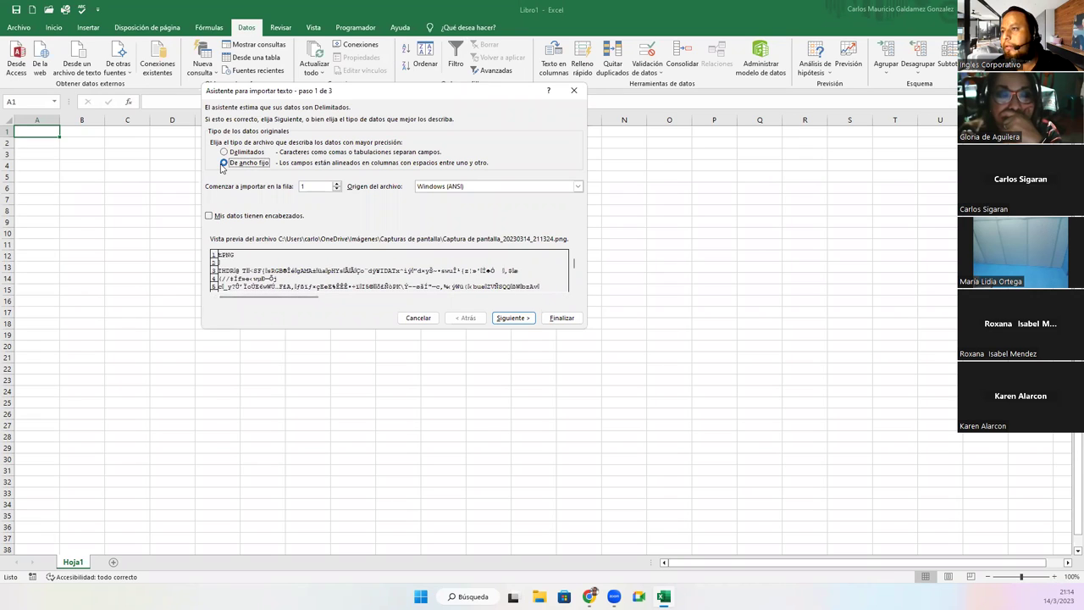
left_click(410, 317)
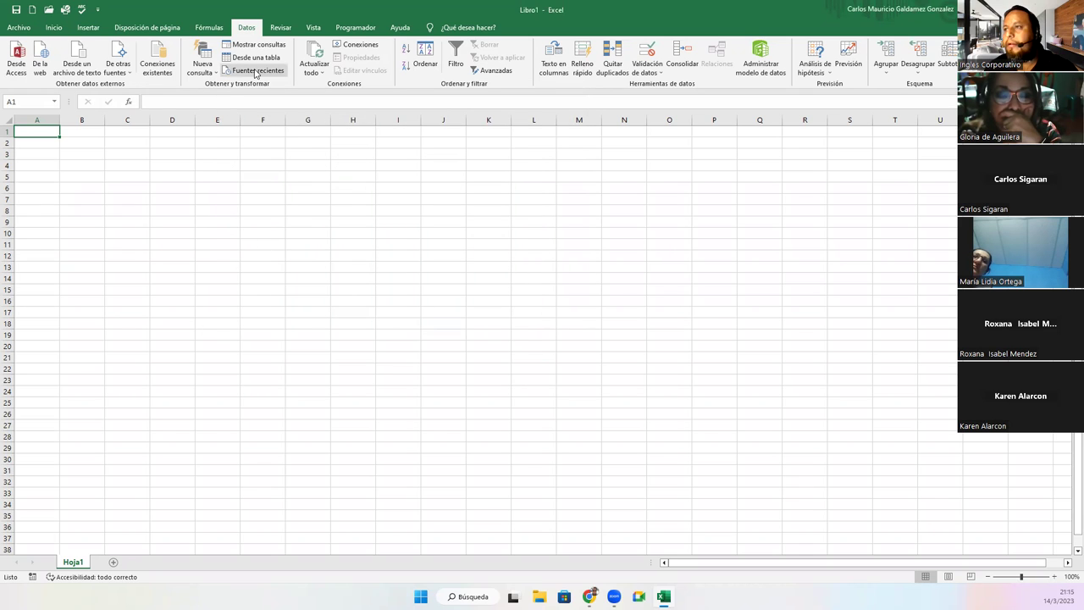
left_click(210, 72)
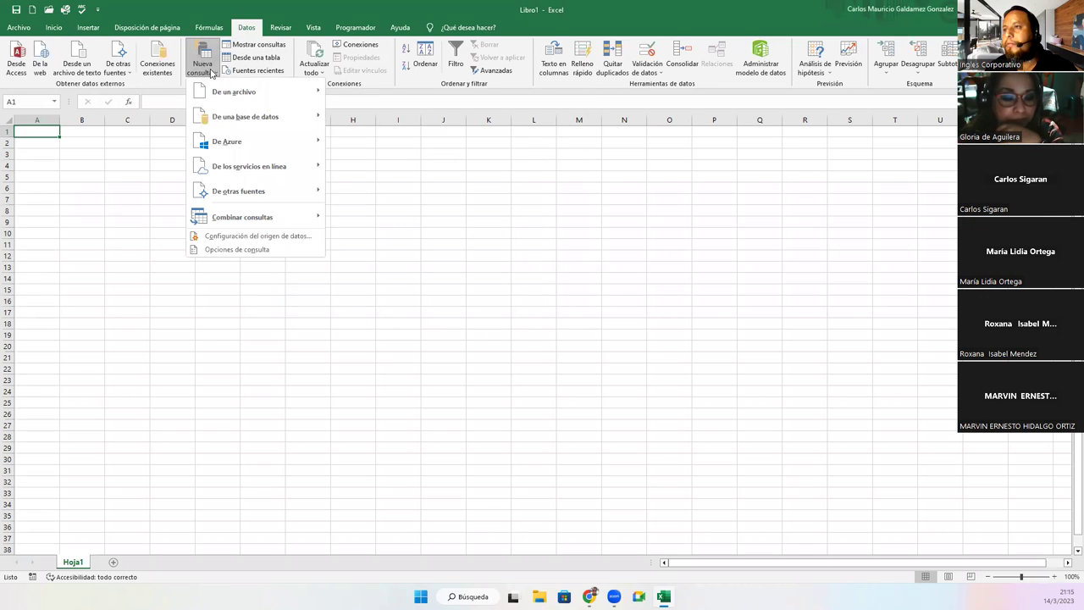
left_click(121, 73)
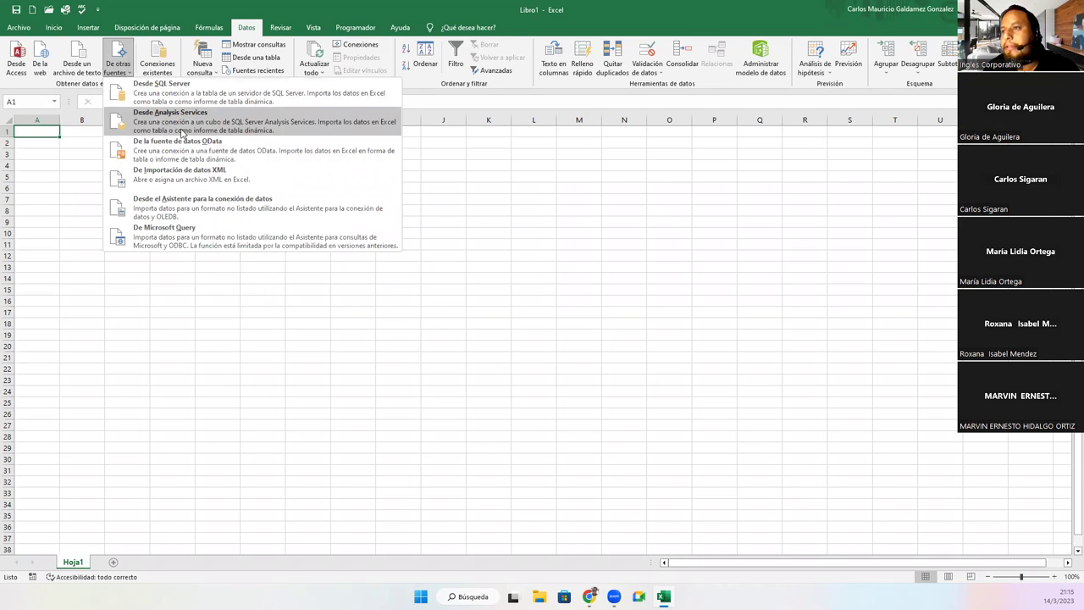
left_click(71, 73)
left_click(71, 73)
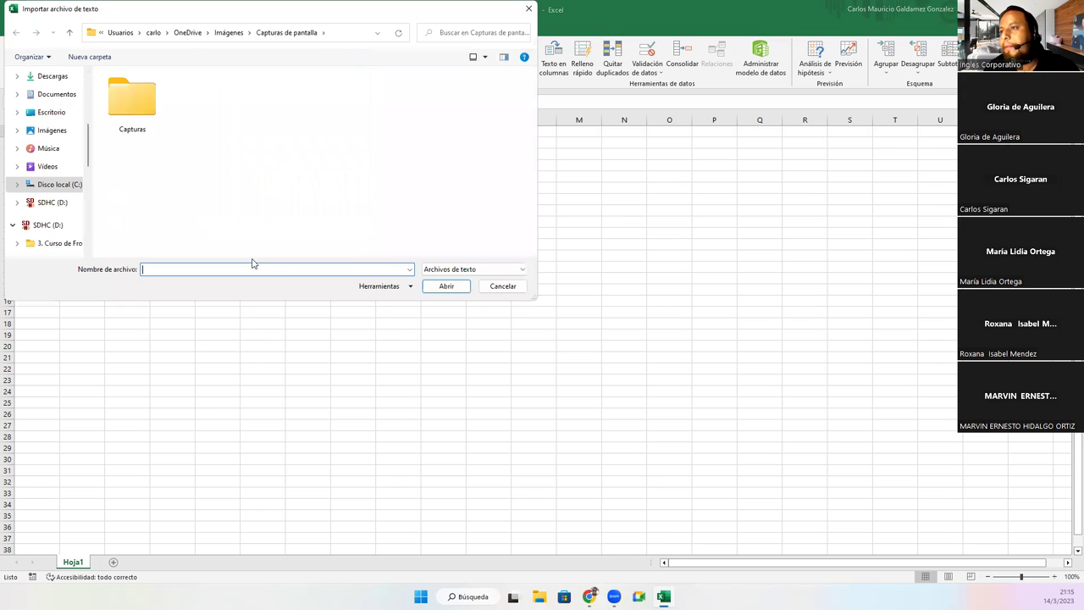
left_click(493, 286)
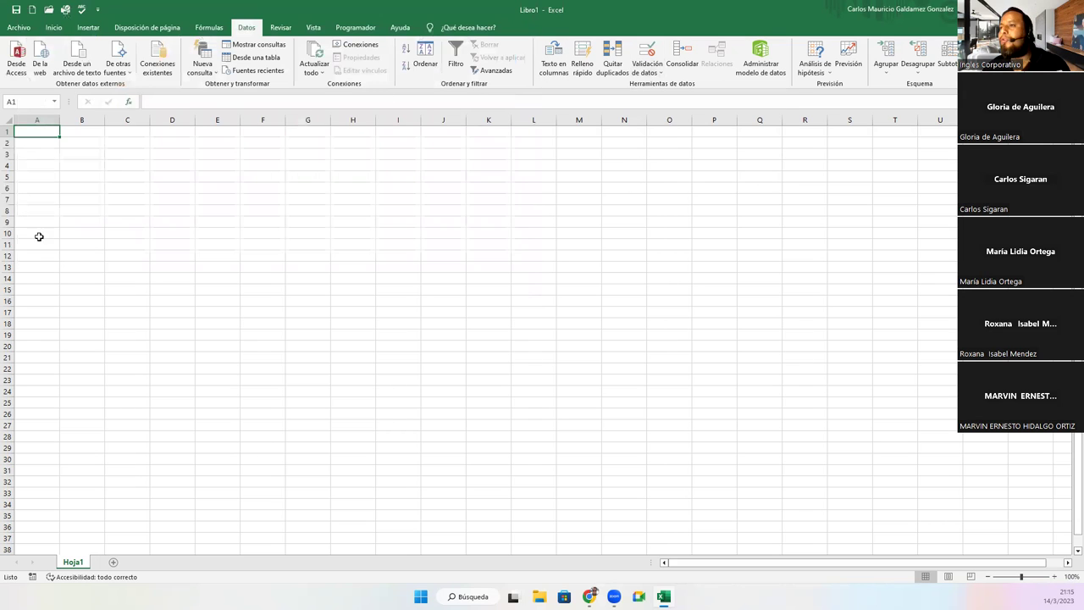
- Paste the sales table picture at L9 and move it up and to the right
left_click(536, 222)
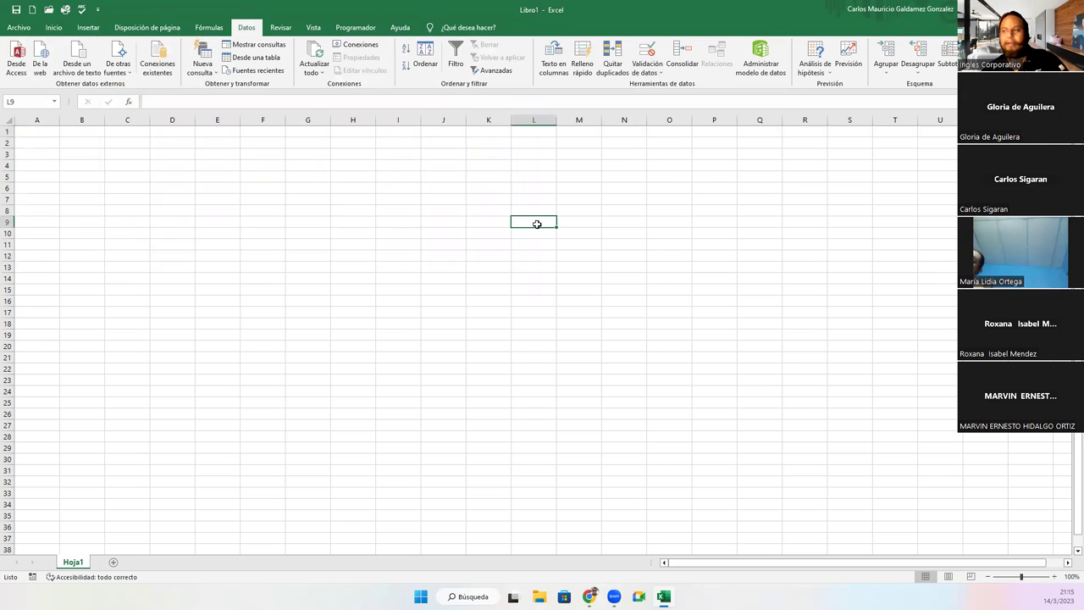
key("ctrl+v")
mouse_move(622, 266)
left_mouse_down()
mouse_move(595, 199)
mouse_move(571, 202)
left_mouse_up()
right_click(581, 225)
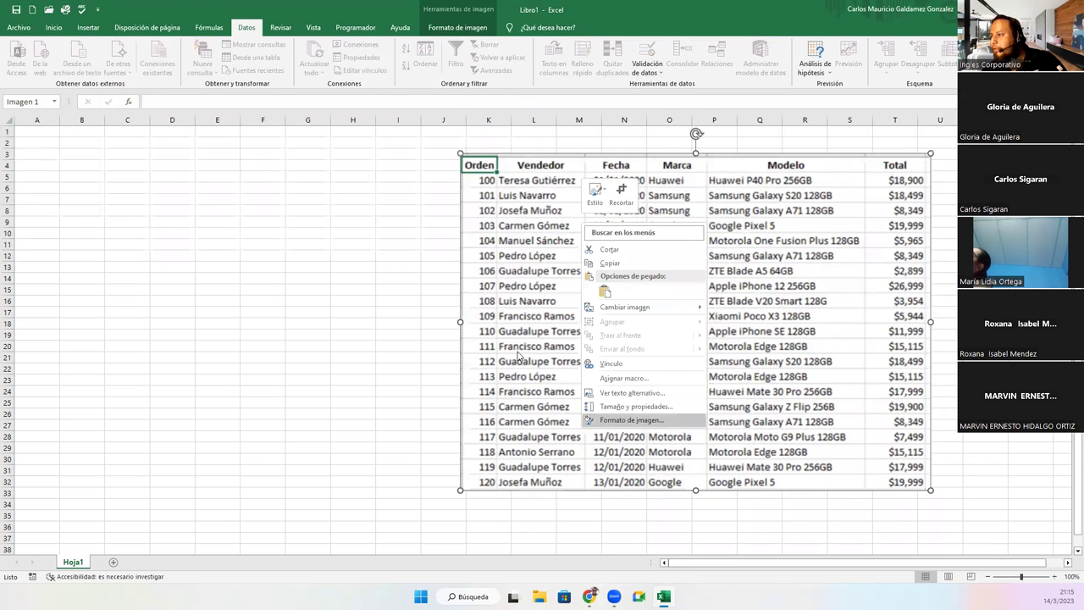
left_click(523, 270)
mouse_move(524, 270)
left_mouse_down()
mouse_move(617, 271)
mouse_move(572, 229)
left_mouse_up()
- Enter headers Orden, Vendedor, Fecha, Marca, Modelo and Total in A1:F1
left_click(35, 130)
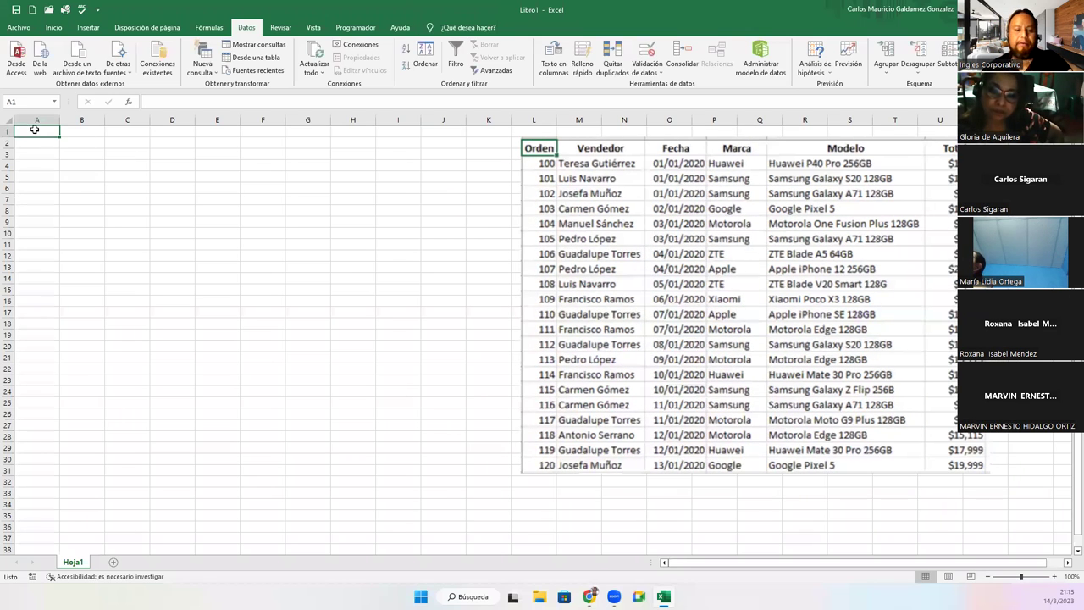
type("Orden")
key("Tab")
type("Vendedor")
key("Tab")
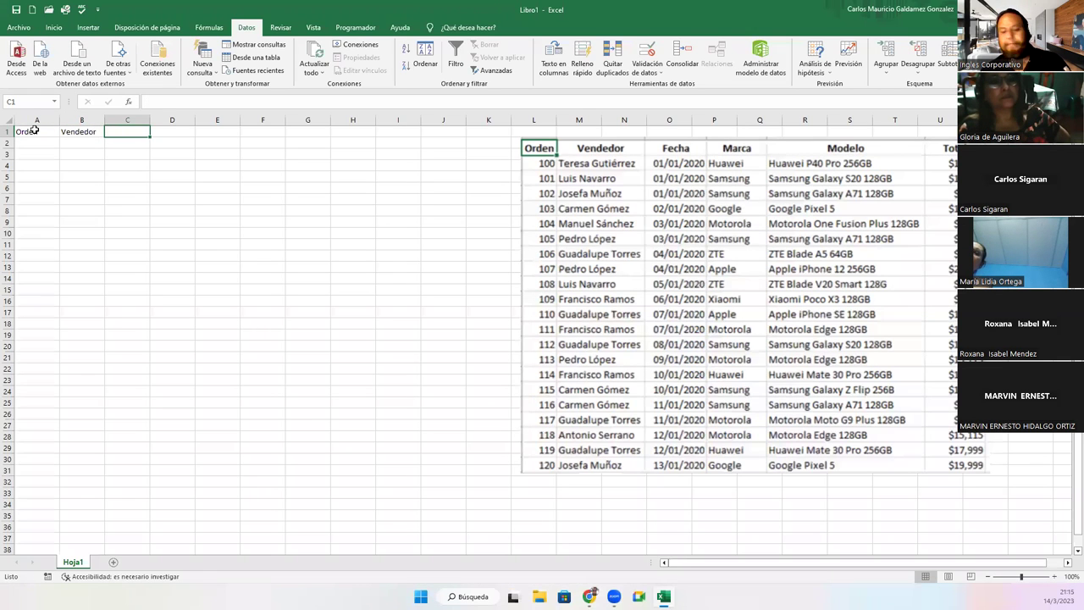
type("Fecha")
key("Tab")
type("Ma")
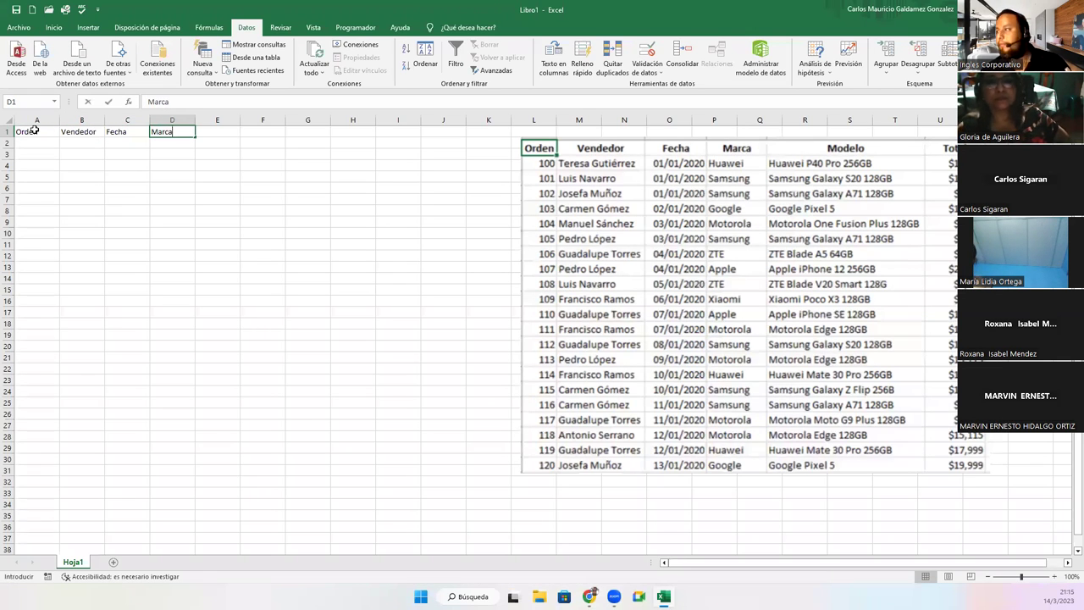
key("Tab")
type("Mo")
key("Tab")
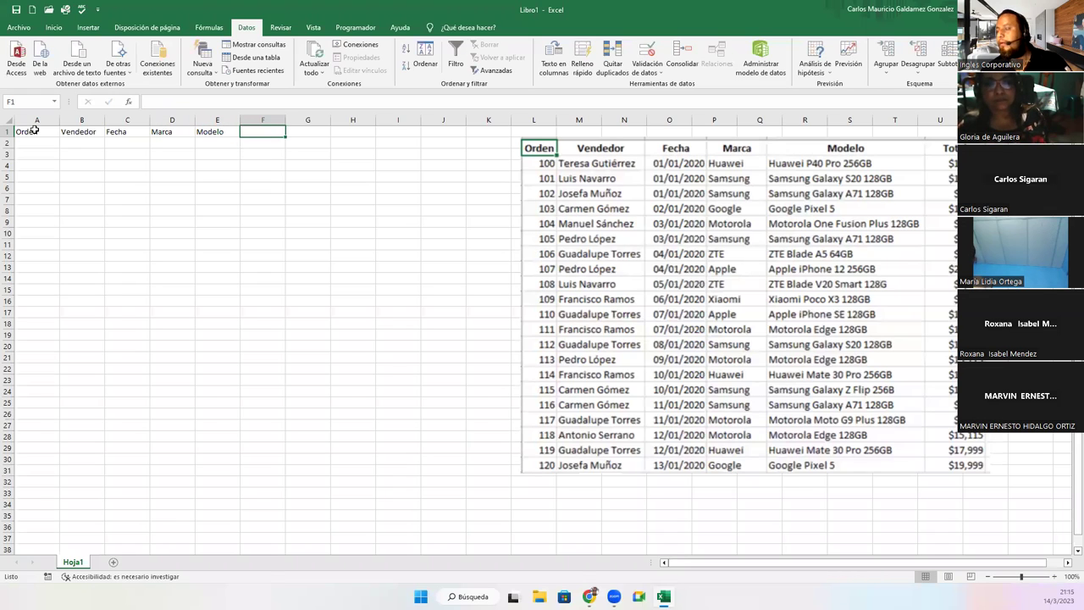
type("Total")
key("Return")
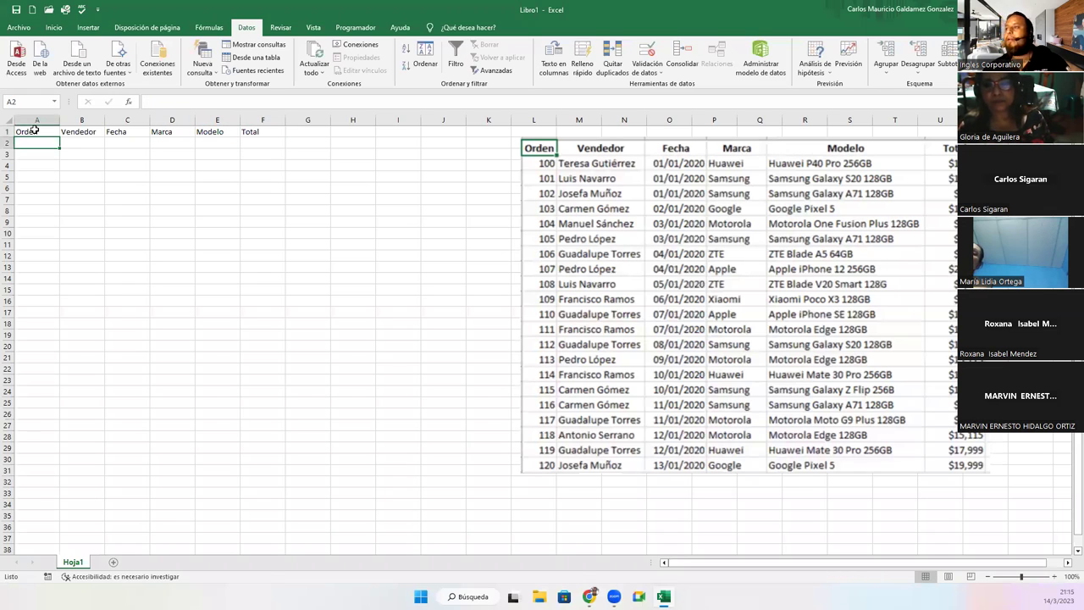
- Enter 100 in A2 and fill it as a number series ending at 120 in A22
type("100")
key("ctrl+Return")
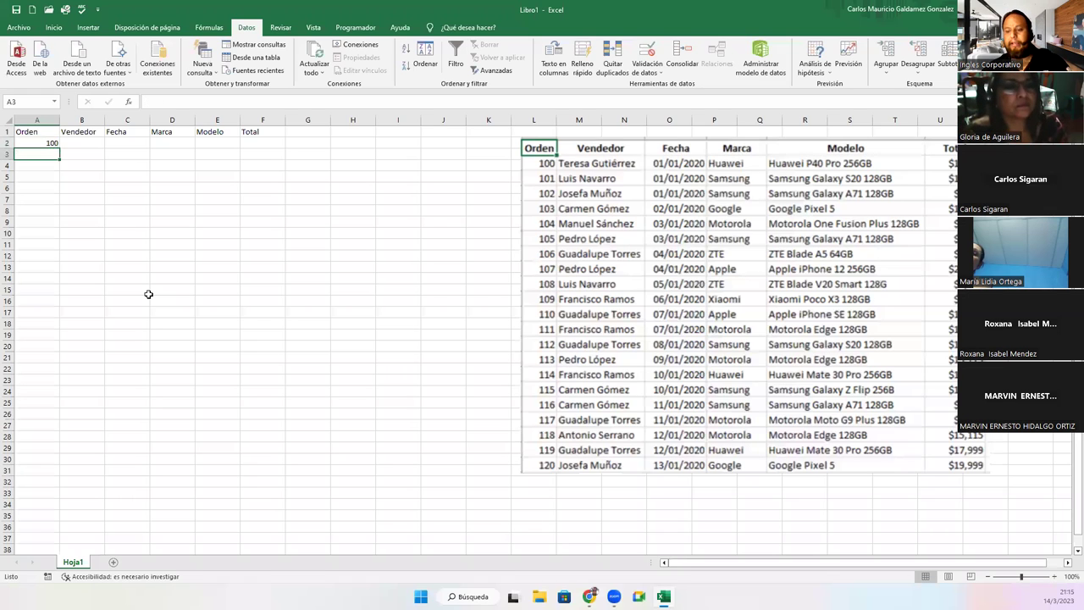
left_click_drag(60, 149, 22, 426)
left_click(68, 438)
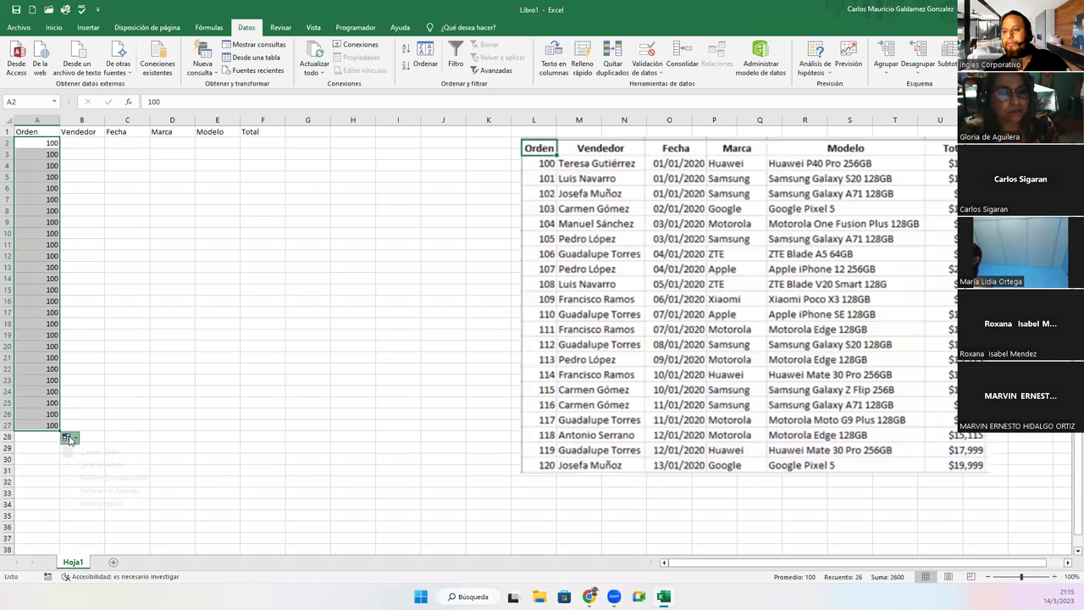
left_click(98, 464)
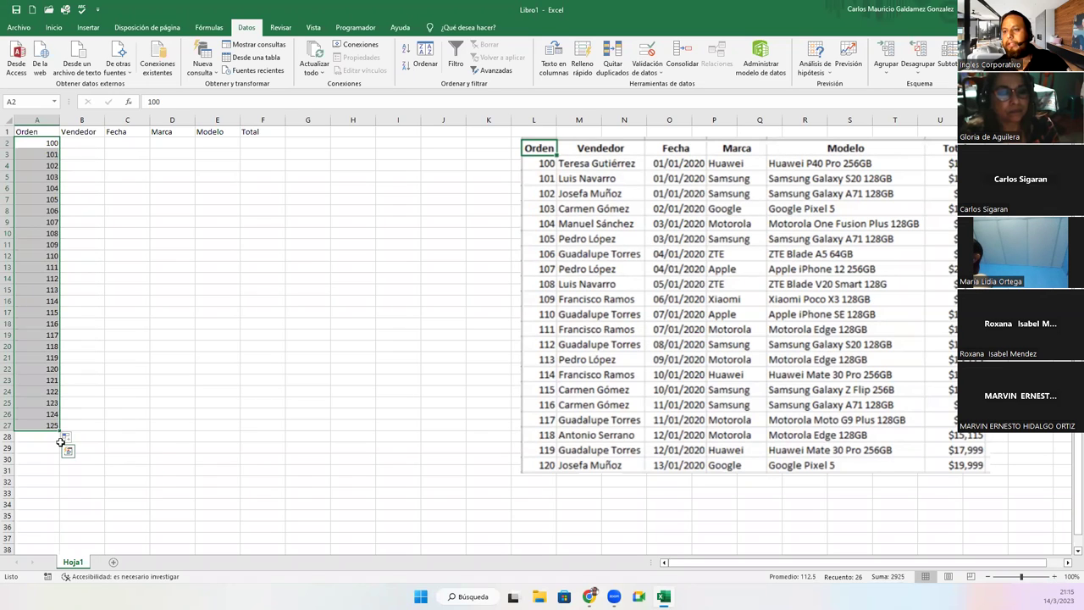
left_click_drag(59, 432, 61, 374)
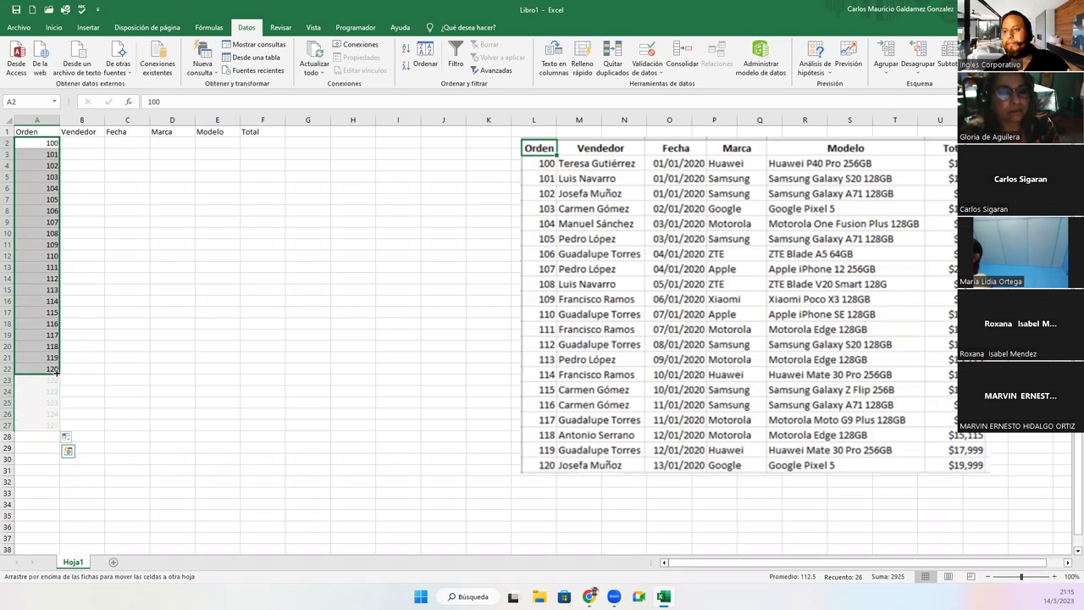
scroll(119, 229, "up", 2, "ctrl")
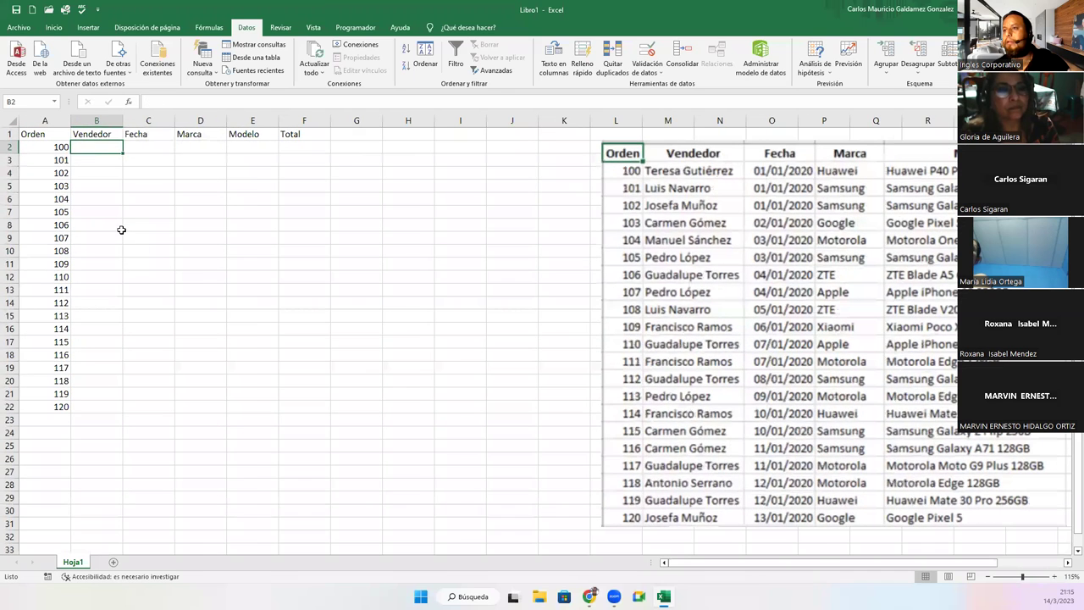
- Move the reference picture left and enter sellers' first names for orders 100–109 in B2:B11
left_click(642, 320)
left_click_drag(643, 320, 570, 327)
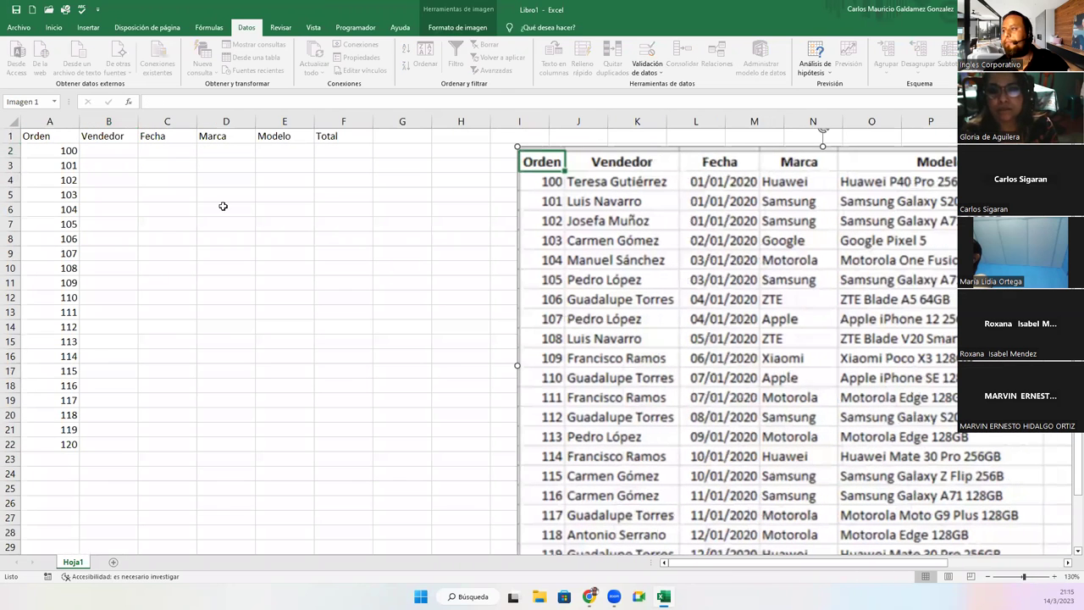
left_click(109, 151)
type("Teresa")
key("Return")
type("Luis")
key("Return")
type("Josefa")
key("Return")
type("Carmen")
key("Return")
type("Manuel")
key("Return")
type("Pedro")
key("Return")
type("Gudalupe")
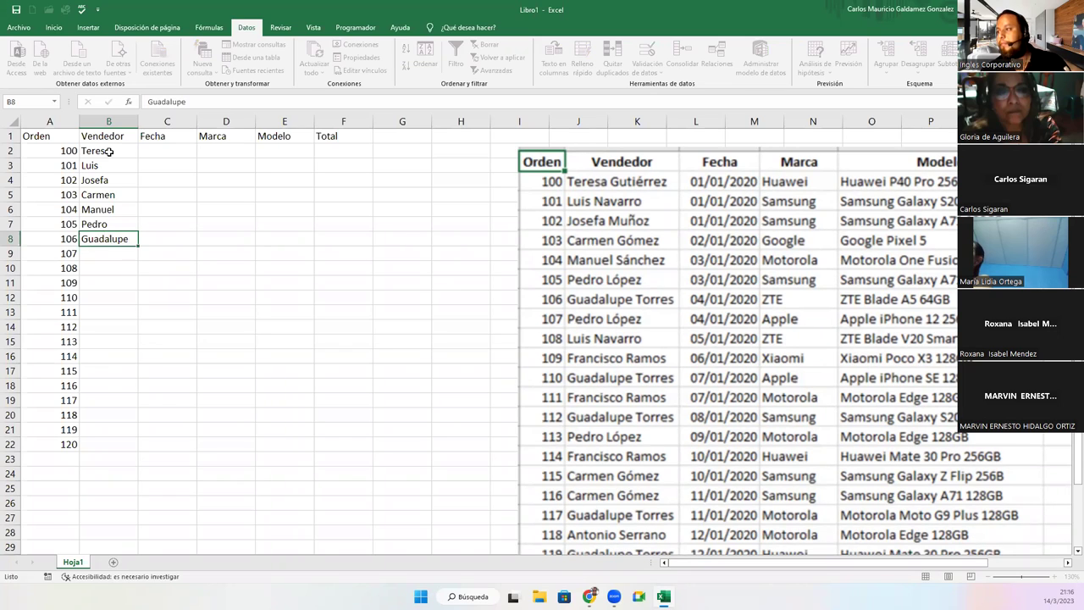
key("Return")
type("Pedro")
key("Return")
type("Luis")
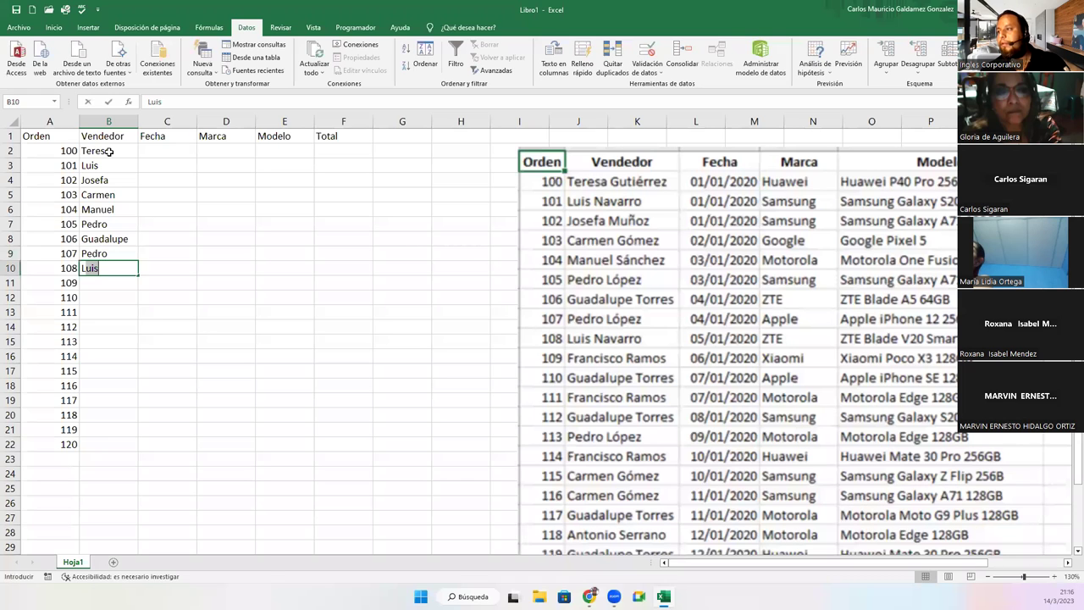
key("Return")
type("ra")
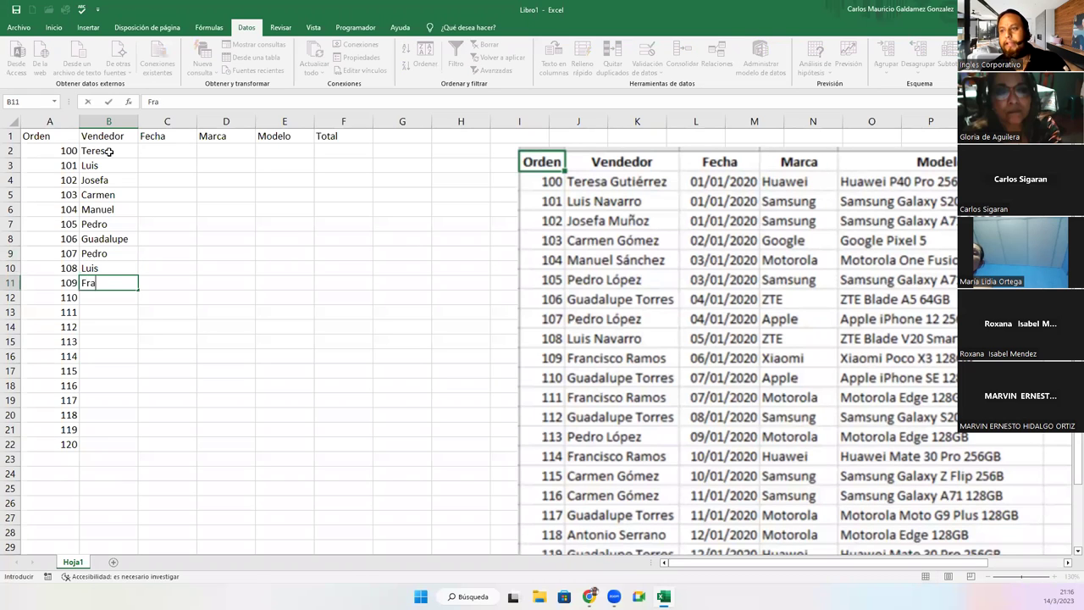
type("ncisco")
key("Return")
- Enter sellers' first names for orders 110–117 using AutoComplete, and start order 118's name
type("Guadalupe")
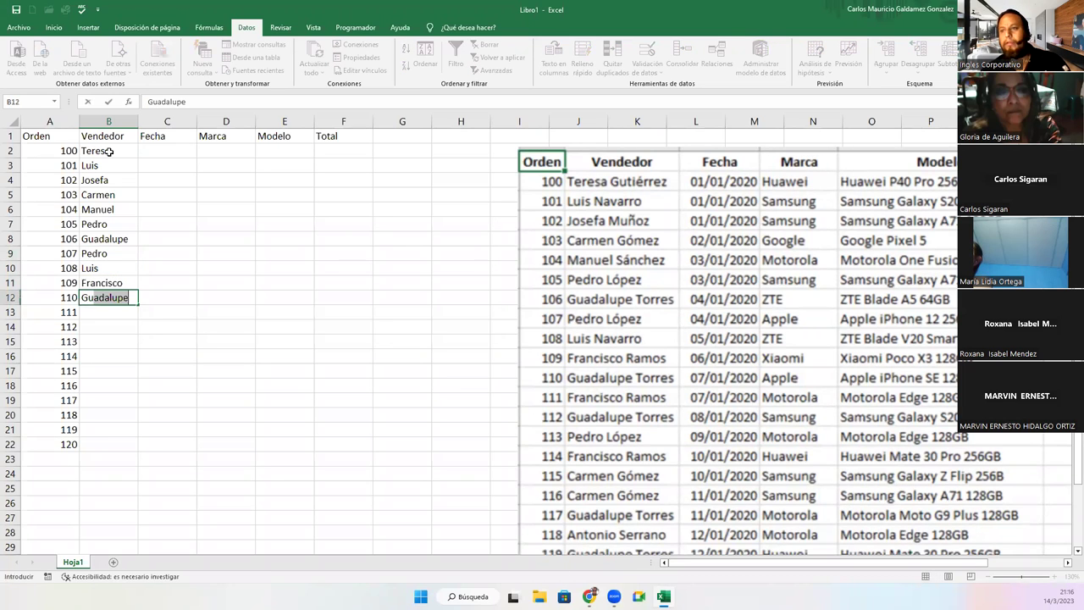
key("Return")
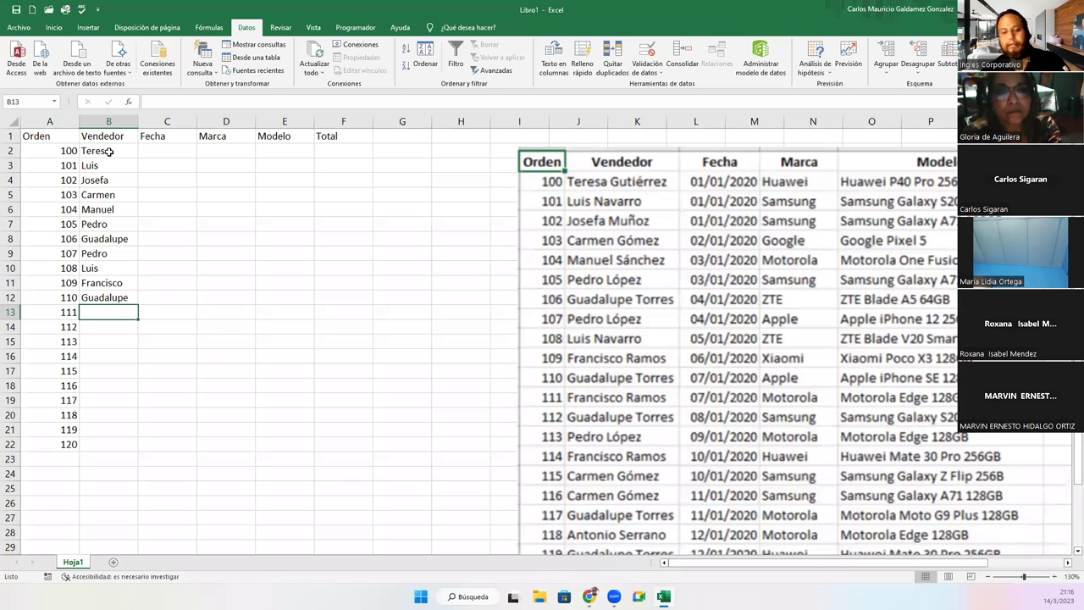
type("F")
key("Return")
type("P")
key("Return")
type("F")
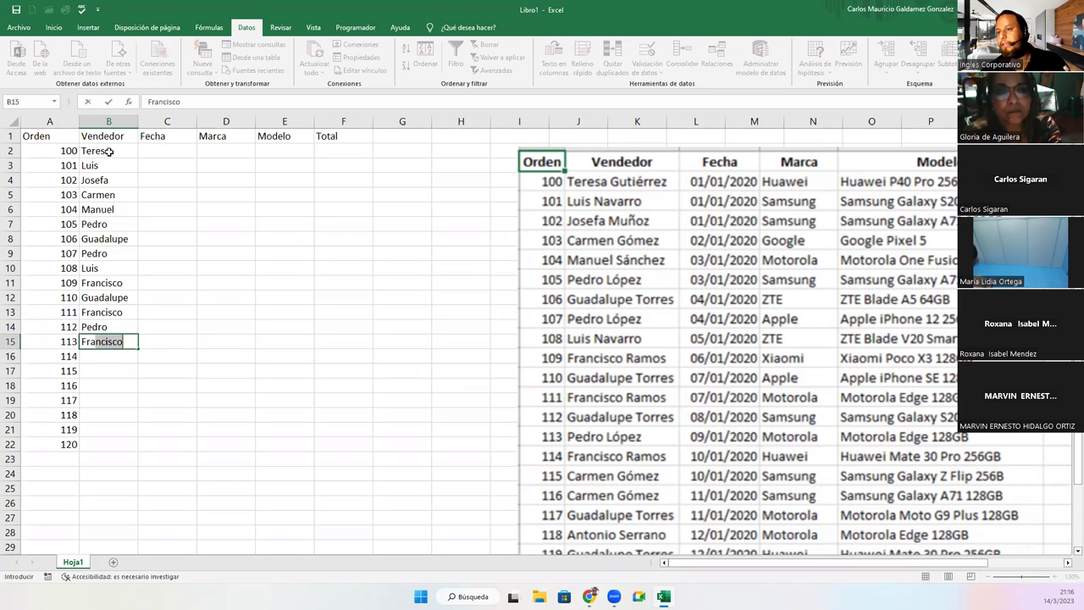
key("Return")
type("Carmen")
key("Return")
type("C")
key("Return")
type("Guadalupe")
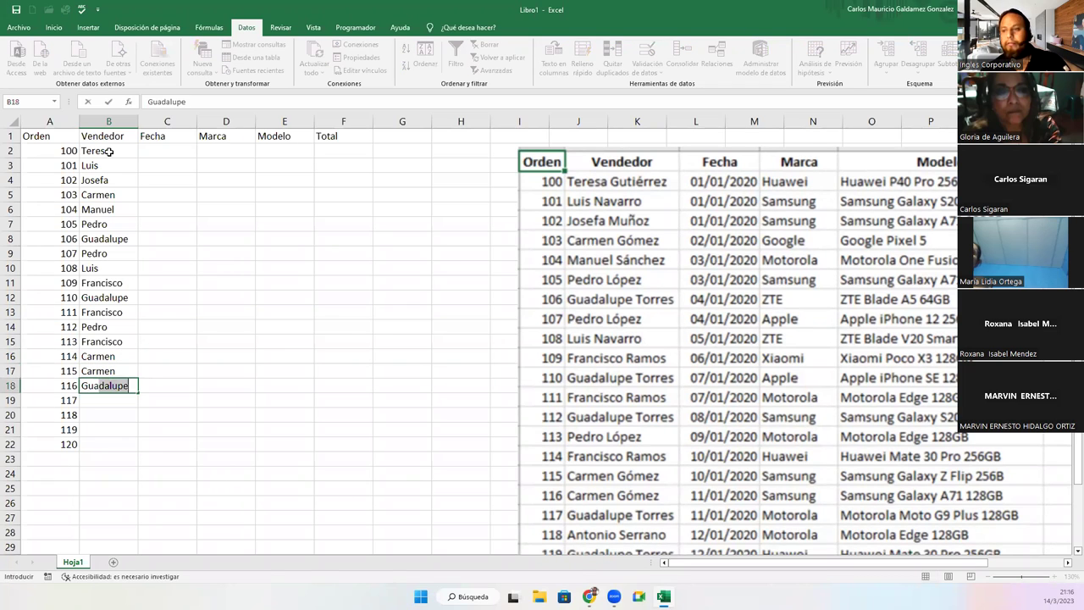
key("Return")
type("nt")
key("Return")
type("Guadalupe")
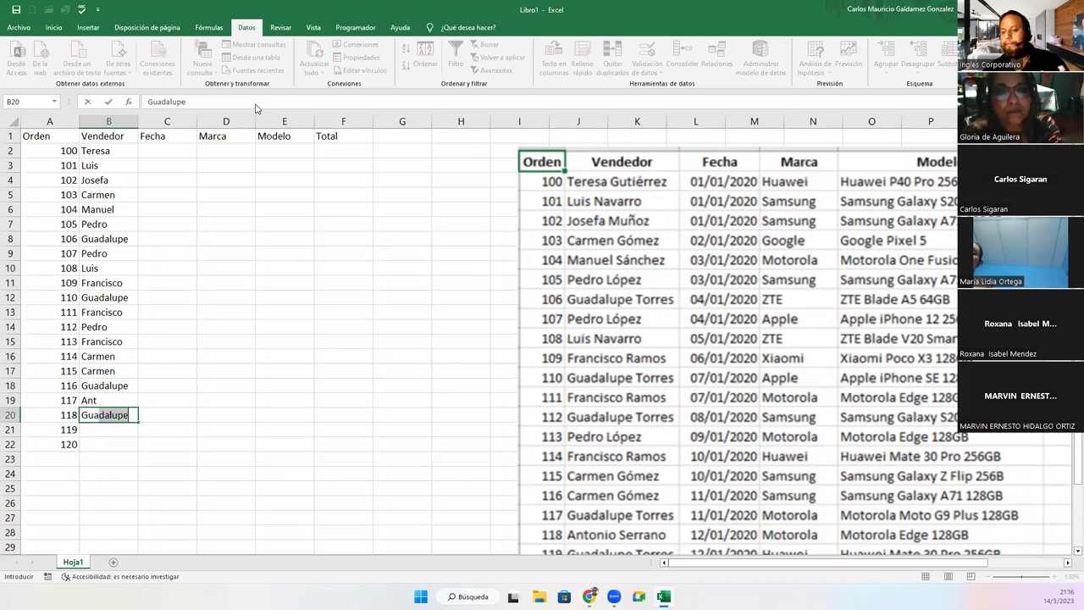
- Finish order 118's name, shrink the reference picture, and check the names against it
key("Return")
left_click(532, 173)
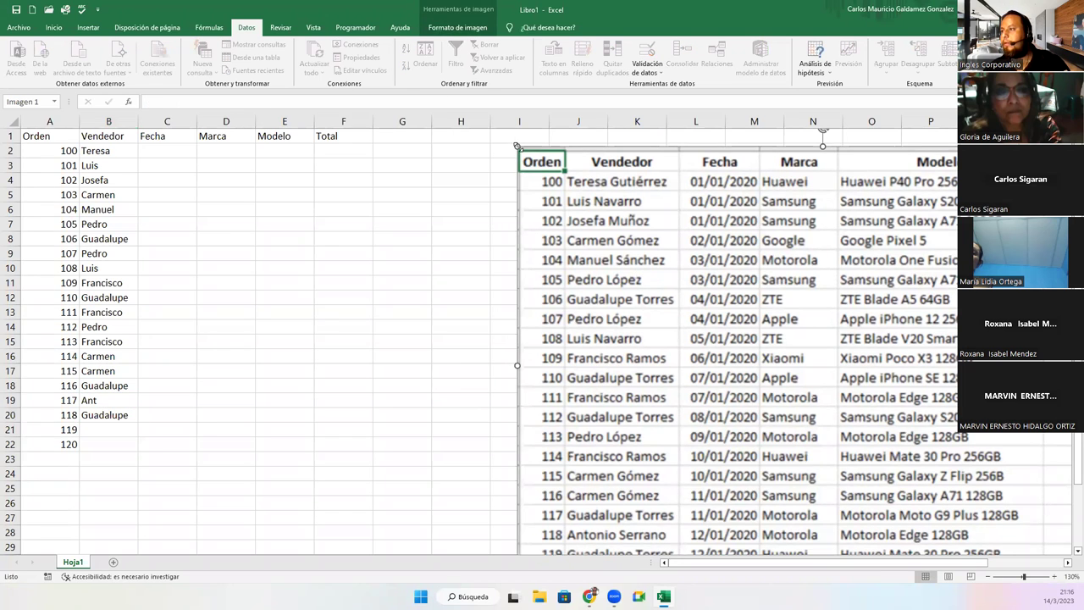
left_click_drag(517, 146, 556, 153)
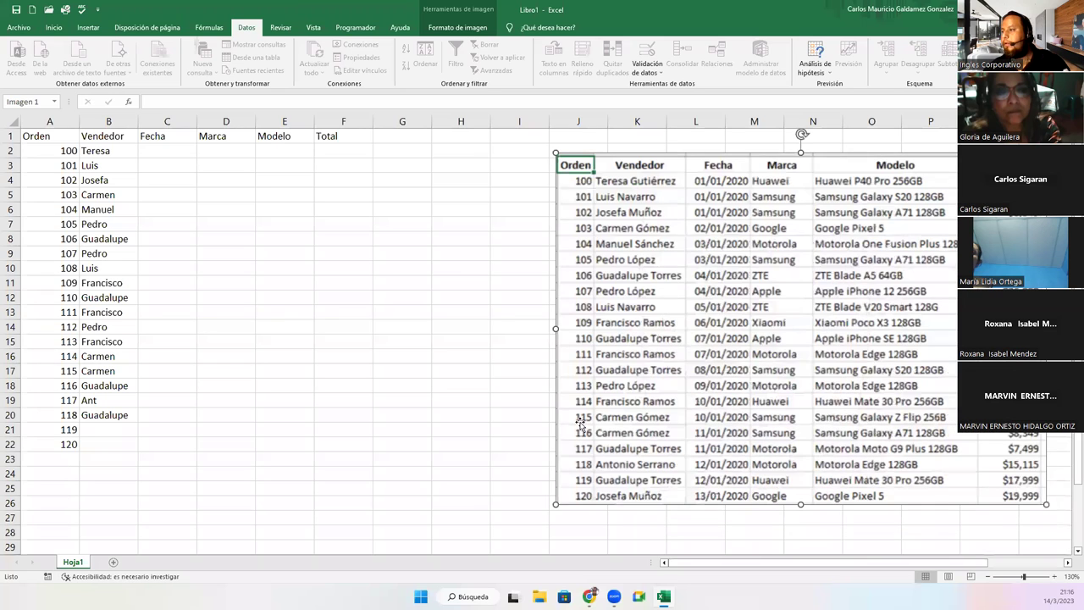
left_click(109, 434)
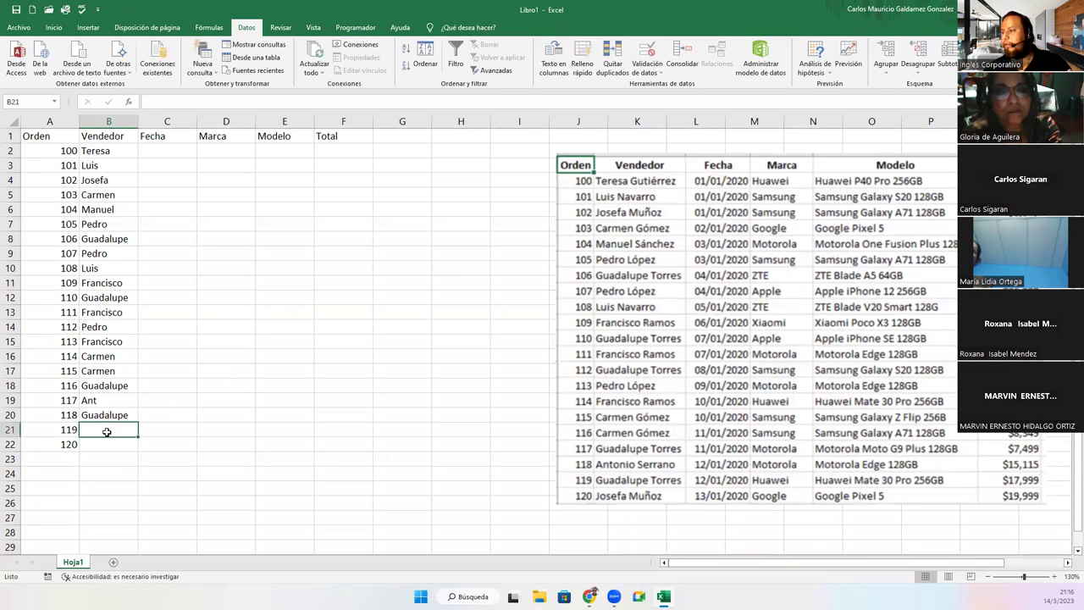
key("Up")
key("Up")
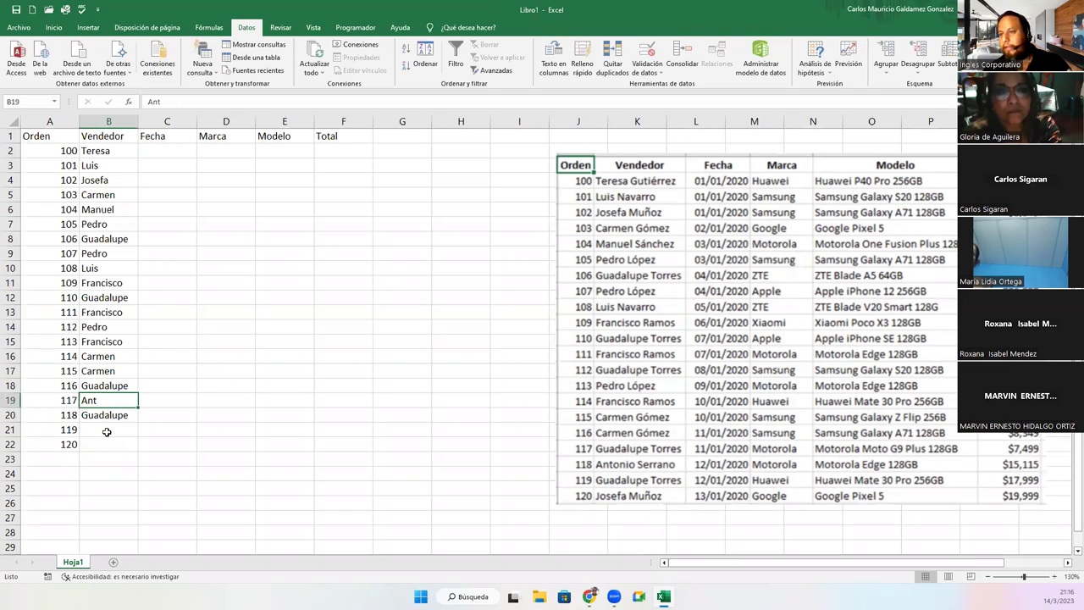
key("Up")
key("Up")
key("Up")
key("Up")
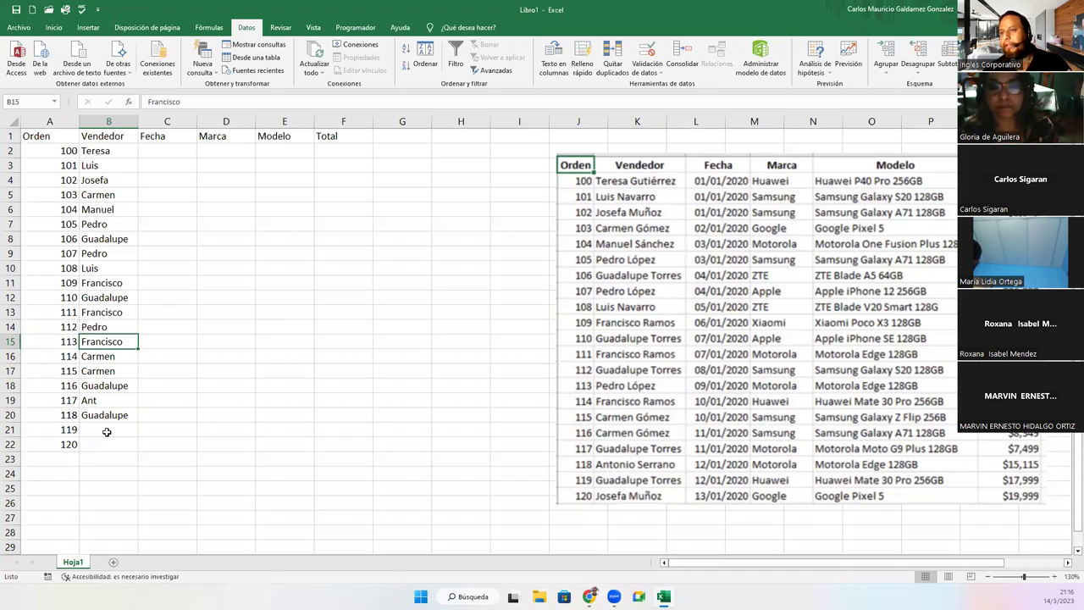
left_click(117, 151)
key("Down")
key("Down")
key("Down")
key("Down")
key("Down")
key("Down")
key("Down")
key("Down")
key("Down")
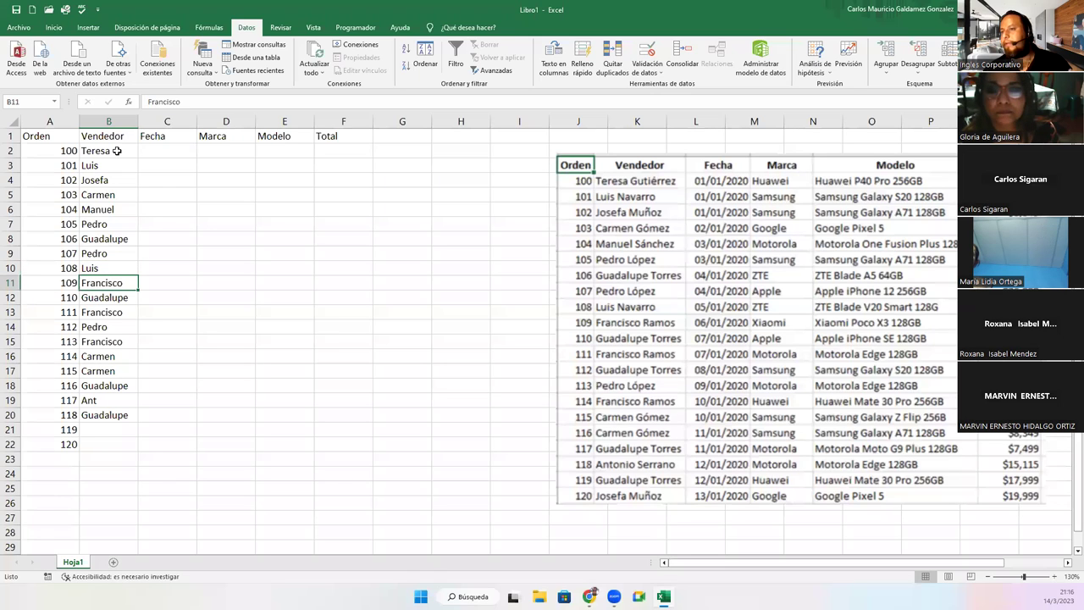
key("Down")
key("Down")
key("Down")
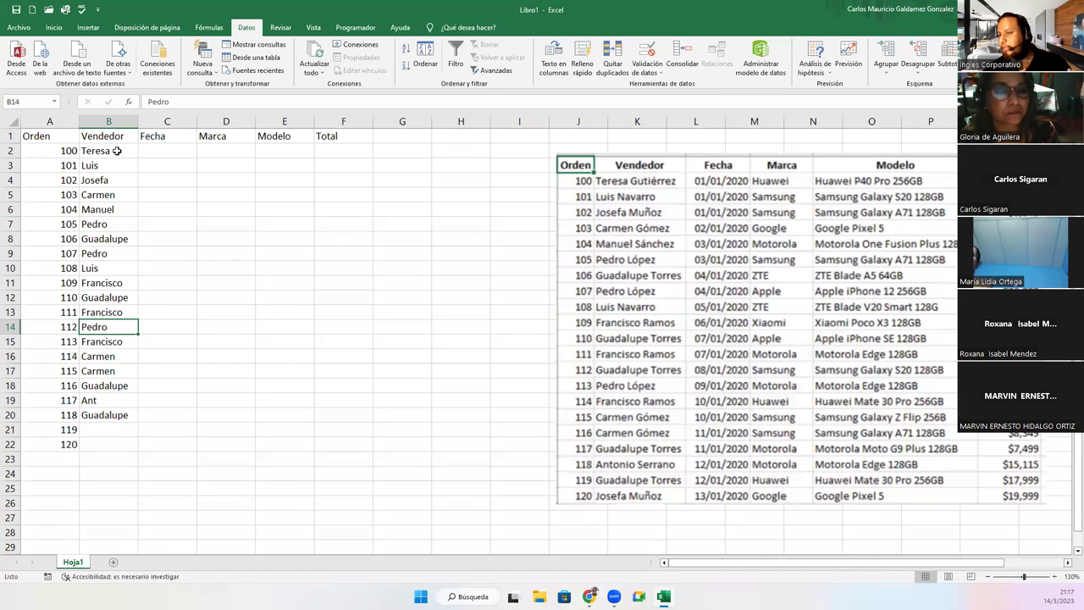
- Correct the seller first names for orders 112 through 118 to match the reference table
type("Guada")
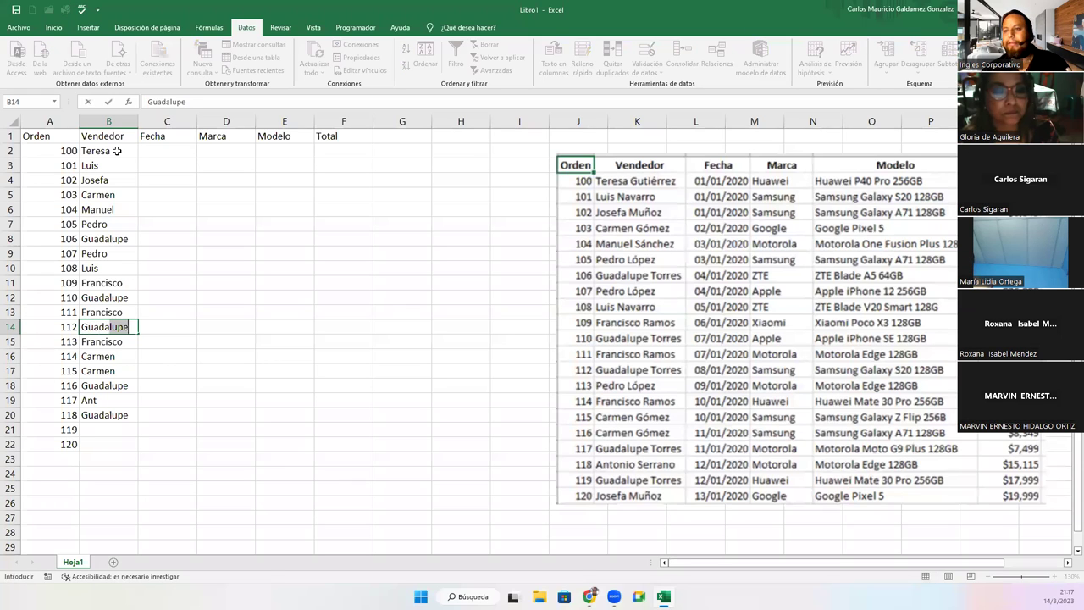
key("Return")
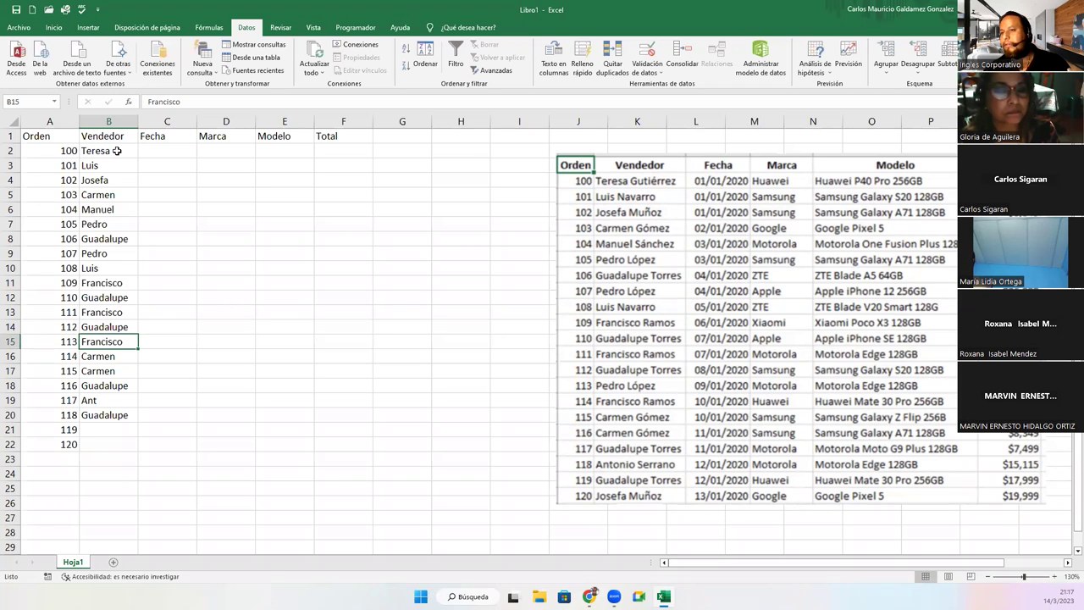
type("Pedro")
key("Return")
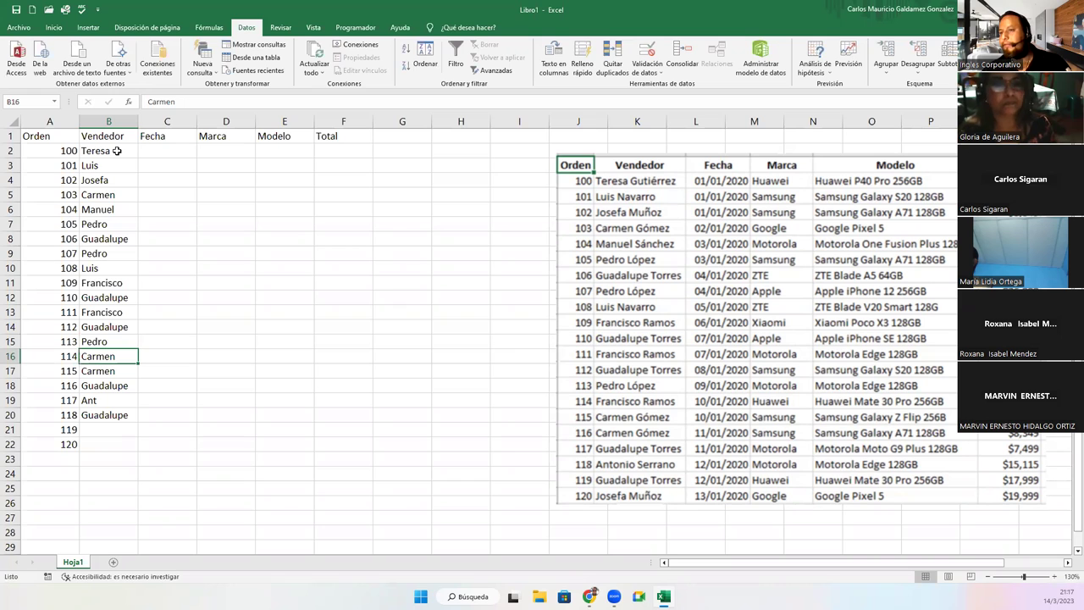
type("Francisco")
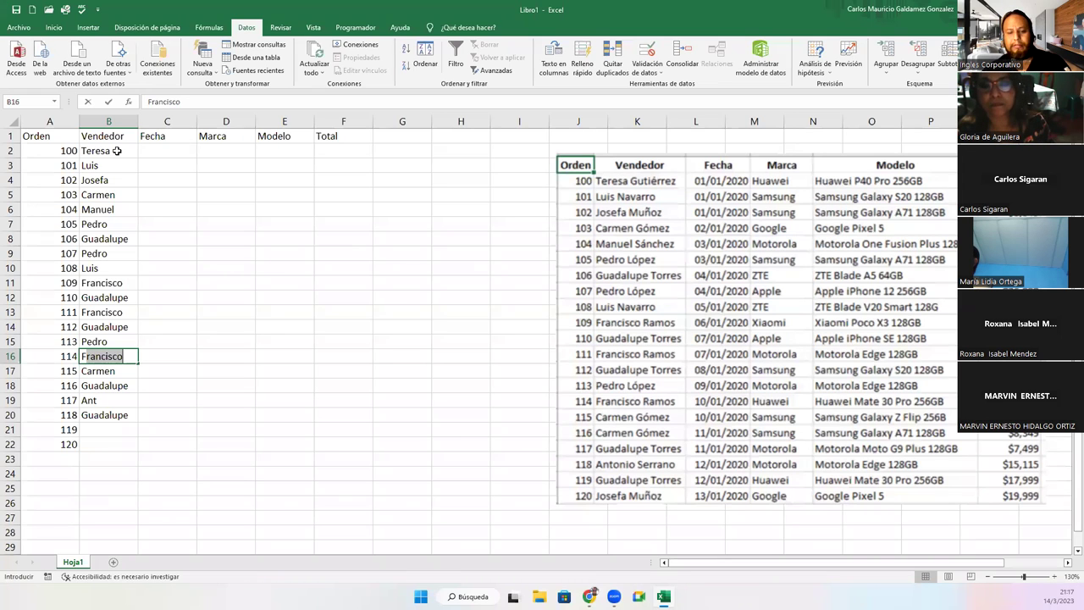
key("Return")
type("C")
key("Return")
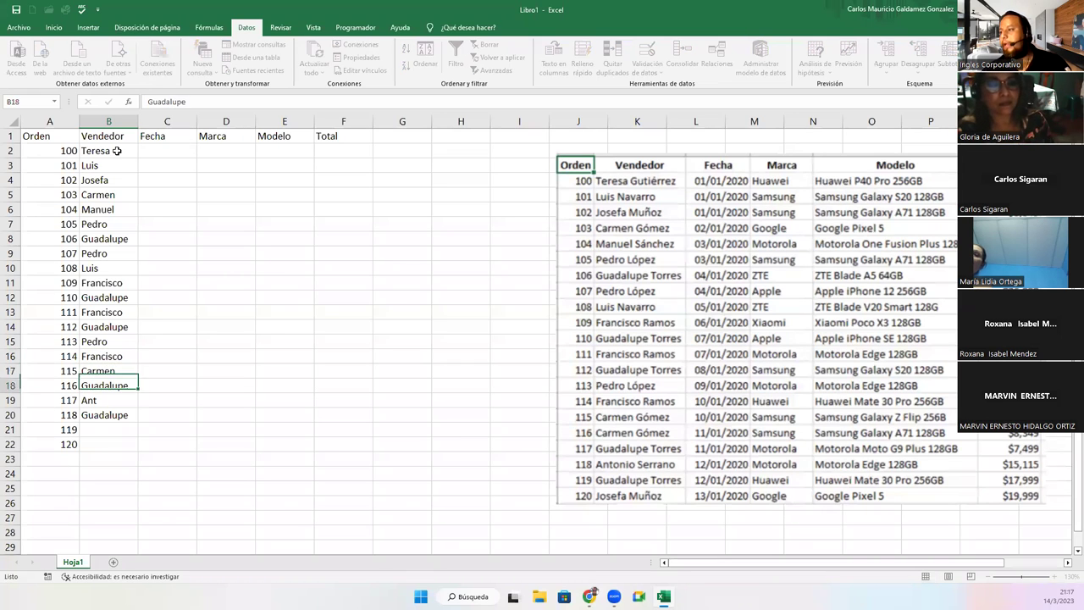
type("Carmen")
key("Return")
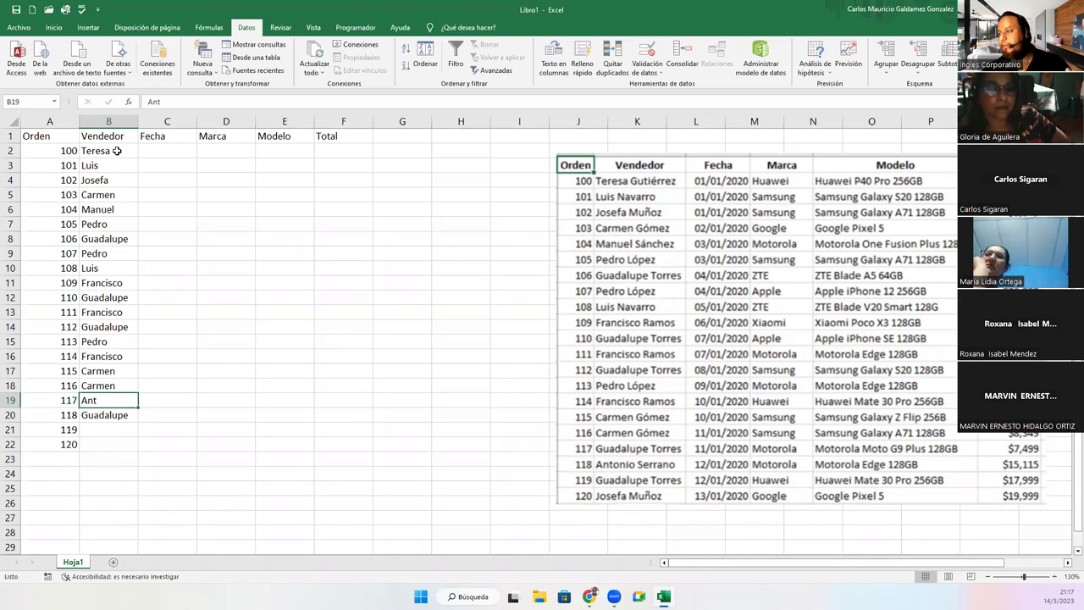
type("G")
key("Return")
type("Antonio")
key("Return")
- Enter the seller first names for orders 119 and 120, fixing a typo in B22
type("G")
key("Return")
type("Josefa")
key("Return")
key("Up")
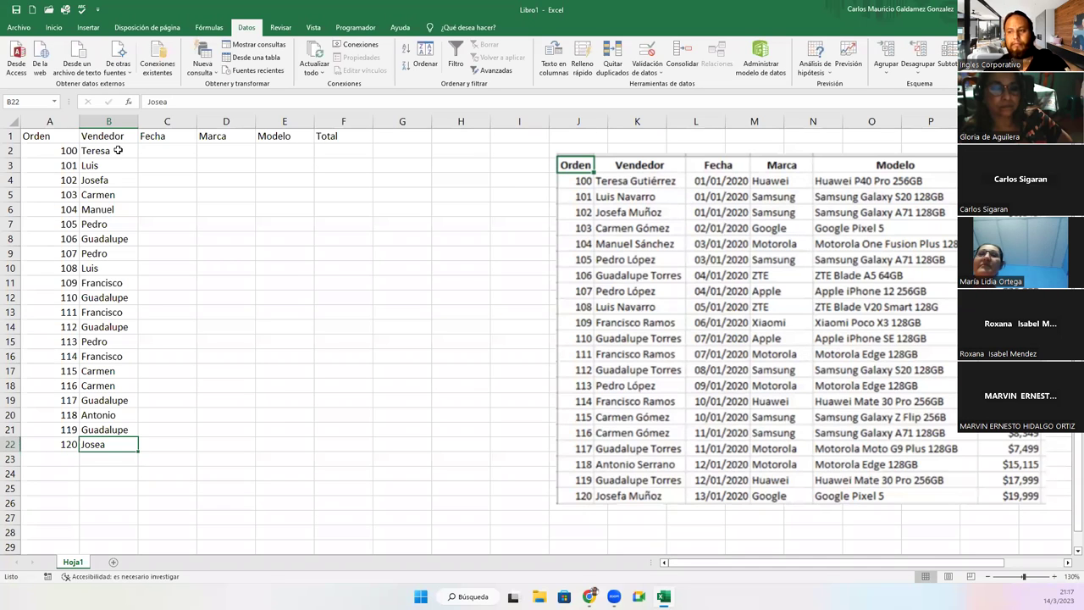
type("Jis")
key("BackSpace")
key("BackSpace")
type("o")
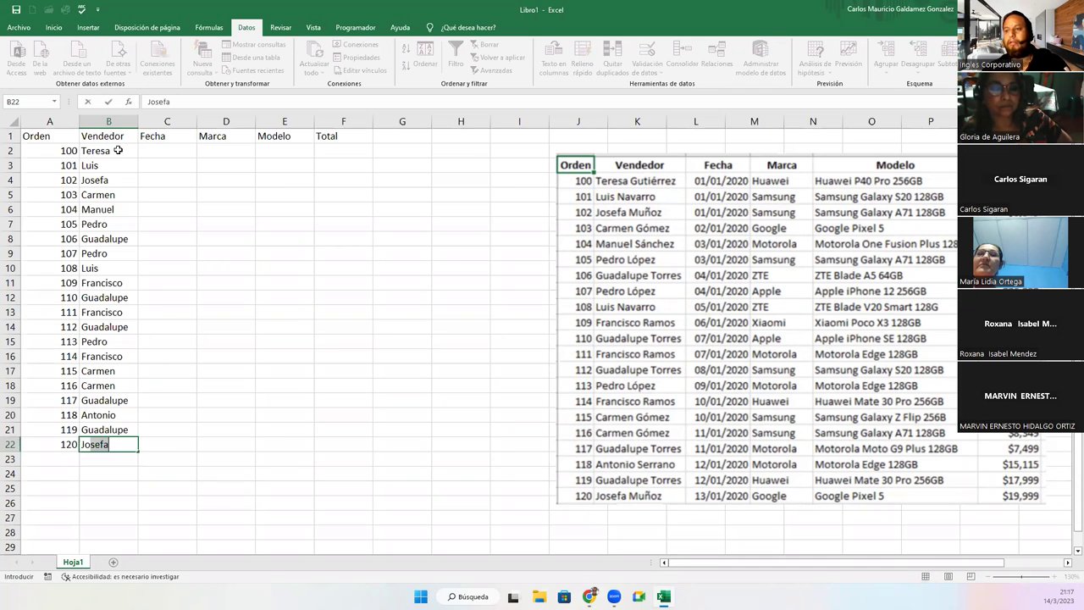
key("Tab")
key("ctrl+Up")
- Enter 1/1/2020 in C2 and copy it down the first order rows
key("Down")
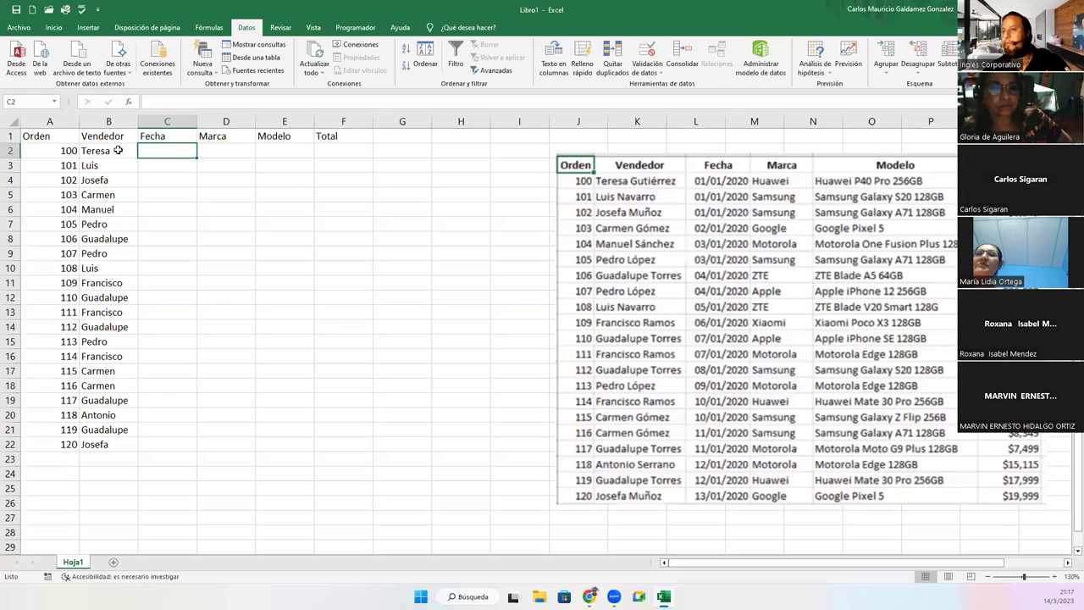
type("01-01-20")
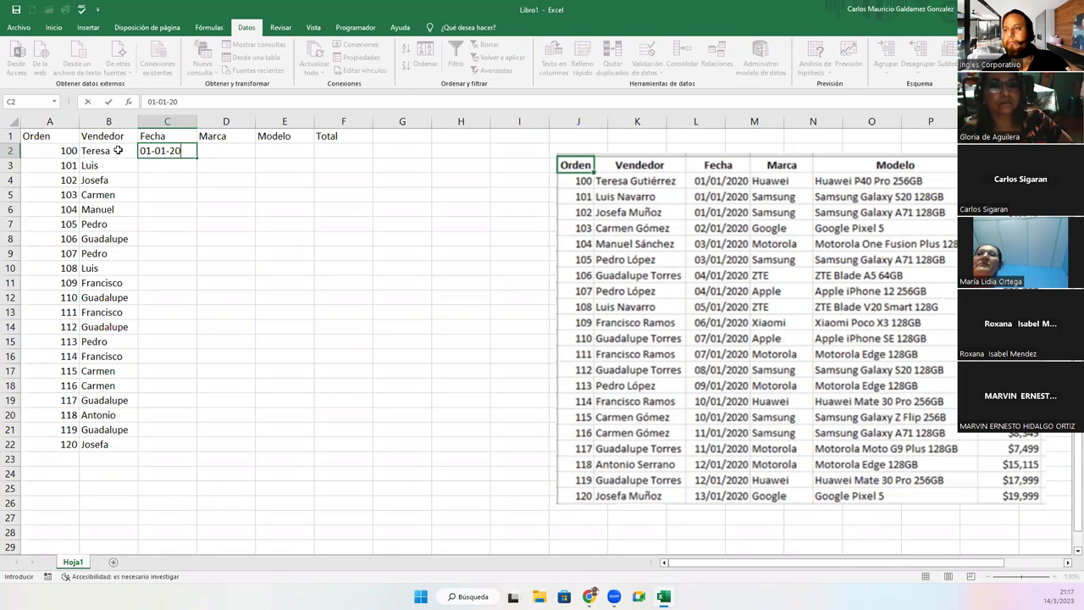
key("Return")
key("Up")
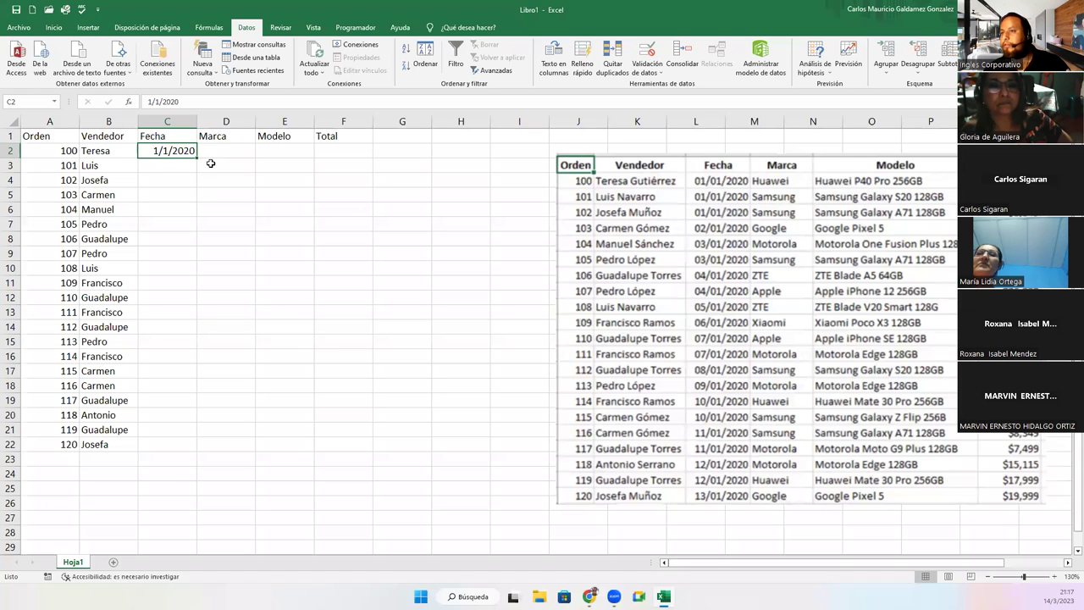
mouse_move(196, 160)
left_mouse_down()
mouse_move(182, 185)
mouse_move(157, 180)
mouse_move(157, 218)
left_mouse_up()
left_click(170, 191)
left_click(161, 150)
left_click_drag(197, 156, 197, 183)
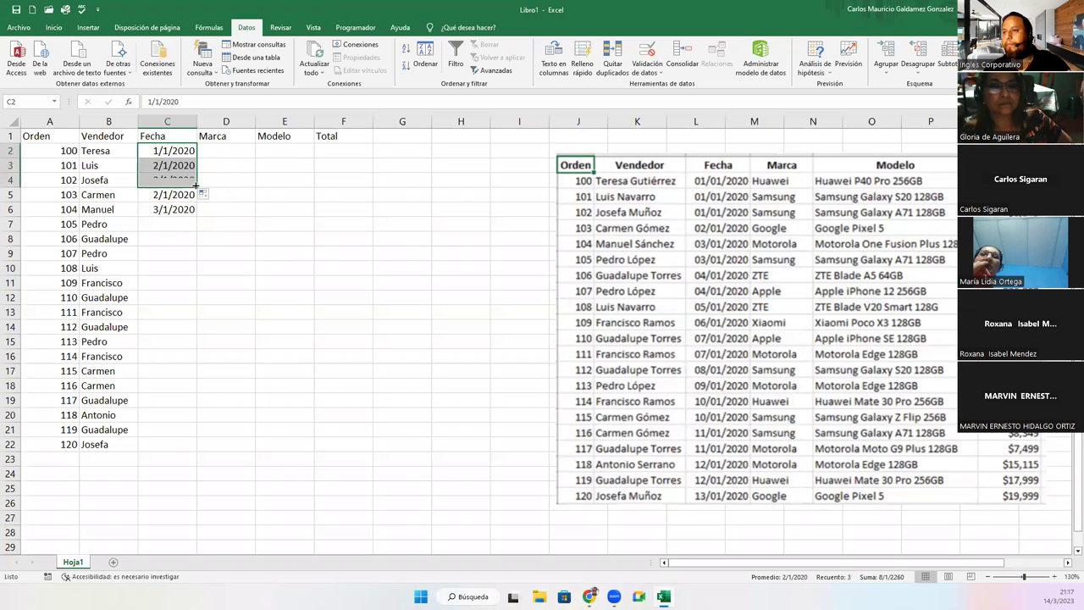
left_click(204, 195)
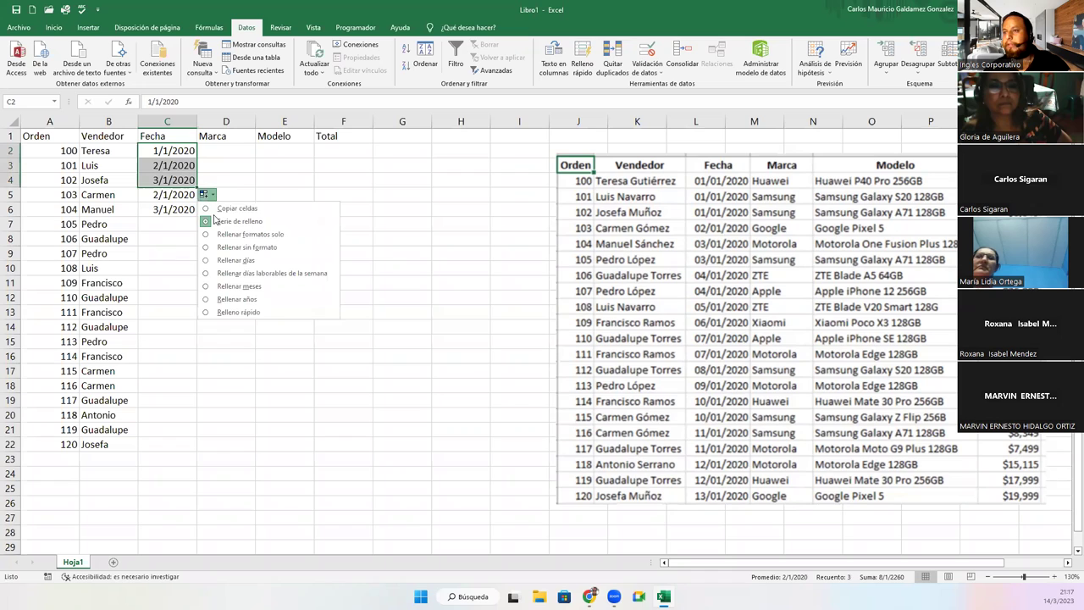
left_click(222, 208)
left_click(174, 216)
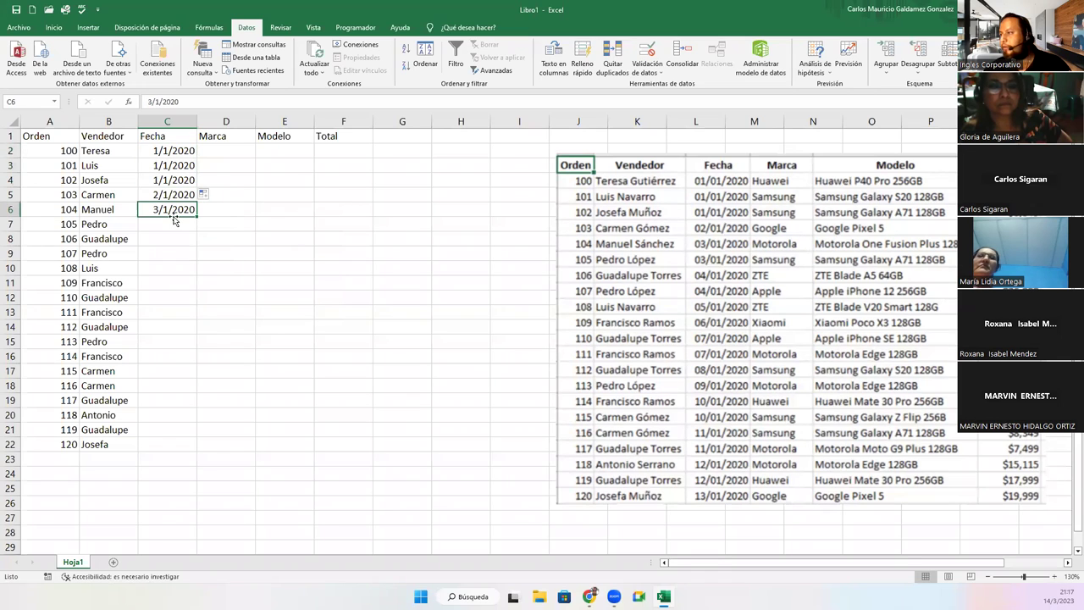
- Fill C6:C9 with repeated 3/1/2020 and 4/1/2020 dates
mouse_move(196, 217)
left_mouse_down()
mouse_move(178, 246)
mouse_move(191, 230)
left_mouse_up()
left_click(176, 225)
left_click(187, 214)
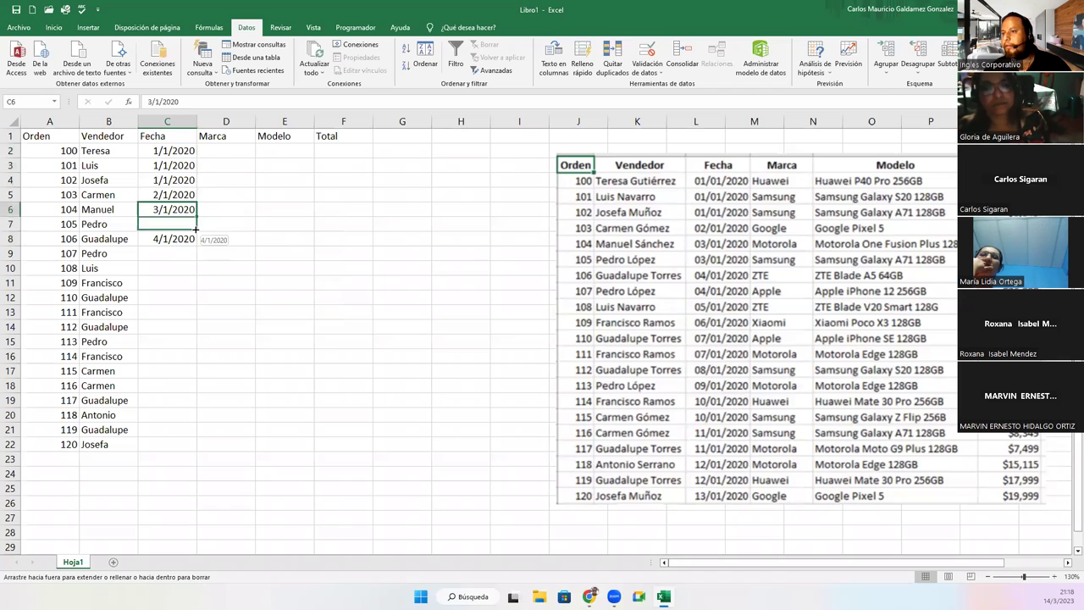
left_click(205, 239)
left_click(217, 254)
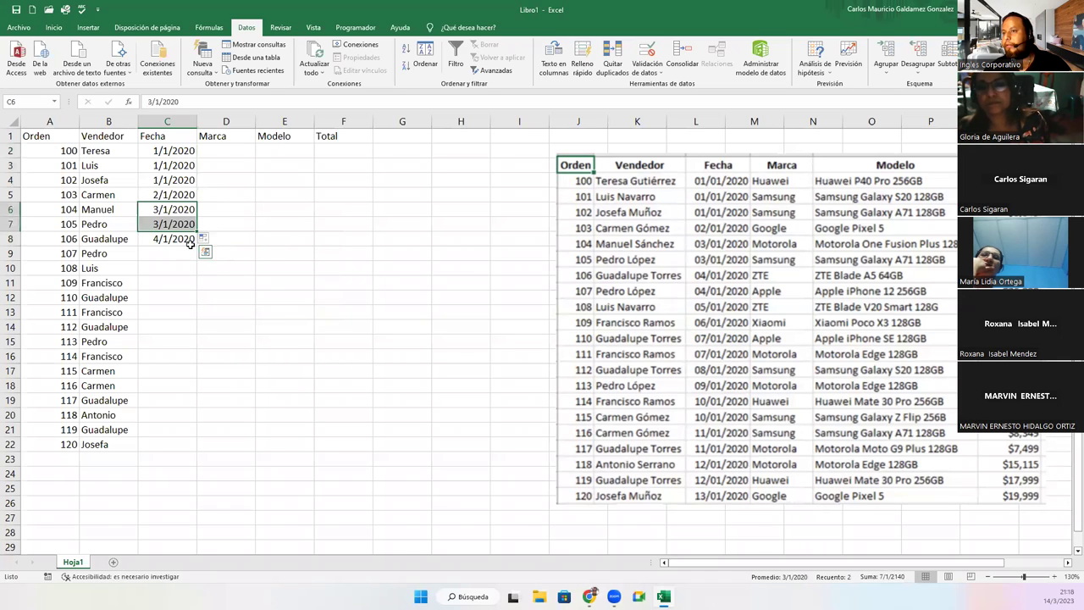
left_click(191, 240)
left_click_drag(196, 244, 195, 259)
left_click(206, 268)
left_click(212, 282)
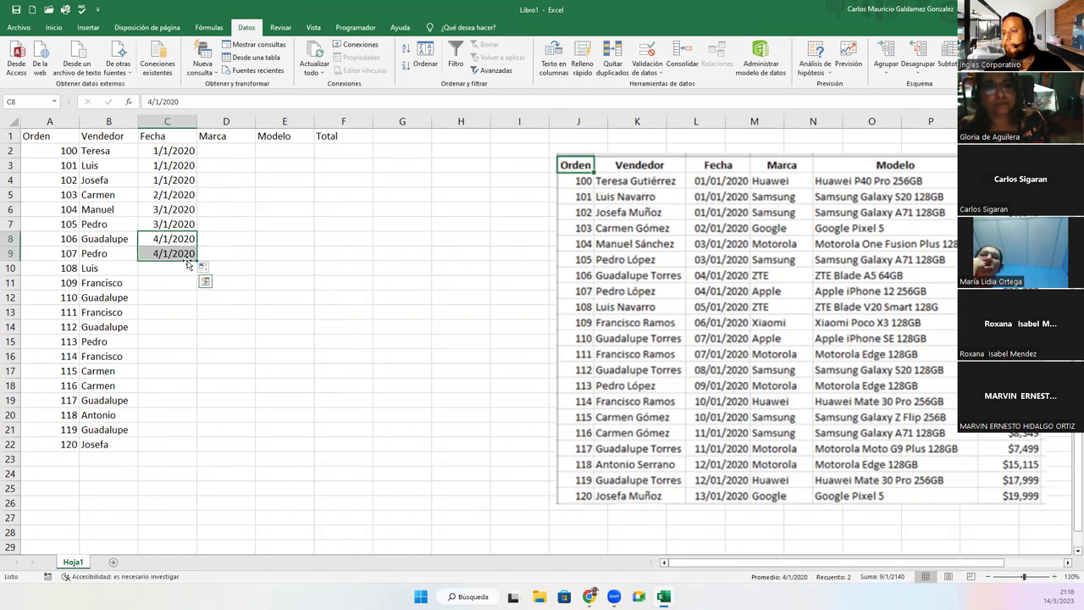
left_click(184, 266)
- Continue the dates down to C17, repeating 7/1/2020 in C13 and 10/1/2020 in C17
left_click(188, 255)
left_click_drag(197, 260, 195, 317)
left_click(193, 302)
left_click(206, 327)
left_click(222, 341)
left_click(174, 313)
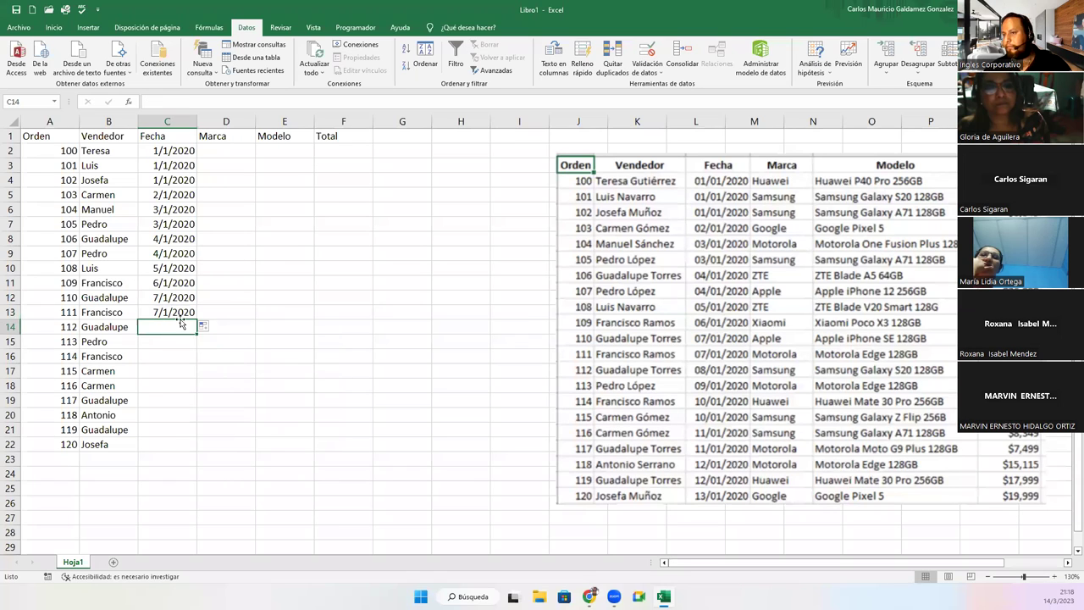
left_click_drag(195, 319, 204, 383)
left_click(203, 387)
left_click(205, 395)
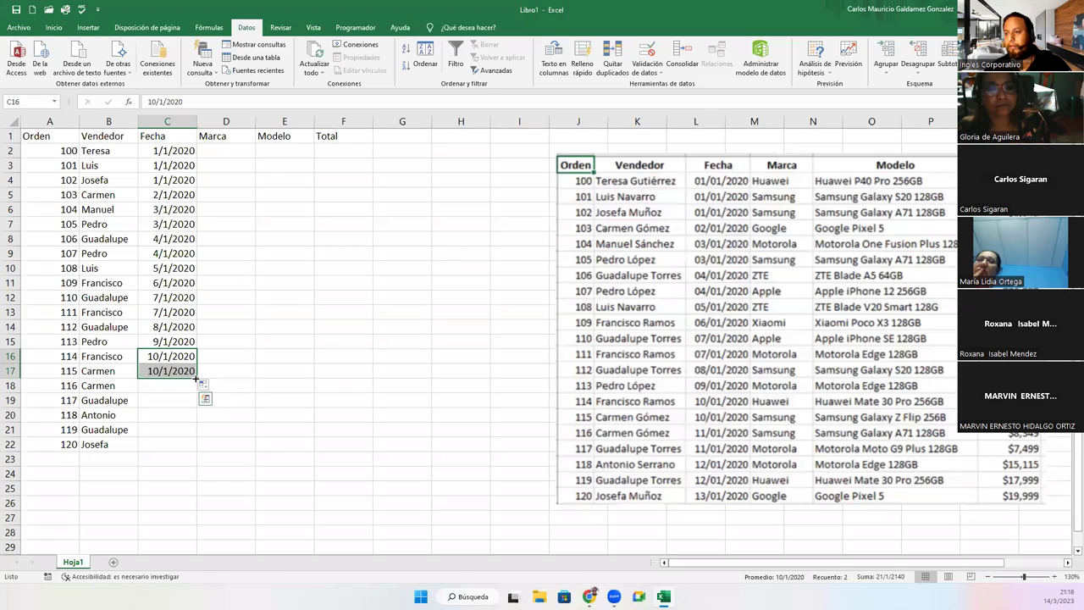
- Fill C18:C19 and correct C18's date to 11/1/2020
mouse_move(196, 382)
left_mouse_down()
mouse_move(196, 410)
mouse_move(179, 401)
left_mouse_up()
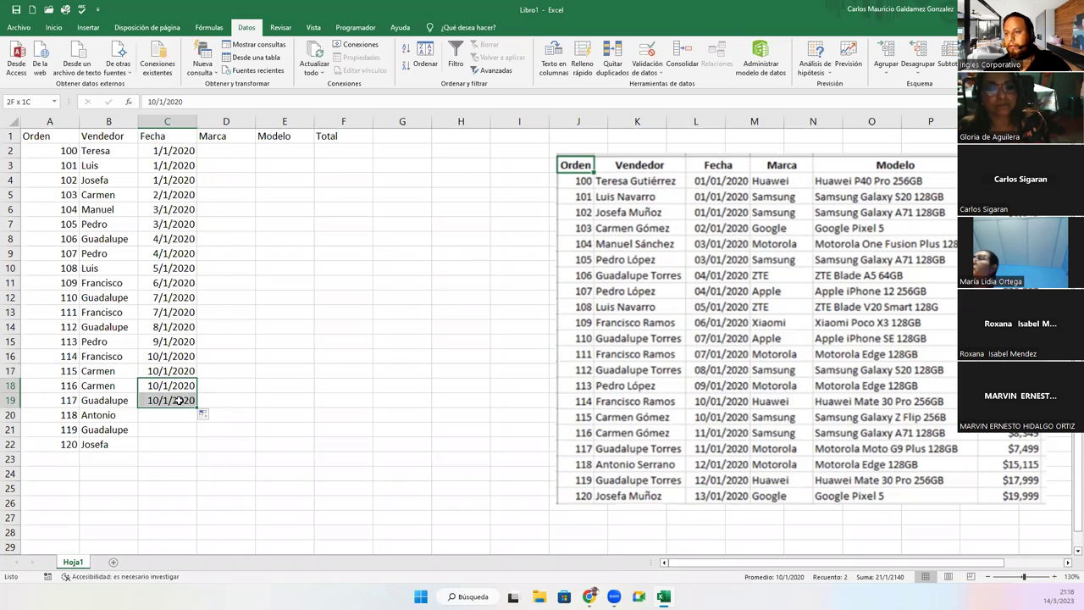
left_click(155, 395)
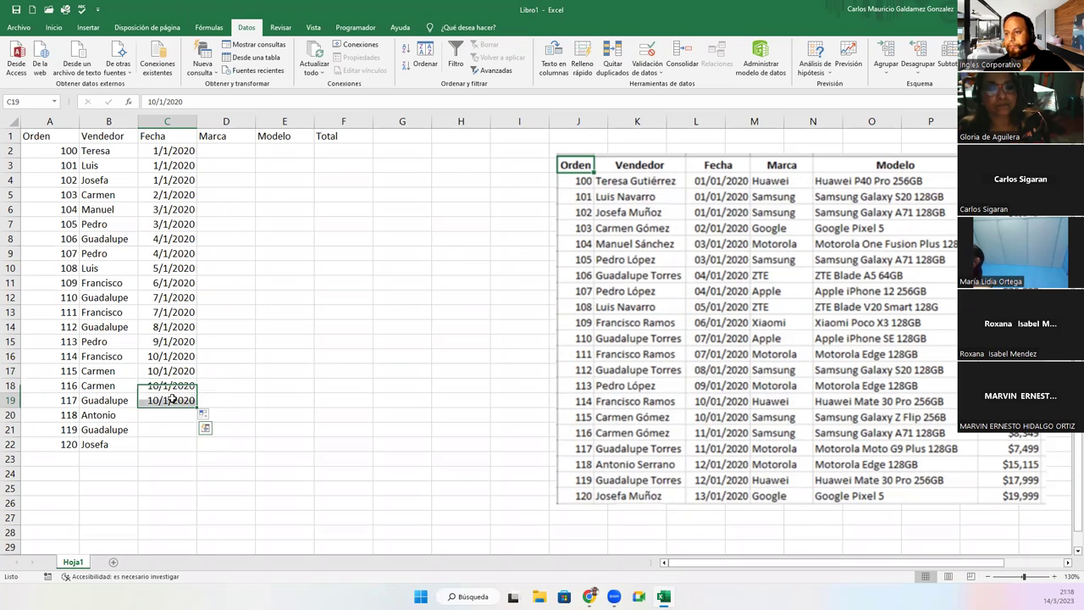
left_click(142, 387)
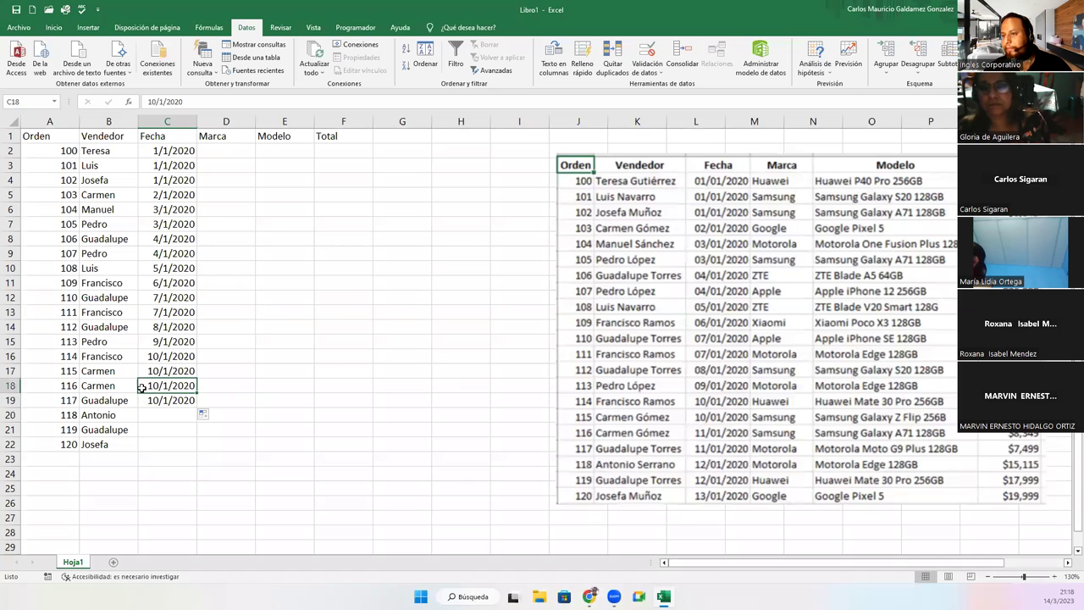
double_click(154, 386)
key("BackSpace")
type("1")
key("Return")
key("Up")
key("Up")
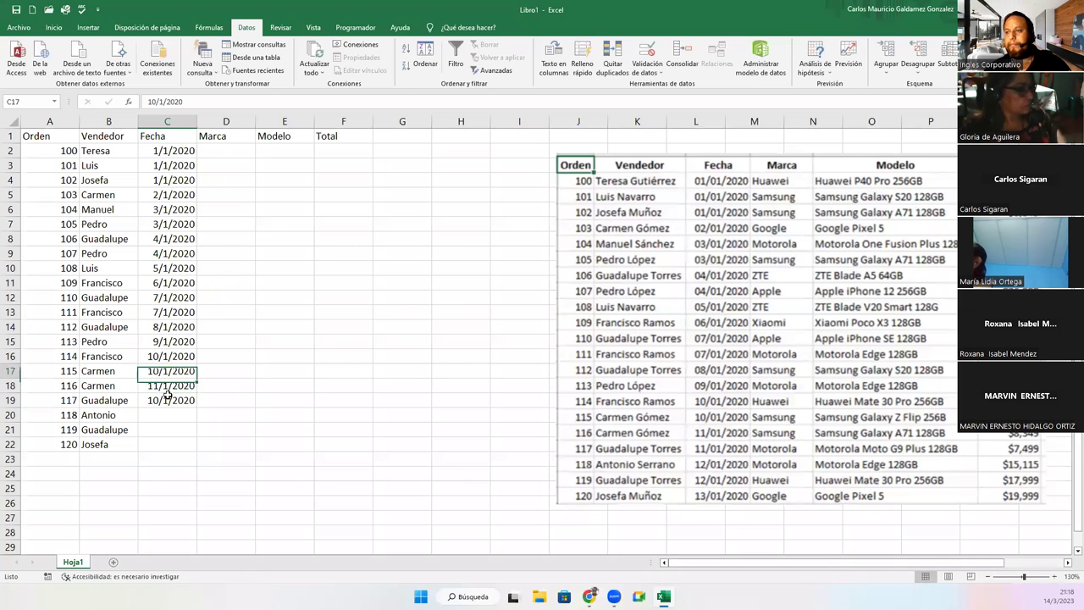
- Repeat 11/1/2020 in C19, set C21 to 12/1/2020, and fill C22 with 13/1/2020
left_click_drag(167, 386, 195, 416)
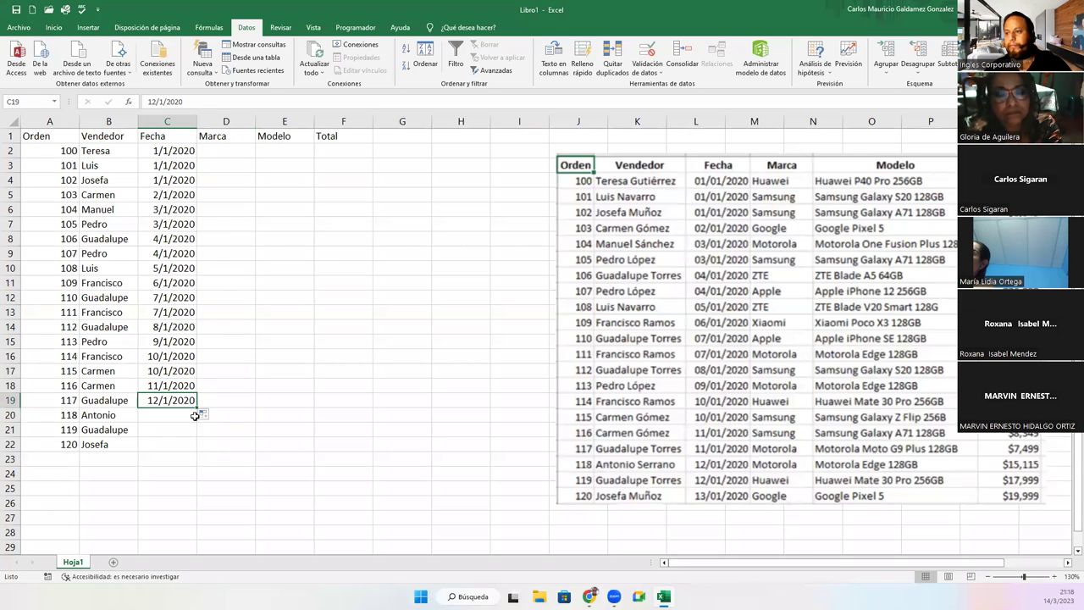
left_click(202, 416)
left_click(242, 428)
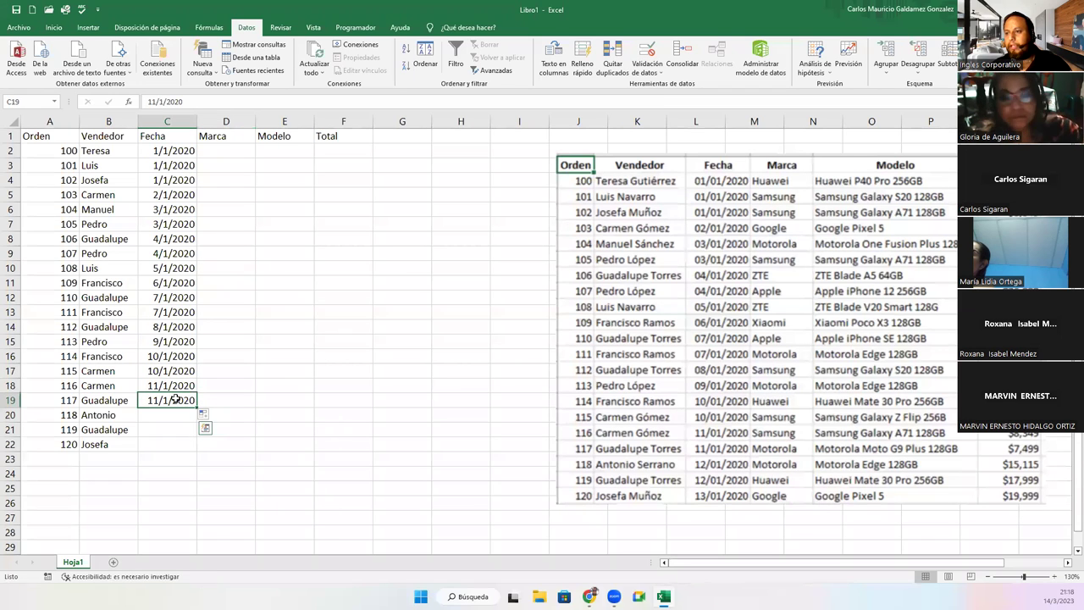
left_click_drag(196, 407, 197, 437)
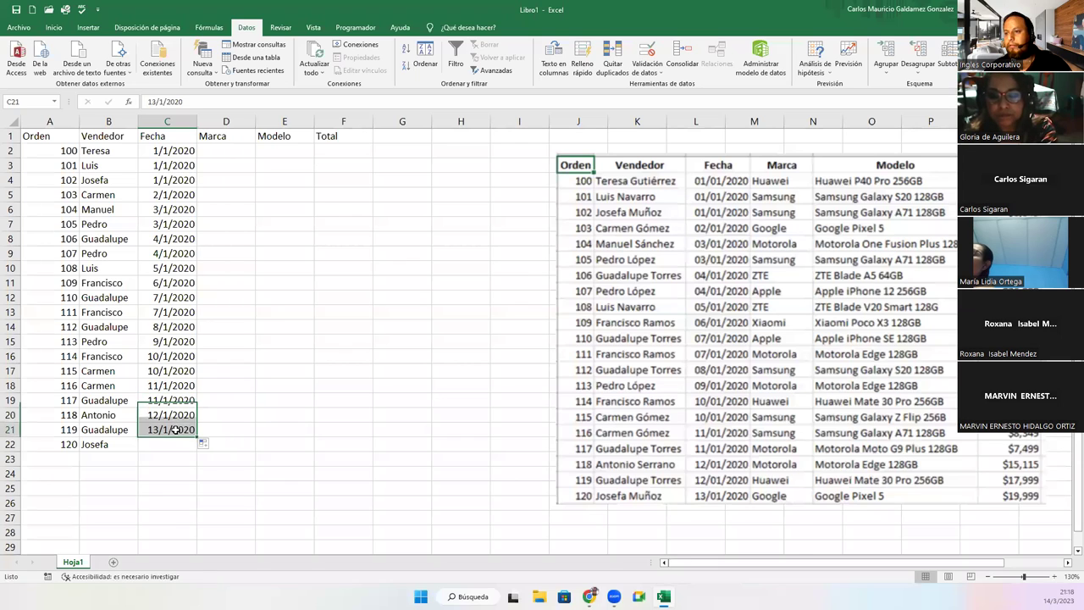
double_click(174, 431)
key("BackSpace")
type("2")
key("Return")
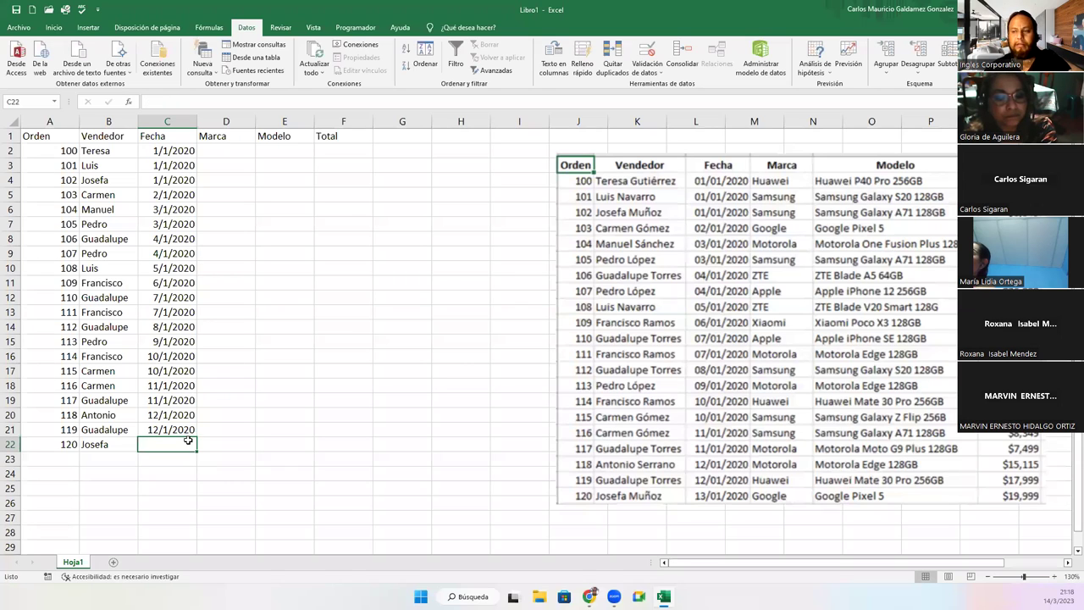
left_click(182, 430)
left_click_drag(196, 437, 193, 446)
- Enter brands in D2:D11: Huawei, Samsung, Samsung, Google, Motorola, Samsung, ZTE, Apple, ZTE, Xiaomi
left_click(229, 156)
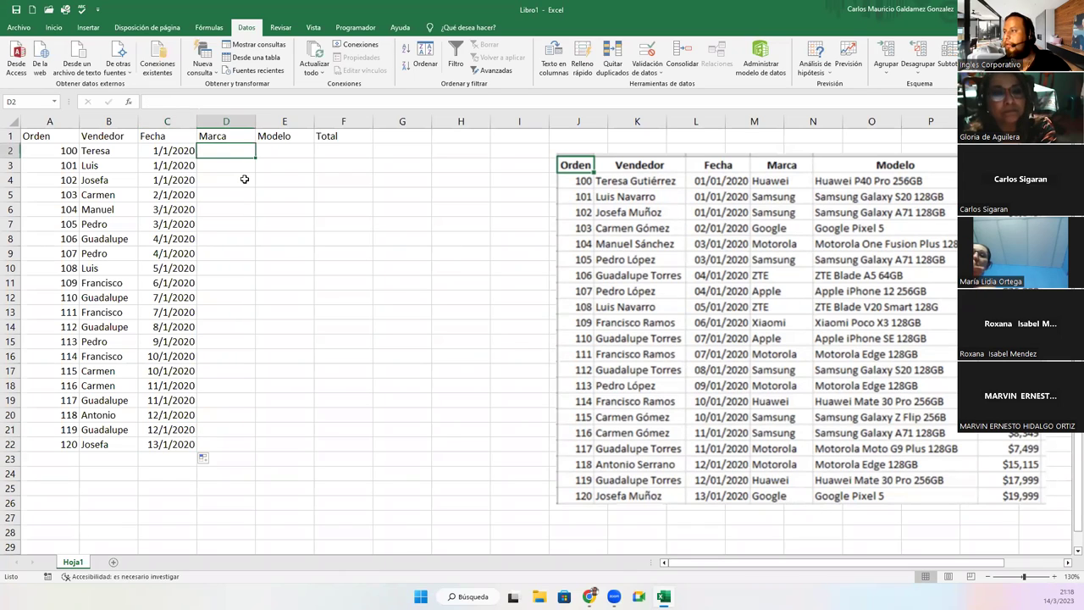
type("Huaw")
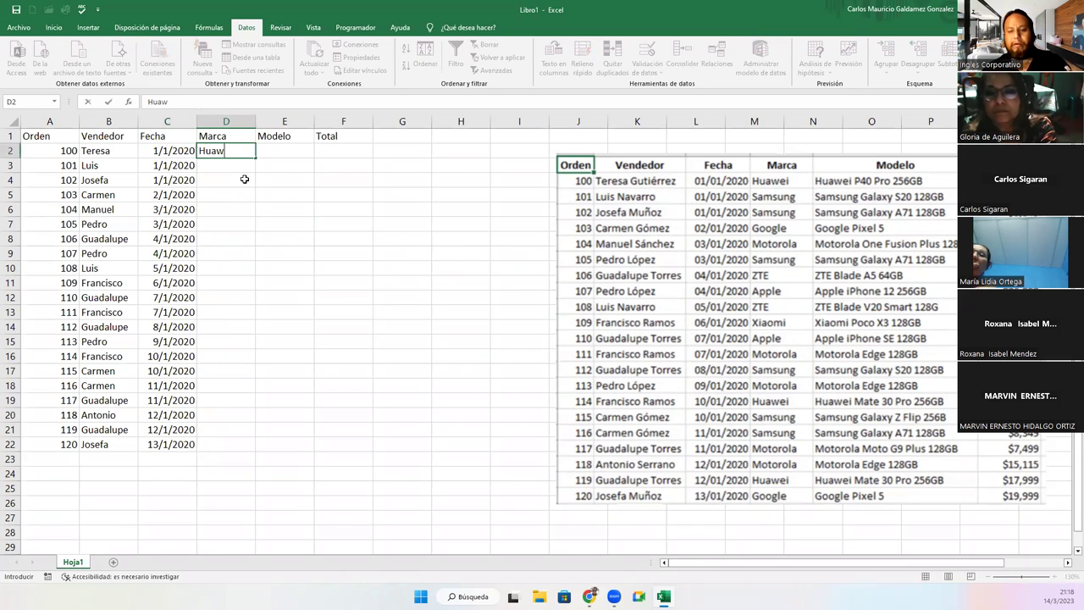
type("ei")
key("Return")
type("Samsung")
key("Return")
type("S")
key("Return")
type("Google")
key("Return")
type("Motorola")
key("Return")
type("S")
key("Return")
type("ZTE")
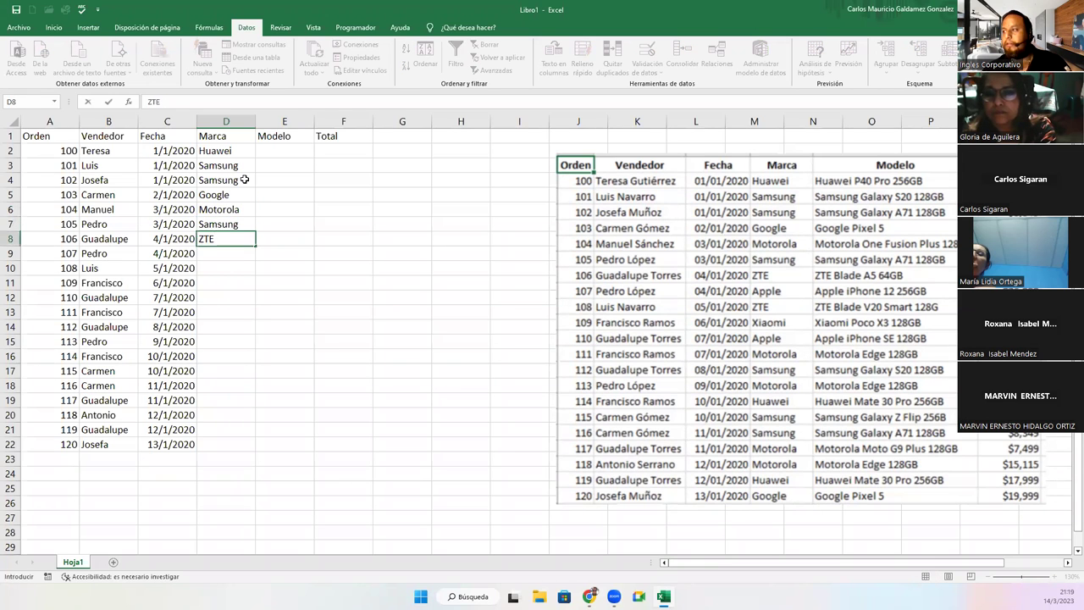
key("Return")
type("App")
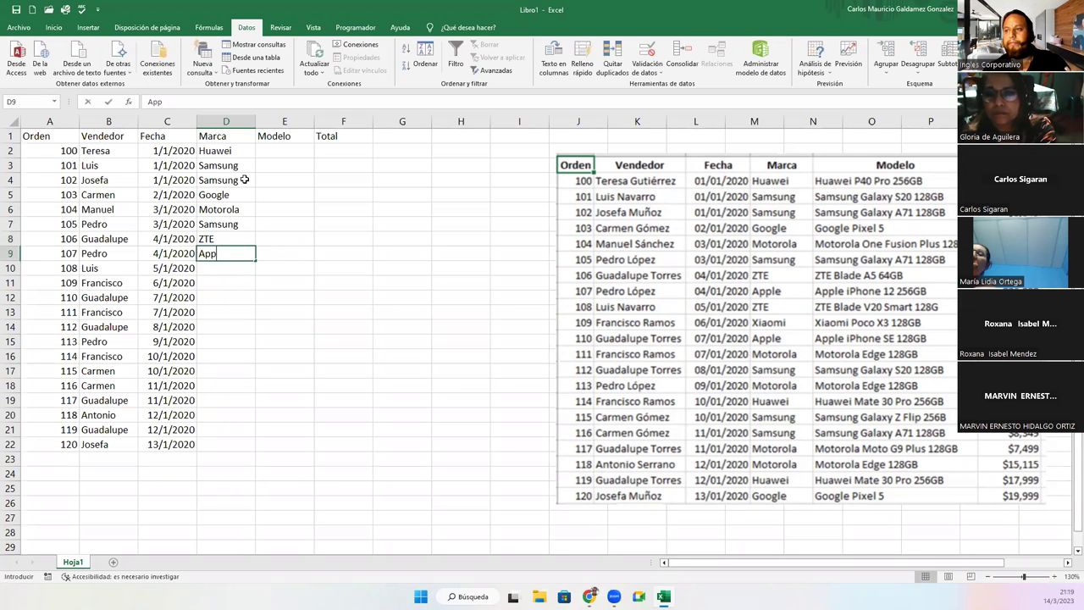
type("le")
key("Return")
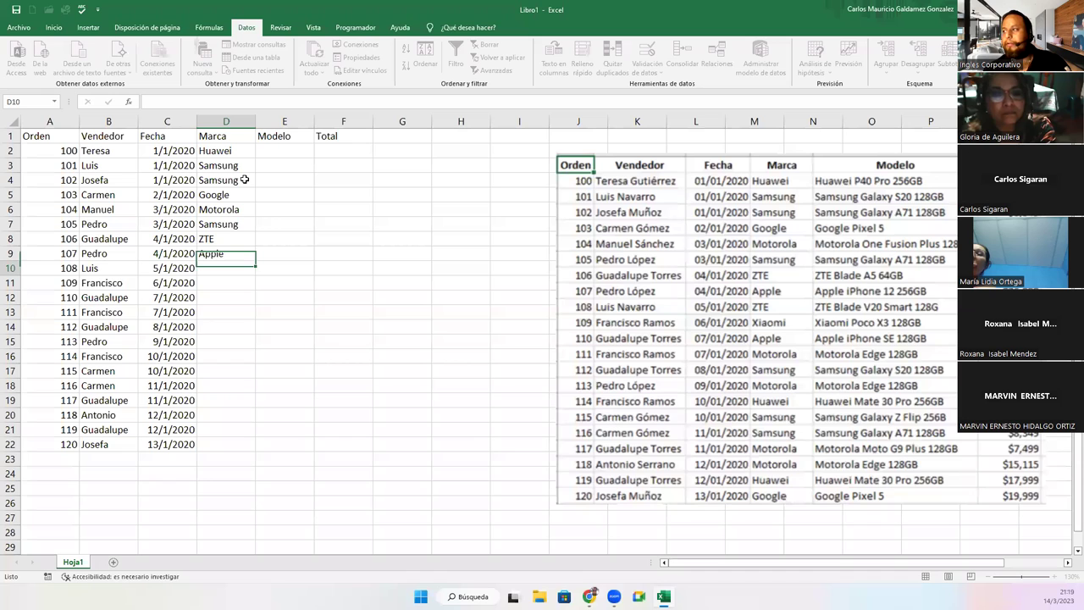
type("ZTE")
key("Return")
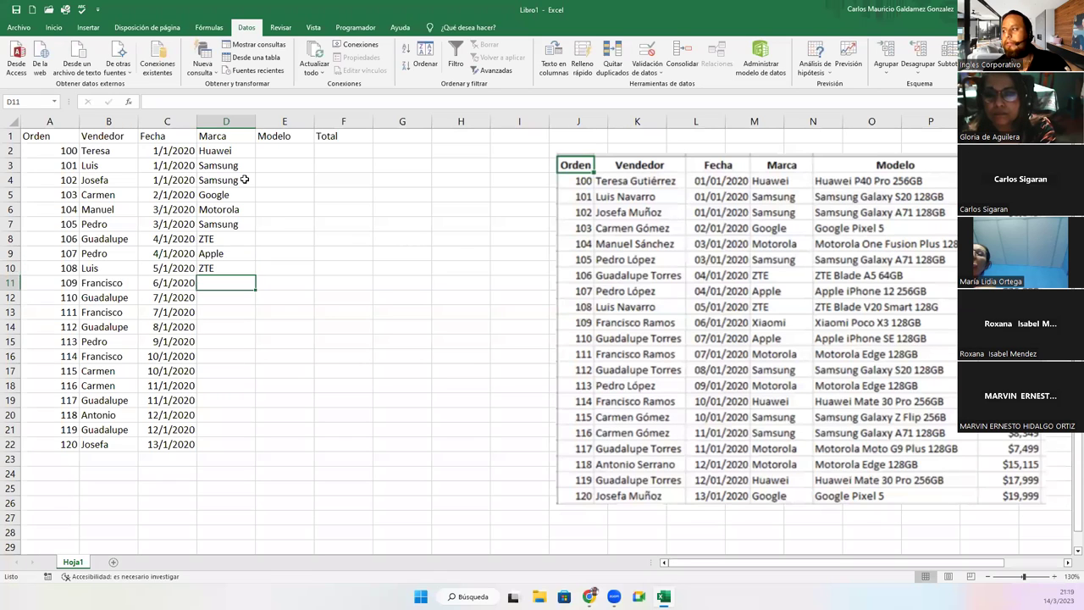
type("Xi")
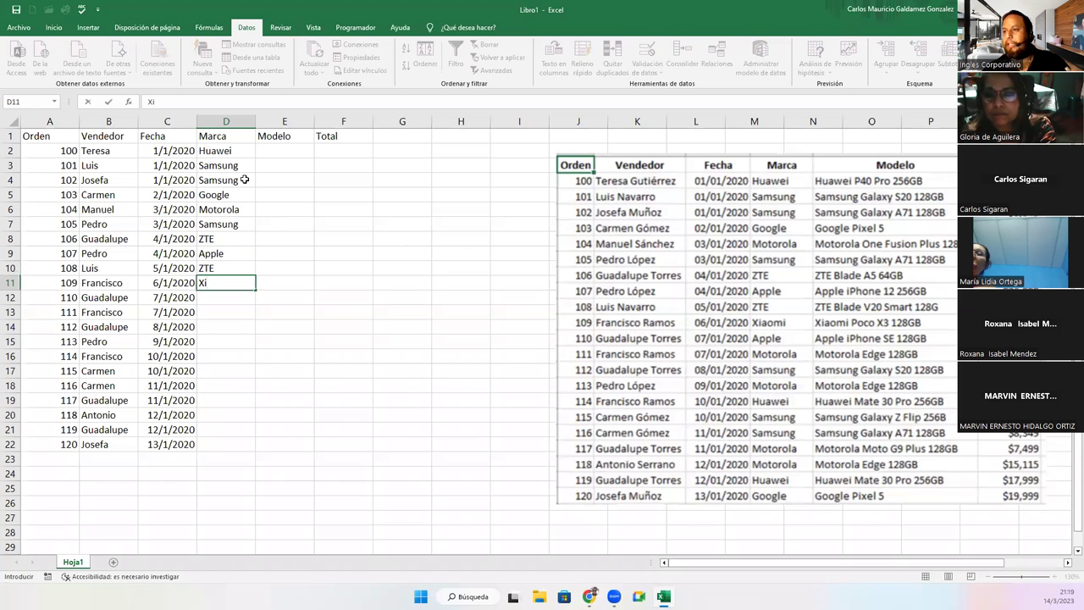
type("aom")
key("Return")
- Enter brands in D12:D22: Apple, Motorola, Samsung, Motorola, Huawei, Samsung, Samsung, Motorola, Motorola, Huawei, Google
type("Apple")
key("Return")
type("Motorola")
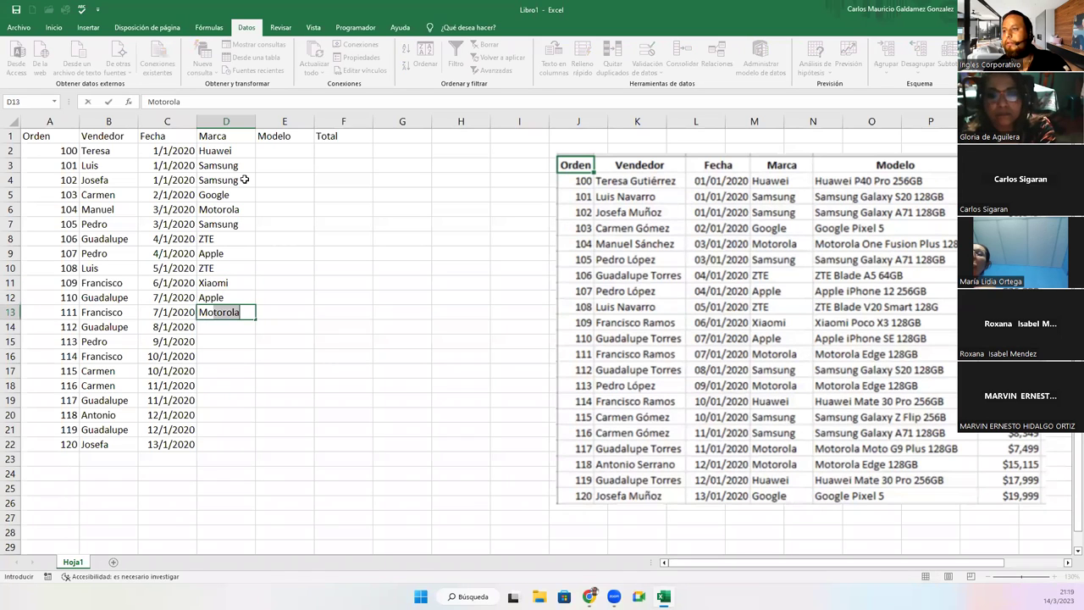
key("Return")
type("Samsung")
key("Return")
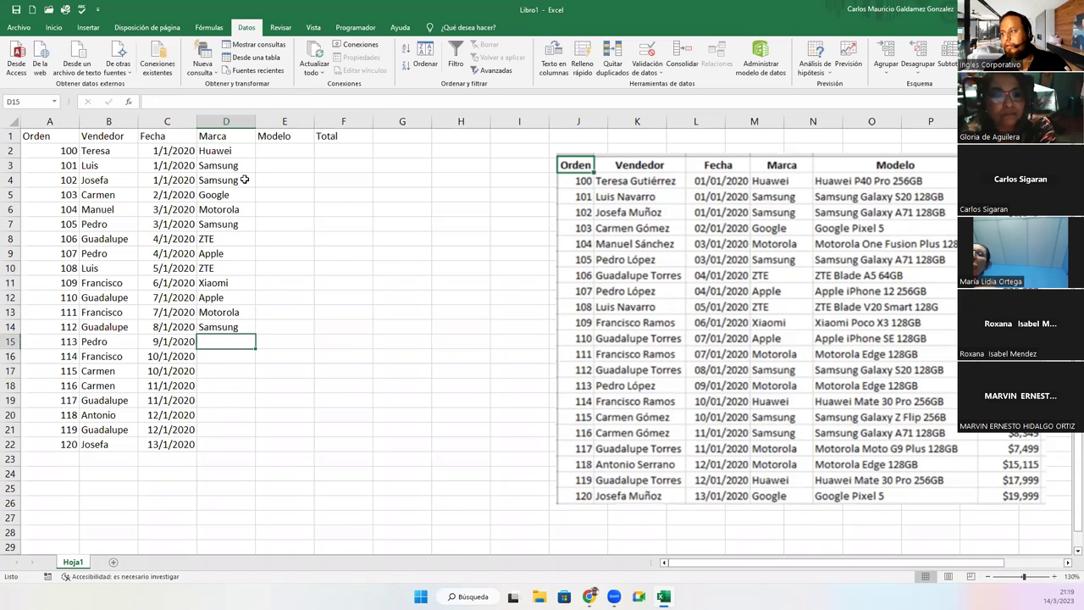
type("H")
key("BackSpace")
key("BackSpace")
type("M")
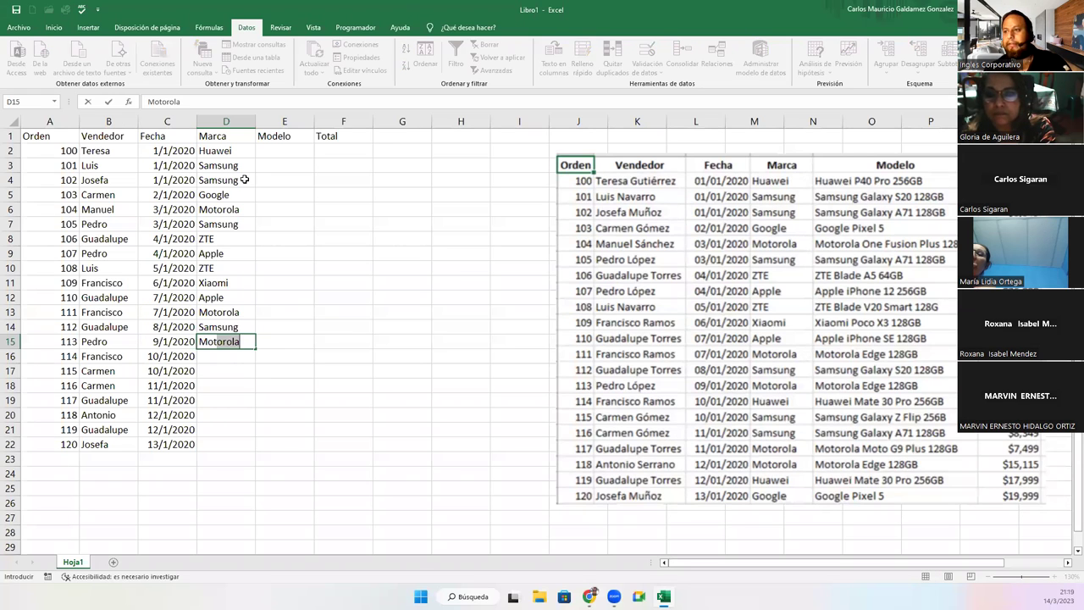
key("Return")
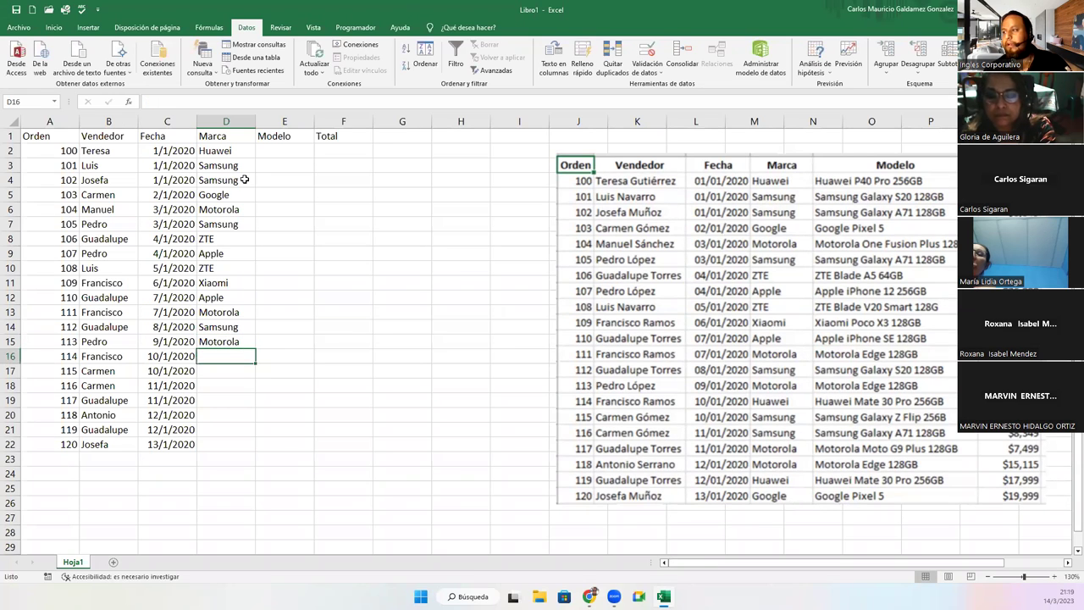
type("Huawei")
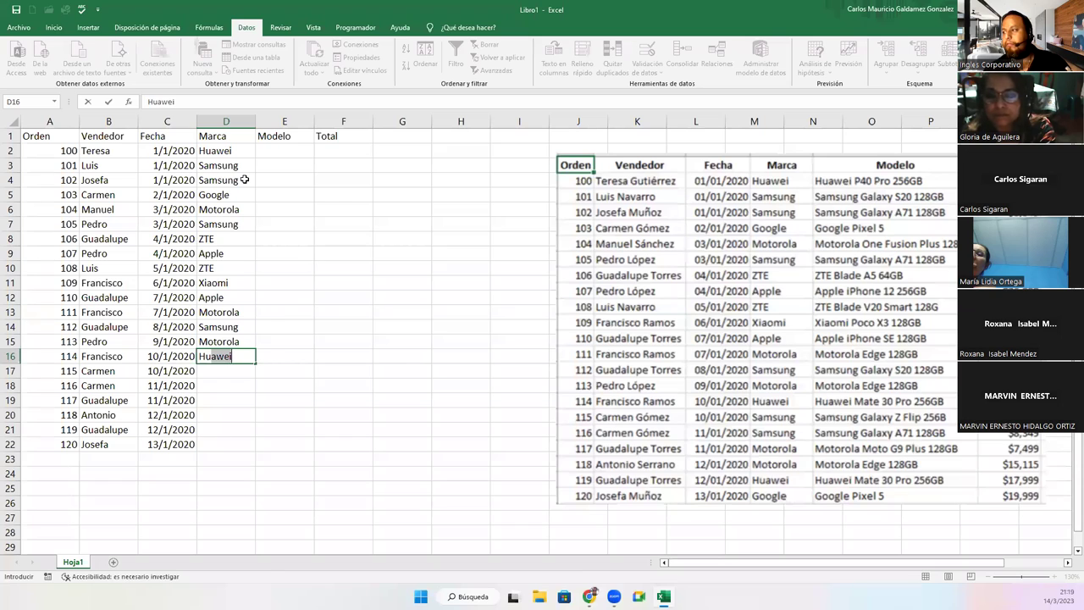
key("Return")
type("Samsung")
key("Return")
type("S")
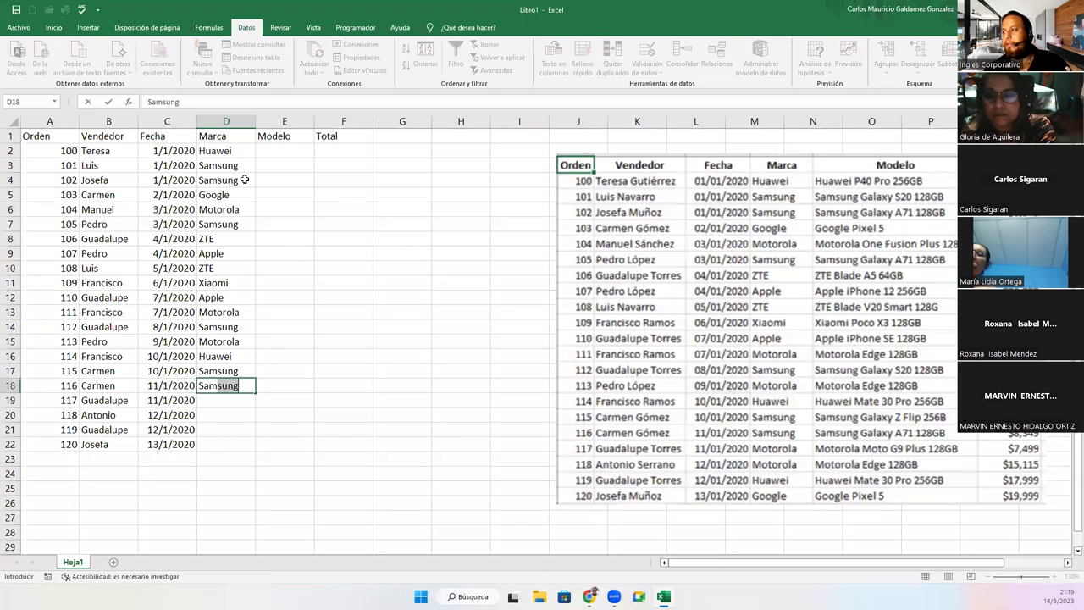
key("Return")
type("M")
key("Return")
type("MO")
key("Return")
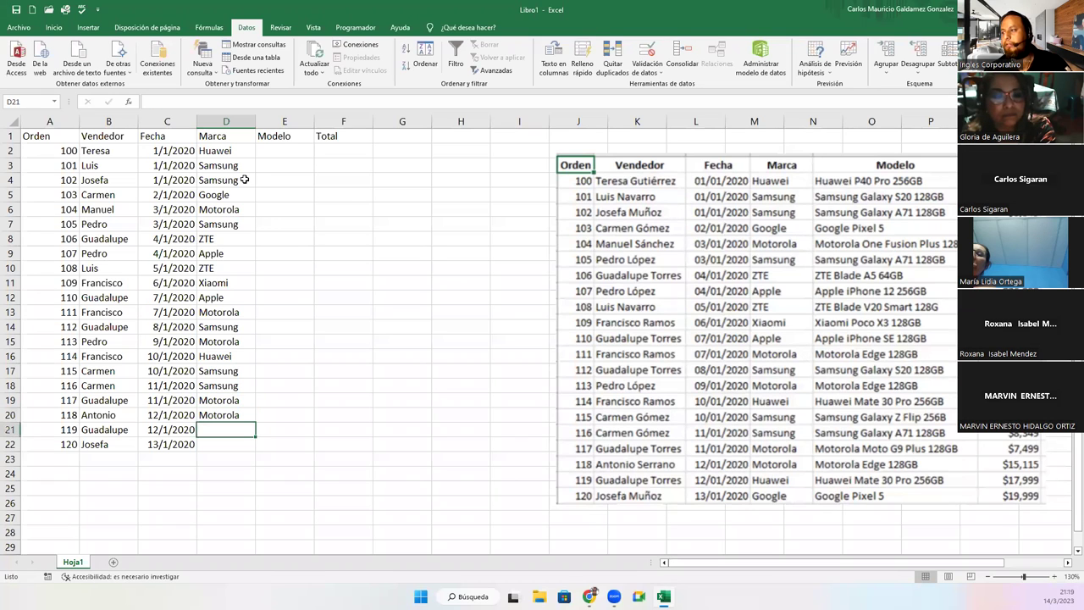
type("HUawei")
key("Return")
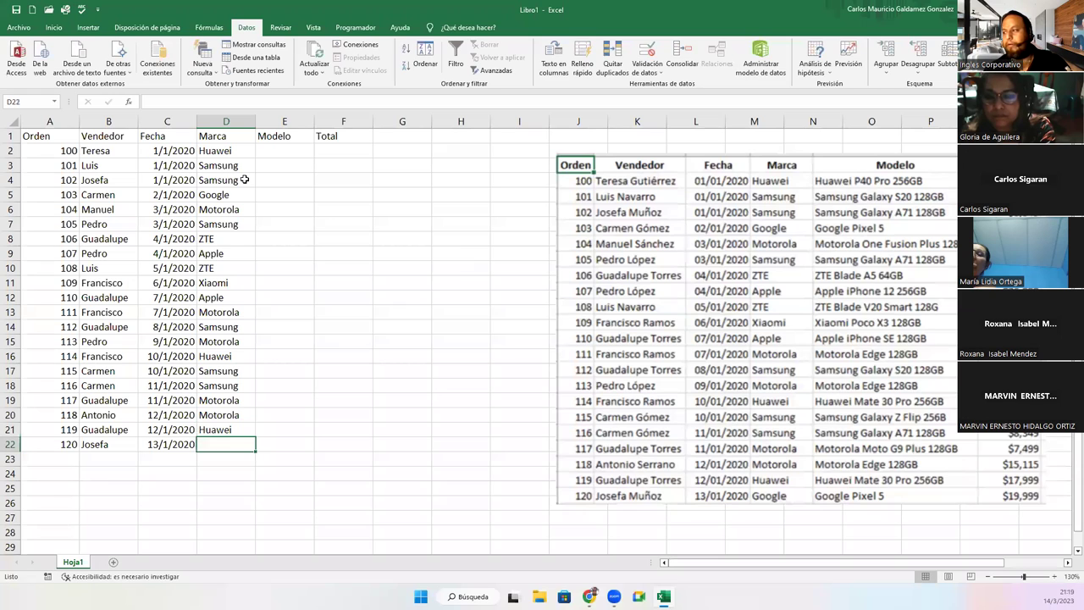
type("Google")
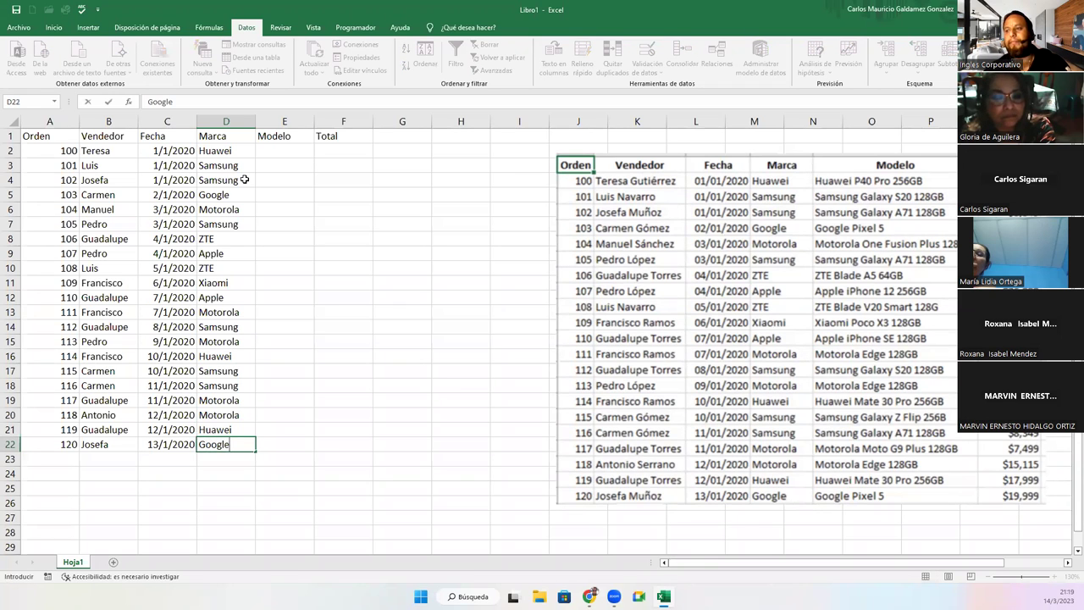
key("Tab")
key("ctrl+Up")
- Enter models in E2:E6: Huawei P40 Pro 256GB, Samsung Galaxy S20 128GB, Samsung Galaxy A71 128GB, Google Pixel 5, Motorola One Fusion Plus 128GB
key("Down")
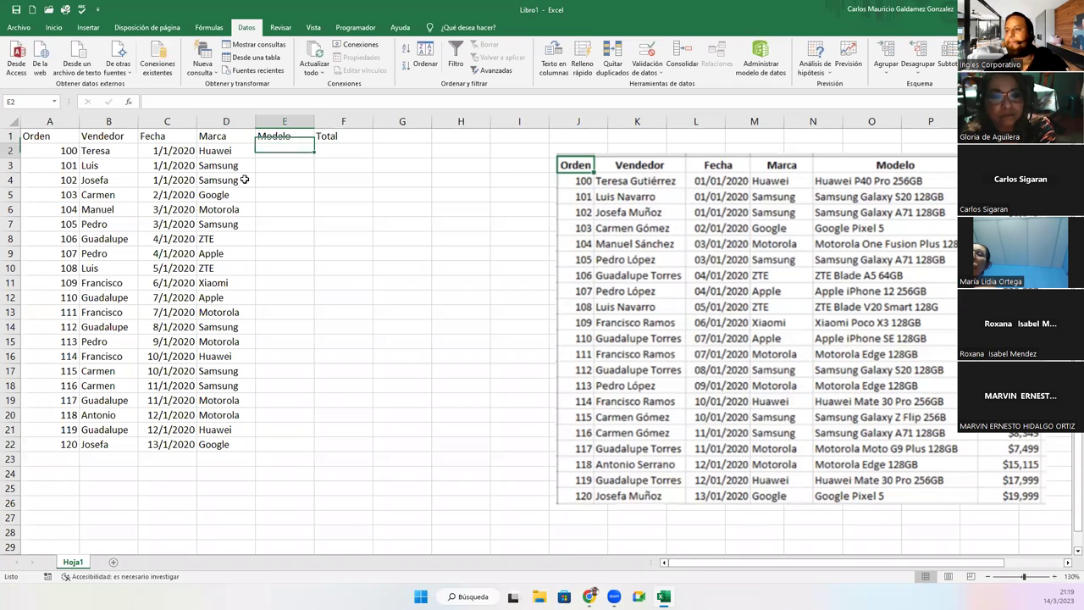
type("Hua")
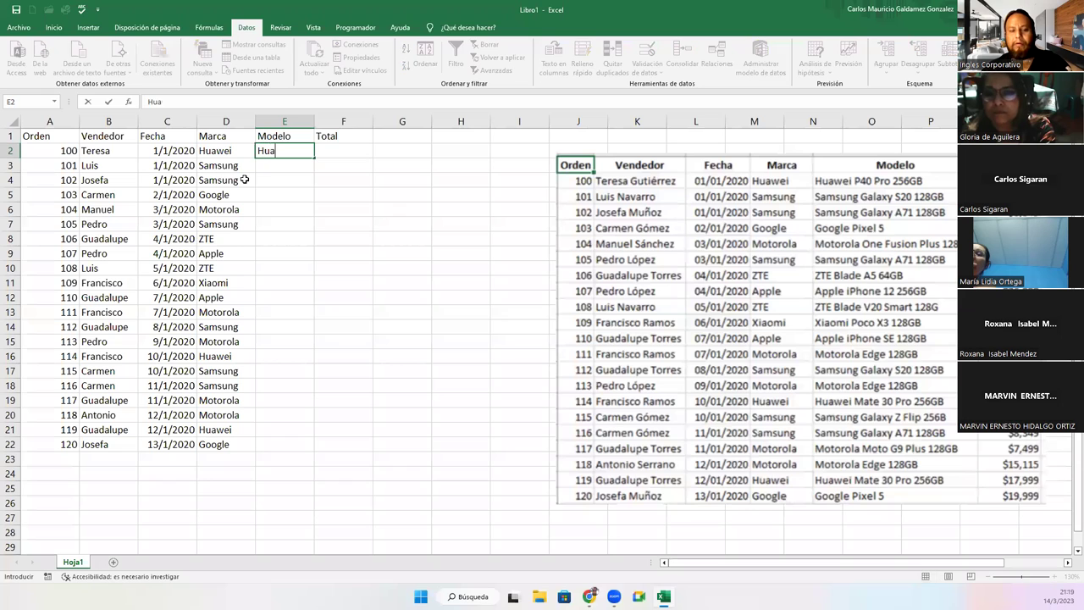
type("wei P40")
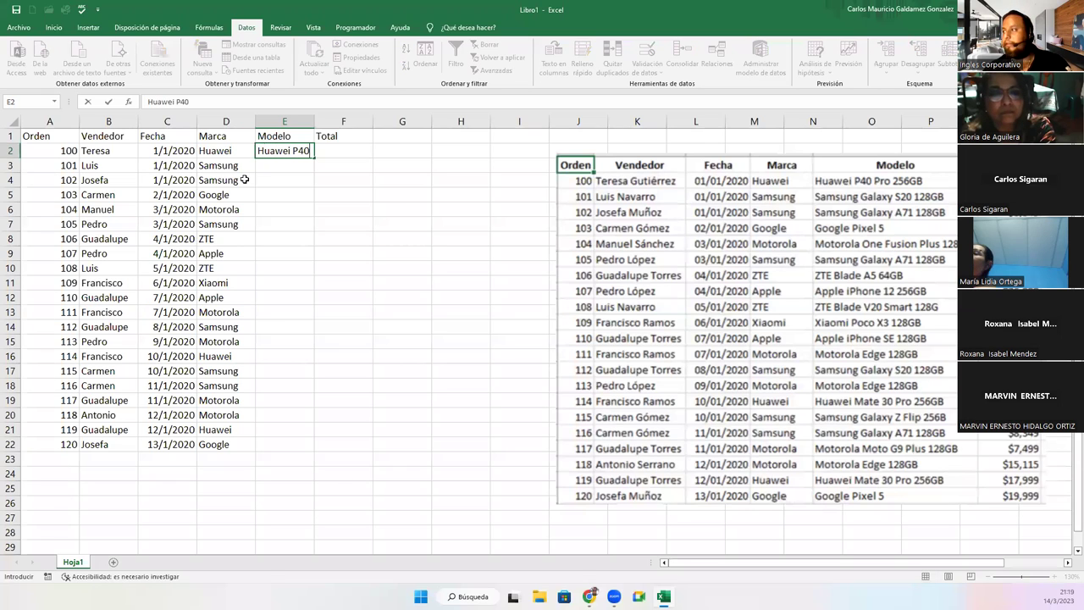
type(" Pro 256GB")
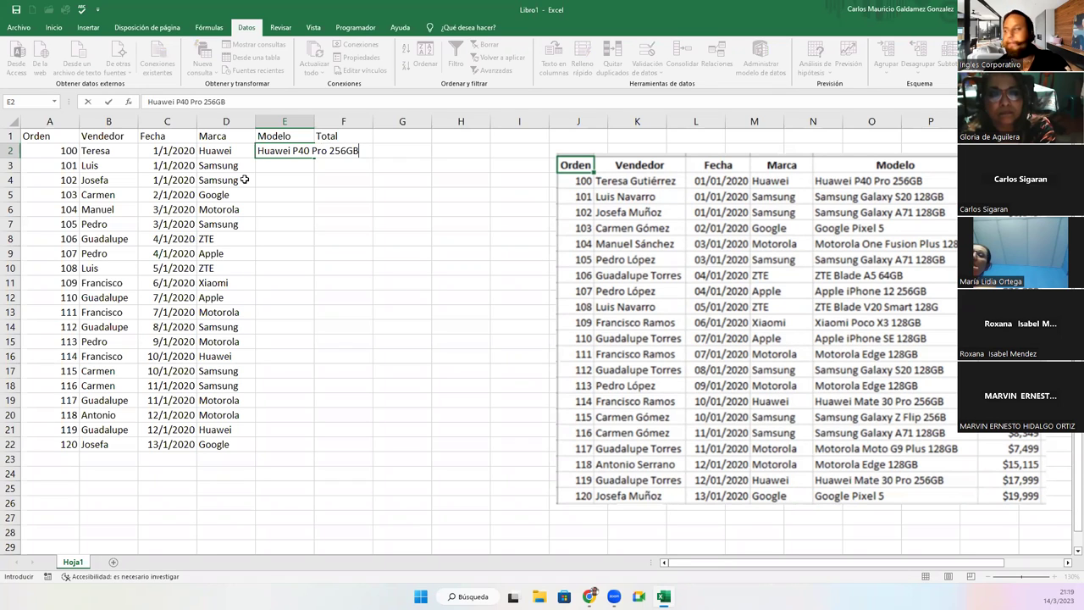
key("Return")
type("Samsung P40 Pro 256GB")
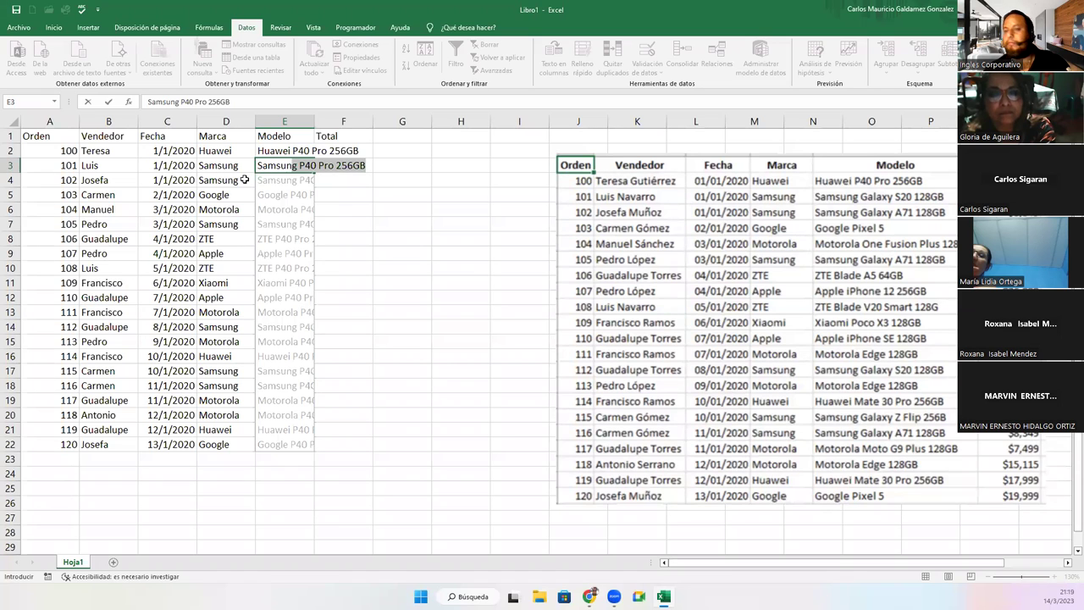
type("Galaxy S2")
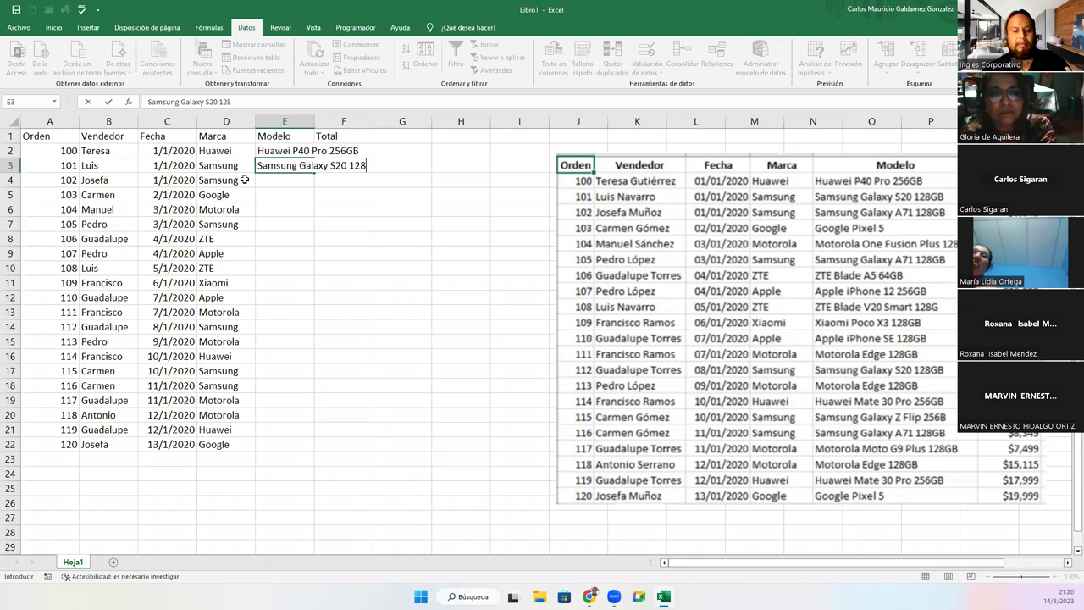
type("GB")
key("Return")
type("Samsung ")
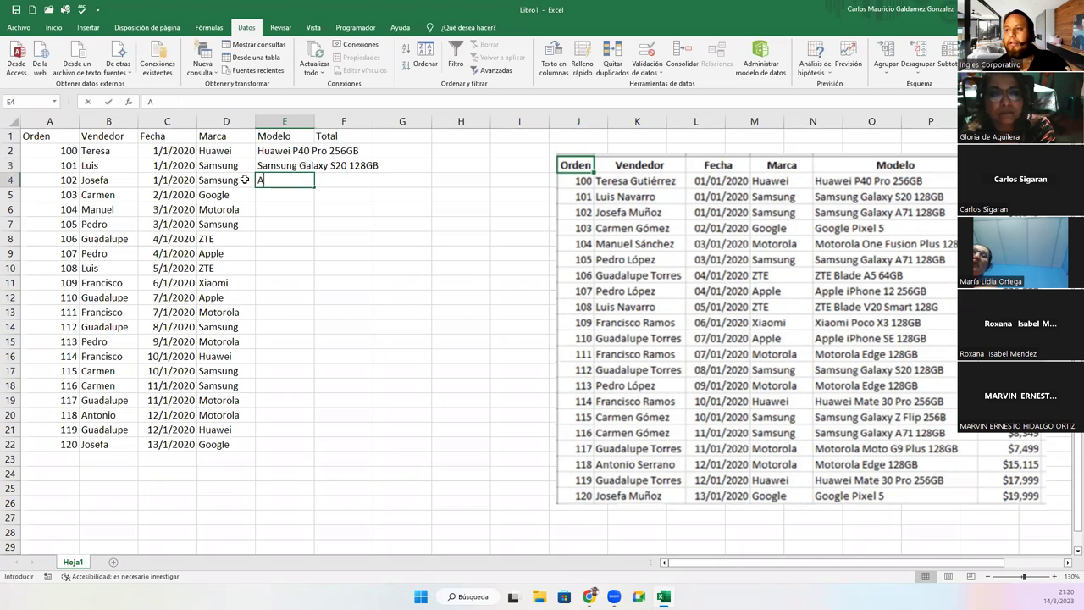
type("Galaxy S20 128GB")
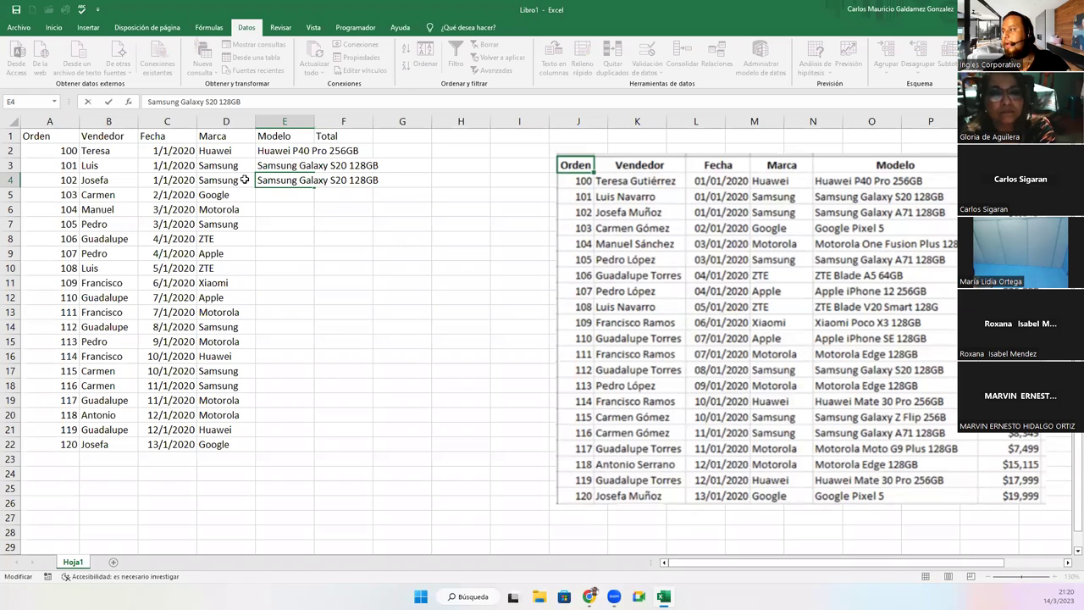
key("BackSpace")
key("Delete")
key("Delete")
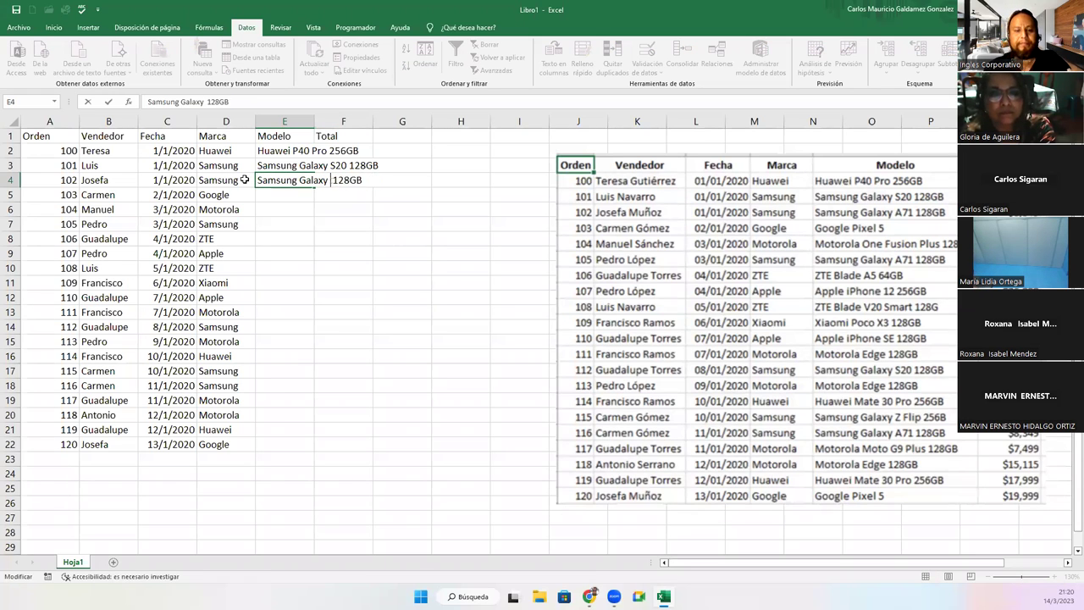
type("A71")
key("Return")
type("Google ")
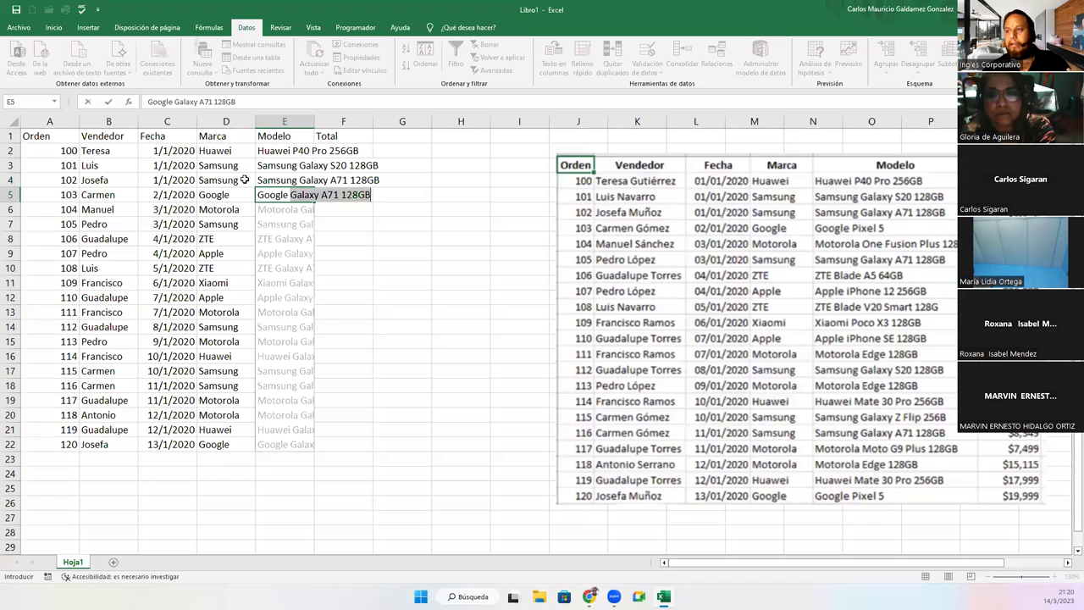
type("p")
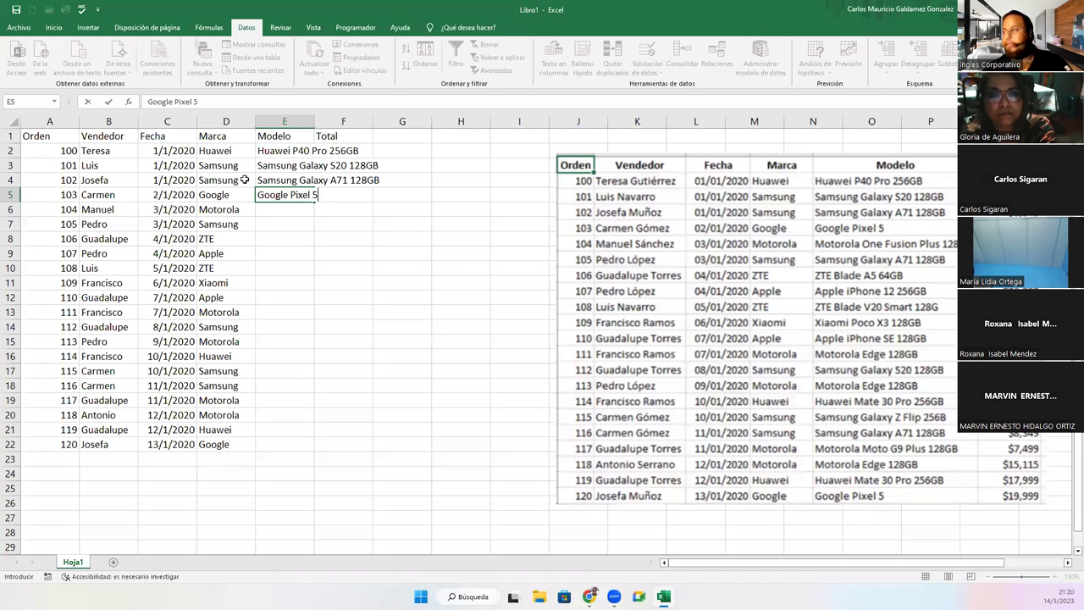
key("Return")
type("Motorol")
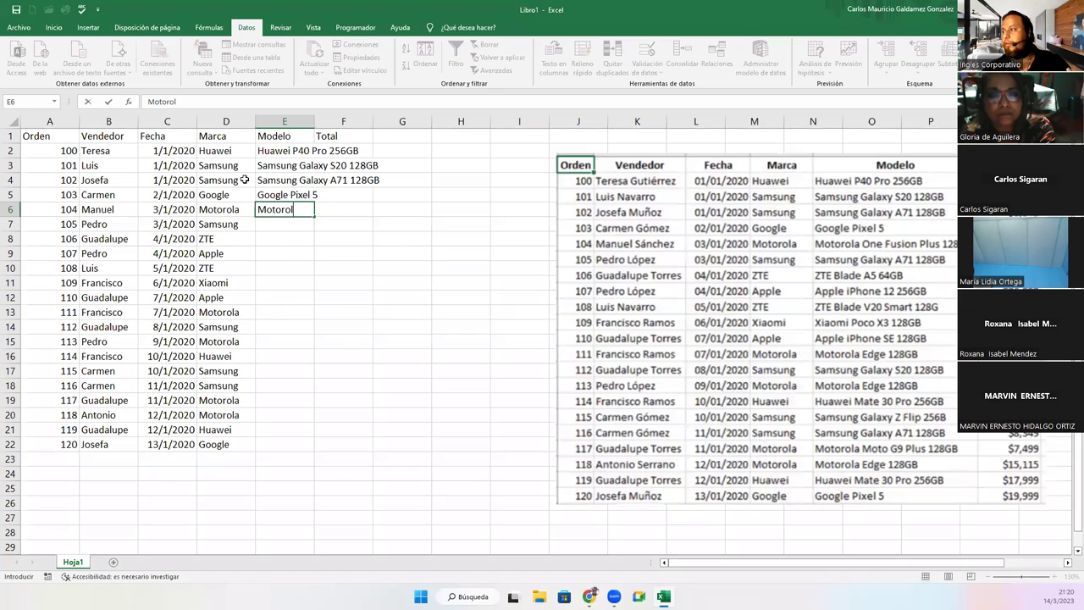
type("ion Pl")
key("BackSpace")
type("lus ")
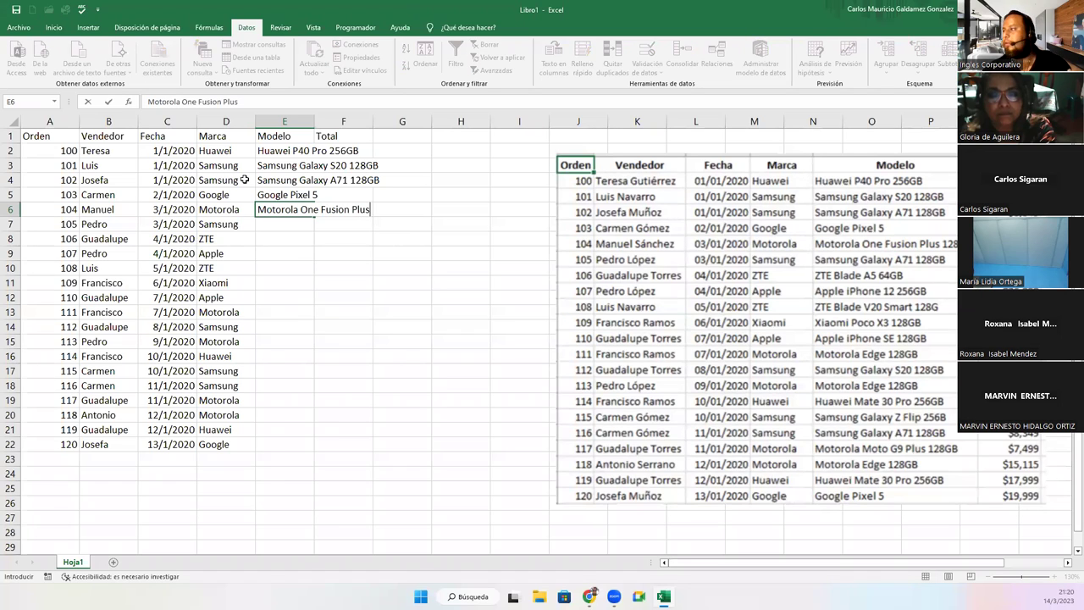
type("128GB")
key("Return")
- Enter models in E7:E11: Samsung Galaxy A71 128GB, ZTE Blade A5 64GB, Apple Iphone 12 256GB, ZTE BLADE V20 Smart 128GB, Xioami POCO X3 128GB
type("Sa")
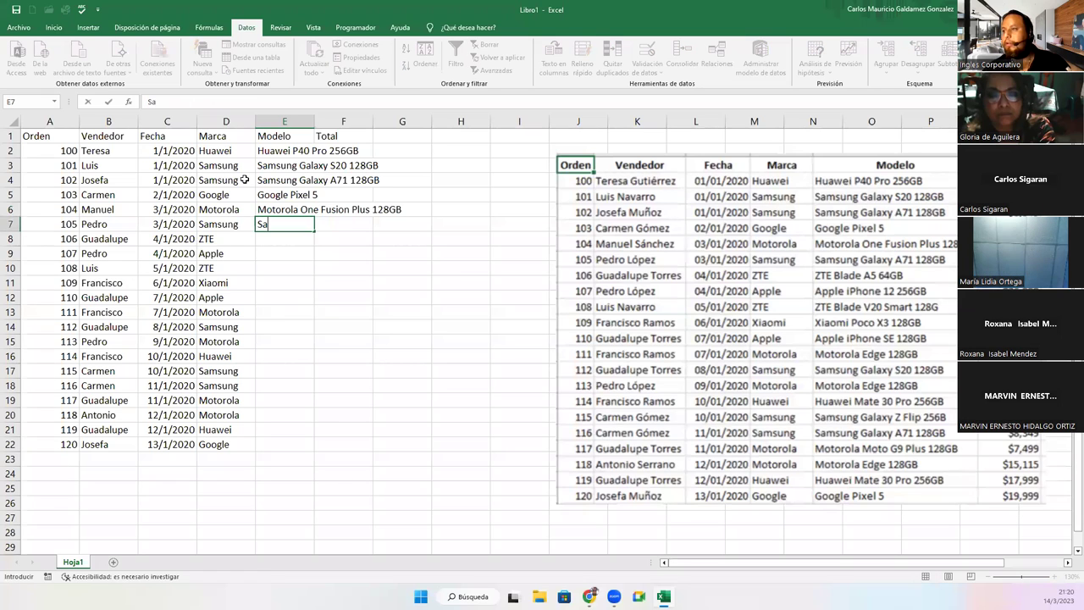
type("msun")
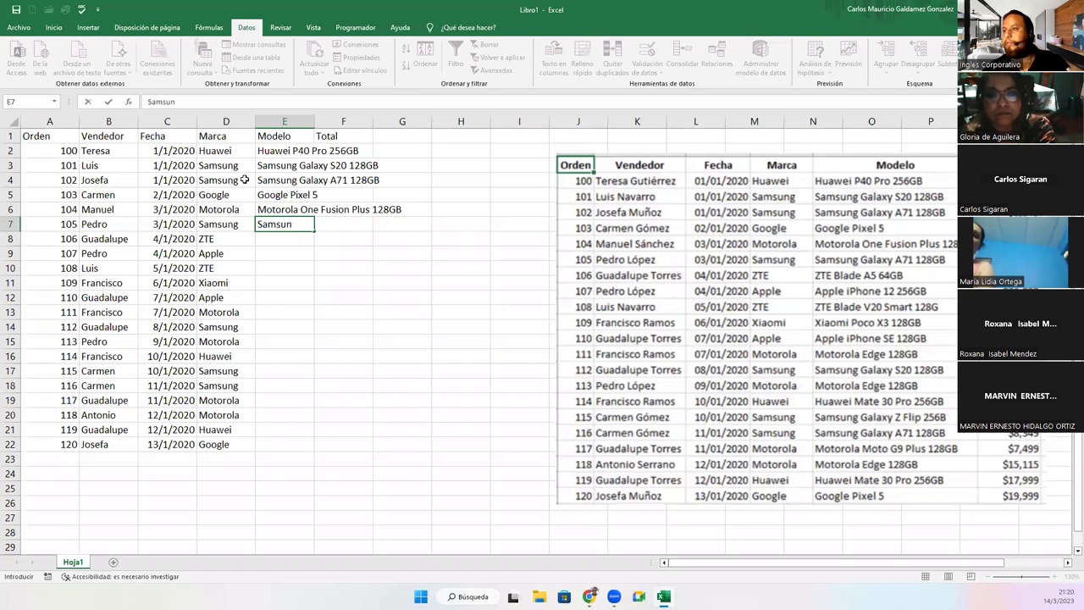
type("g Ga")
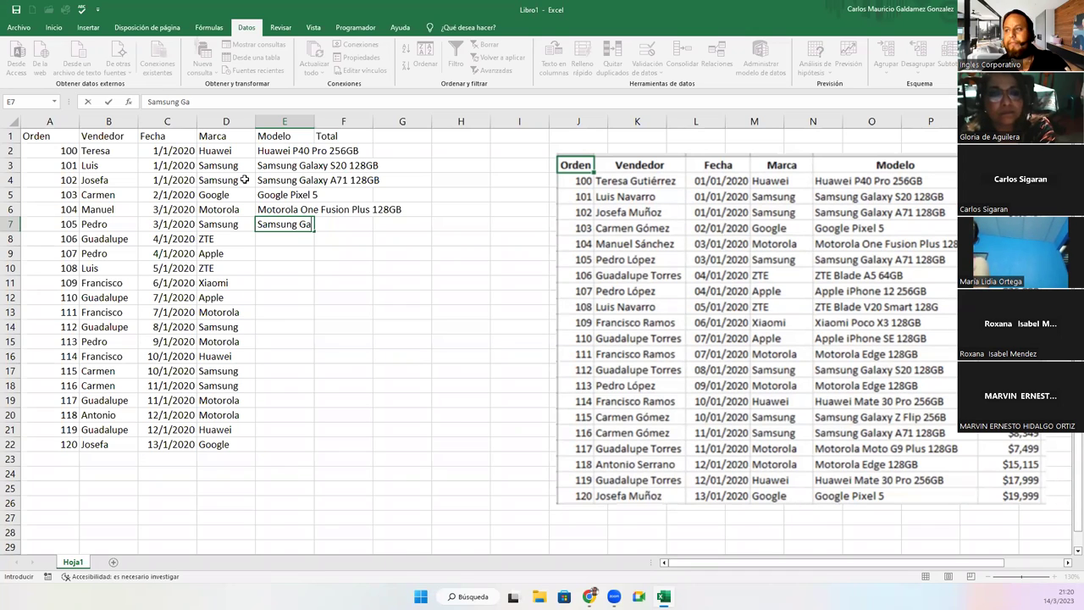
type("laxy A")
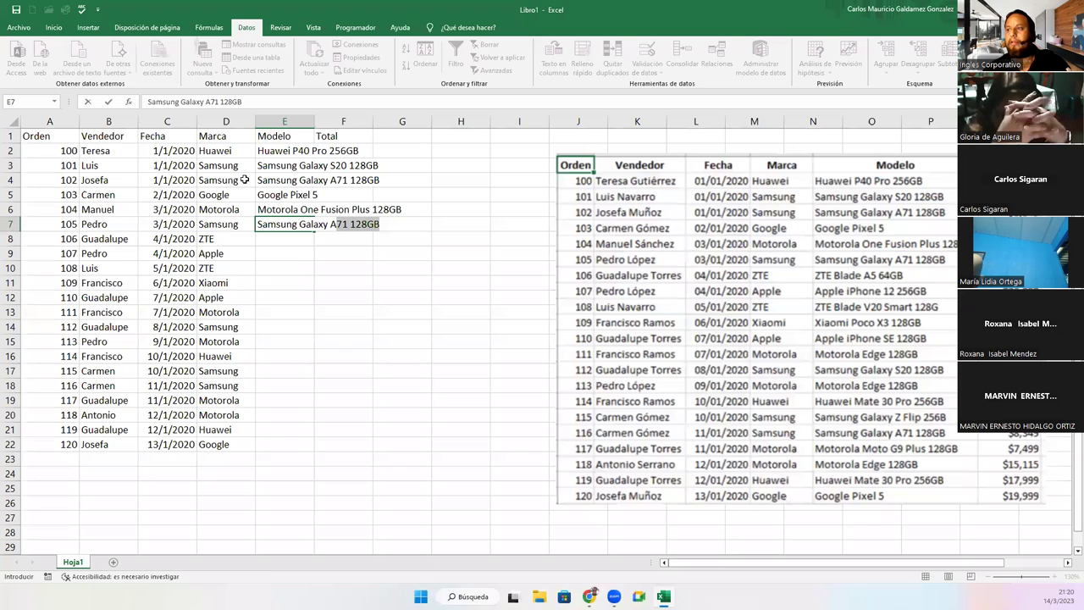
key("Return")
type("ZTE Blade A5")
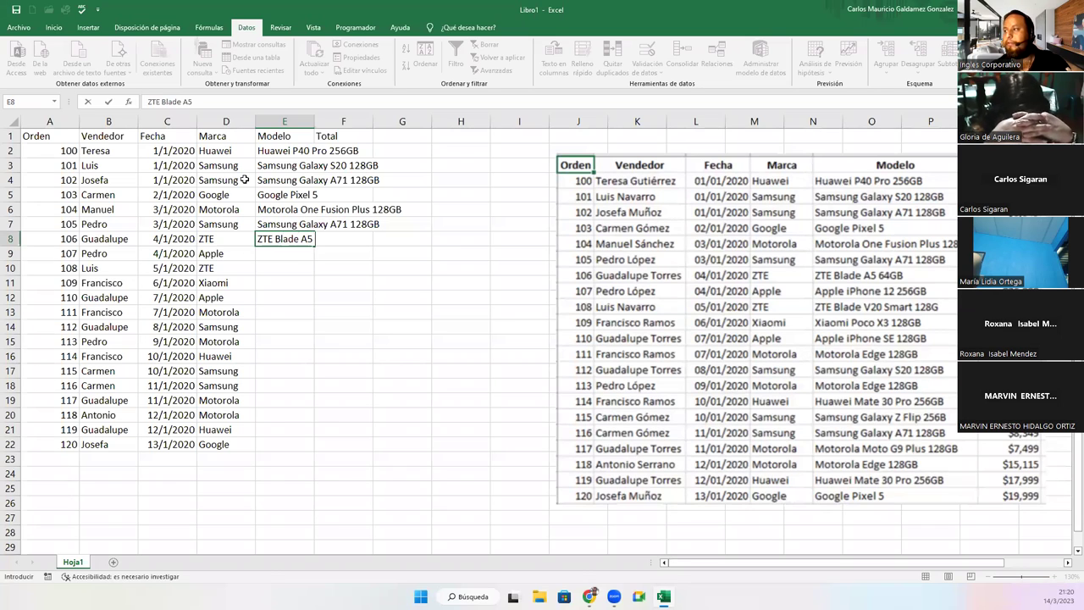
type(" 64GB")
key("Return")
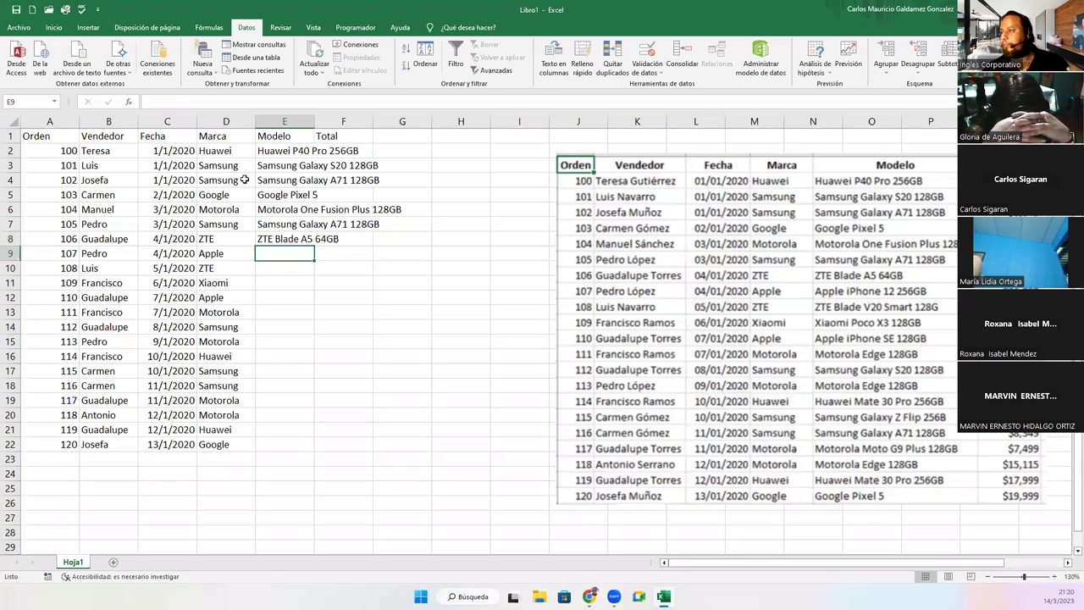
type("Appl")
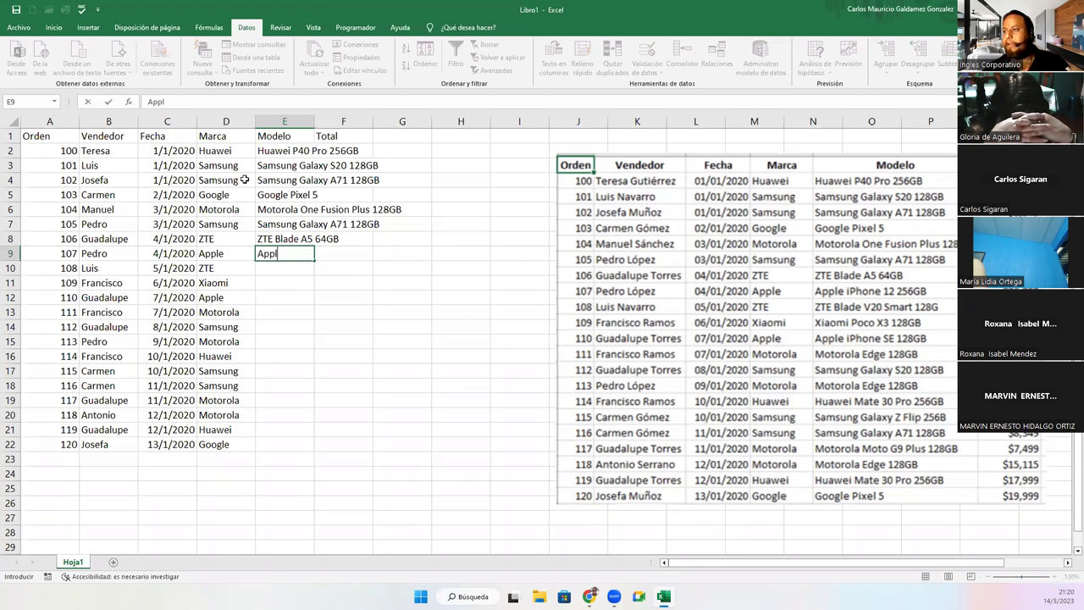
type("e Iphone")
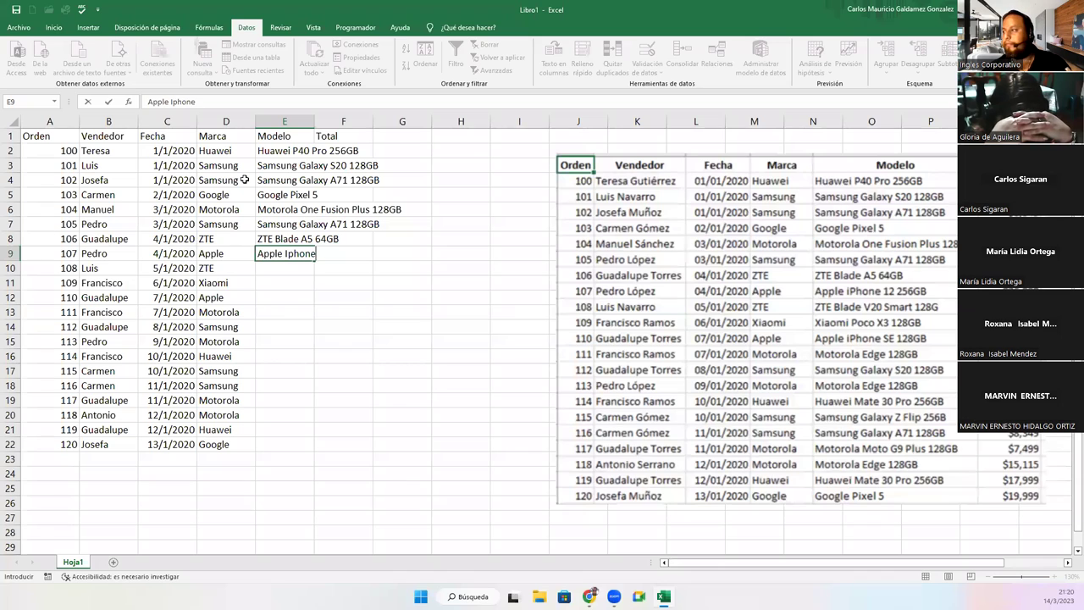
type(" 12")
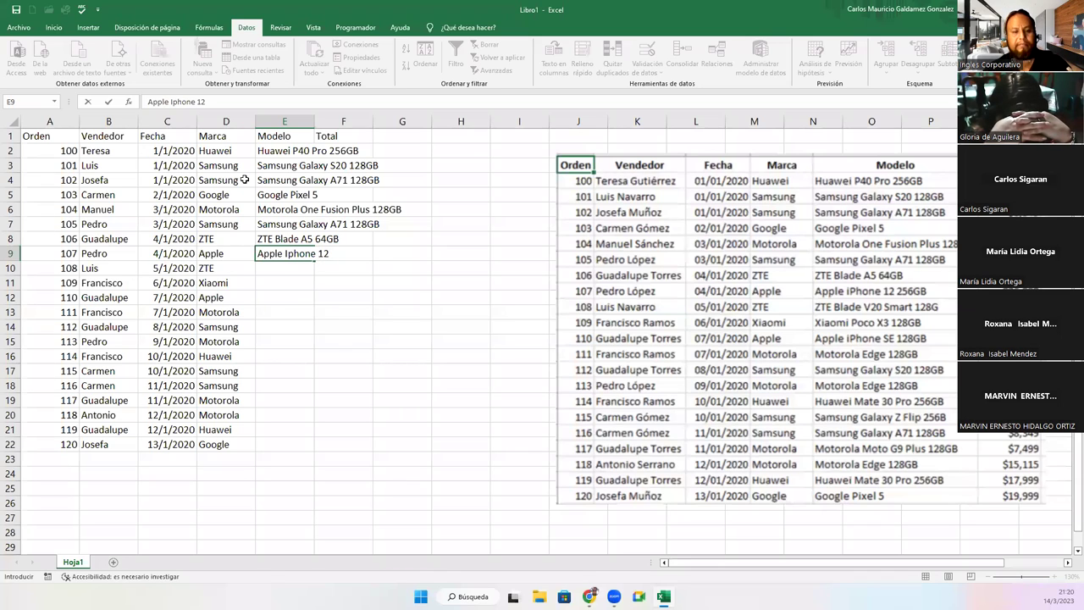
type(" 256GB")
key("Return")
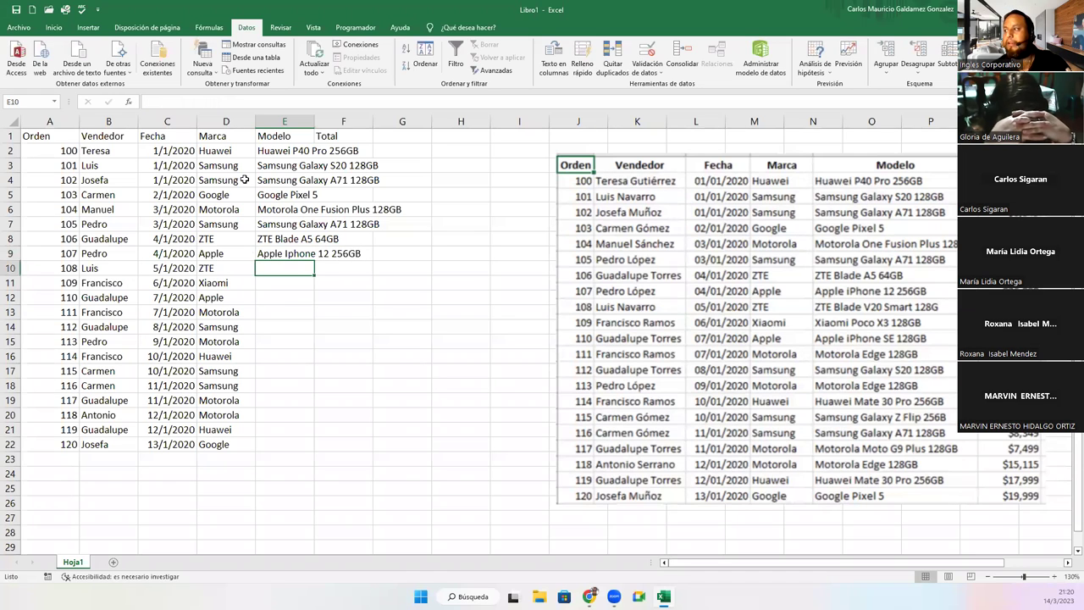
type("ZTE ")
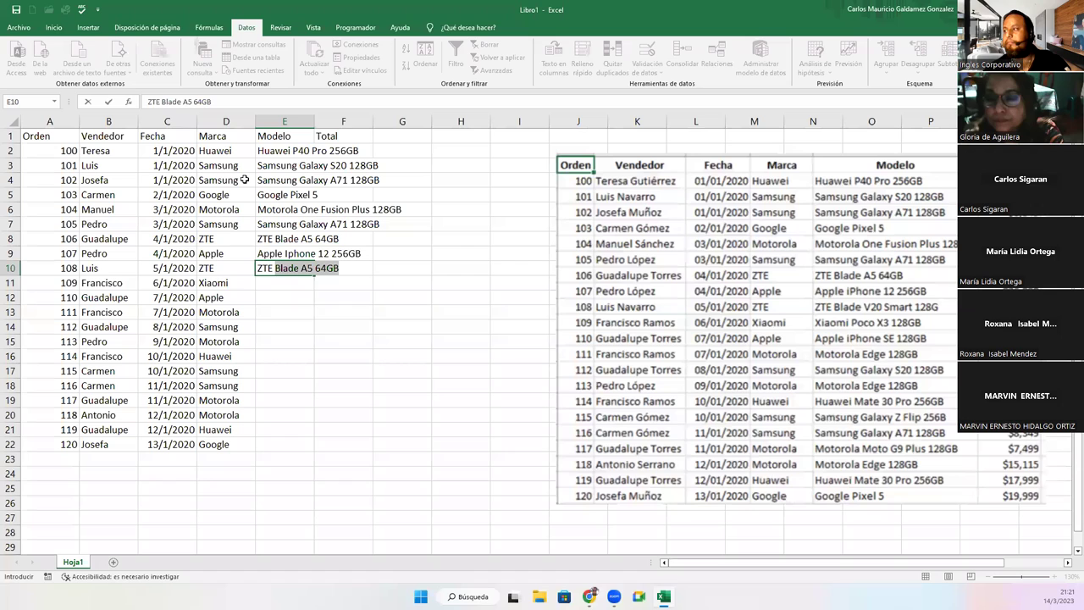
type("BLADE ")
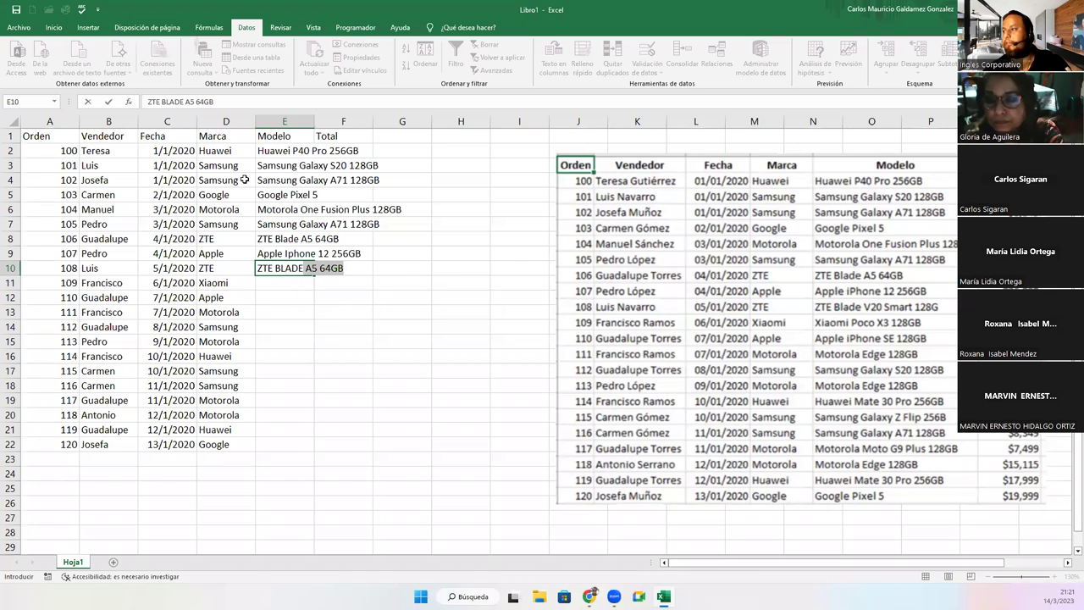
type("V20")
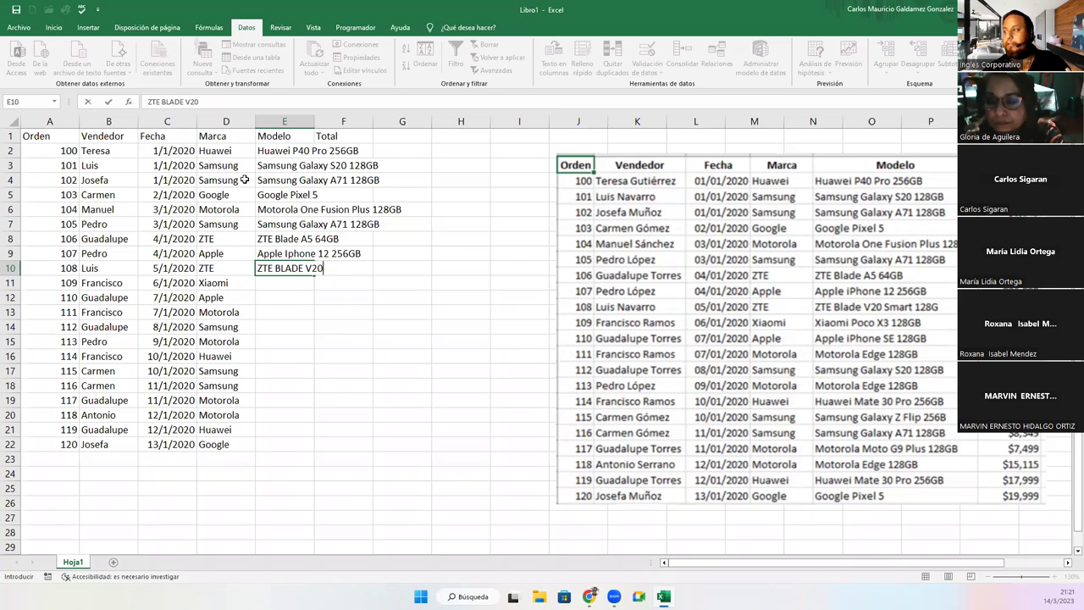
type(" Smart 12")
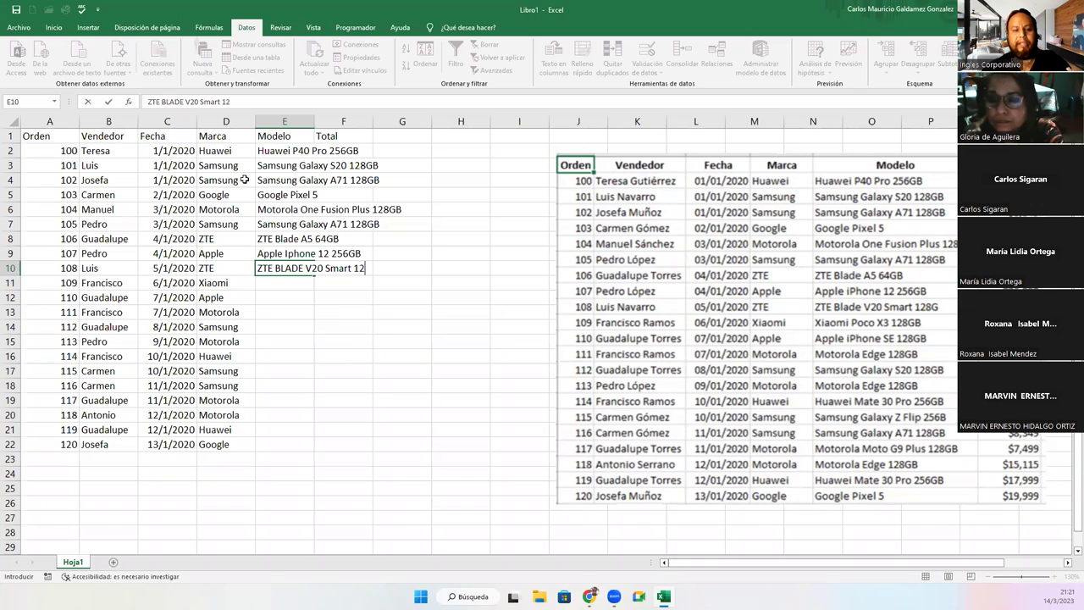
type("8GB")
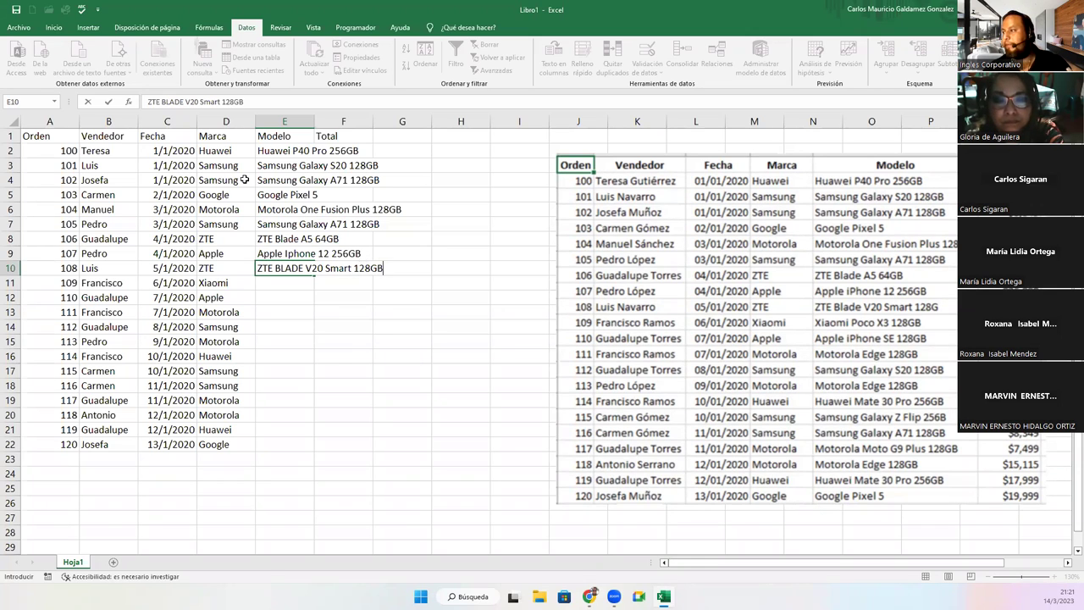
key("Return")
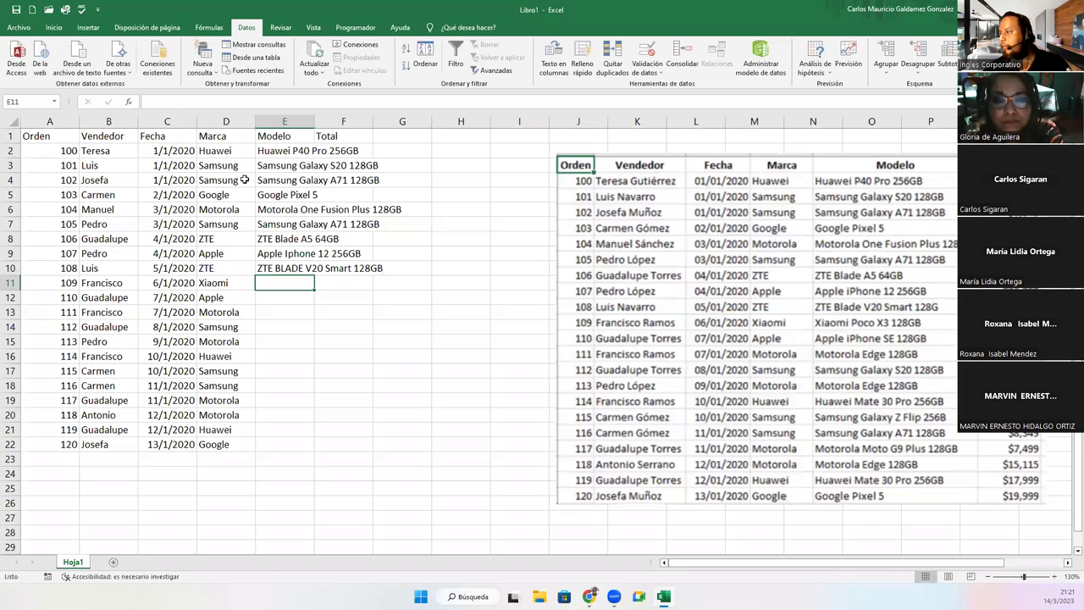
type("Xioa")
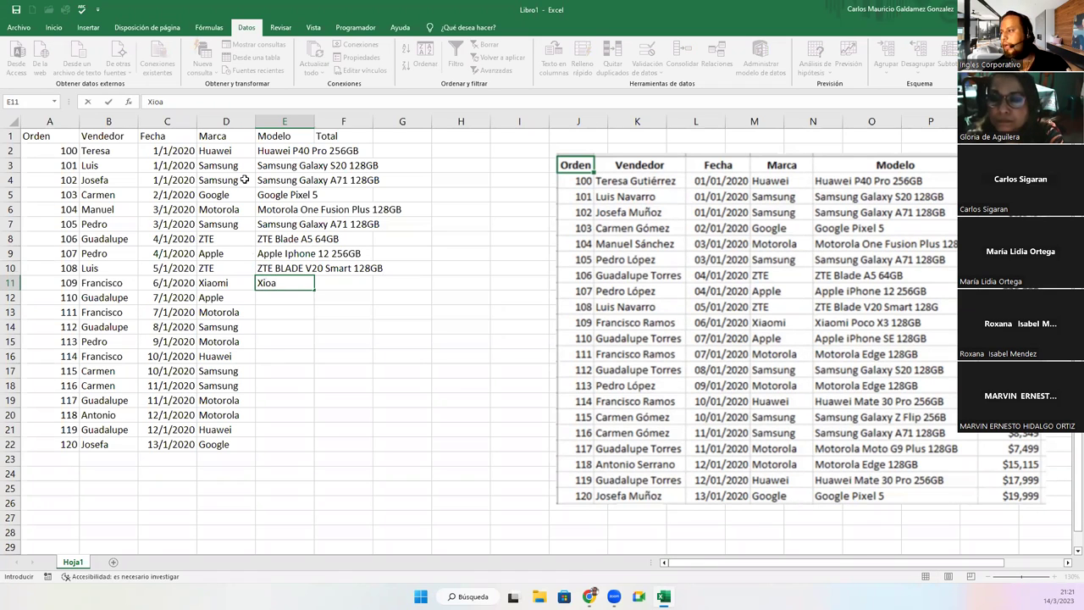
type("mi POCO X3")
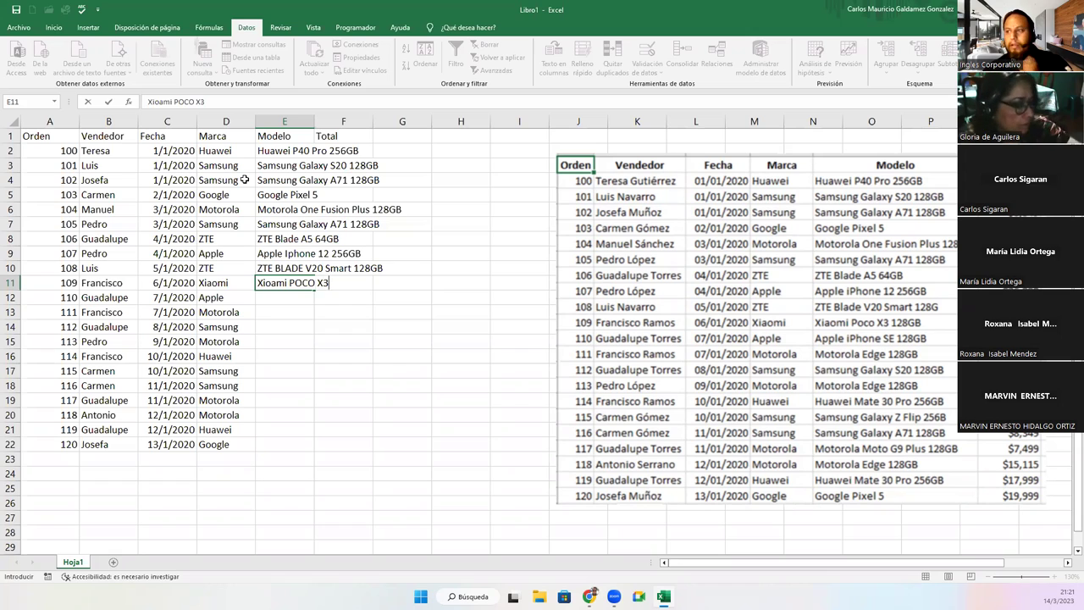
type(" 128GB")
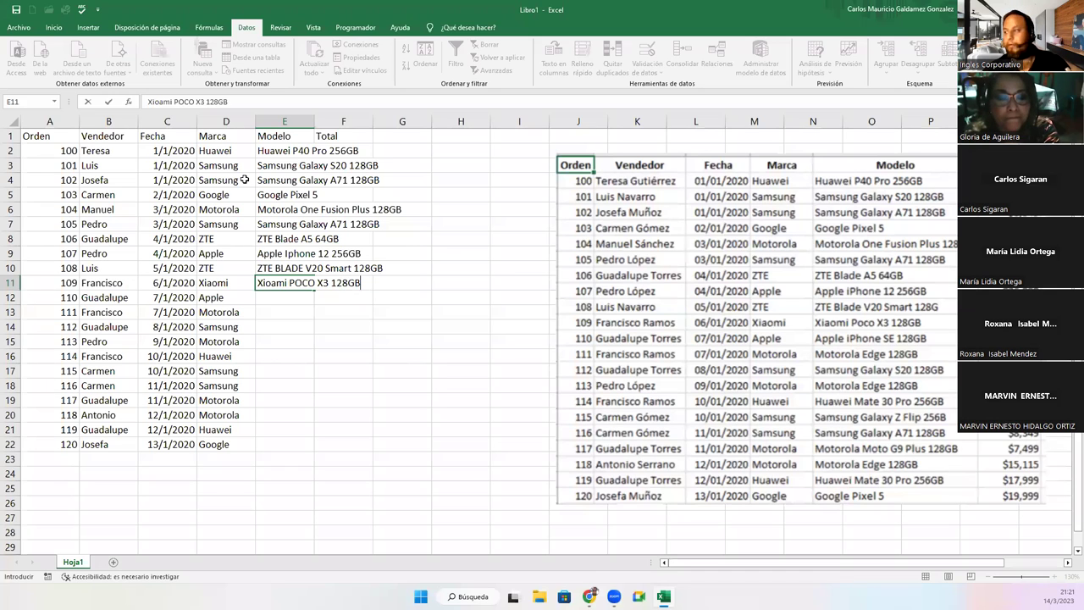
key("Return")
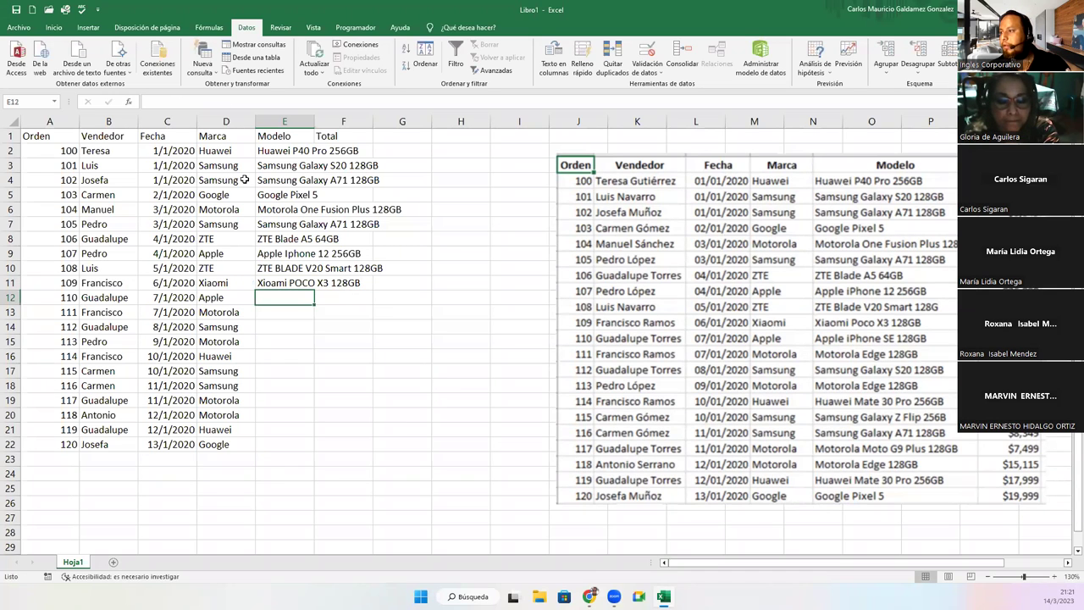
- Enter models in E12:E16: Apple Iphone SE 128GB, Motorola EDGE 128GB, Samsung Galaxy S20 128GB, Motorola EDGE 128GB, Huawei MATE 30 Pro 256GB
type("Apple Iphone SE 128GB")
key("Return")
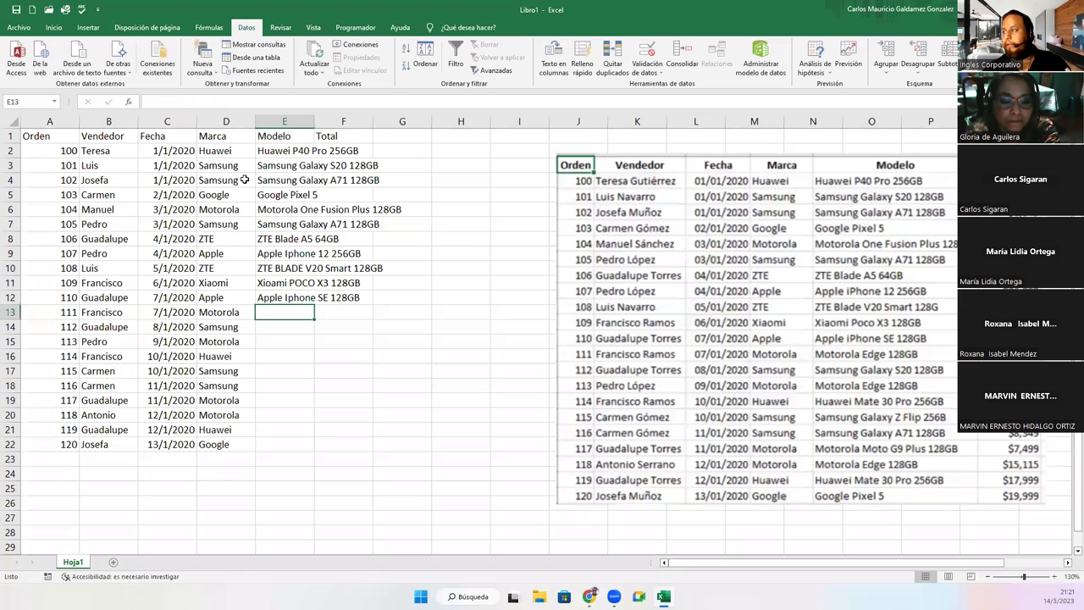
type("Motorola")
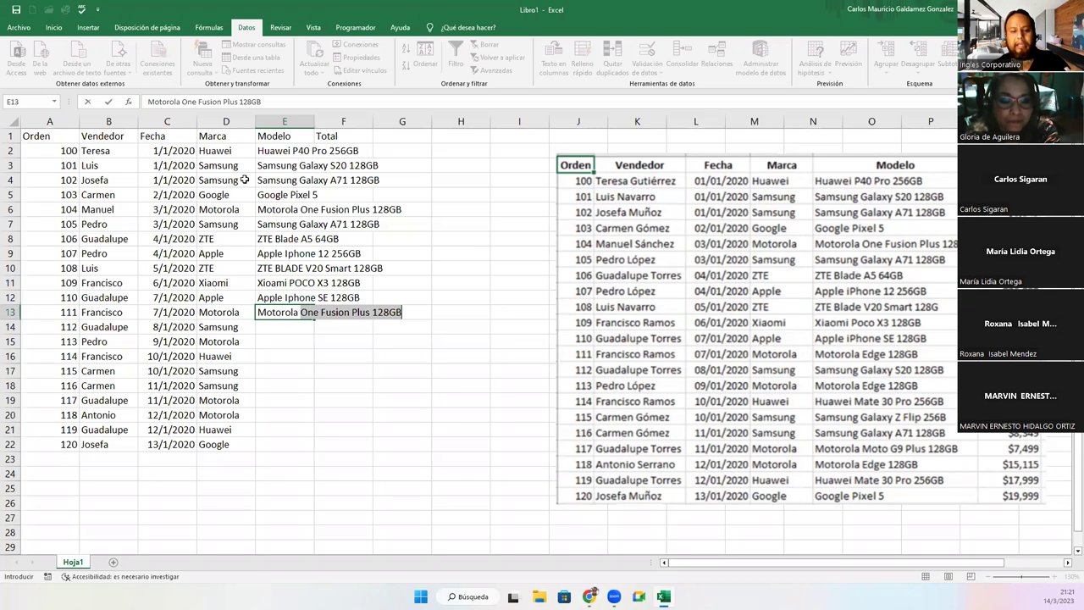
type(" EDGE ")
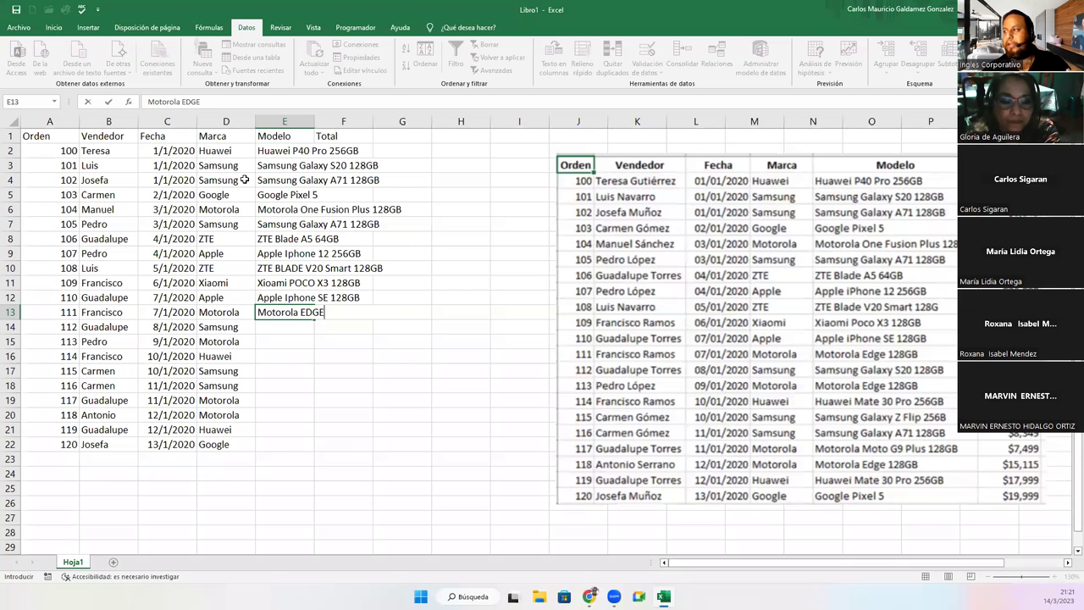
type("128GB")
key("Return")
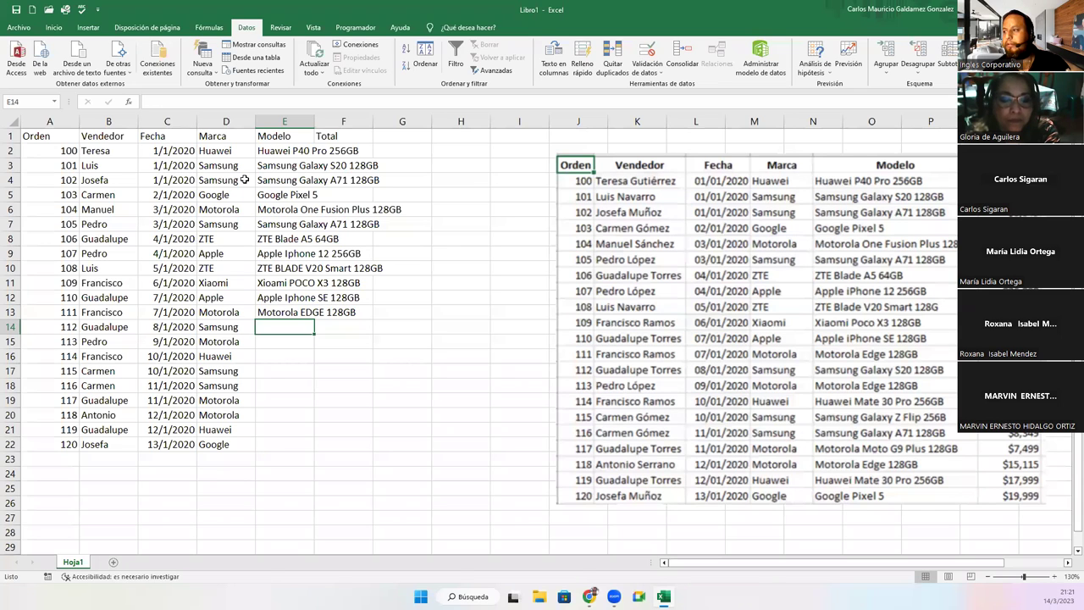
type("San")
type("sung Gala")
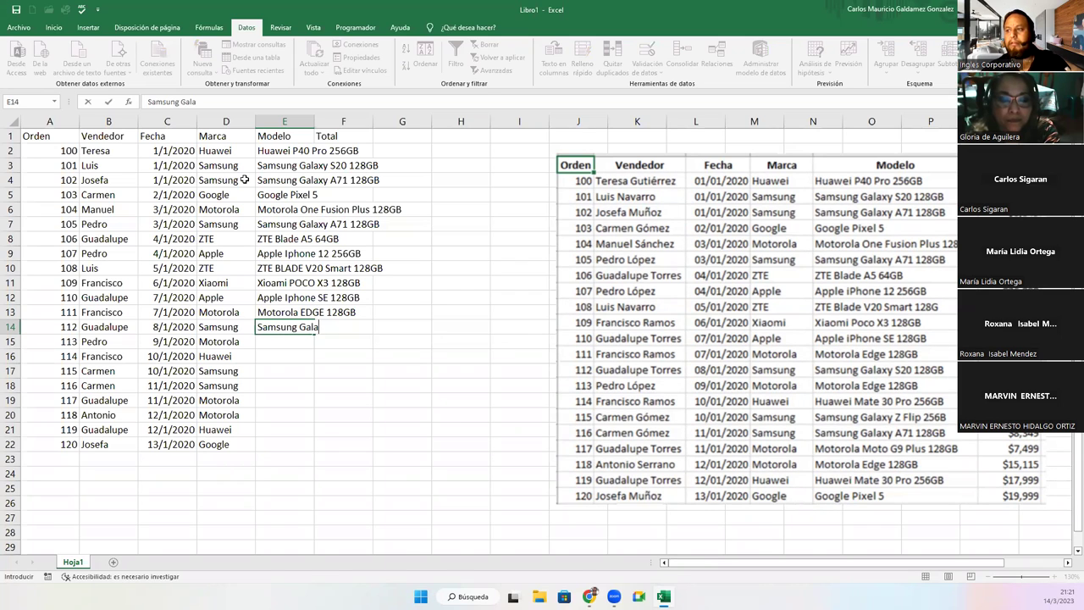
type("xy S20")
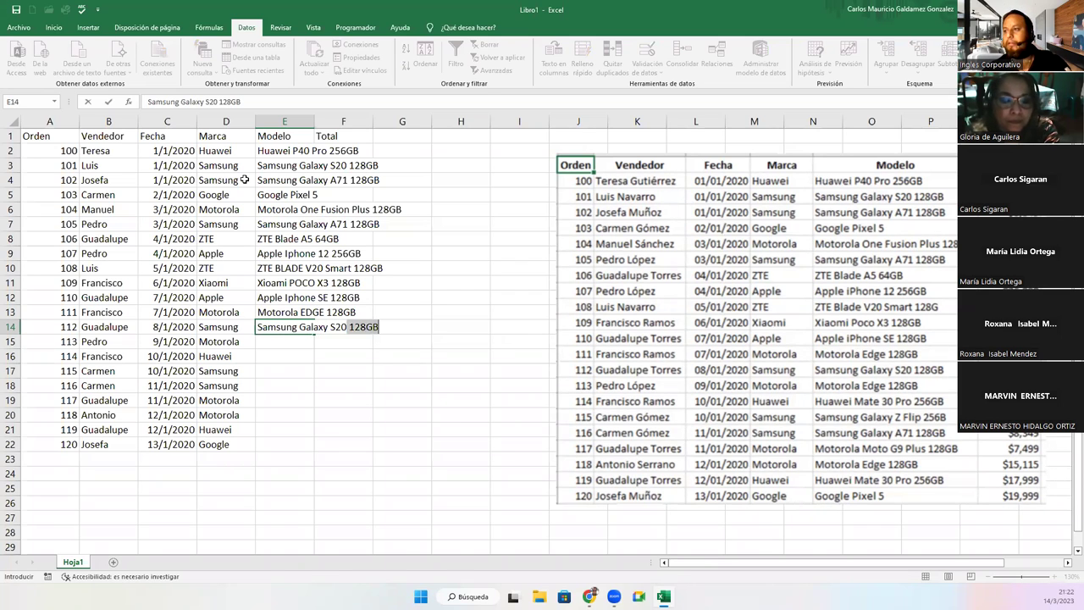
key("Return")
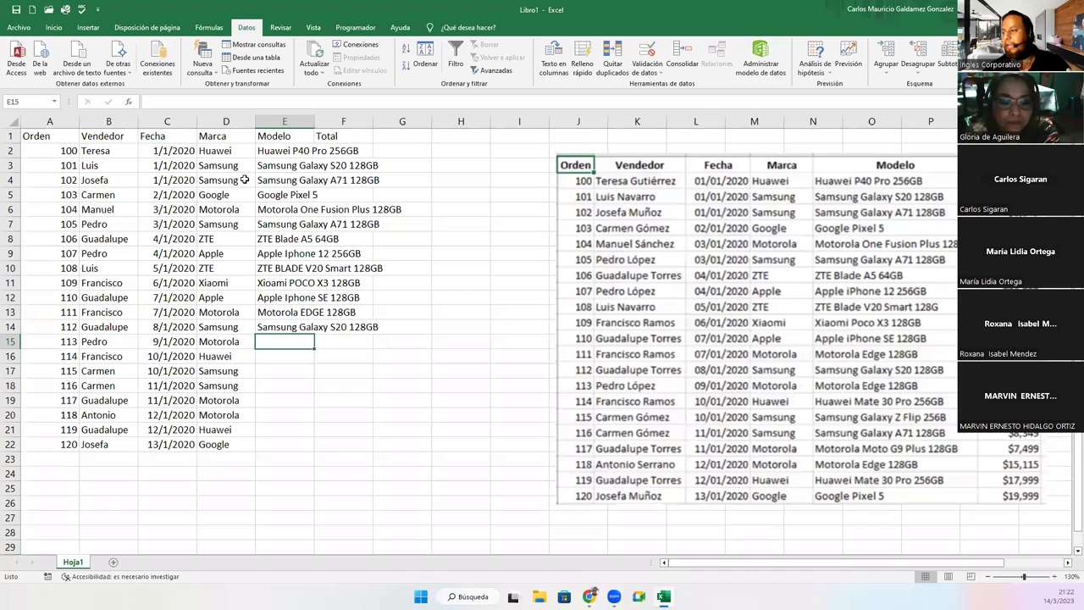
type("Motorola ED")
key("Return")
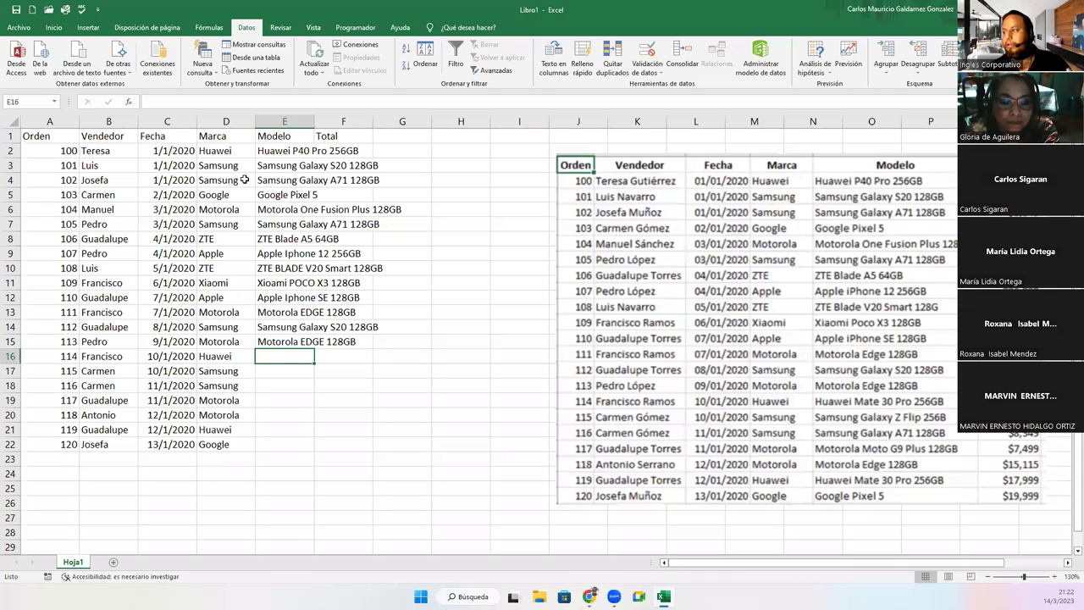
type("Hua")
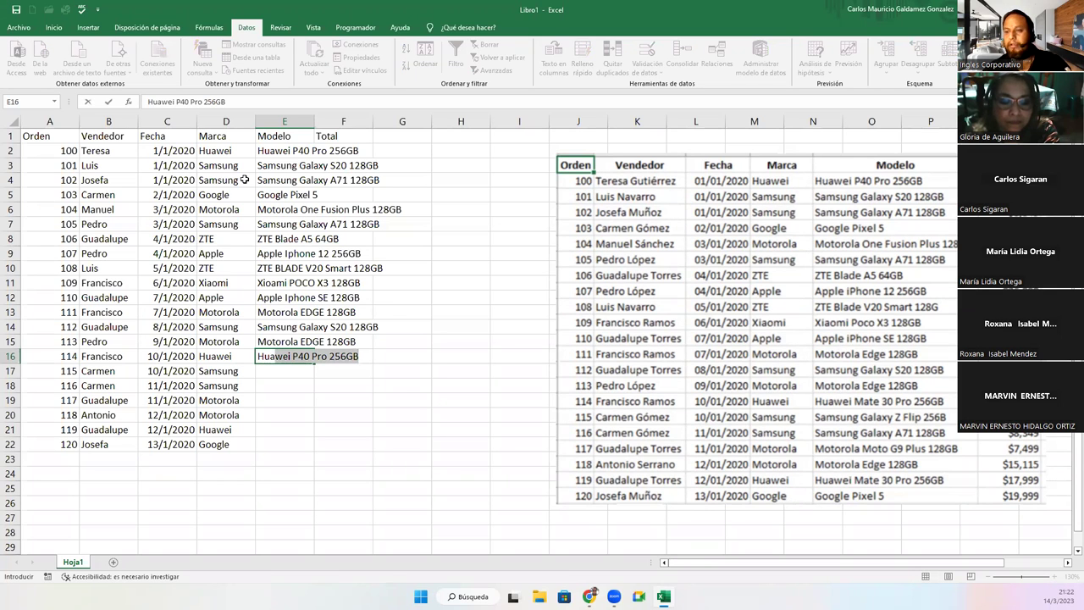
type("wei ")
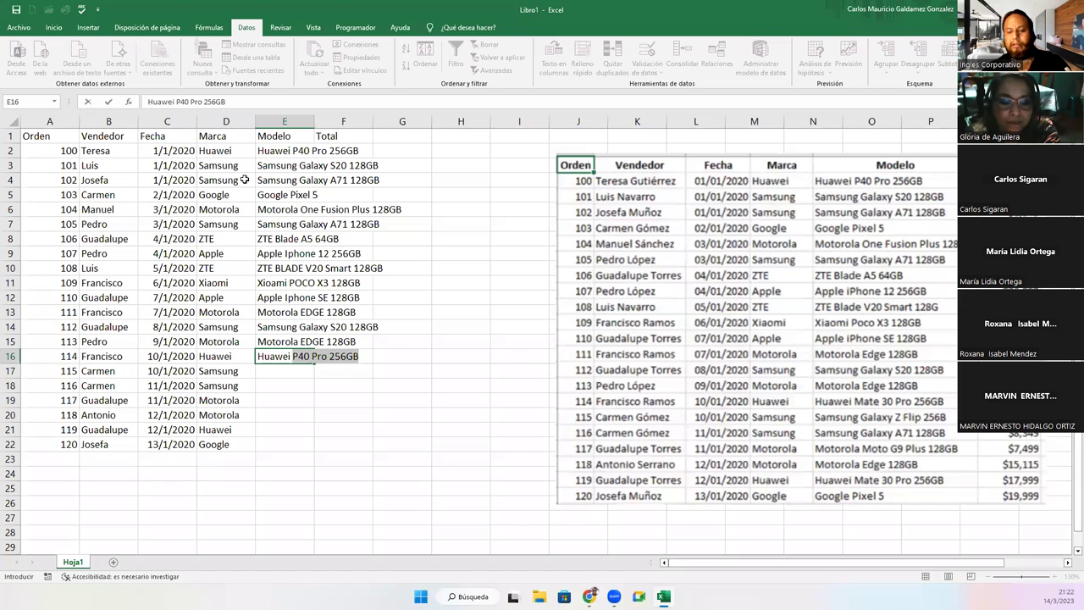
type("MATE 30 Pro 256GB")
- Enter models for orders 114–117: Huawei MATE 30 Pro 256GB, Samsung Galaxy Z Flip 256GB, Samsung Galaxy A71 128GB, Motorola Moto G9 Plus 128GB
key("Return")
type("Samsung Galaxy")
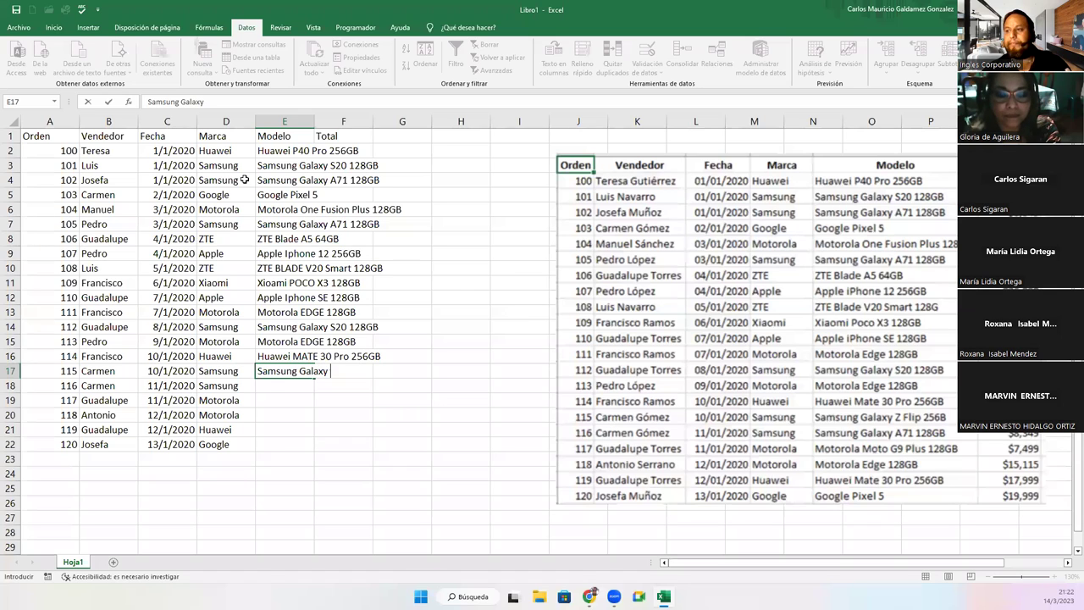
type(" Z Flip ")
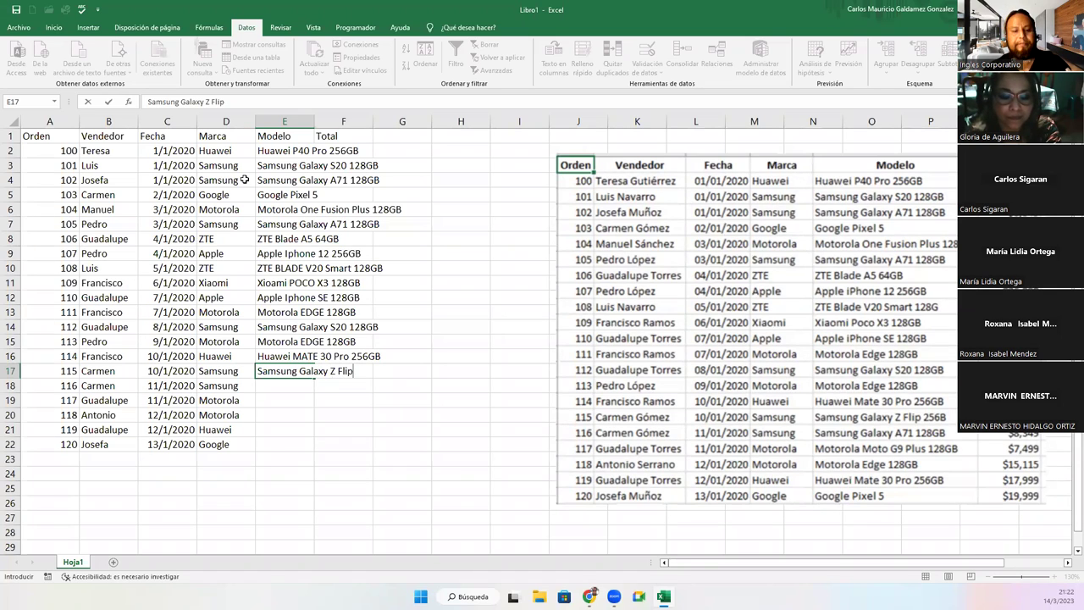
type("256GB")
key("Return")
type("Samsun")
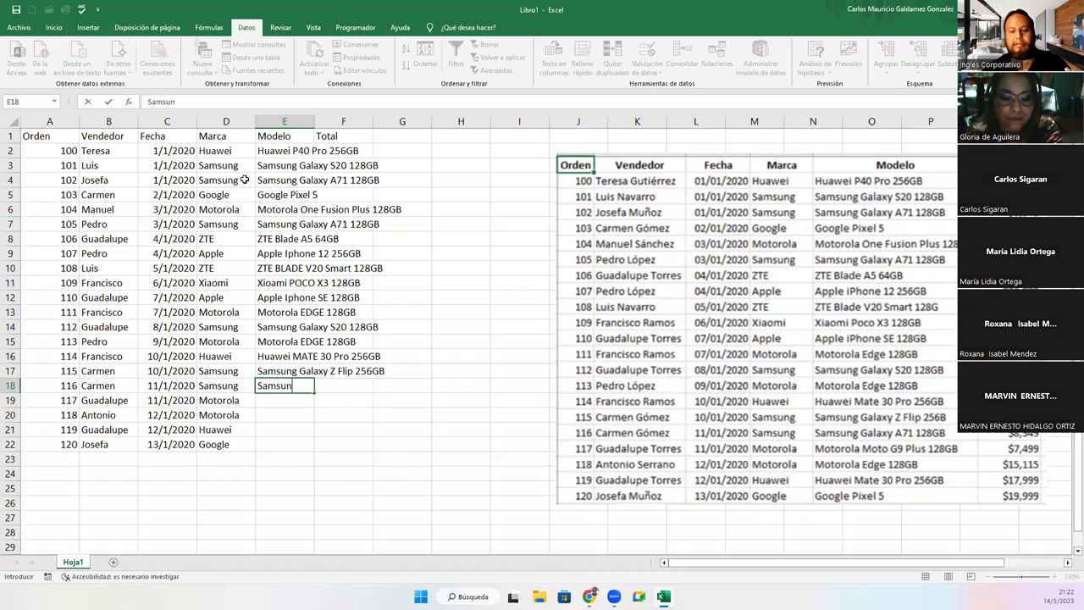
type("g Galaxy")
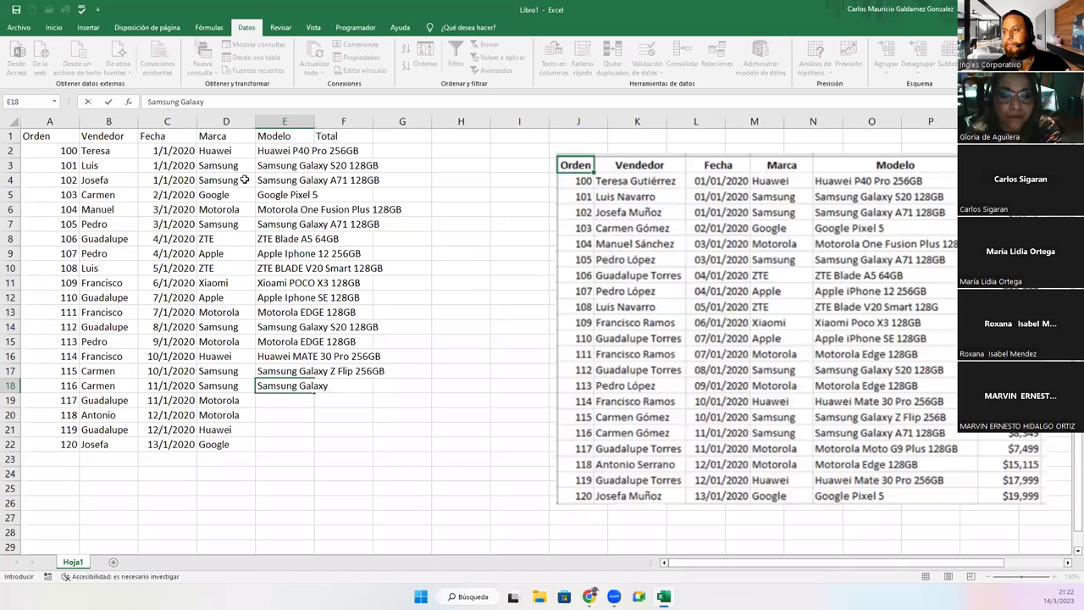
type(" A")
key("Return")
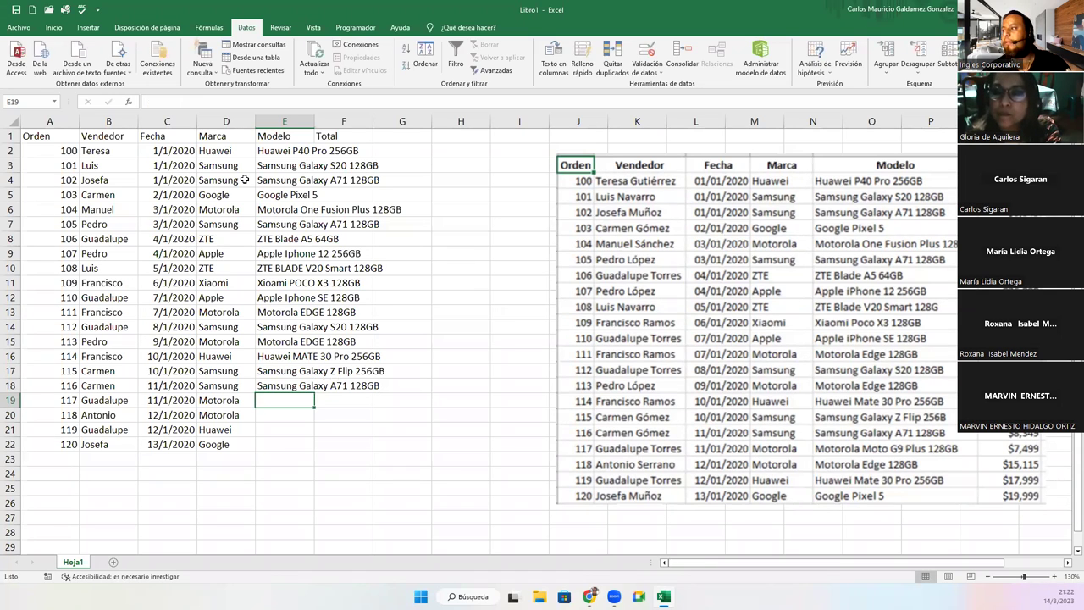
type("Motorola Moto G9")
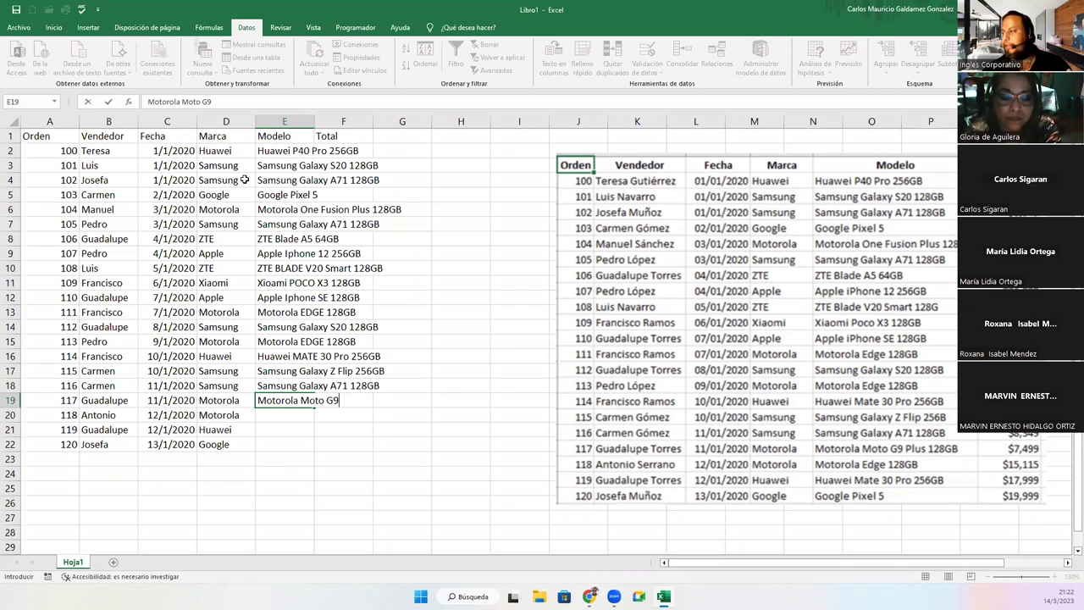
type(" Plus ")
type("128GB")
key("Return")
- Enter Motorola EDGE 128GB, a Huawei Mate model and Google Pixel 5 for orders 118–120, then widen column E
type("Hu")
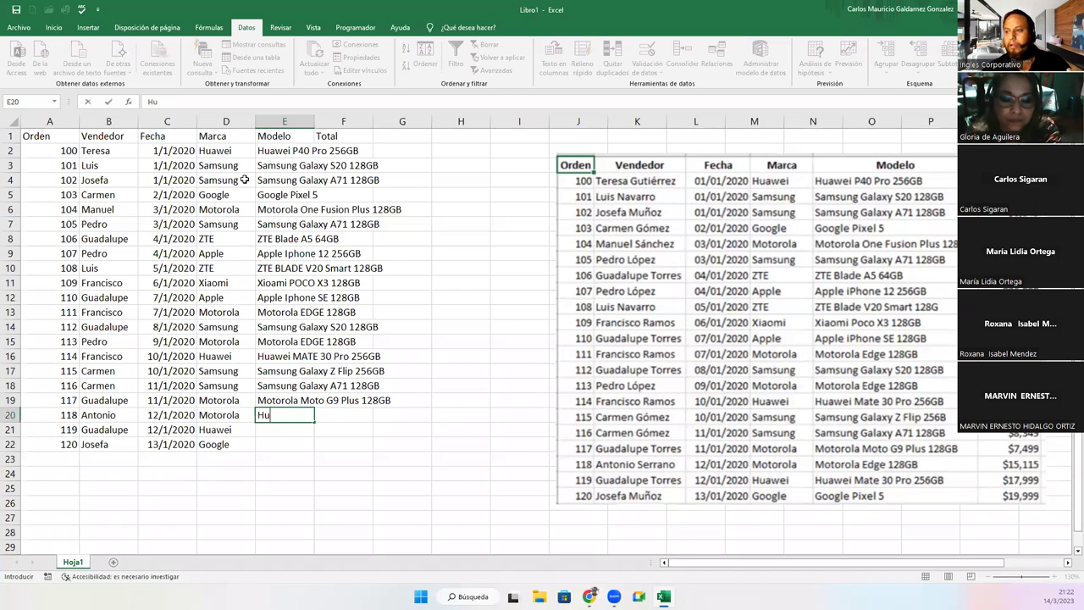
key("BackSpace")
key("BackSpace")
type("Motodo")
key("BackSpace")
key("BackSpace")
type("rola ")
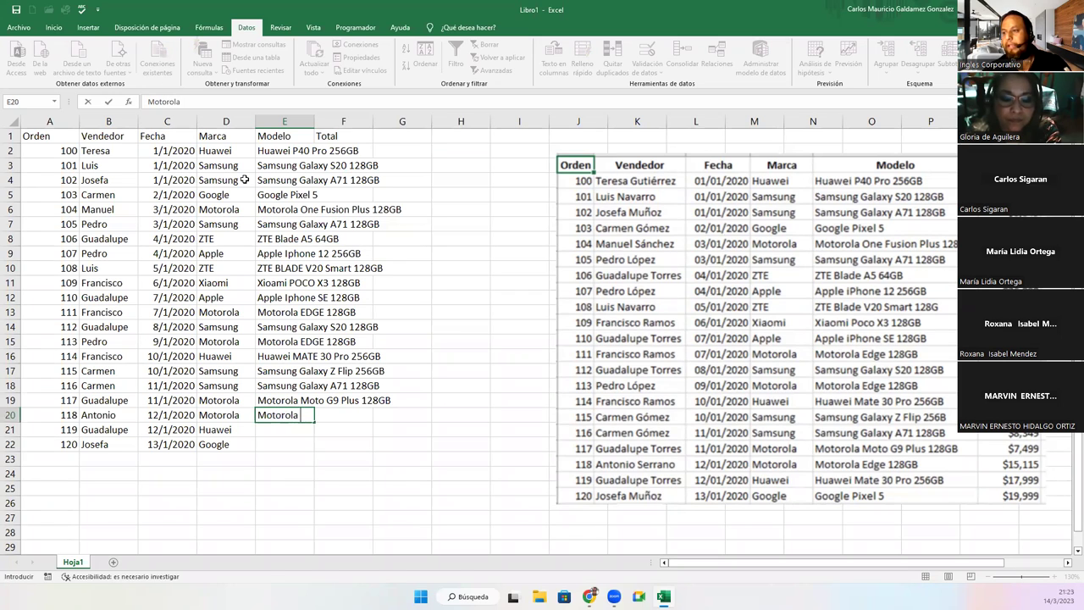
type("E")
key("Return")
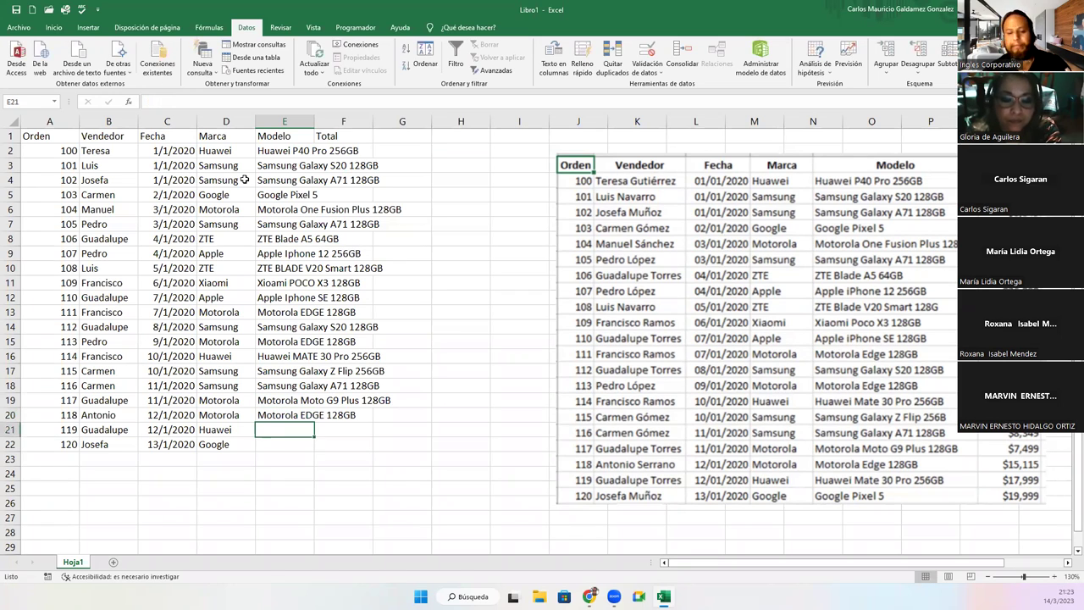
type("Huawei")
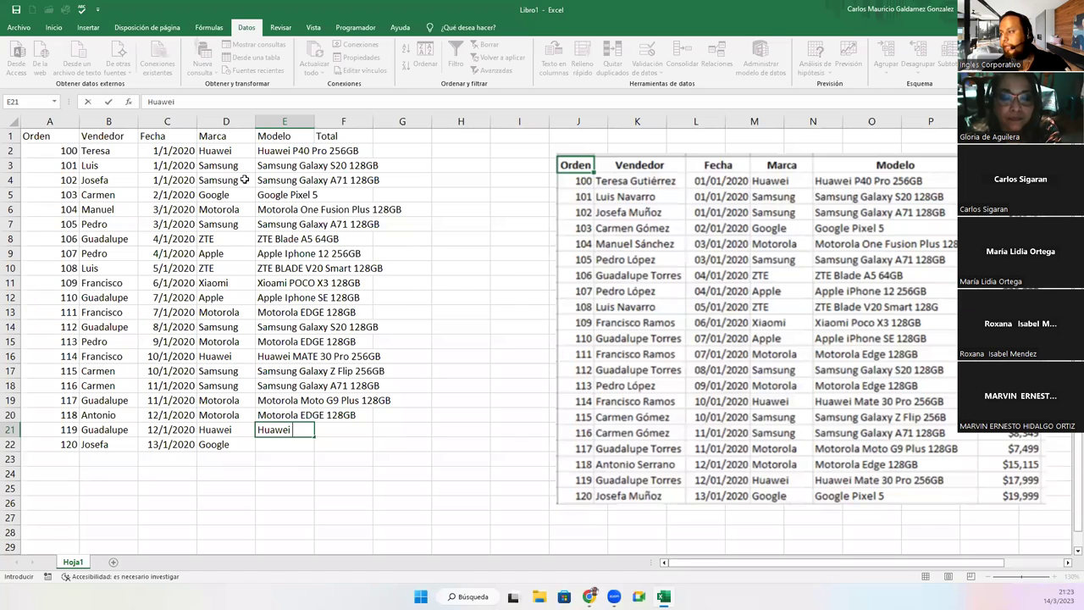
type(" MaTE 30 Pro 256GB")
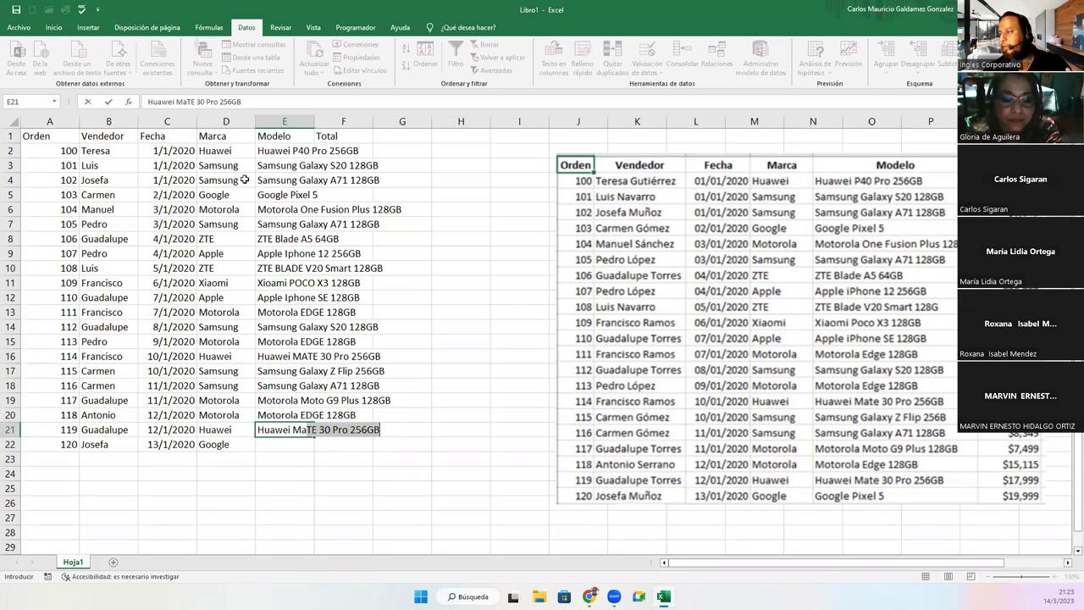
key("Return")
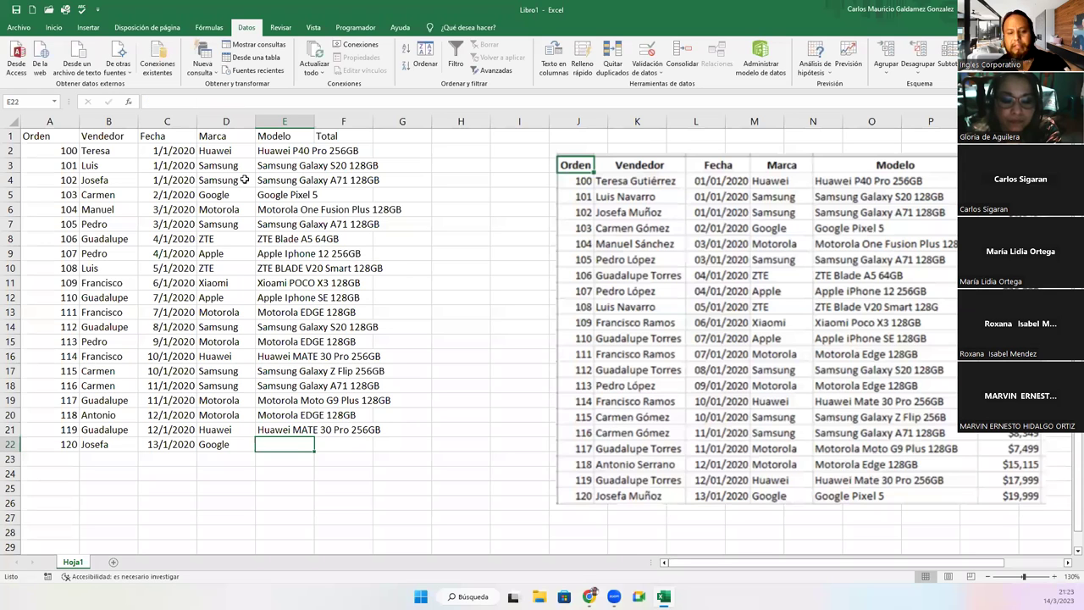
type("Google Pixel 5")
key("Return")
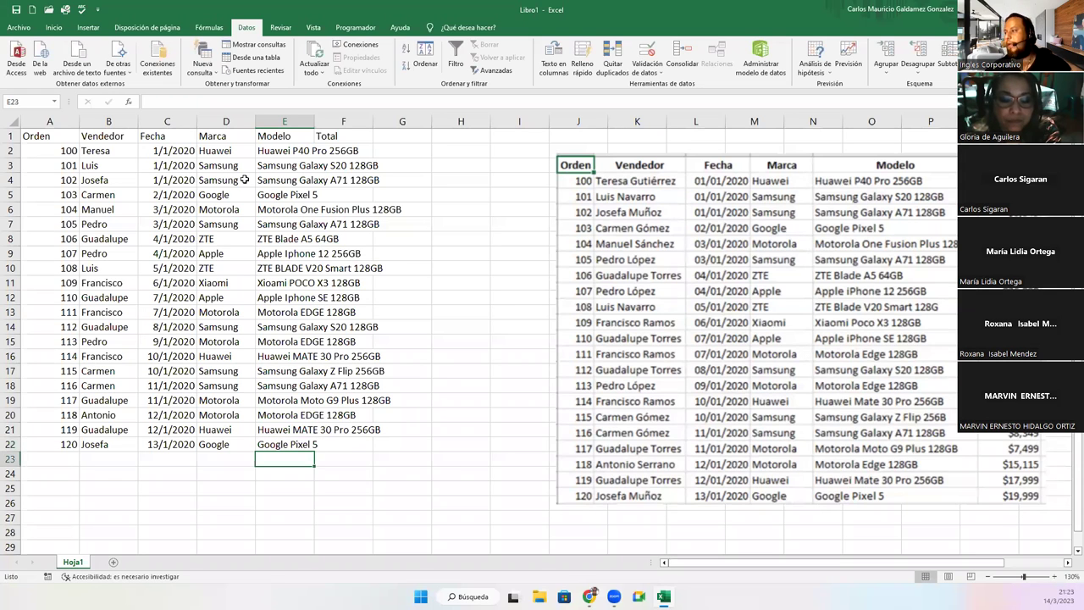
left_click_drag(315, 125, 410, 125)
left_click_drag(255, 125, 53, 125)
- Narrow the Orden column and enter totals 18900, 18499, 8349 and 19999 for orders 100–103
mouse_move(889, 230)
left_mouse_down()
mouse_move(784, 230)
mouse_move(765, 216)
left_mouse_up()
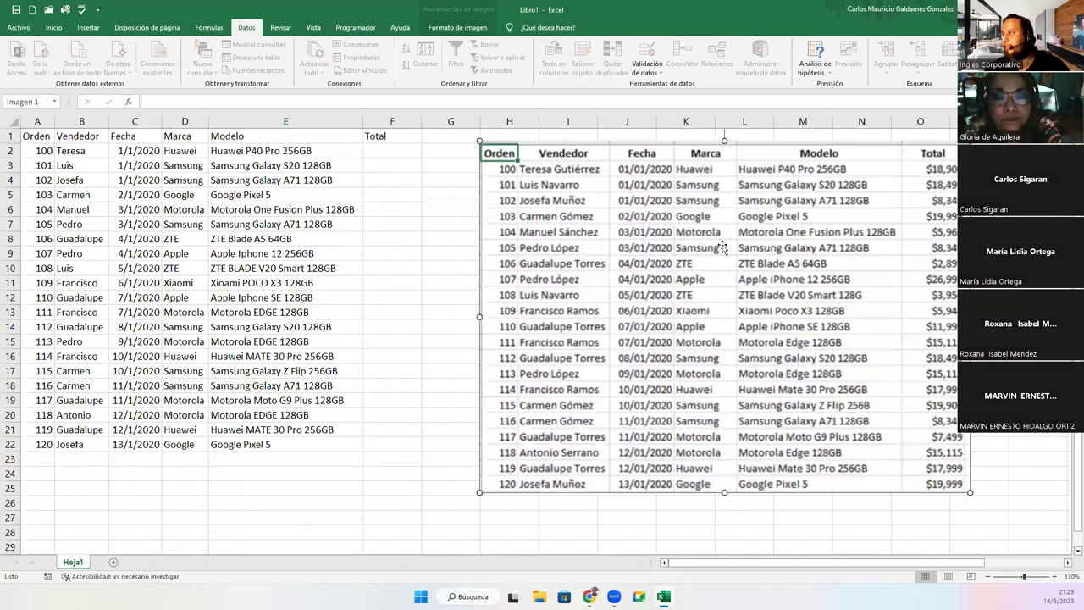
left_click(382, 146)
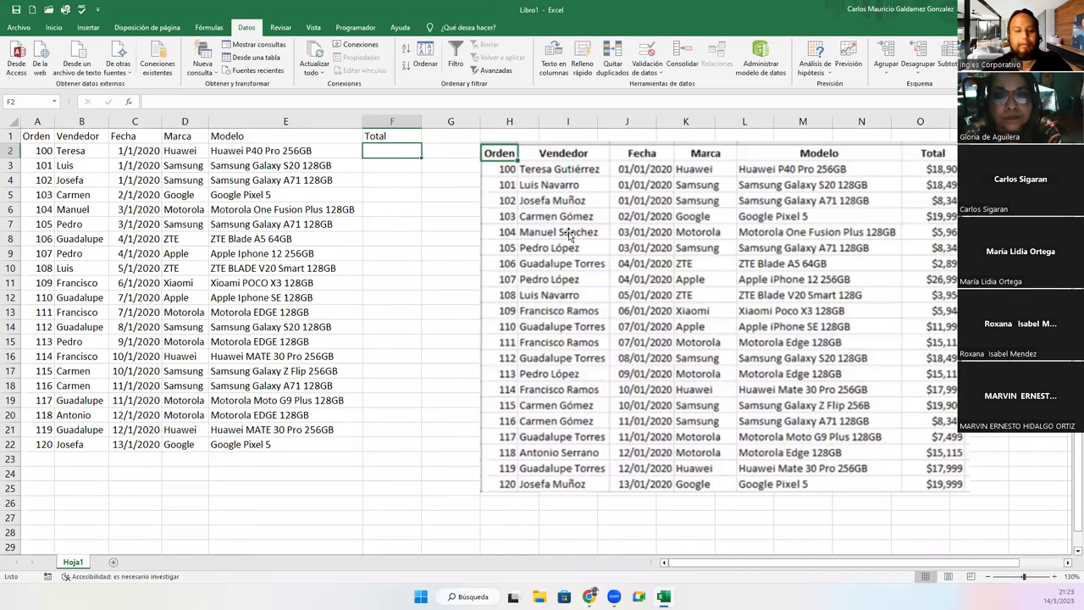
type("18900")
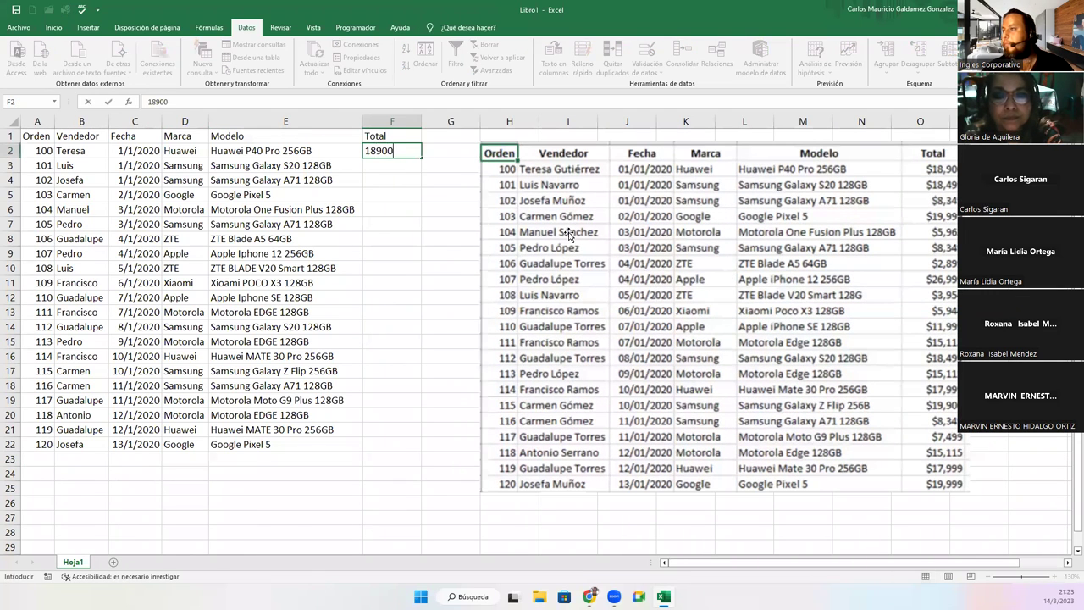
key("Return")
type("18499")
key("Return")
type("8349")
key("Return")
type("19999")
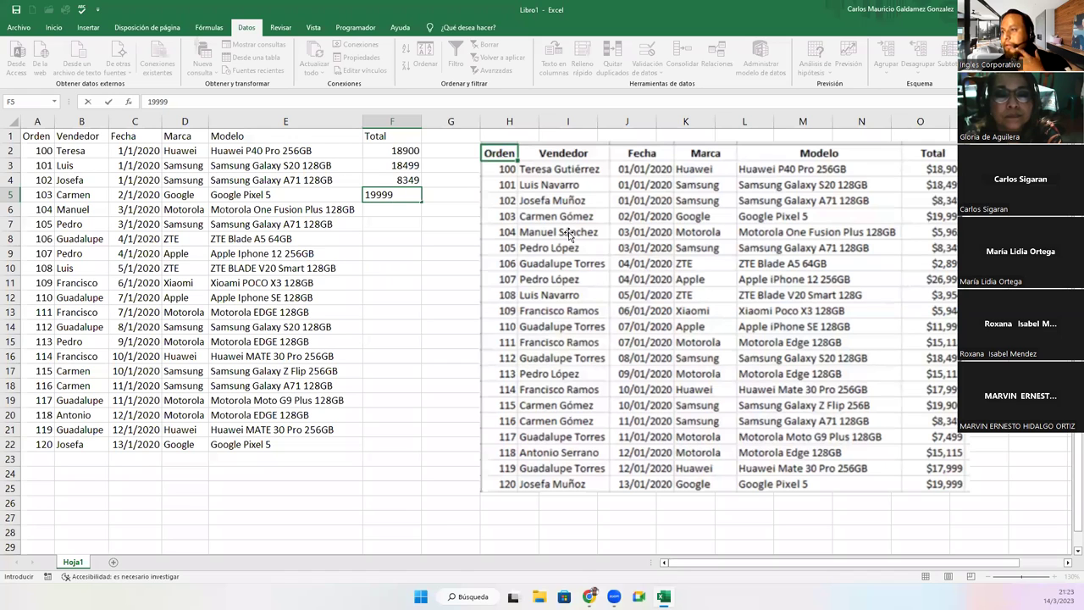
key("Return")
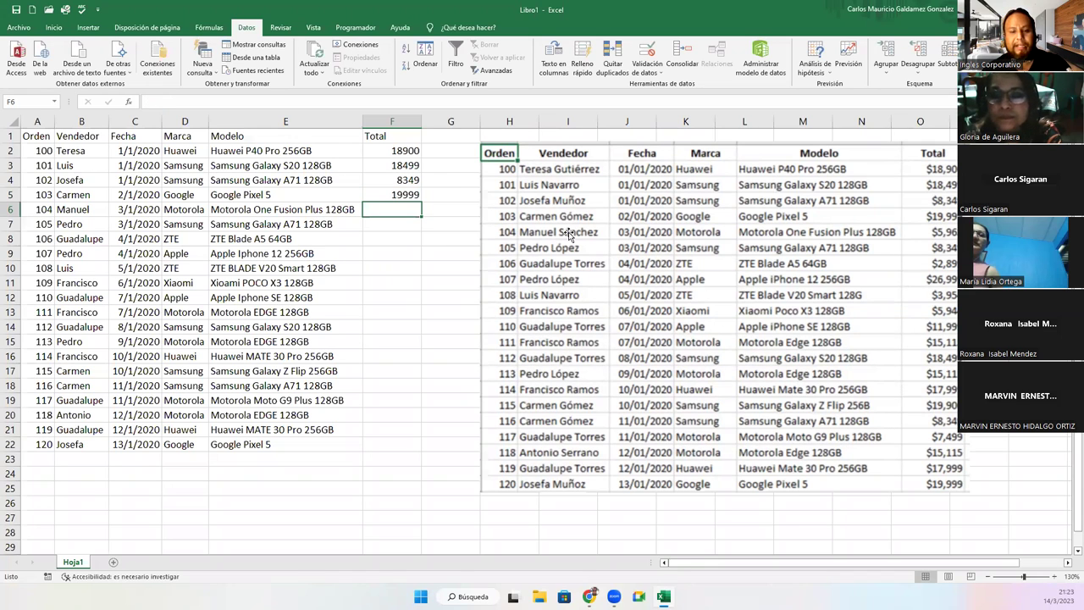
- Enter the totals for orders 104–109, including 8349, 2899, 26999, 3954 and 5944
type("59")
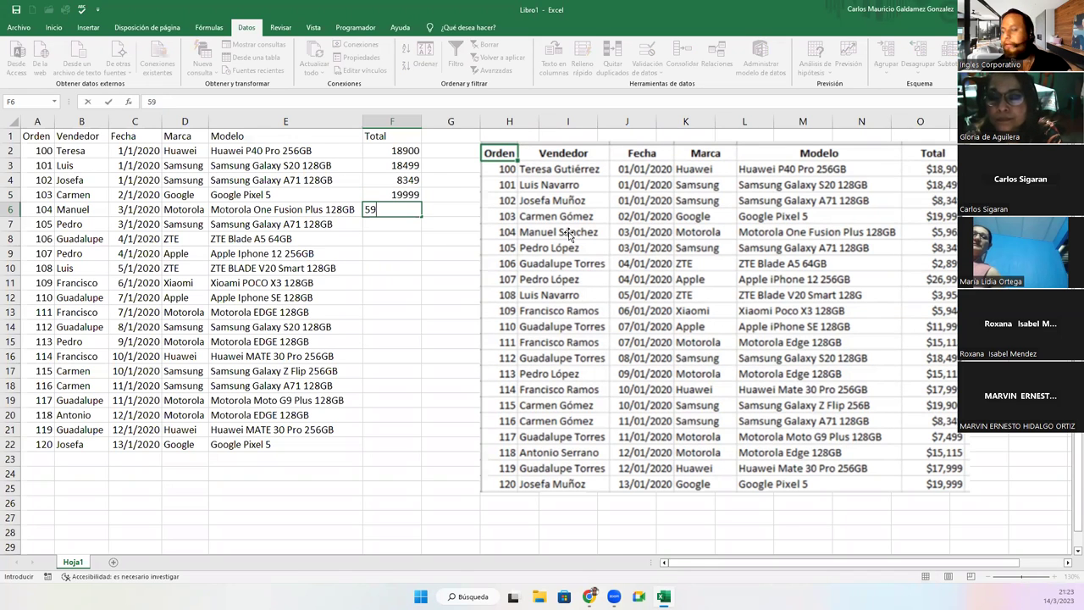
type("65")
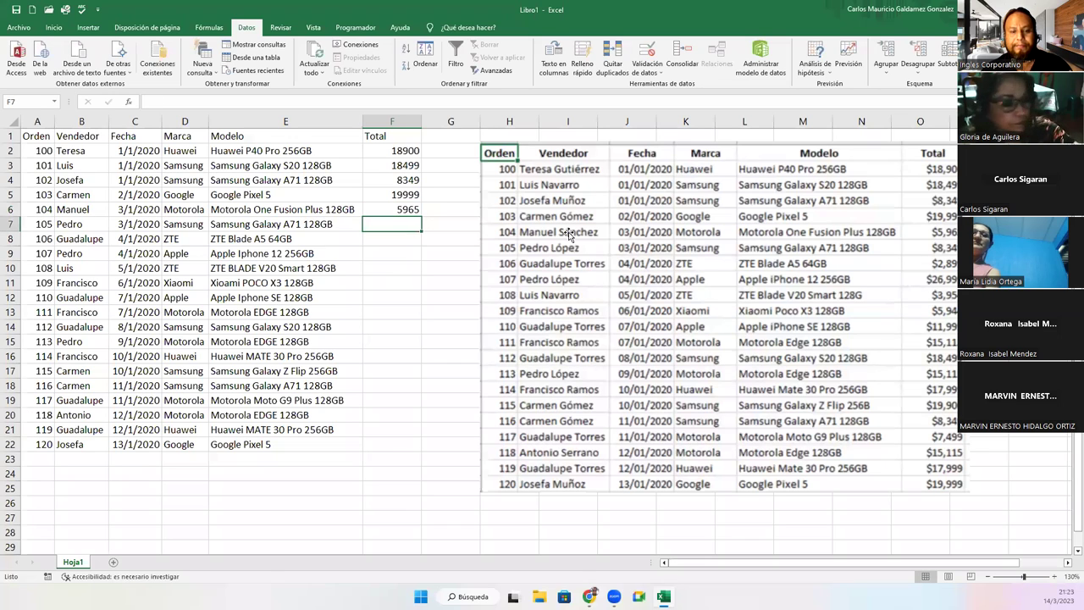
type("8349")
key("Return")
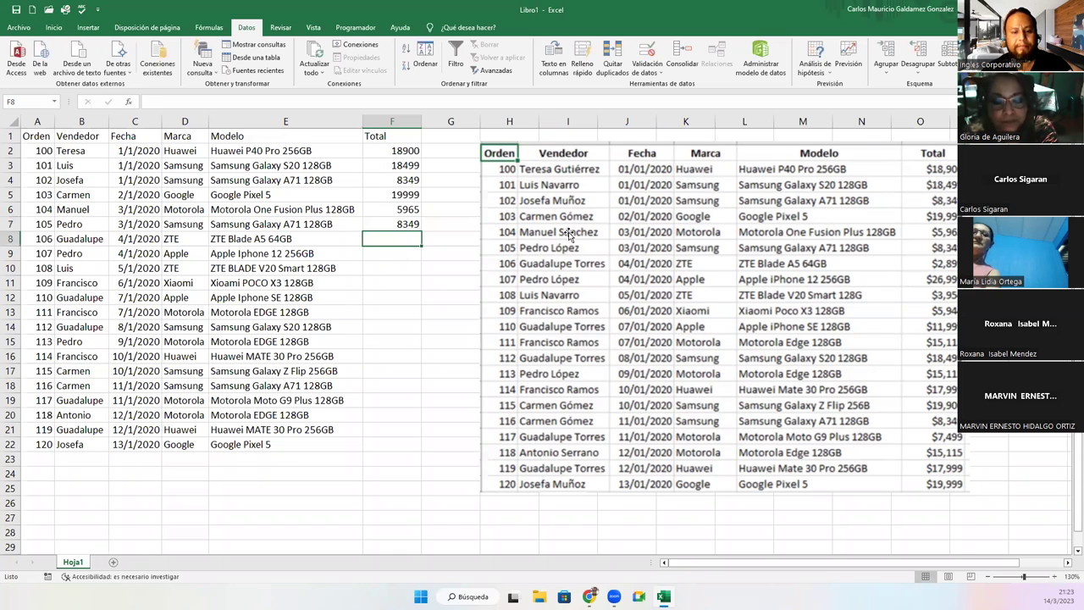
type("28")
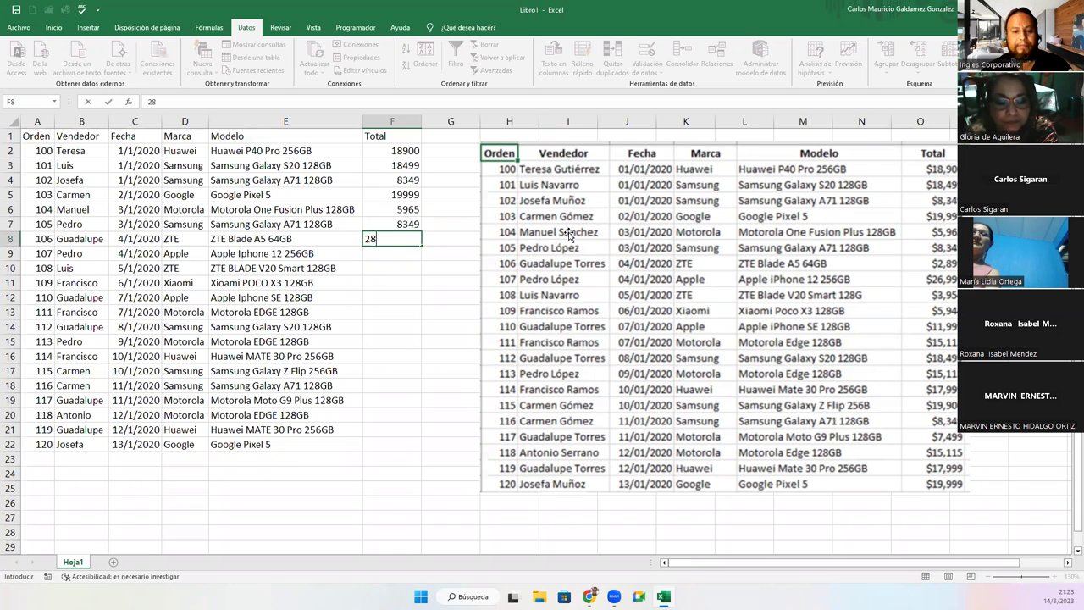
type("9")
key("Return")
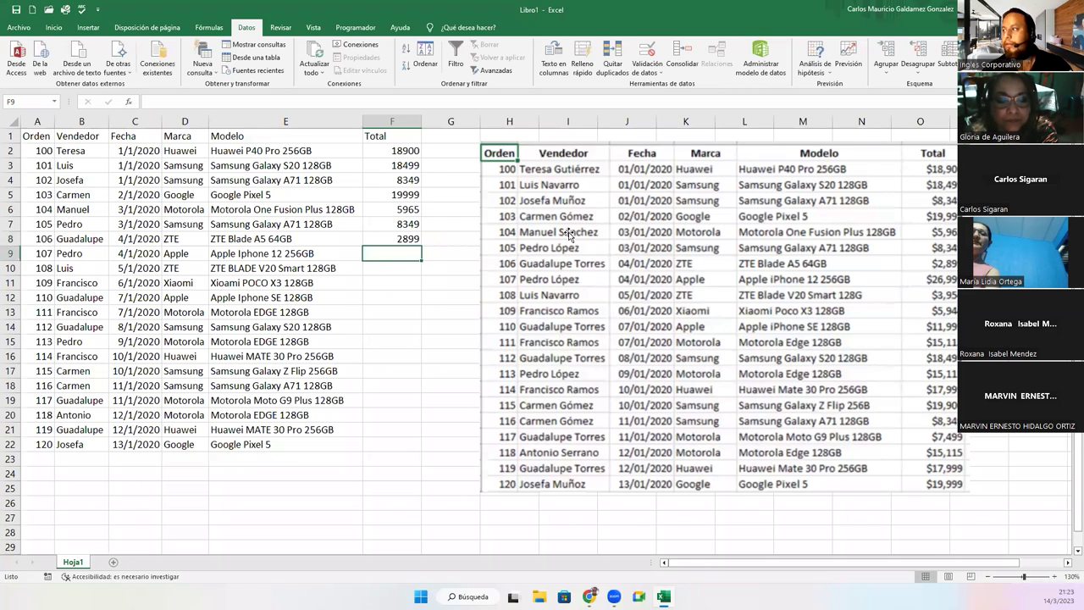
type("26")
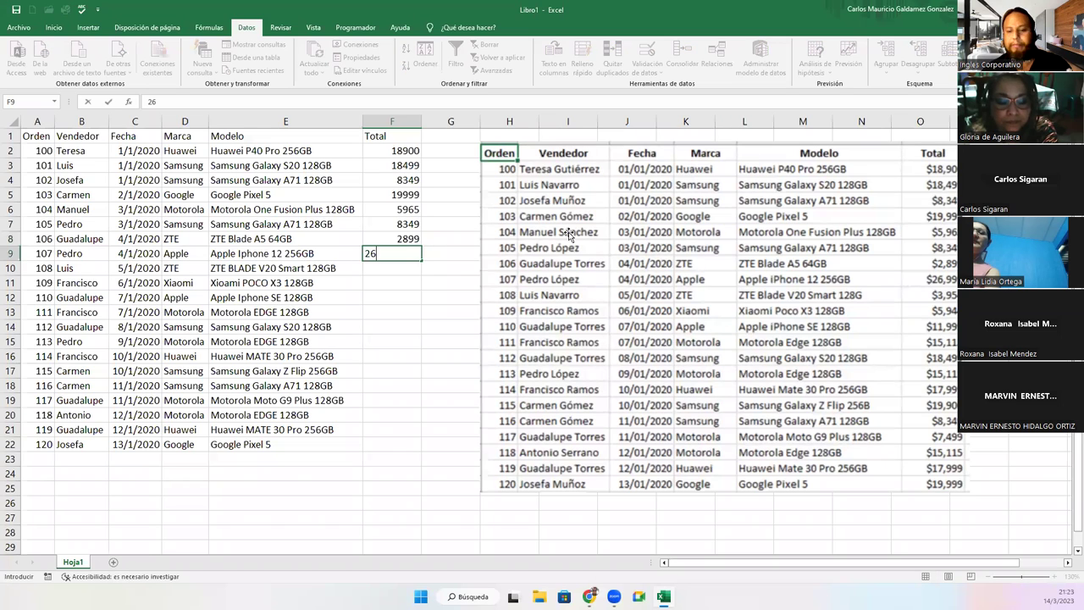
type("999")
key("Return")
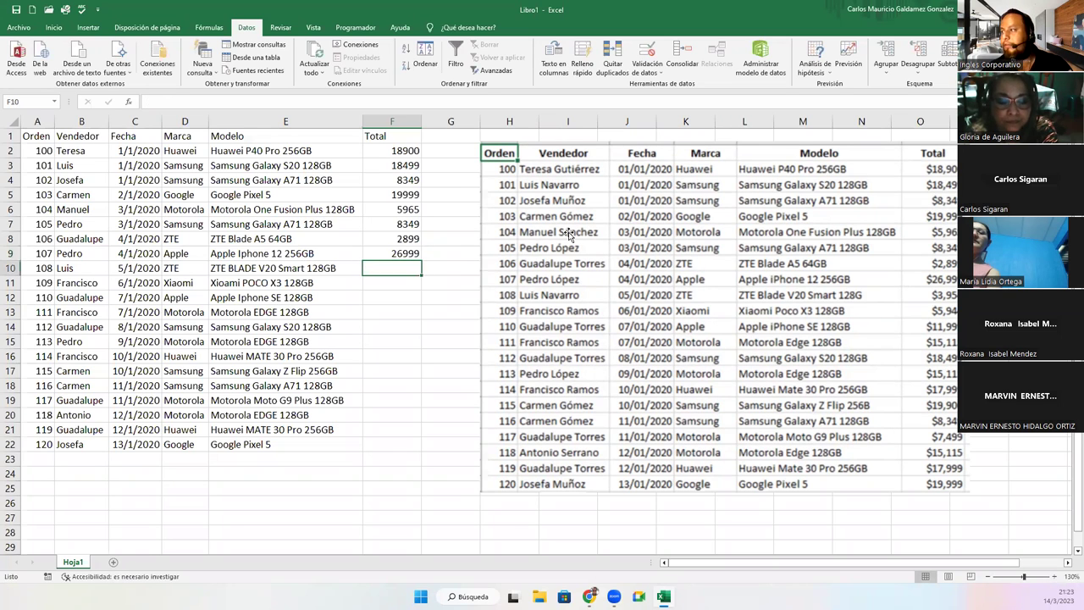
type("3")
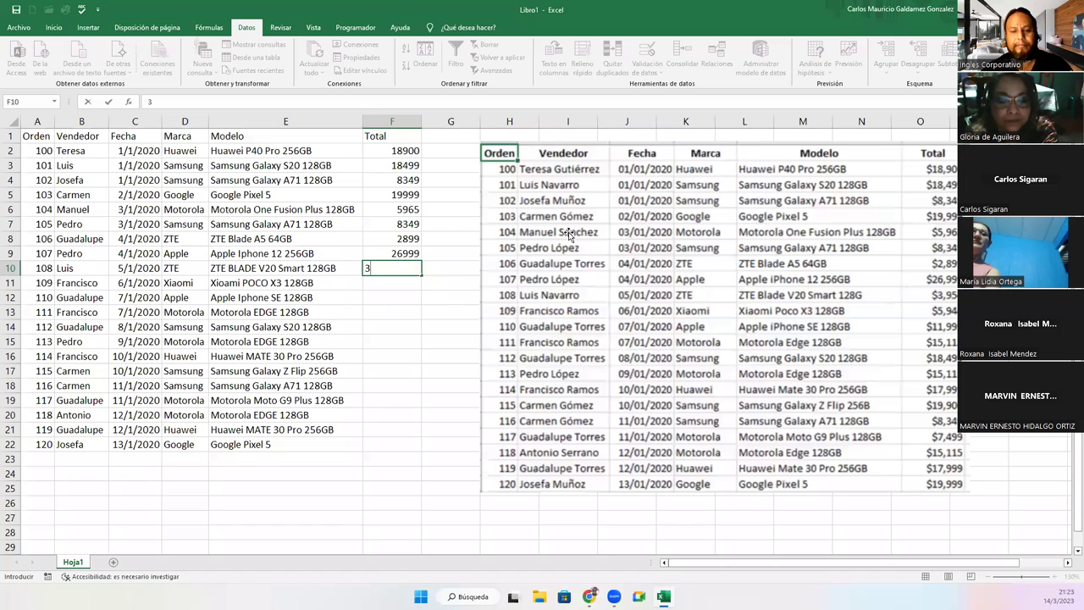
type("95")
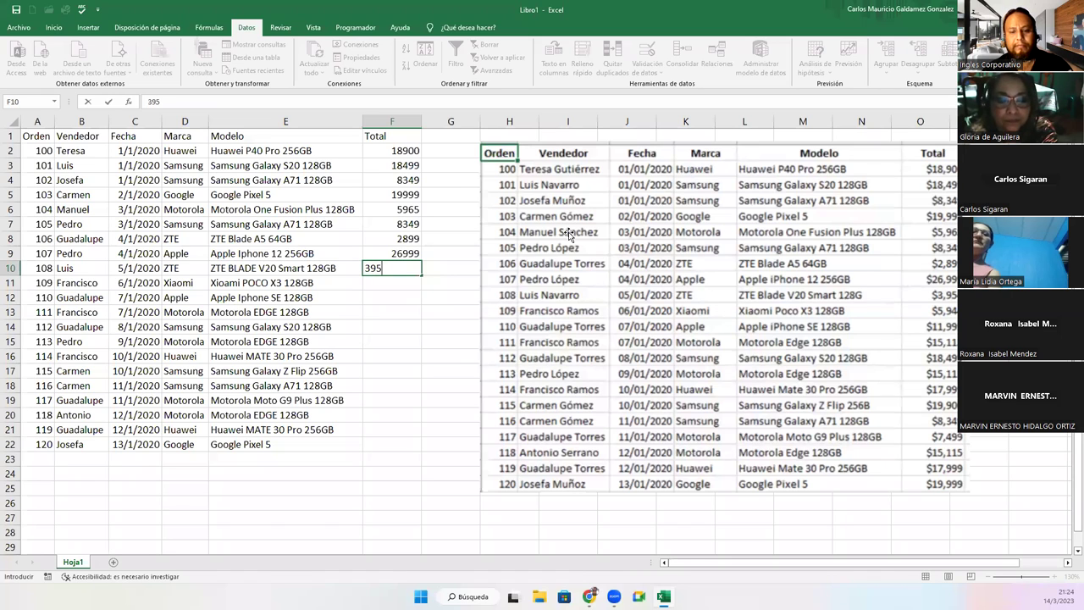
type("4")
key("Return")
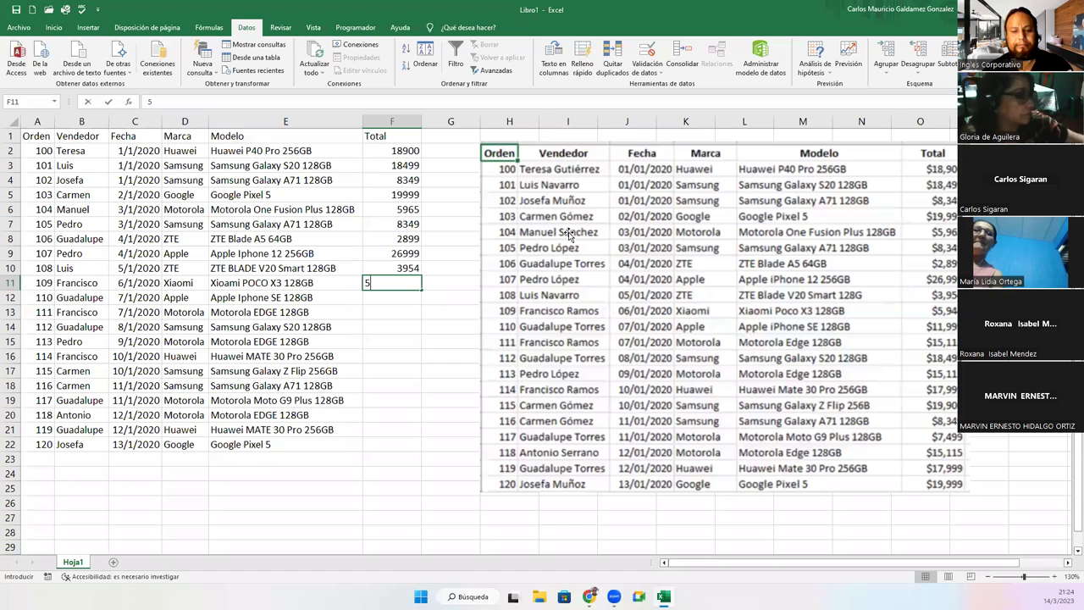
type("5944")
key("Return")
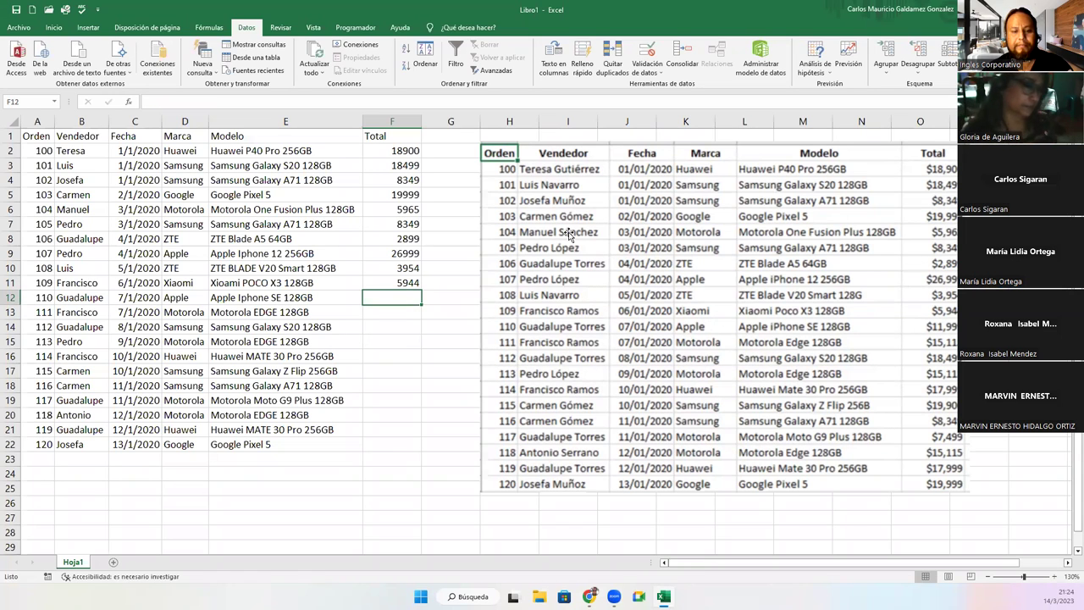
- Enter the totals for orders 110–115: 11999, 15115, 18499, 15115, 17999 and 19900
type("11999")
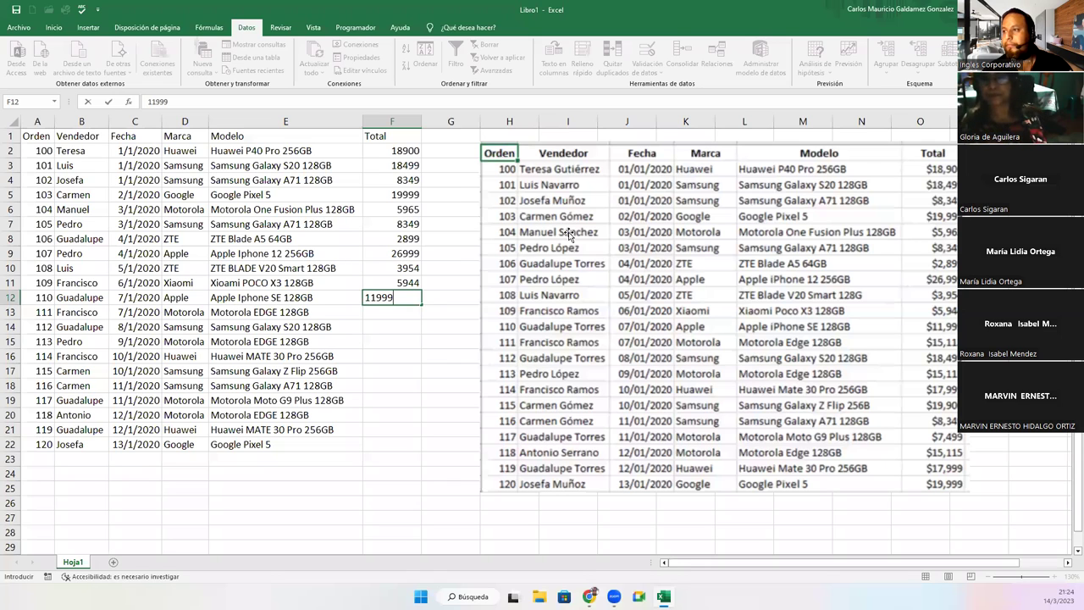
key("Return")
type("15")
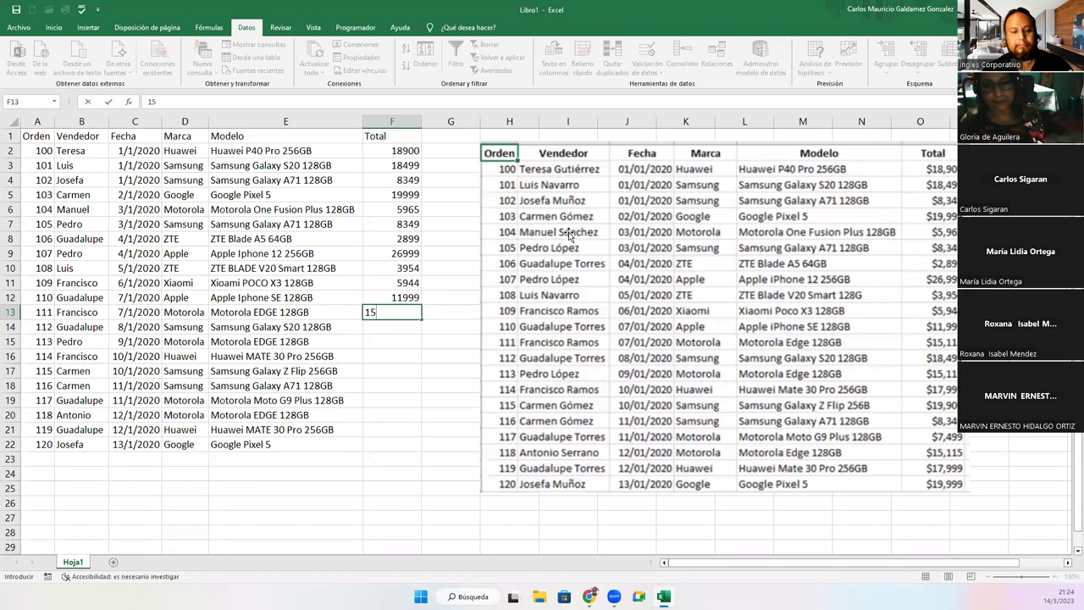
type("115")
key("Return")
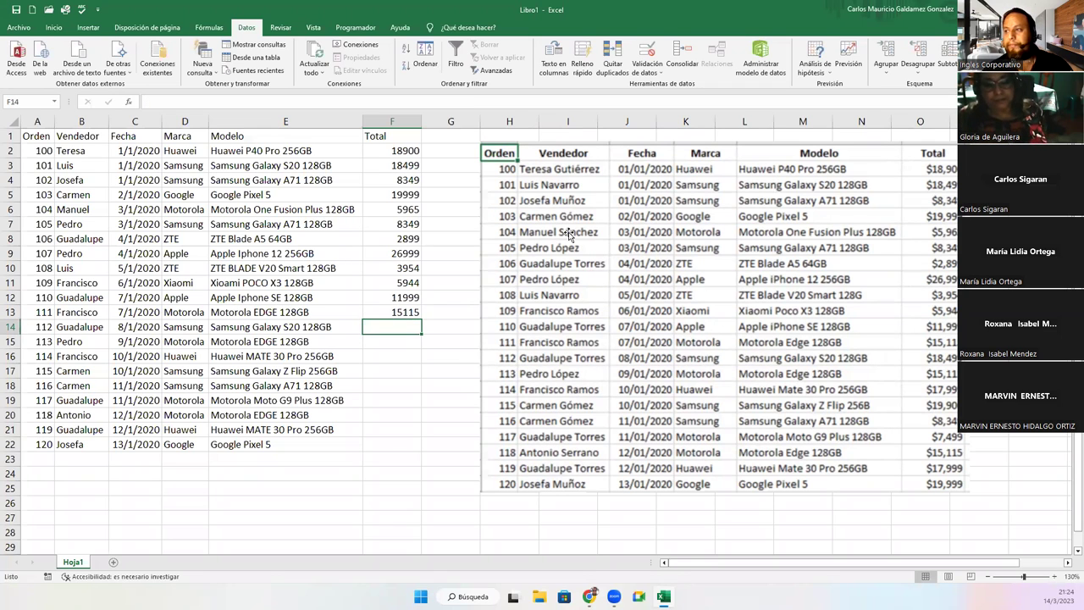
type("1")
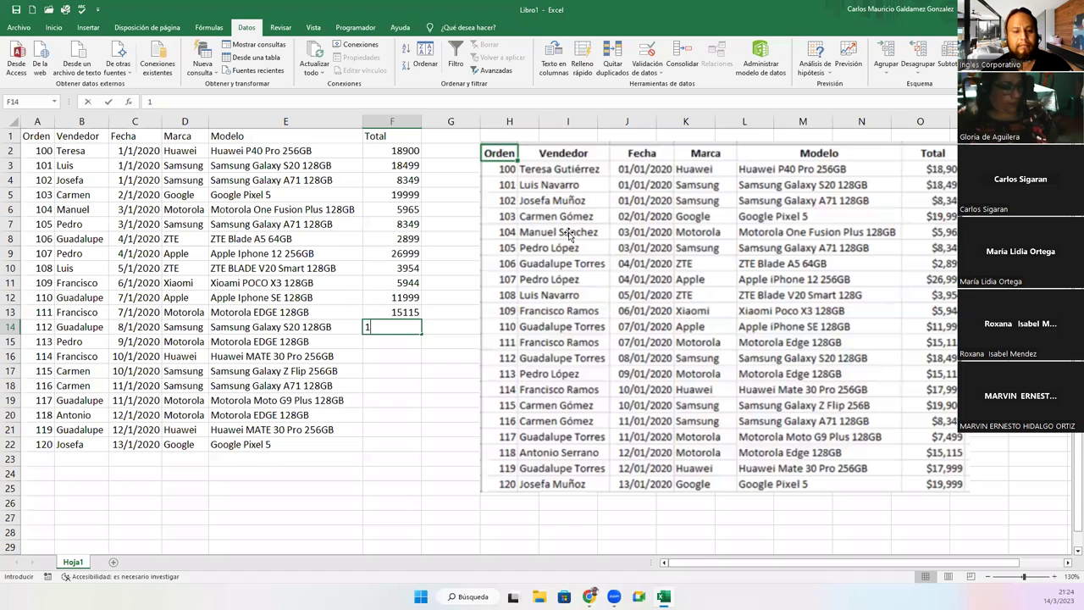
type("8499")
key("Return")
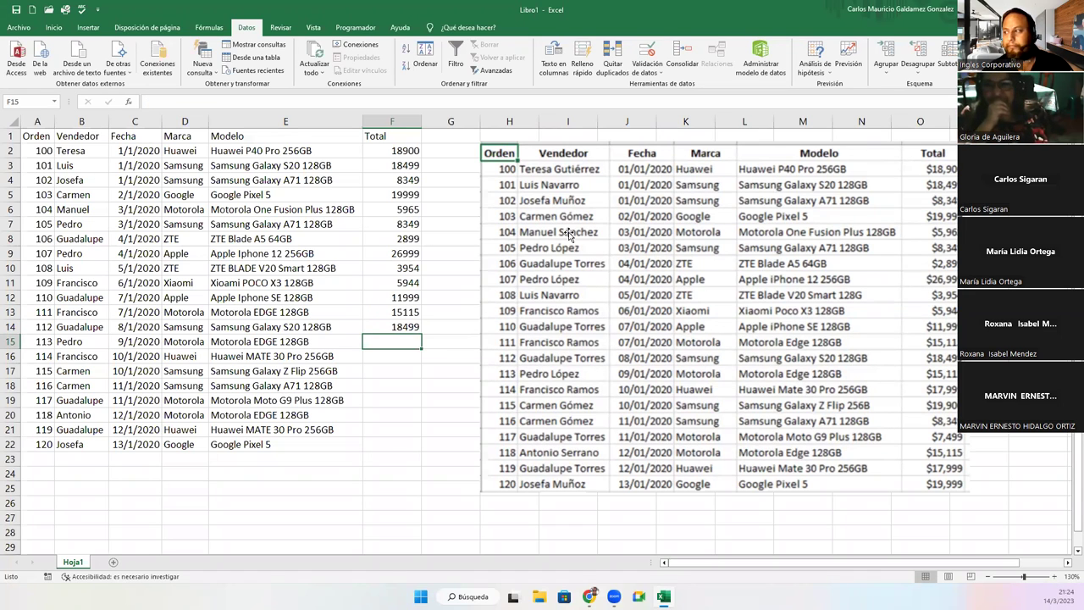
type("151")
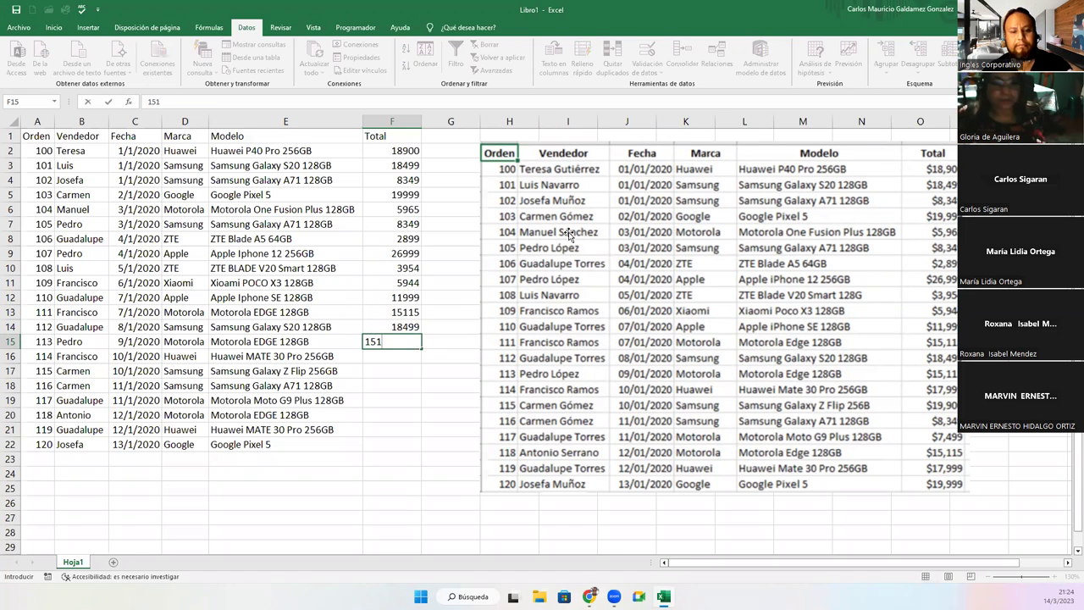
type("15")
key("Return")
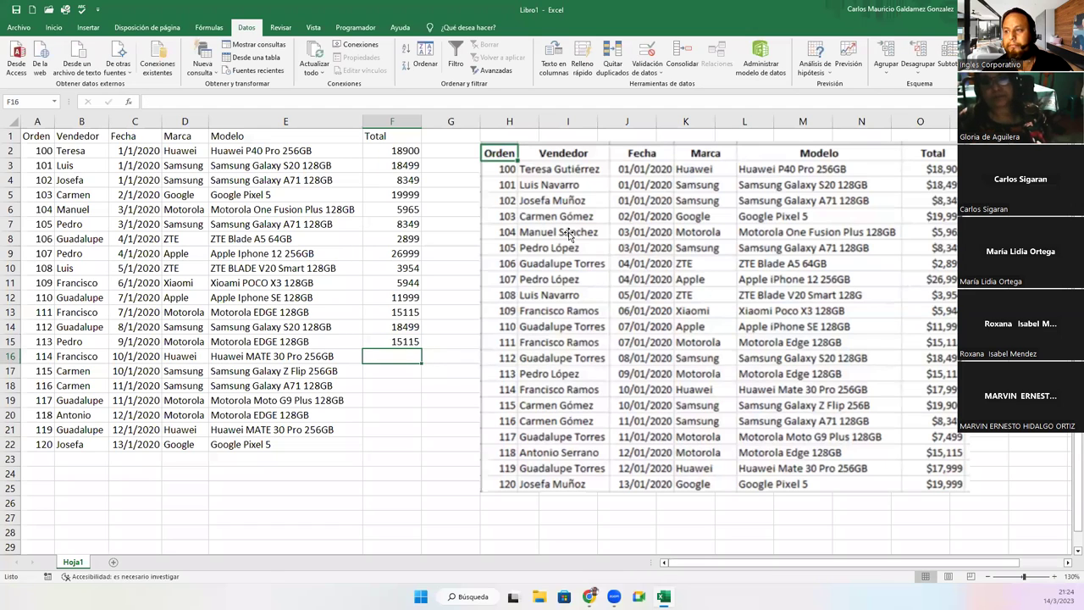
type("17999")
key("Return")
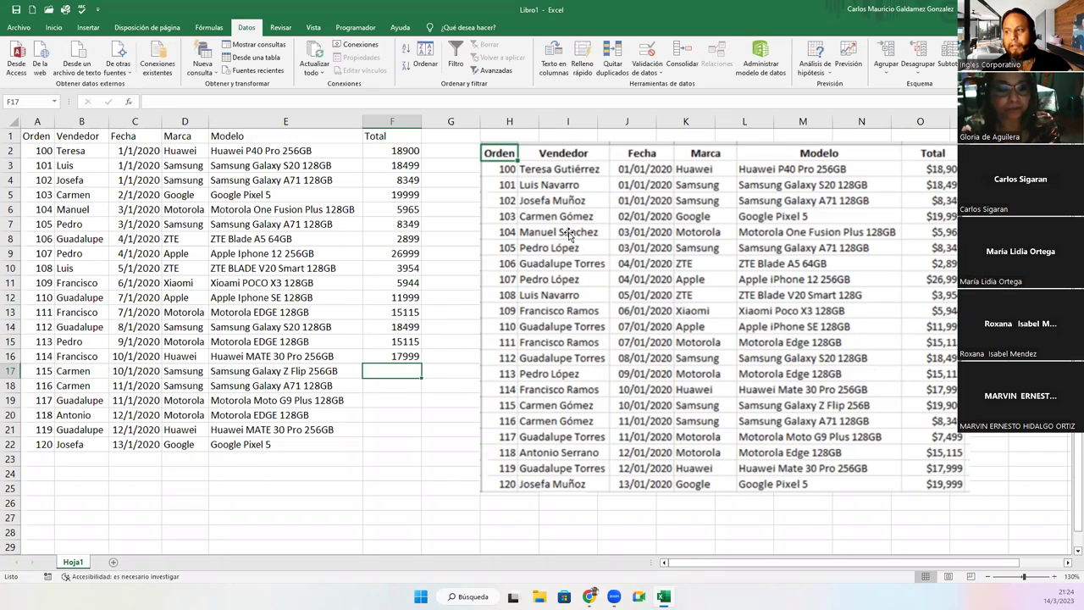
type("199")
type("0")
key("BackSpace")
type("00")
key("Return")
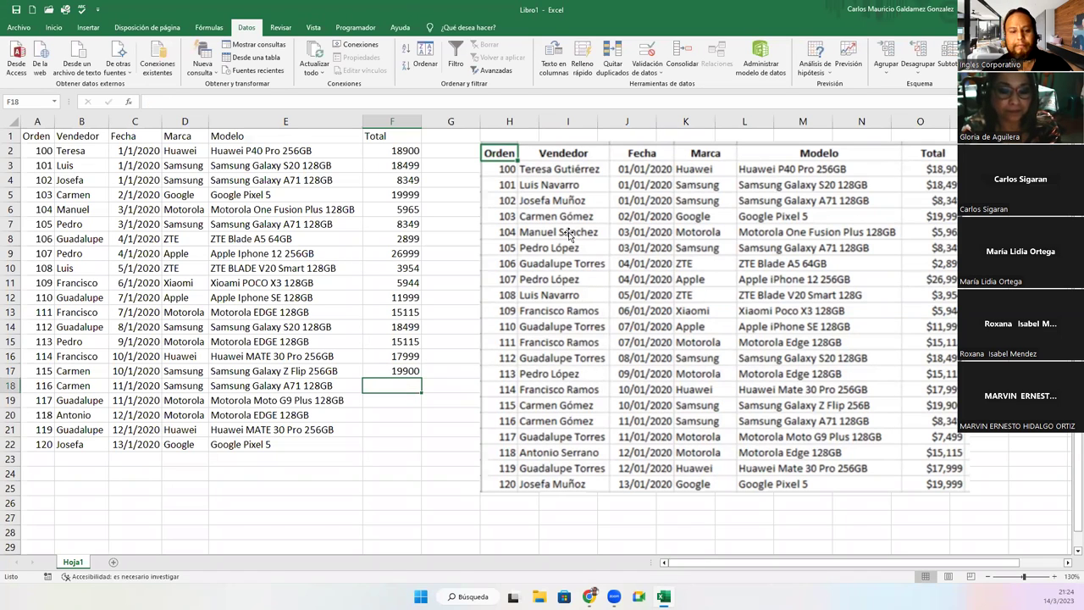
- Enter the remaining totals 8349, 17999, 15115, 17999 and 19999 down to F22
type("8349")
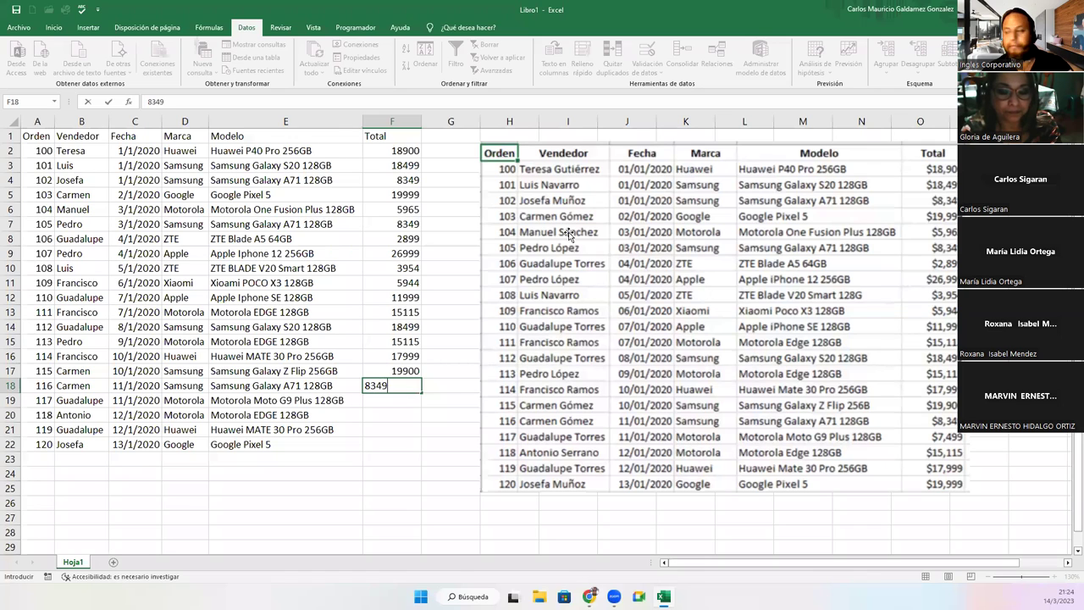
key("Return")
type("17")
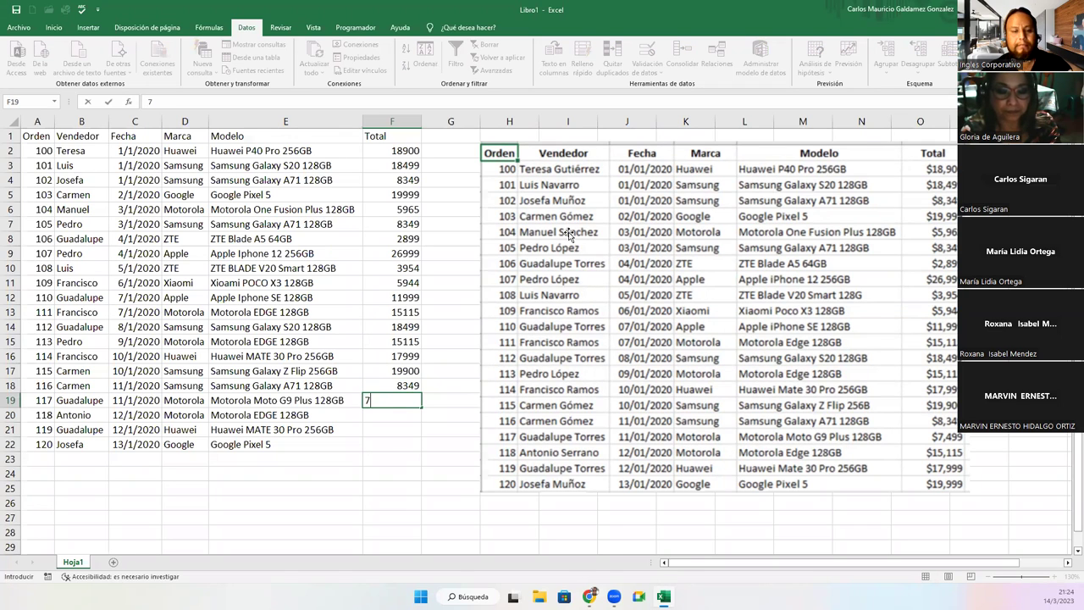
type("999")
key("Return")
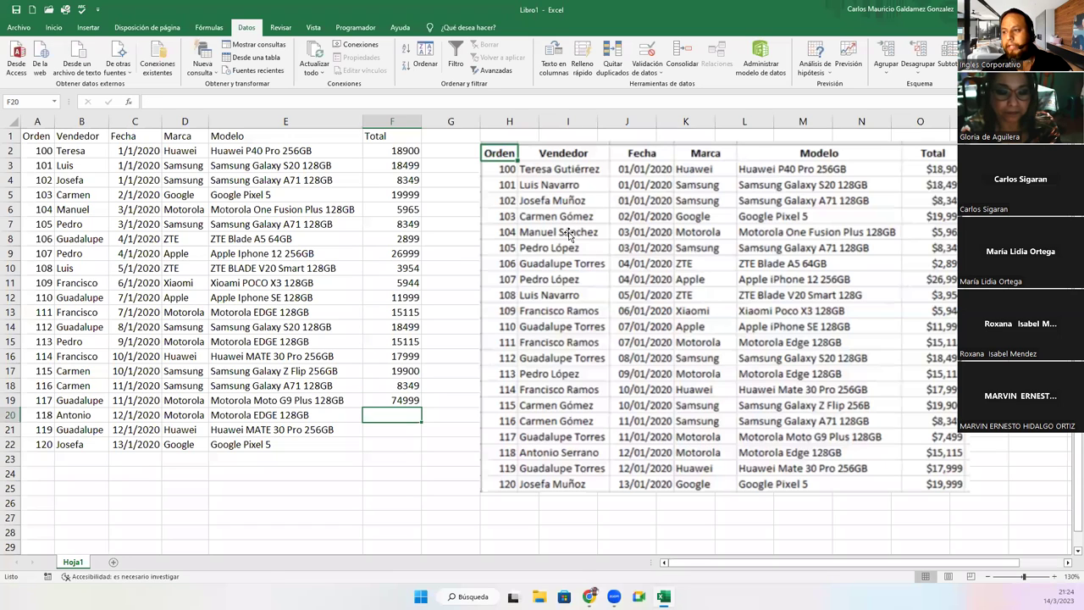
type("1")
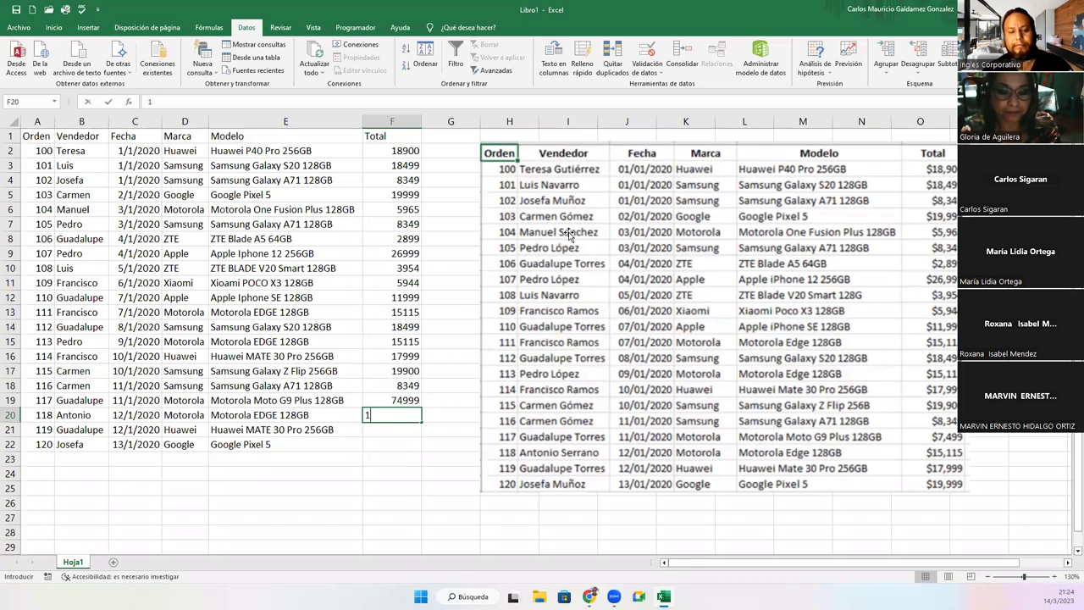
type("5115")
key("Return")
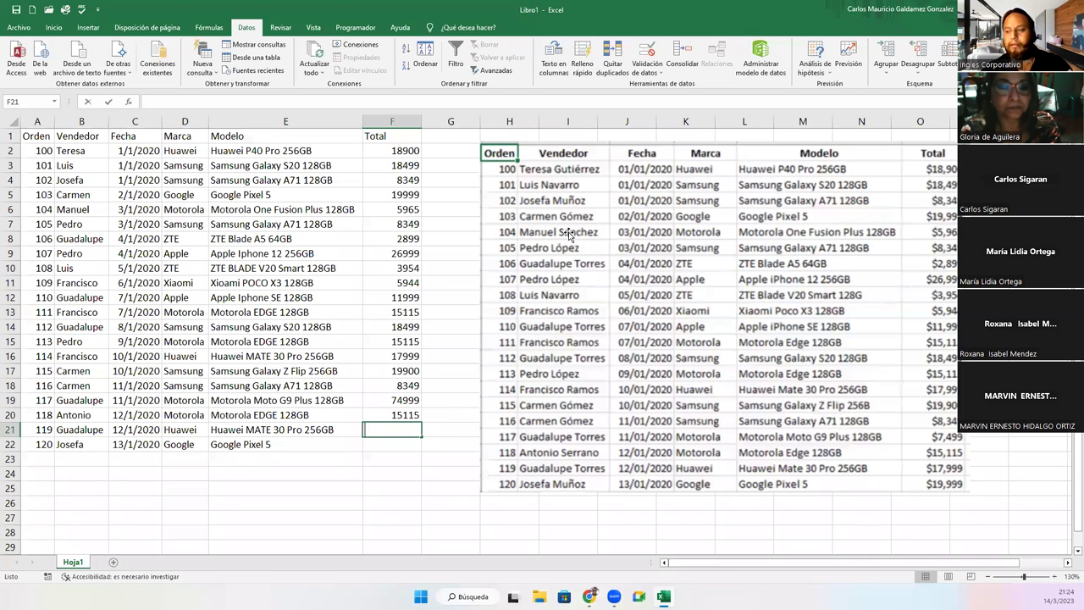
type("17999")
key("Return")
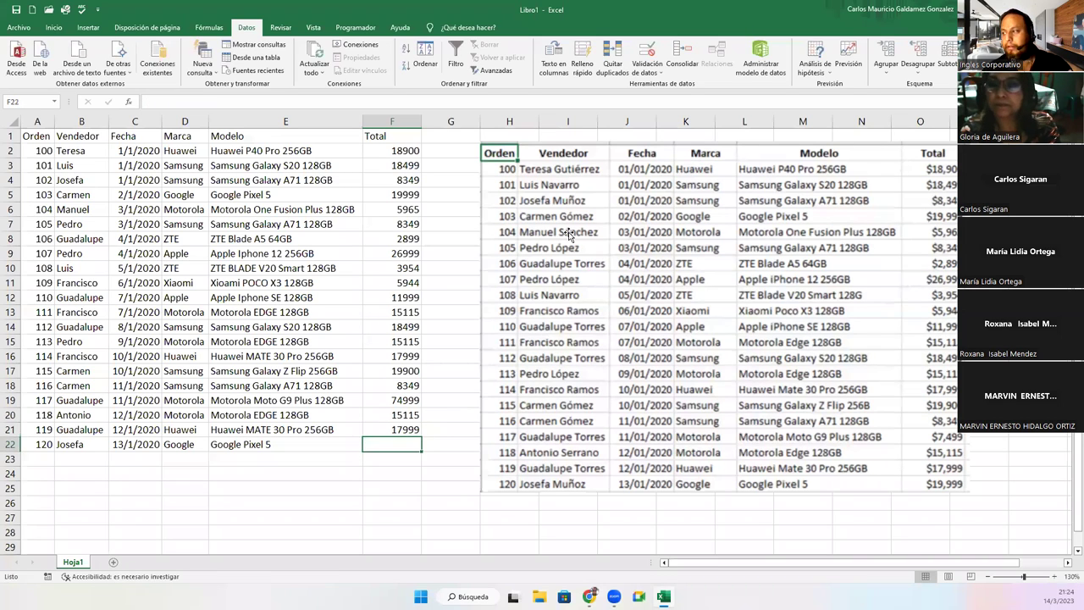
type("19999")
key("Return")
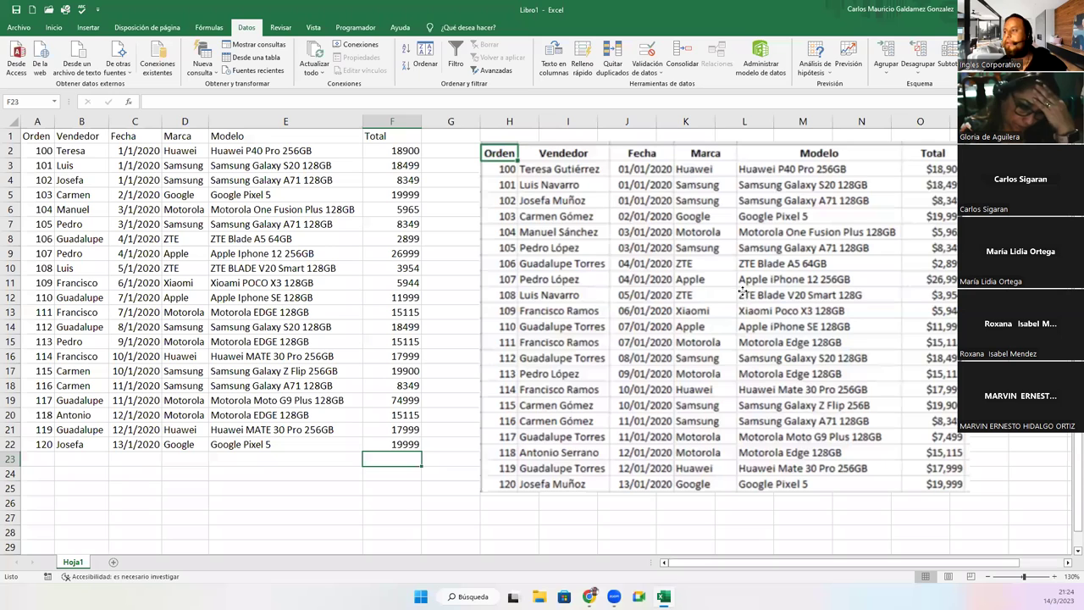
- In Save As, browse to Desktop > 2023 > Excel Intermedio > Ejercicios
left_click(19, 27)
left_click(46, 181)
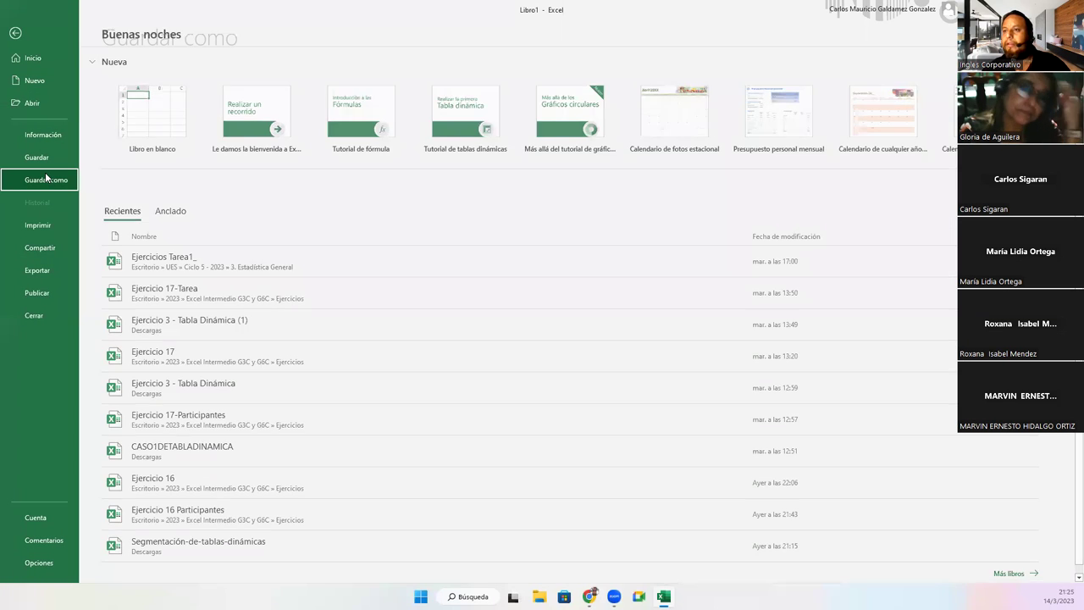
left_click(157, 237)
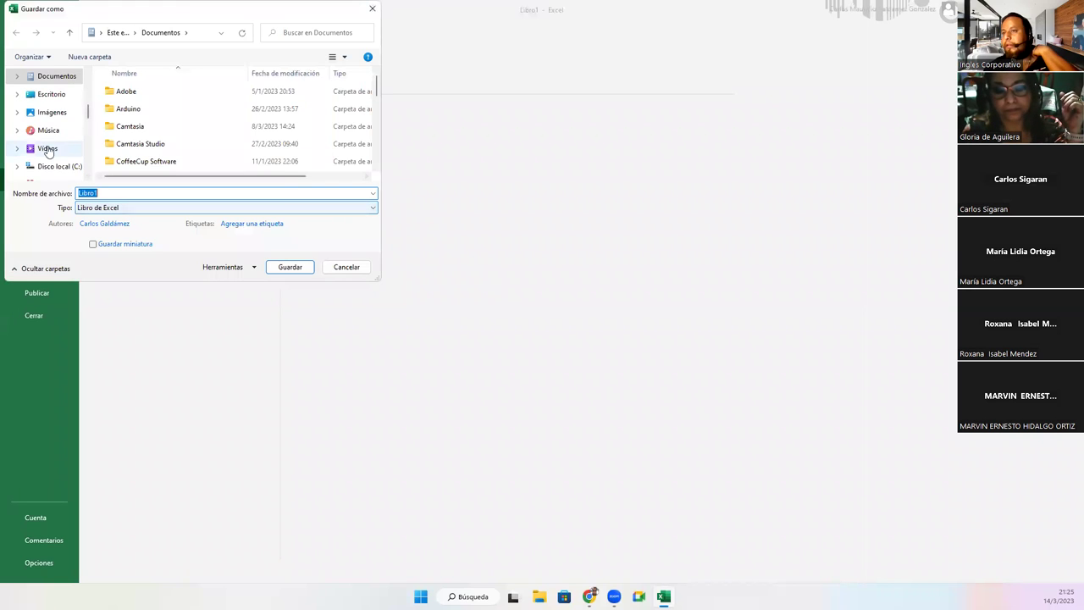
left_click(49, 94)
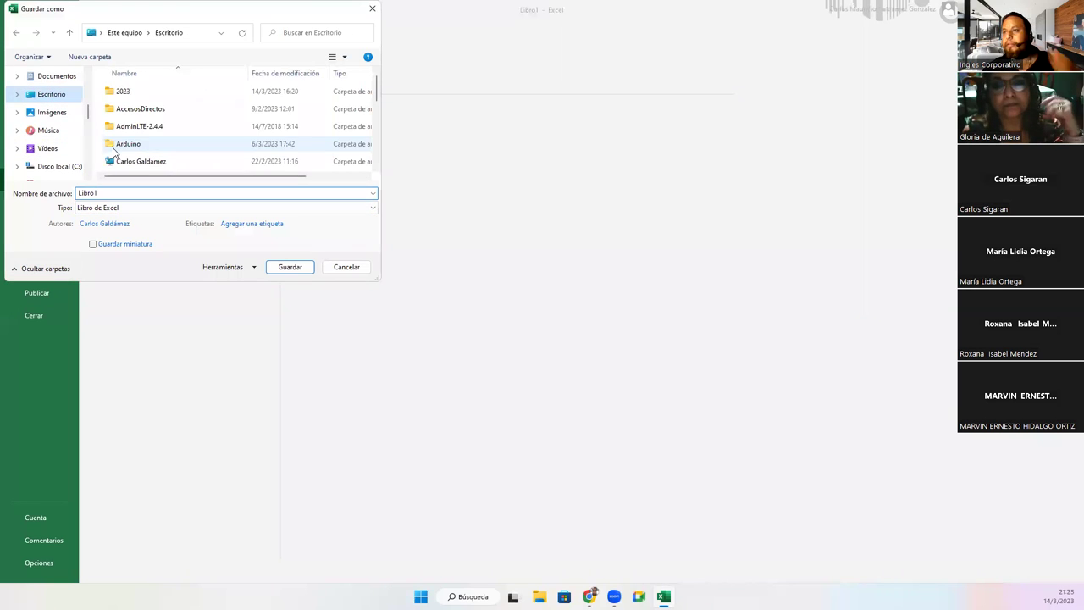
double_click(118, 90)
left_click(143, 161)
scroll(142, 161, "down", 1)
double_click(143, 161)
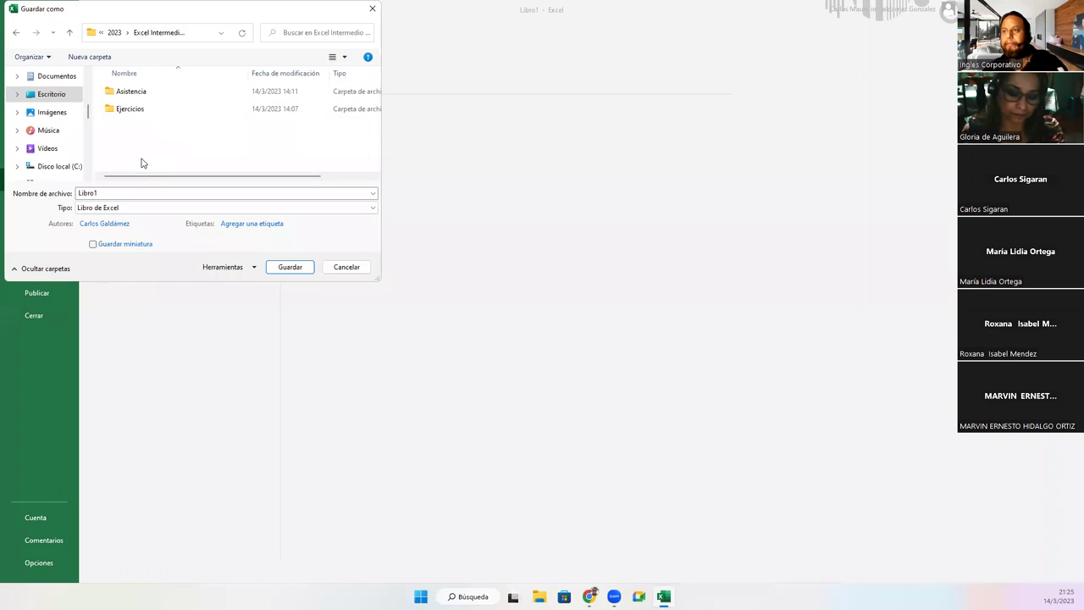
double_click(131, 111)
scroll(170, 161, "down", 5)
scroll(173, 159, "down", 5)
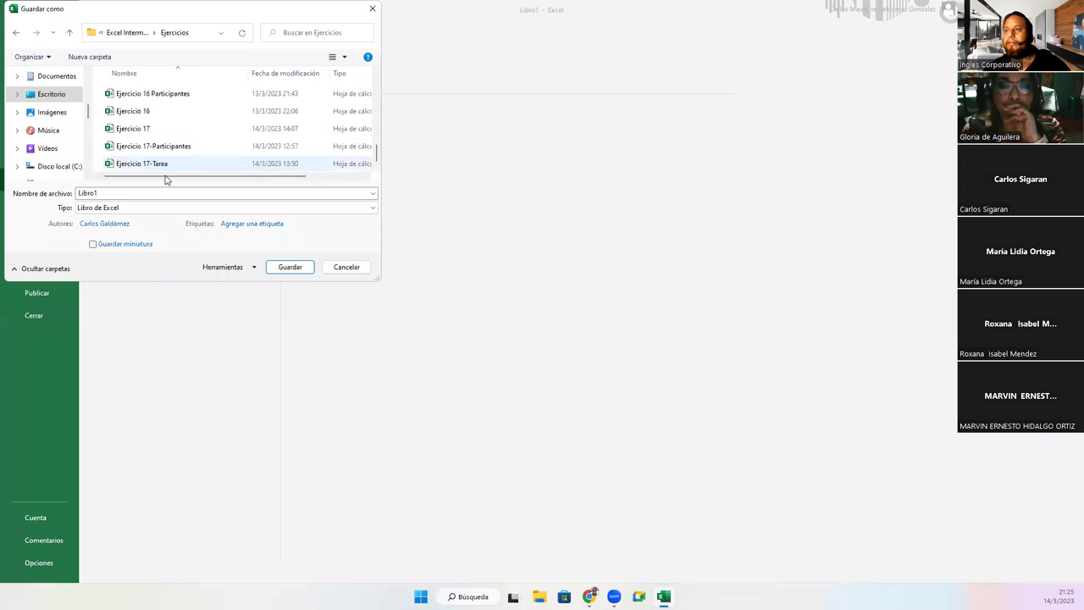
- Name the workbook Ejercicio 17B and save it
double_click(125, 192)
left_click(127, 192)
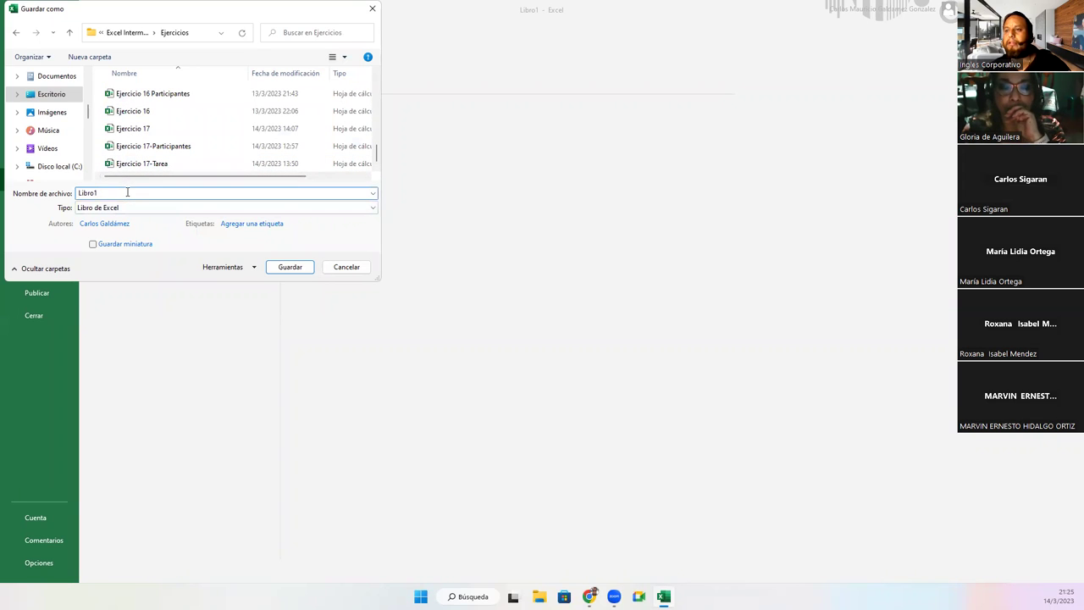
key("BackSpace")
key("BackSpace")
key("BackSpace")
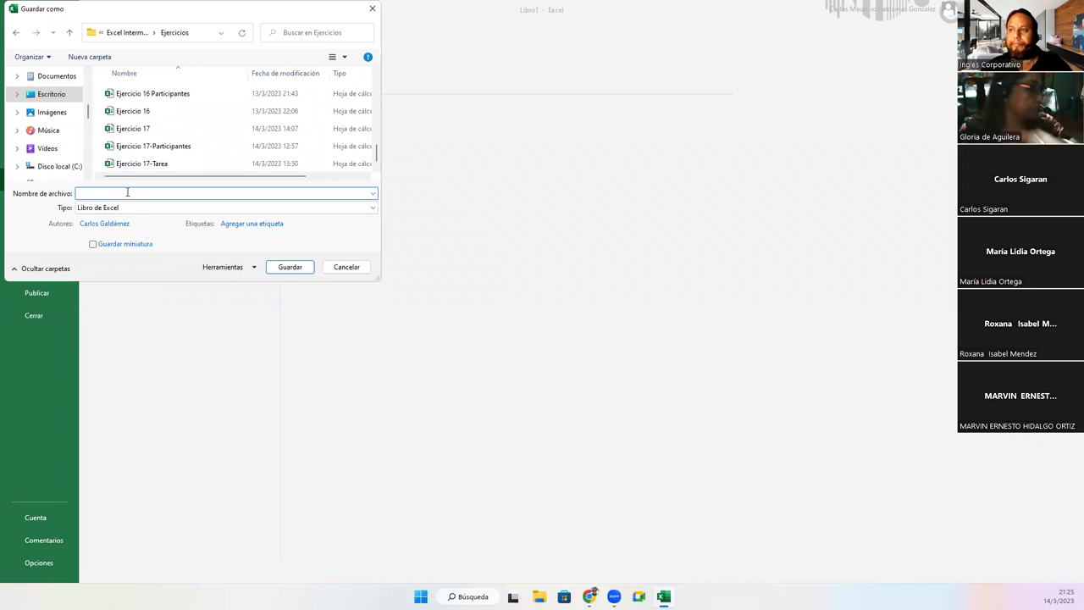
left_click(135, 131)
left_click(110, 193)
left_click(119, 193)
type("8")
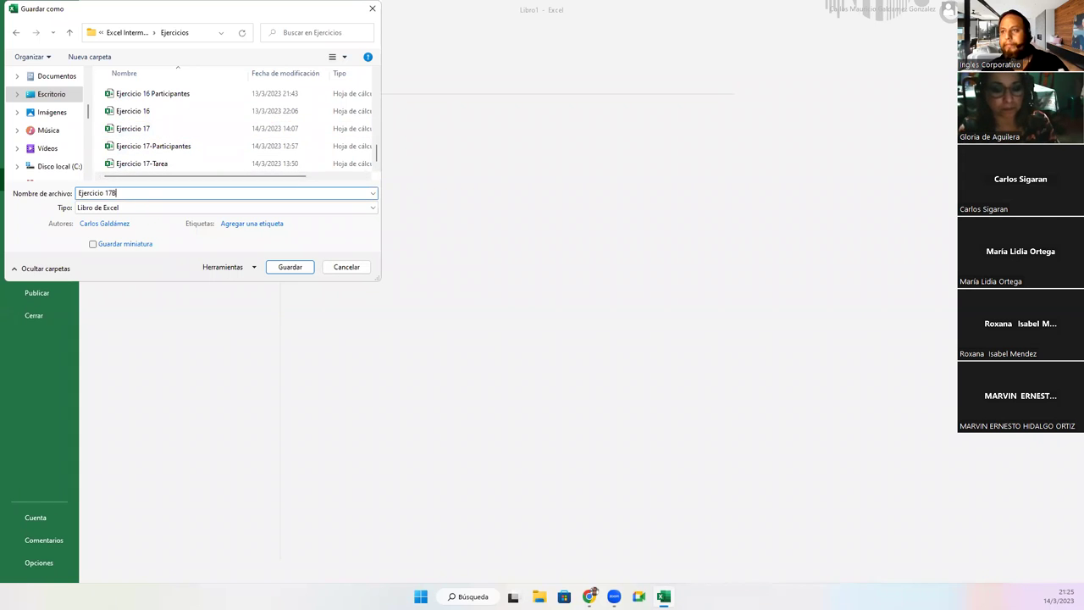
key("Return")
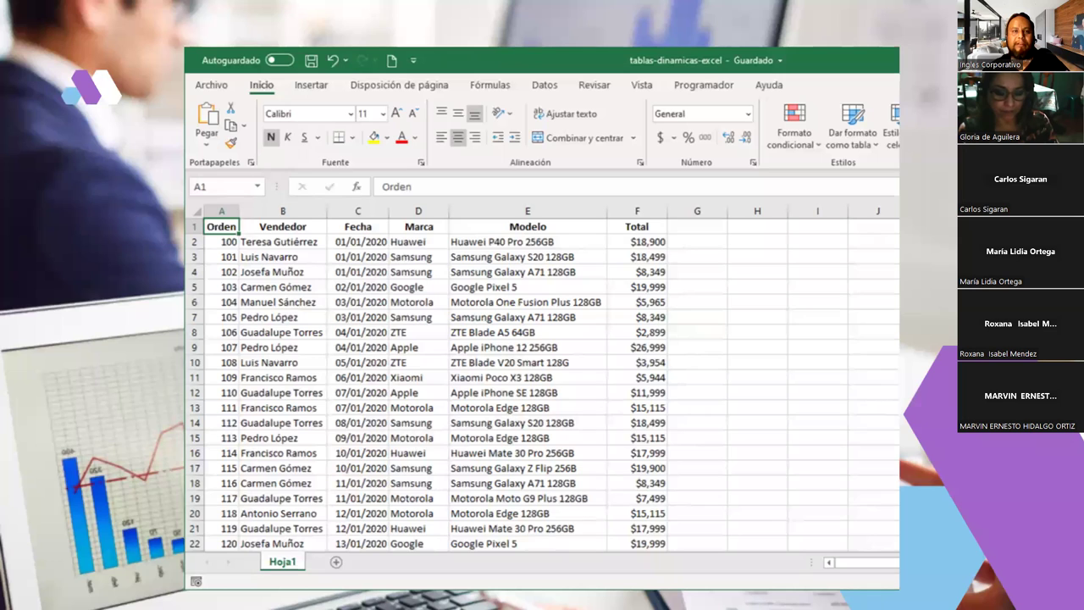
- Open File Explorer over the sales-table slide with Win+E
key("super+e")
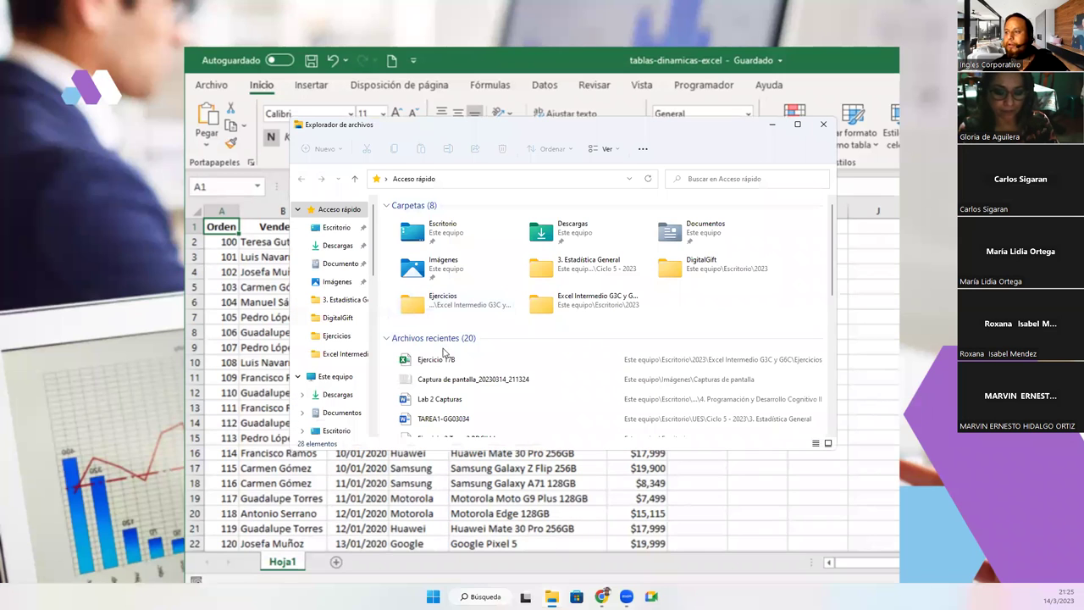
- Select the saved Ejercicio 17B in File Explorer's recent files
left_click(441, 360)
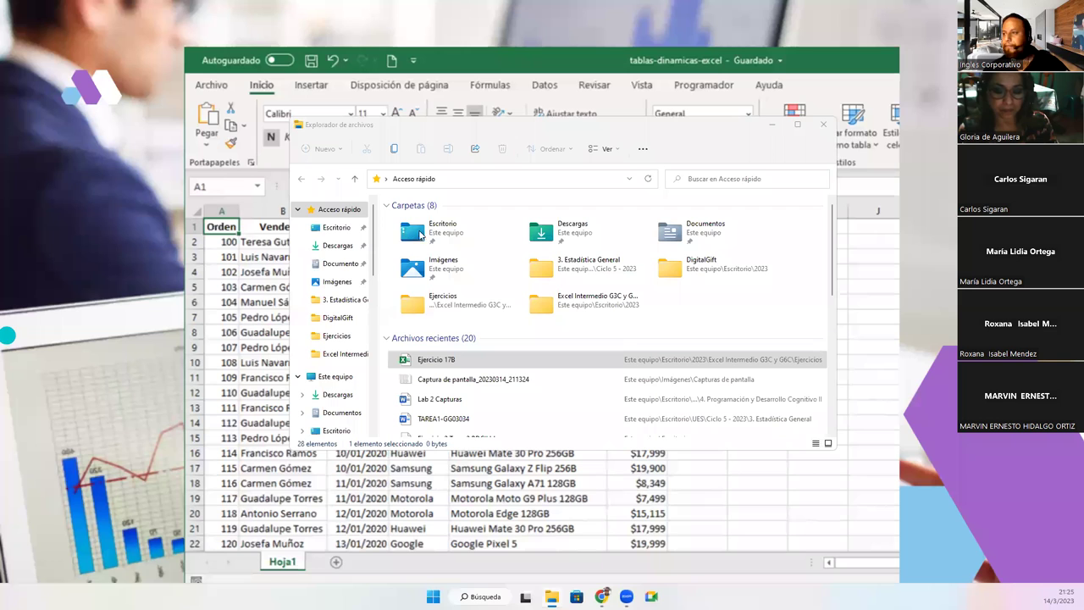
left_click(427, 355)
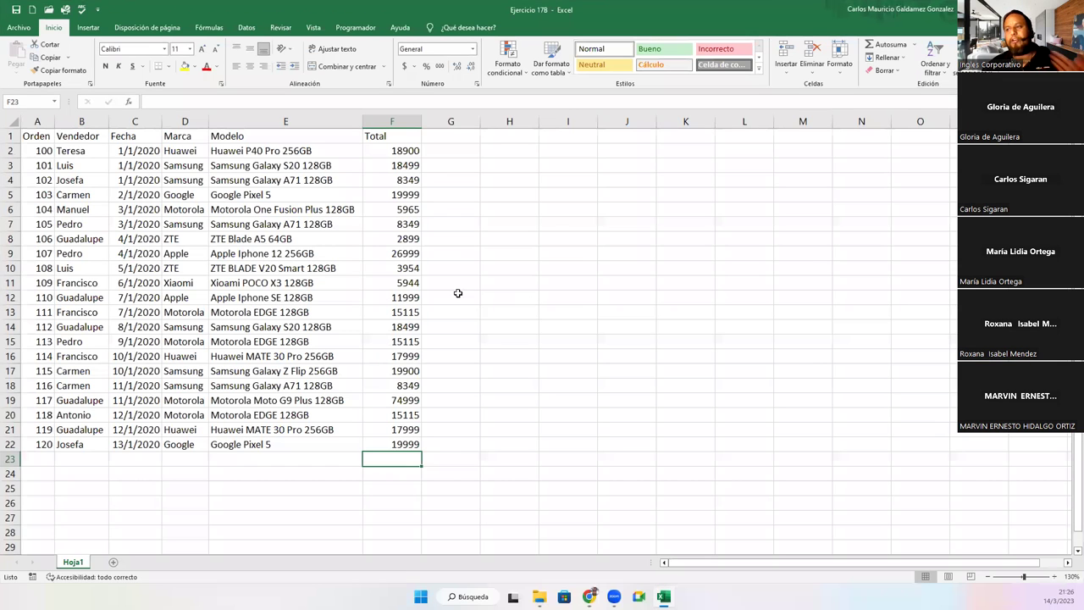
- Convert the sales range A1:F22 into a table with headers using Ctrl+T
left_click(196, 255)
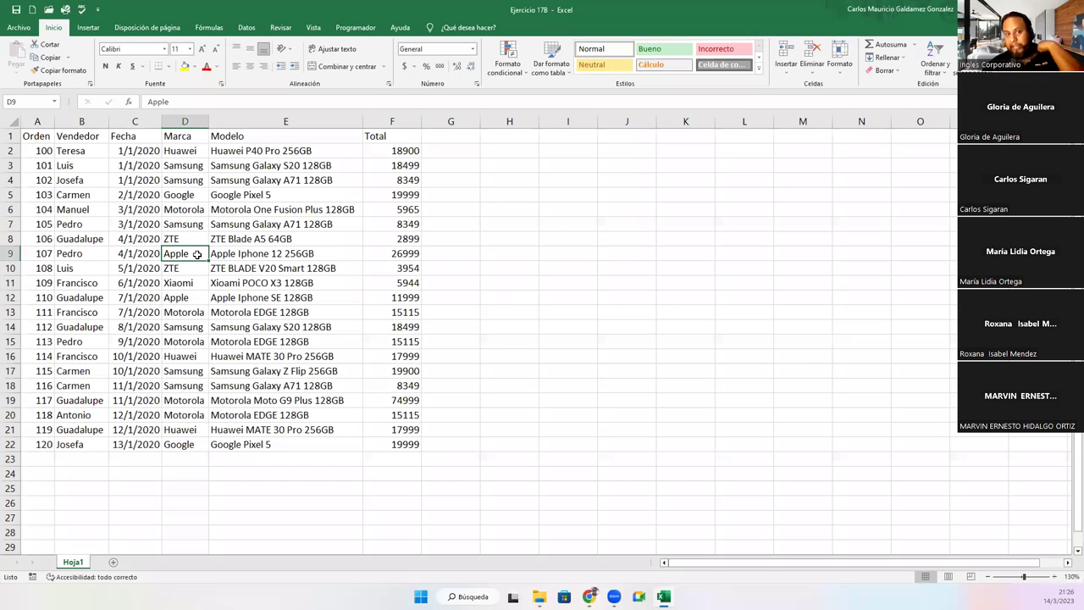
scroll(208, 260, "up", 1)
scroll(208, 260, "up", 2)
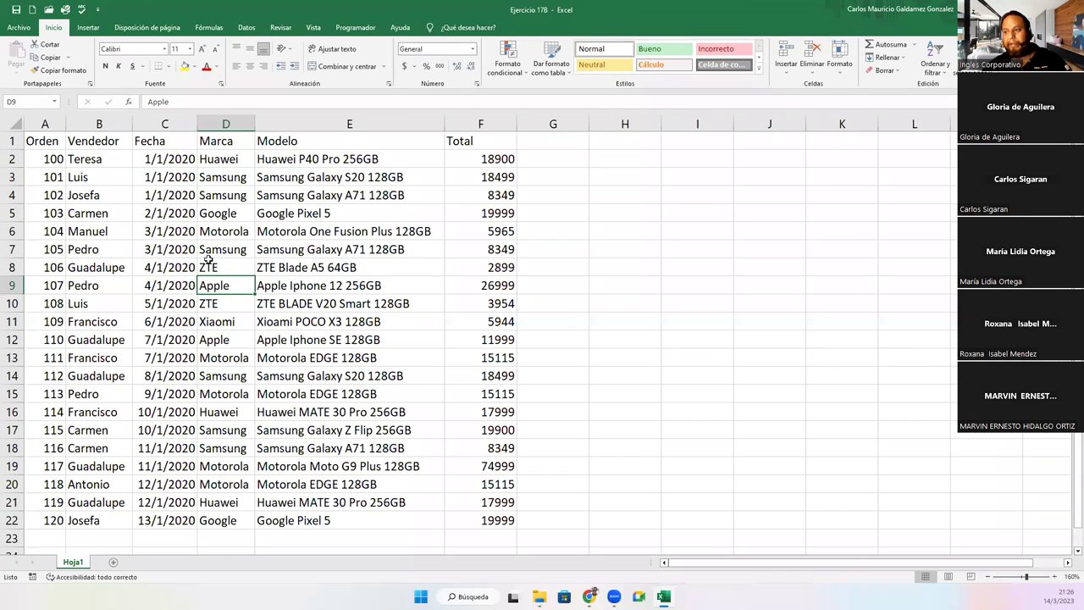
left_click(181, 251)
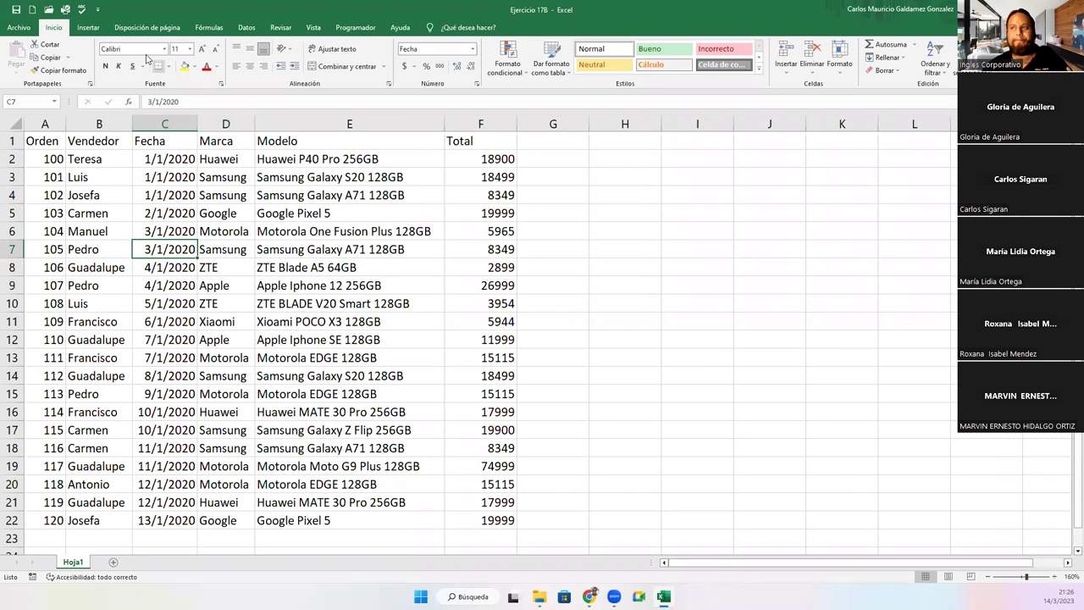
key("ctrl+t")
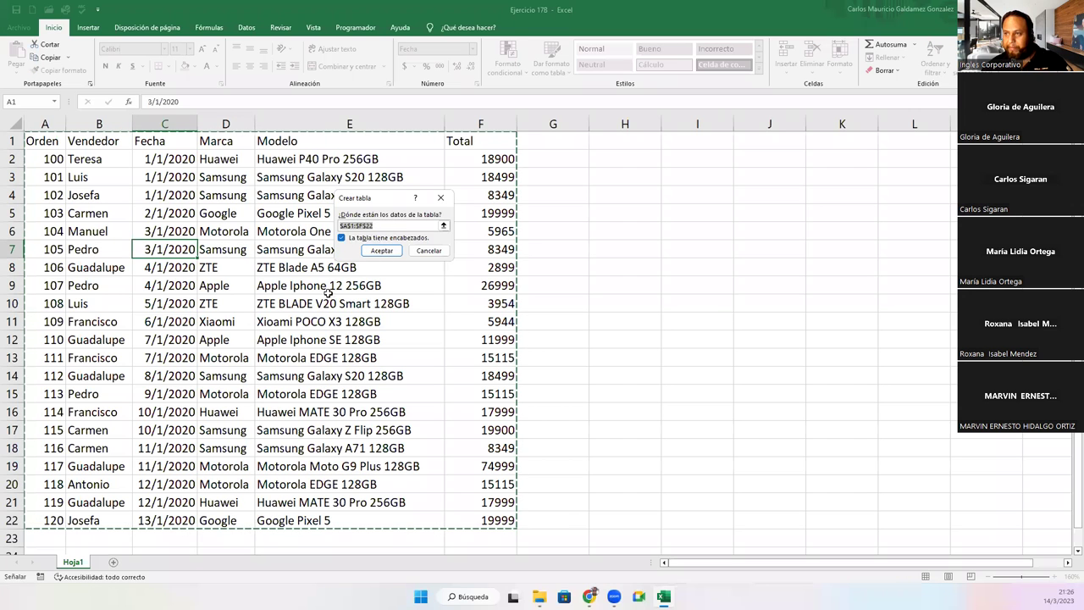
left_click(381, 251)
- Widen column A, narrow column C, and select the Total values F2:F22
left_click(375, 252)
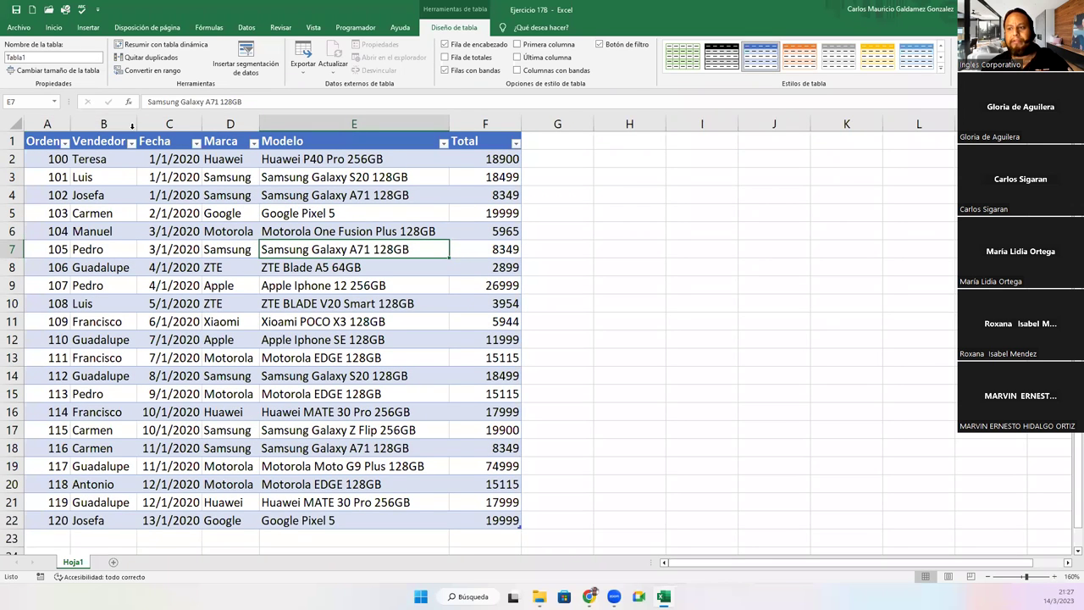
left_click_drag(147, 125, 146, 124)
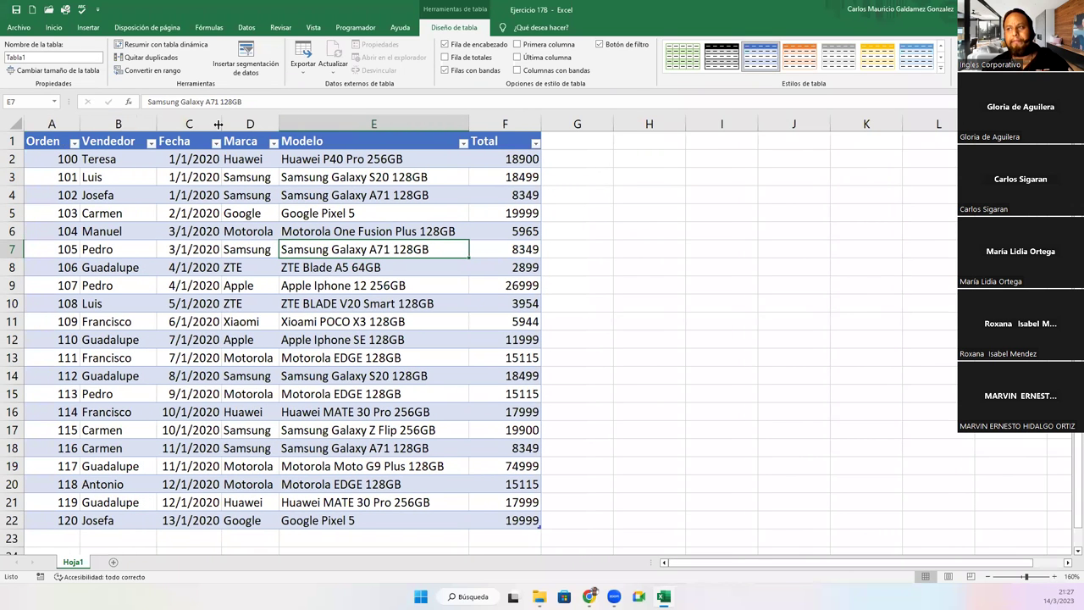
left_click_drag(222, 124, 219, 124)
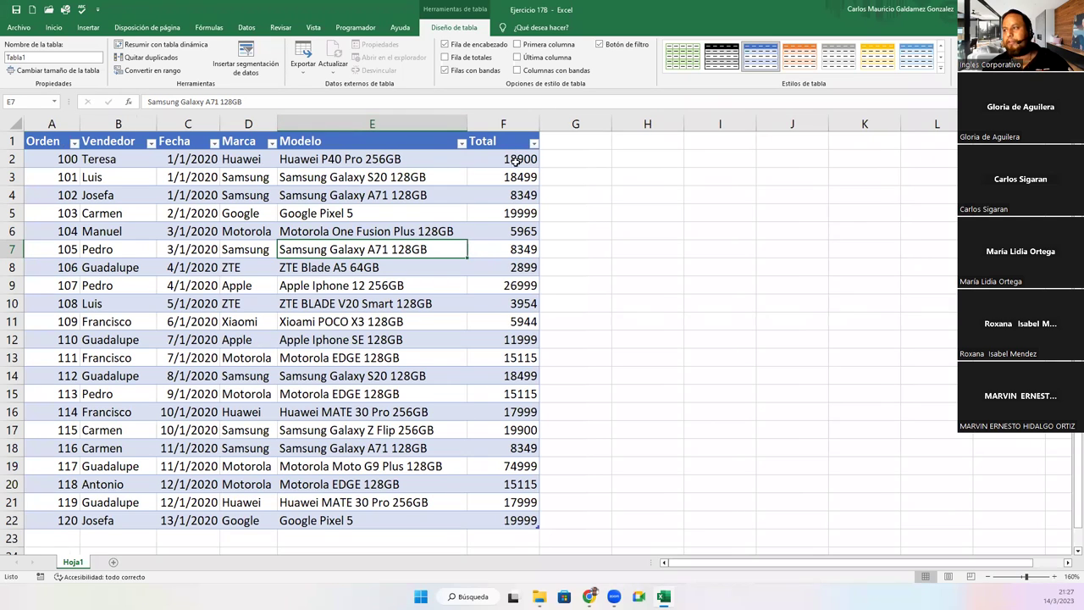
left_click_drag(525, 157, 508, 520)
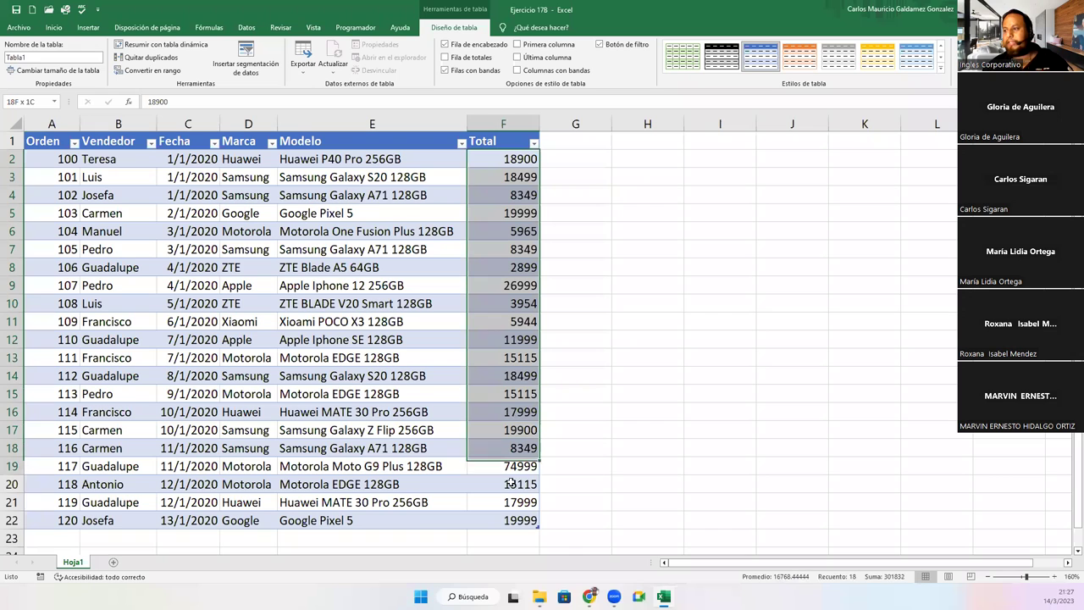
- Apply Contabilidad format to F2:F22 and autofit column F
left_click(53, 27)
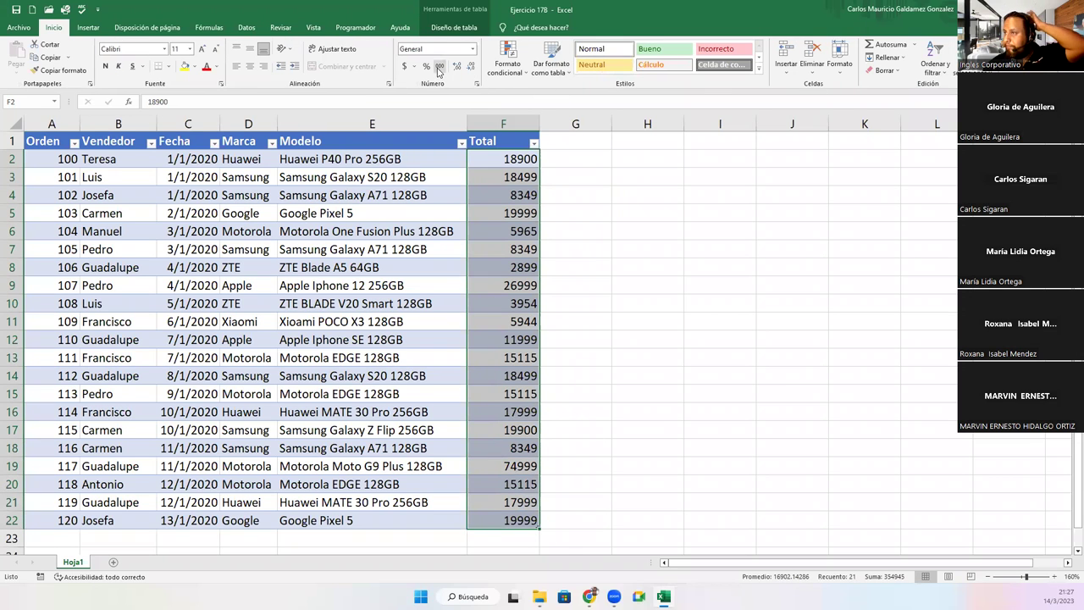
left_click(473, 49)
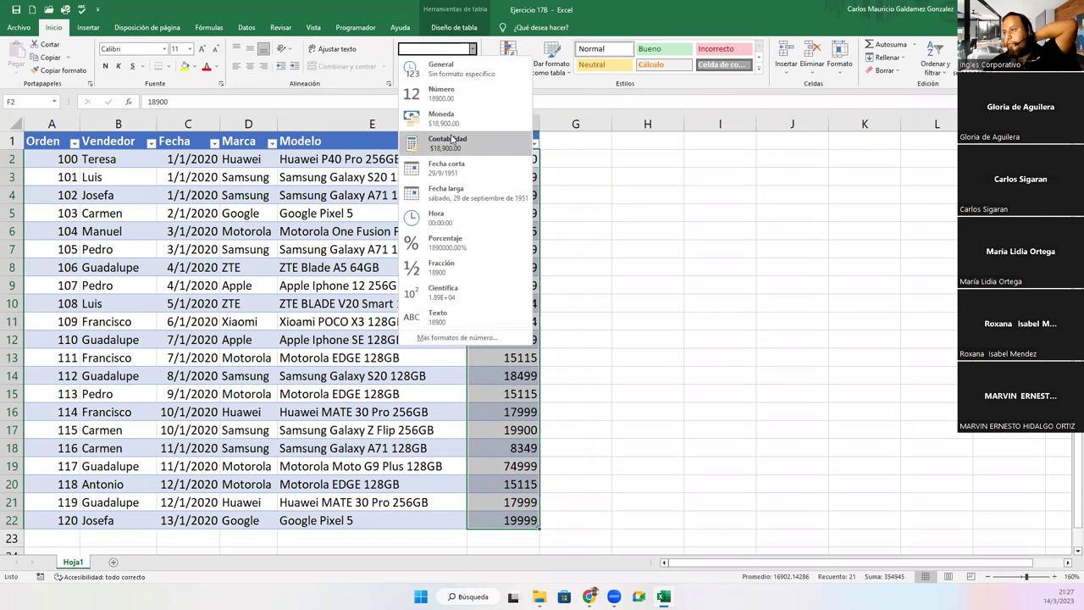
left_click(449, 143)
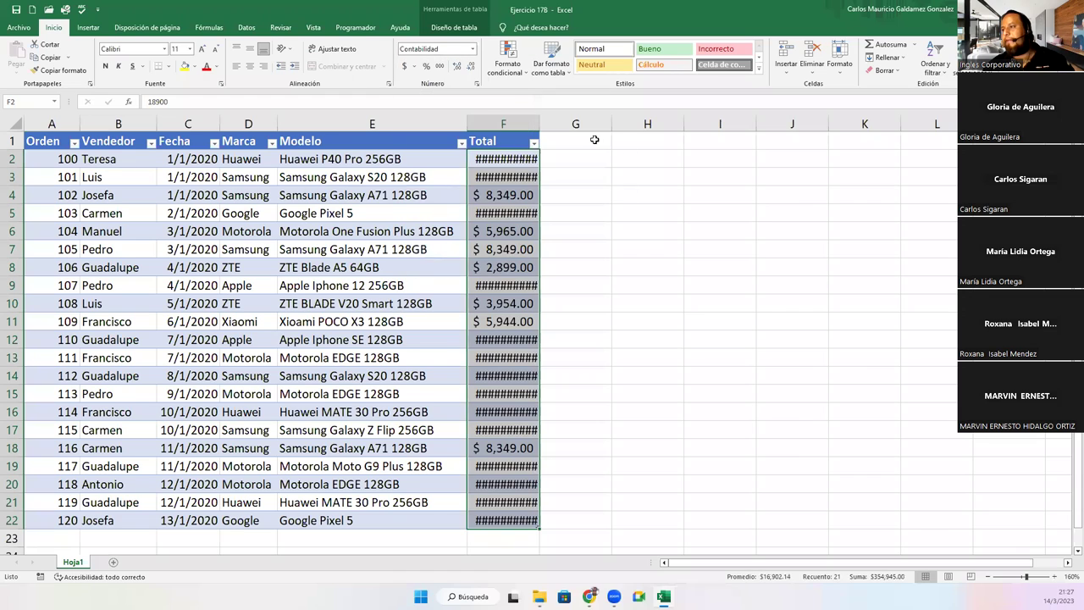
double_click(535, 125)
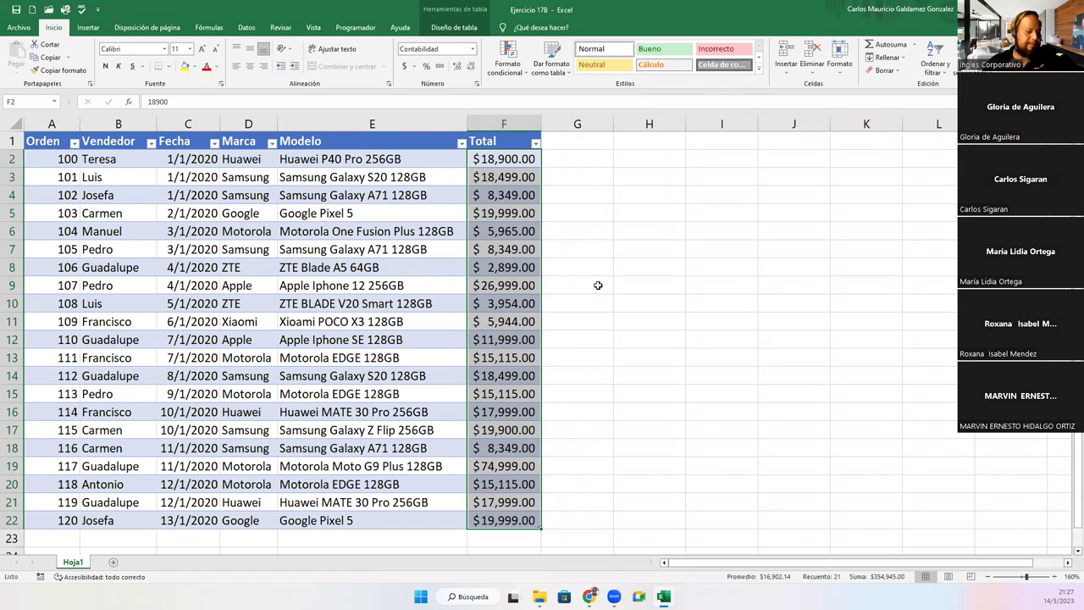
left_click(617, 162)
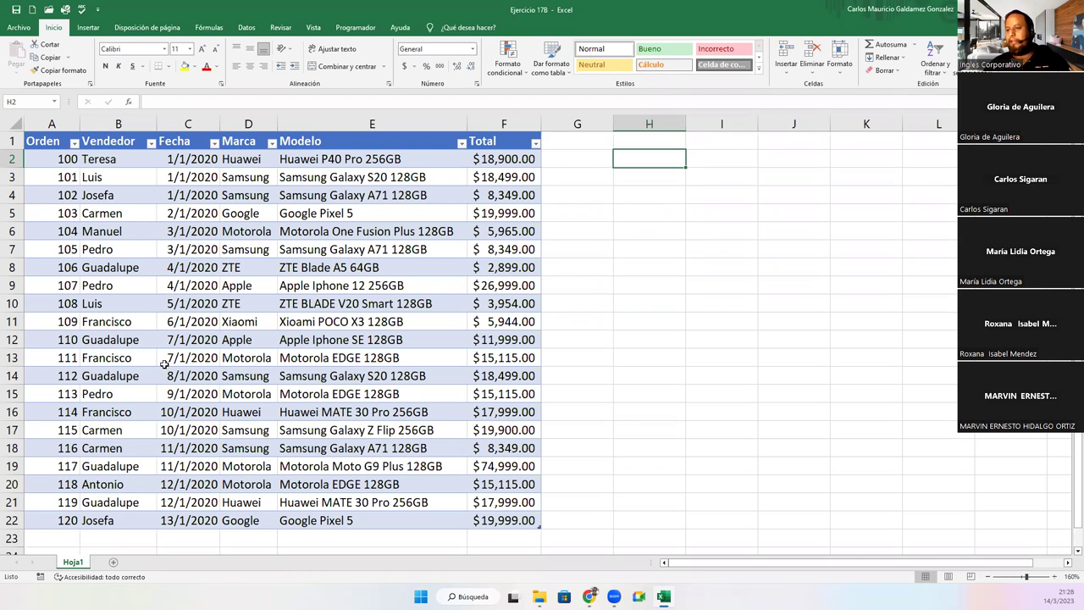
- Review the PivotTable slide, then select a sales table cell and show the Insertar ribbon
left_click(318, 264)
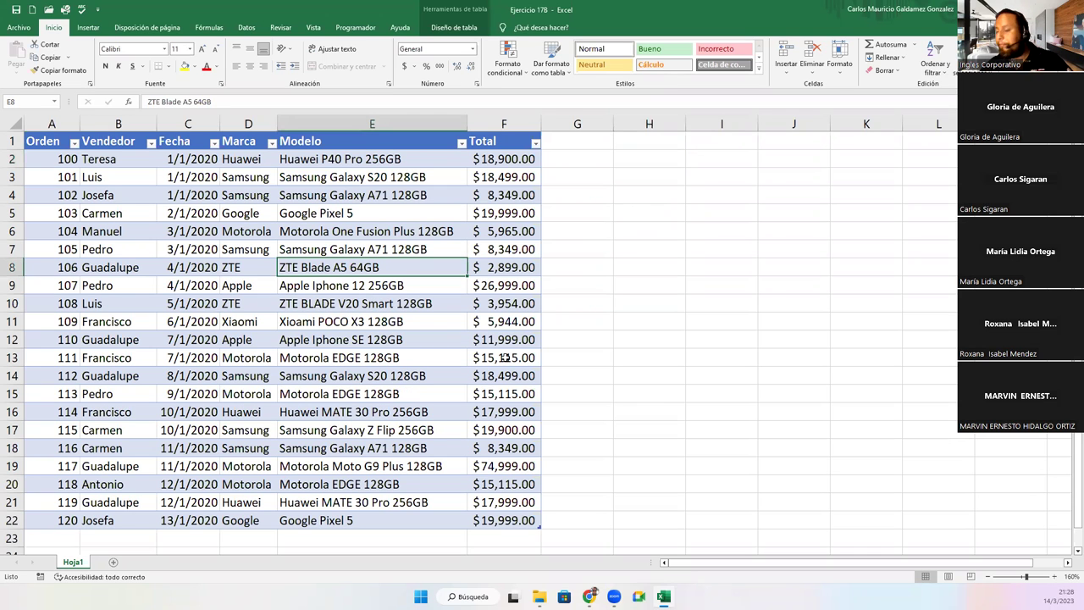
left_click(663, 596)
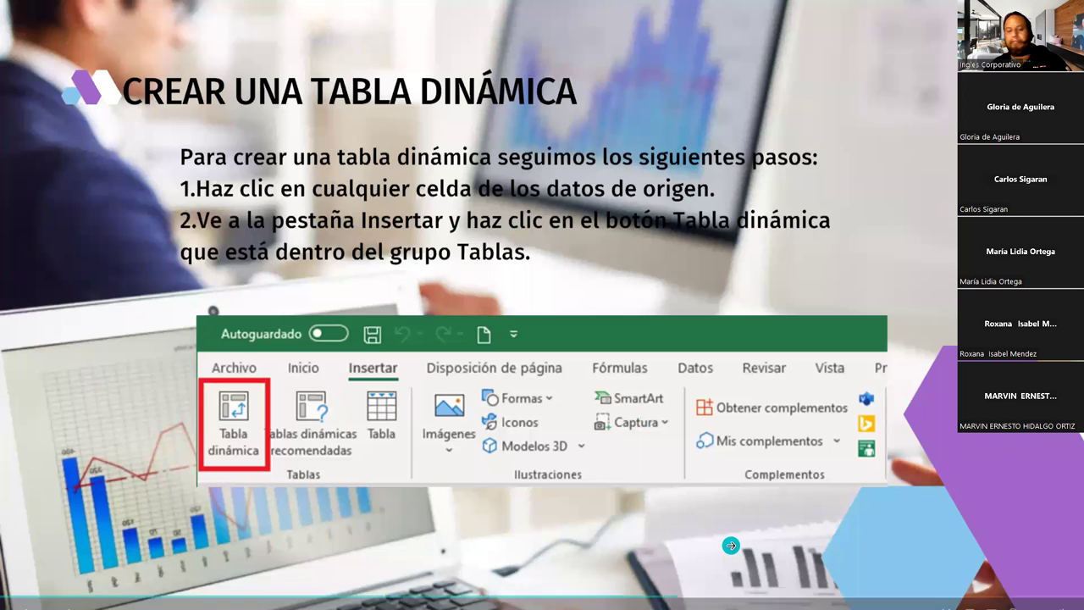
key("alt+Tab")
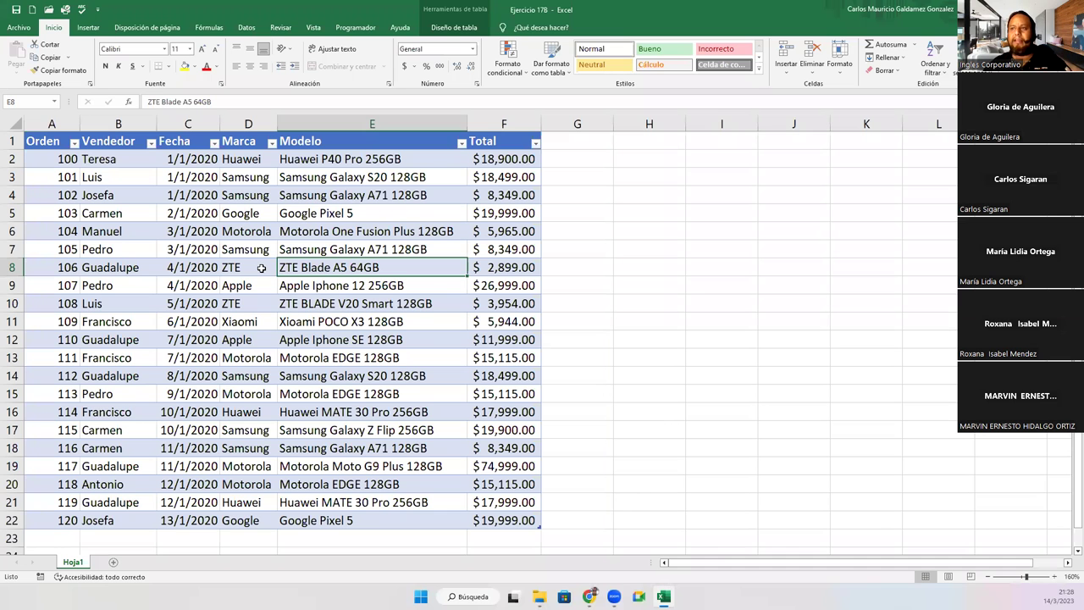
left_click(263, 270)
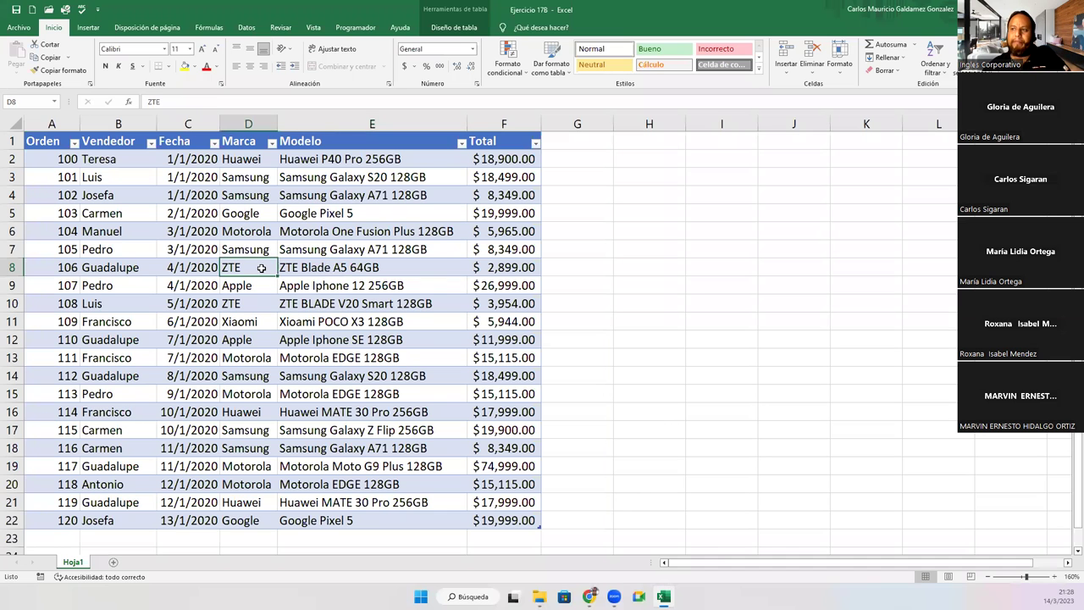
left_click(90, 28)
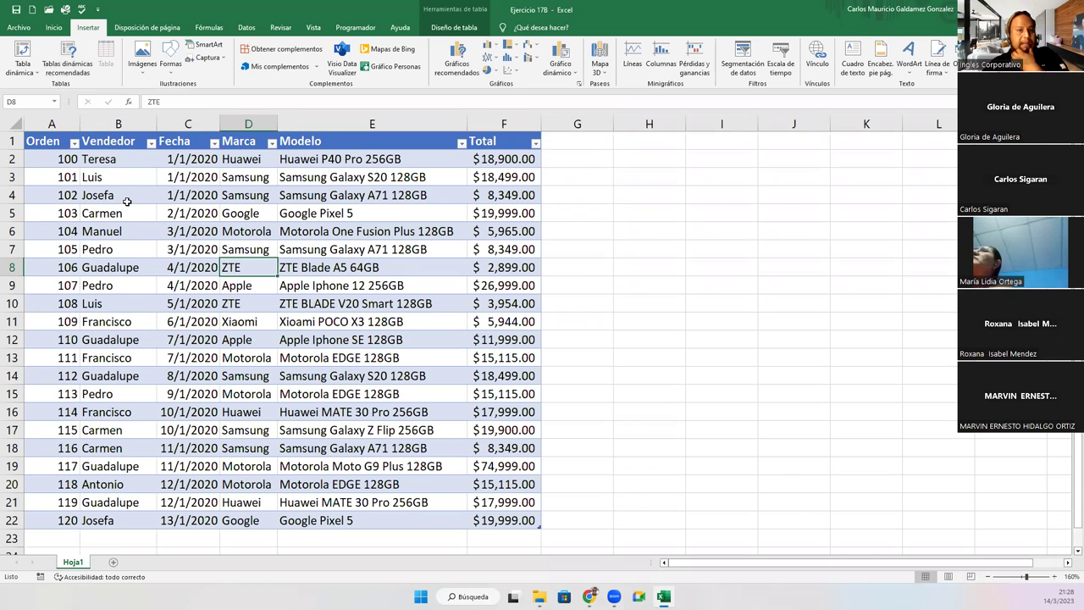
- Insert a PivotTable from Tabla1 on a new worksheet
left_click(13, 54)
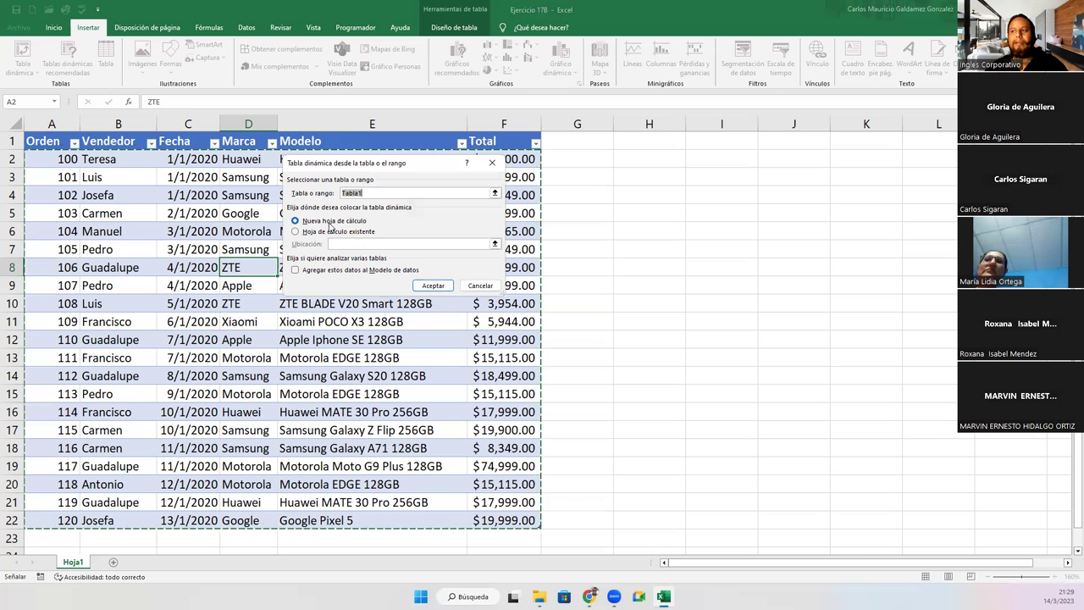
left_click(310, 221)
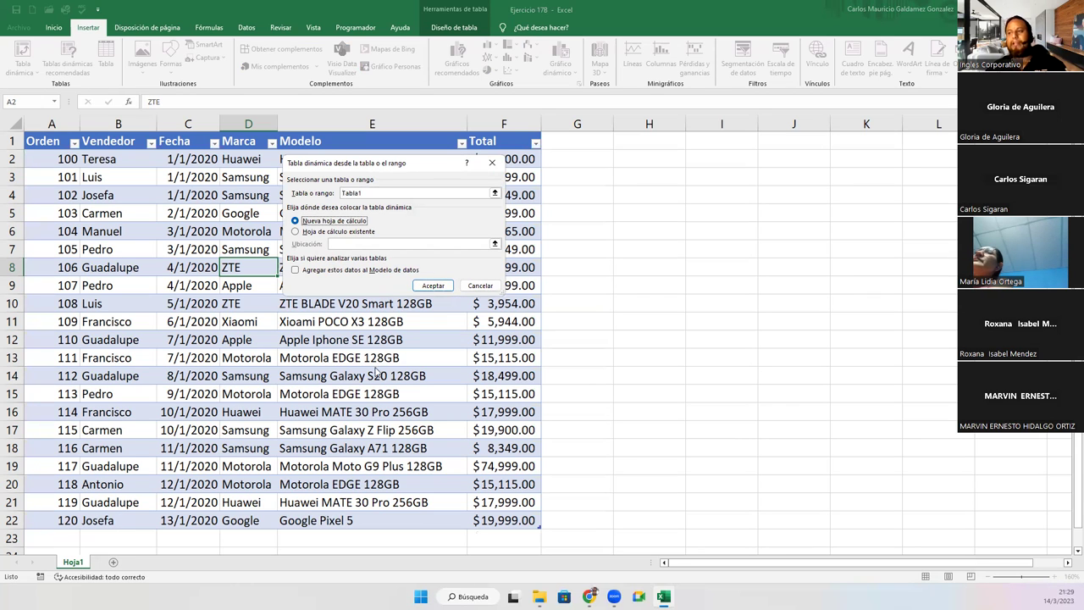
left_click(432, 285)
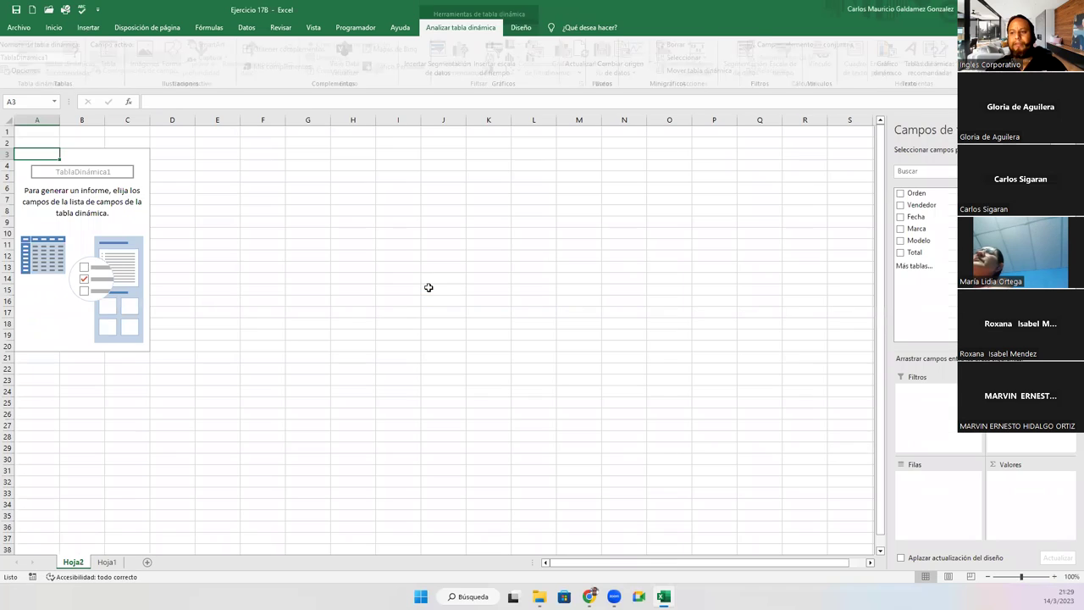
- Move the Hoja2 tab after Hoja1 and show its empty PivotTable field list
left_click(107, 563)
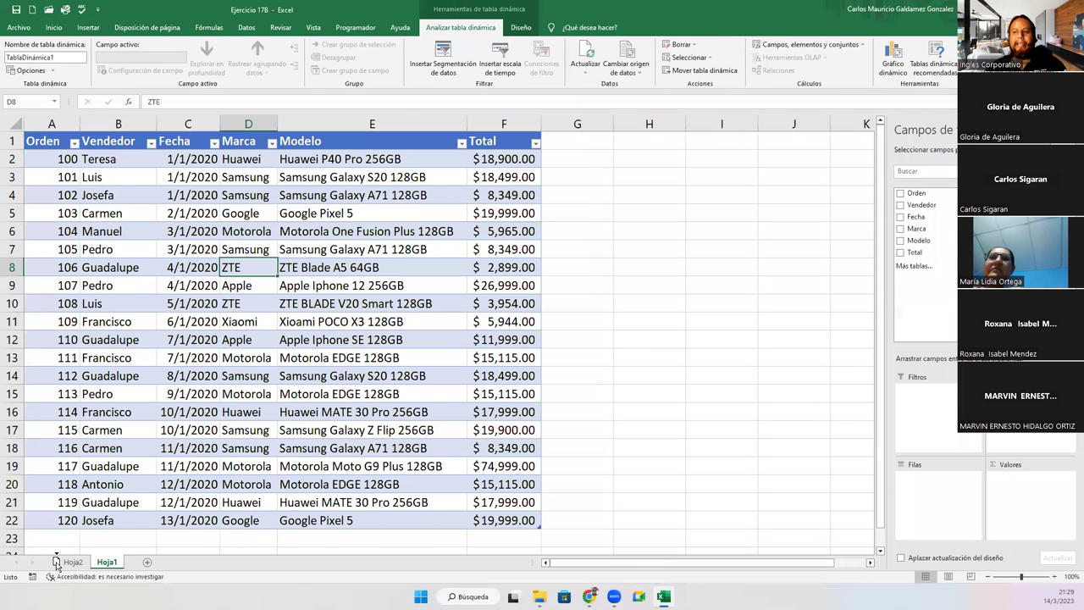
left_click_drag(56, 563, 56, 563)
left_click(108, 564)
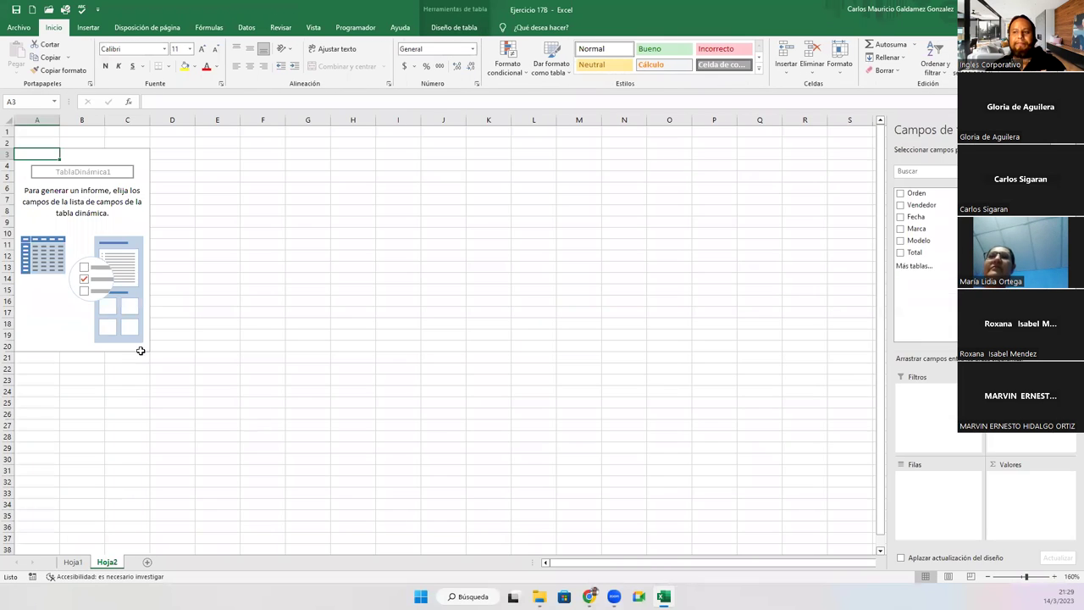
left_click(78, 230)
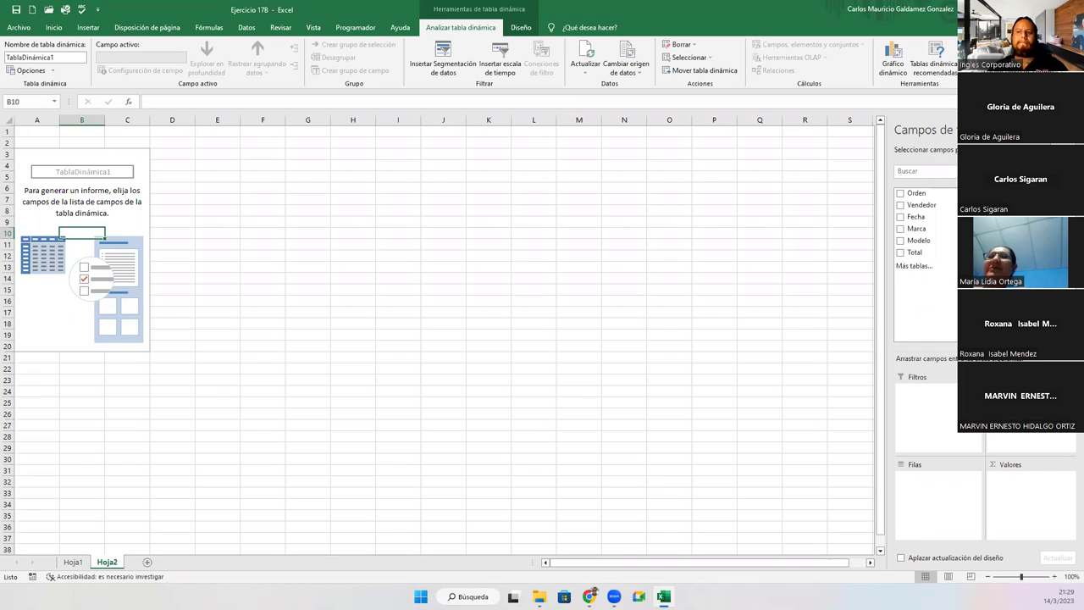
- Switch between Hoja1 and Hoja2, clicking in and out of the PivotTable to toggle its field list
left_click(74, 563)
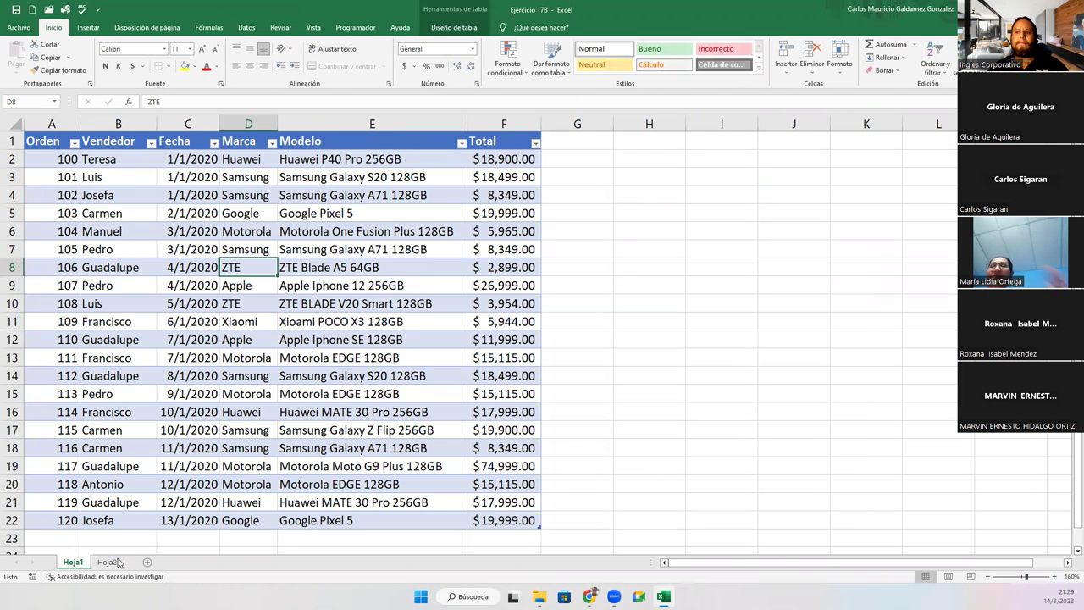
left_click(624, 229)
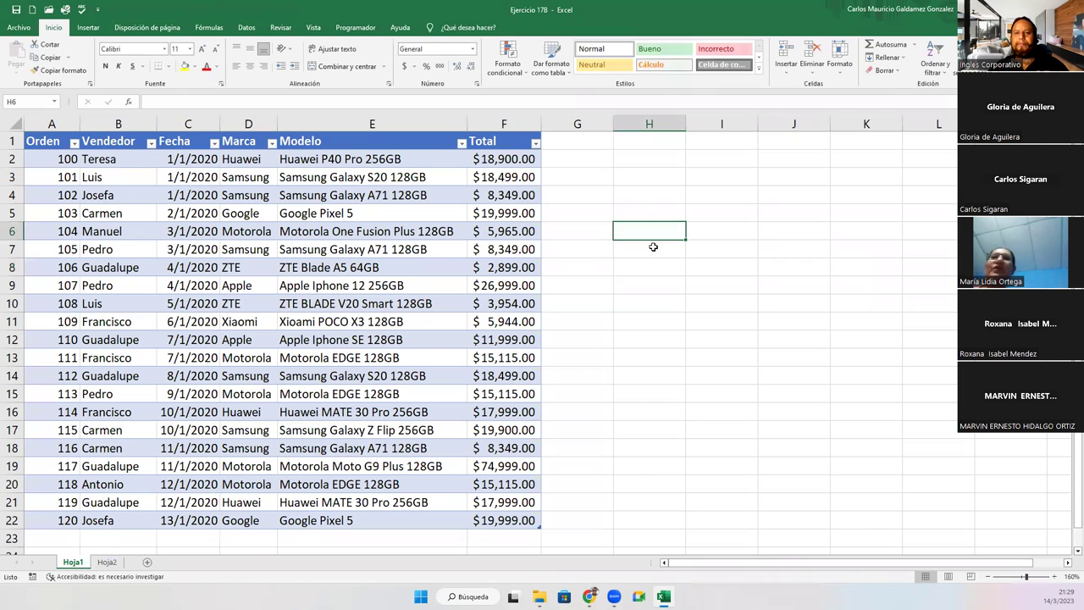
left_click(106, 562)
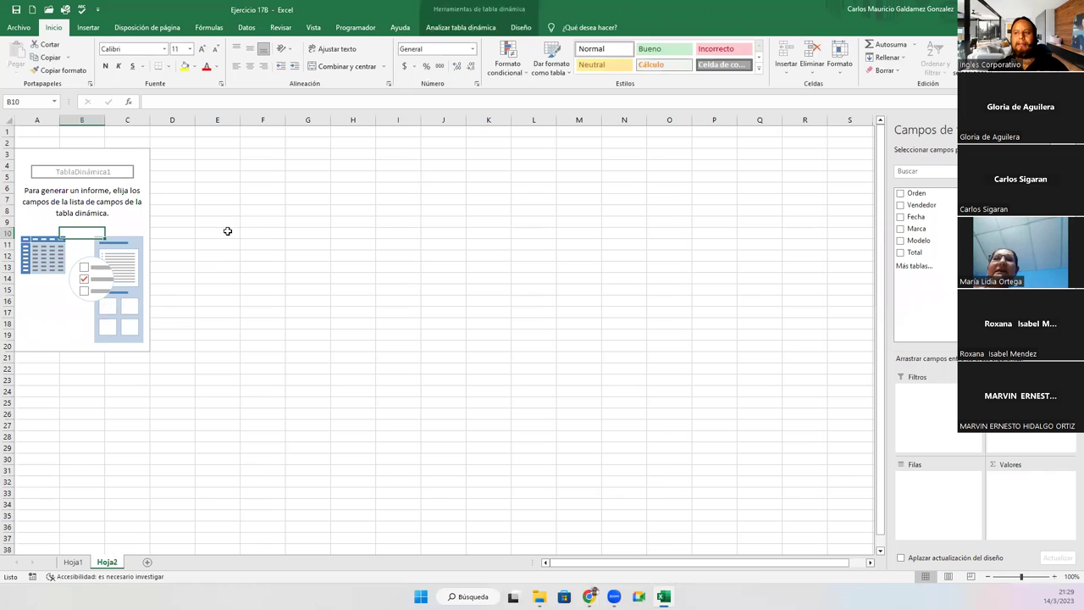
left_click(266, 226)
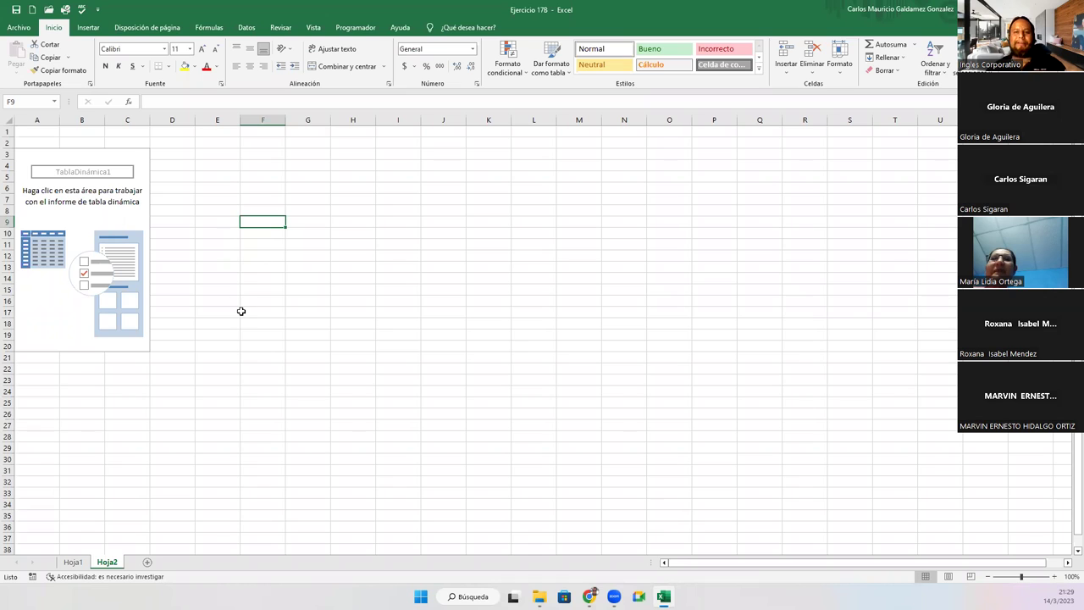
left_click(106, 151)
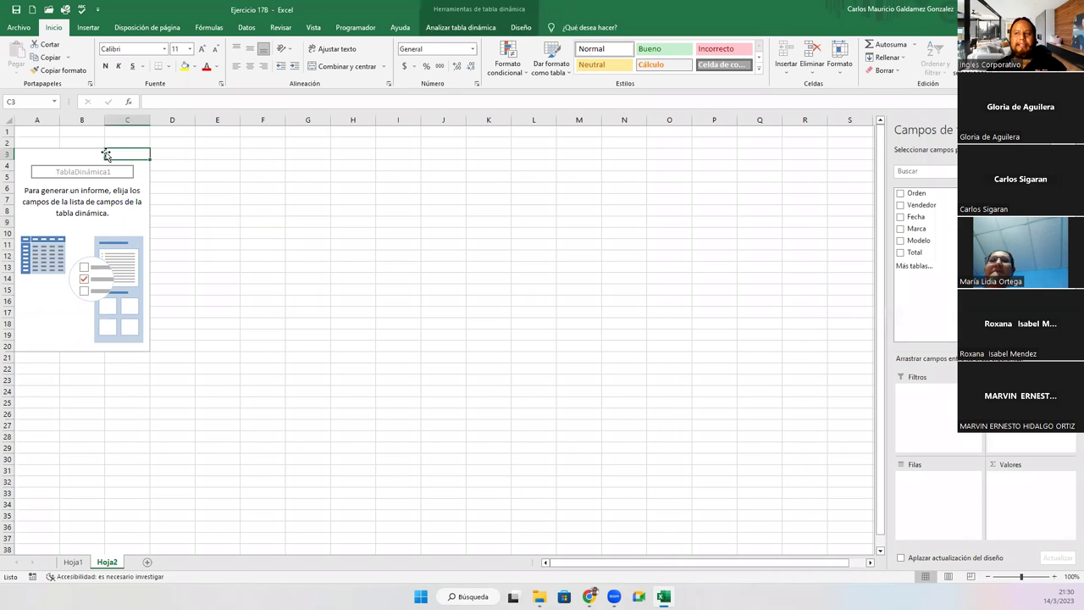
left_click_drag(38, 155, 107, 345)
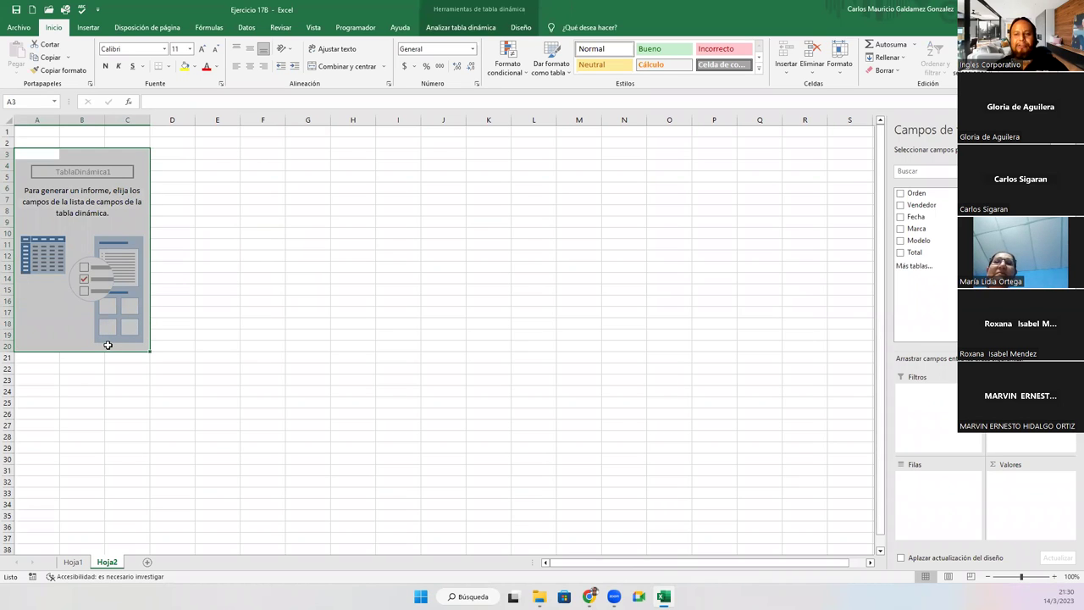
left_click(69, 209)
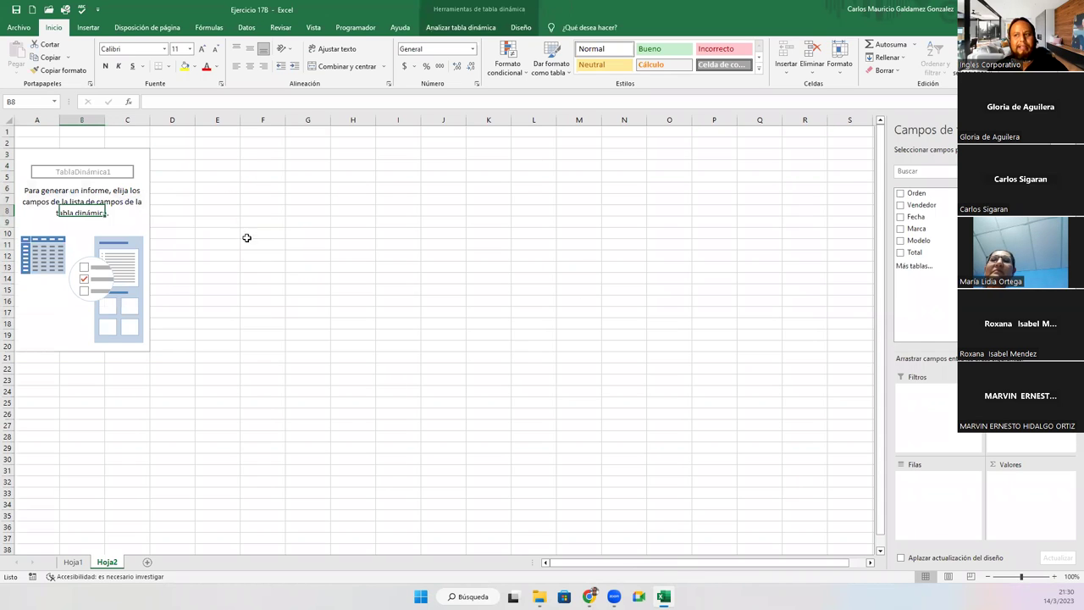
left_click(300, 228)
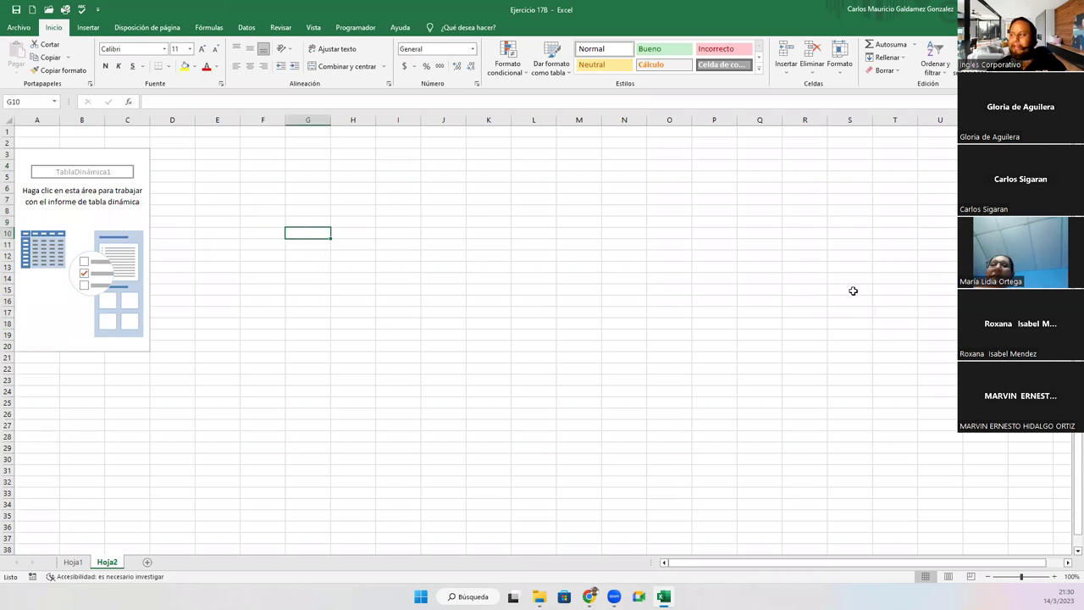
left_click(67, 196)
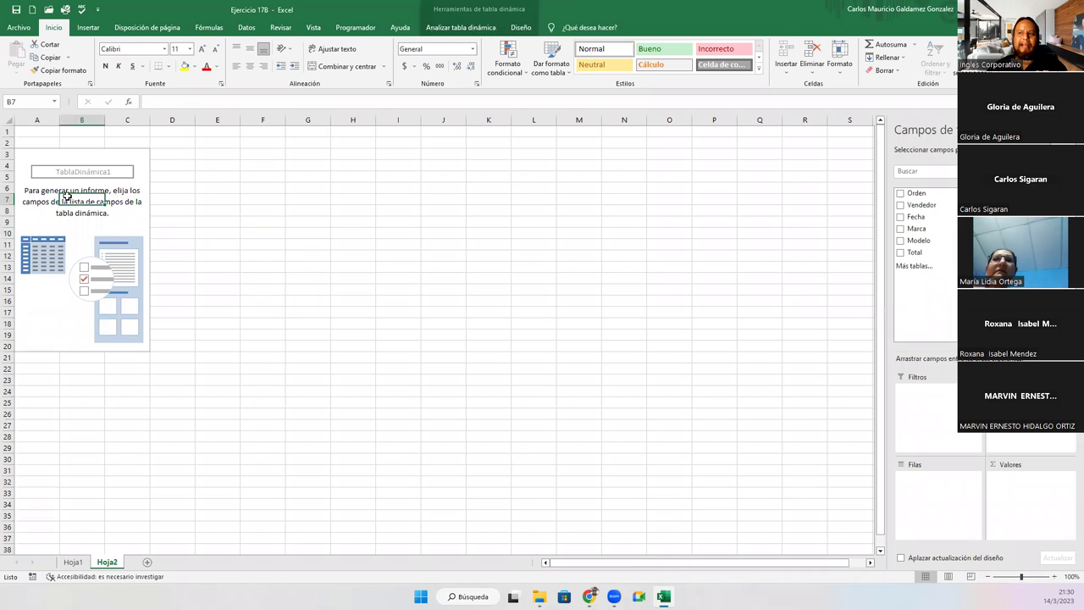
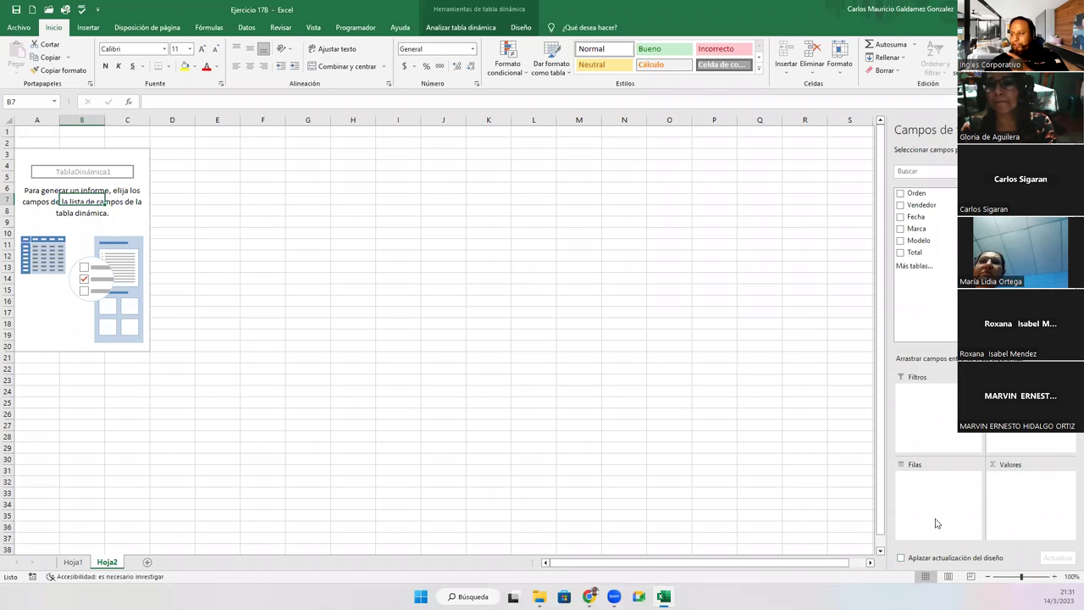
- Put Vendedor in rows, Marca in columns and Cuenta de Modelo in values, then select the Apple counts
left_click_drag(922, 205, 928, 490)
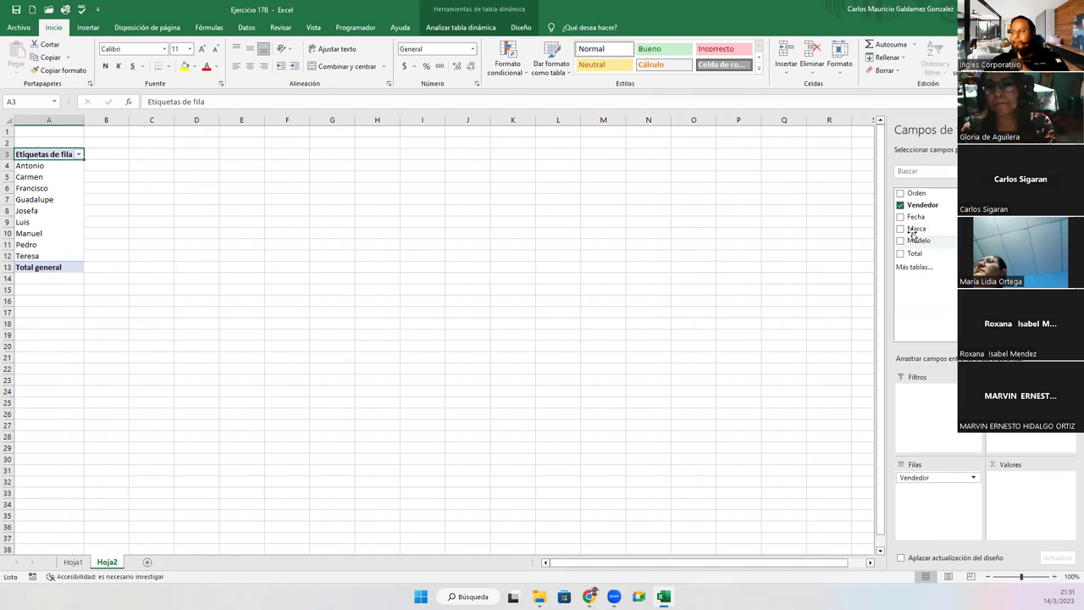
left_click(915, 230)
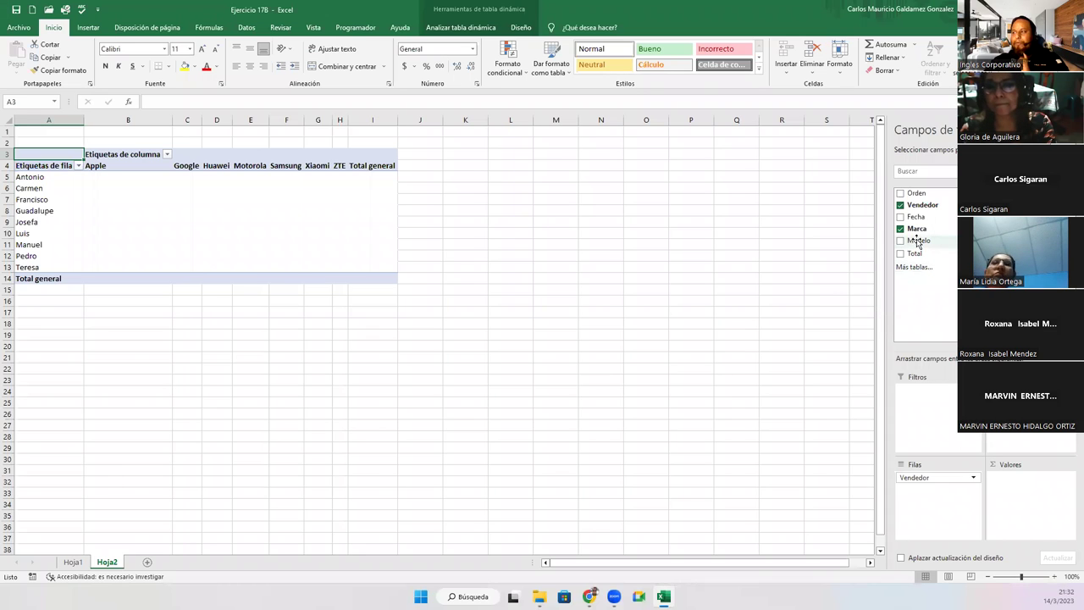
left_click_drag(918, 244, 1001, 486)
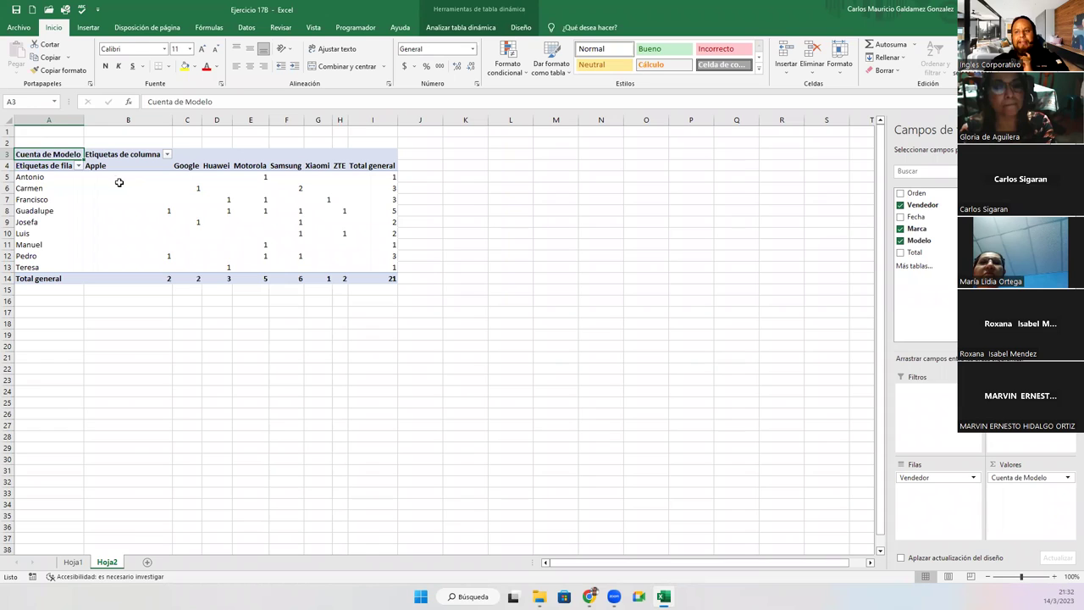
left_click_drag(120, 180, 121, 266)
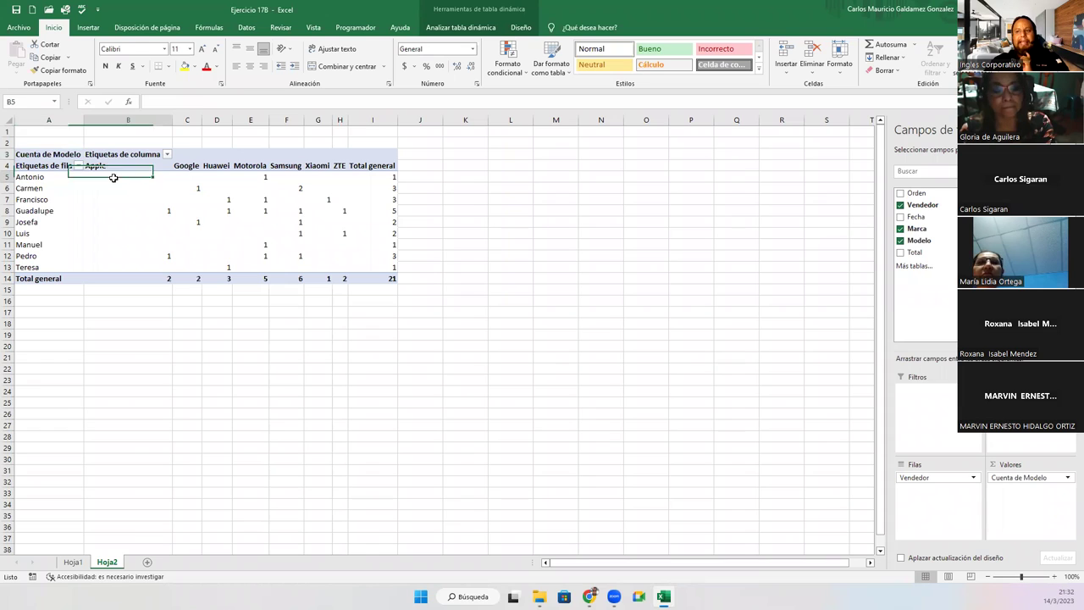
left_click(129, 278)
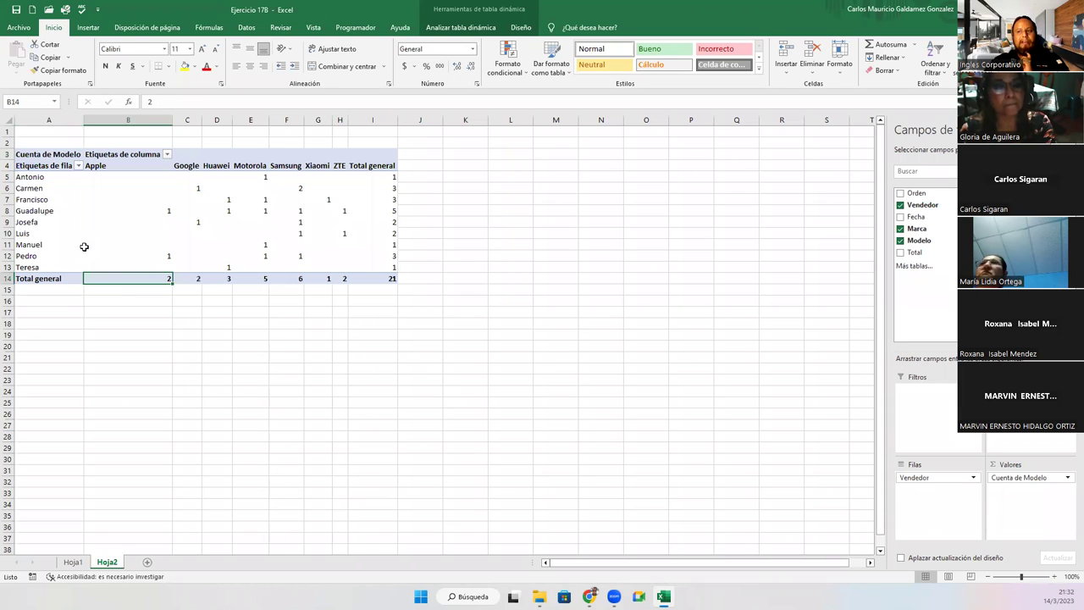
left_click(26, 210)
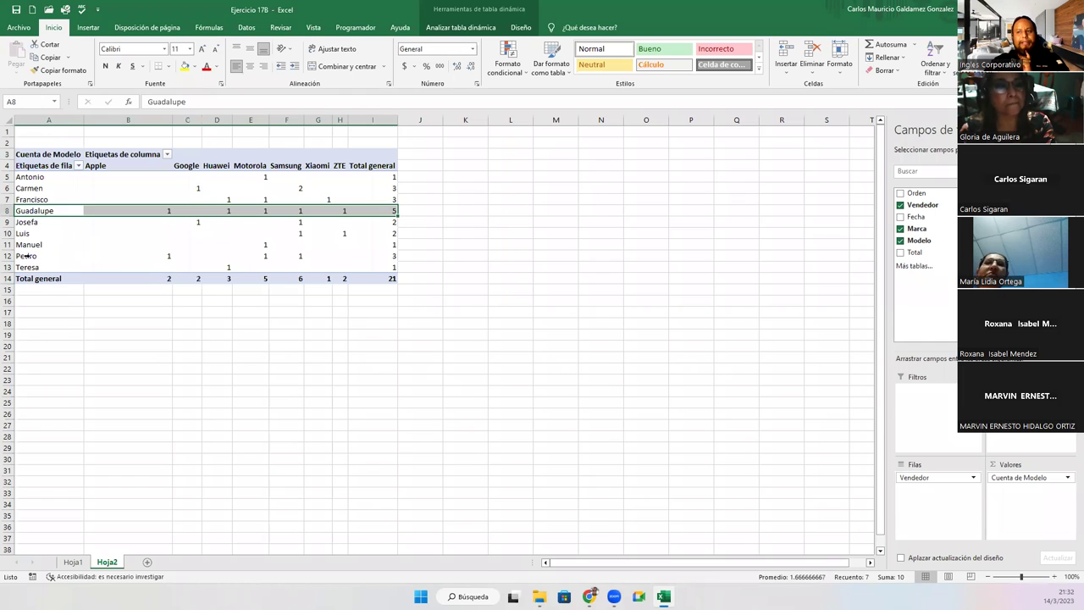
left_click(26, 256)
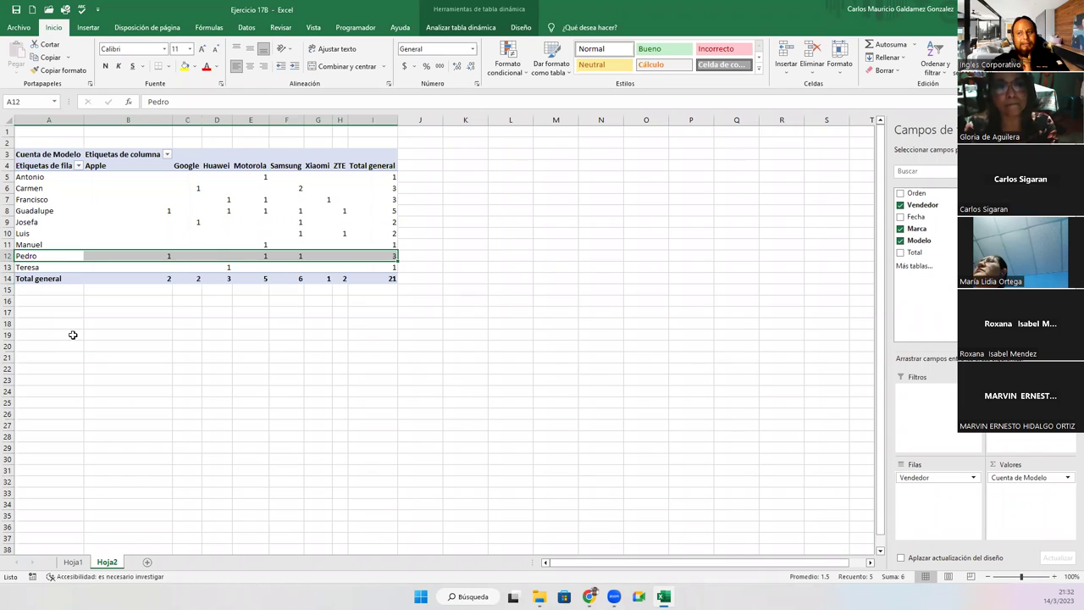
left_click(296, 187)
left_click(14, 187)
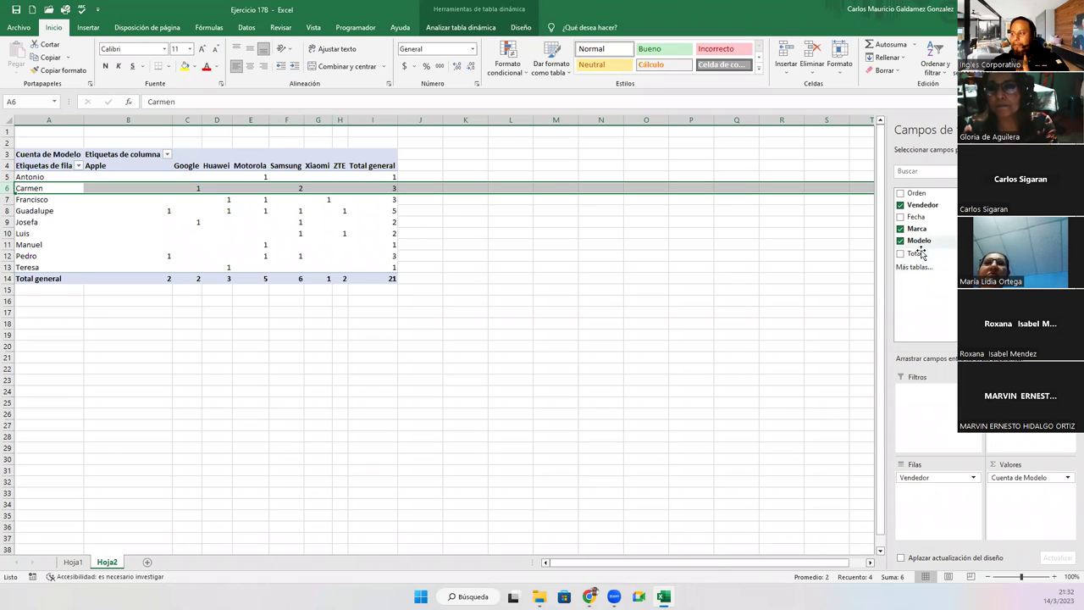
- Replace Cuenta de Modelo with Suma de Total and remove Marca and Modelo from the pivot
left_click_drag(1025, 479, 1024, 443)
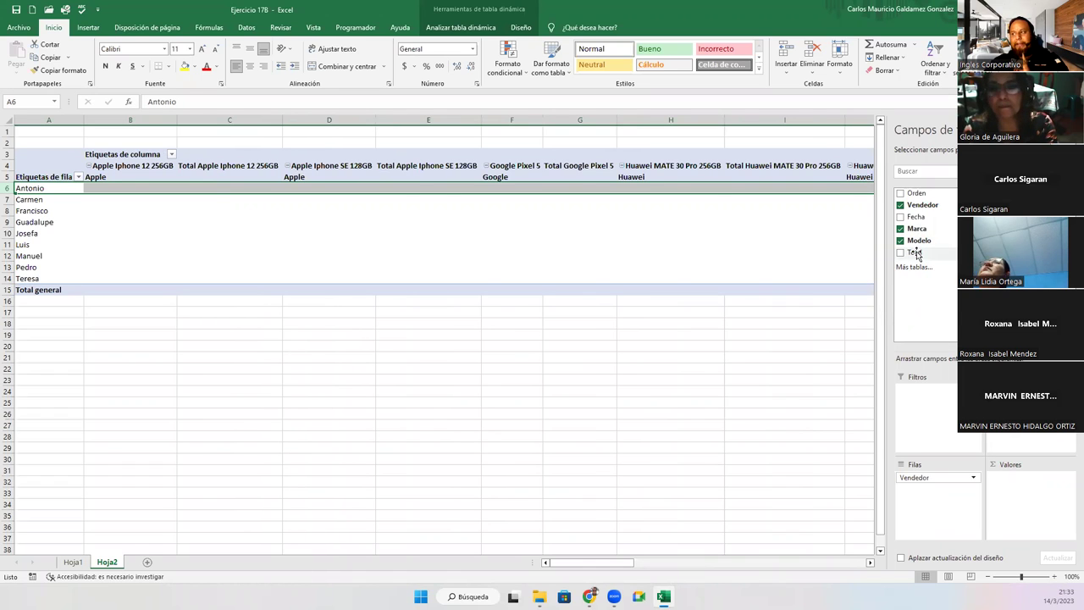
left_click_drag(916, 254, 1017, 486)
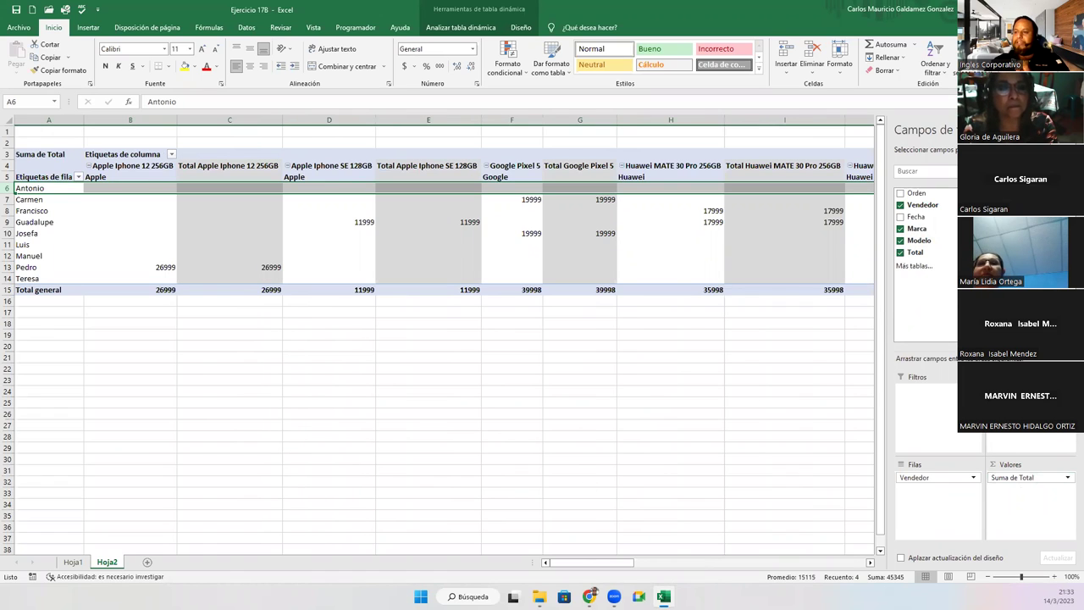
left_click_drag(583, 563, 707, 564)
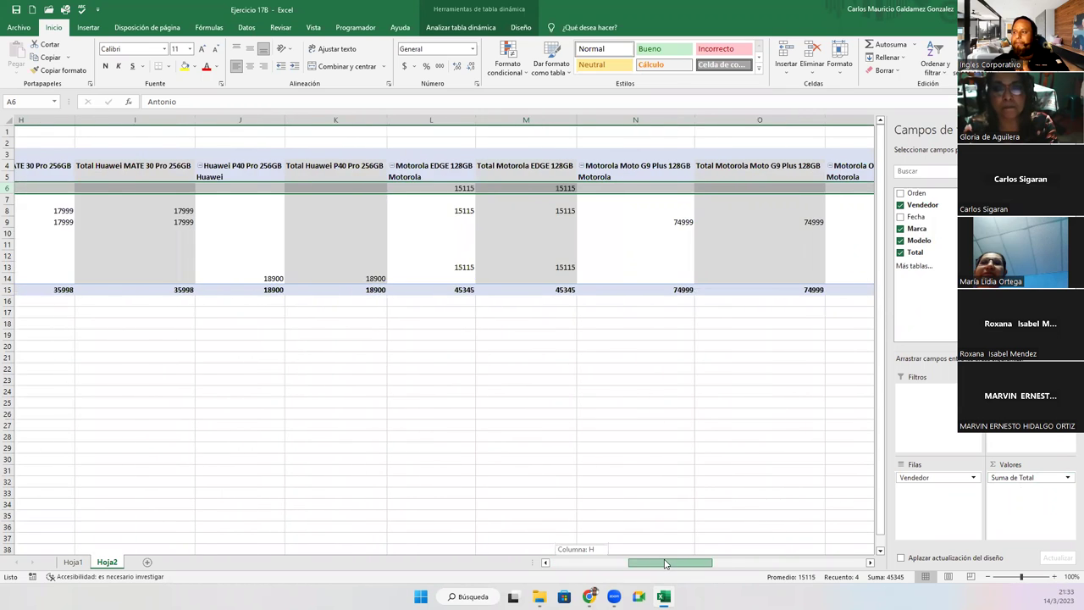
left_click_drag(707, 564, 546, 565)
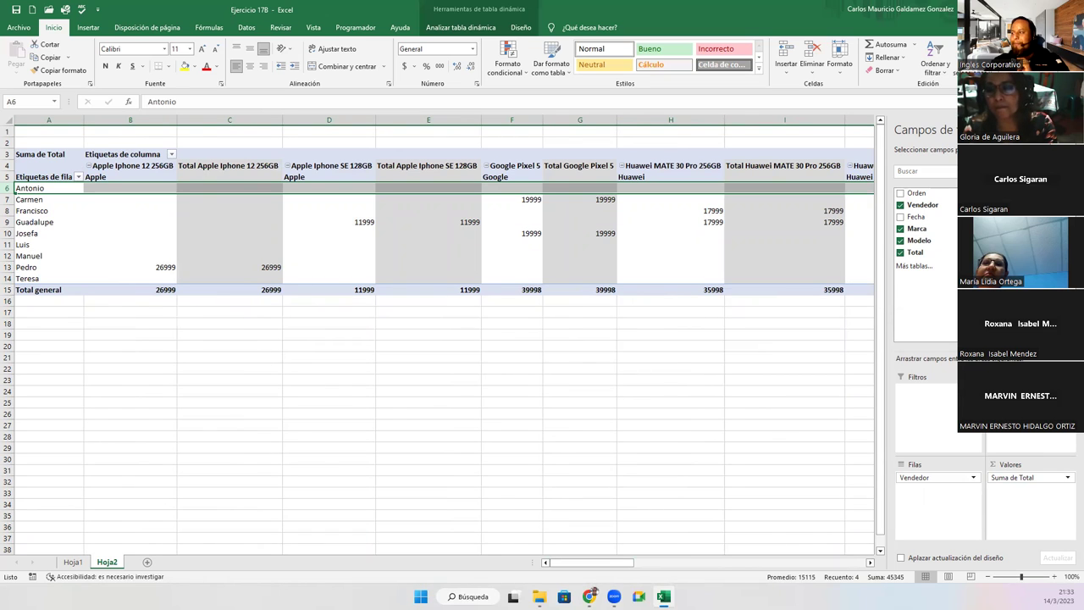
left_click(901, 229)
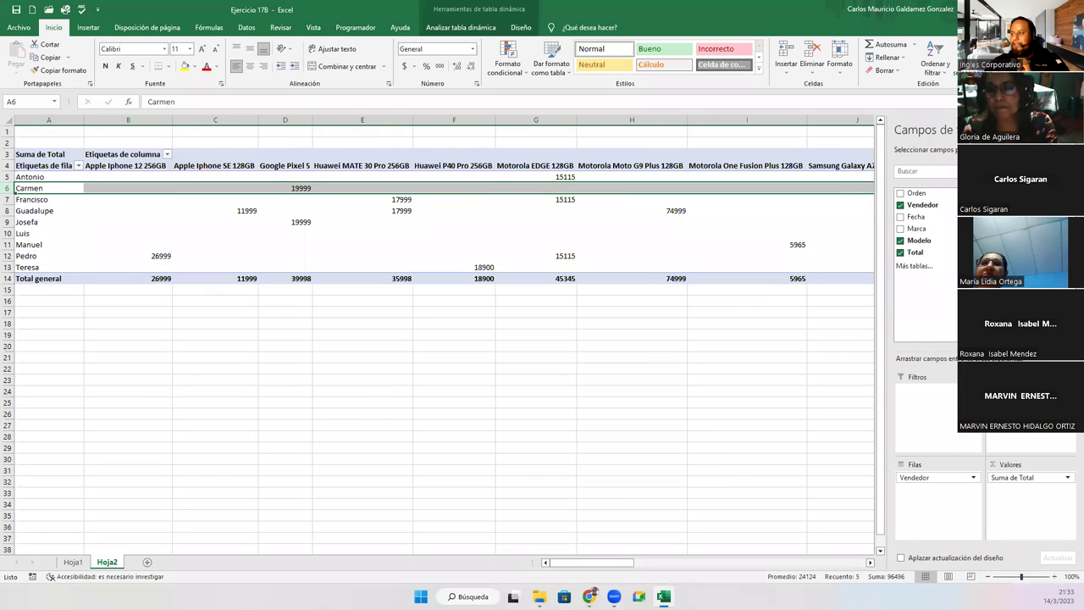
left_click(901, 241)
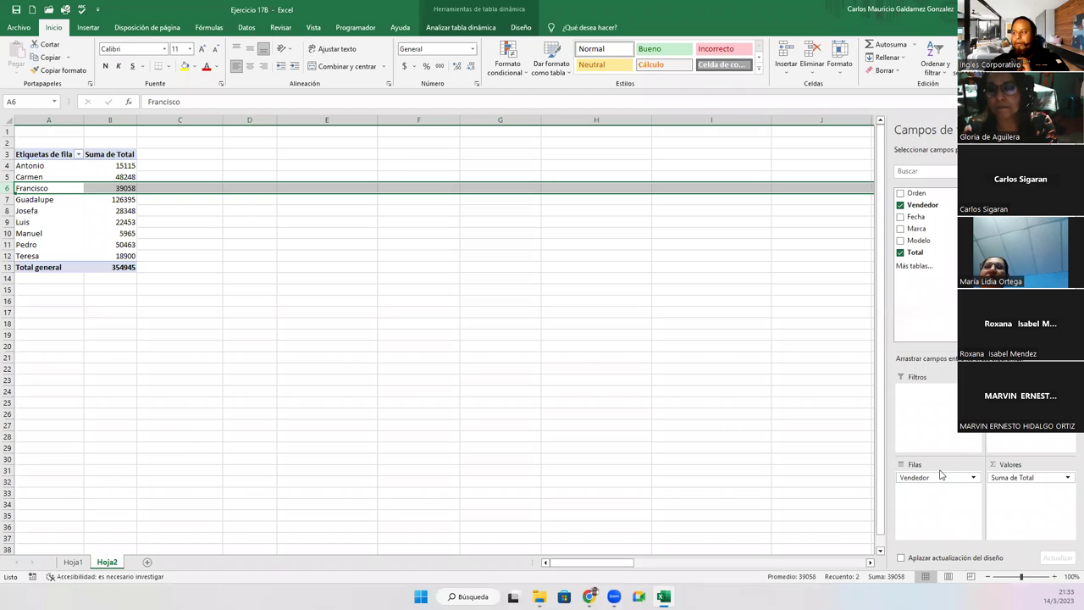
- Move Vendedor to the column area, review each seller's total, and add Marca as row labels
left_click_drag(940, 477, 1029, 415)
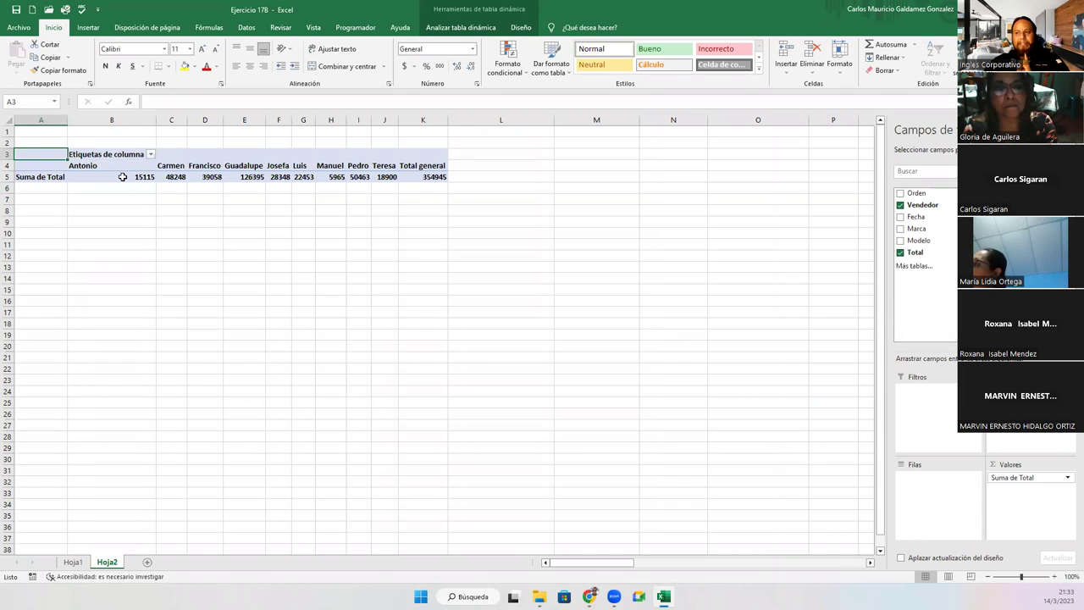
left_click(99, 166)
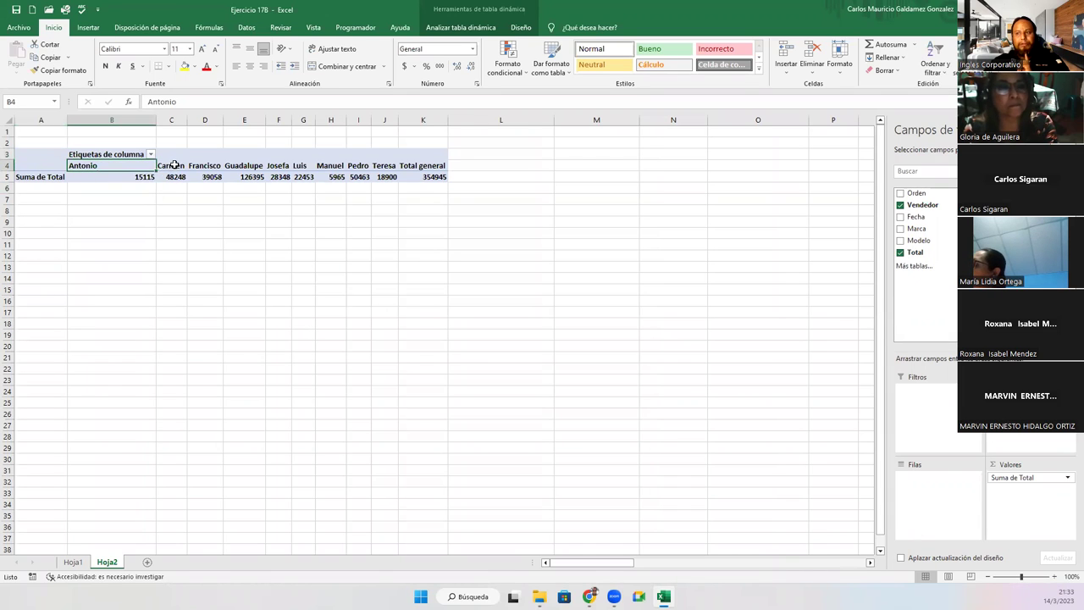
left_click(173, 165)
left_click(204, 165)
left_click(239, 161)
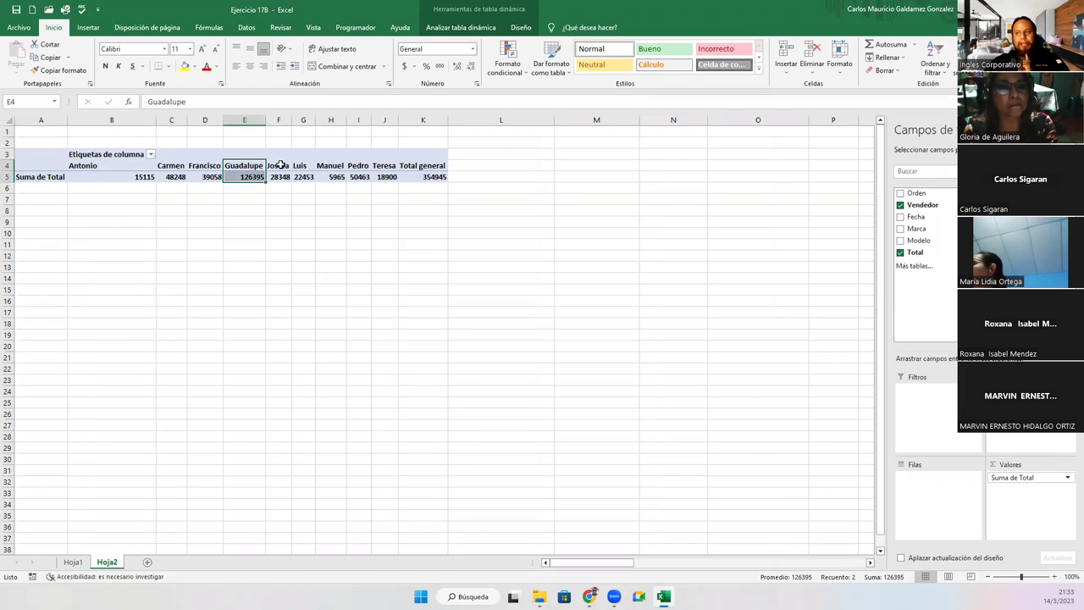
left_click(279, 165)
left_click(302, 165)
left_click(330, 165)
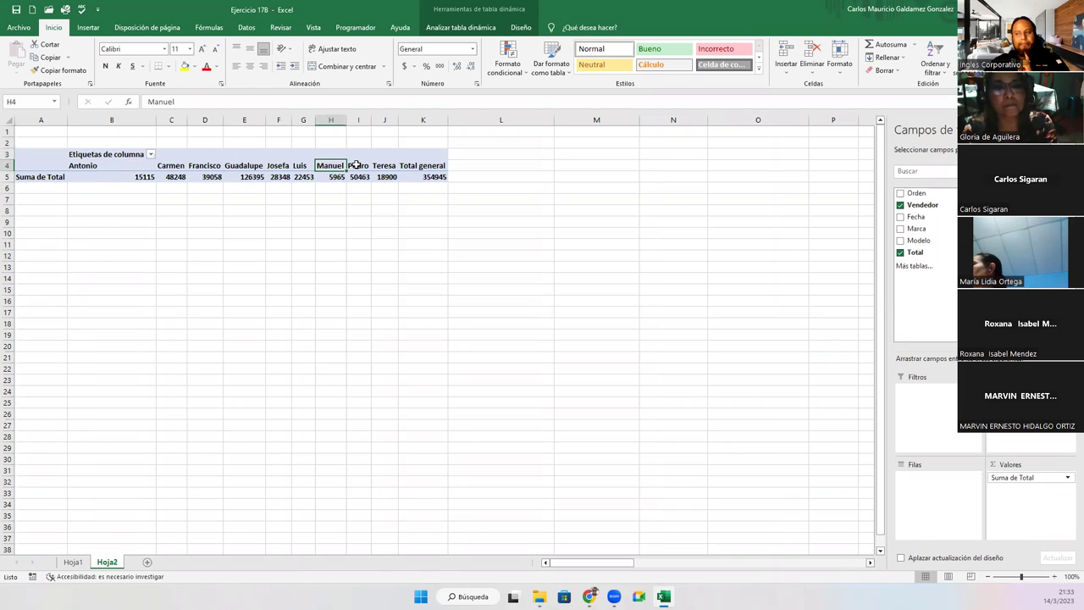
left_click(357, 166)
left_click(384, 165)
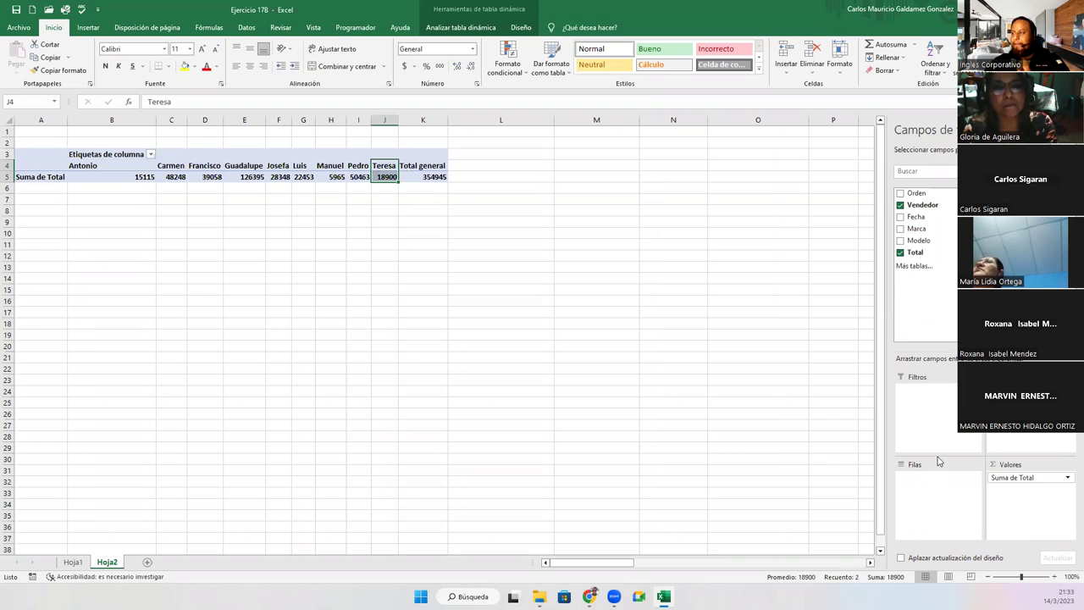
left_click_drag(918, 229, 926, 481)
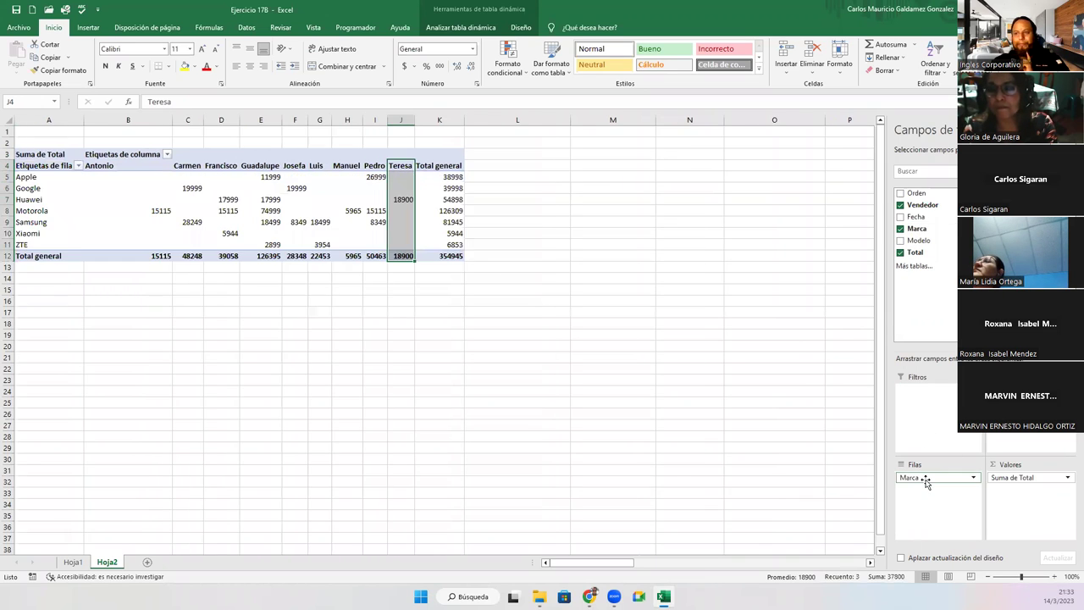
left_click(224, 200)
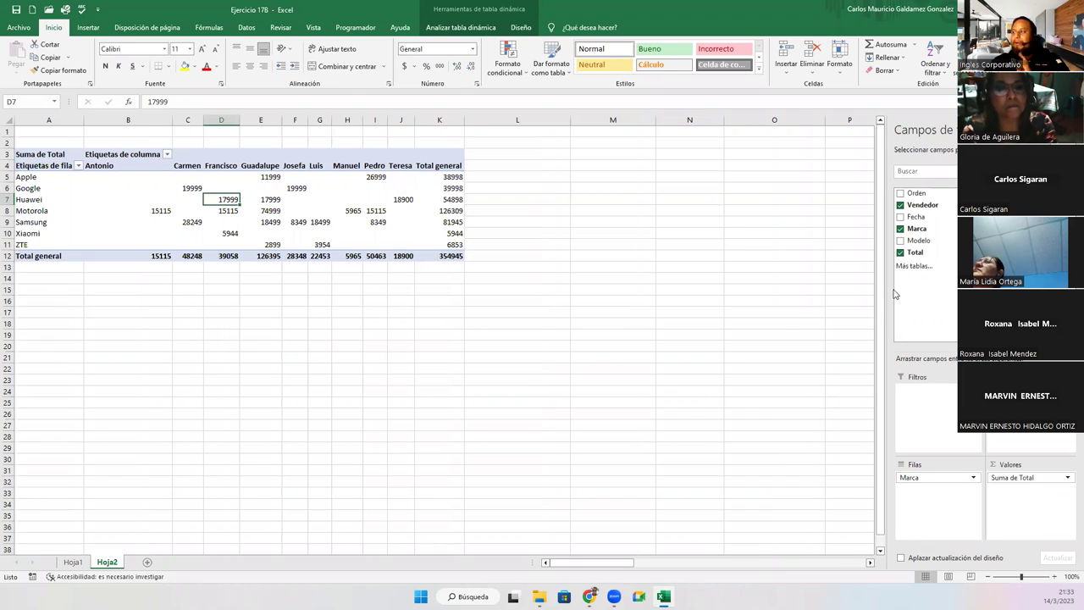
- Nest Modelo under Marca in the pivot rows and review the Apple model labels
left_click_drag(918, 240, 926, 307)
left_click_drag(928, 497, 927, 495)
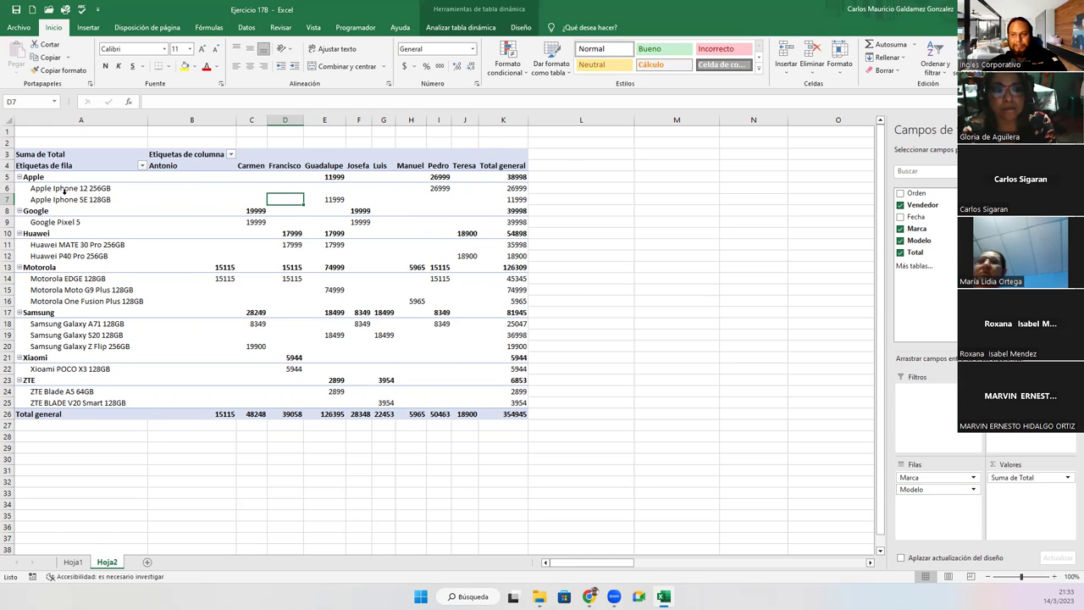
left_click(38, 176)
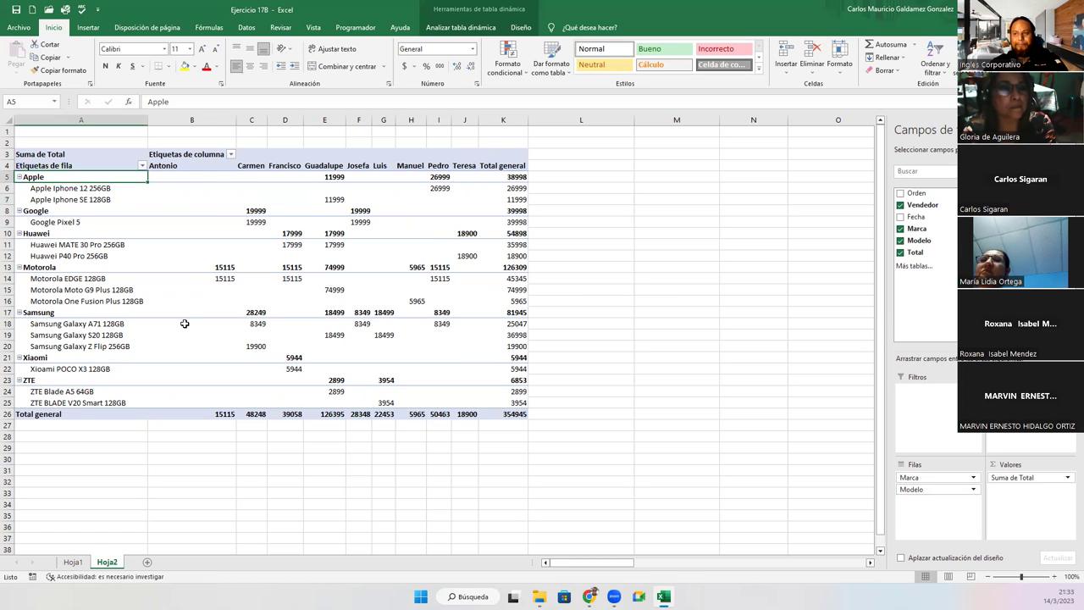
left_click_drag(64, 189, 65, 200)
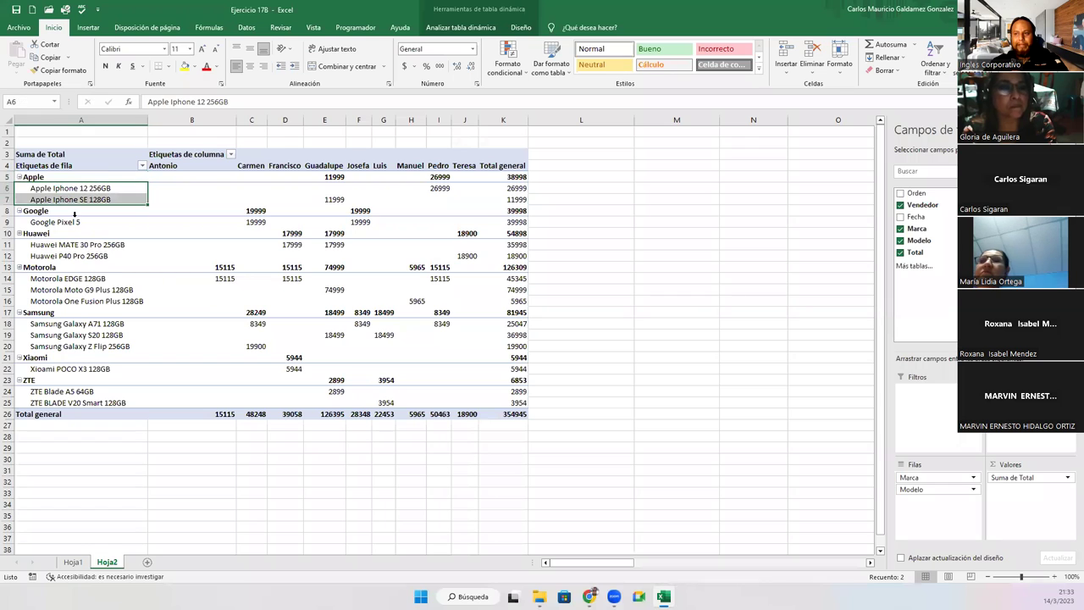
left_click_drag(77, 244, 78, 348)
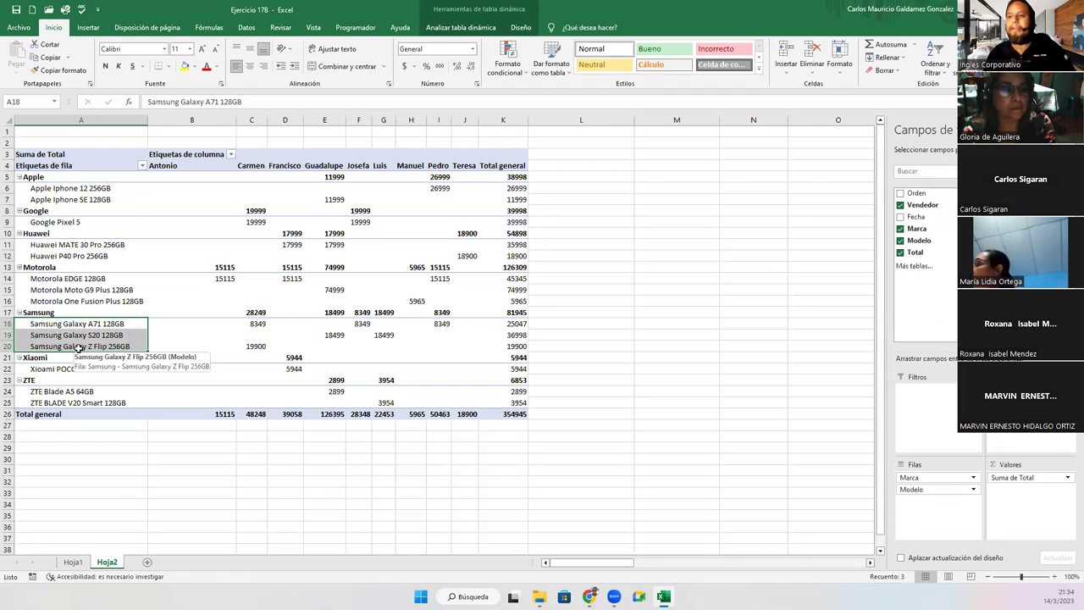
- Check the remaining brands' model labels, then add Fecha as a report filter
left_click(76, 371)
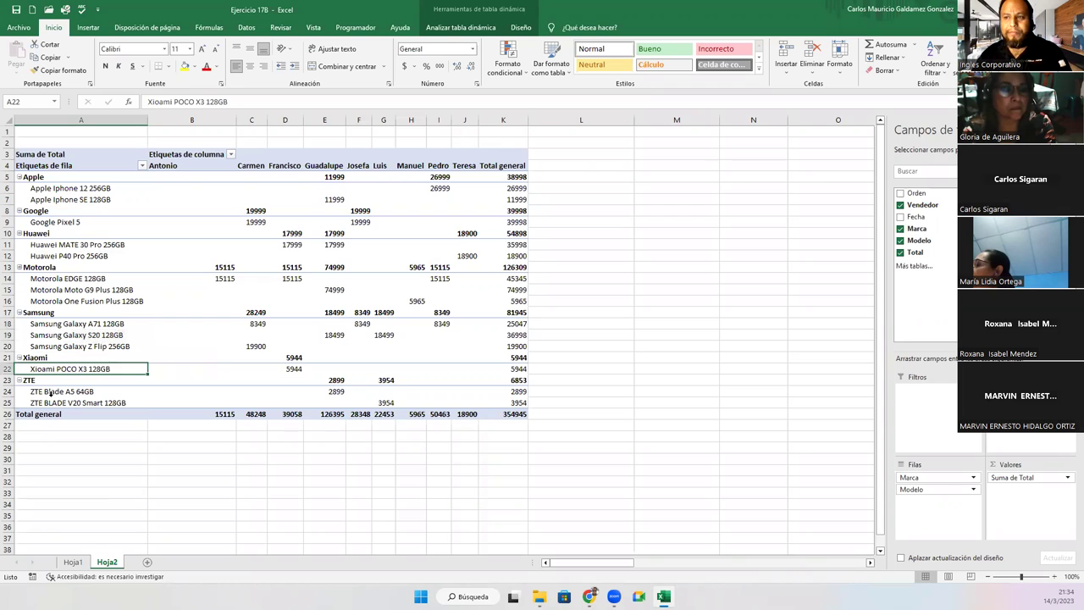
left_click_drag(50, 394, 53, 404)
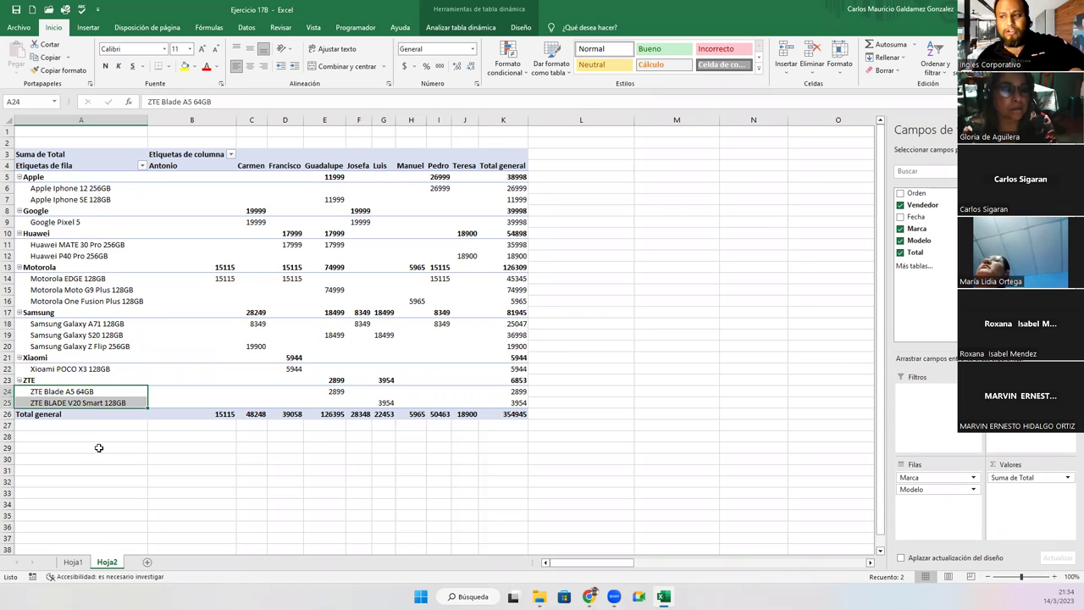
left_click(132, 247)
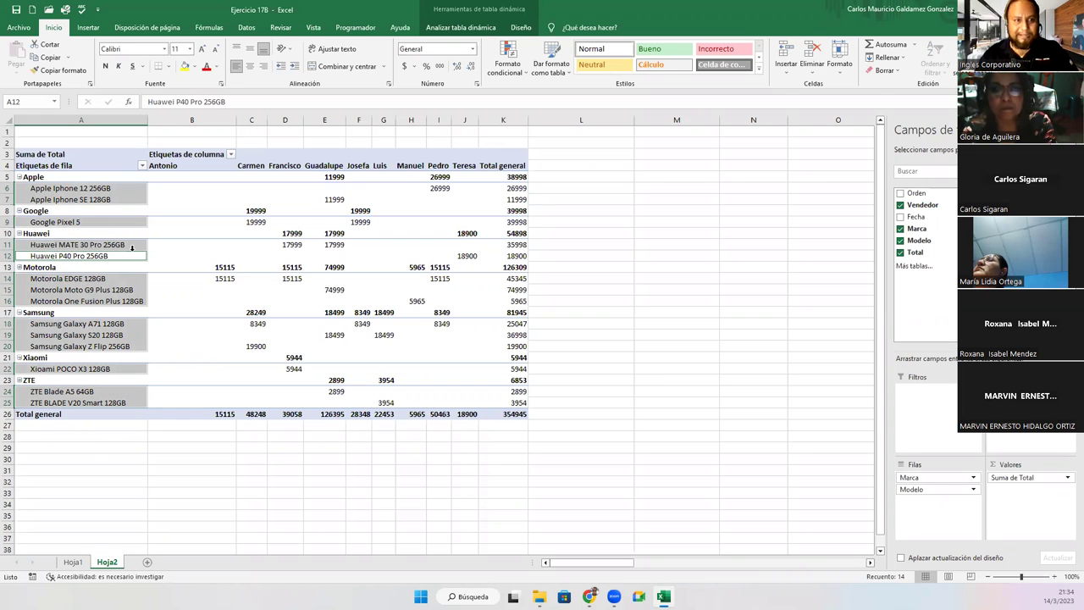
left_click(180, 268)
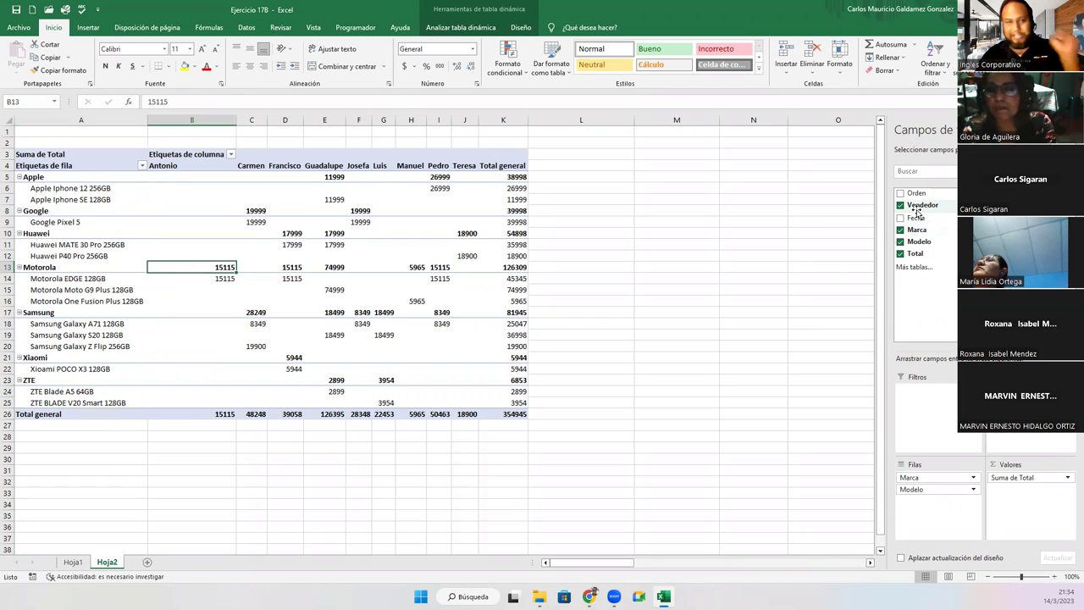
left_click_drag(916, 216, 947, 400)
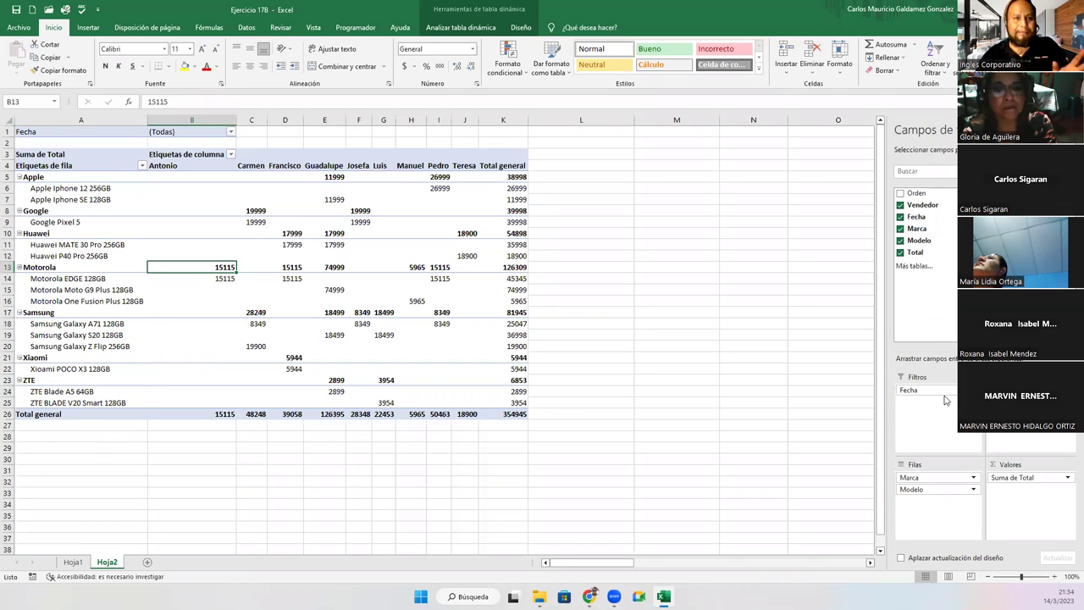
mouse_move(191, 176)
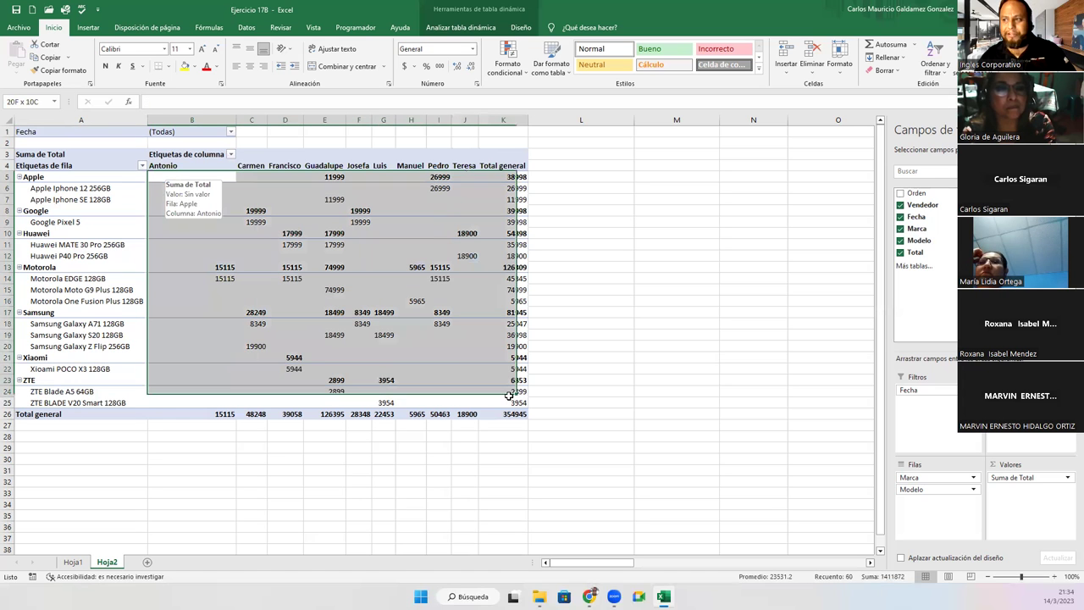
- Format all pivot sales values as Contabilidad accounting currency, giving a $354,945.00 grand total
left_click_drag(170, 176, 518, 413)
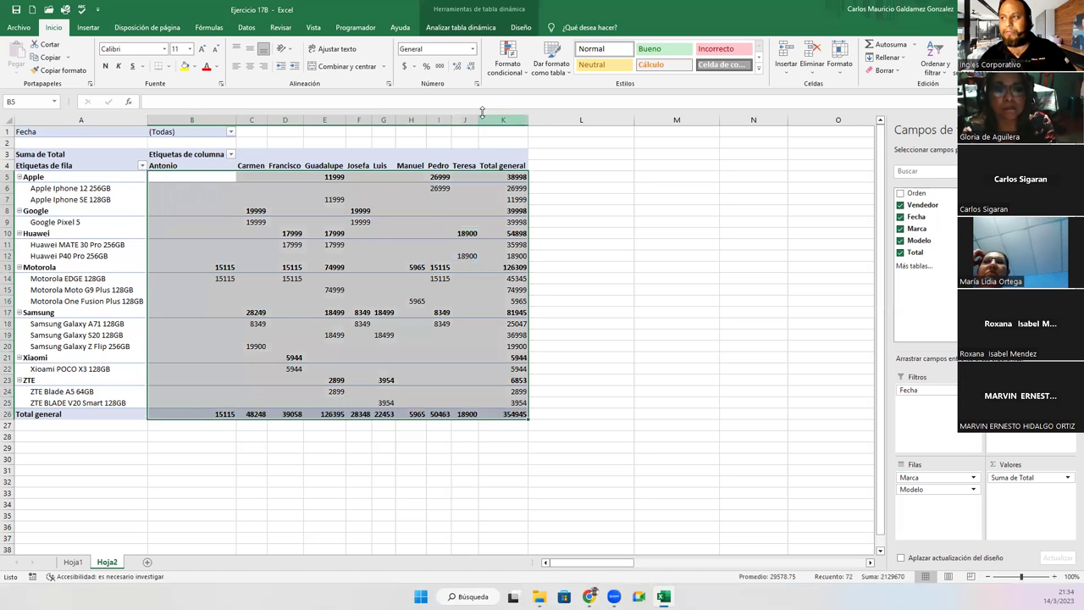
left_click(405, 66)
left_click(348, 283)
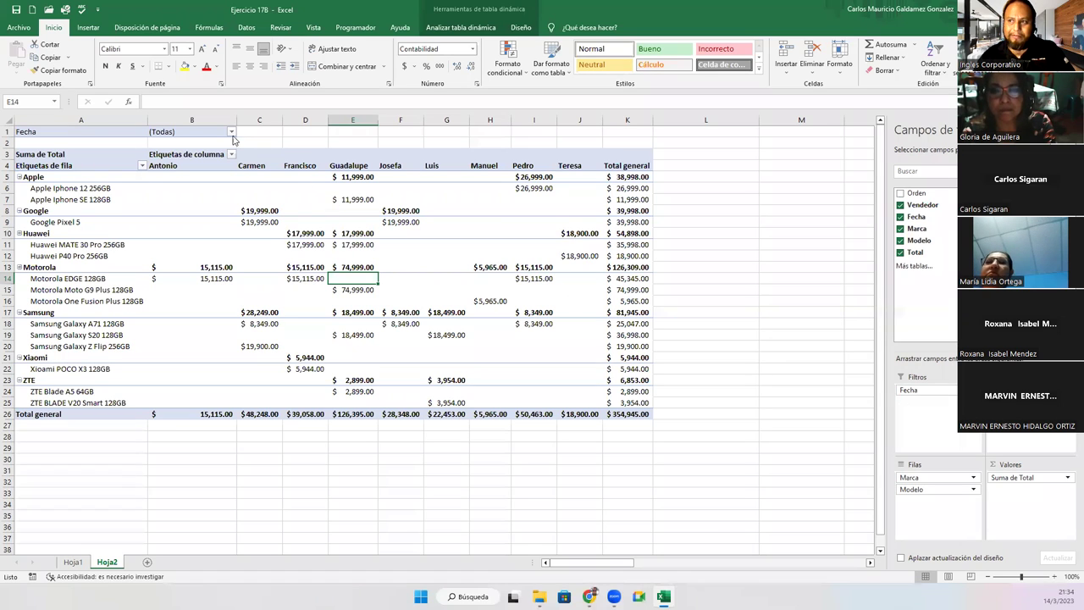
left_click(89, 132)
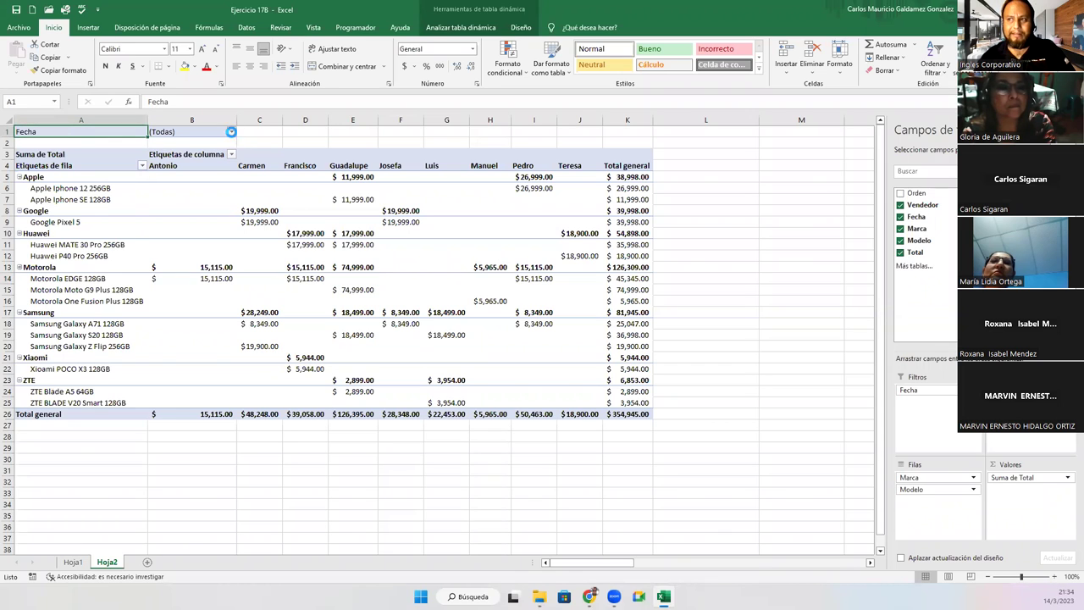
- Filter the pivot's Fecha field to show only 1/1/2020
left_click(230, 132)
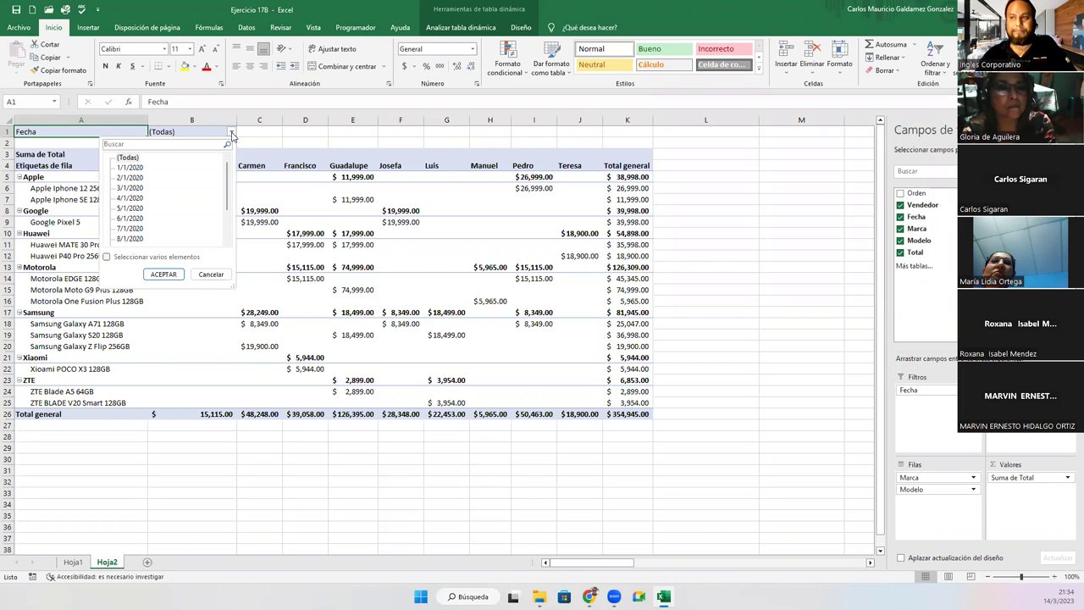
mouse_move(227, 188)
left_mouse_down()
mouse_move(227, 246)
mouse_move(227, 178)
left_mouse_up()
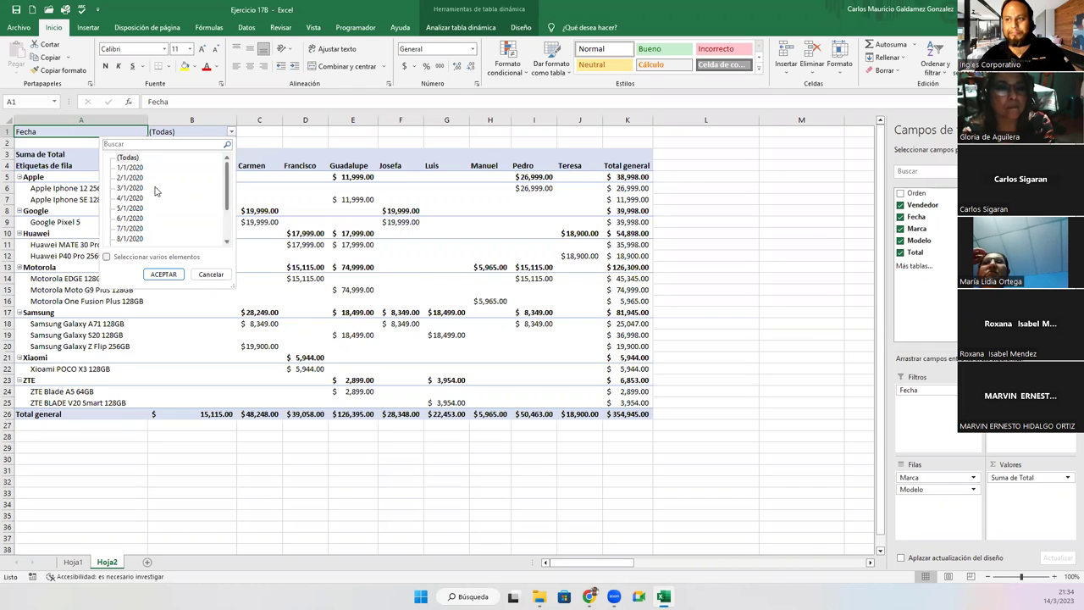
left_click(134, 169)
left_click(166, 278)
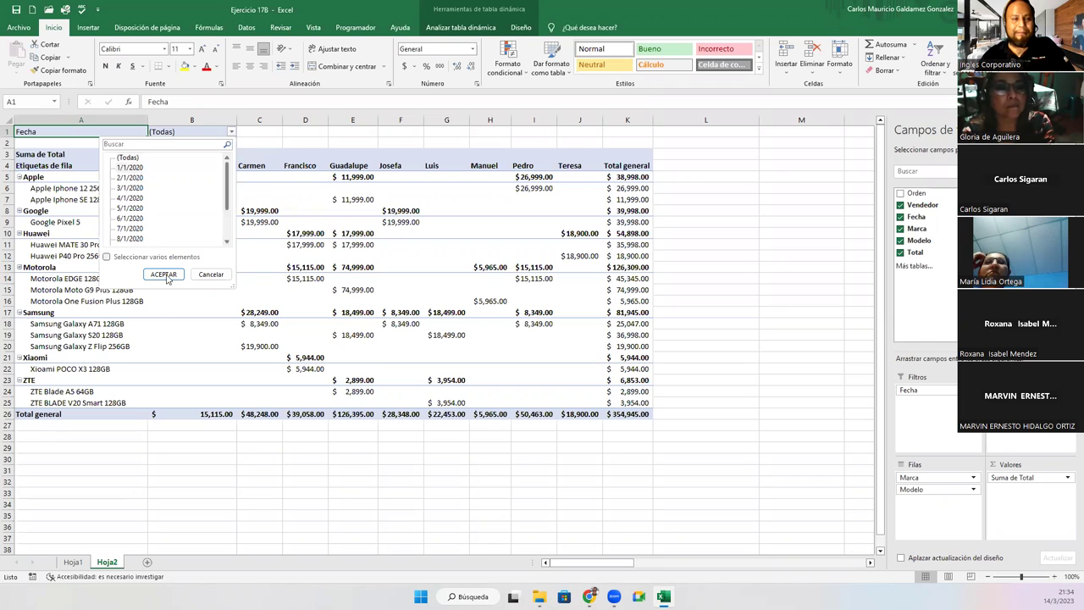
left_click(163, 274)
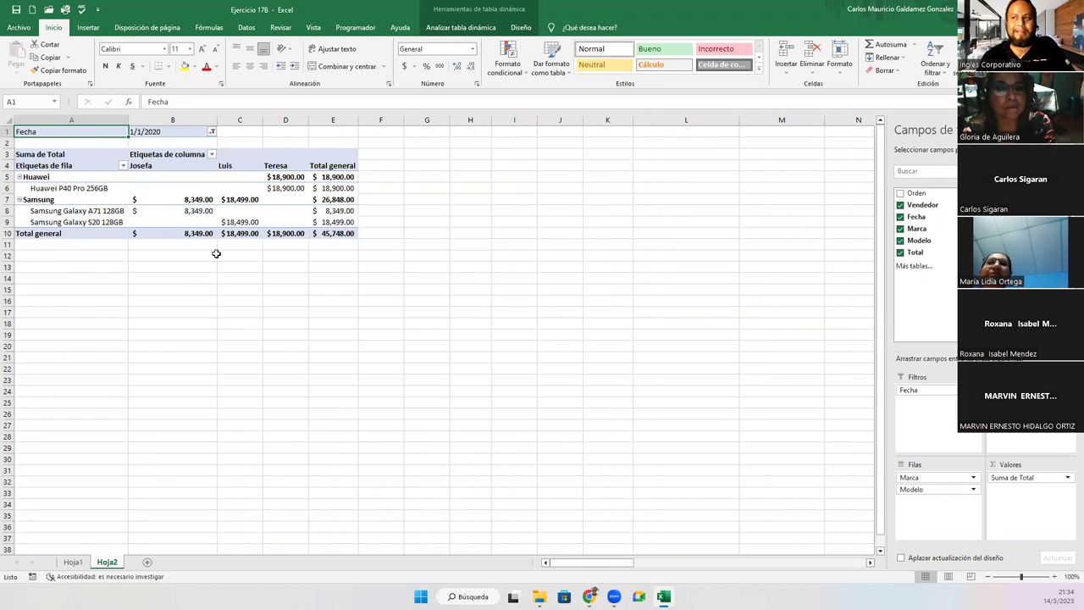
- Change the Fecha filter to show only 13/1/2020
left_click(208, 133)
scroll(167, 210, "down", 2)
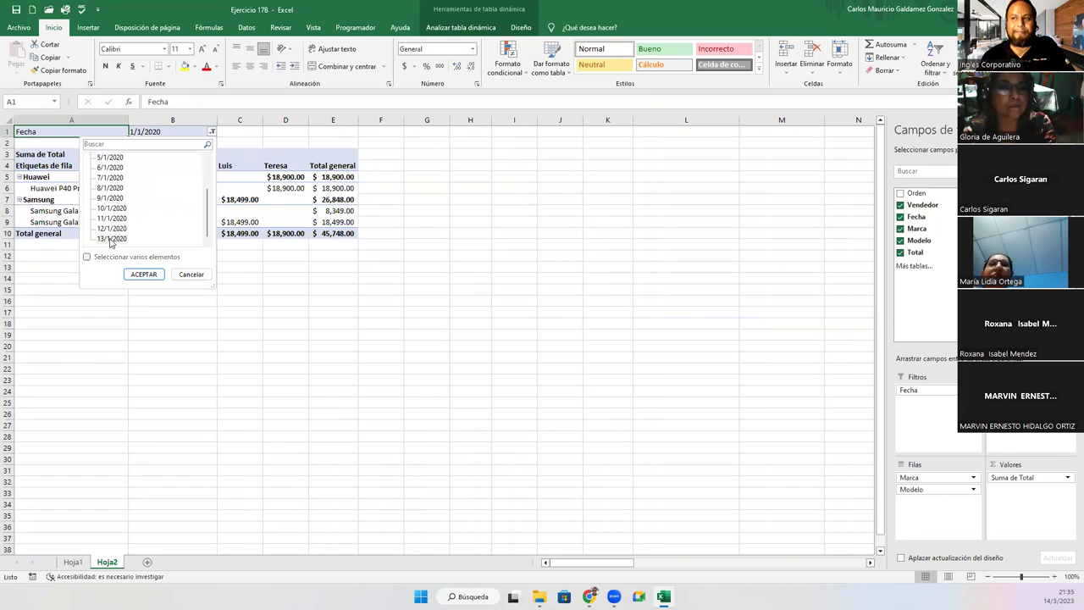
left_click(144, 274)
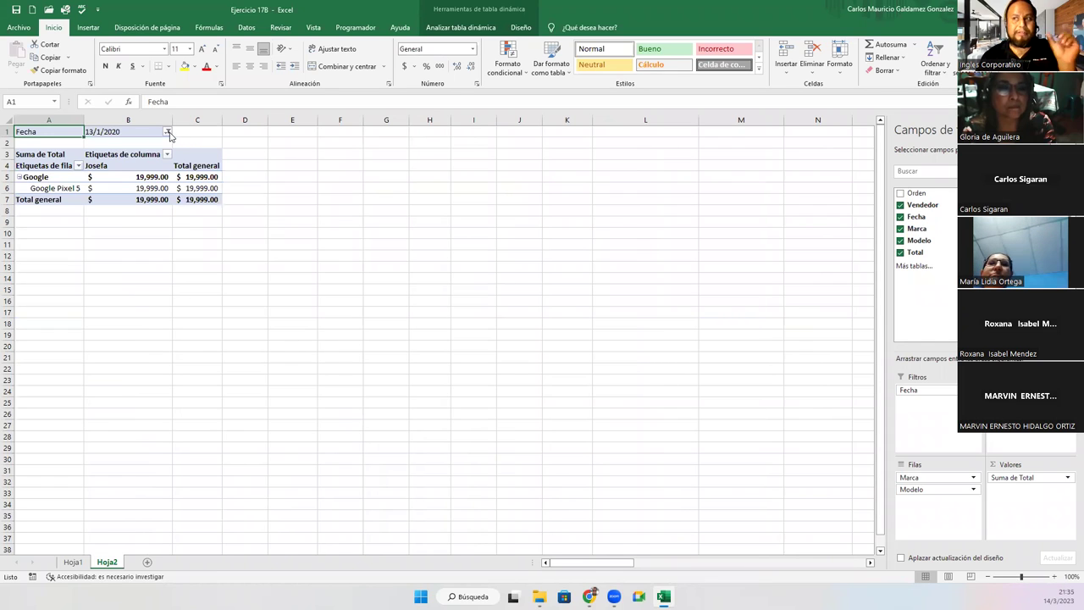
- Enable multiple selection and filter Fecha to 1/1/2020 through 5/1/2020
left_click(169, 133)
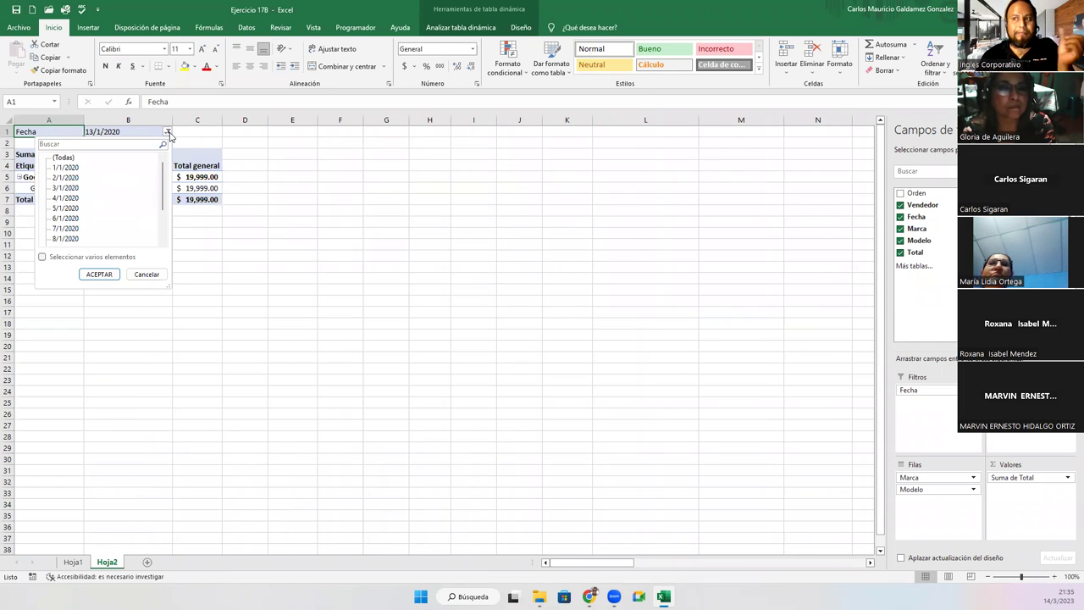
left_click(72, 260)
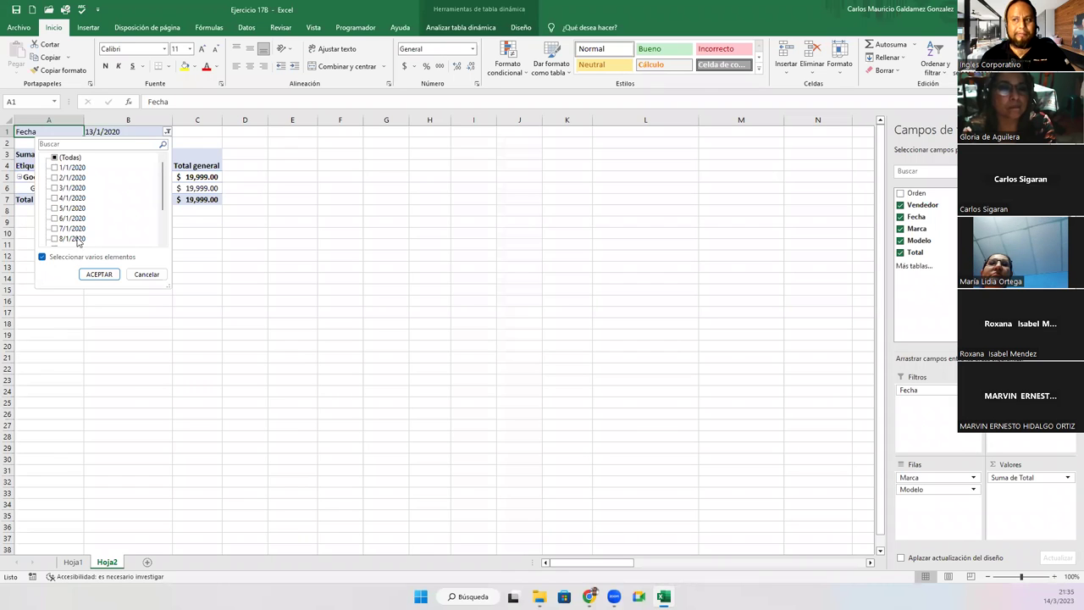
left_click(55, 160)
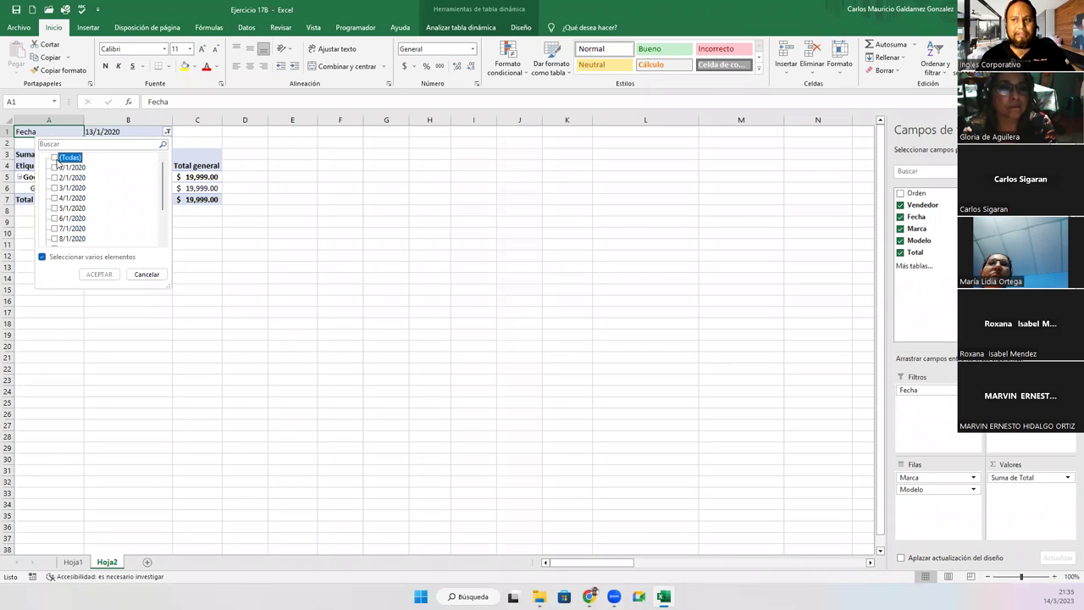
left_click(55, 167)
left_click(54, 178)
left_click(54, 188)
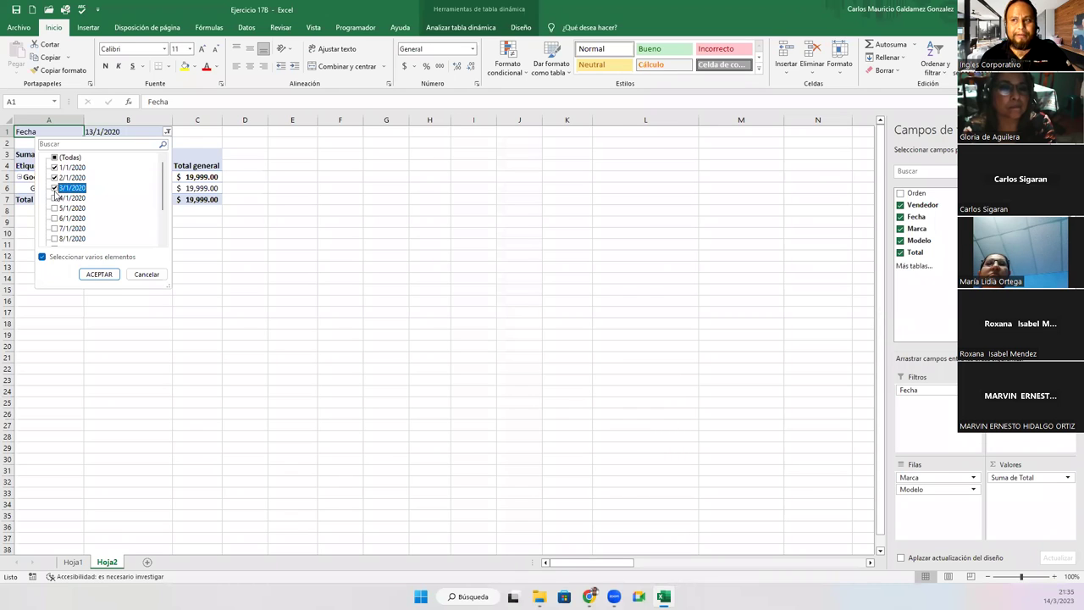
left_click(54, 198)
left_click(54, 208)
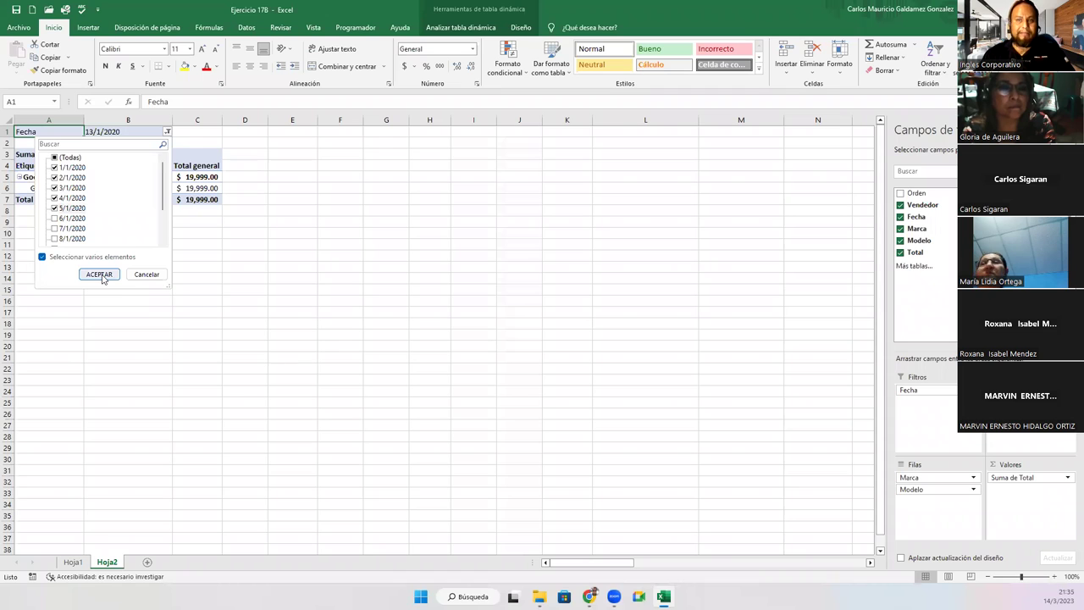
left_click(100, 274)
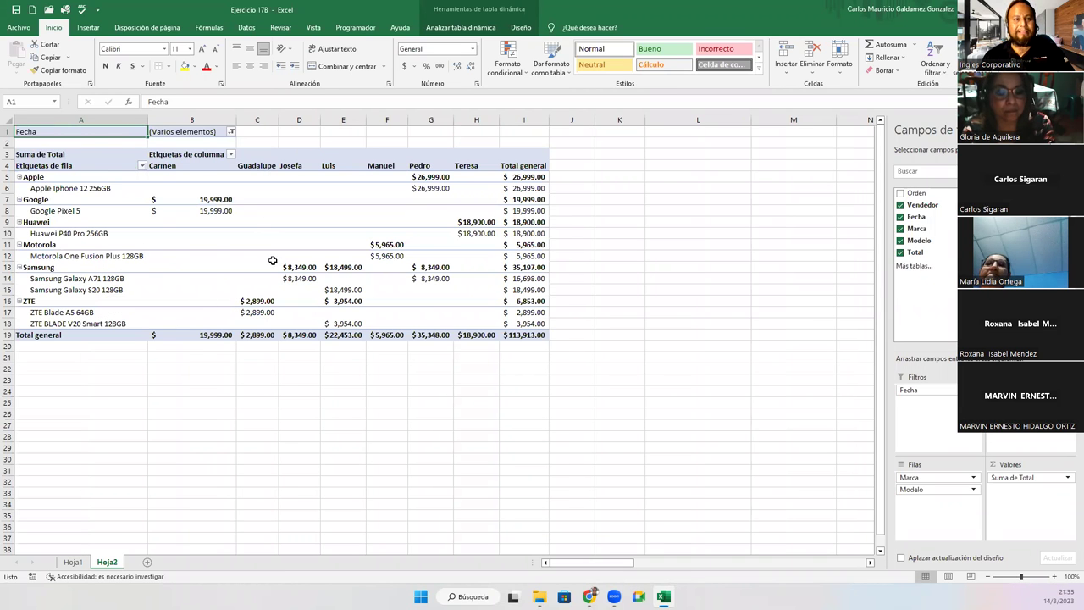
- Inspect the Apple Iphone 12 256GB, Google Pixel 5 and Huawei P40 Pro rows
left_click(64, 190)
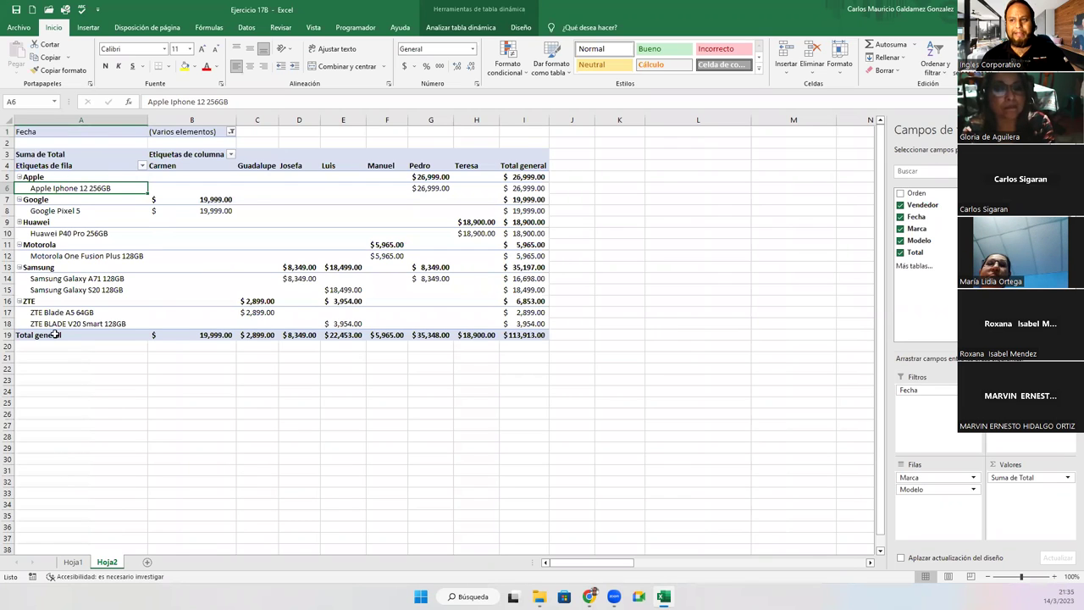
left_click(55, 212)
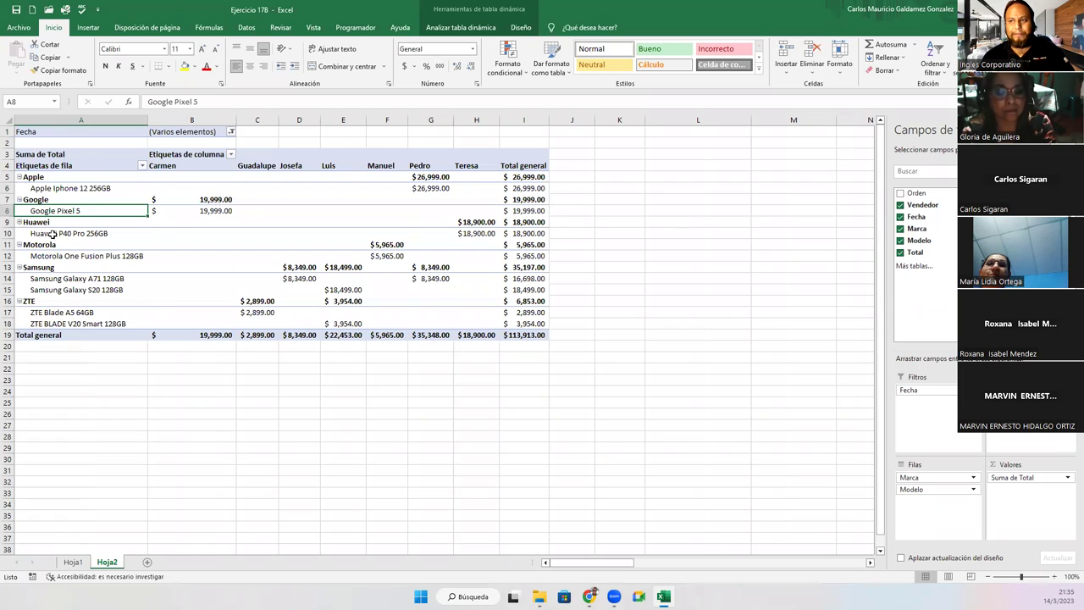
left_click(50, 233)
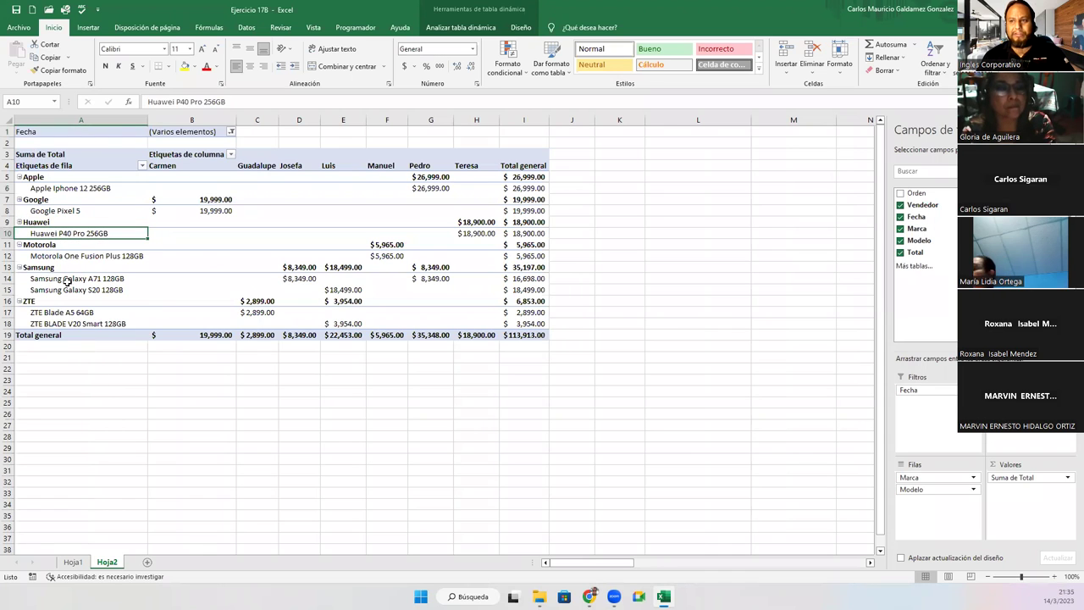
left_click(53, 255)
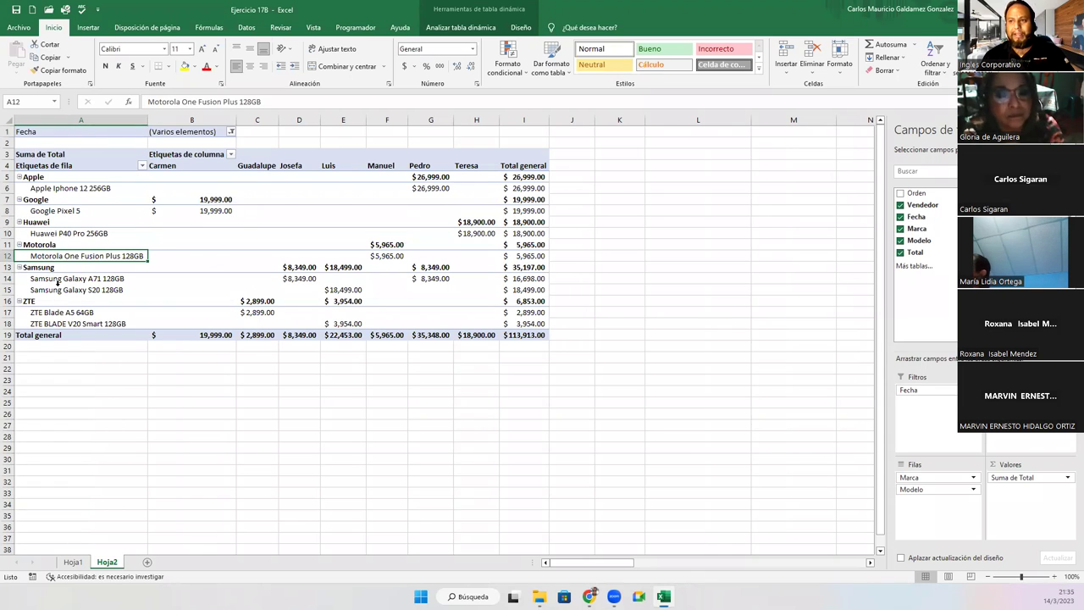
left_click(52, 279)
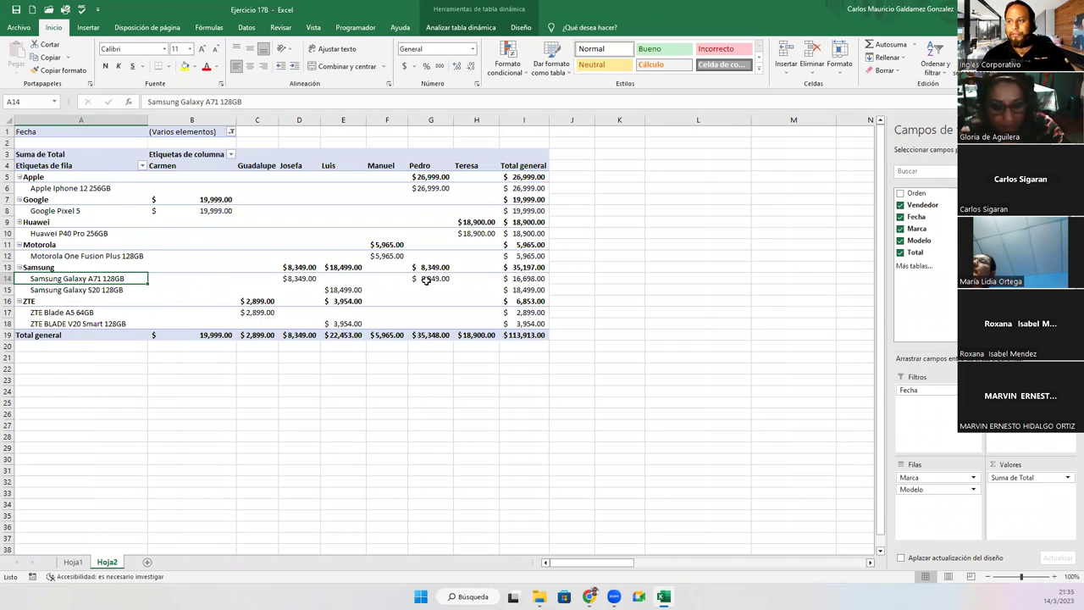
left_click(296, 278)
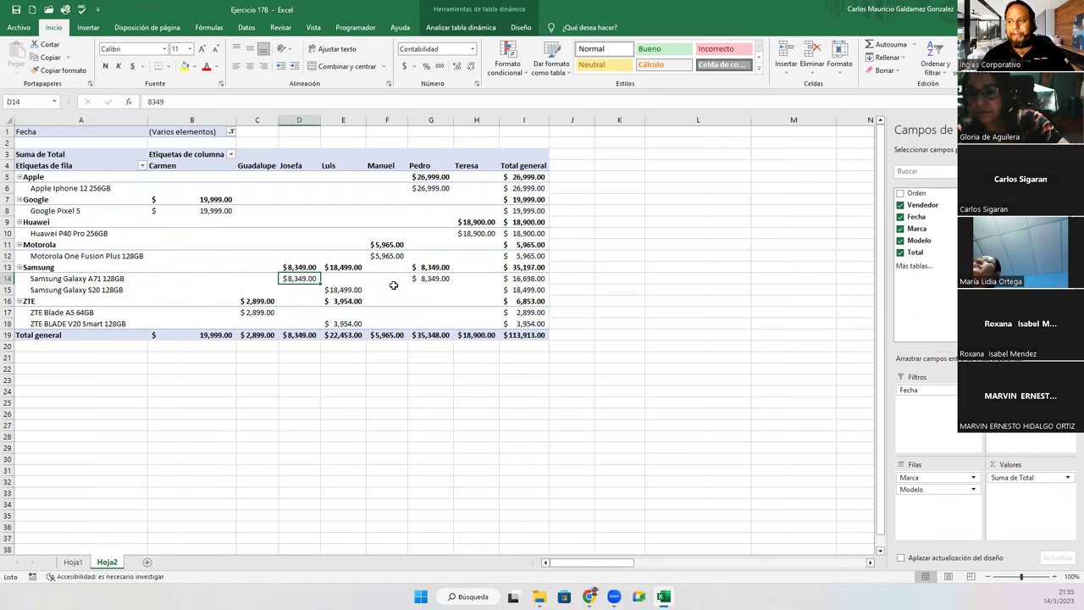
left_click(423, 279)
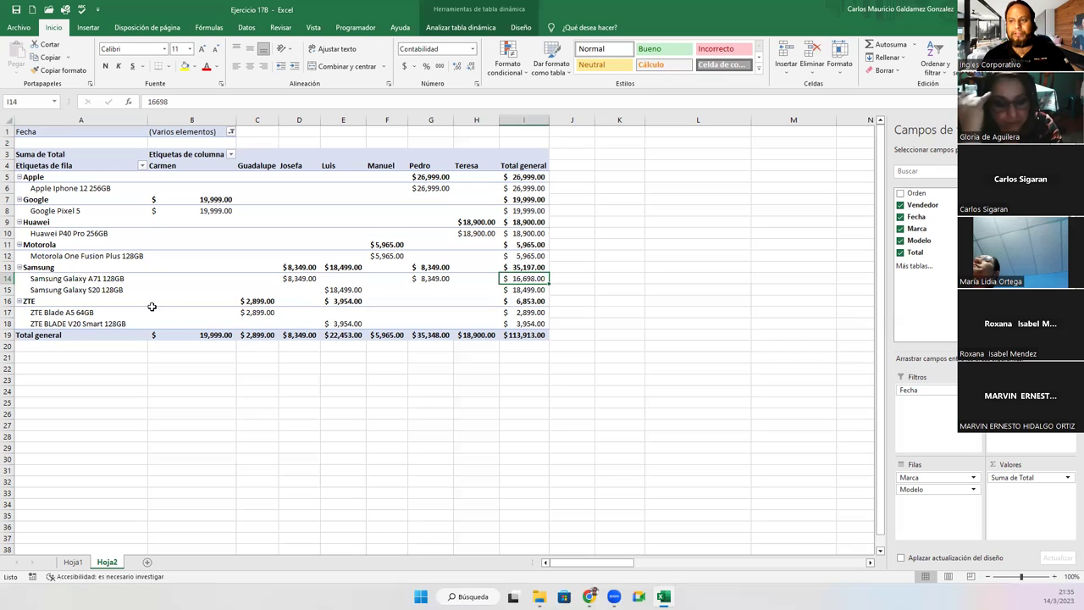
left_click(92, 291)
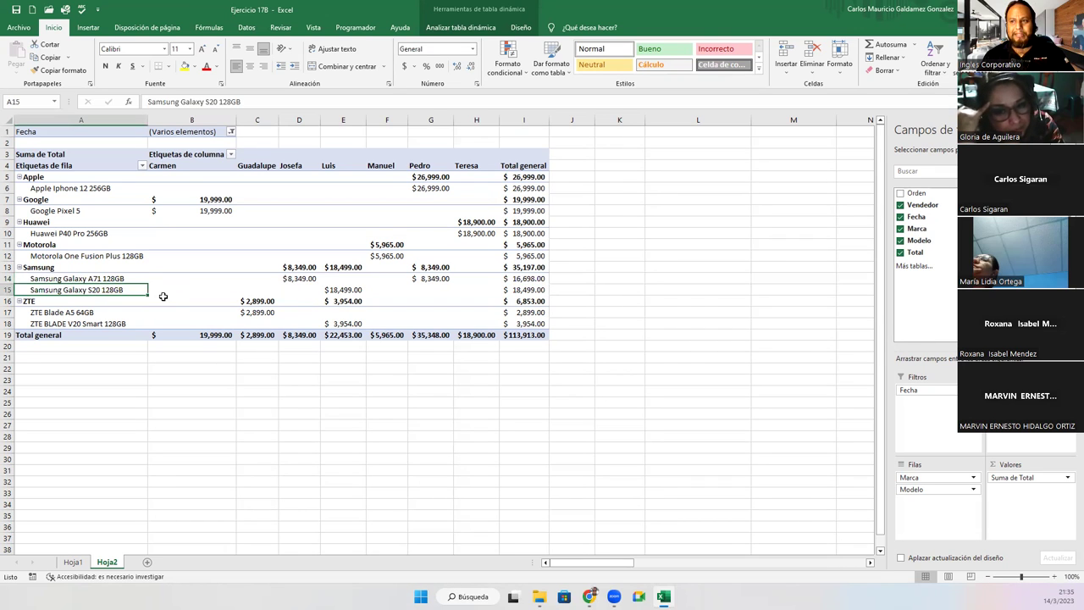
left_click(330, 290)
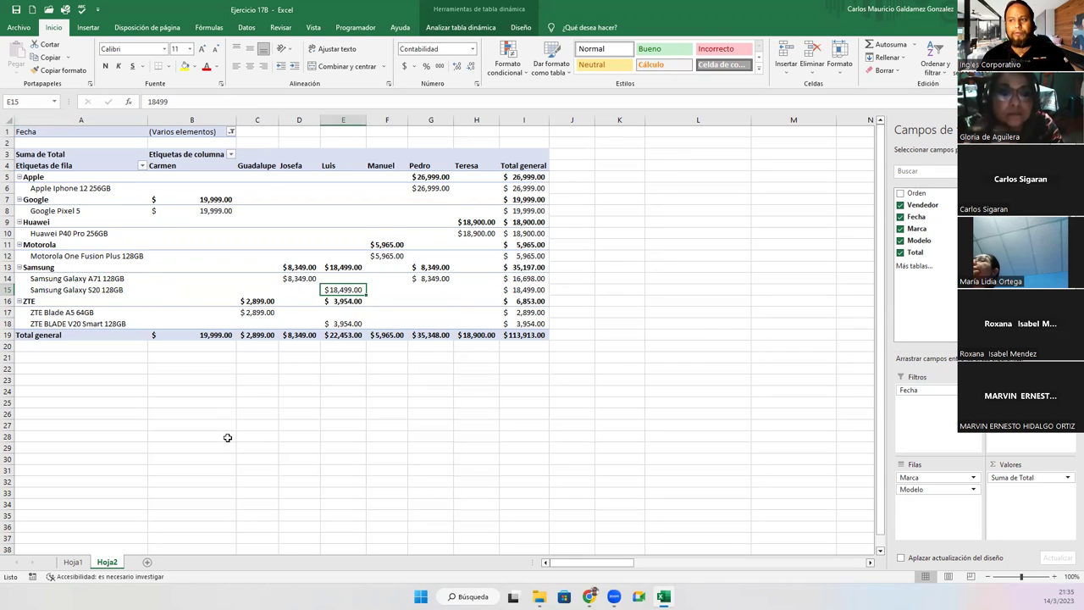
left_click(47, 313)
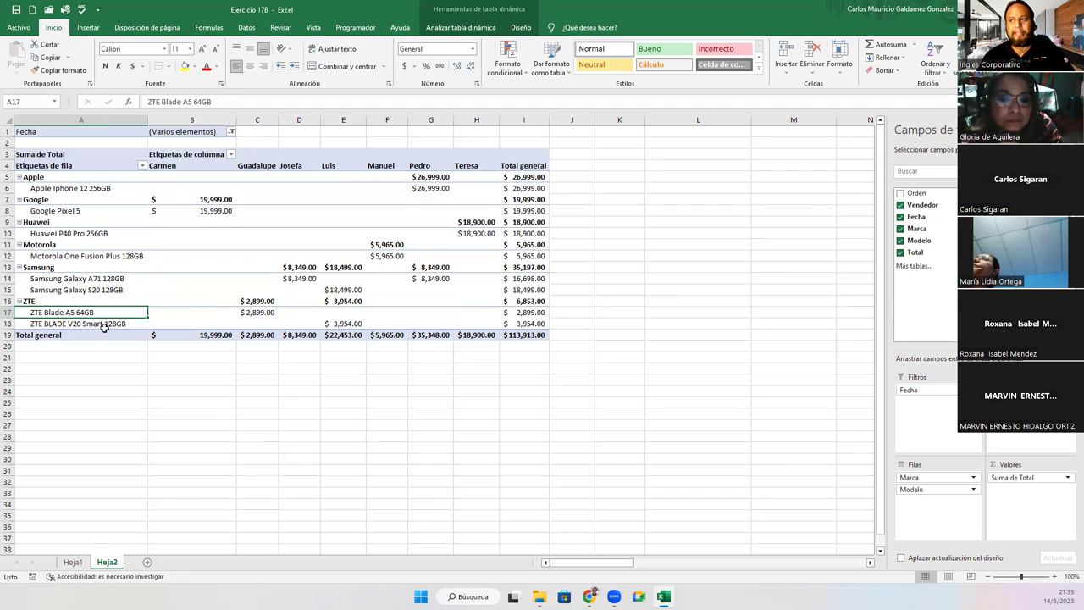
left_click(244, 312)
left_click(86, 325)
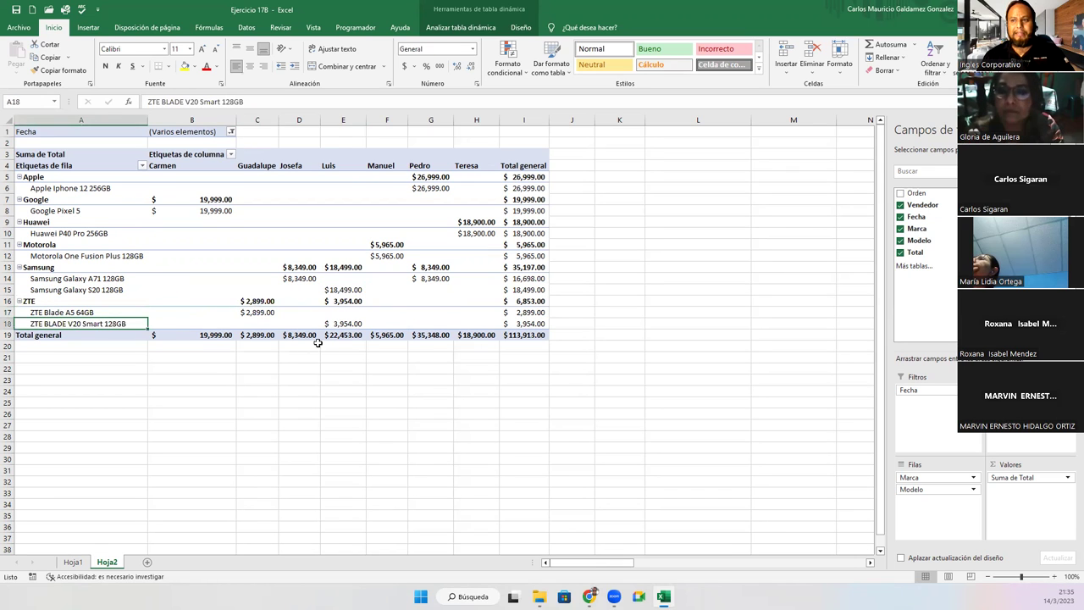
left_click(343, 325)
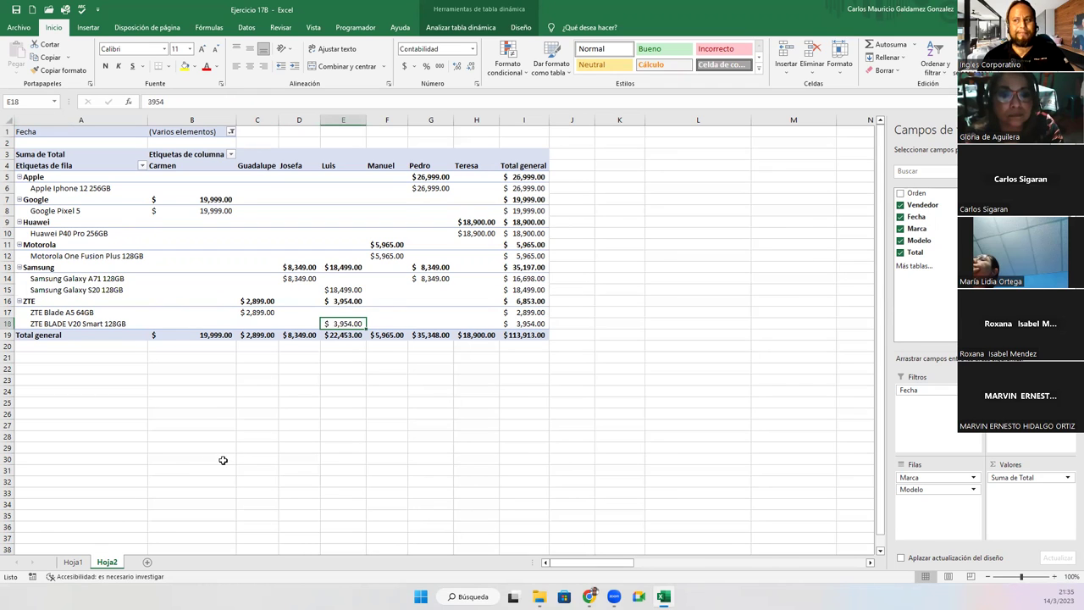
left_click(177, 263)
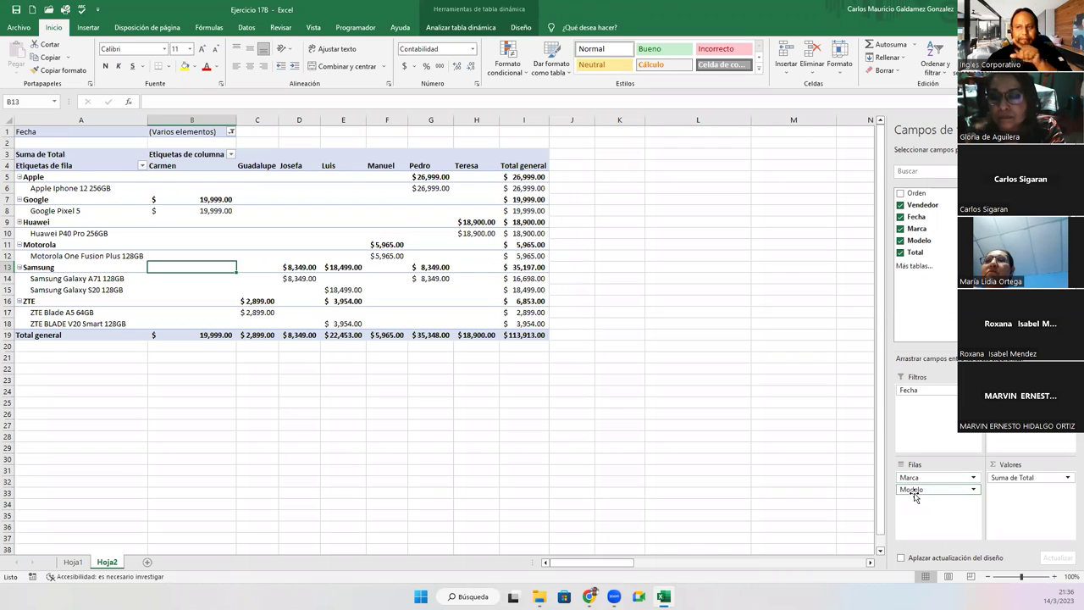
- Move Modelo above Marca in Filas so each model heads its nested brand
left_click_drag(915, 497, 915, 476)
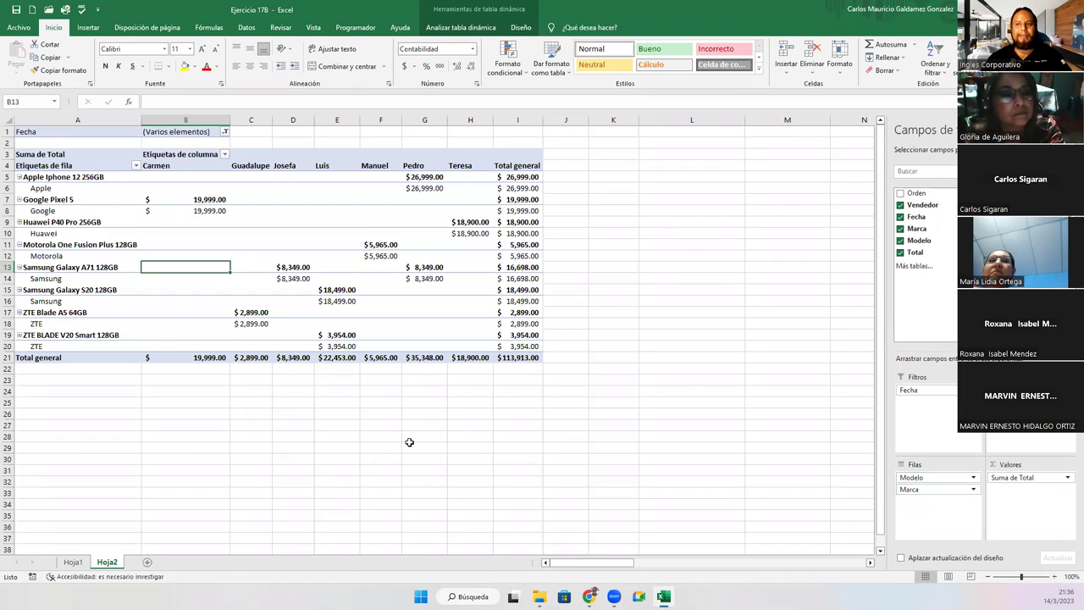
left_click(52, 179)
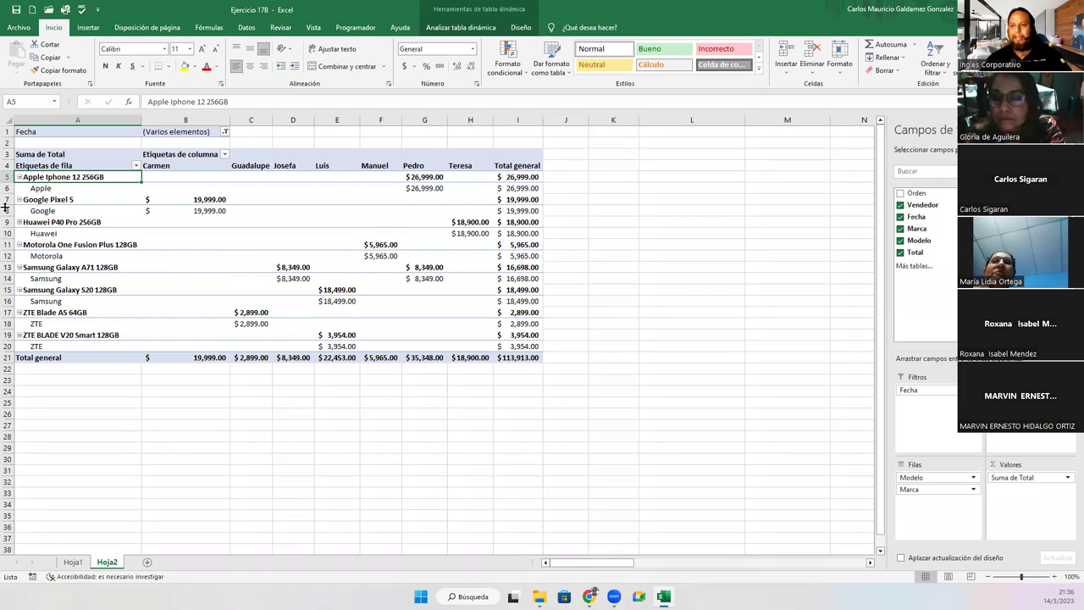
left_click(50, 189)
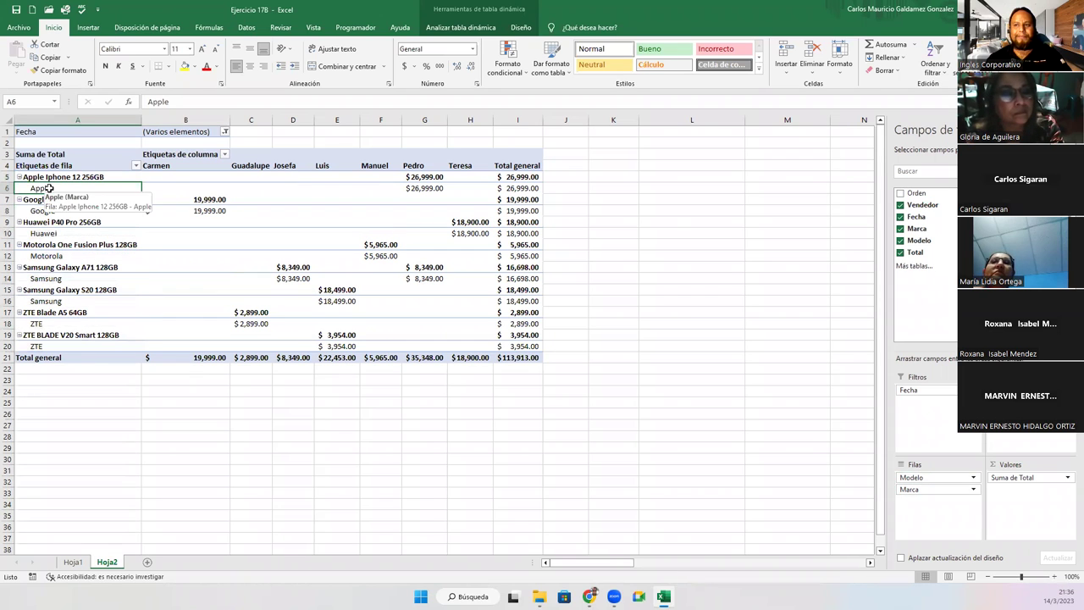
left_click(42, 178)
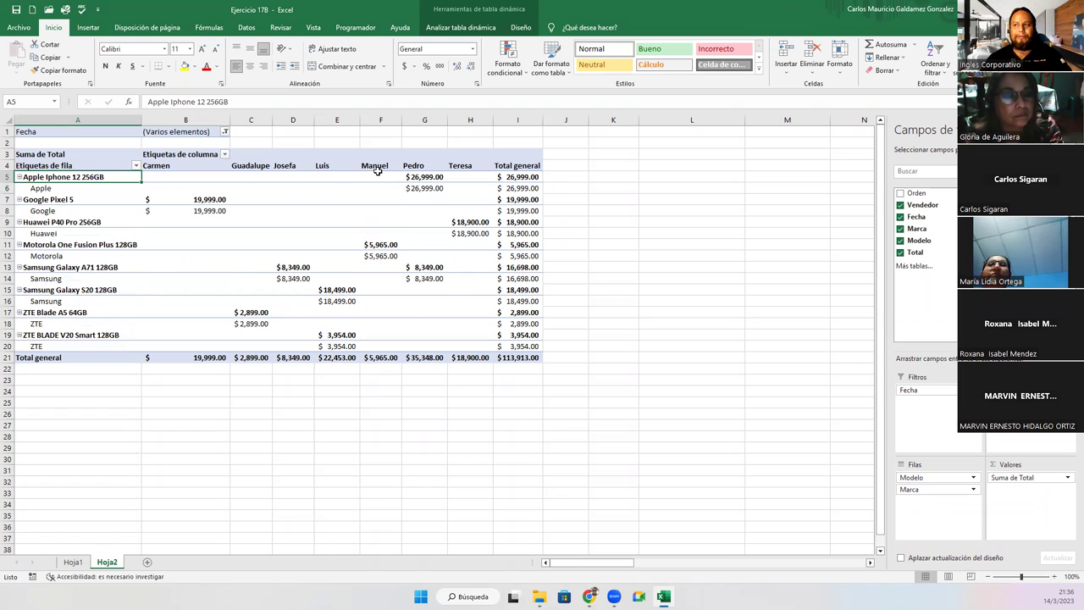
left_click(225, 132)
- Turn off multiple selection and reset the Fecha filter to (Todas)
left_click(128, 258)
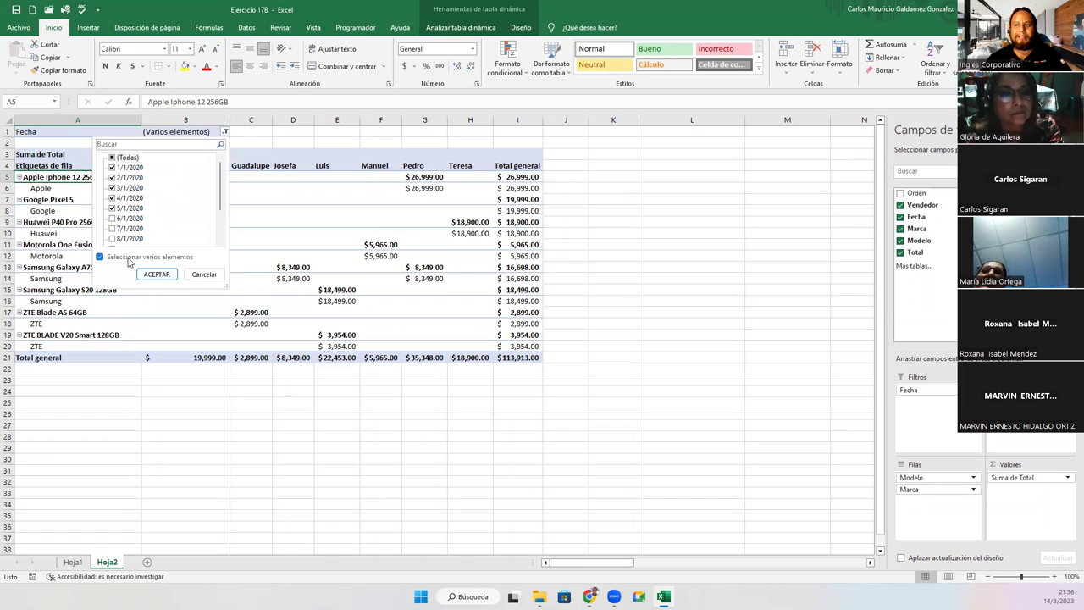
left_click(121, 158)
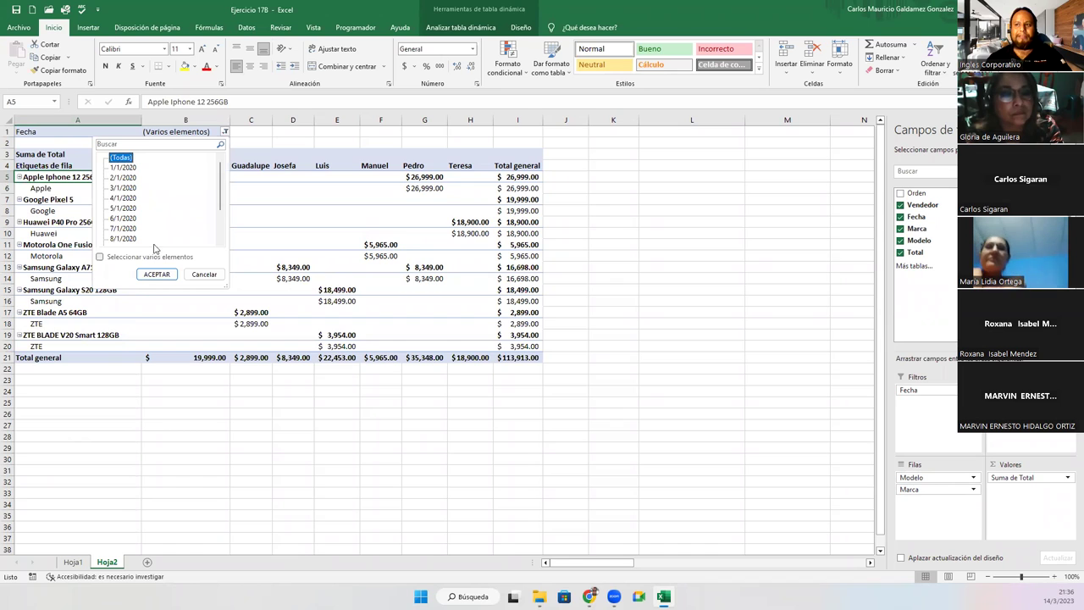
left_click(157, 274)
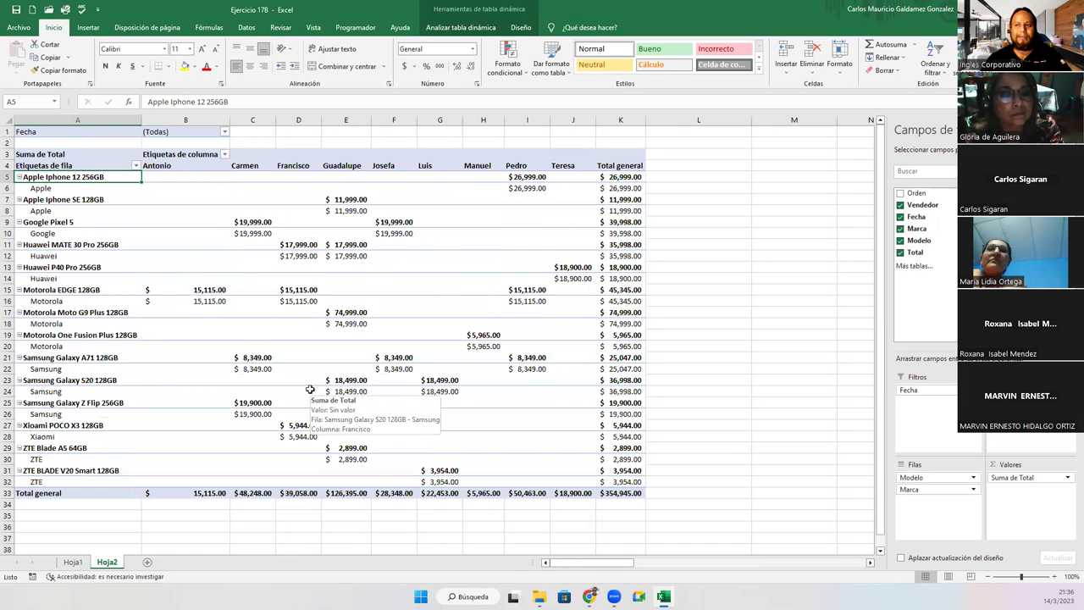
- Step through model rows from Apple Iphone SE 128GB to Samsung Galaxy A71 128GB
left_click(52, 200)
left_click(69, 225)
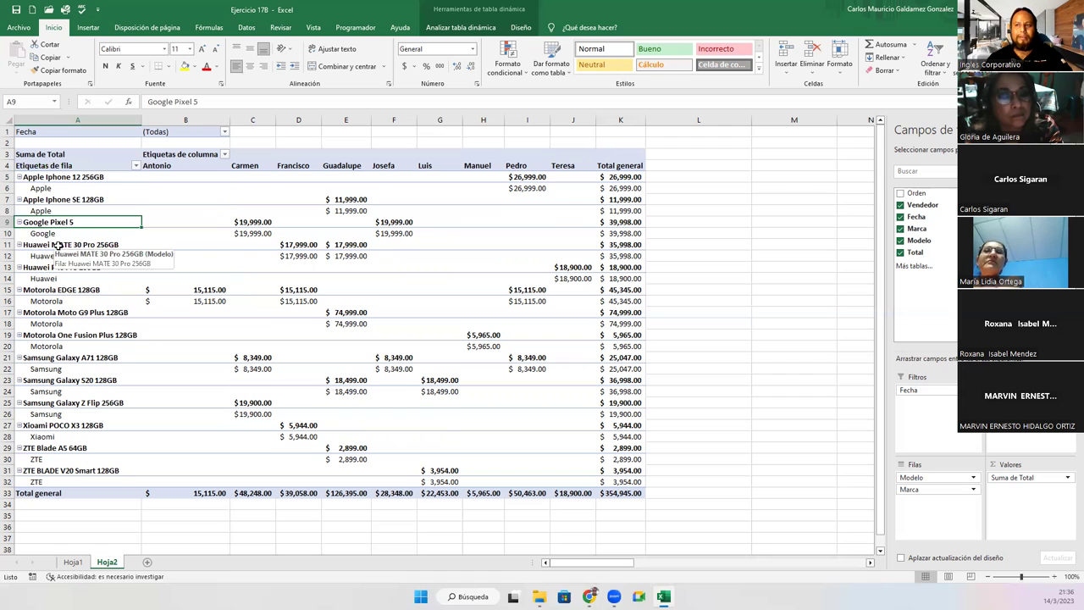
left_click(57, 245)
left_click(55, 268)
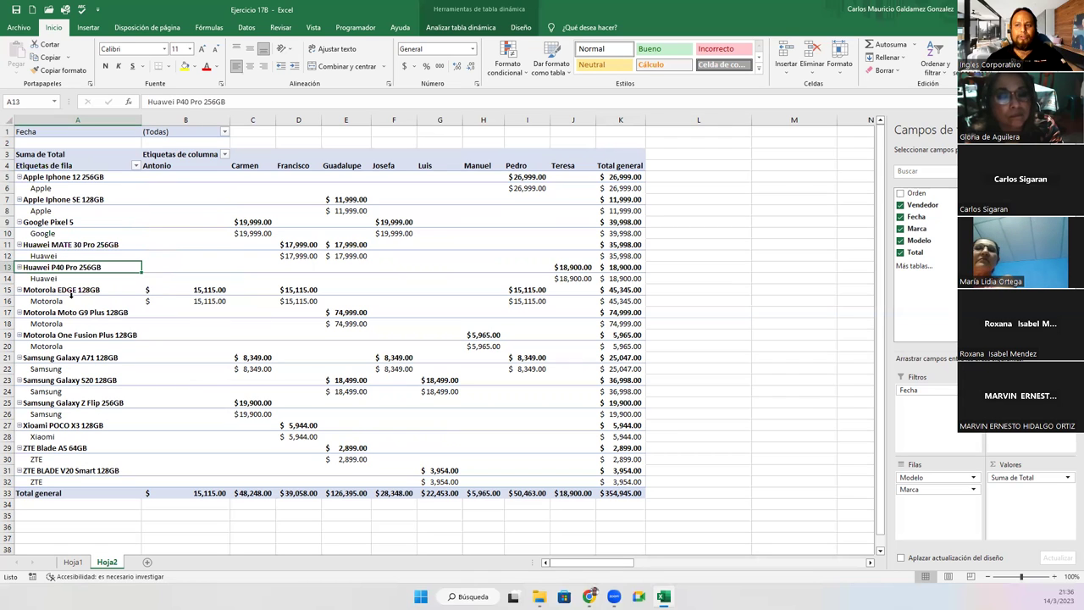
left_click(51, 289)
left_click(51, 312)
left_click(56, 336)
left_click(55, 357)
- Review the remaining model rows through ZTE Blade A5 64GB, then go to Hoja1
left_click(53, 380)
left_click(50, 403)
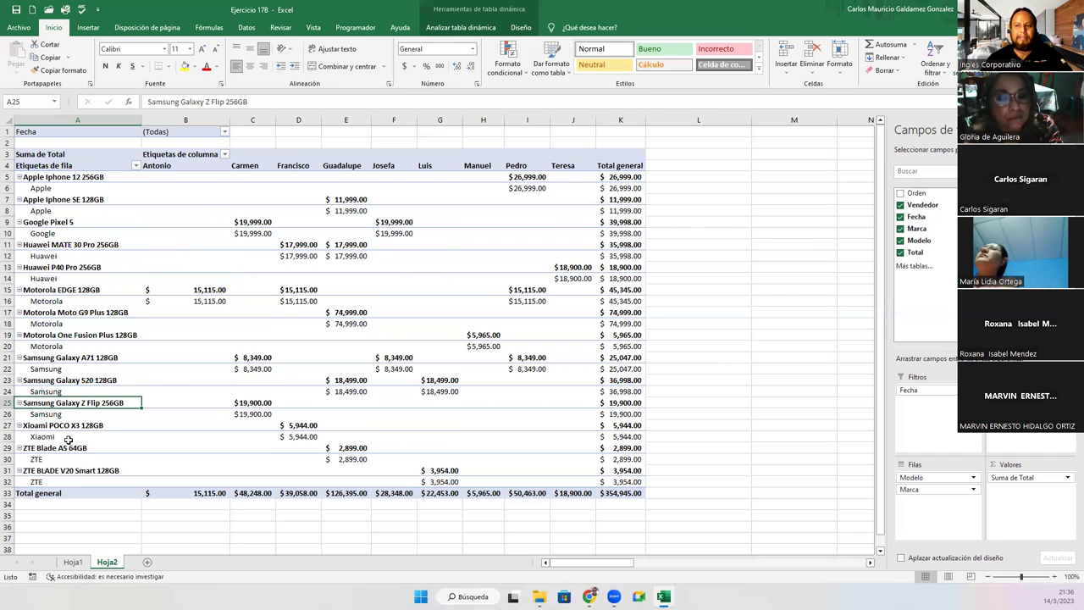
left_click(48, 427)
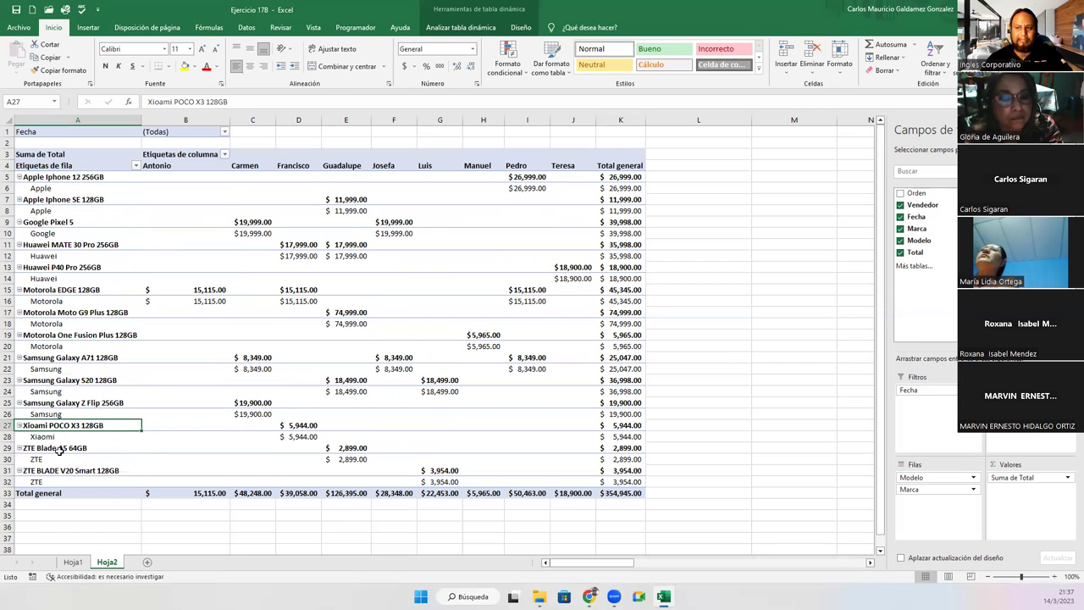
left_click(28, 449)
left_click(78, 442)
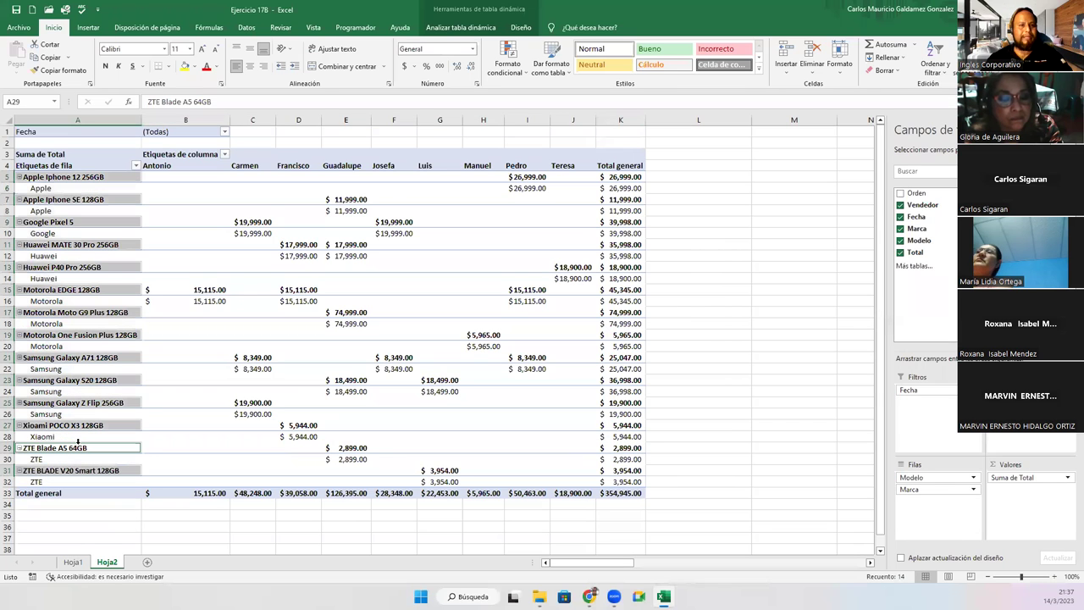
left_click(73, 562)
scroll(127, 356, "down", 5)
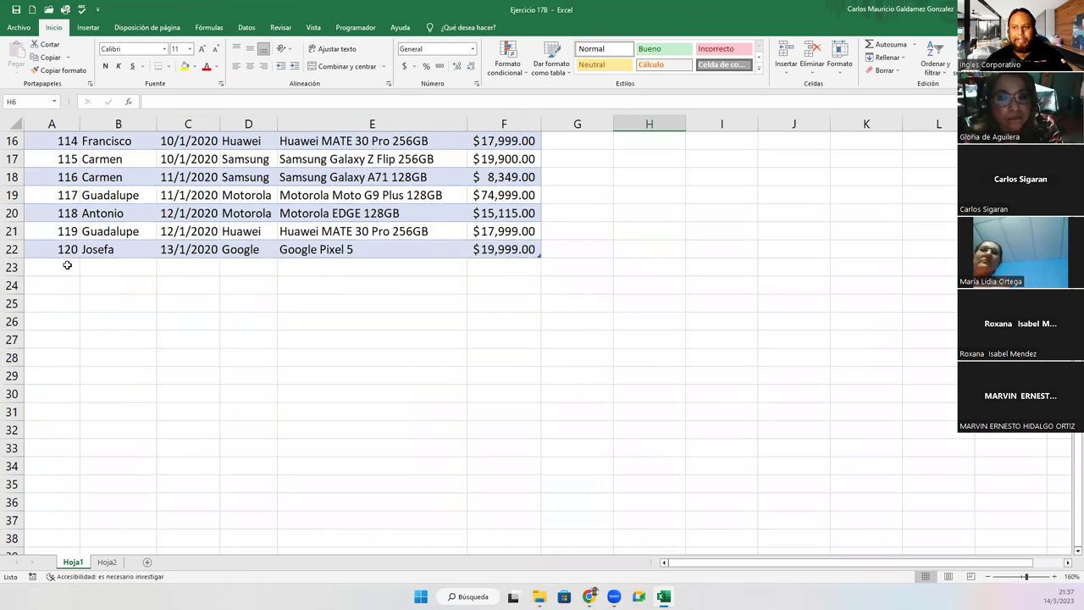
- In row 23 enter record number 121, the new seller's name and date 14/1/2020
left_click(67, 265)
type("121")
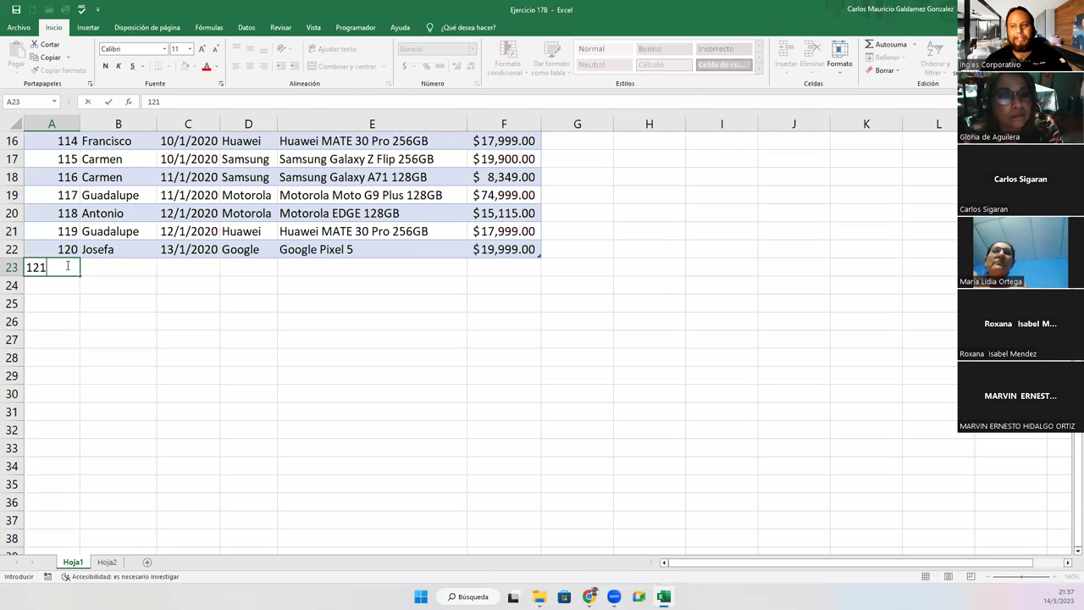
key("Tab")
type("C")
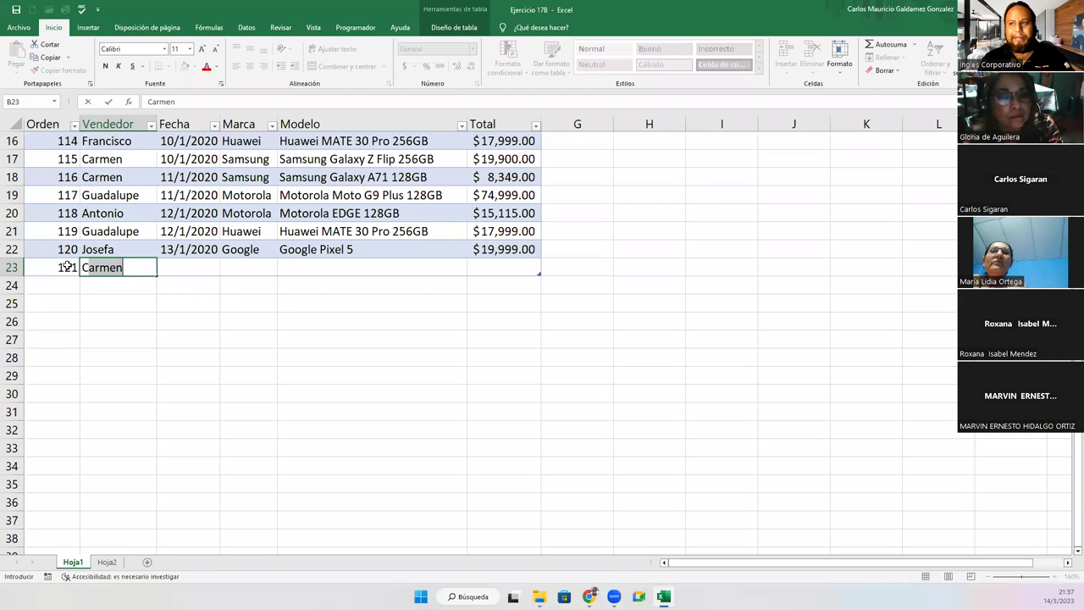
type("arlos")
key("Tab")
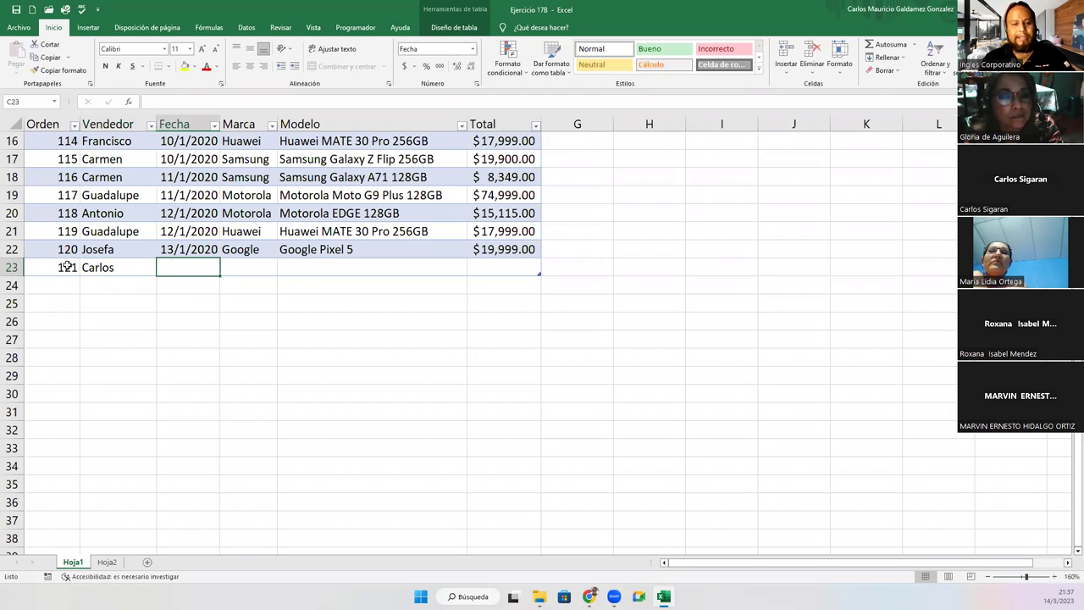
type("14")
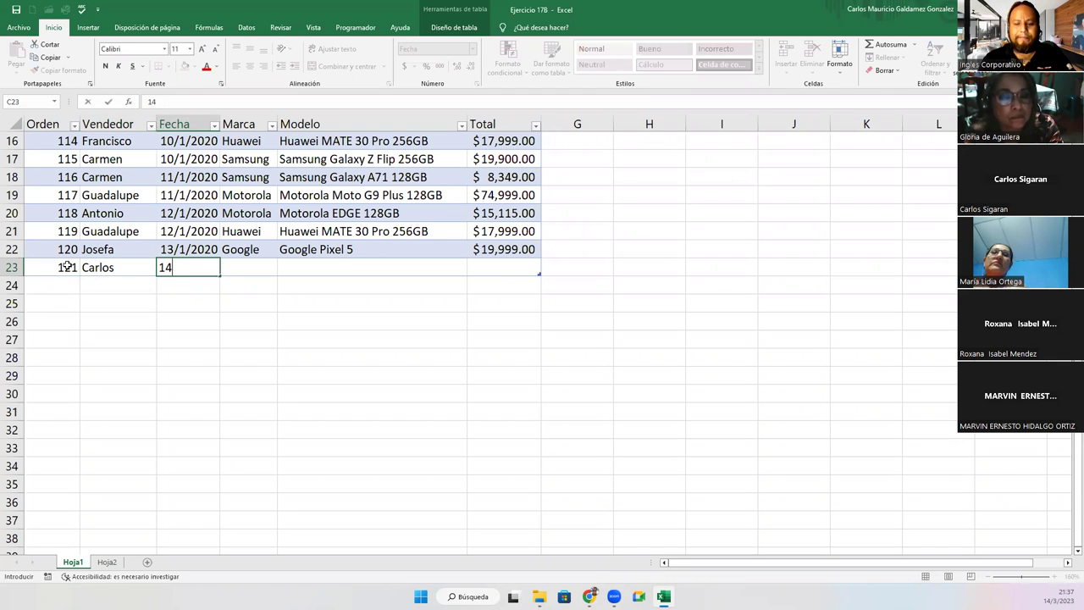
type("-1-2020")
key("Tab")
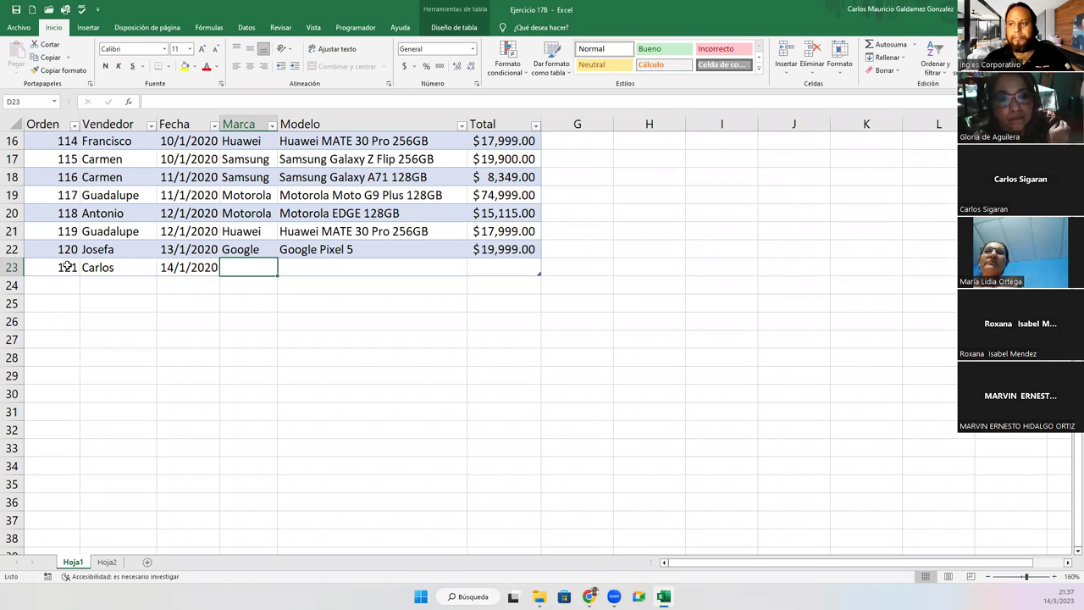
- Copy the Xiaomi brand from D11 into D23
scroll(242, 239, "up", 2)
scroll(242, 238, "up", 3)
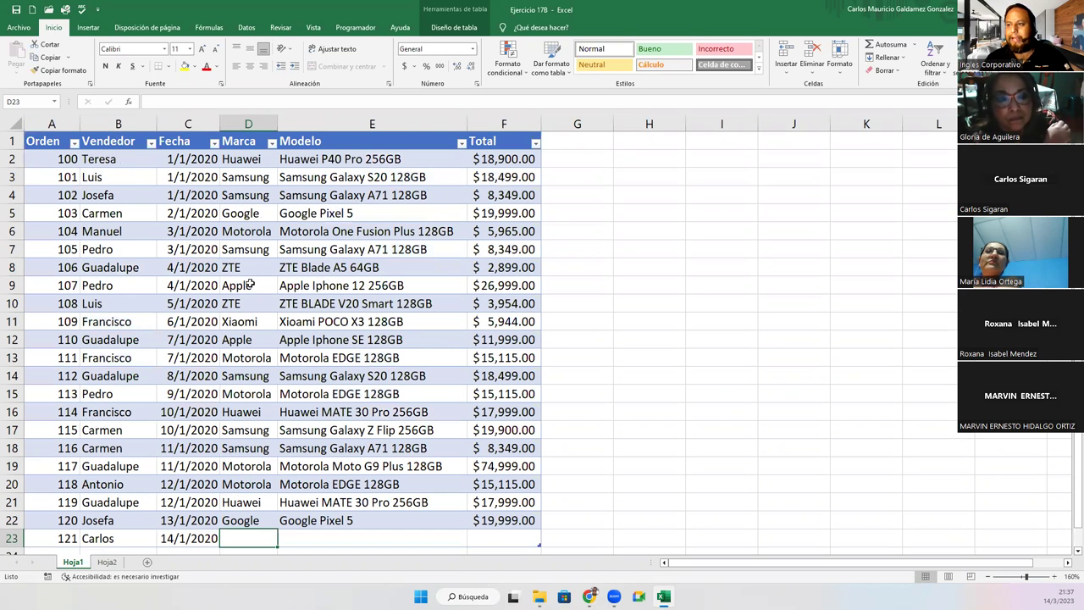
left_click(248, 322)
key("ctrl+c")
left_click(248, 538)
key("ctrl+v")
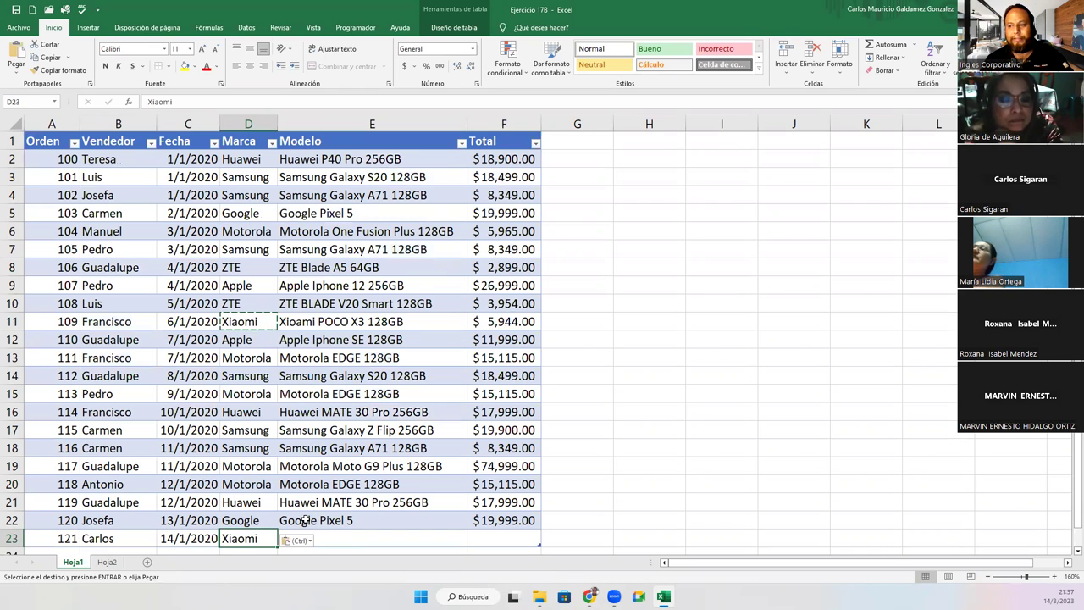
left_click(337, 535)
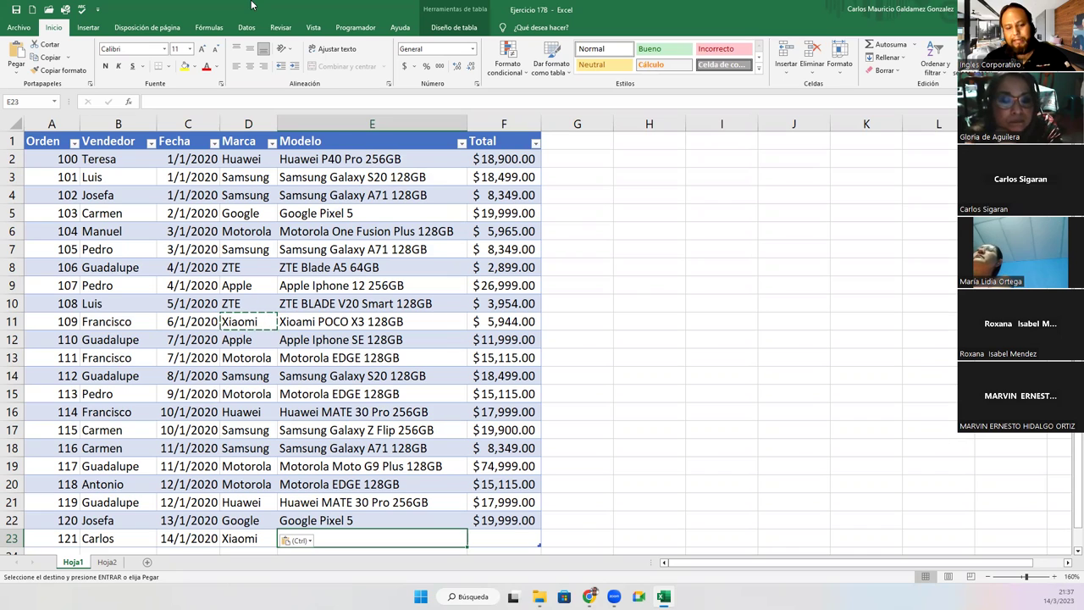
- Enter model Note 11 Pro 128GB and price $8,999.00 for the new sale
type("Note ")
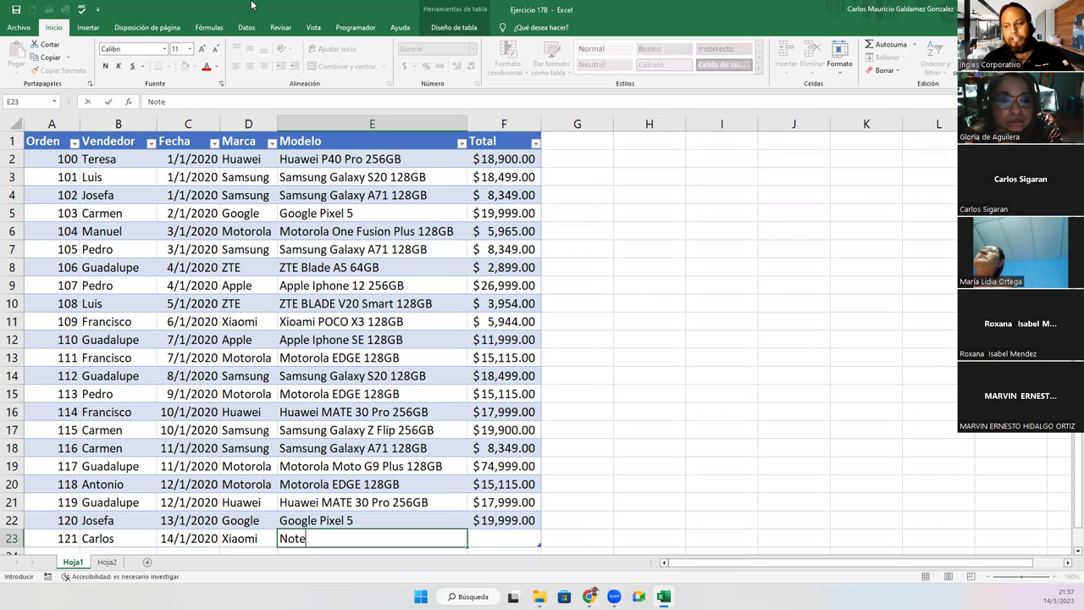
type("11 Pro")
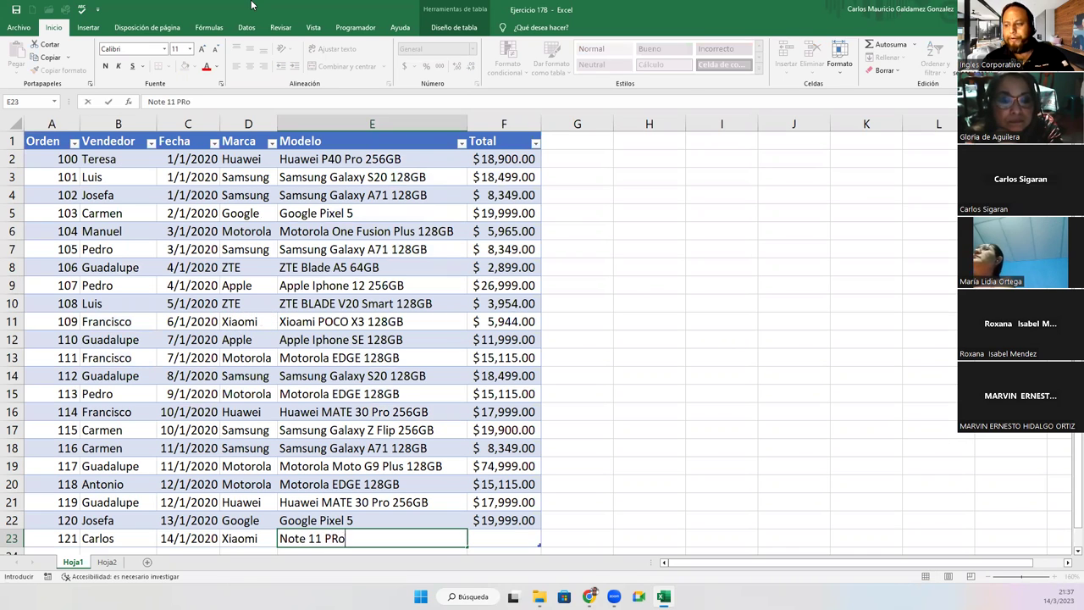
key("Tab")
key("Left")
key("F2")
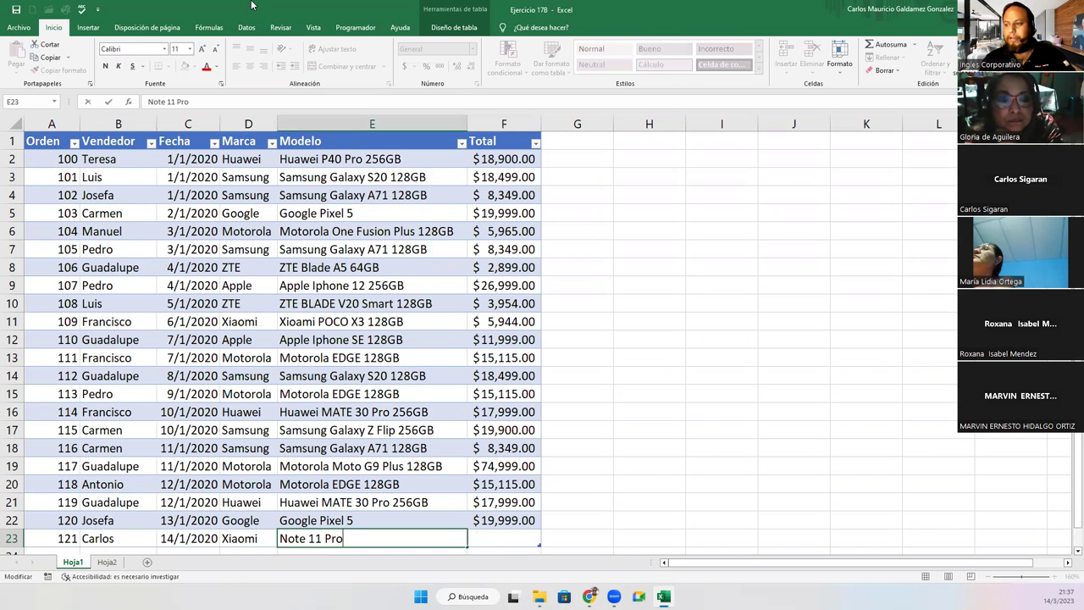
type(" 128GB")
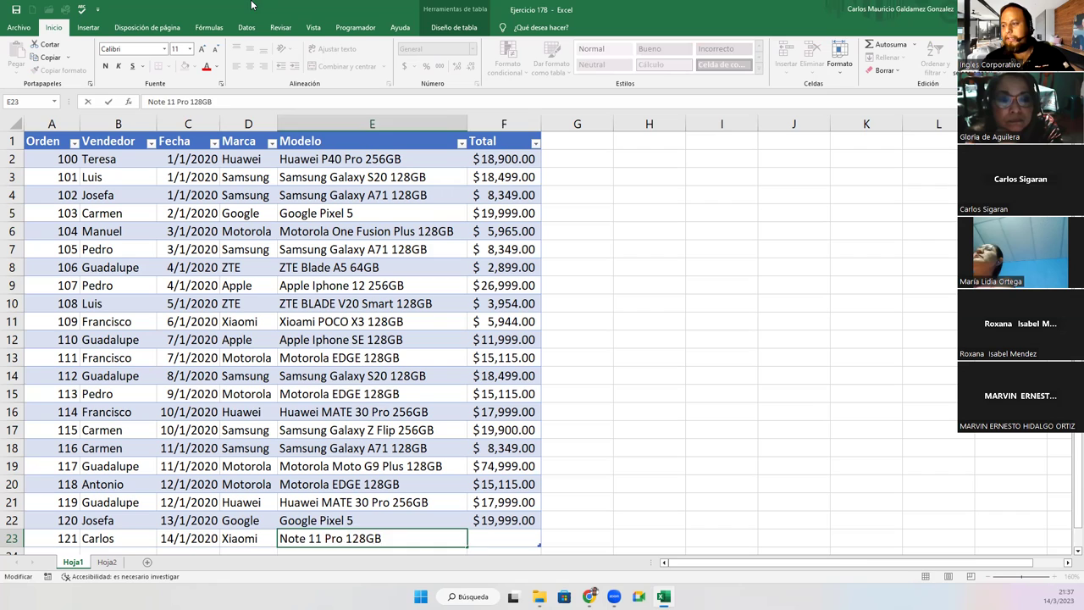
key("Tab")
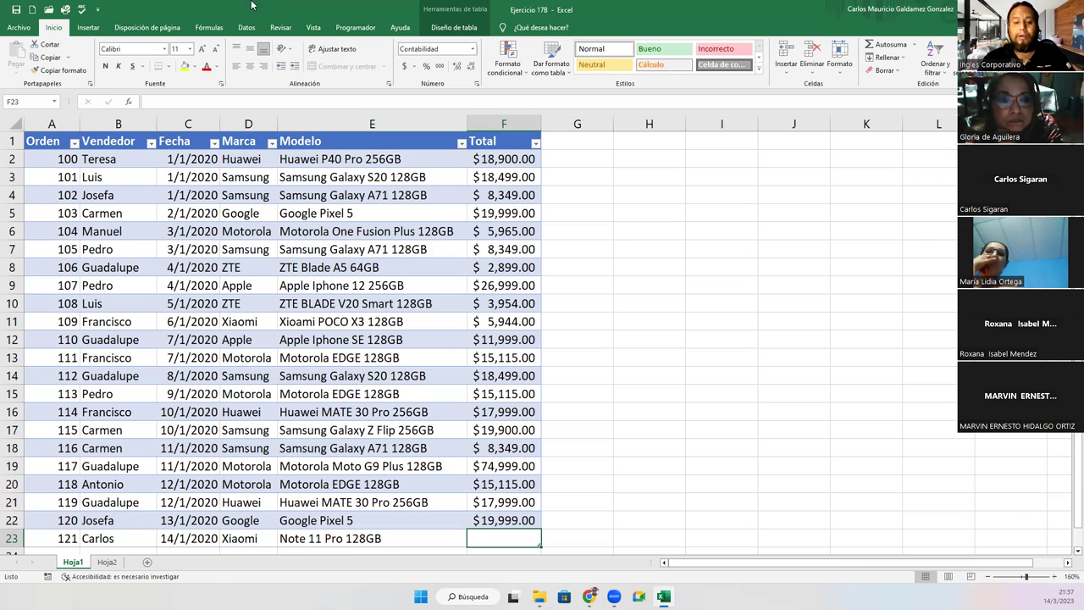
type("8999")
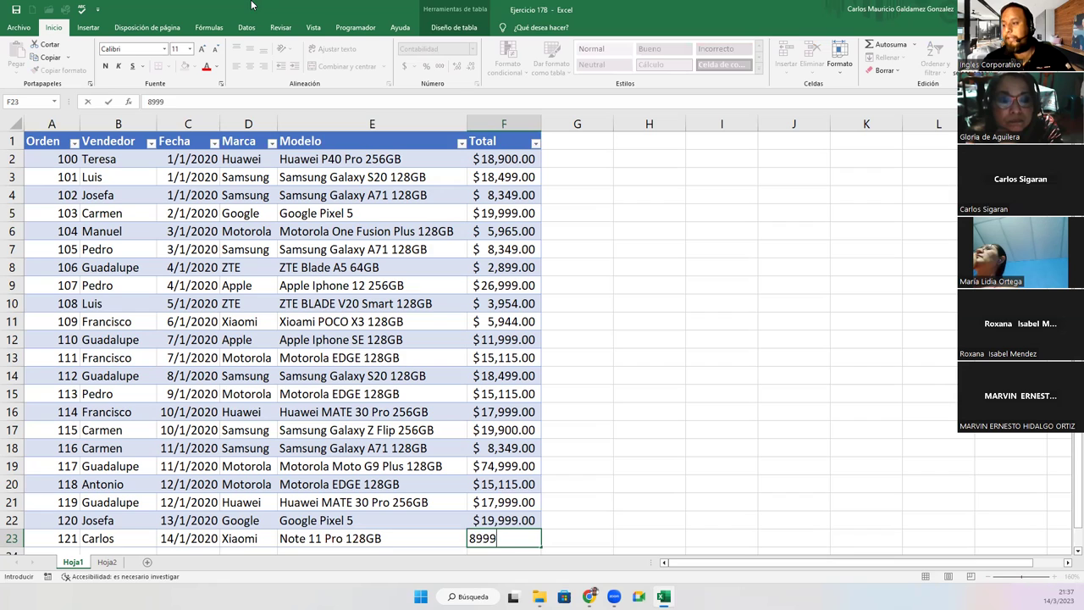
key("Return")
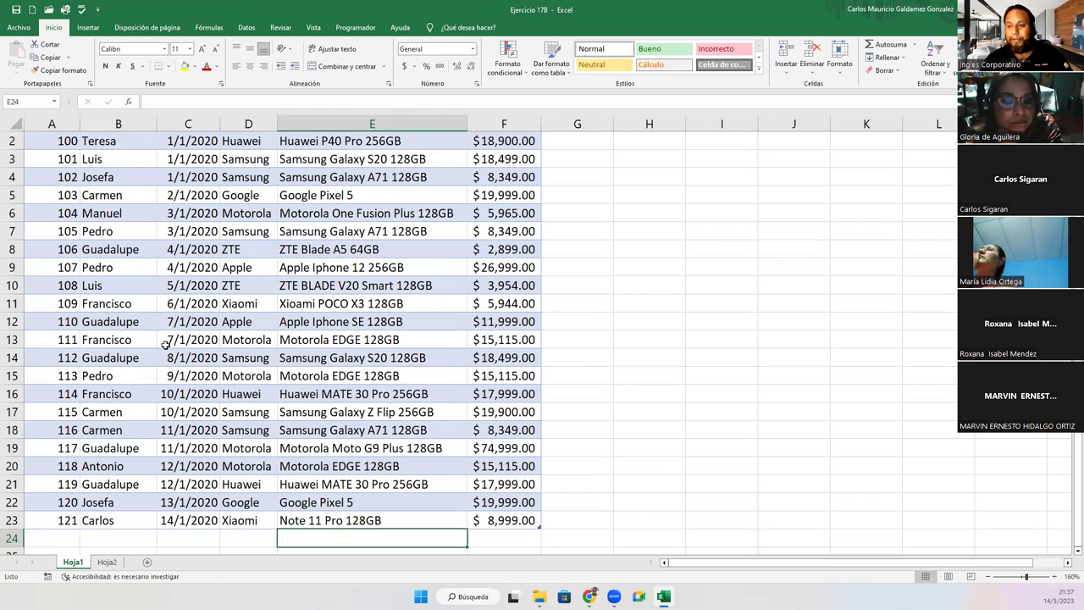
- Extend the table down to row 26 and put Motorola EDGE 128GB in row 24
scroll(159, 351, "down", 5)
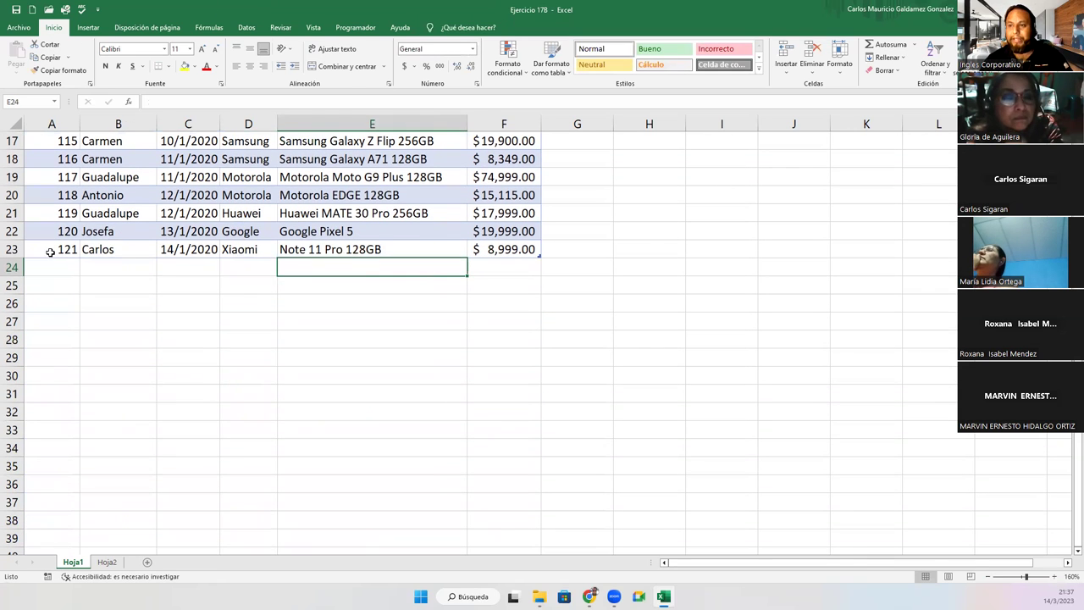
left_click(63, 250)
left_click_drag(79, 258, 73, 307)
left_click(331, 196)
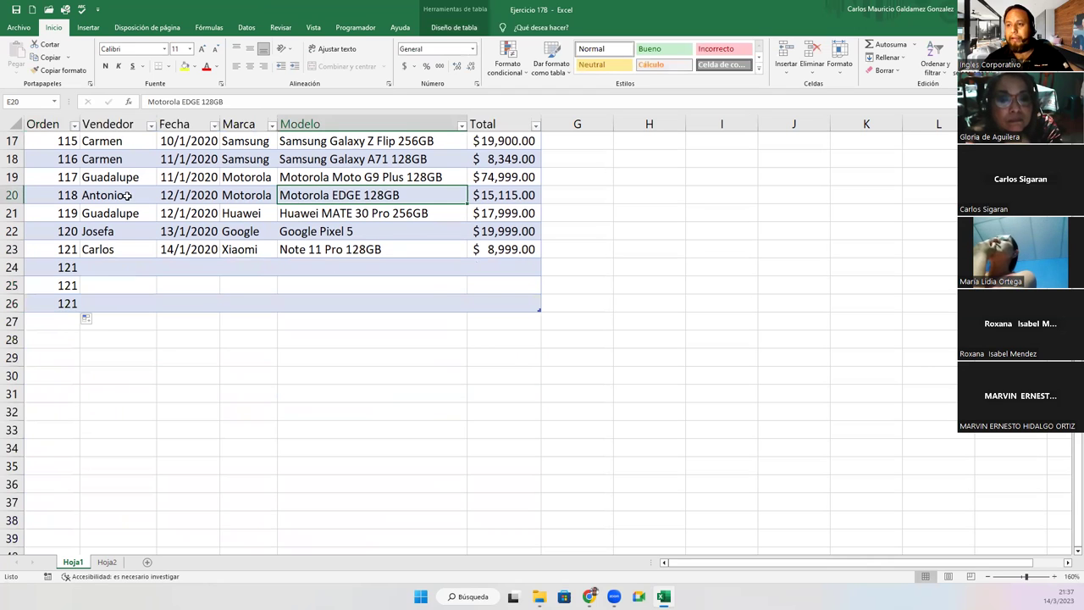
left_click(263, 197)
left_click_drag(264, 196, 288, 196)
key("ctrl+c")
left_click(260, 266)
key("ctrl+v")
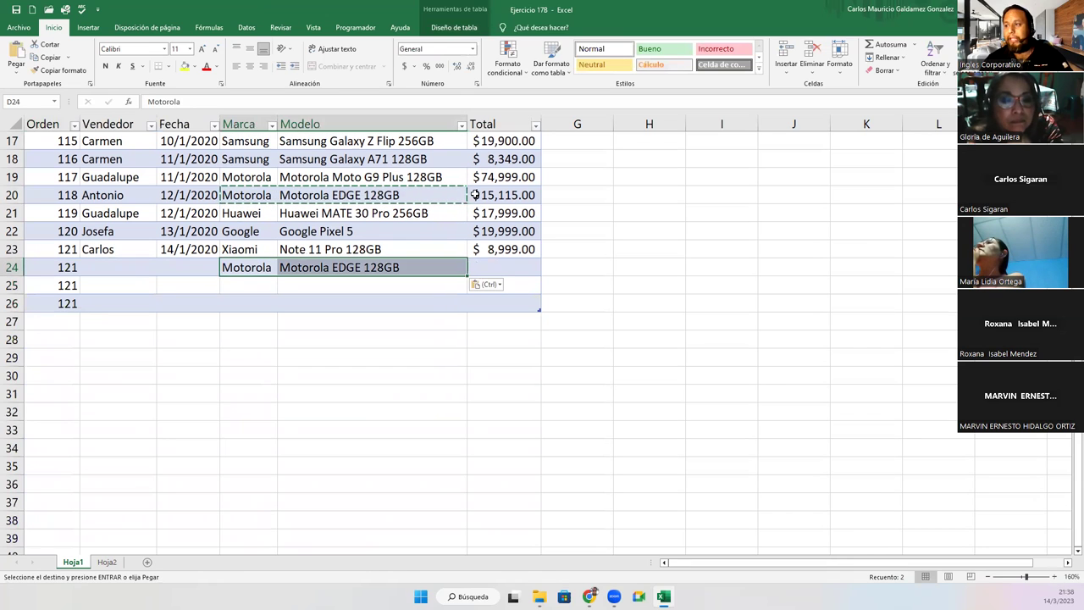
- Give row 24 the $15,115.00 price and fill row 25 with Xiaomi Note 11 Pro 128GB at $8,999.00
left_click(474, 196)
key("ctrl+c")
left_click(477, 266)
key("ctrl+v")
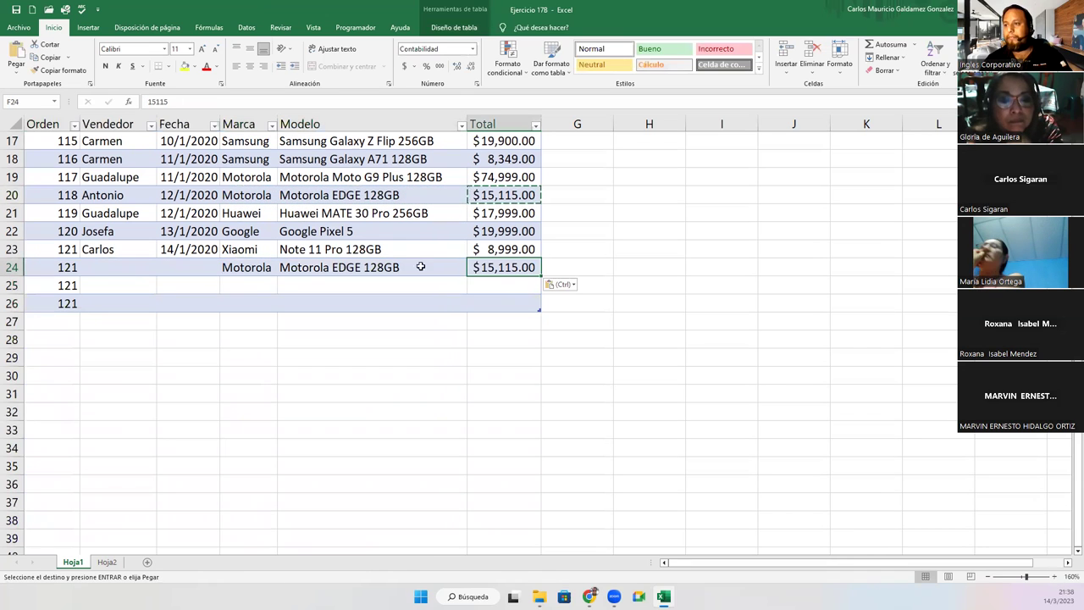
left_click(248, 285)
left_click_drag(241, 251, 365, 251)
key("ctrl+c")
left_click(269, 286)
key("ctrl+v")
left_click(477, 249)
key("ctrl+c")
left_click(488, 286)
key("ctrl+v")
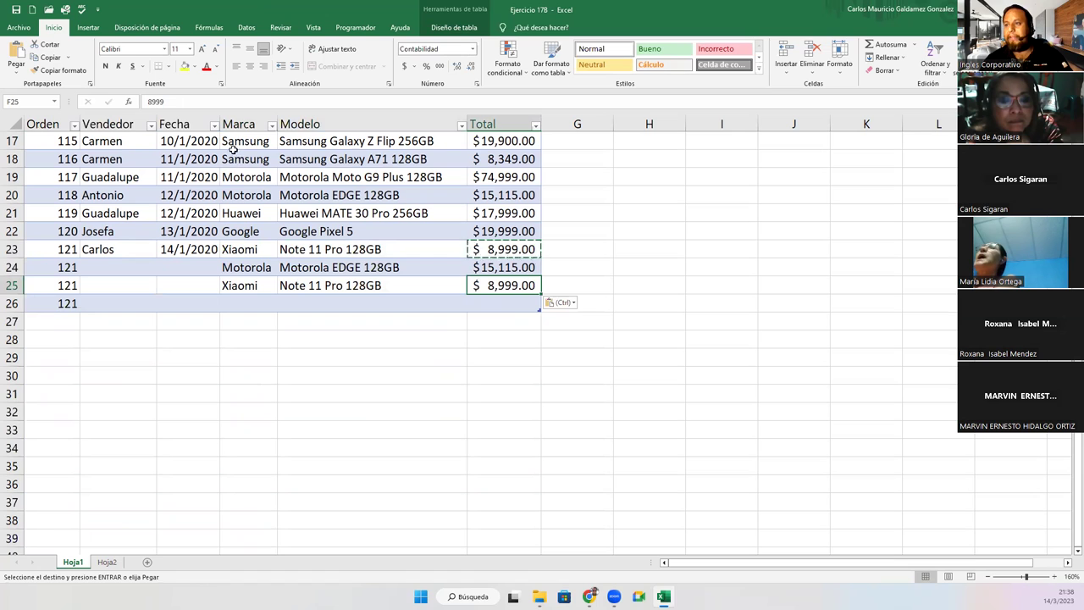
- Copy the Samsung Galaxy Z Flip brand, model and price into row 26
left_click_drag(234, 146, 480, 144)
key("ctrl+c")
left_click(231, 303)
key("ctrl+v")
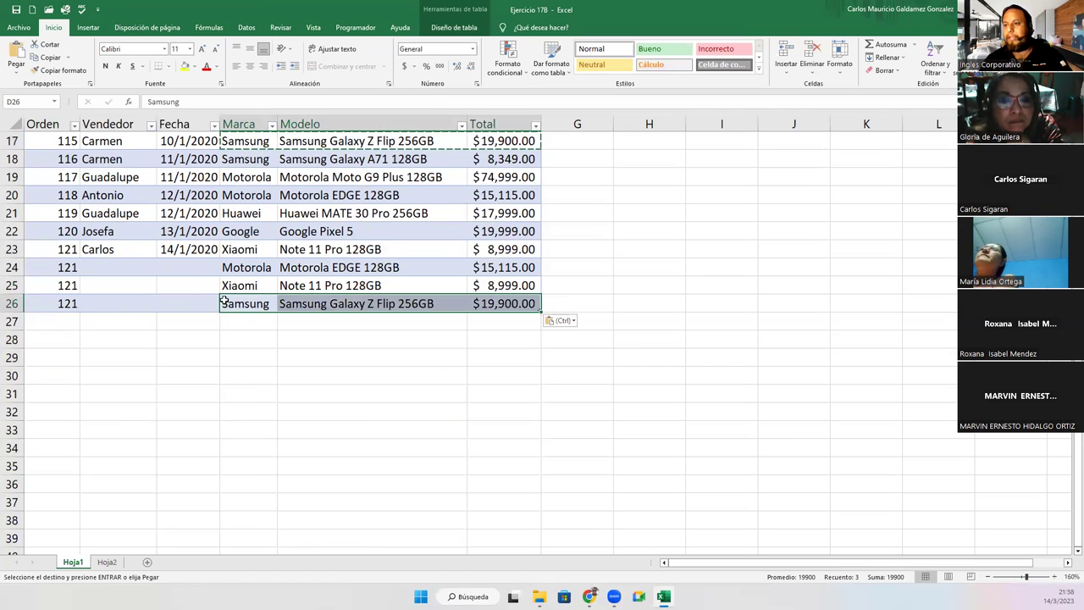
- Fill the 14/1/2020 date (Copiar celdas) and the seller name down to row 26
left_click(217, 256)
left_click_drag(220, 256, 219, 310)
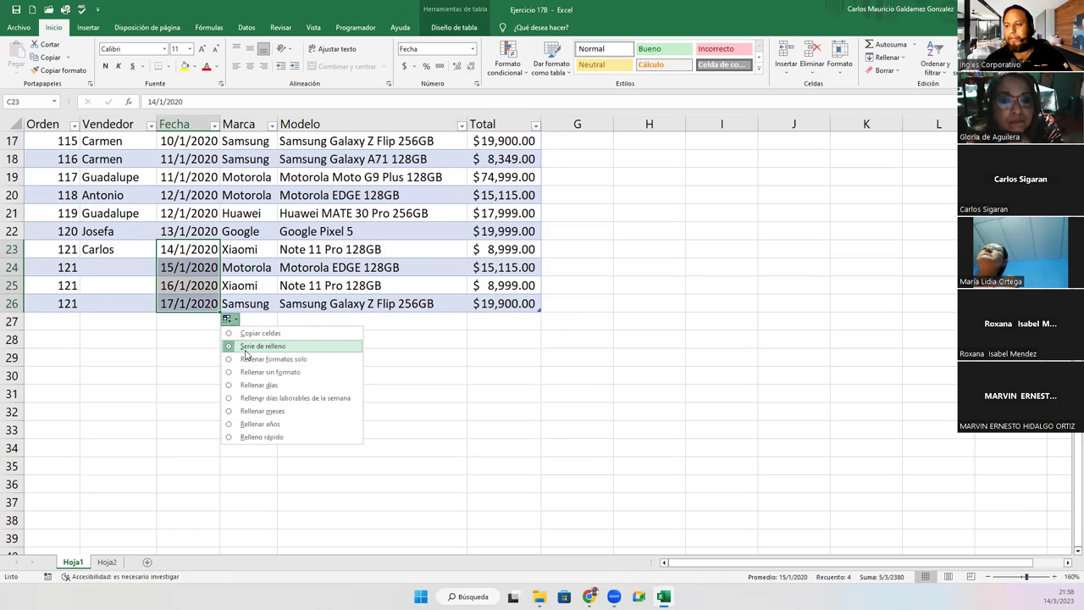
left_click(248, 334)
left_click(155, 254)
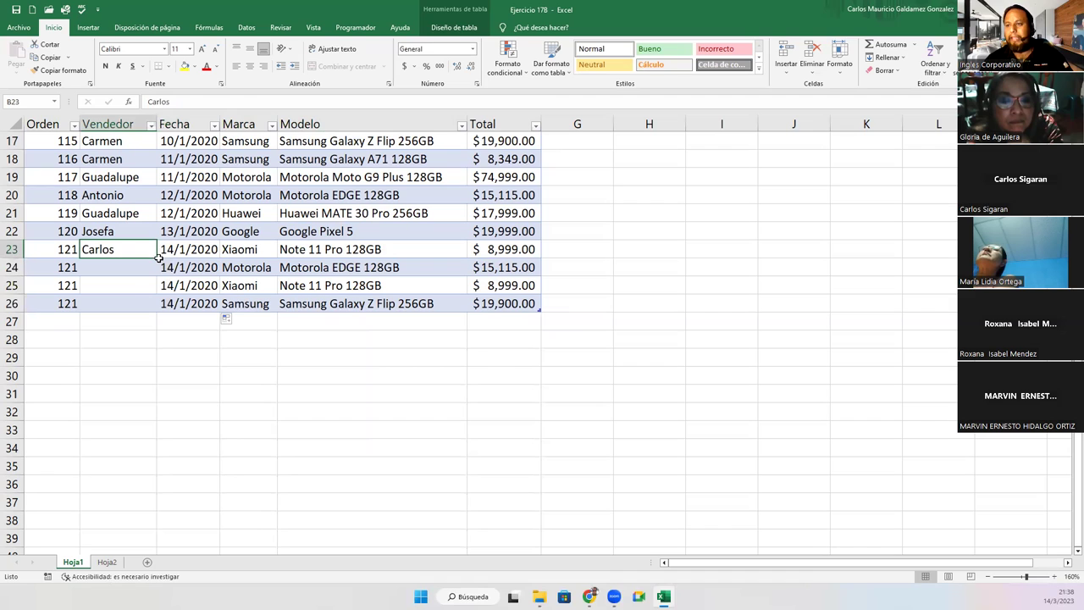
left_click_drag(158, 259, 152, 303)
left_click(140, 283)
- Number the new orders as an increasing series from 122 through row 26
left_click(69, 234)
left_click_drag(80, 240, 72, 306)
left_click(86, 318)
left_click(126, 348)
left_click(122, 283)
scroll(160, 322, "up", 5)
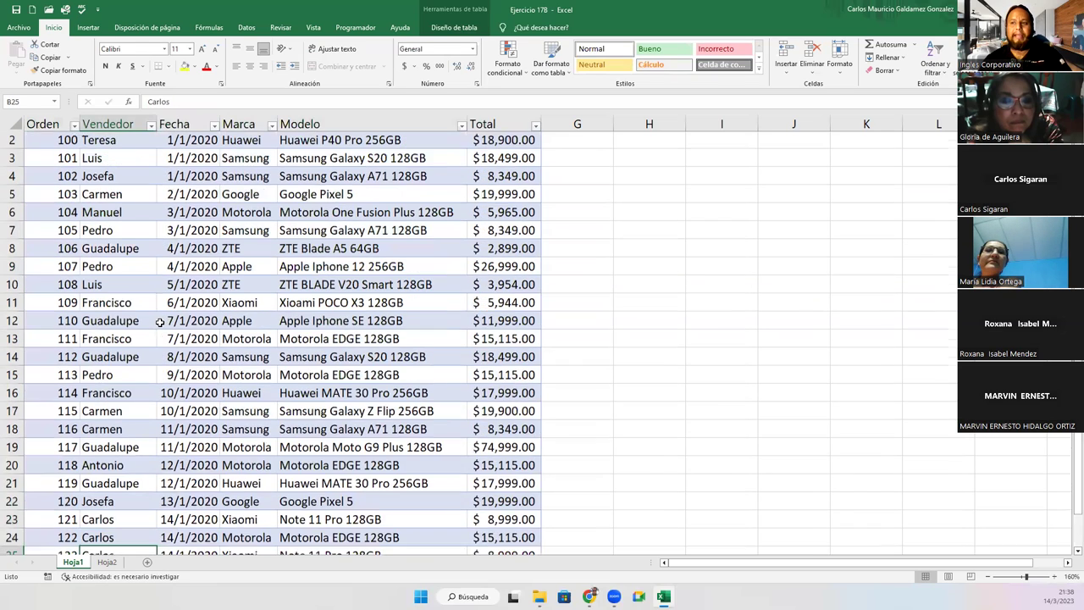
scroll(161, 322, "down", 4)
scroll(169, 320, "up", 5)
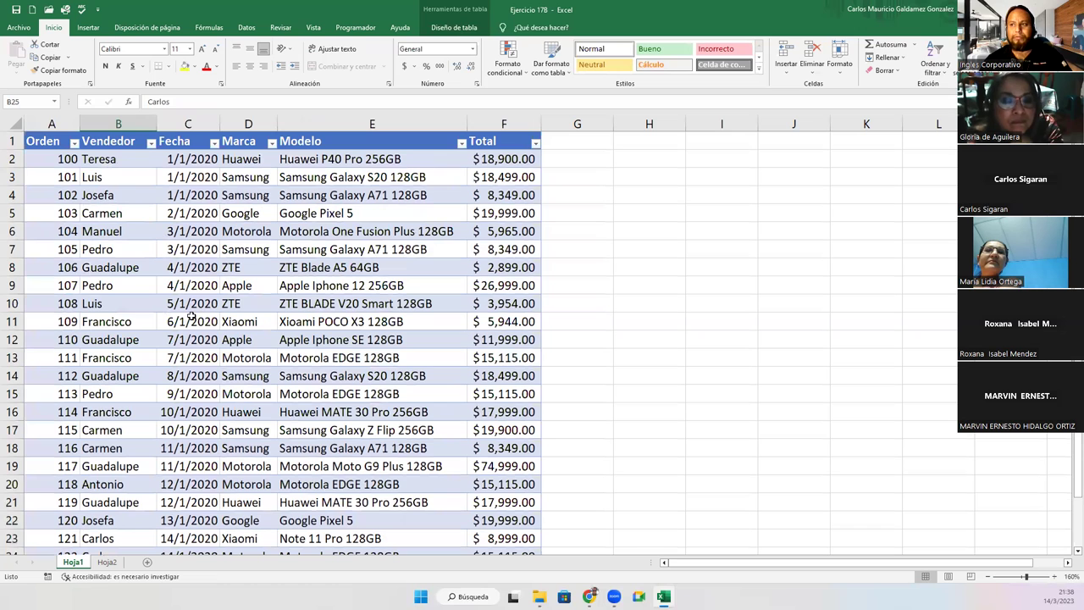
- Refresh the Hoja2 pivot with Actualizar so the grand total reaches $407,958.00
left_click(106, 562)
left_click(197, 310)
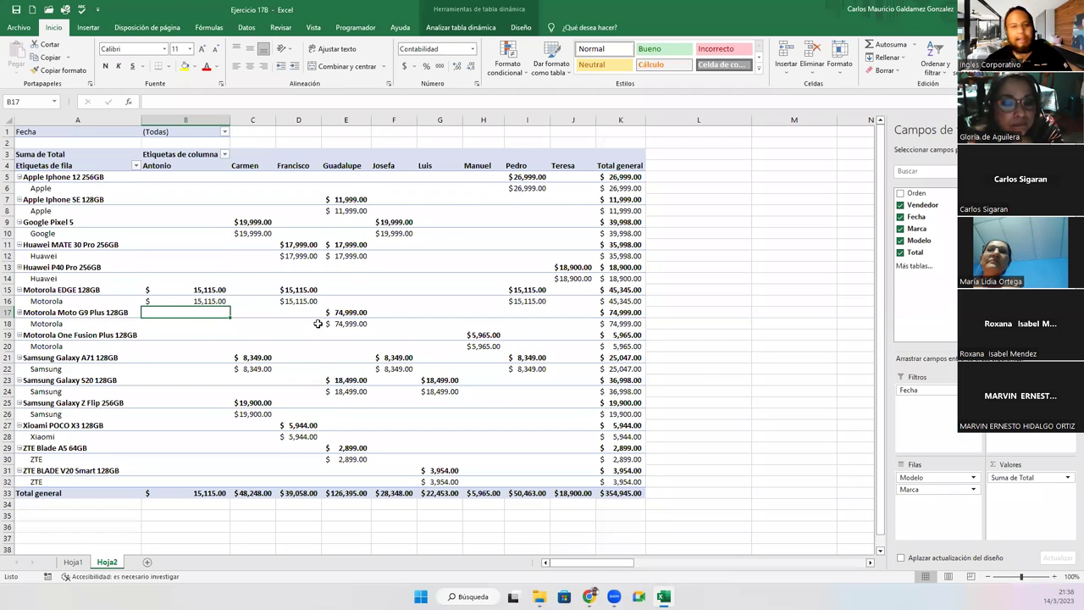
mouse_move(317, 324)
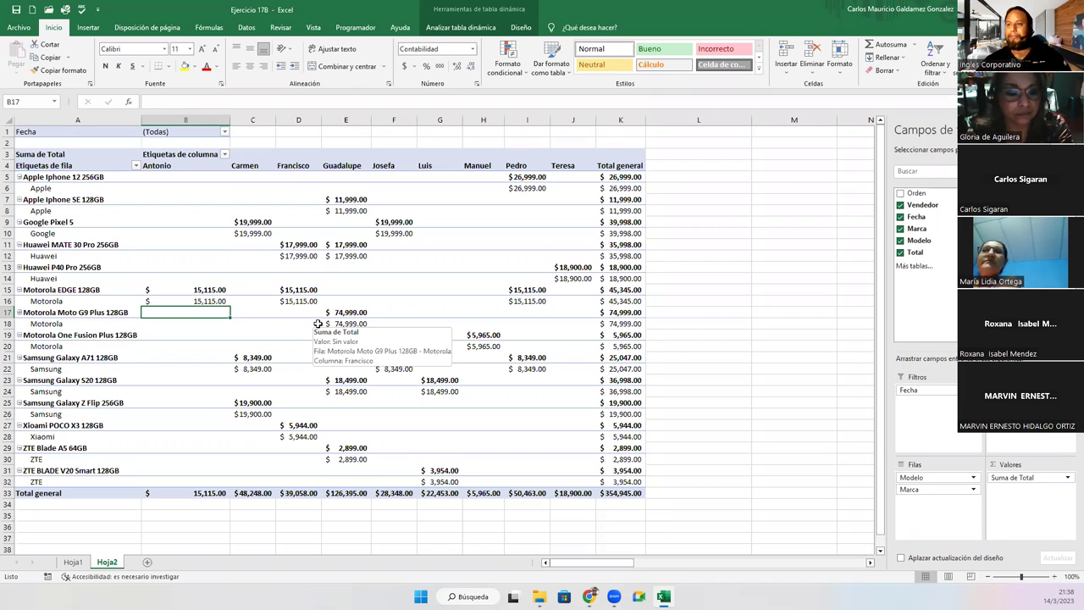
left_click(179, 264)
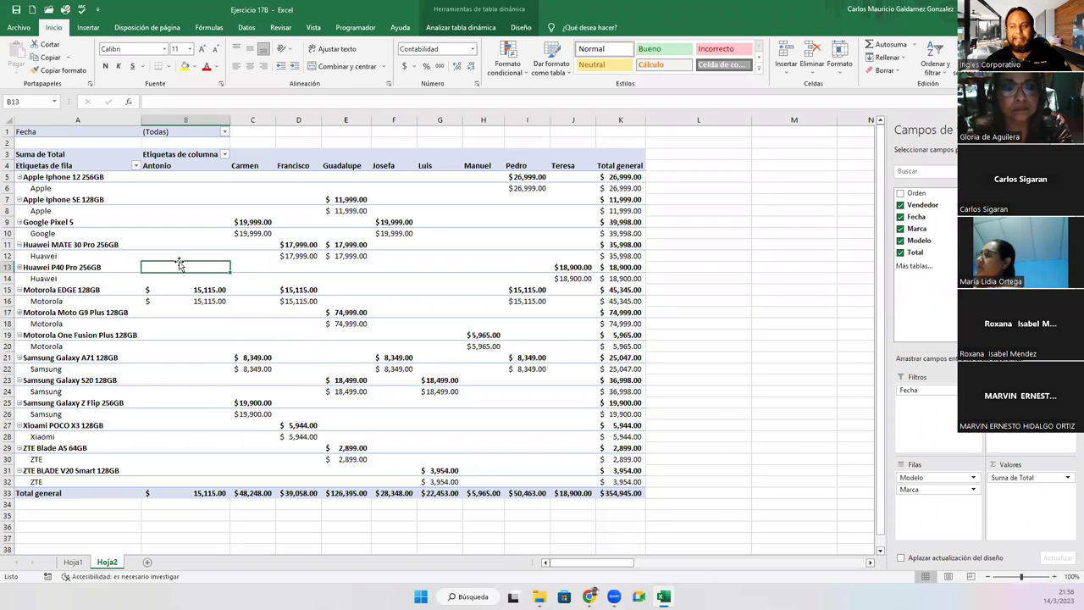
left_click(462, 27)
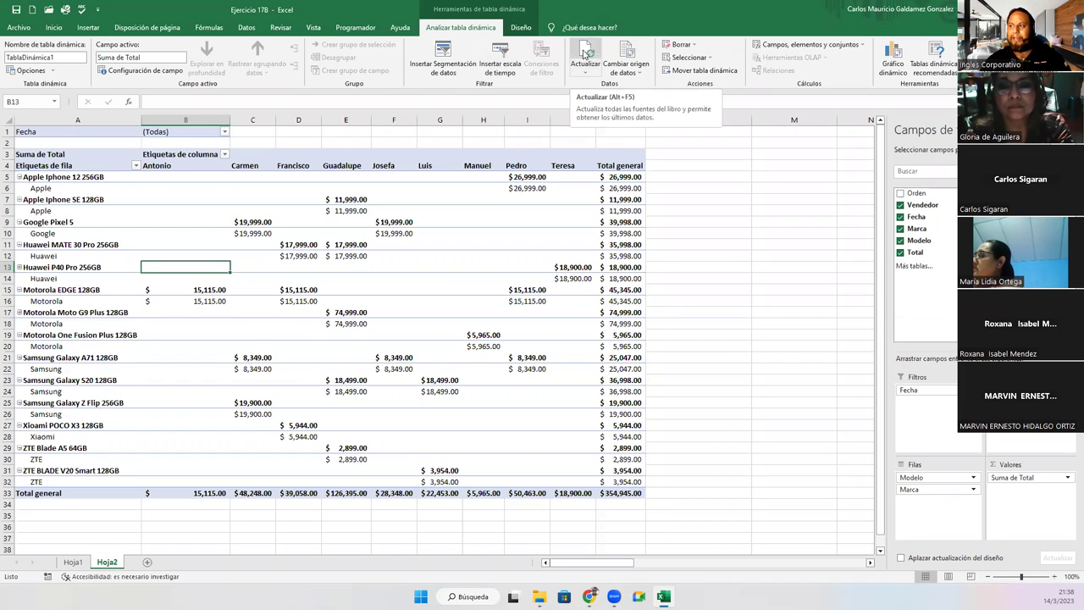
left_click(583, 53)
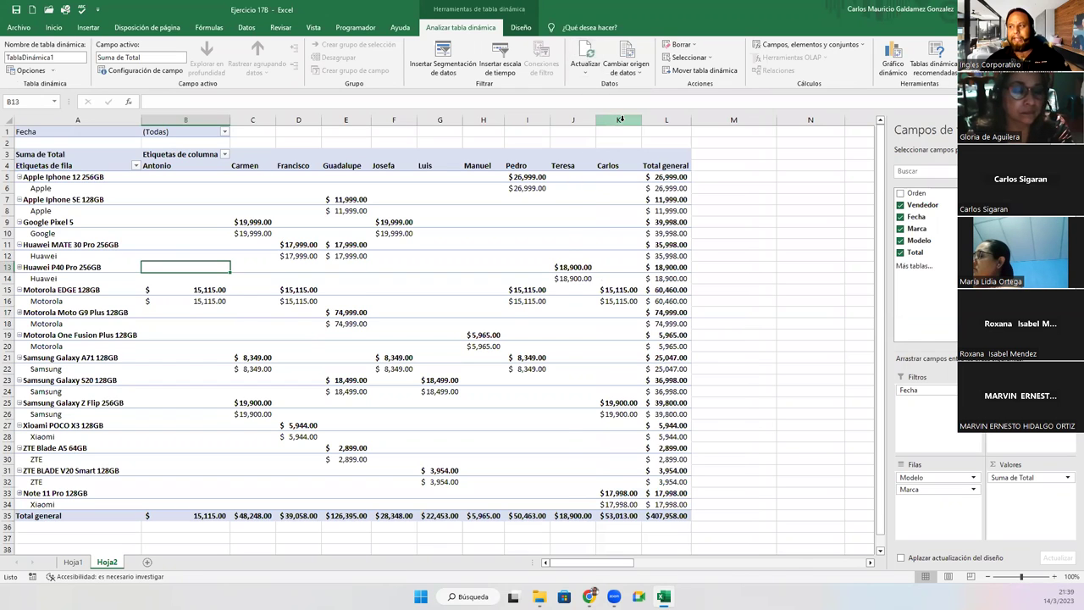
- Sum Carlos's pivot values K5:K34 and compare them with the Hoja1 source data
left_click(621, 119)
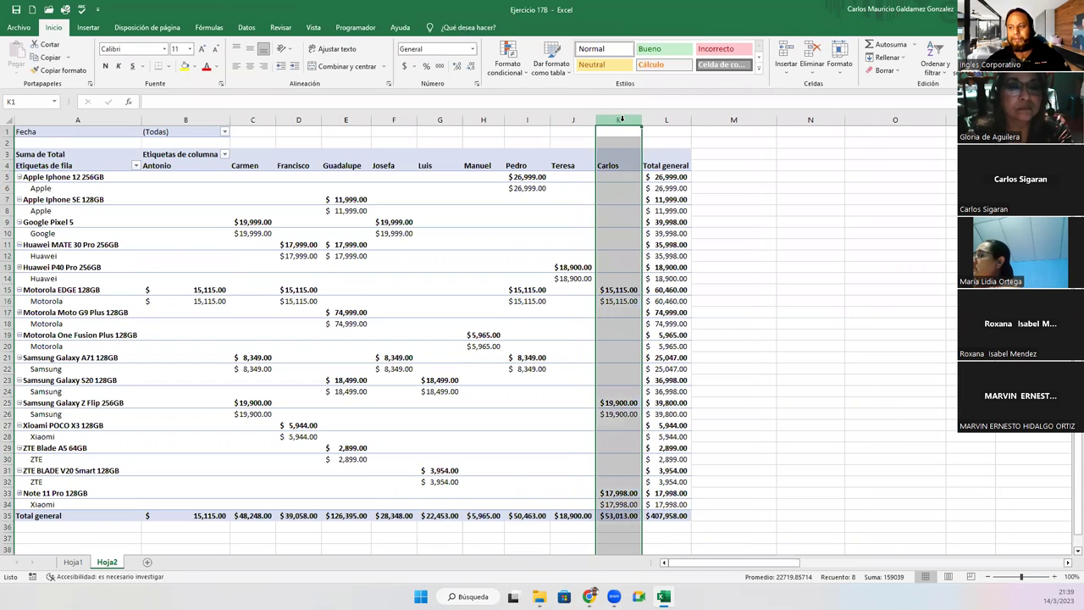
left_click(603, 370)
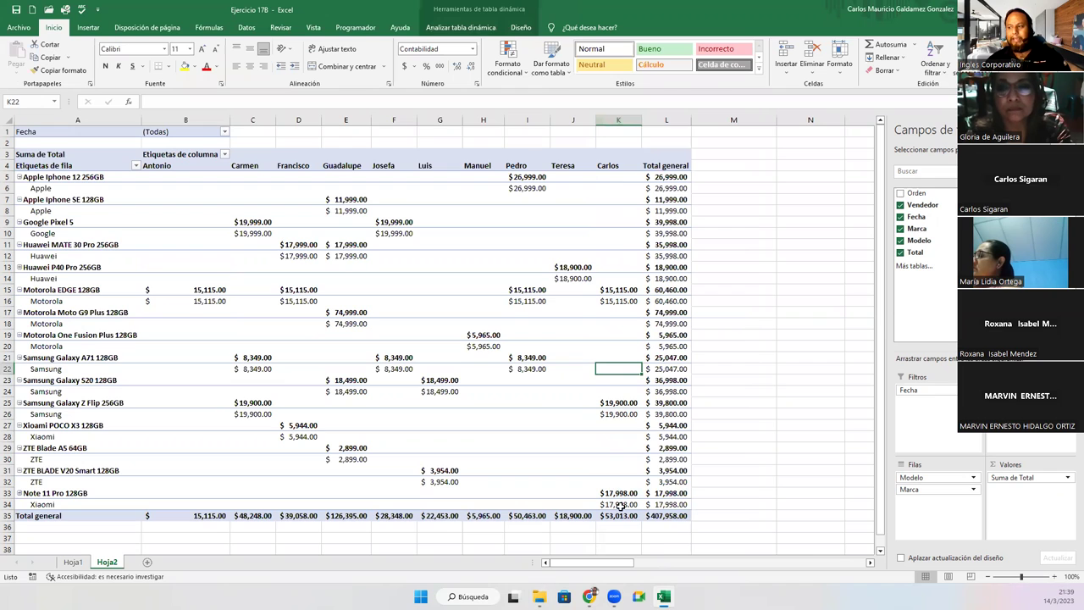
left_click_drag(620, 506, 617, 173)
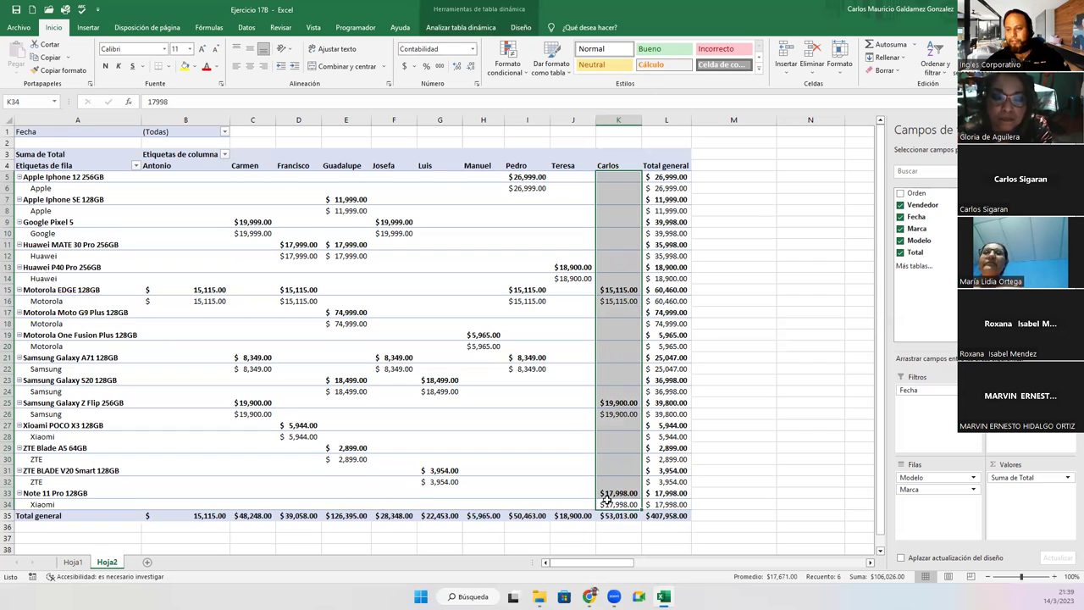
mouse_move(619, 493)
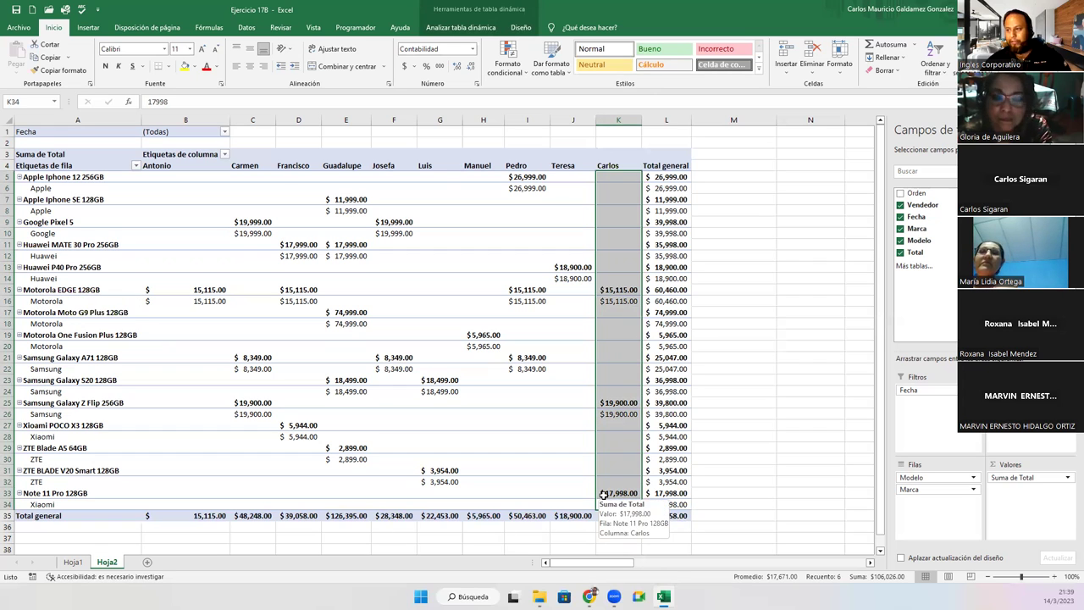
left_click(73, 562)
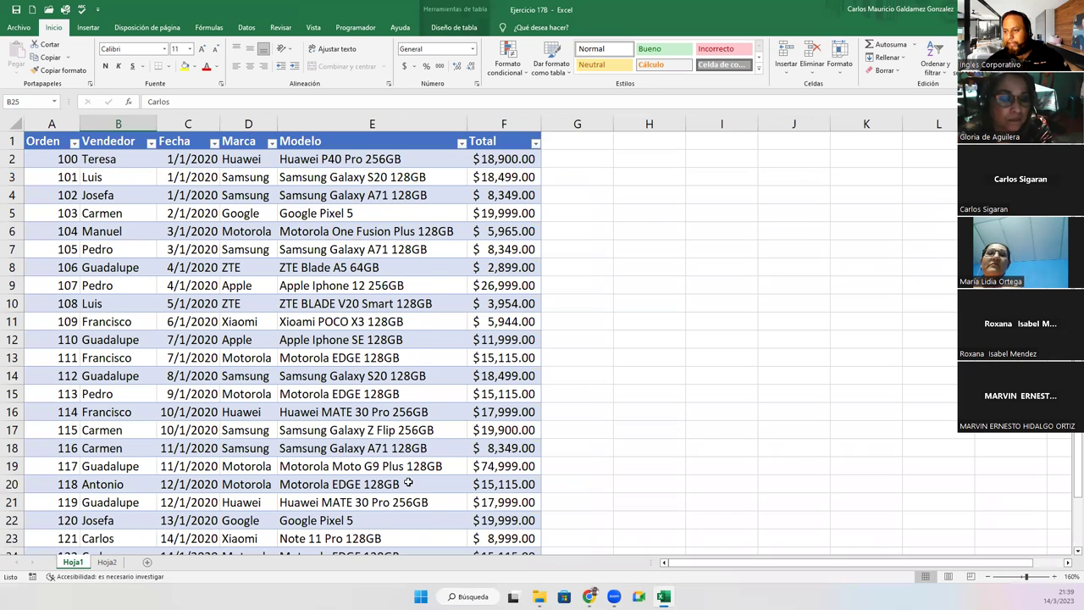
scroll(408, 482, "down", 5)
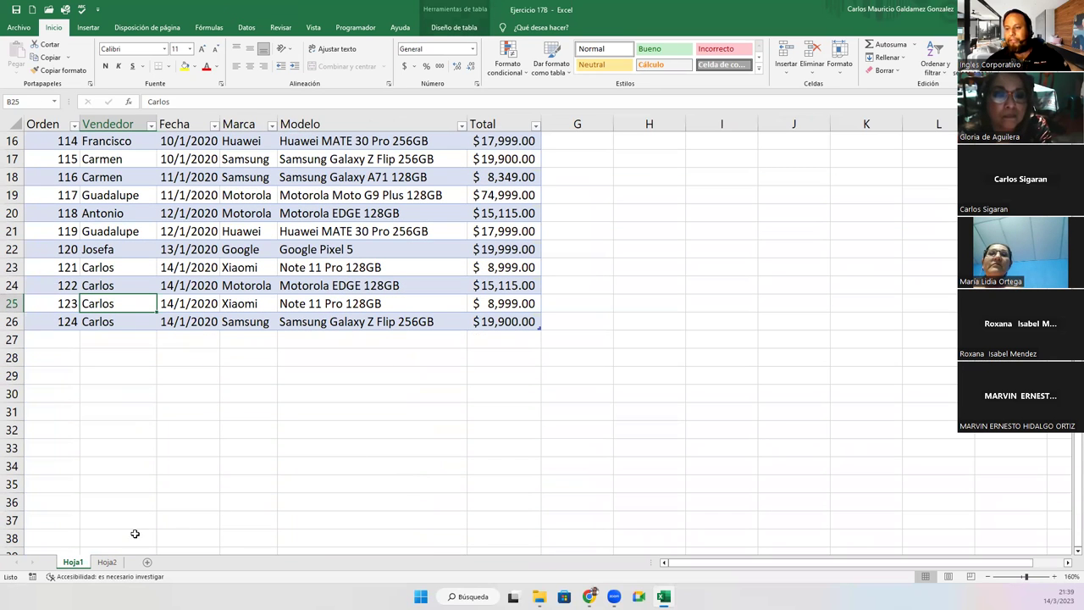
left_click(107, 563)
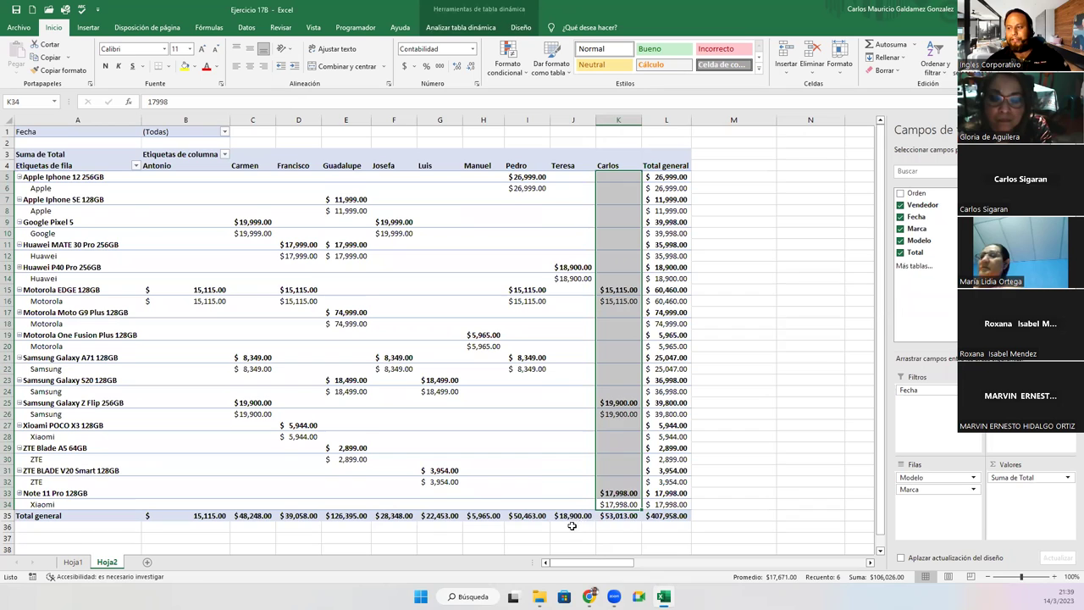
left_click(601, 517)
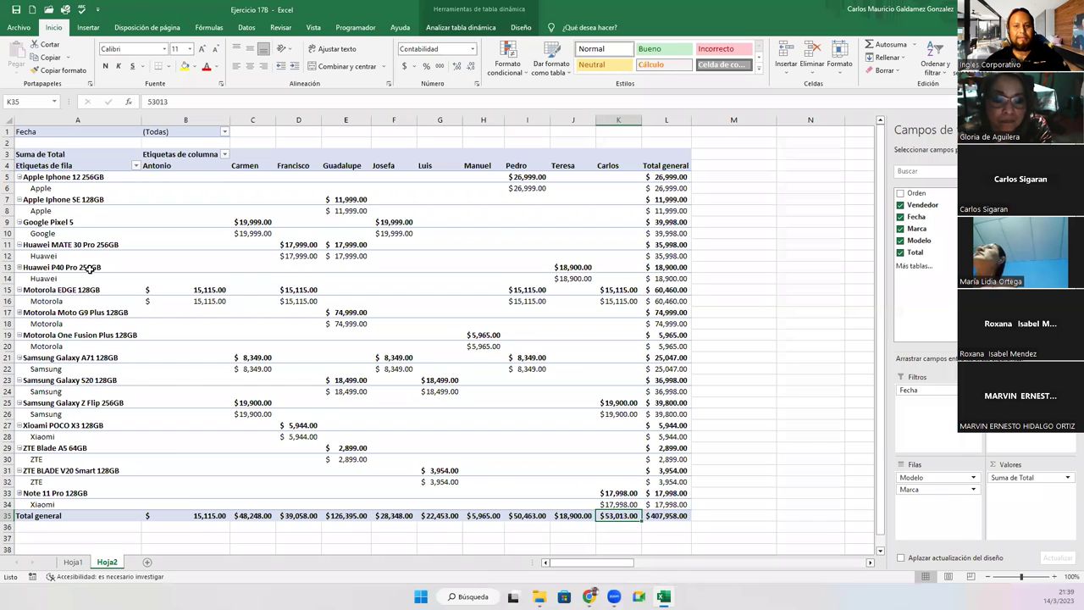
- Cross-check the Motorola EDGE 128GB entry on Hoja1 against the pivot, ending on Hoja1
left_click(73, 562)
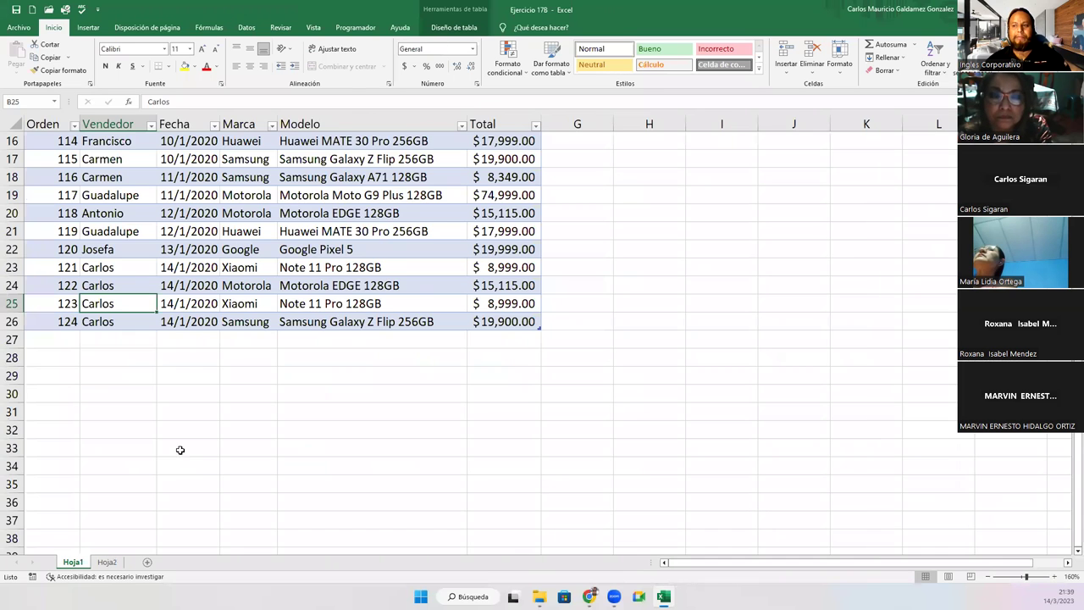
scroll(362, 291, "up", 5)
scroll(362, 292, "up", 3, "ctrl")
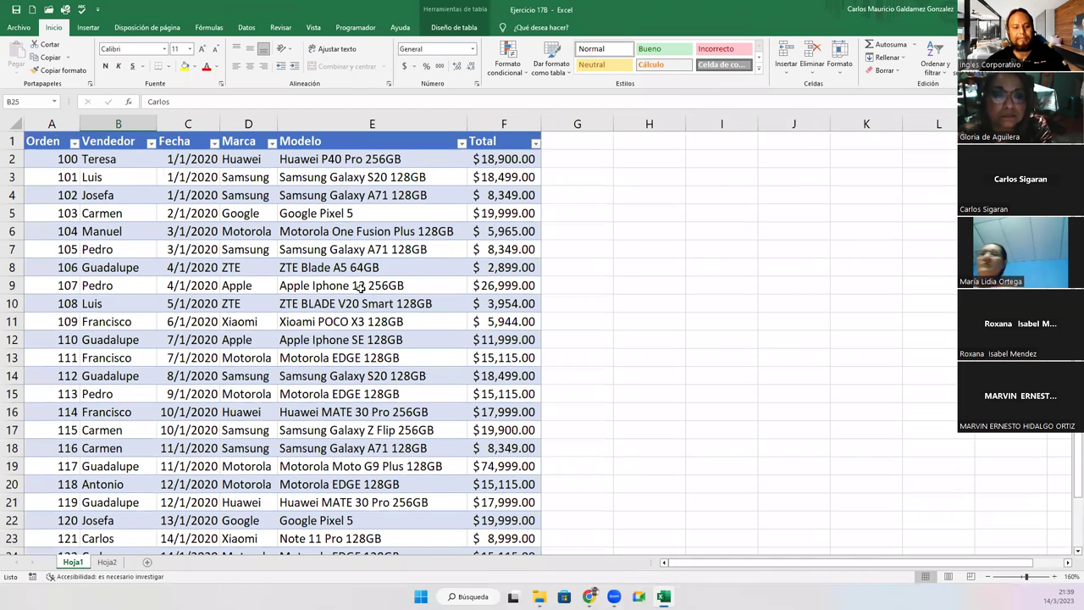
scroll(360, 288, "down", 1, "ctrl")
scroll(360, 288, "down", 1, "ctrl")
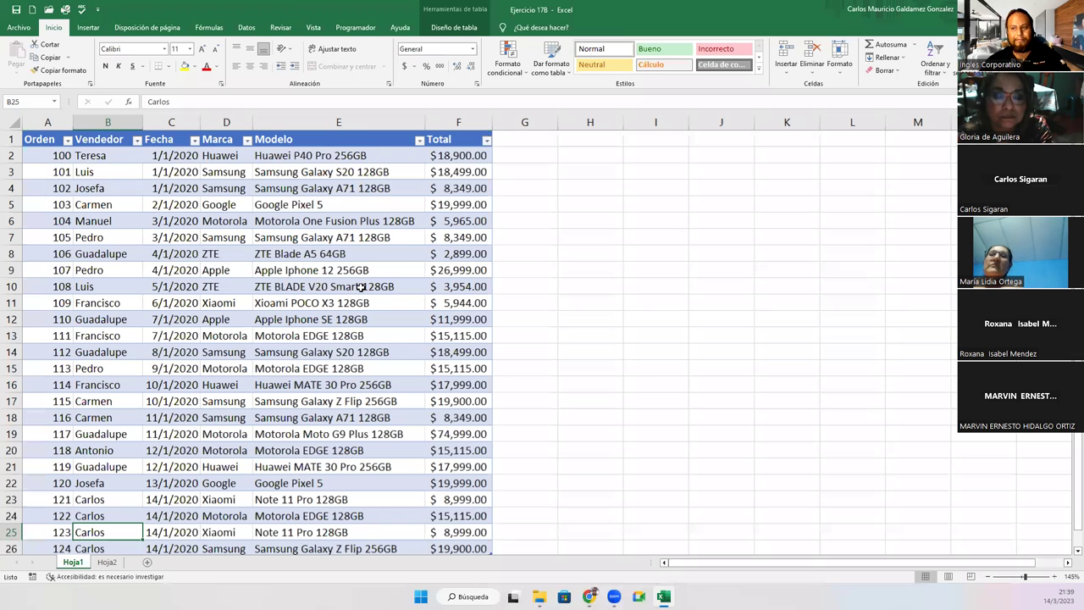
scroll(360, 288, "down", 1, "ctrl")
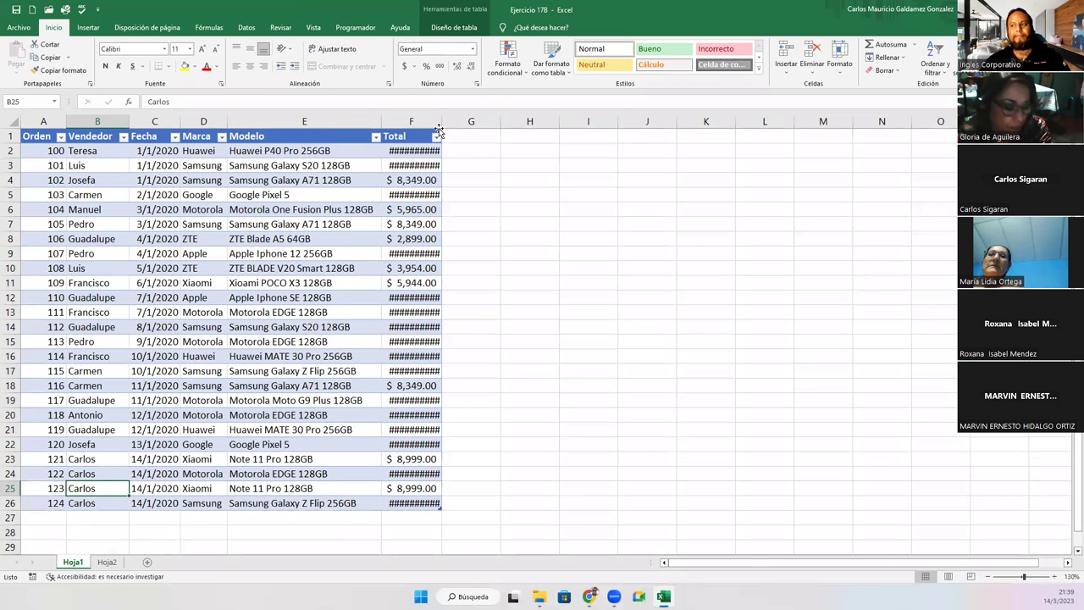
left_click(258, 312)
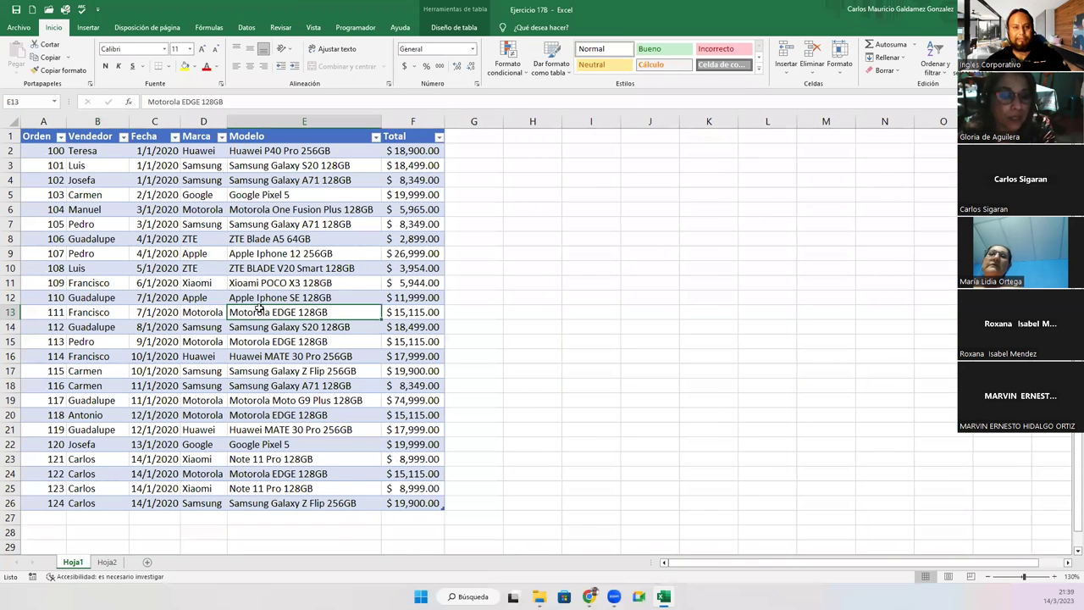
left_click(99, 563)
left_click(515, 332)
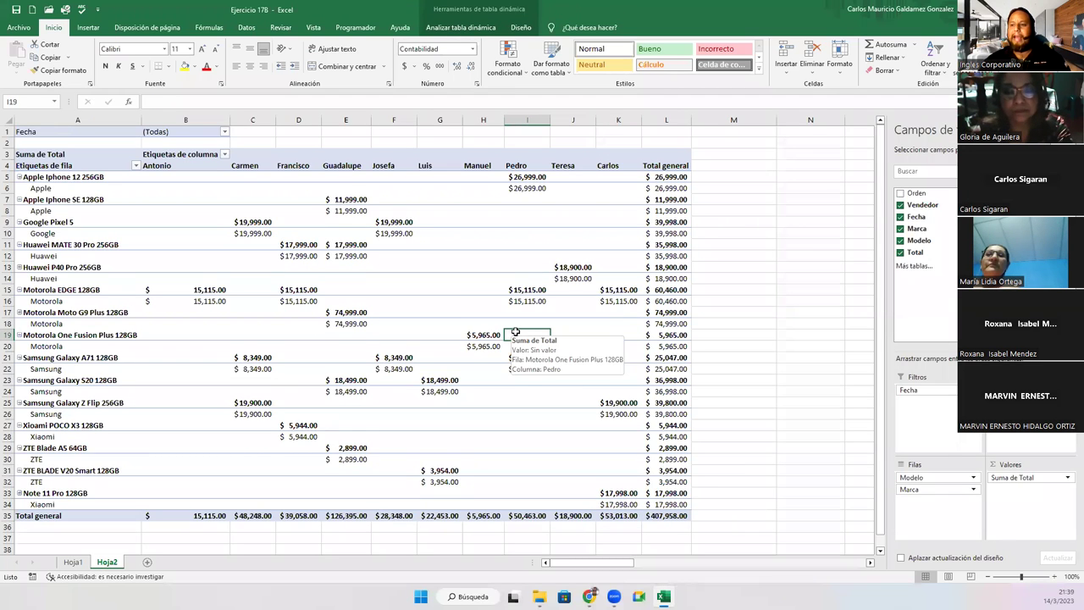
left_click(74, 563)
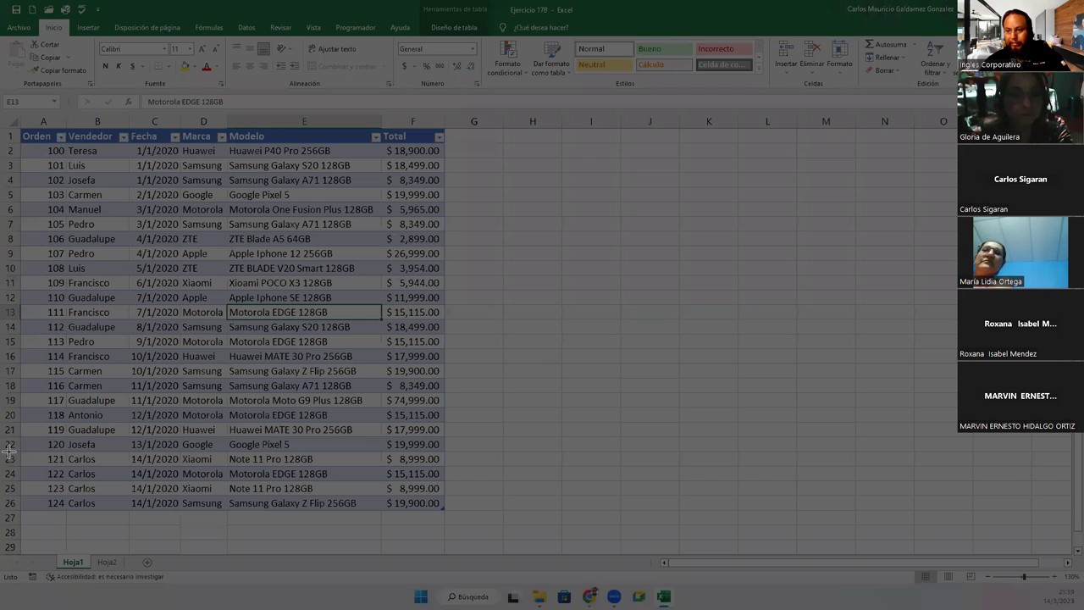
- Send a screenshot of rows 23–26 to the class WhatsApp Web chat
left_click_drag(9, 451, 447, 515)
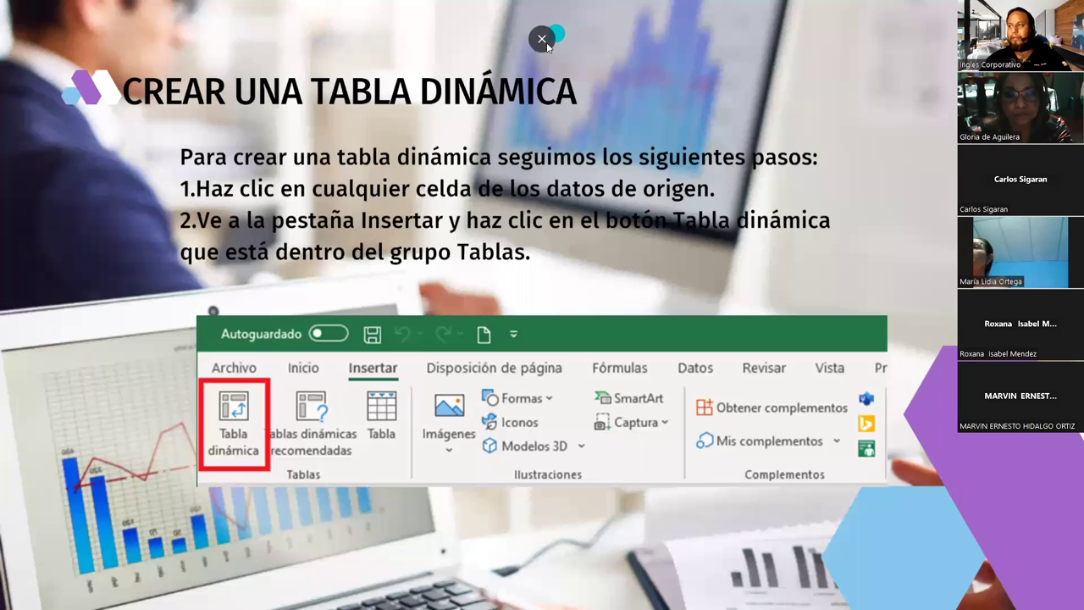
left_click(543, 39)
left_click(76, 9)
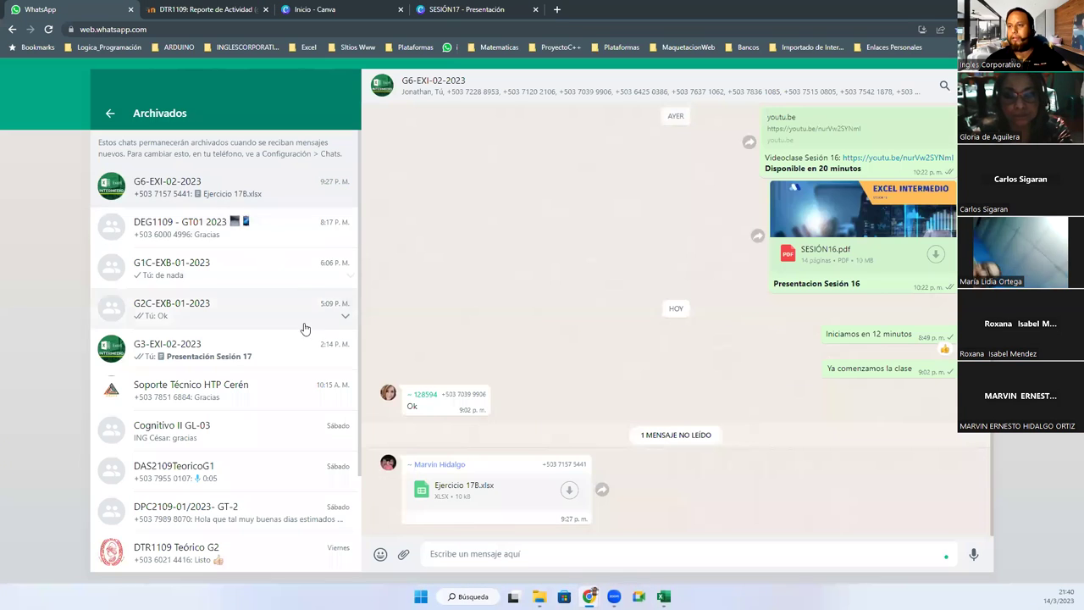
key("ctrl+v")
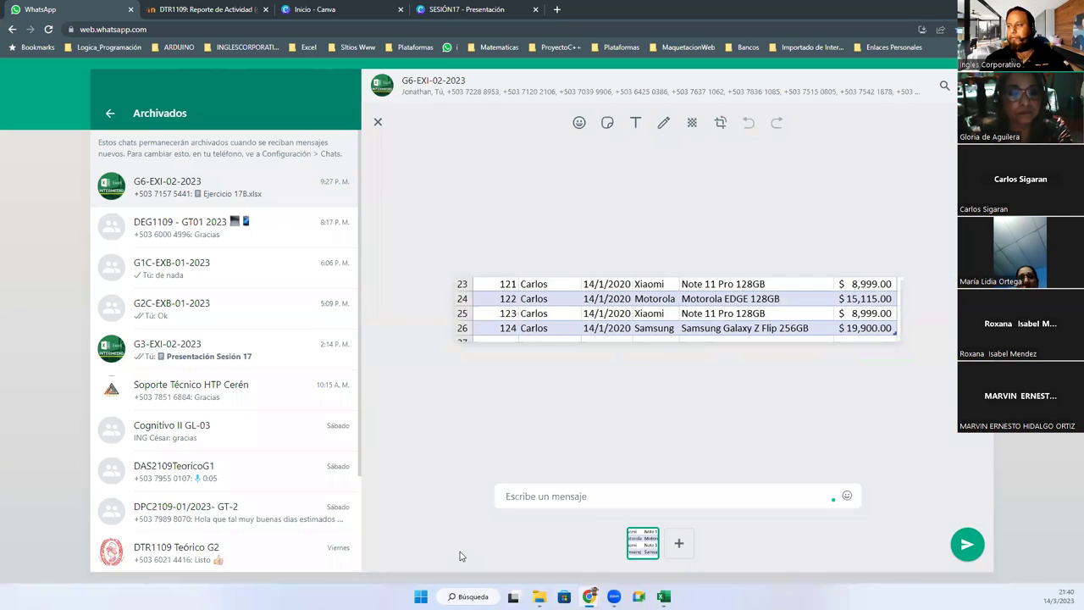
key("Return")
- Present the SESIÓN17 Canva slide full screen, then return to the Excel pivot table
left_click(339, 9)
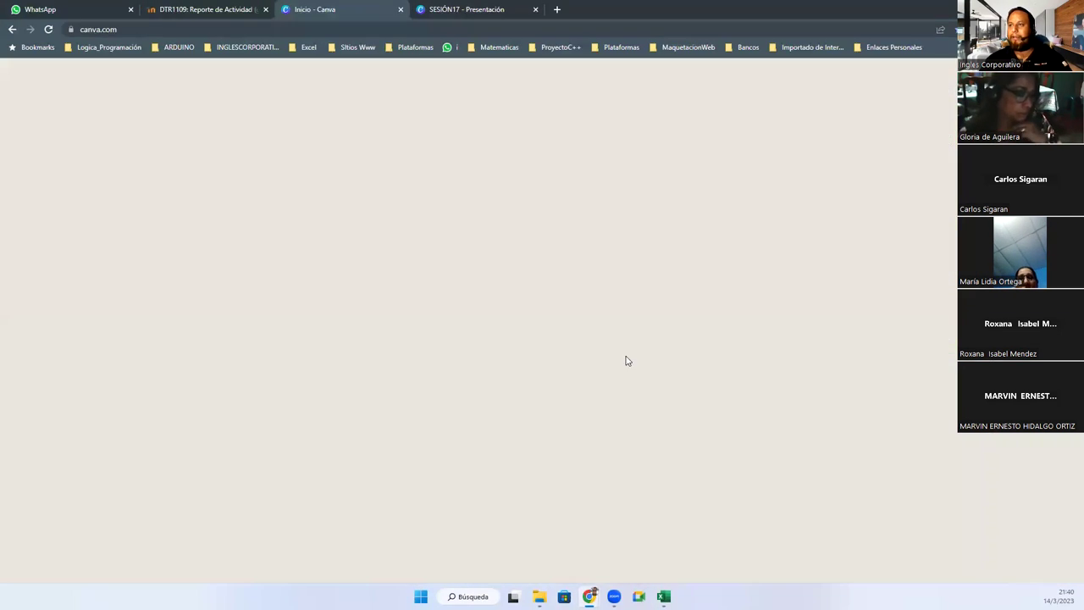
left_click(475, 9)
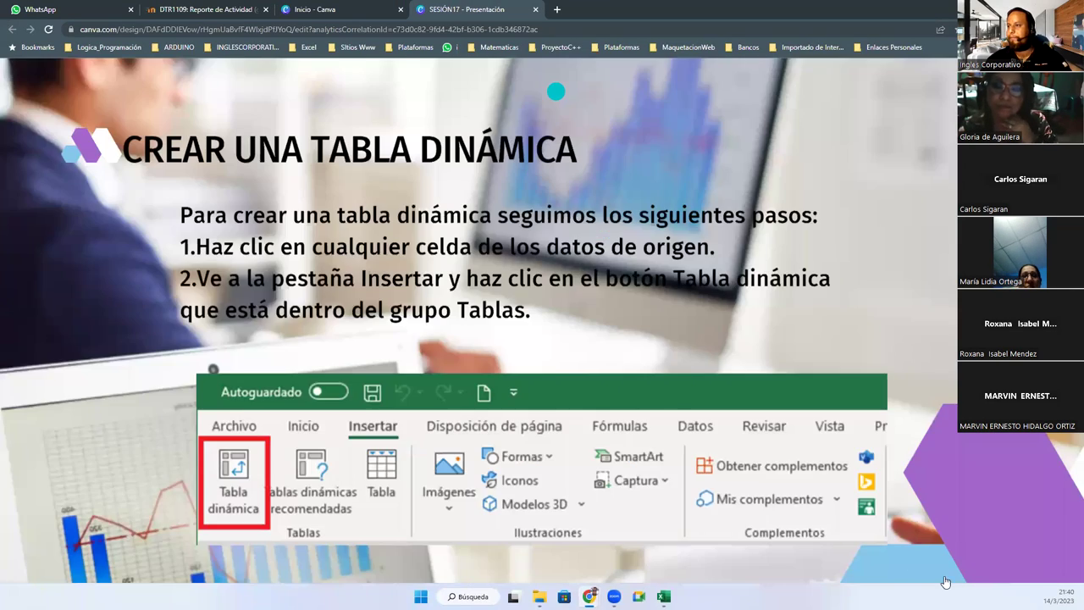
key("ctrl+alt+p")
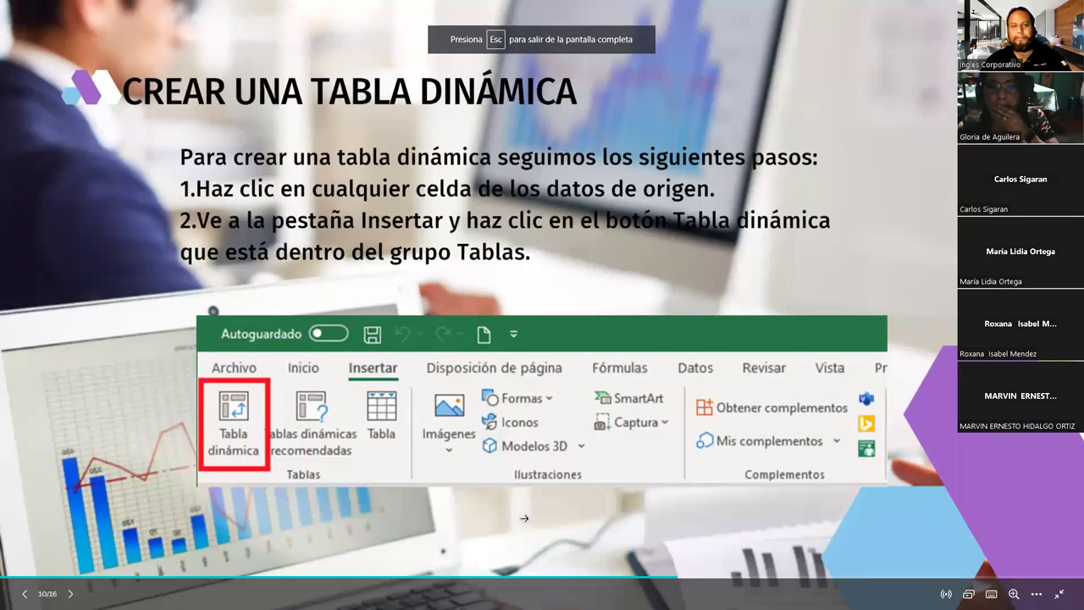
key("alt+Tab")
left_click(107, 562)
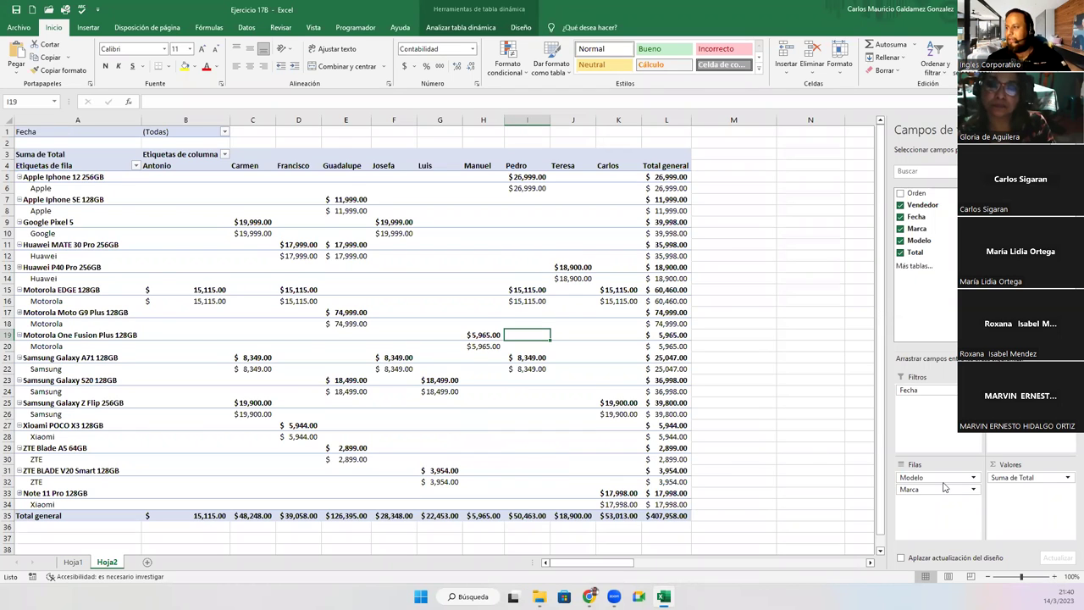
- Place Marca above Modelo in the pivot rows and collapse the Apple, Google, Huawei and Motorola groups
left_click_drag(946, 488, 913, 497)
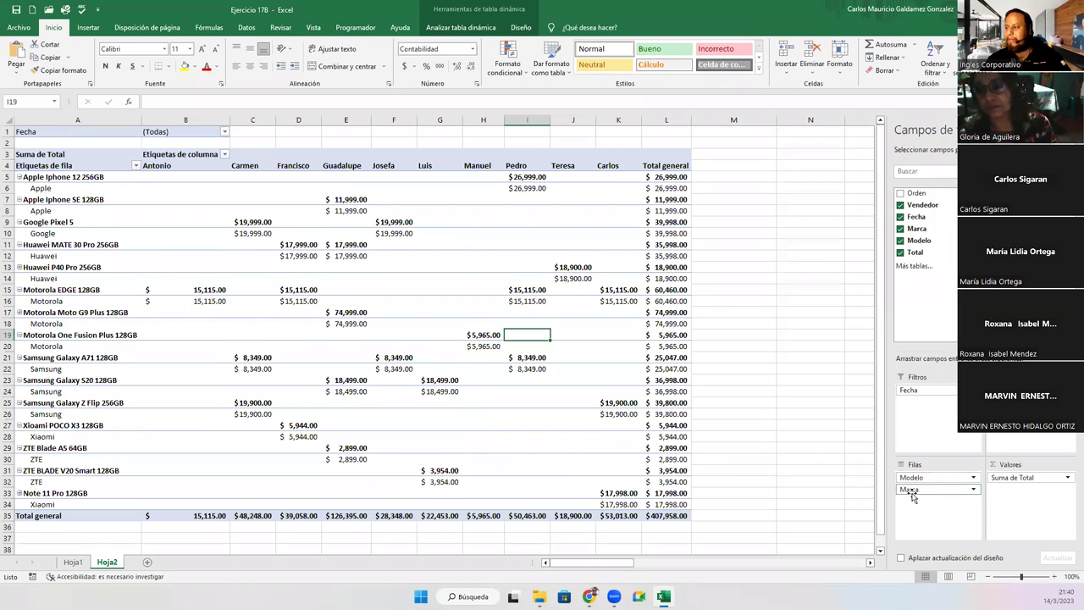
left_click_drag(912, 496, 911, 476)
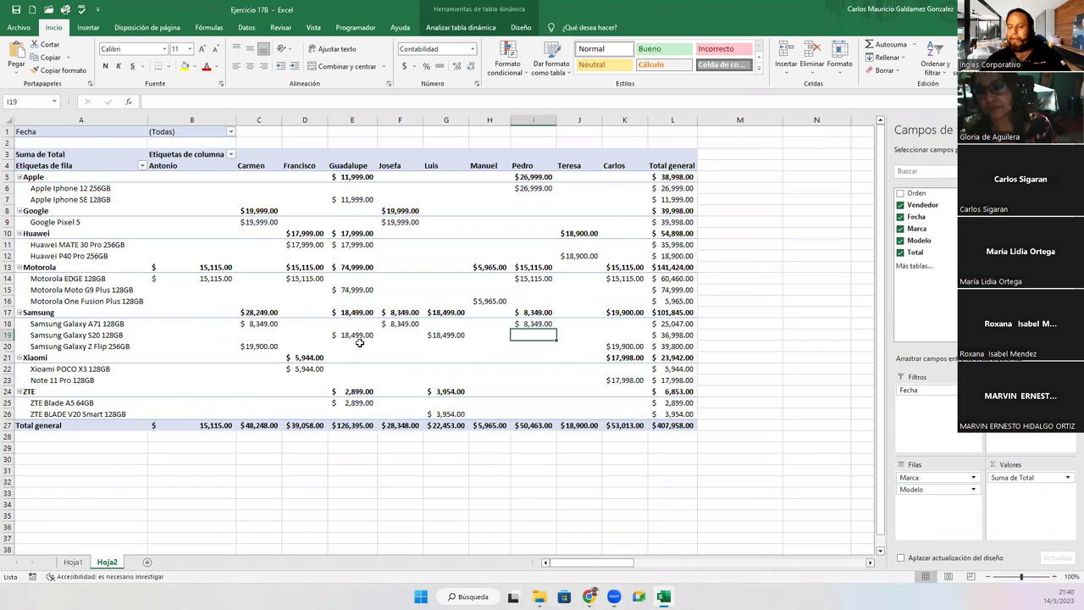
left_click(311, 314)
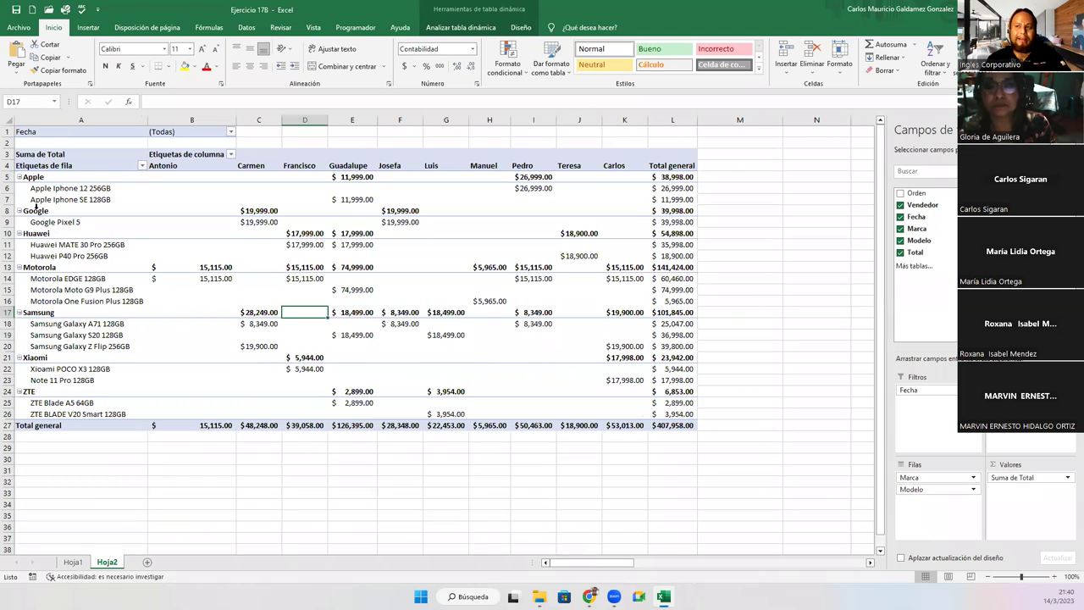
left_click(19, 177)
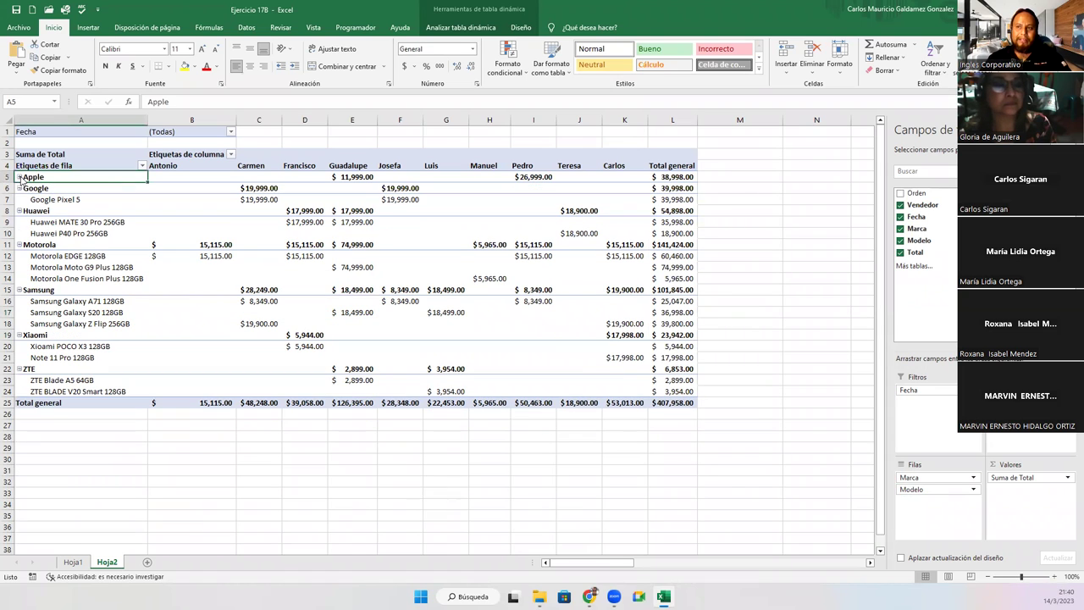
left_click(19, 188)
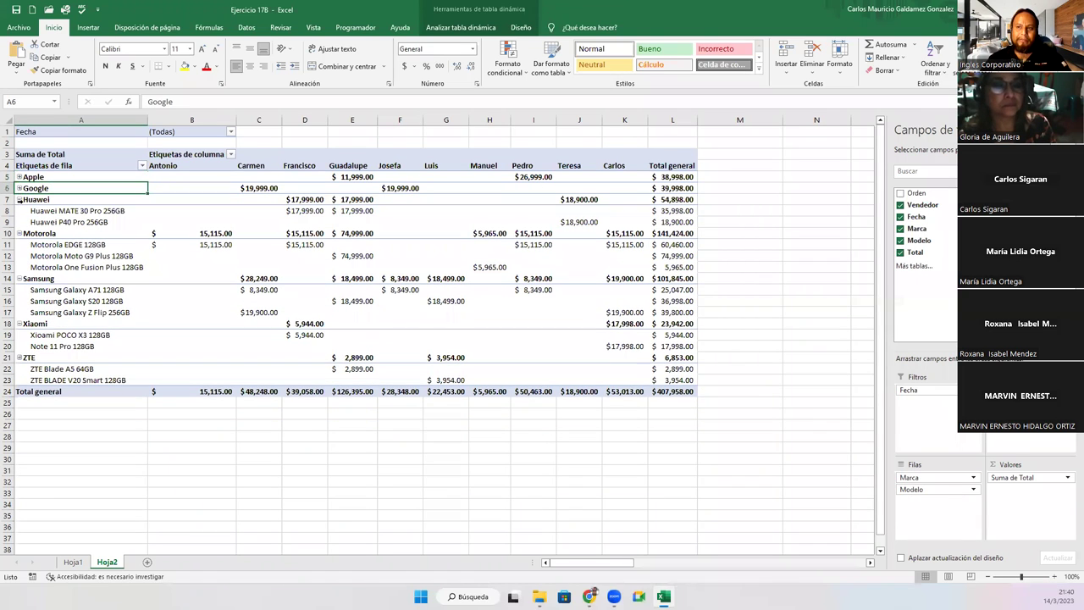
left_click(18, 199)
left_click(20, 199)
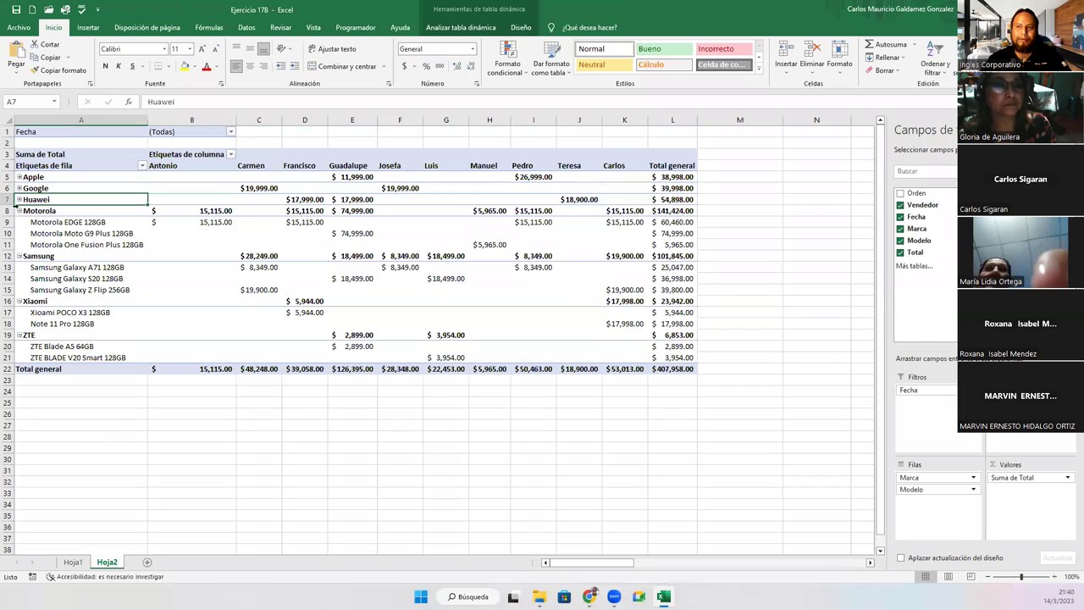
left_click(17, 211)
left_click(19, 210)
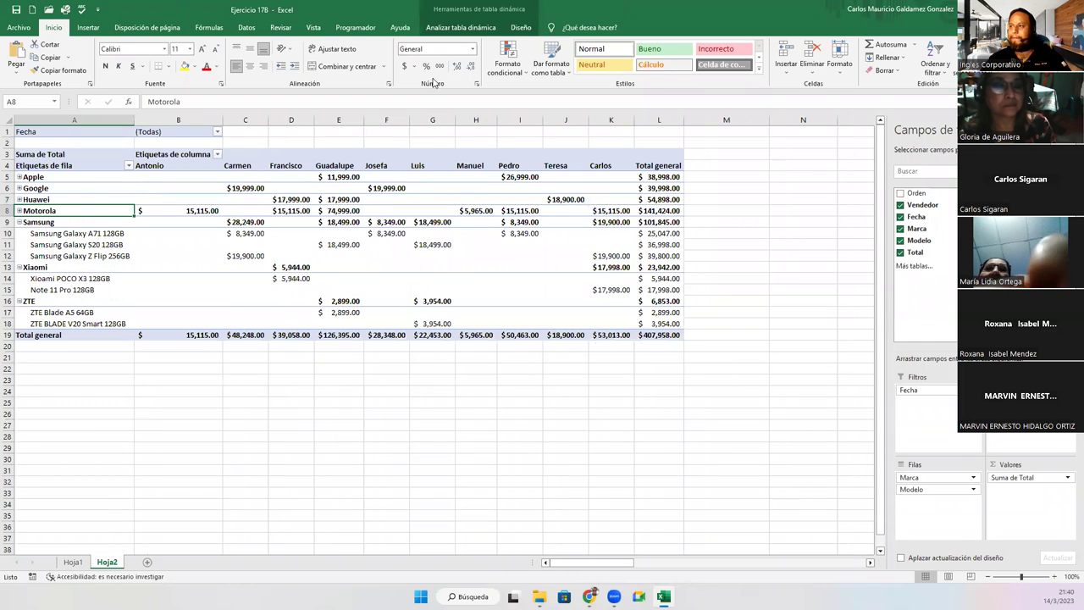
- Collapse the Samsung, Xiaomi and ZTE groups and select the whole pivot table
left_click(446, 28)
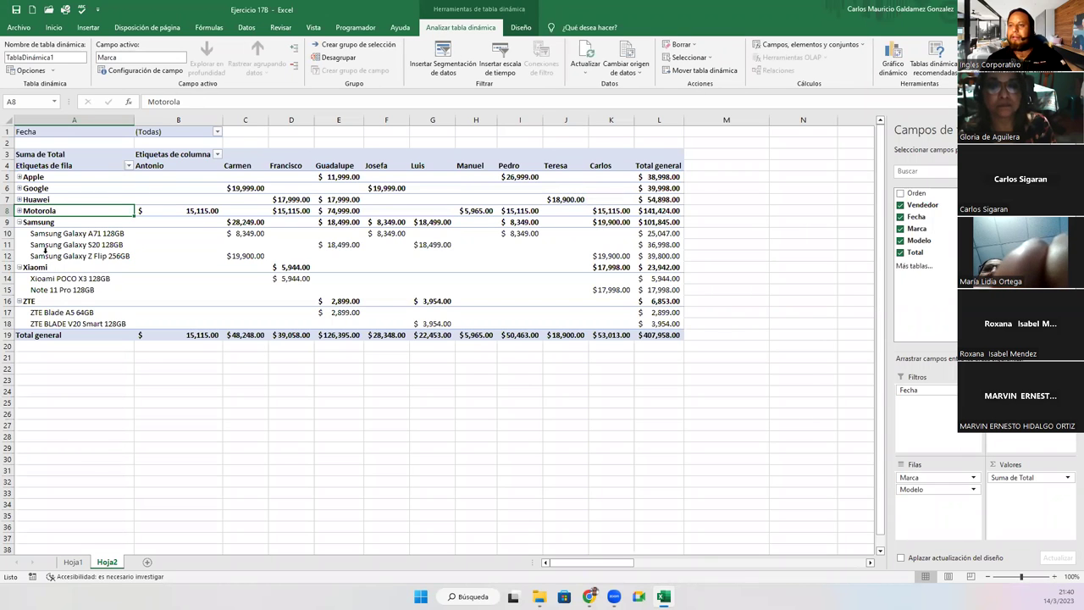
left_click(18, 222)
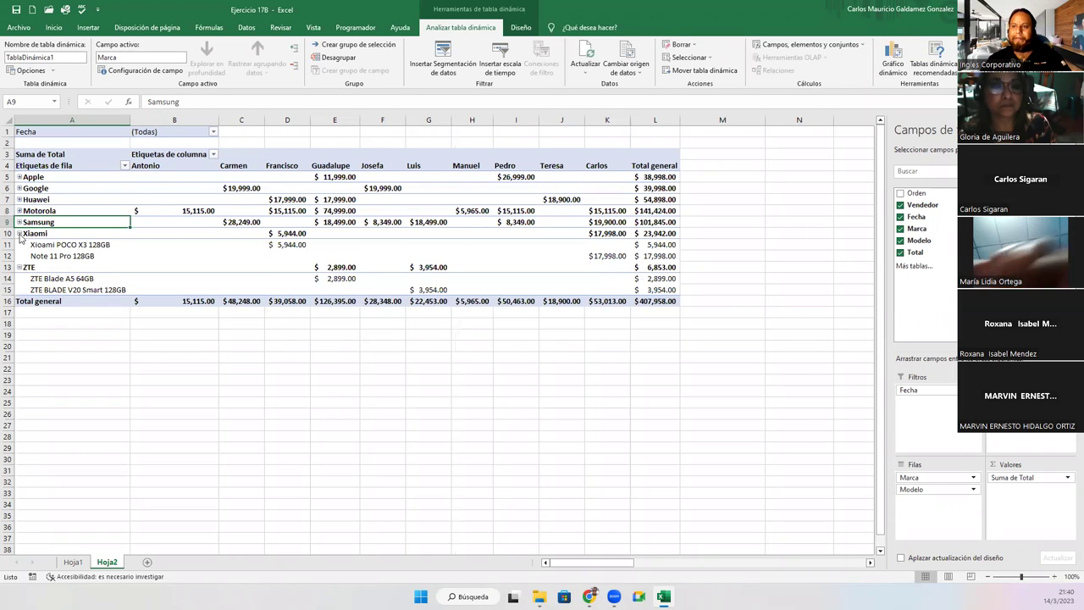
left_click(19, 233)
left_click(19, 244)
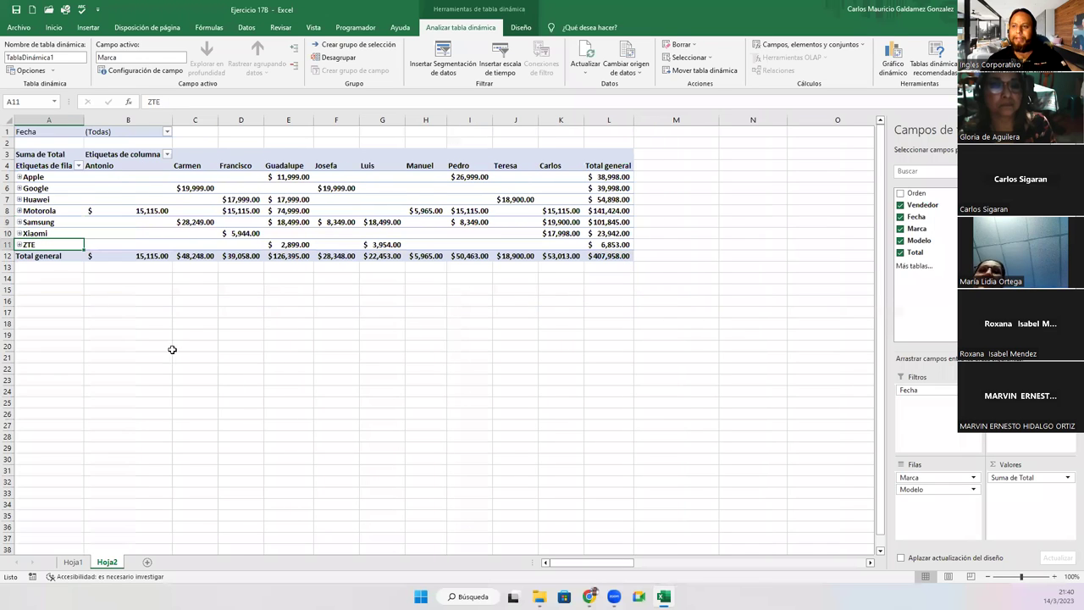
left_click(389, 224)
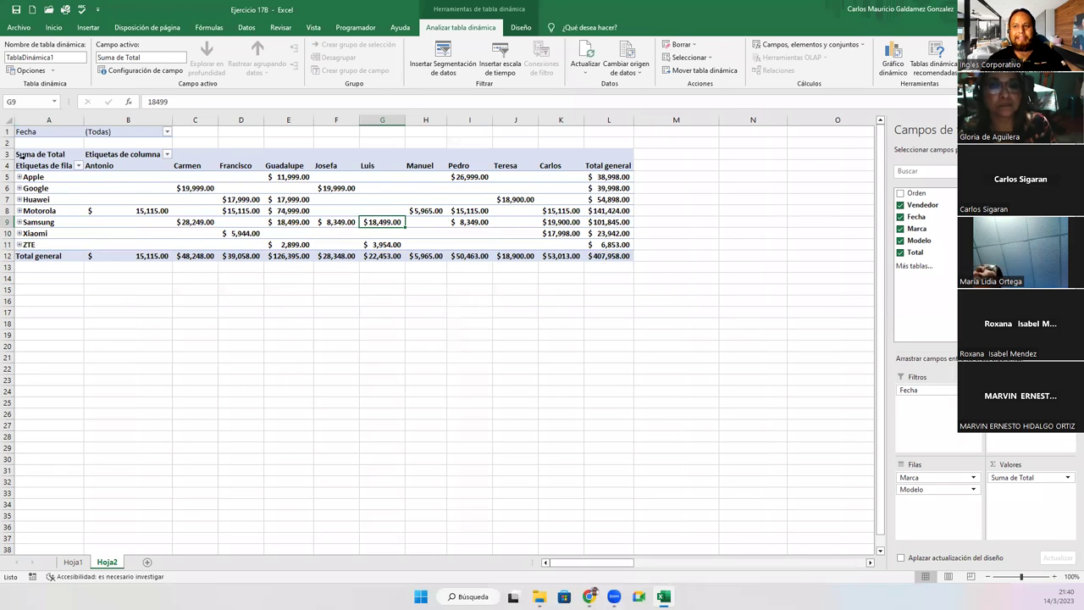
left_click(45, 150)
mouse_move(382, 233)
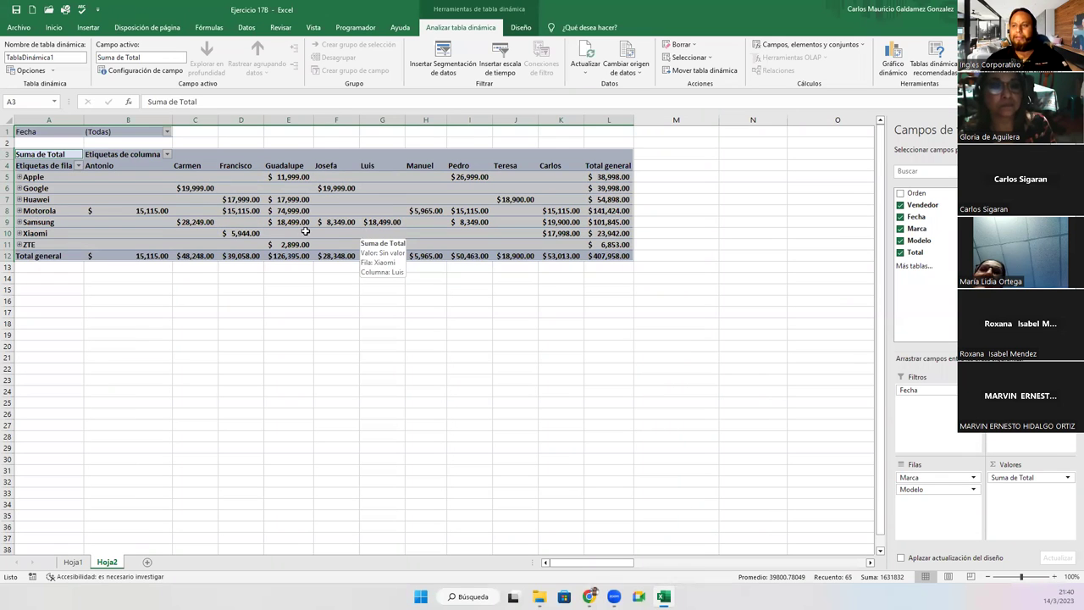
left_click(72, 191)
right_click(72, 193)
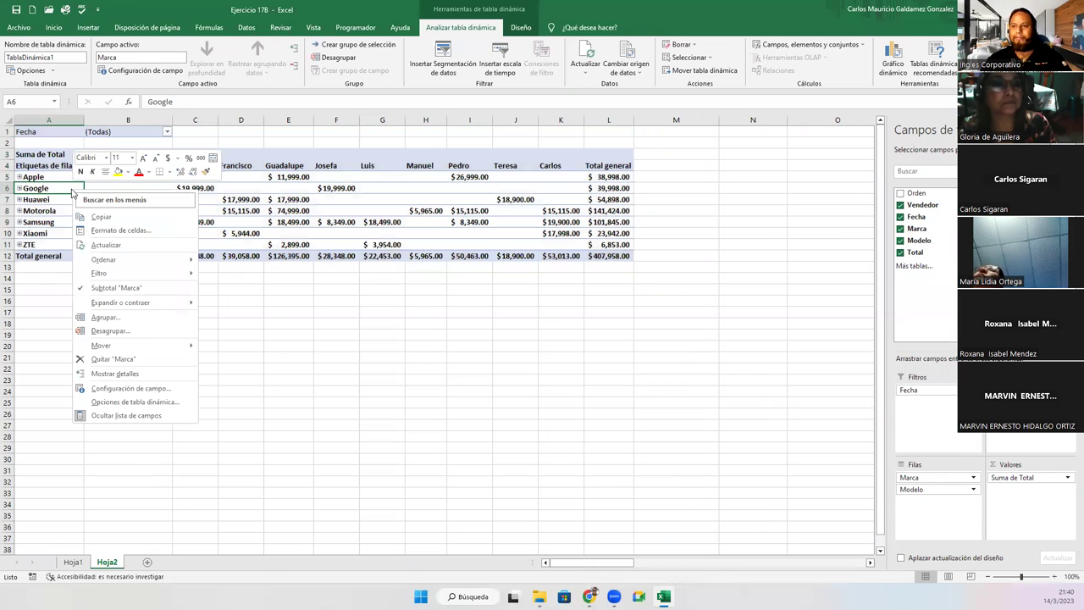
mouse_move(120, 303)
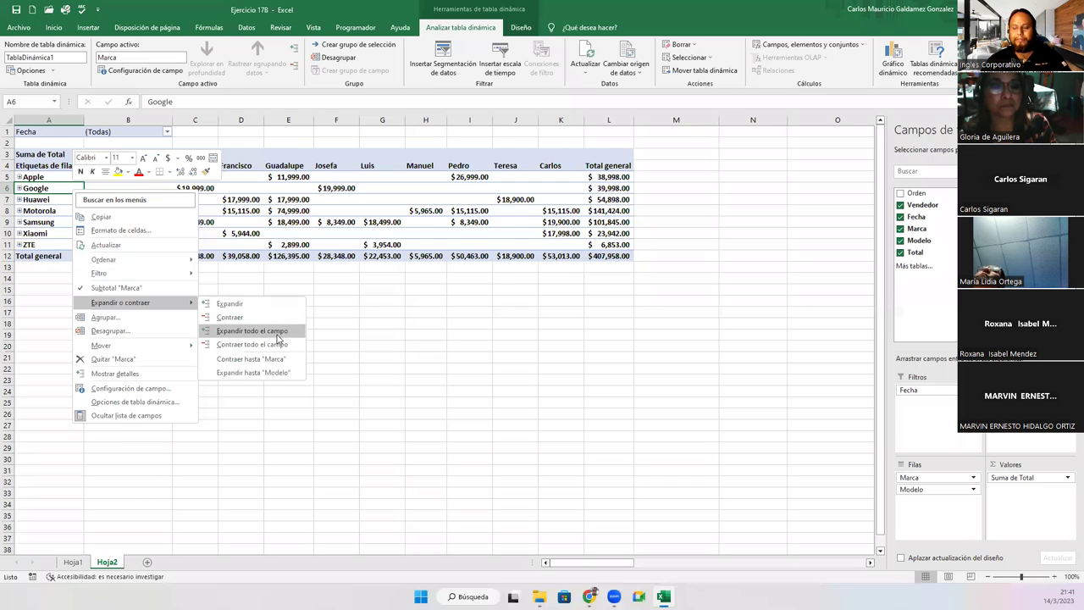
left_click(277, 334)
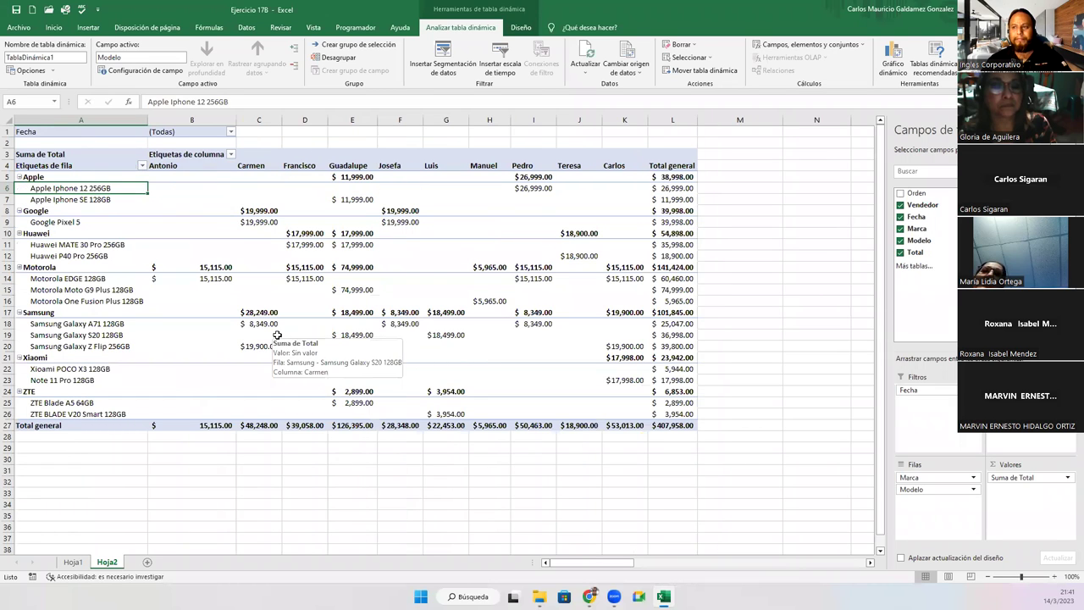
right_click(277, 334)
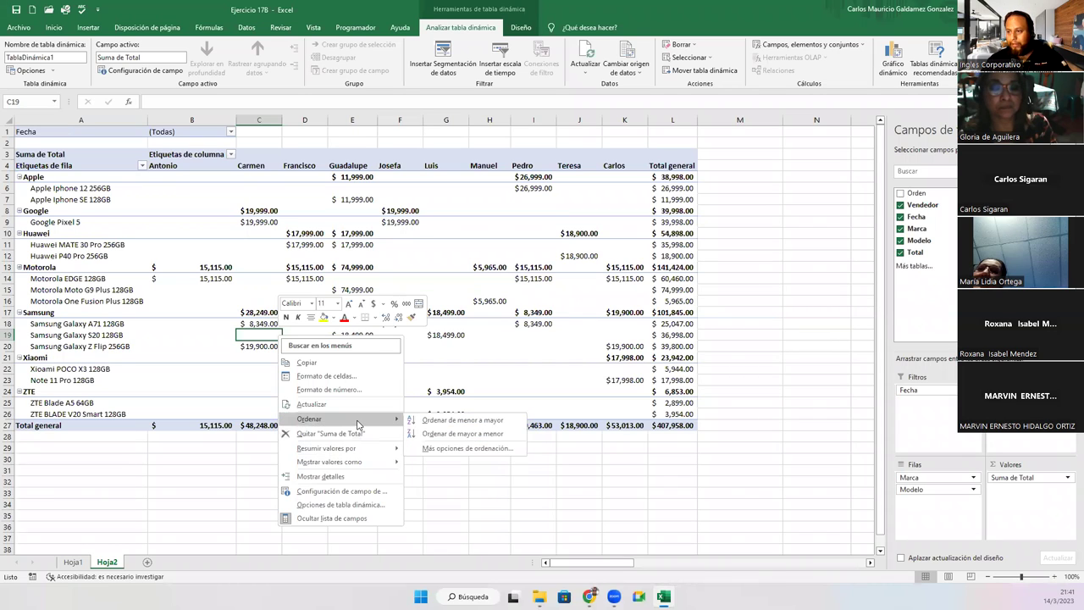
left_click(103, 278)
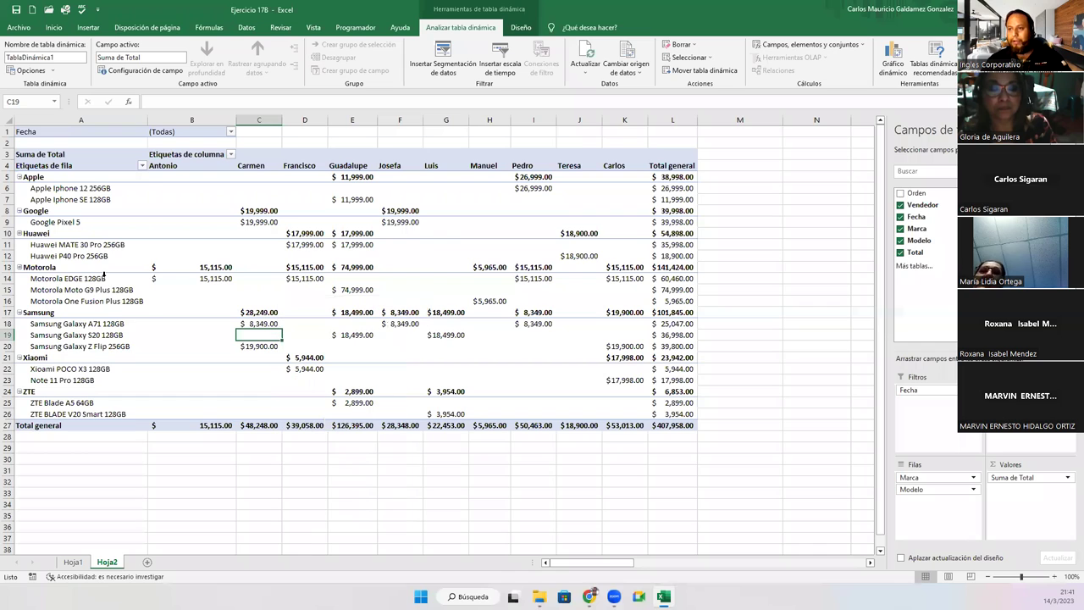
left_click(105, 276)
right_click(105, 281)
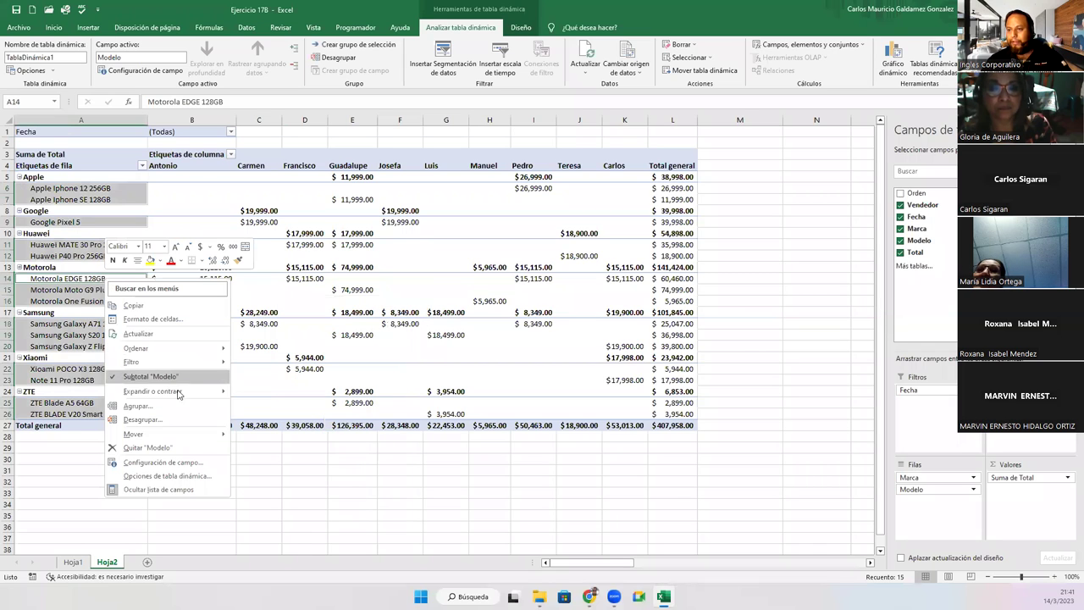
mouse_move(152, 392)
left_click(269, 407)
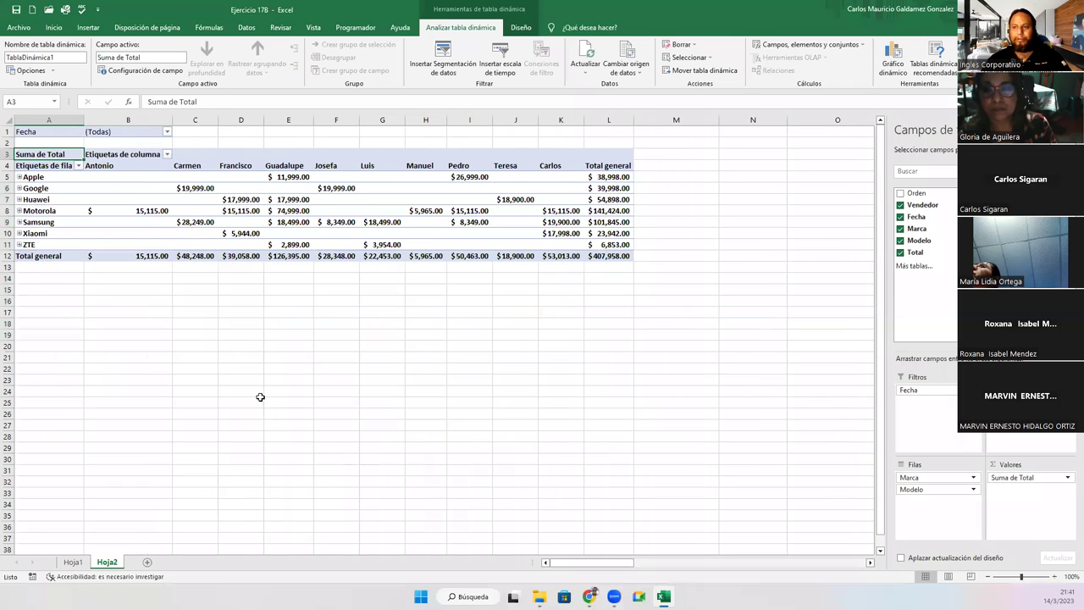
left_click(191, 232)
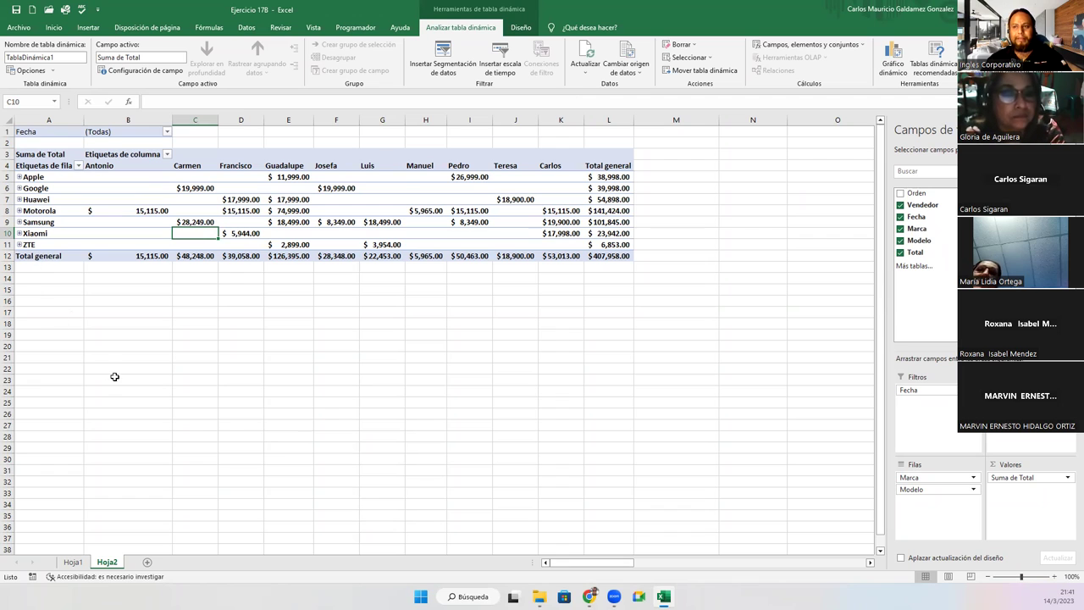
left_click(19, 234)
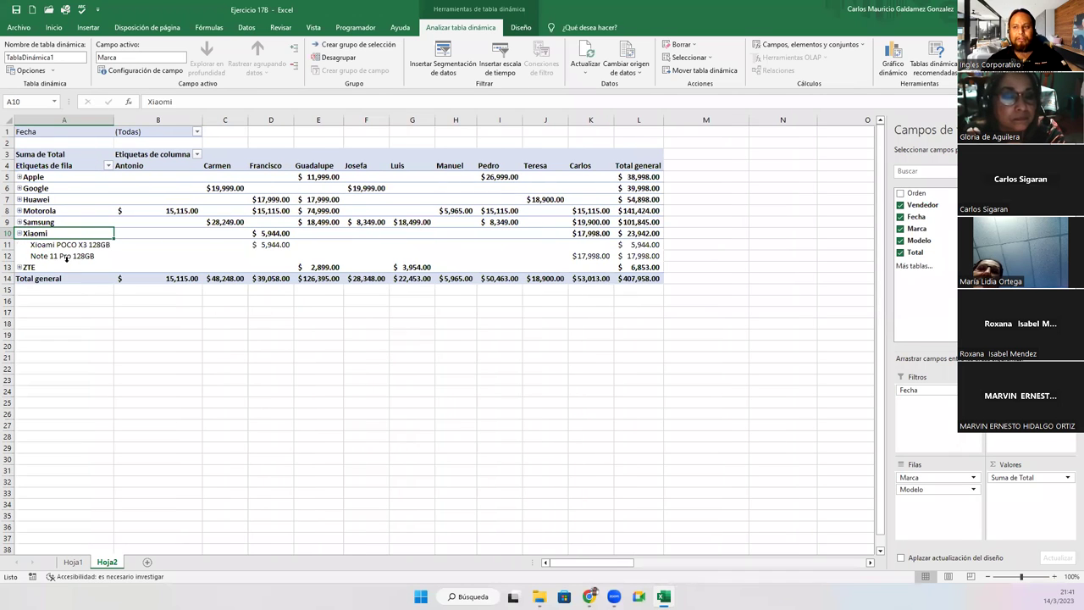
left_click(19, 234)
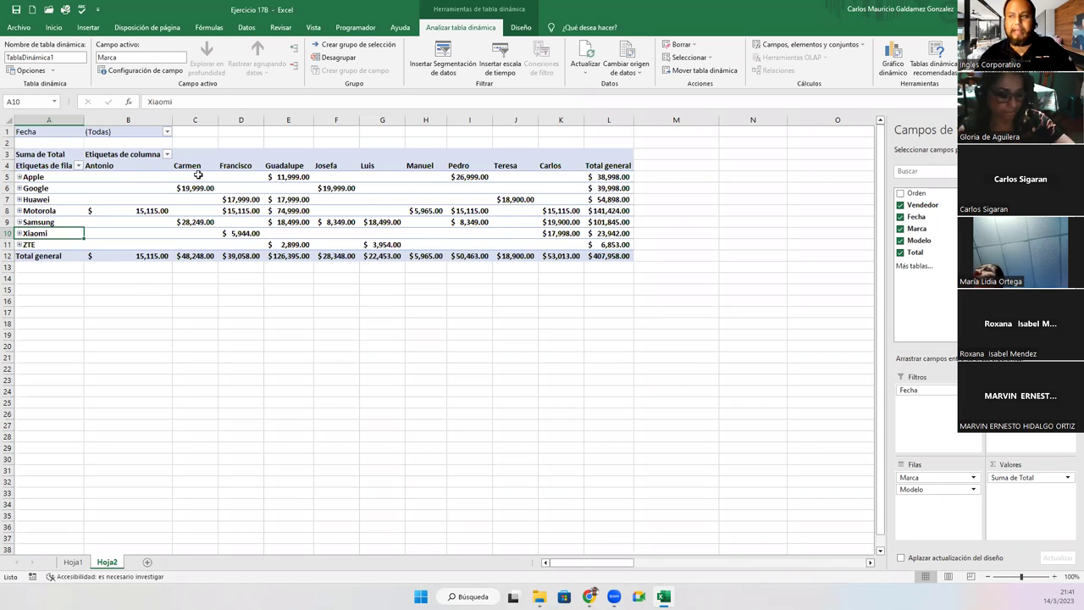
left_click(140, 210)
left_click_drag(106, 176, 586, 245)
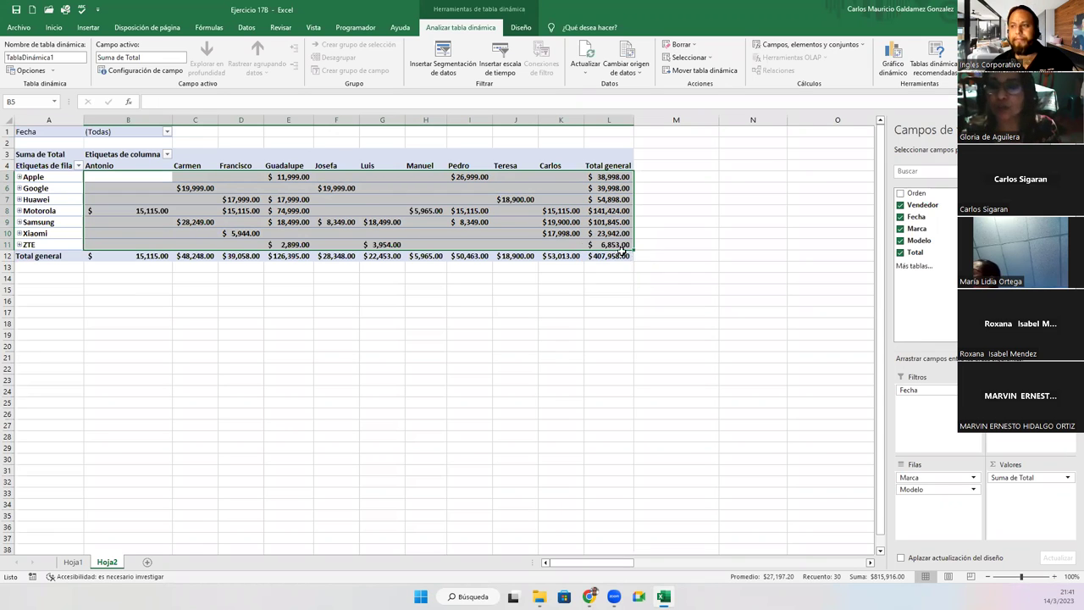
left_click(386, 232)
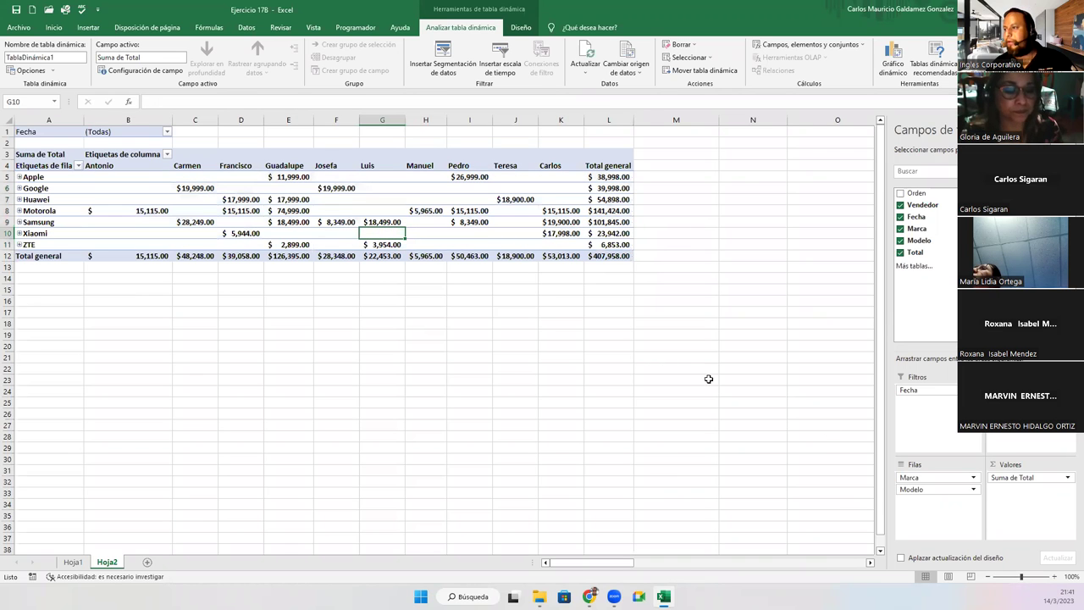
- Widen pivot columns B through L so every seller amount shows instead of ####
scroll(486, 373, "up", 1, "ctrl")
scroll(486, 374, "up", 1, "ctrl")
scroll(152, 334, "left", 2)
scroll(153, 333, "up", 1)
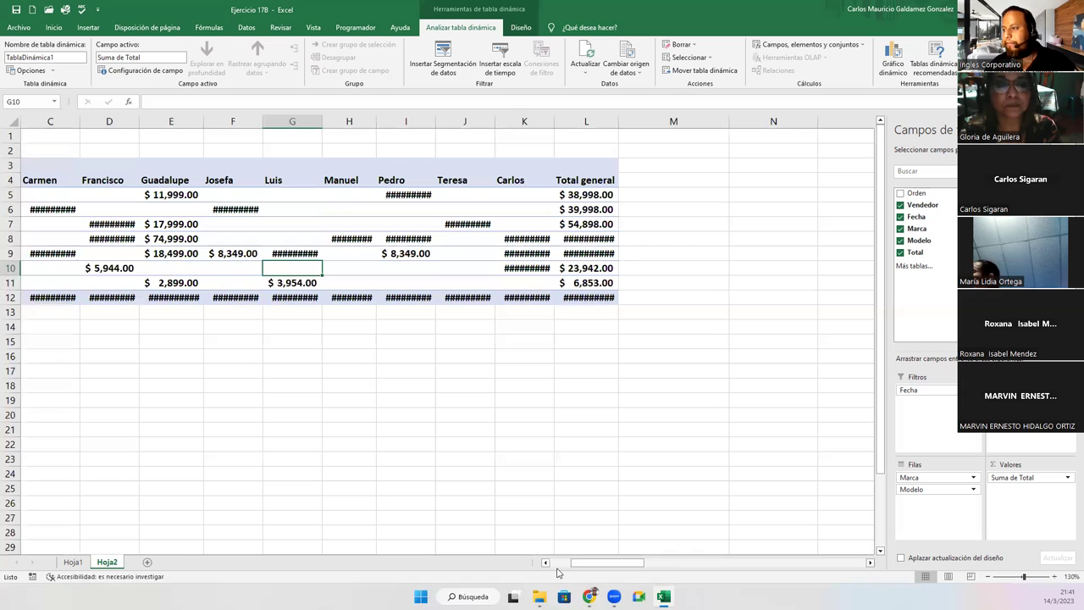
scroll(557, 572, "left", 2)
left_click_drag(819, 115, 829, 115)
left_click_drag(760, 121, 532, 125)
left_click_drag(464, 125, 410, 122)
left_click(404, 122)
left_click_drag(344, 122, 290, 126)
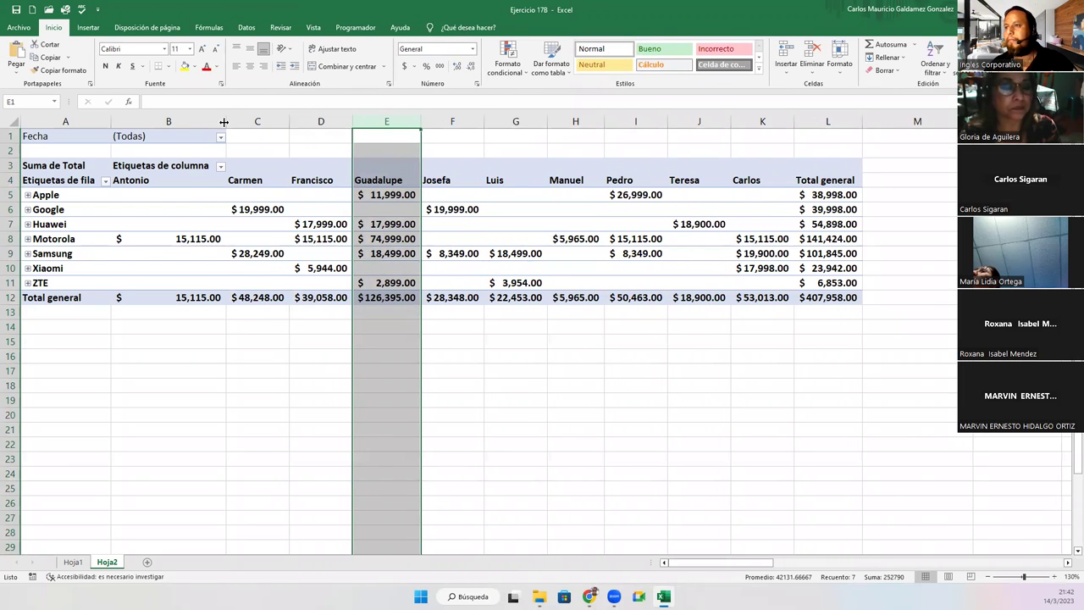
mouse_move(225, 122)
left_mouse_down()
mouse_move(207, 125)
mouse_move(216, 125)
left_mouse_up()
left_click(301, 253)
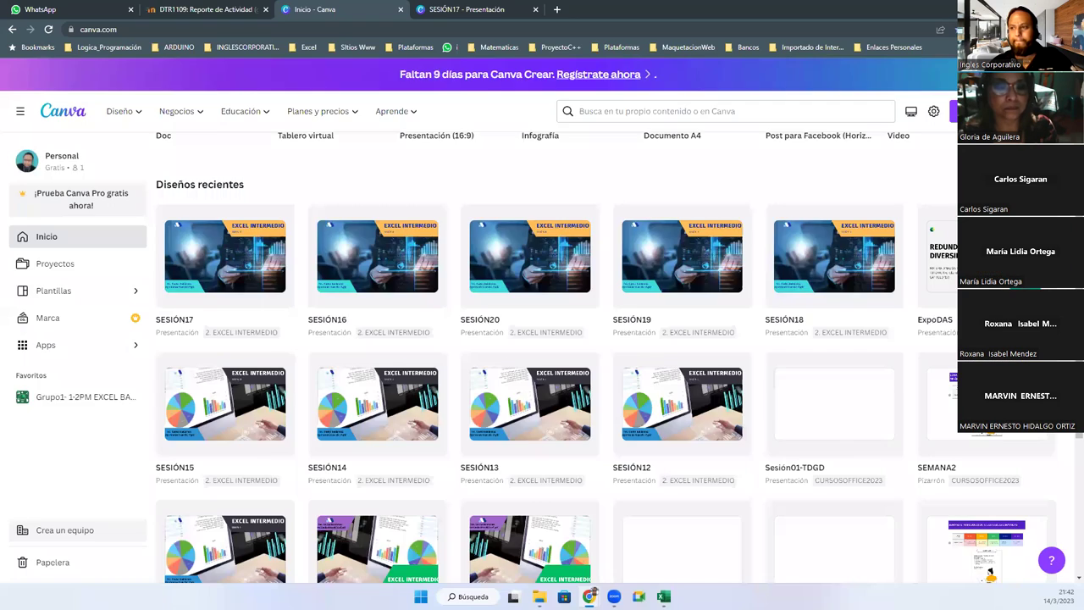
- Post the copied screenshot in the G6-EXI-02-2023 WhatsApp chat and return to Canva
key("ctrl+shift+Tab")
key("ctrl+shift+Tab")
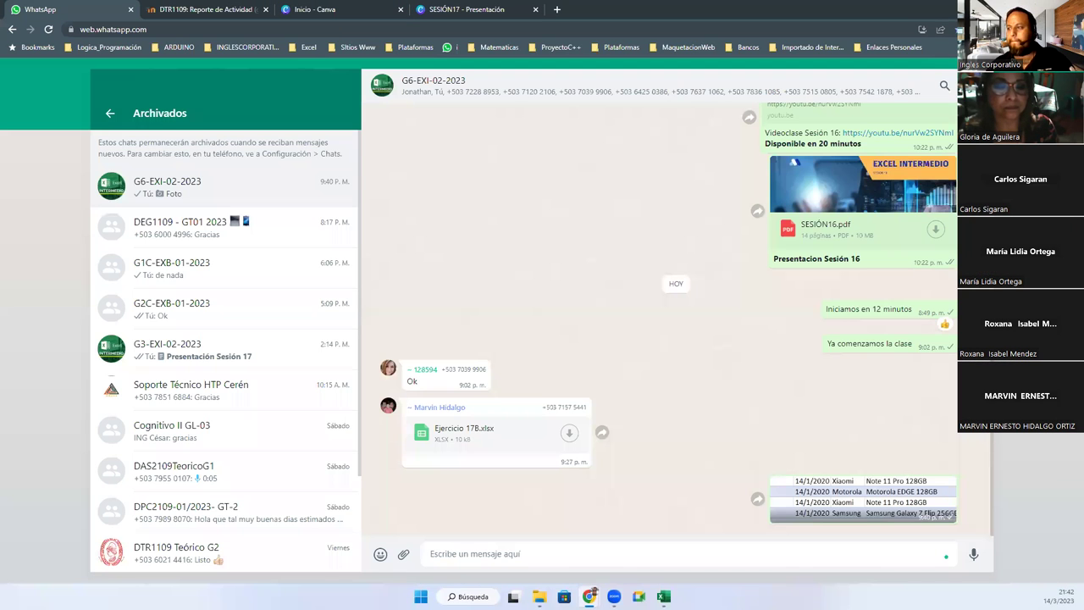
key("ctrl+v")
key("Return")
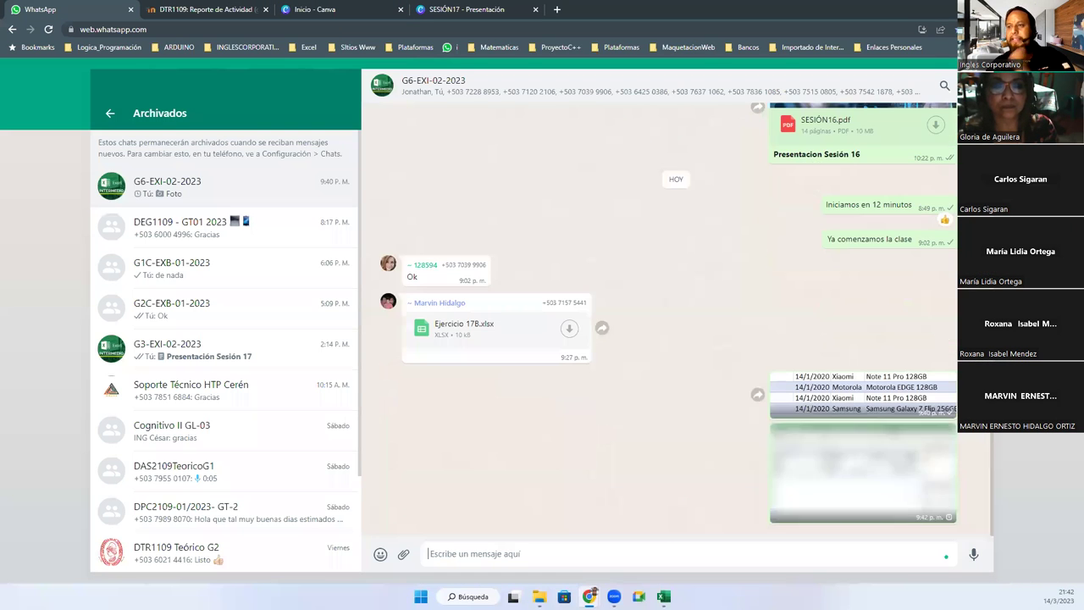
key("ctrl+Tab")
key("ctrl+Tab")
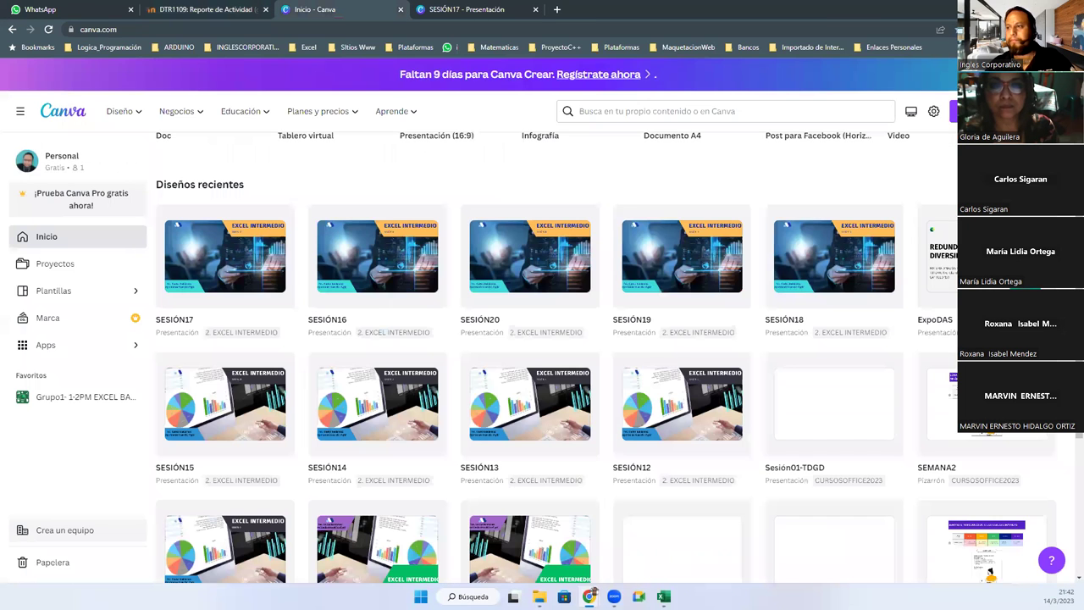
key("ctrl+Tab")
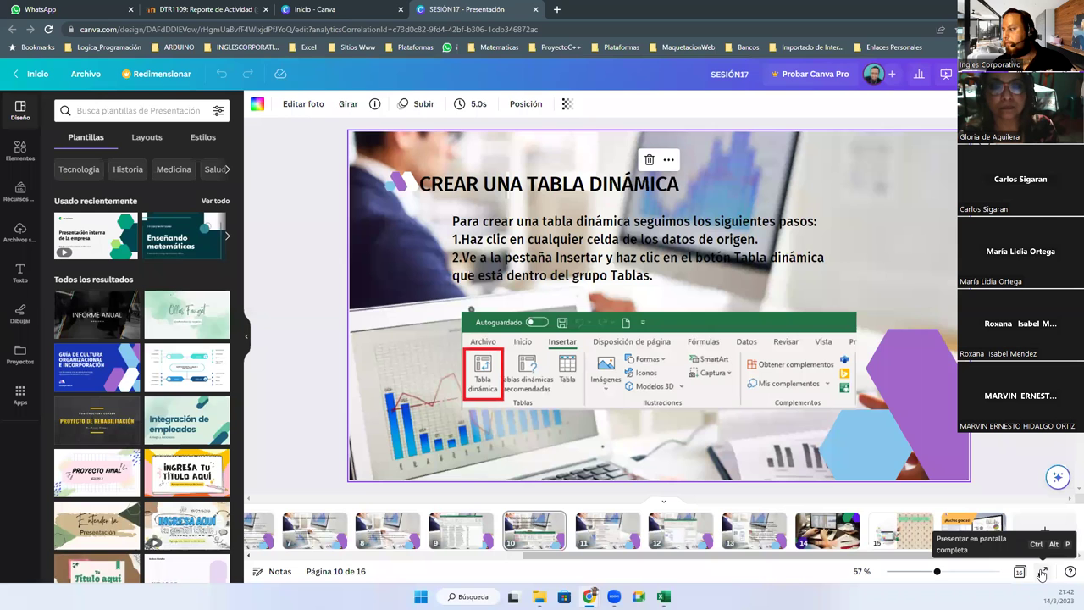
- Start the full-screen presentation of the 'Crear una tabla dinámica' slide
left_click(1042, 574)
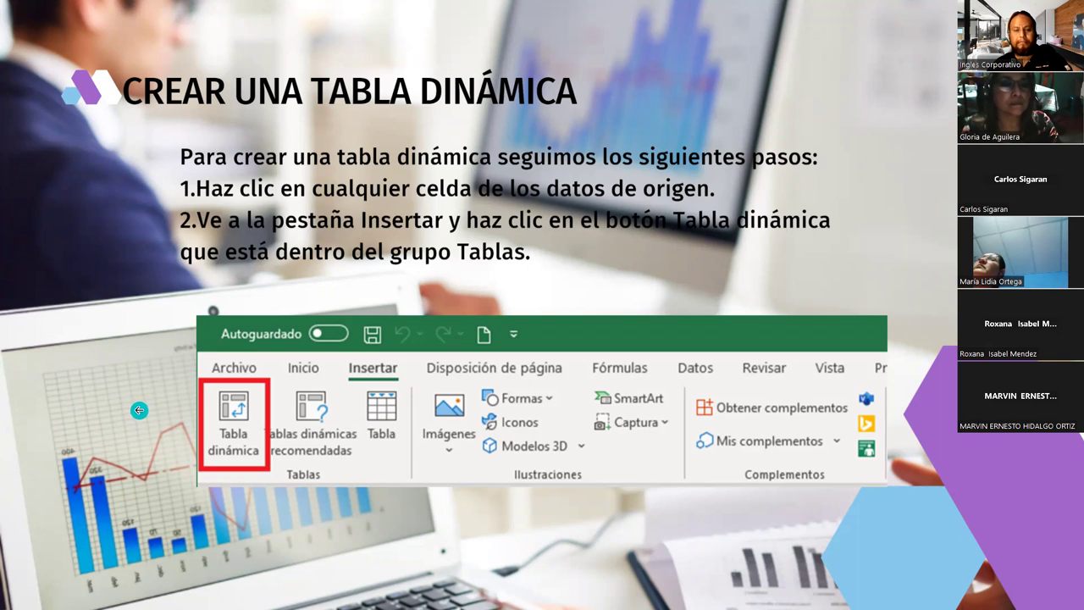
- Back in Excel, compare Hoja1 data with Francisco's Google and Motorola pivot amounts
key("alt+Tab")
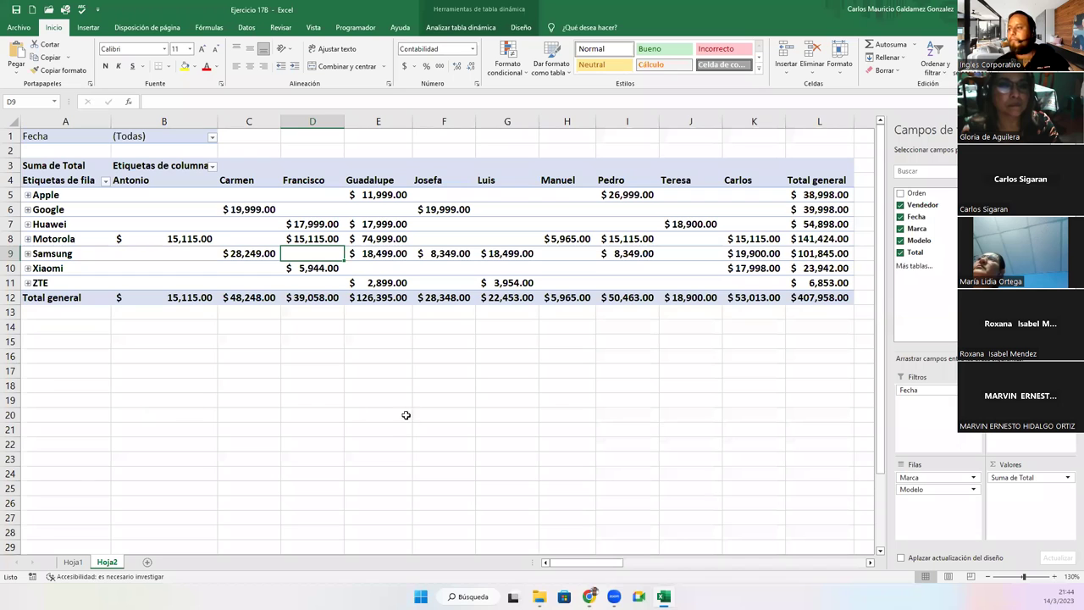
left_click(373, 381)
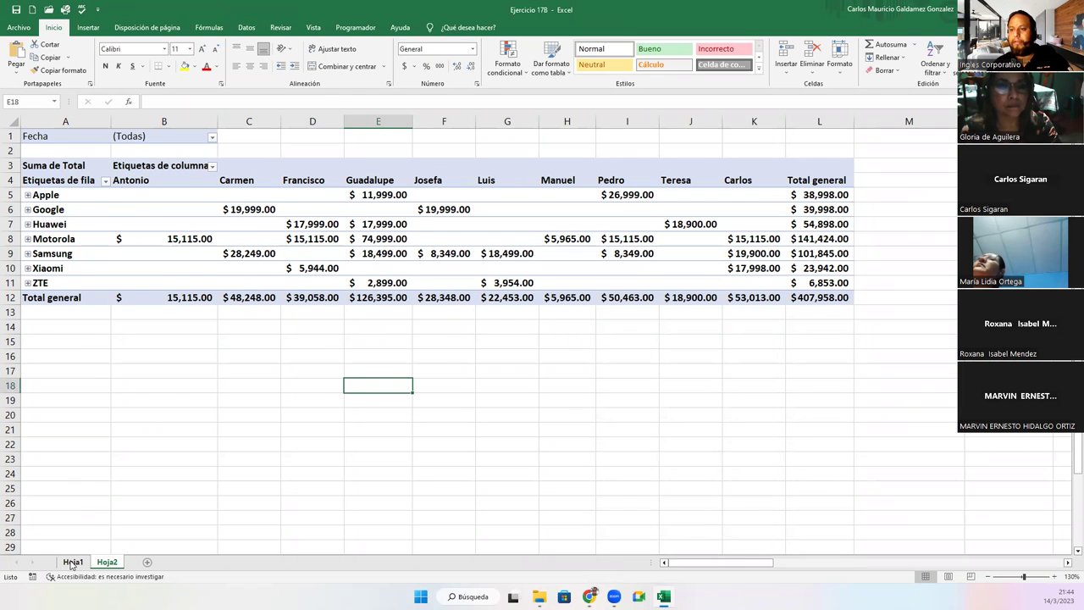
left_click(73, 562)
left_click(197, 426)
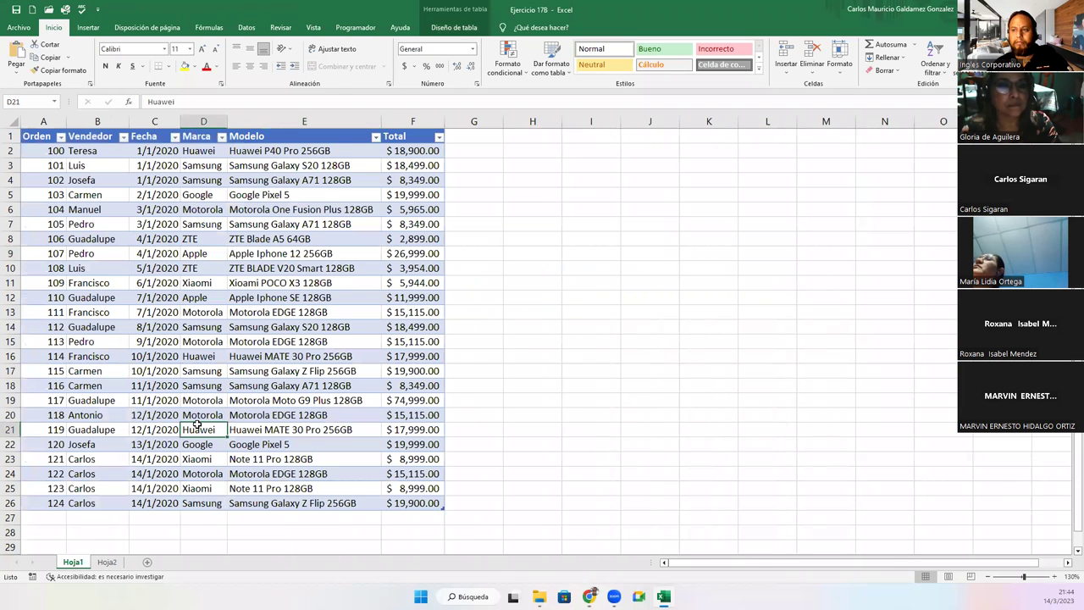
left_click(105, 562)
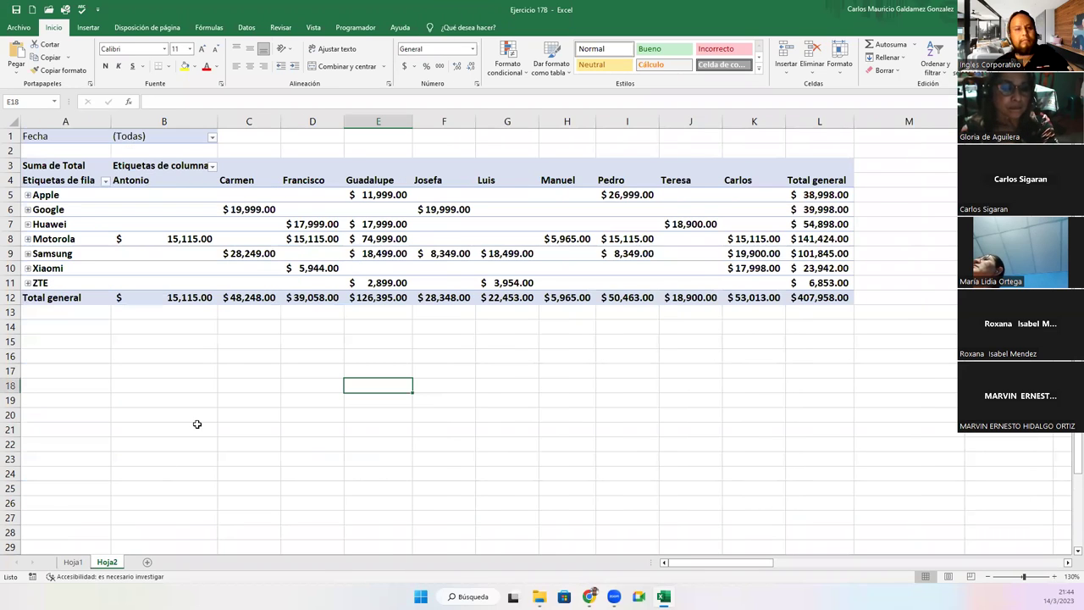
left_click(207, 283)
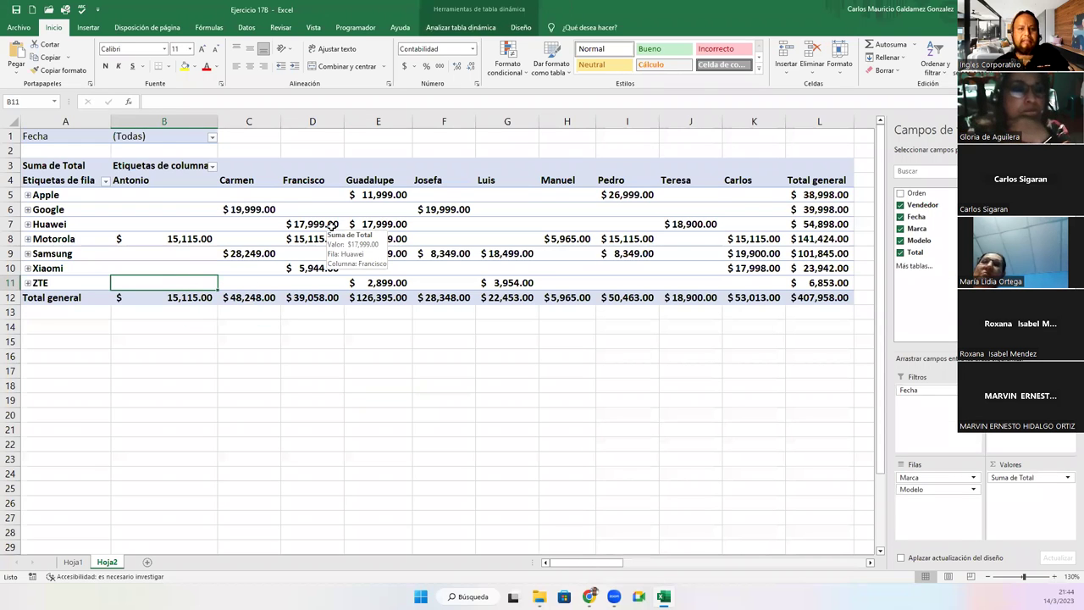
left_click(292, 206)
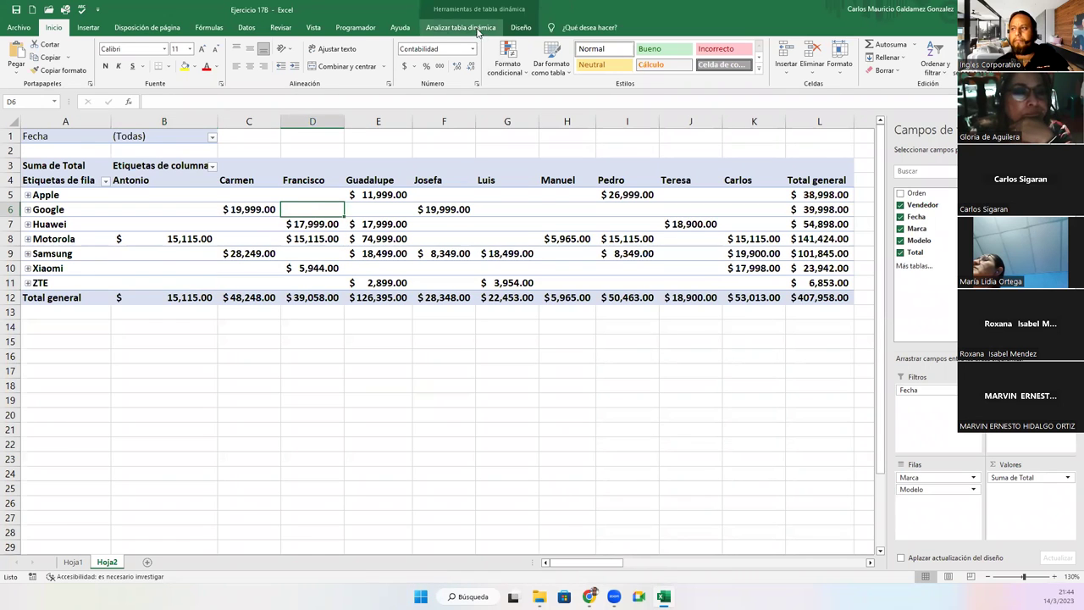
left_click(290, 237)
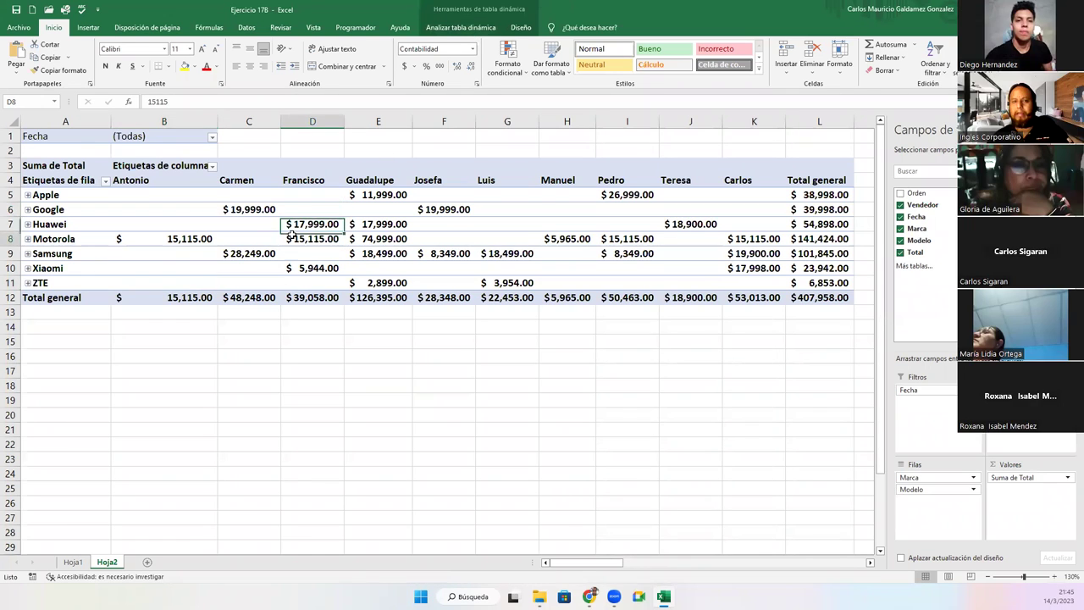
- Refresh the pivot with Actualizar todo and check Carmen's Samsung total
left_click(455, 28)
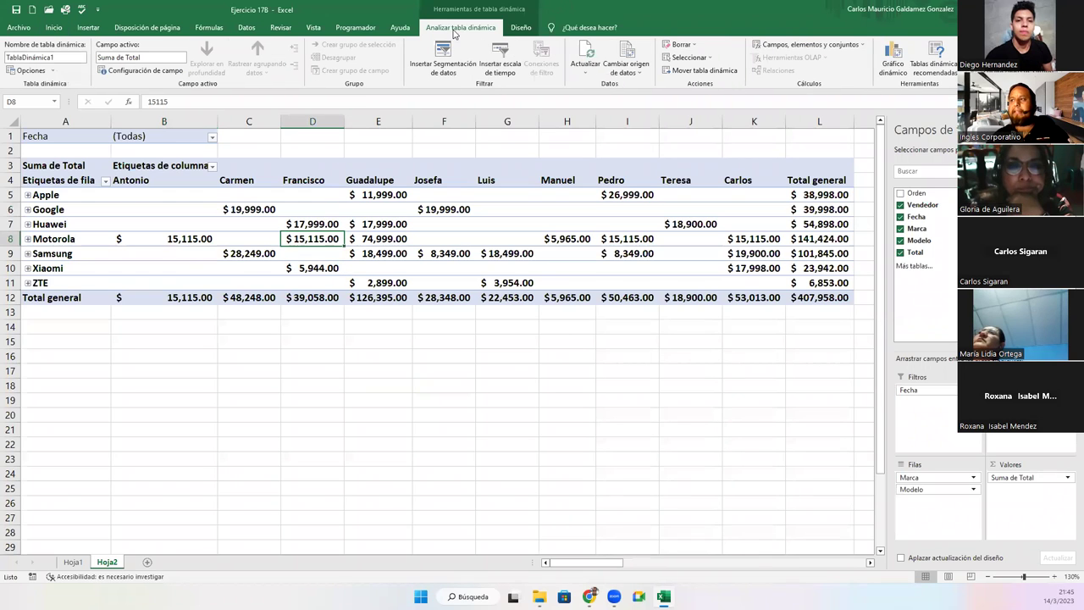
left_click(585, 71)
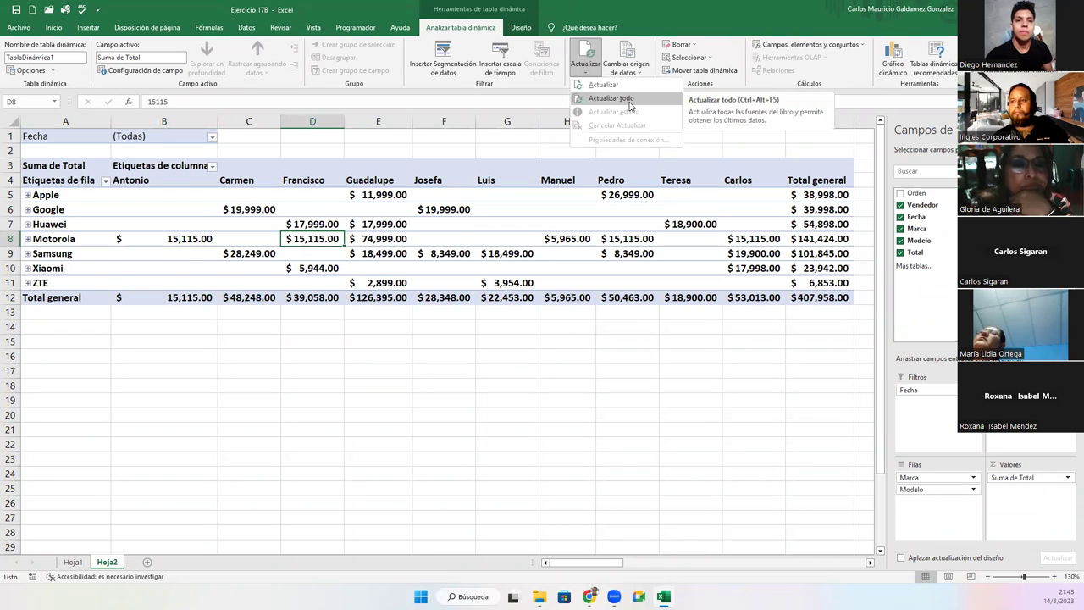
left_click(612, 98)
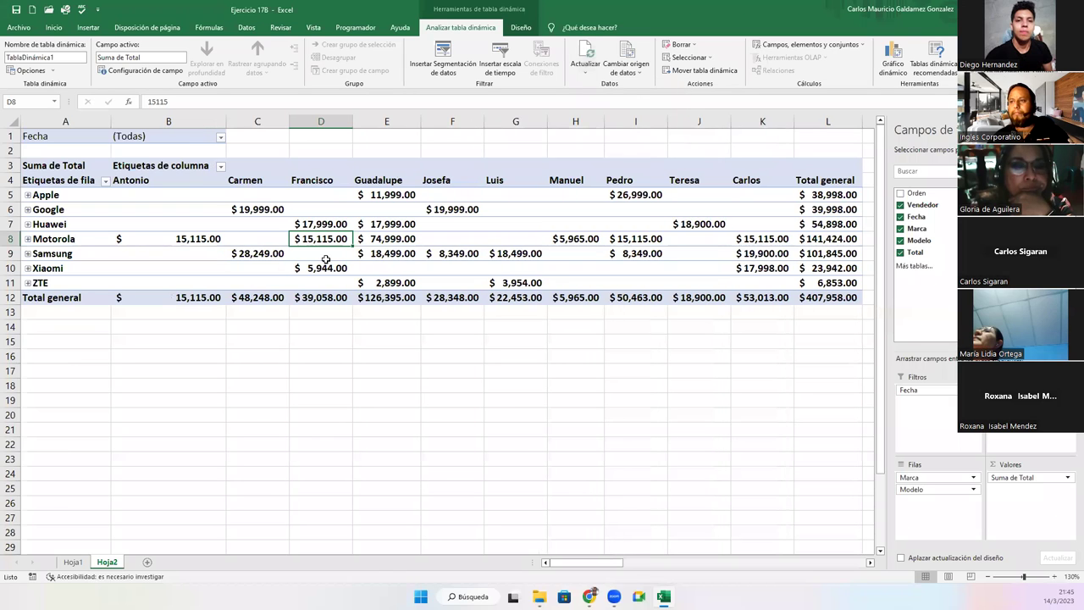
left_click(231, 253)
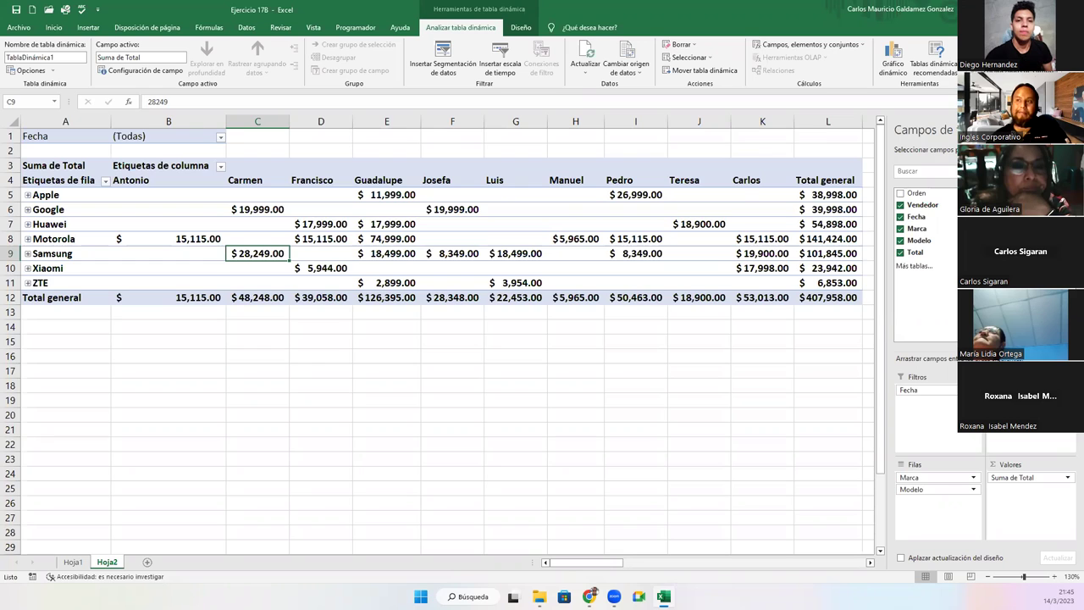
left_click(220, 137)
scroll(195, 216, "down", 2)
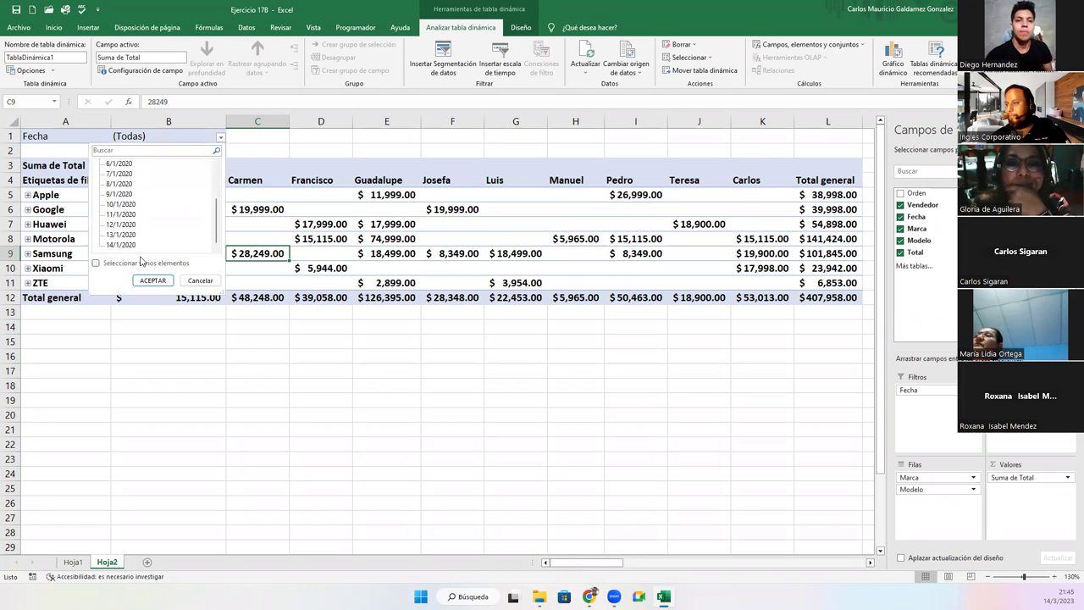
left_click(200, 281)
left_click(73, 561)
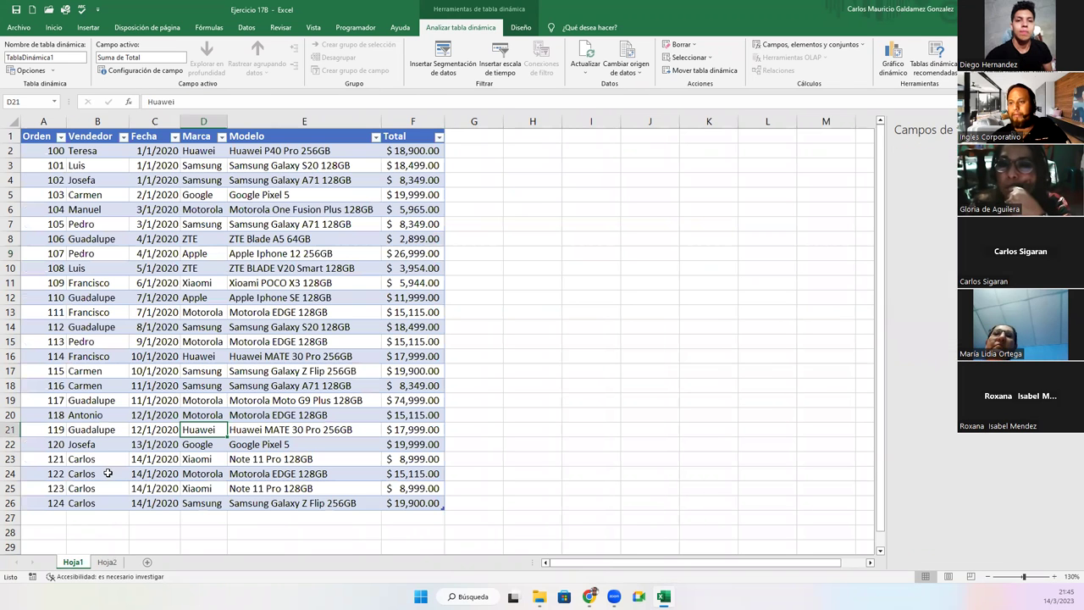
left_click(107, 562)
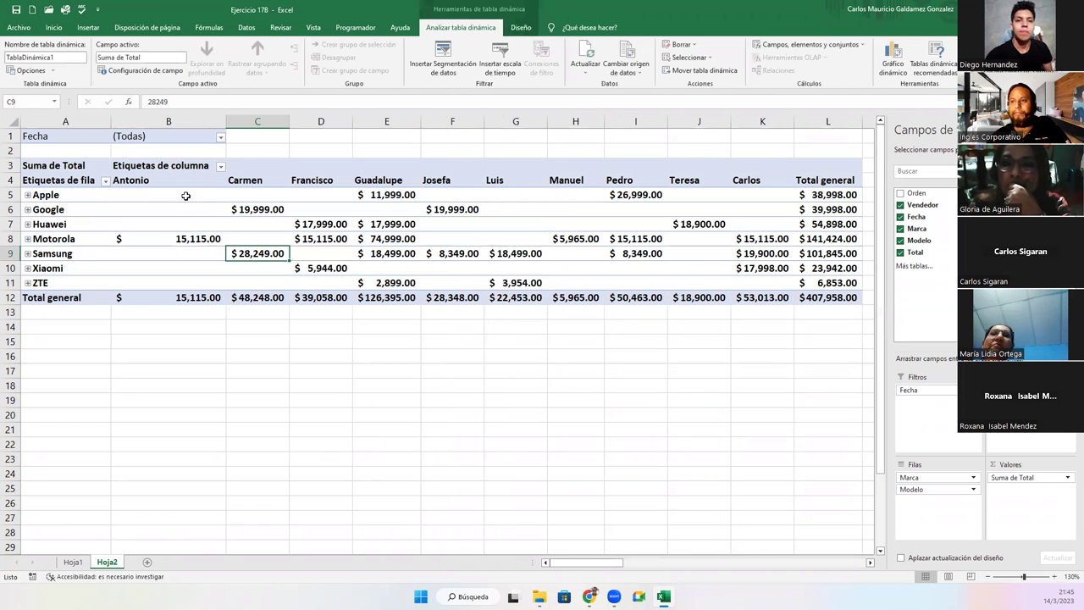
left_click(221, 138)
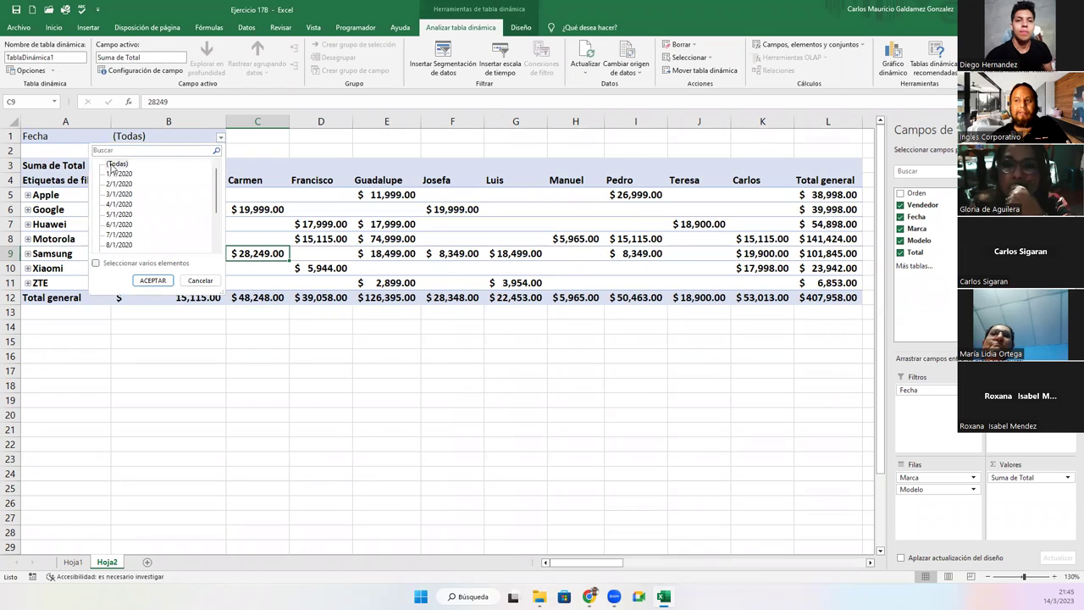
scroll(151, 249, "down", 2)
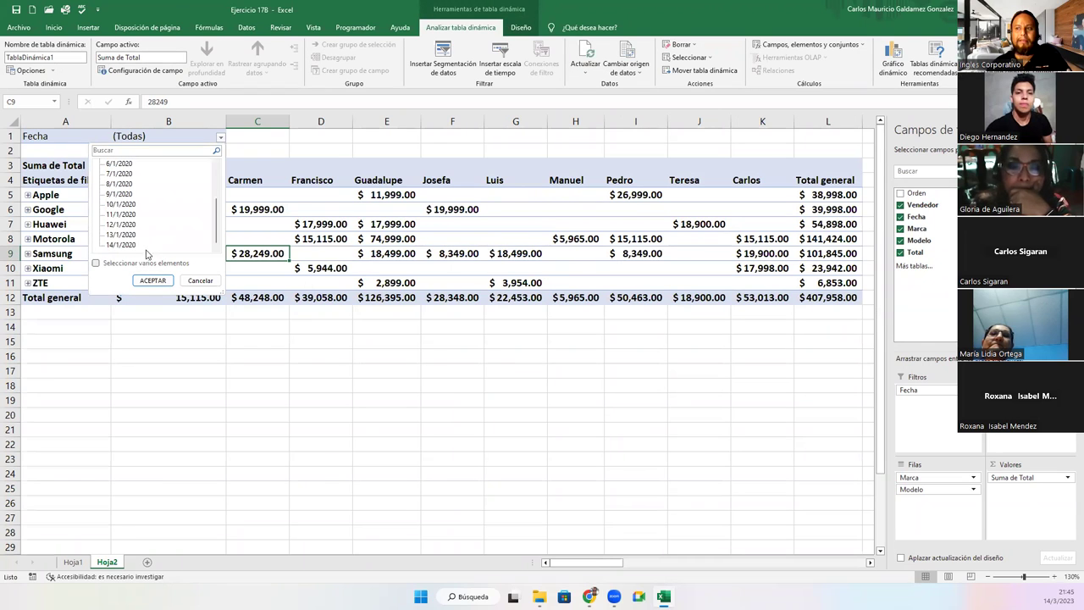
left_click(149, 277)
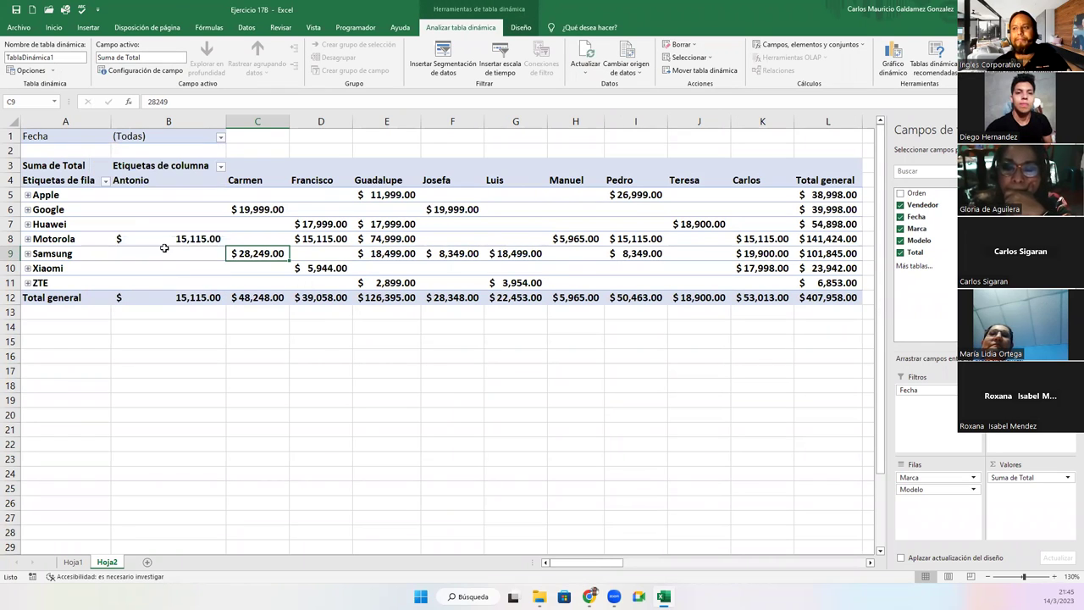
left_click(163, 258)
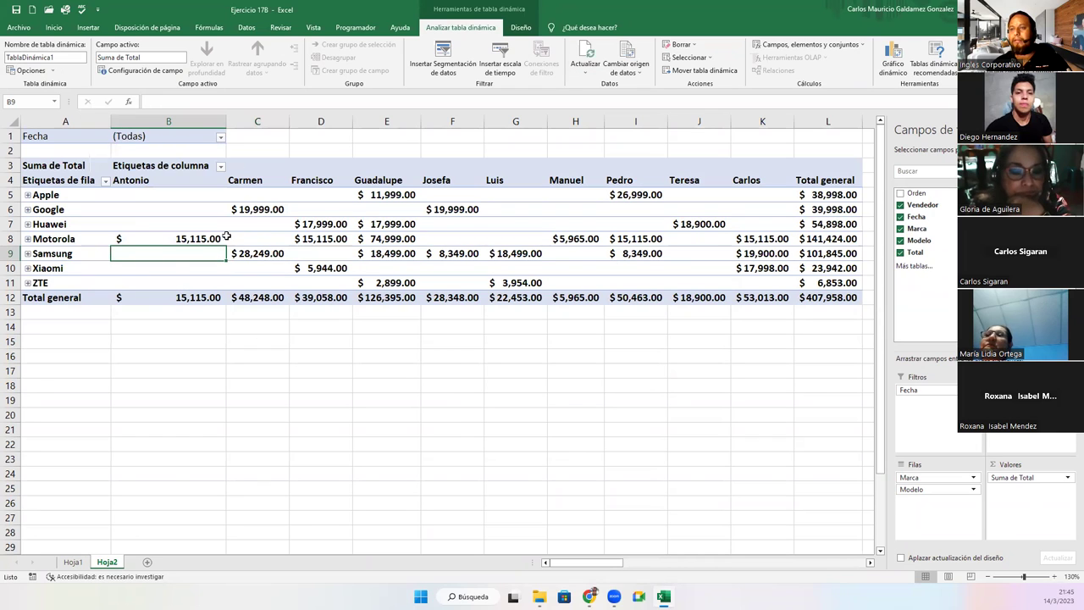
left_click(173, 264)
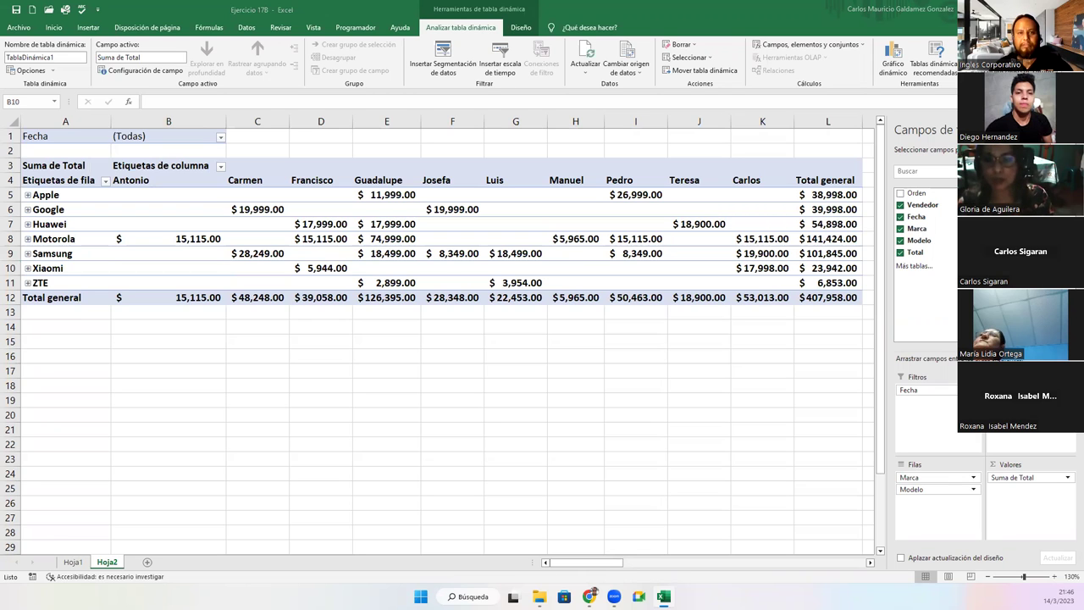
- Bring up the recommended pivot tables for the Hoja1 sales data
left_click(76, 566)
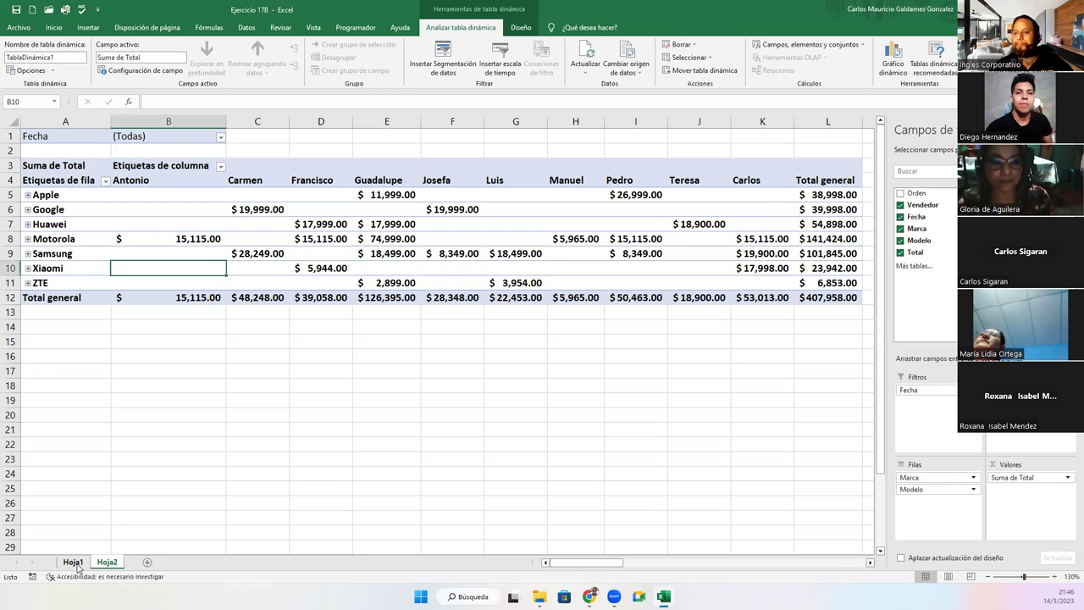
left_click(74, 564)
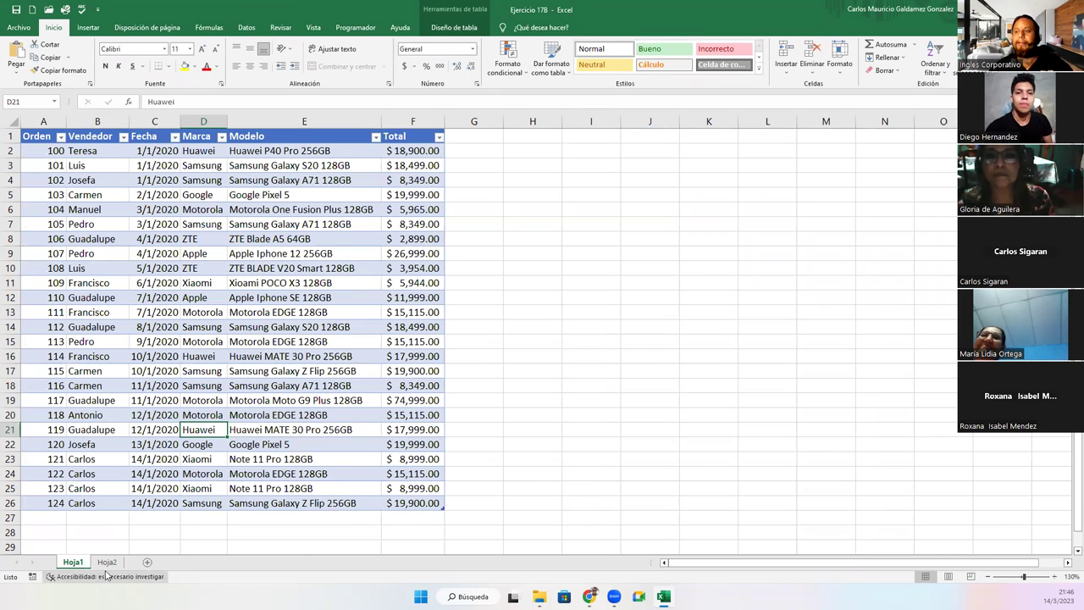
left_click(141, 254)
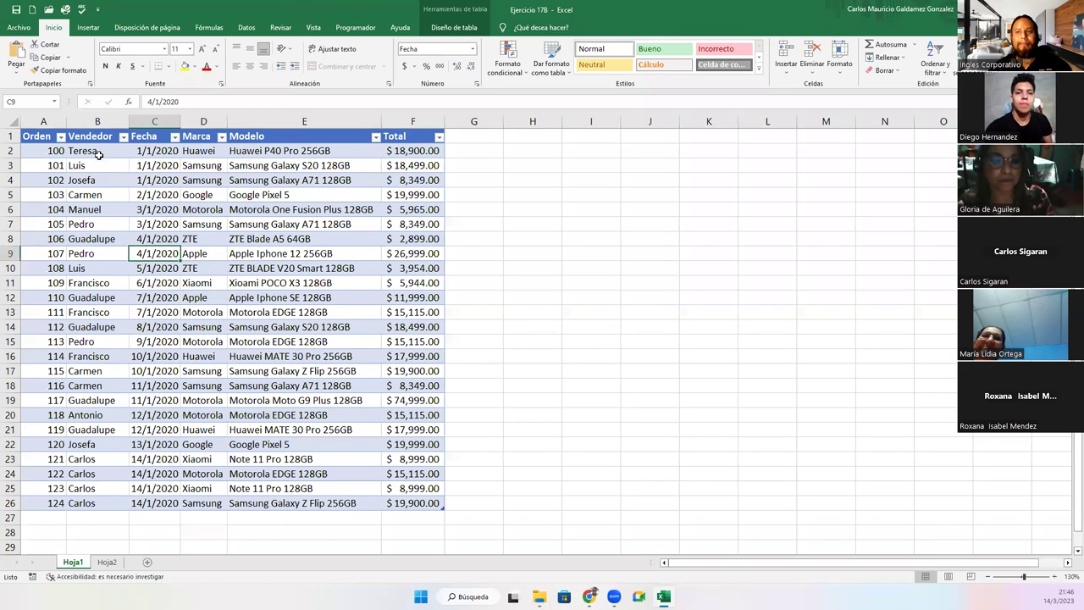
left_click(86, 30)
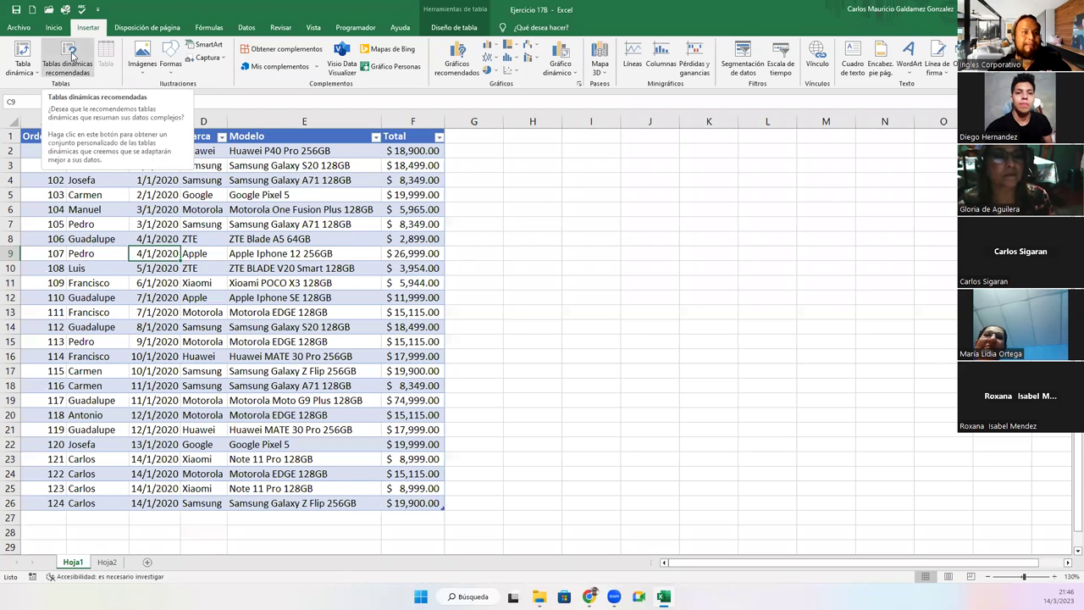
left_click(78, 58)
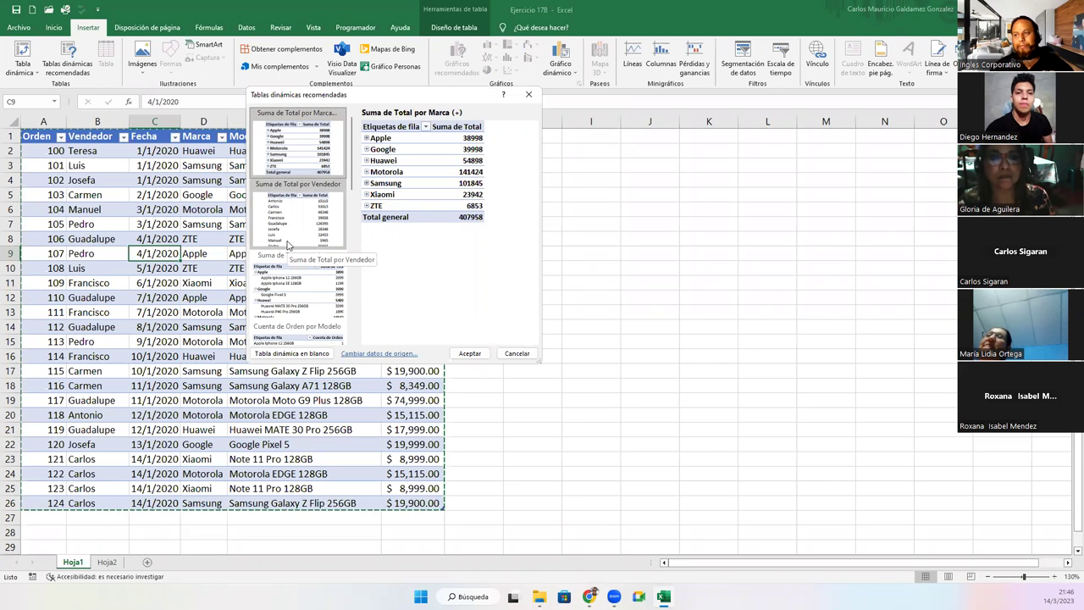
- Compare suggestions and create the Suma de Total por Vendedor pivot on a new sheet
left_click(284, 233)
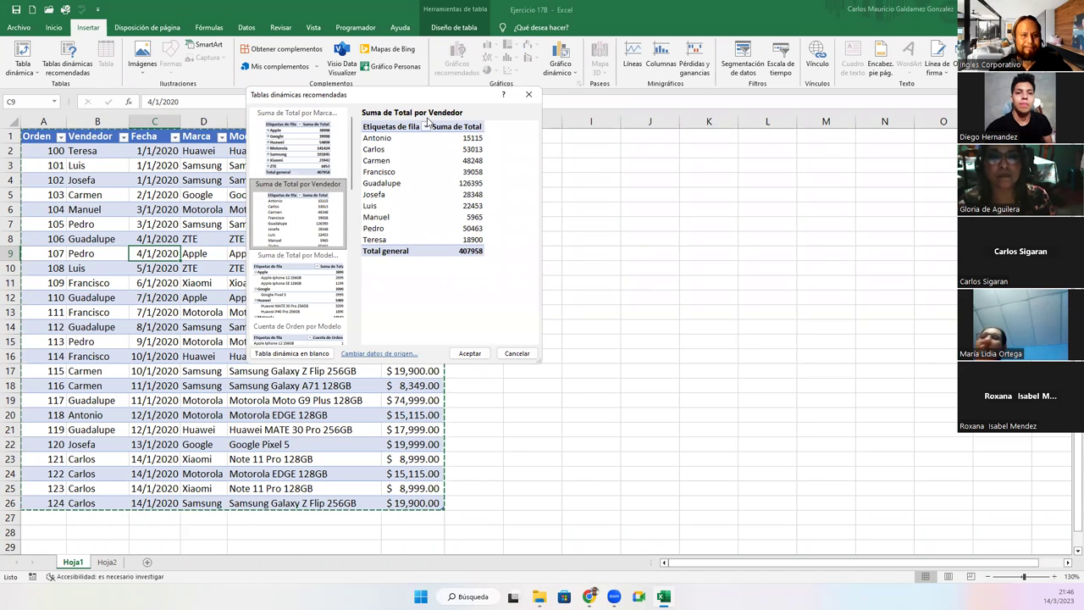
left_click(279, 294)
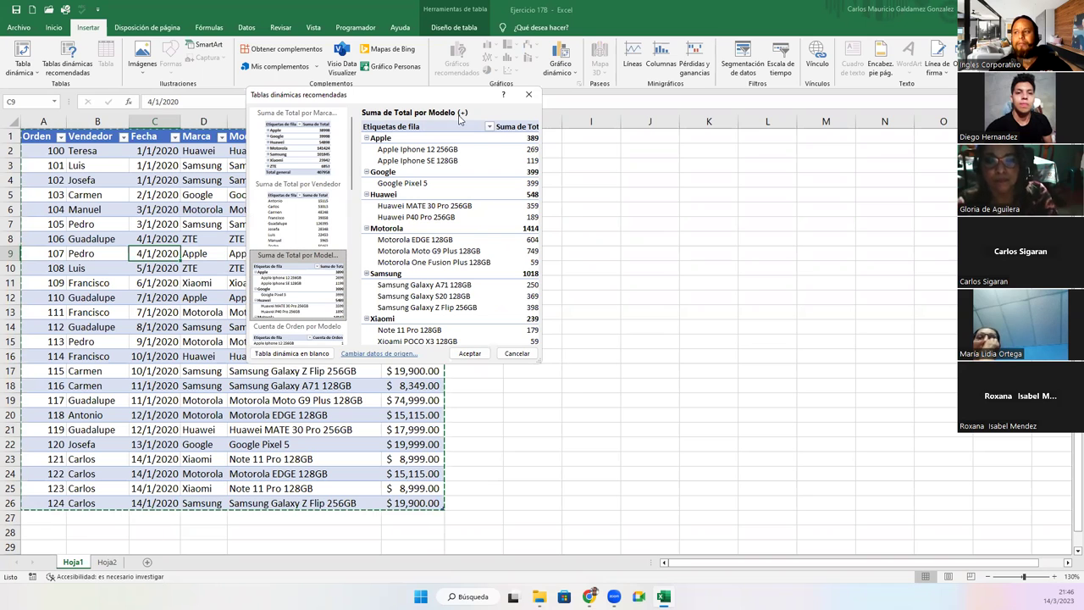
scroll(297, 259, "down", 3)
scroll(298, 260, "down", 2)
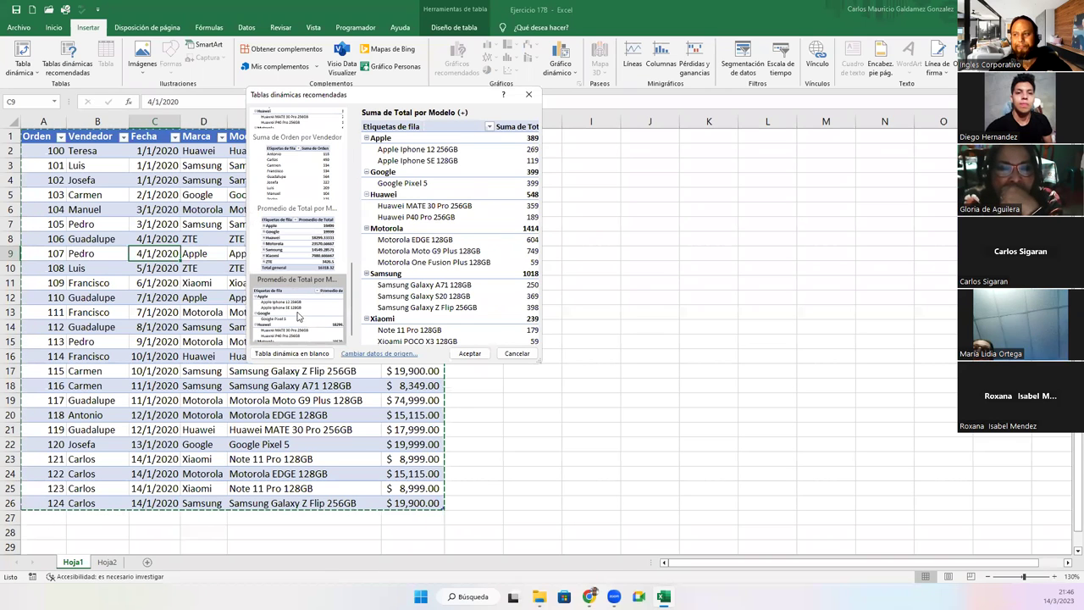
scroll(305, 313, "up", 3)
scroll(306, 313, "up", 2)
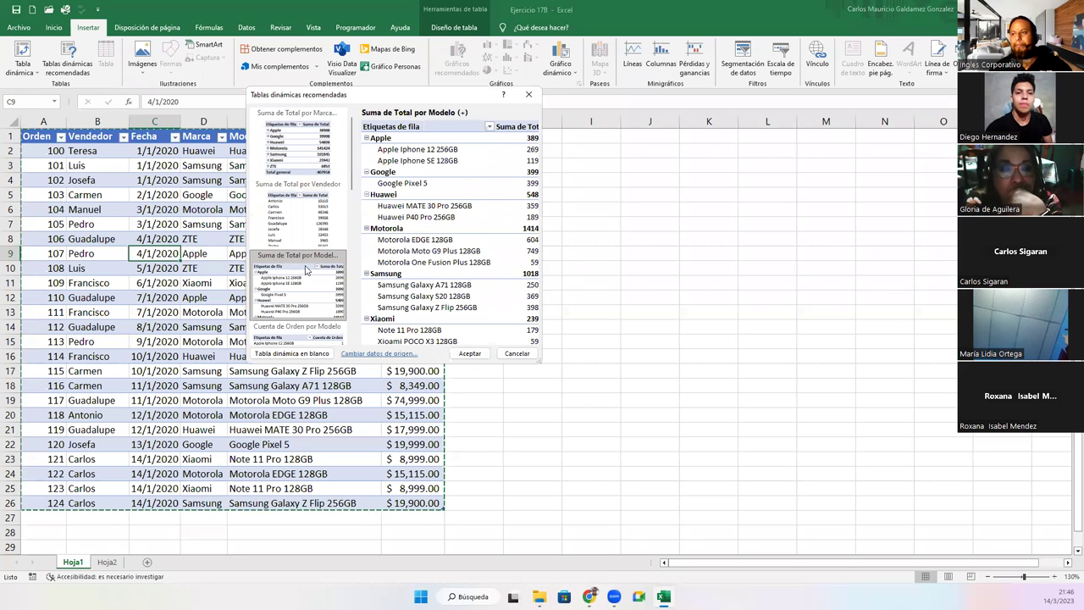
left_click(299, 233)
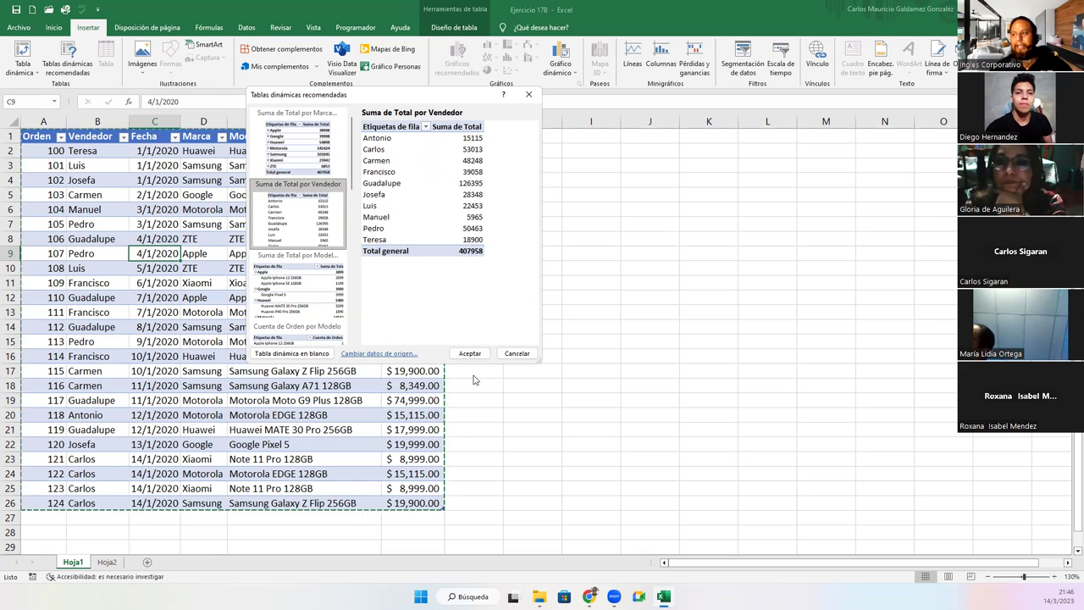
left_click(470, 354)
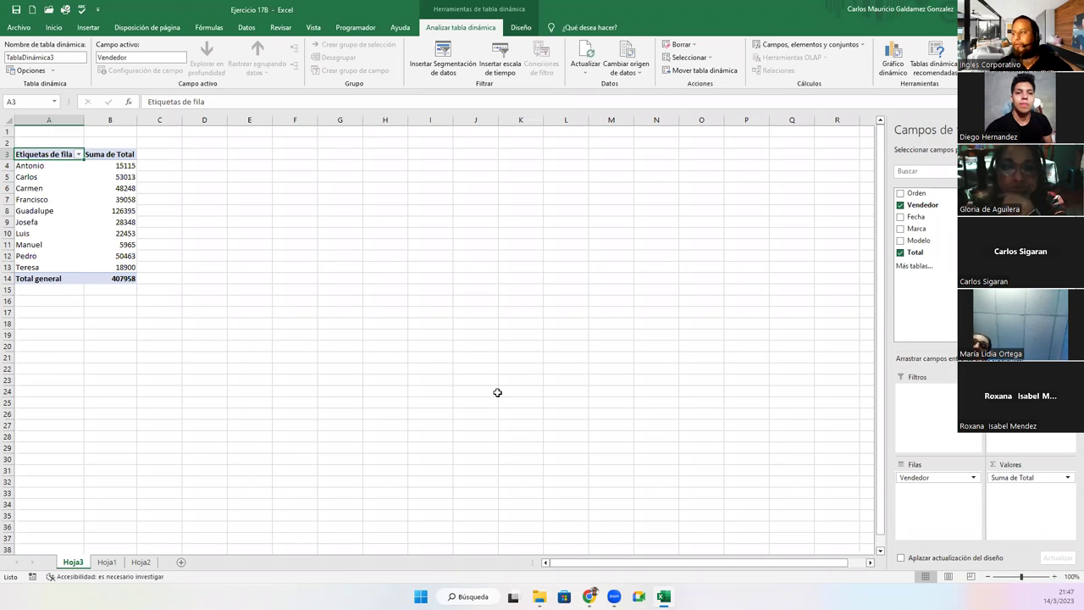
left_click(75, 196)
left_click(60, 202)
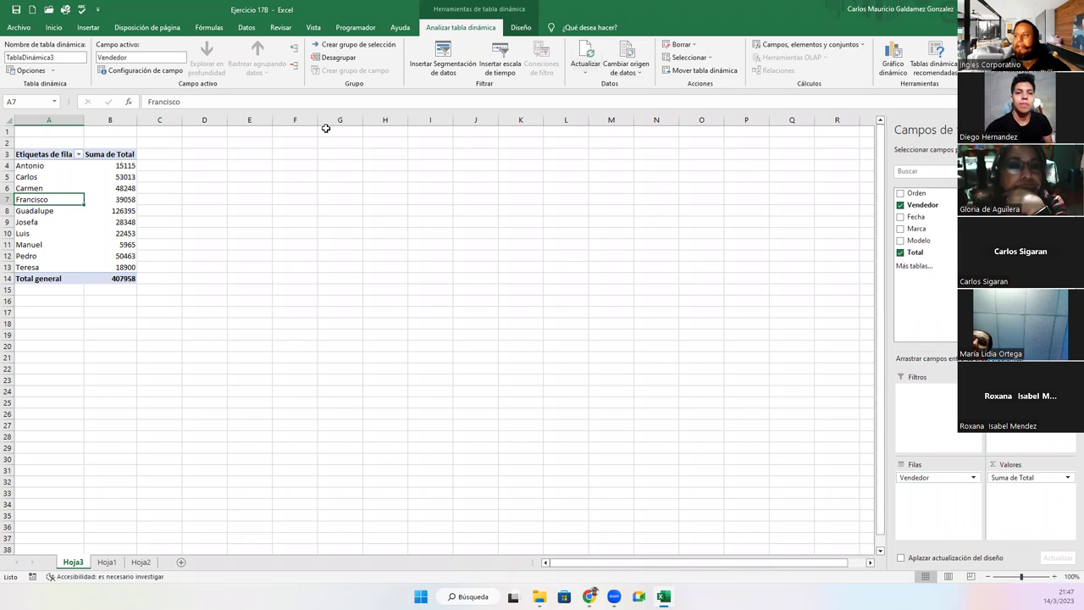
left_click(55, 211)
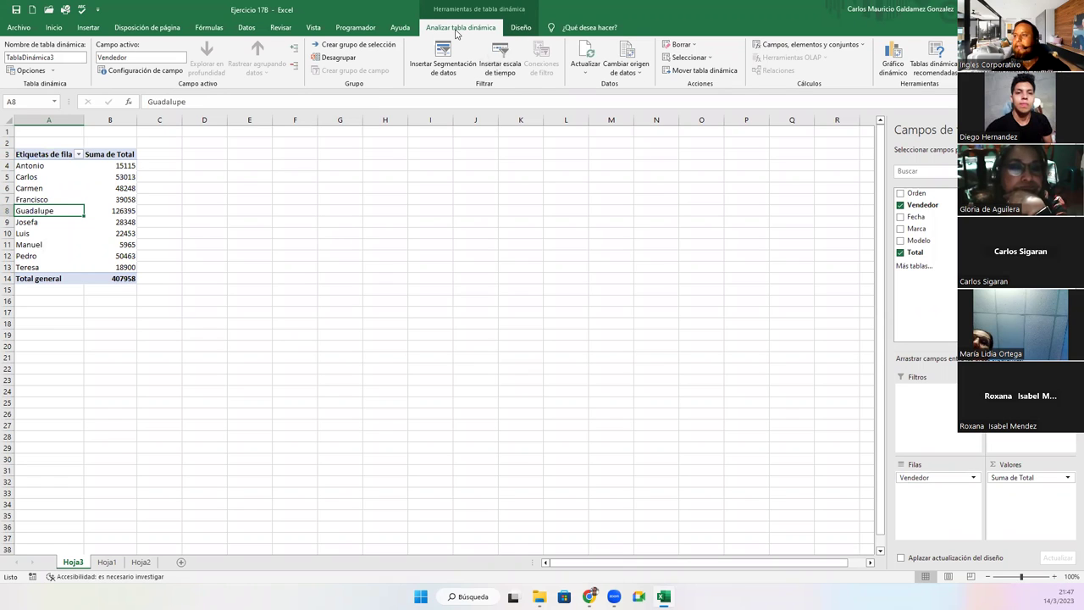
- Move the Vendedor pivot table to Hoja2 at cell A15
left_click(703, 70)
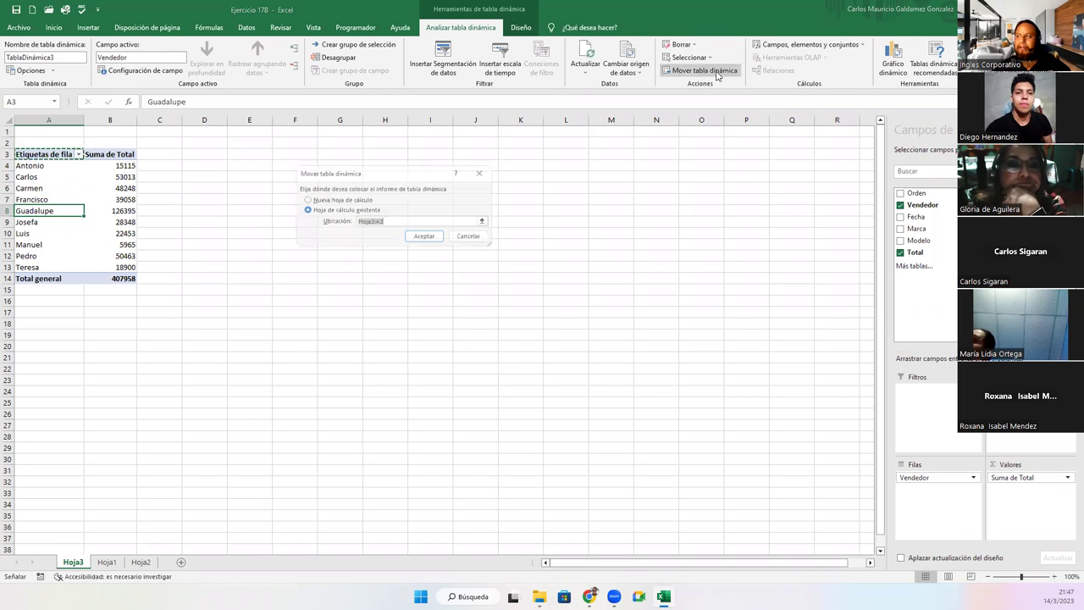
left_click(489, 223)
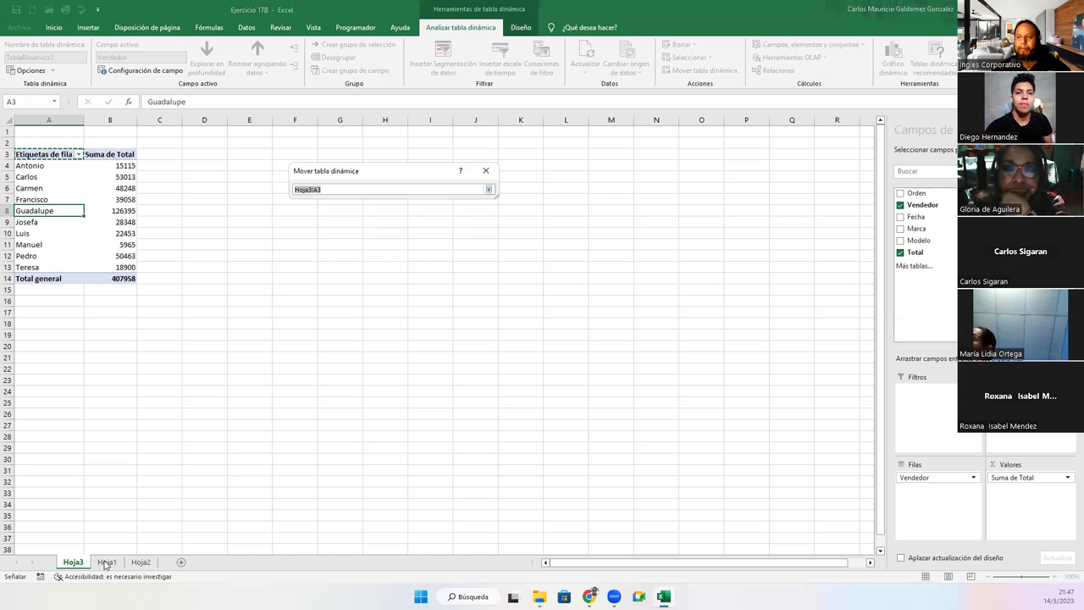
left_click(142, 562)
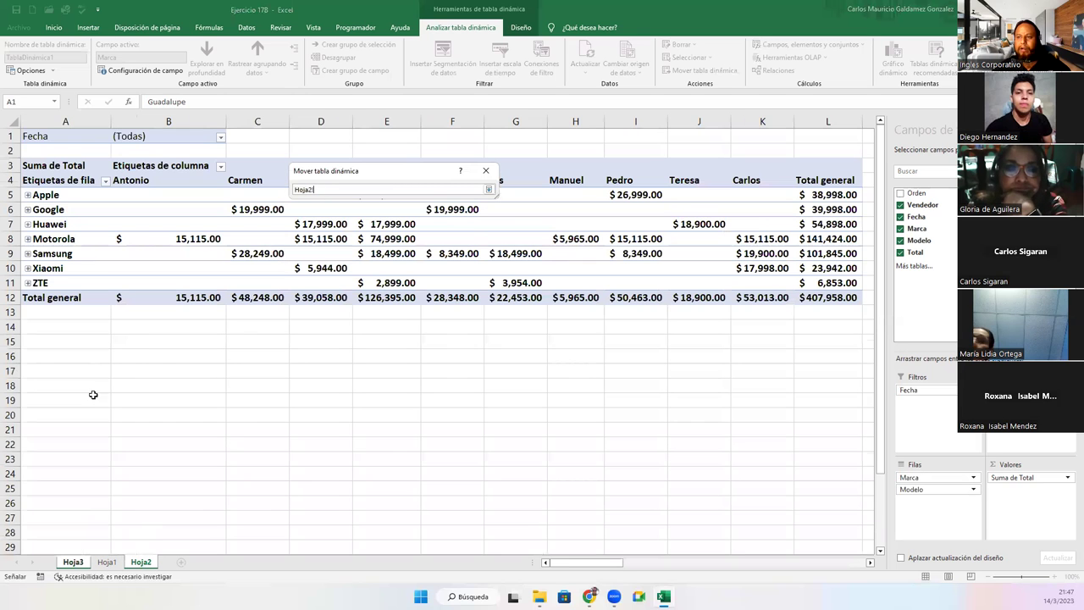
left_click(36, 343)
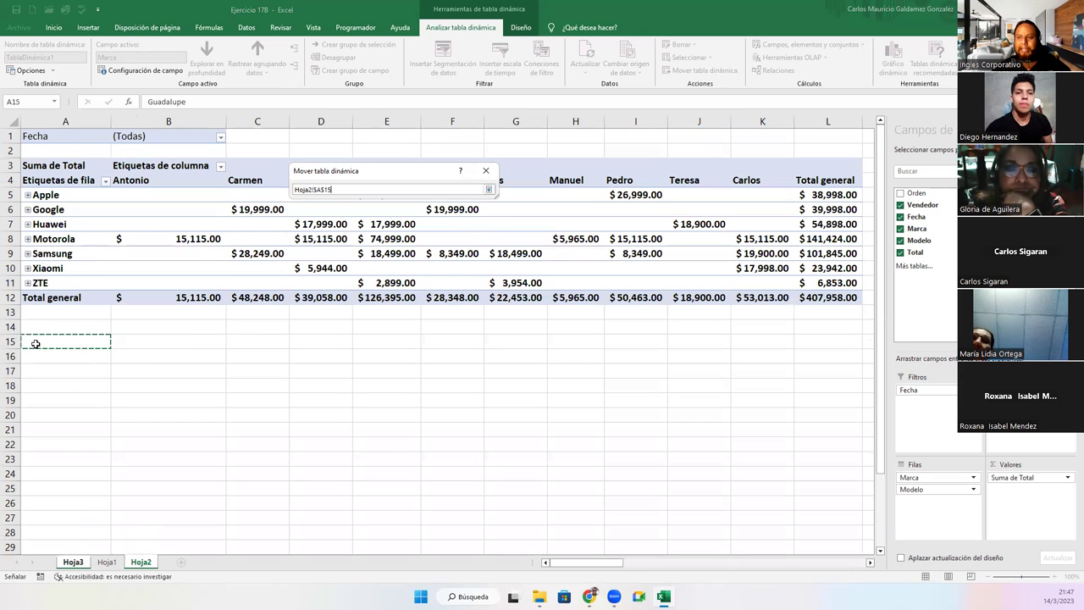
left_click(489, 191)
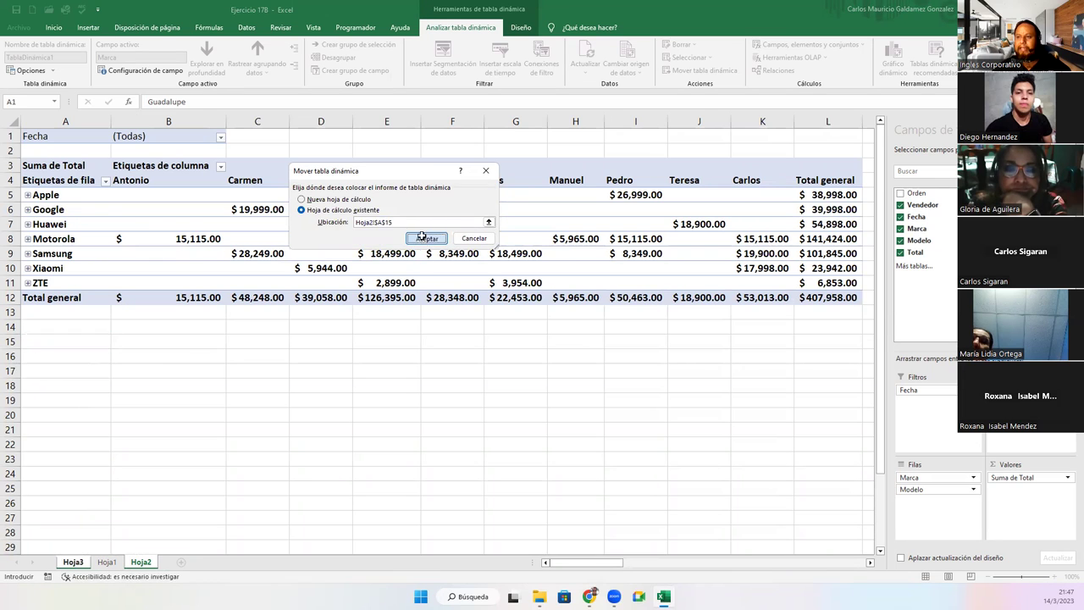
left_click(426, 238)
- Select the moved pivot's salesperson totals in column B for formatting
left_click(118, 419)
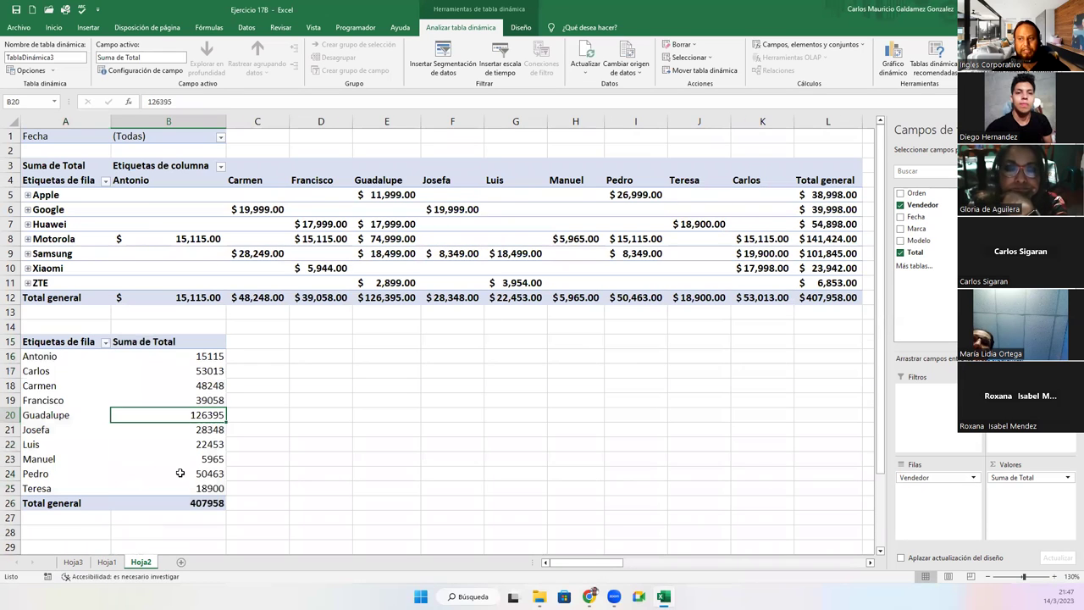
left_click_drag(140, 356, 161, 507)
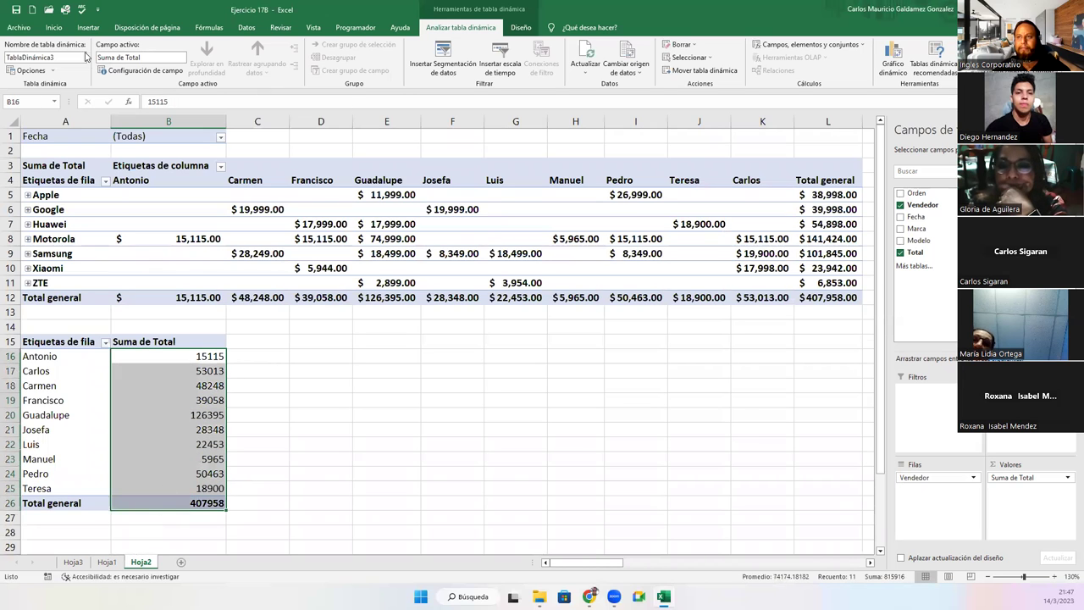
left_click(54, 27)
left_click(405, 65)
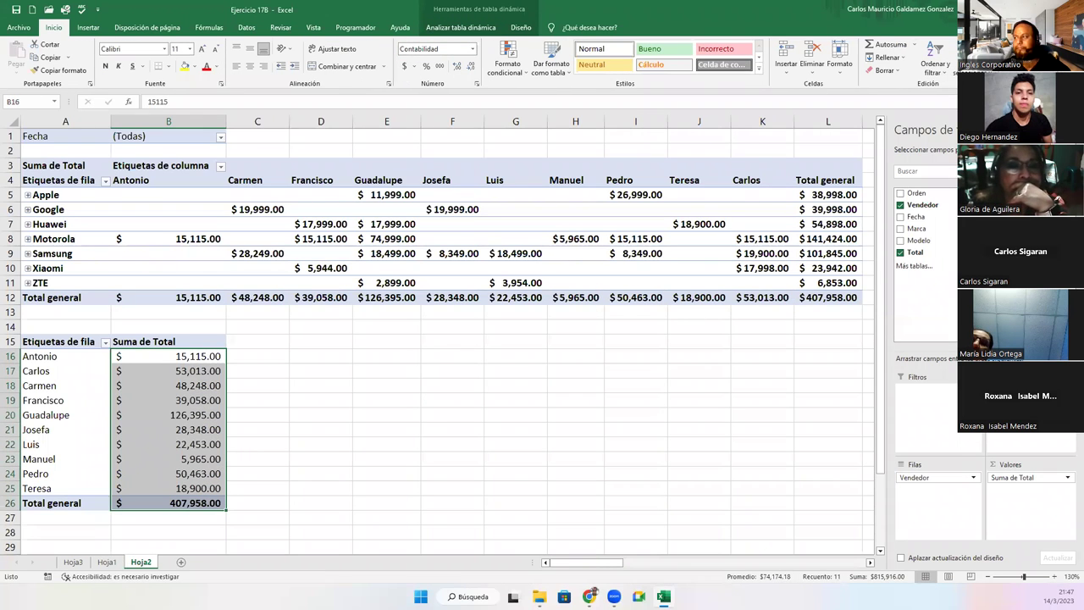
left_click(721, 350)
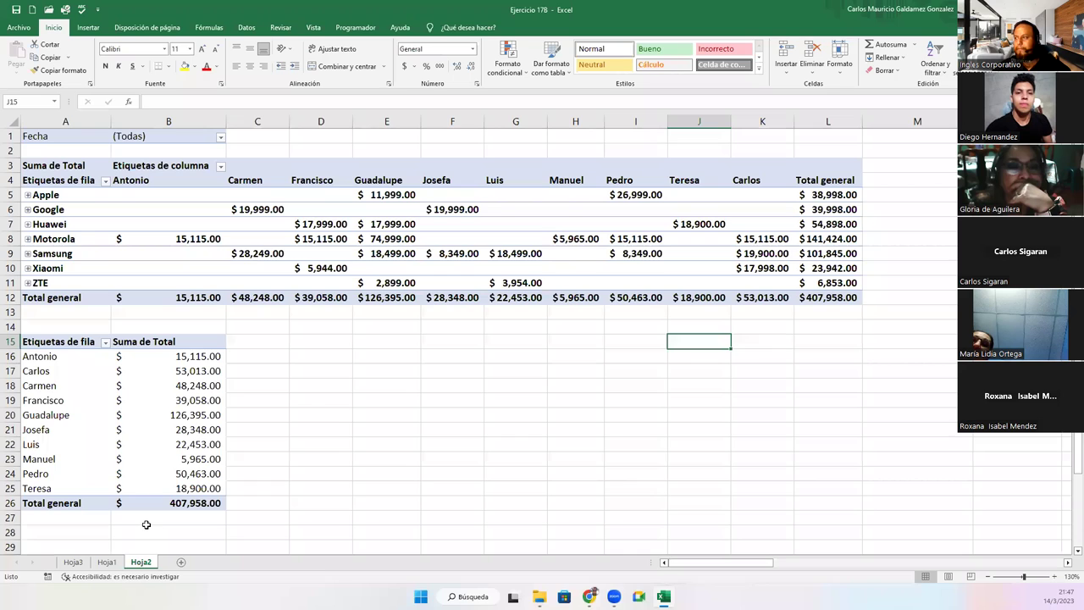
left_click(153, 509)
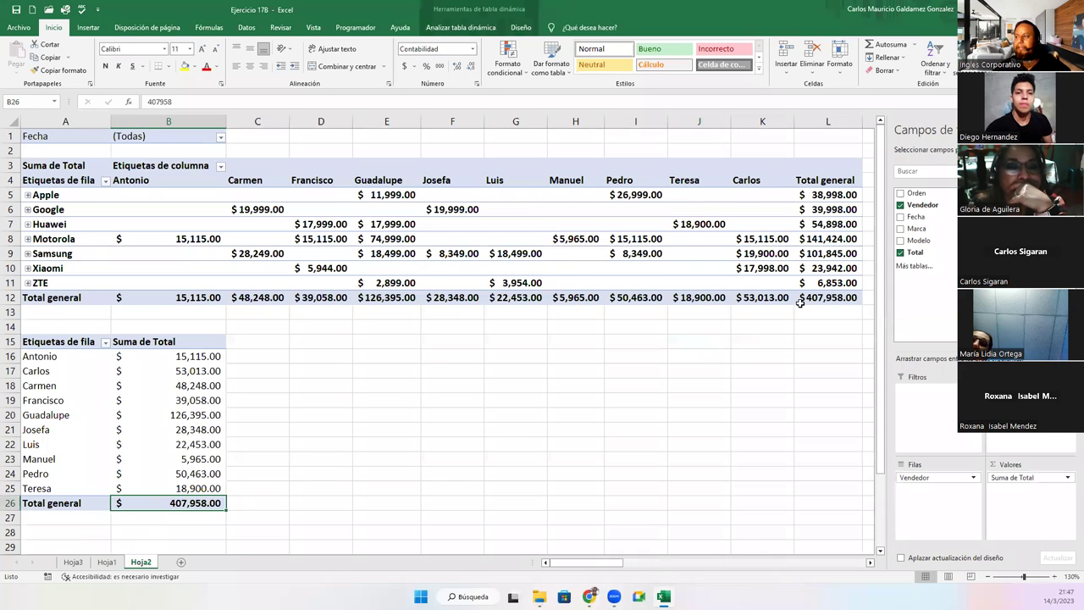
left_click(811, 299)
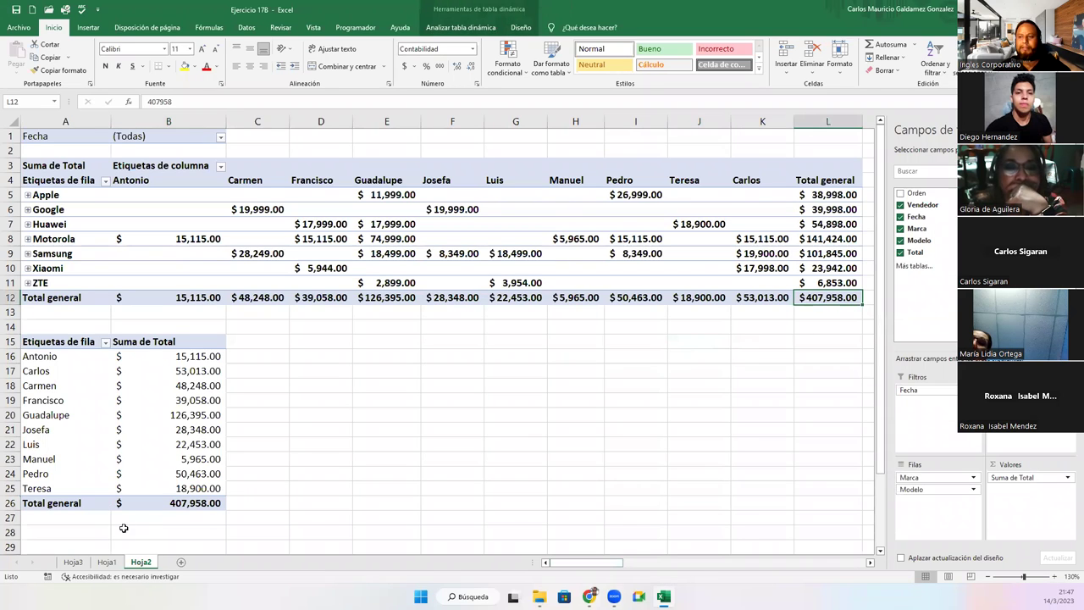
left_click(136, 505)
left_click(843, 295)
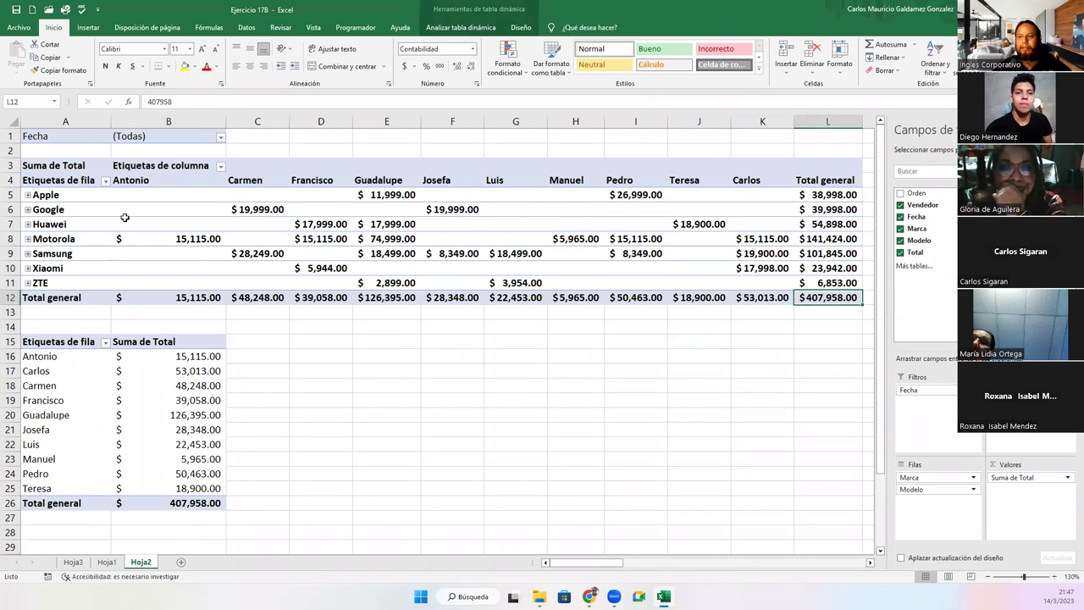
left_click(220, 137)
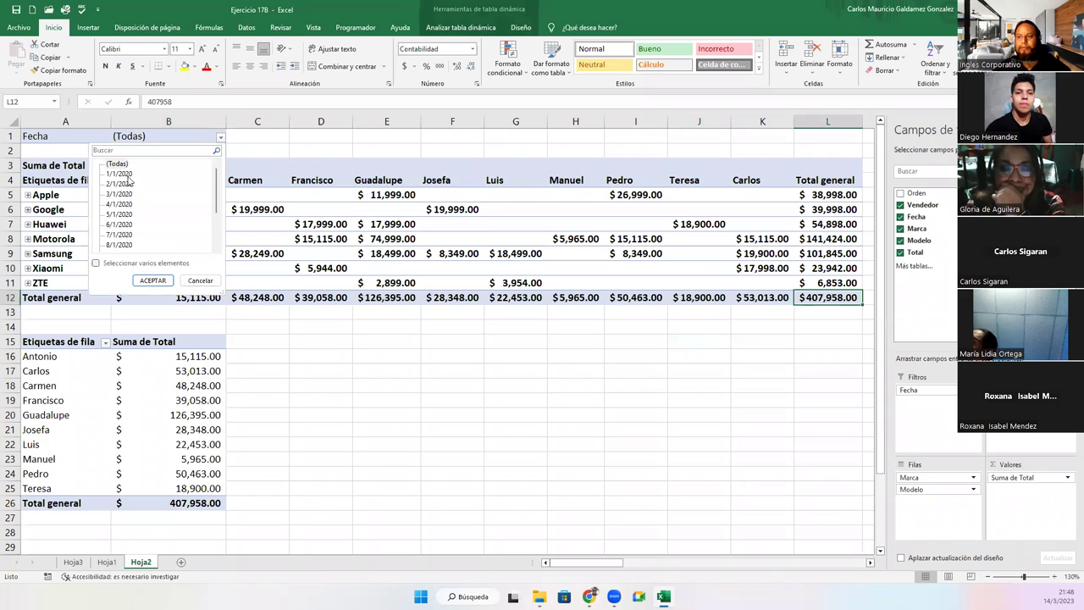
left_click(96, 264)
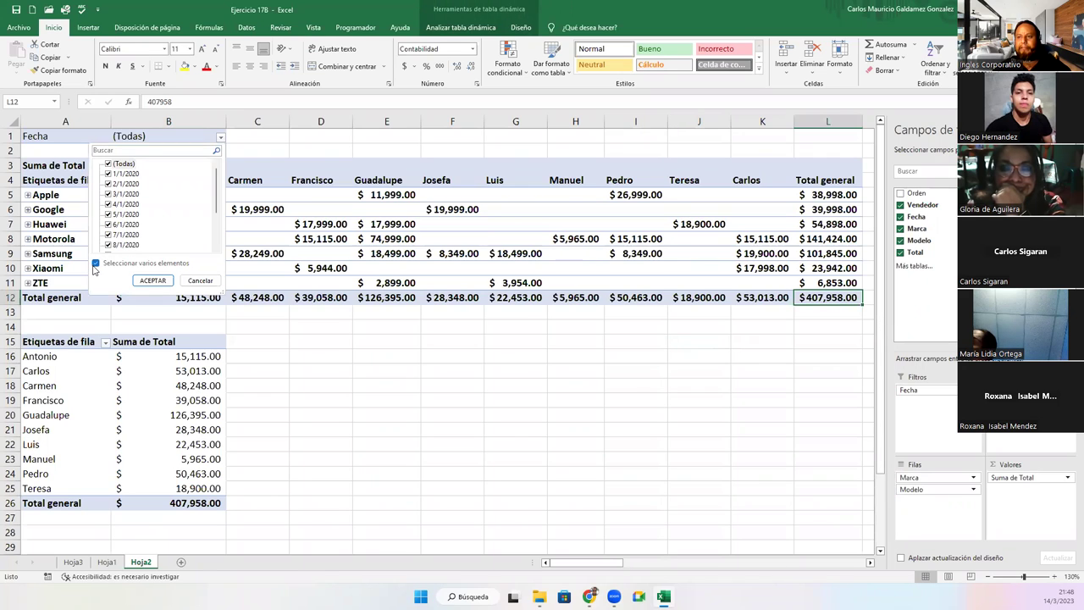
left_click(108, 165)
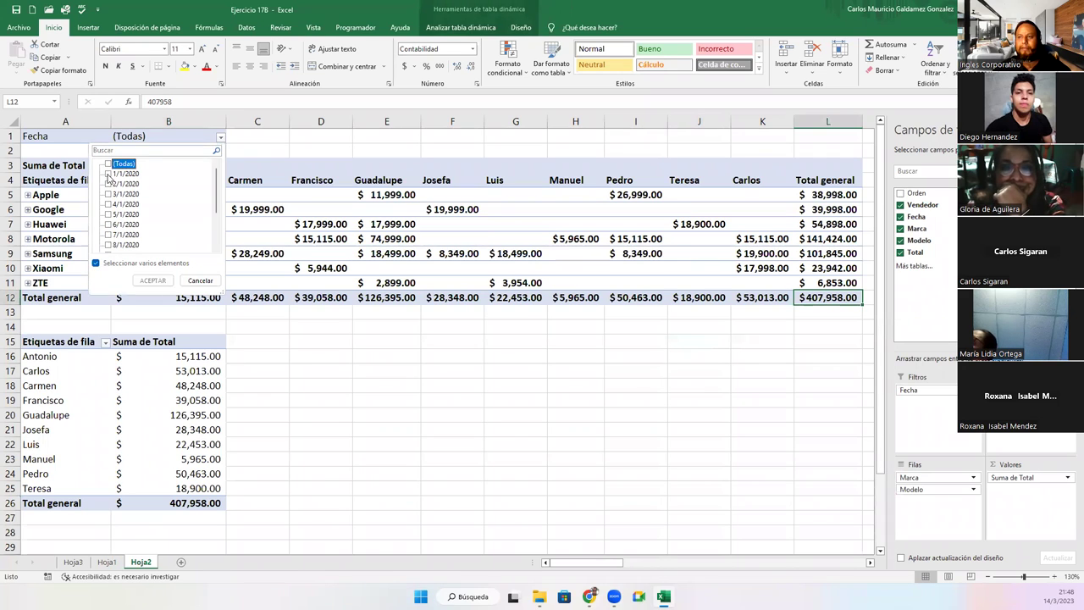
left_click(107, 173)
left_click(108, 183)
left_click(107, 194)
left_click(108, 204)
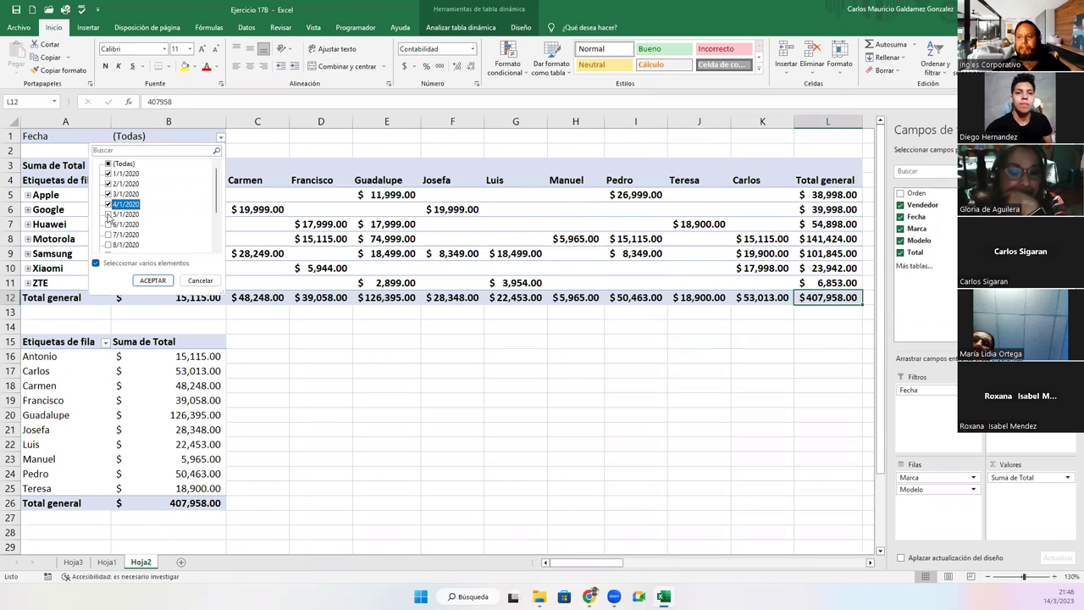
left_click(153, 280)
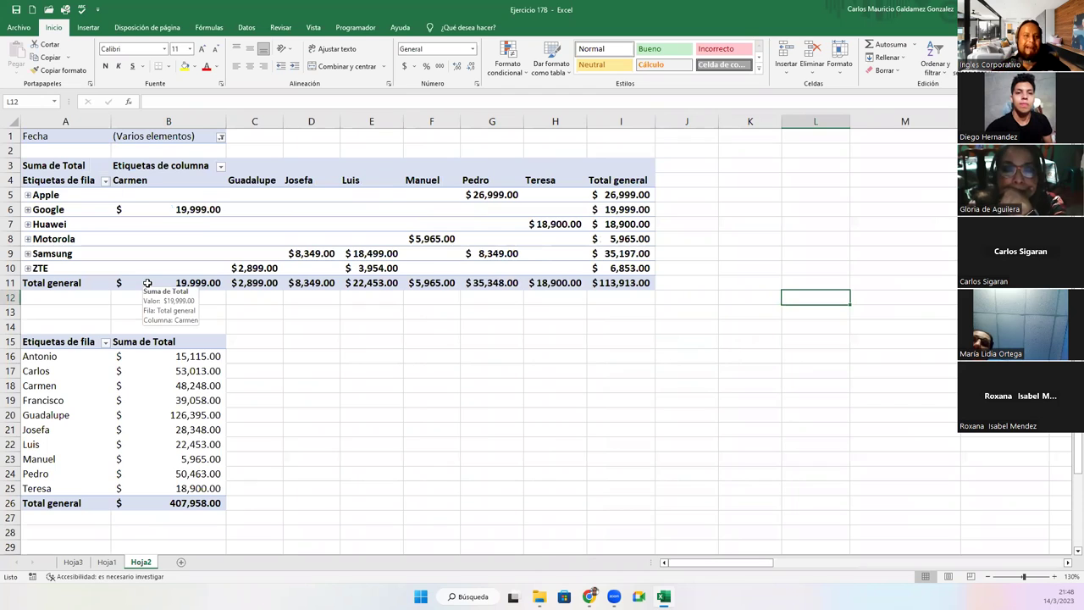
left_click(178, 398)
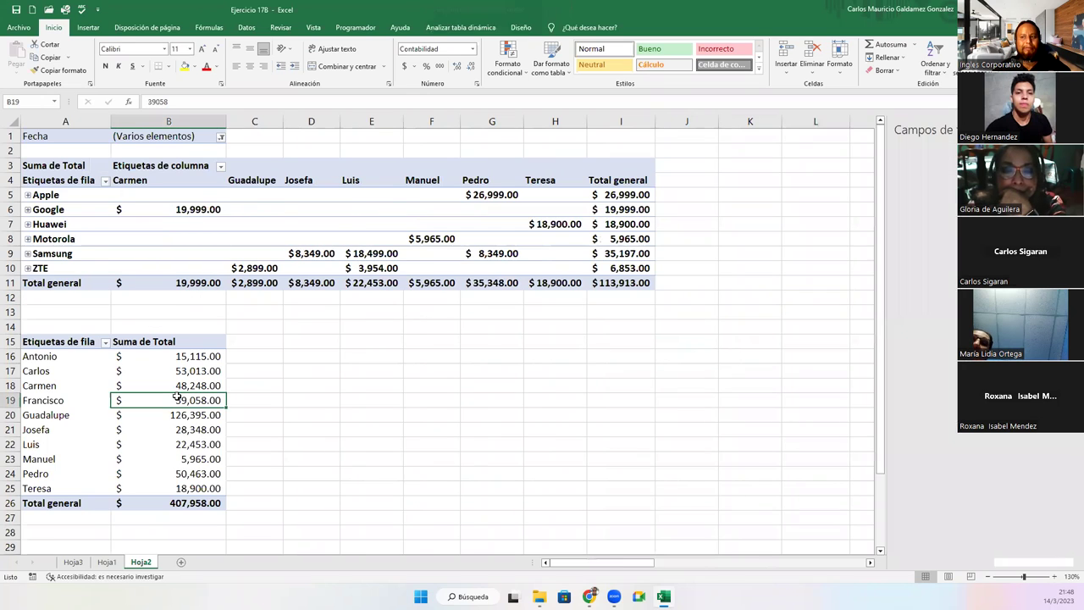
left_click(106, 342)
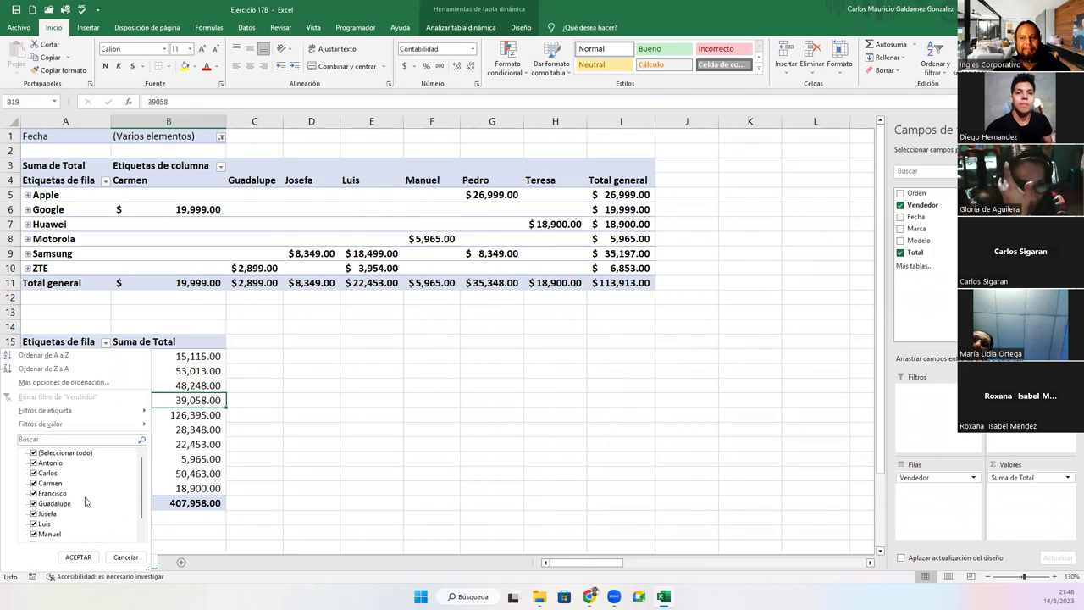
left_click(34, 454)
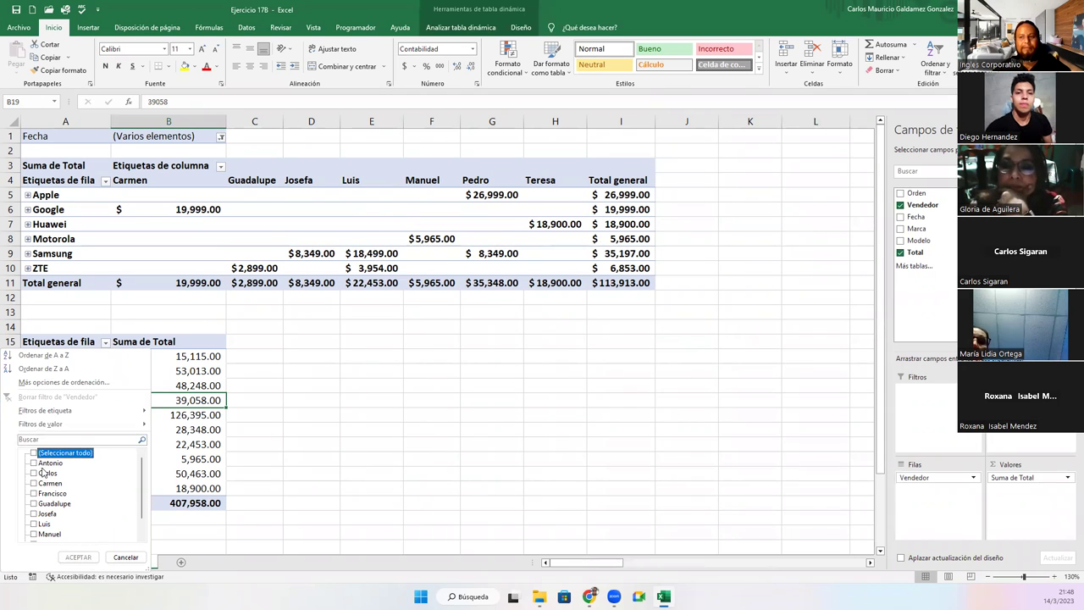
left_click(127, 558)
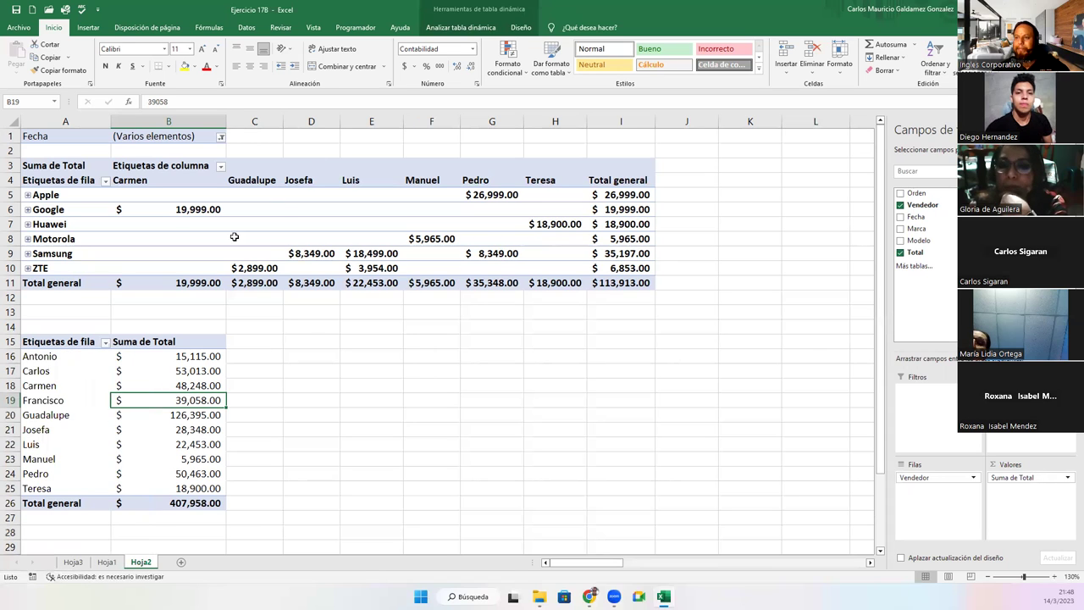
left_click(221, 138)
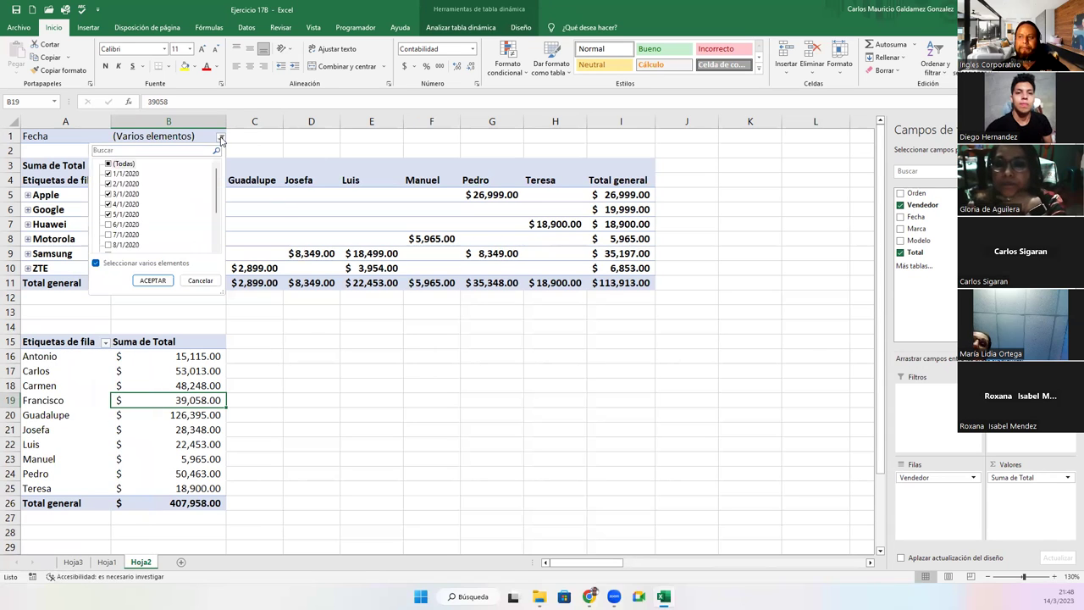
left_click(109, 164)
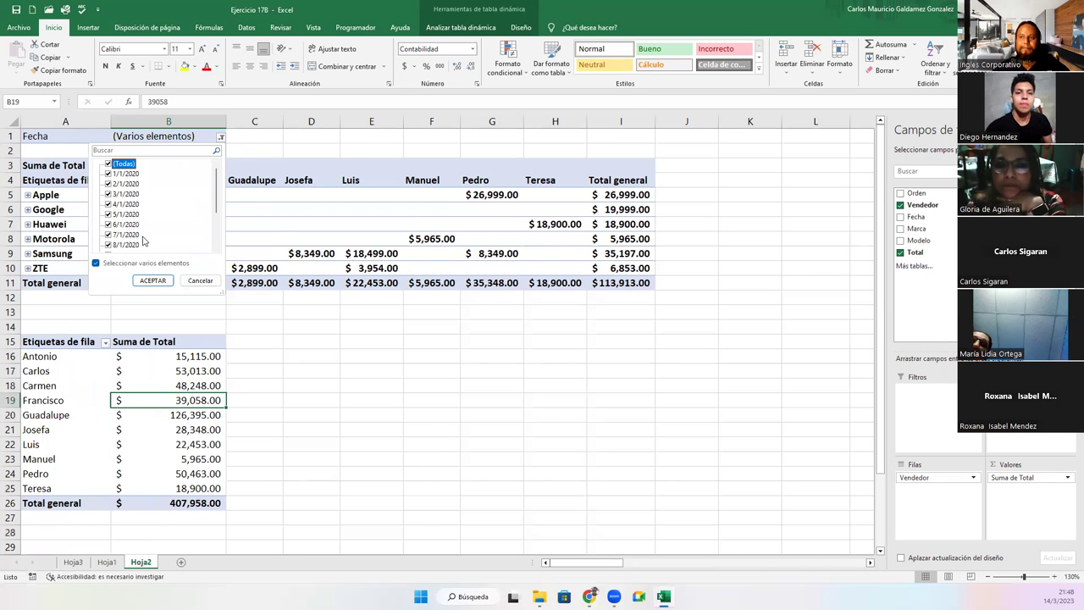
left_click(153, 280)
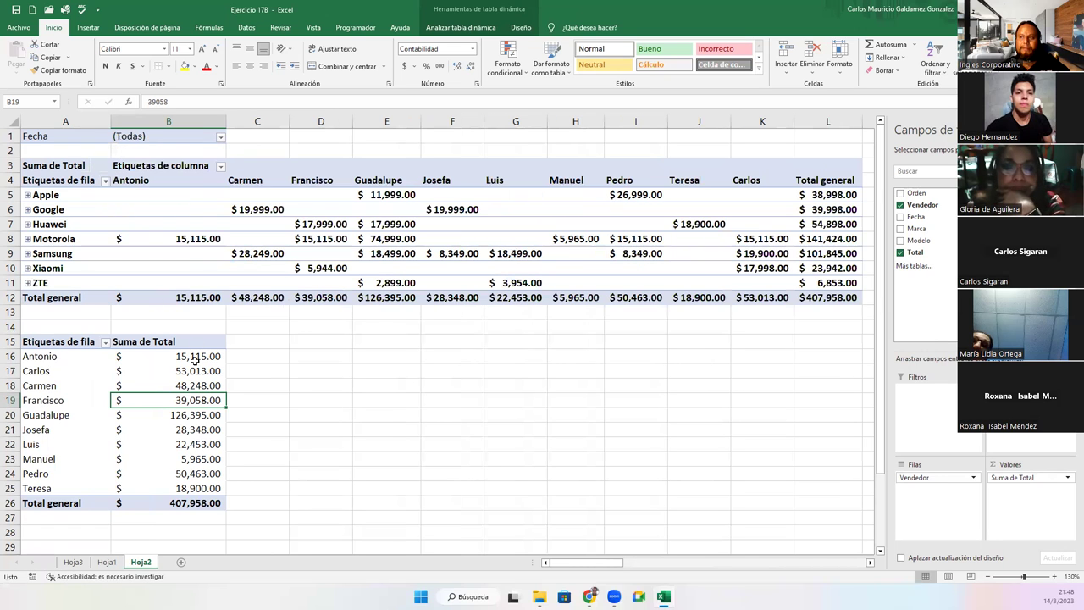
left_click(175, 426)
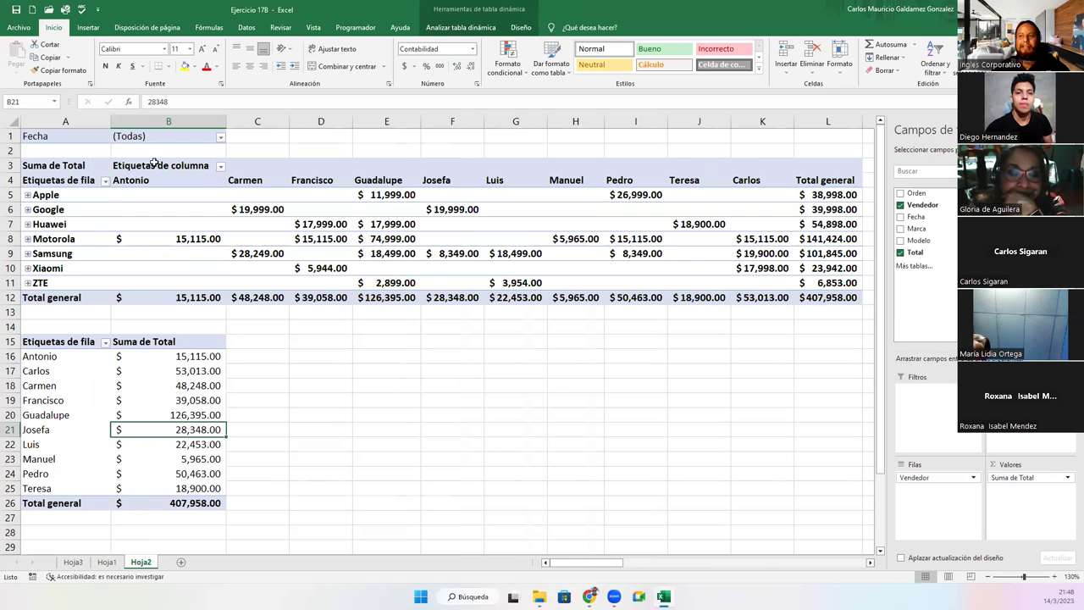
left_click(124, 181)
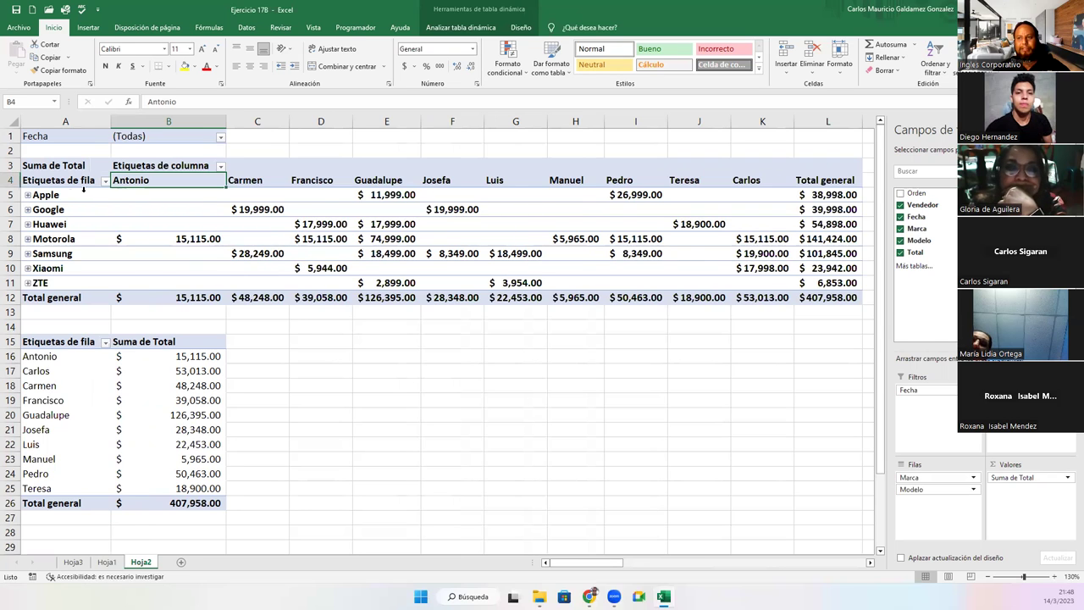
left_click(27, 195)
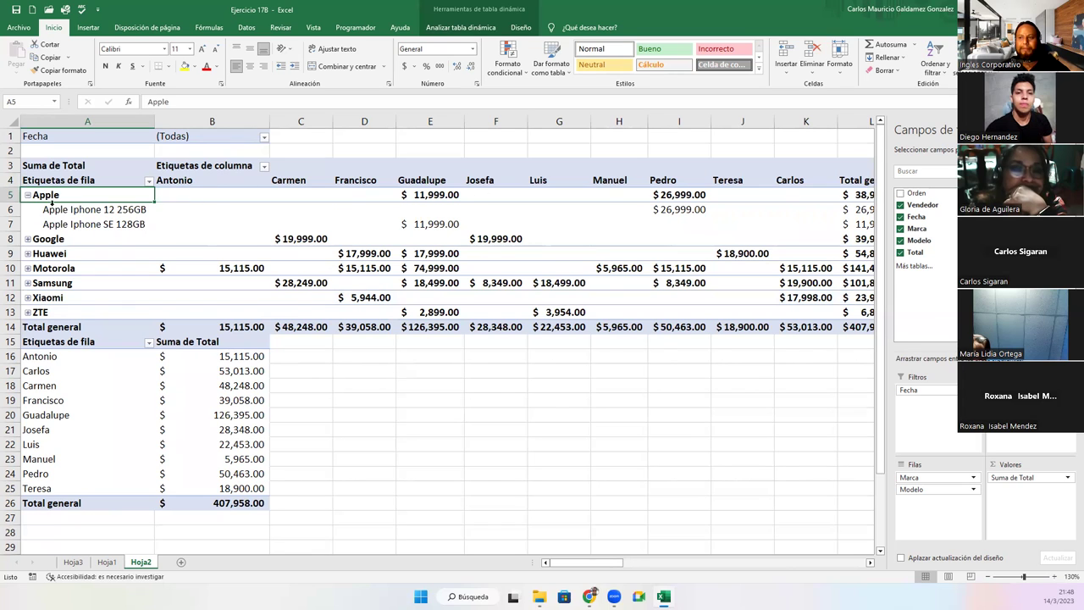
left_click(28, 313)
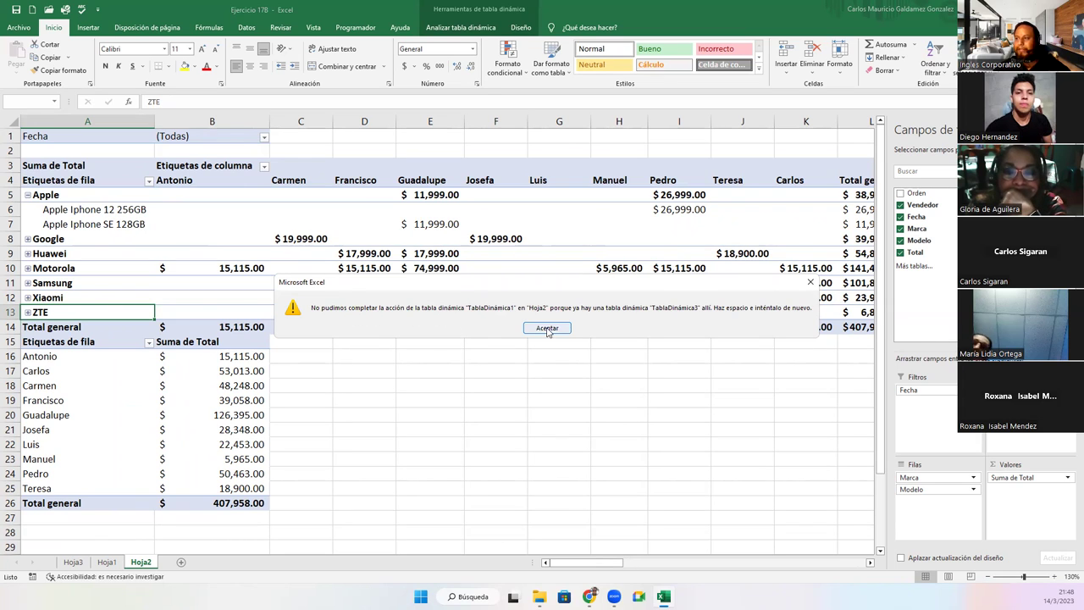
left_click(547, 329)
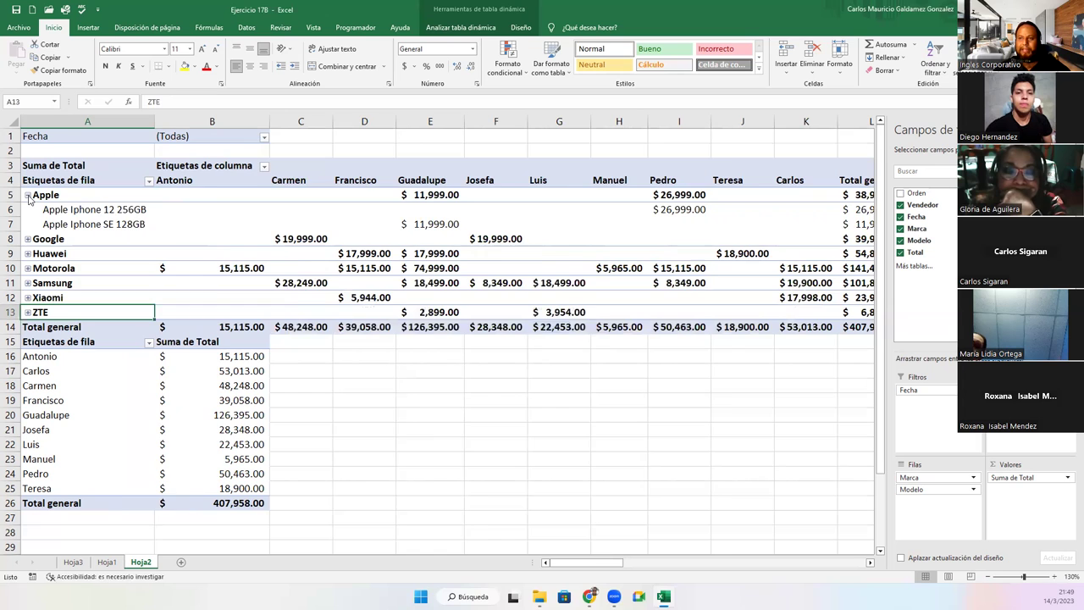
left_click(28, 195)
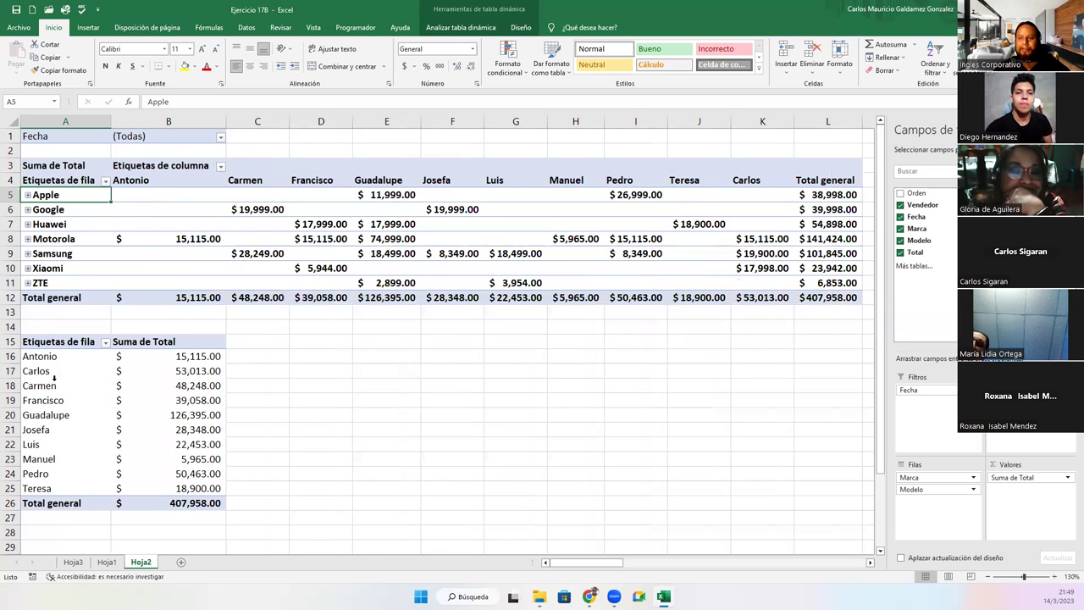
- Try to expand or collapse all brand groups at once, dismissing the overlap warning
left_click_drag(36, 343, 212, 489)
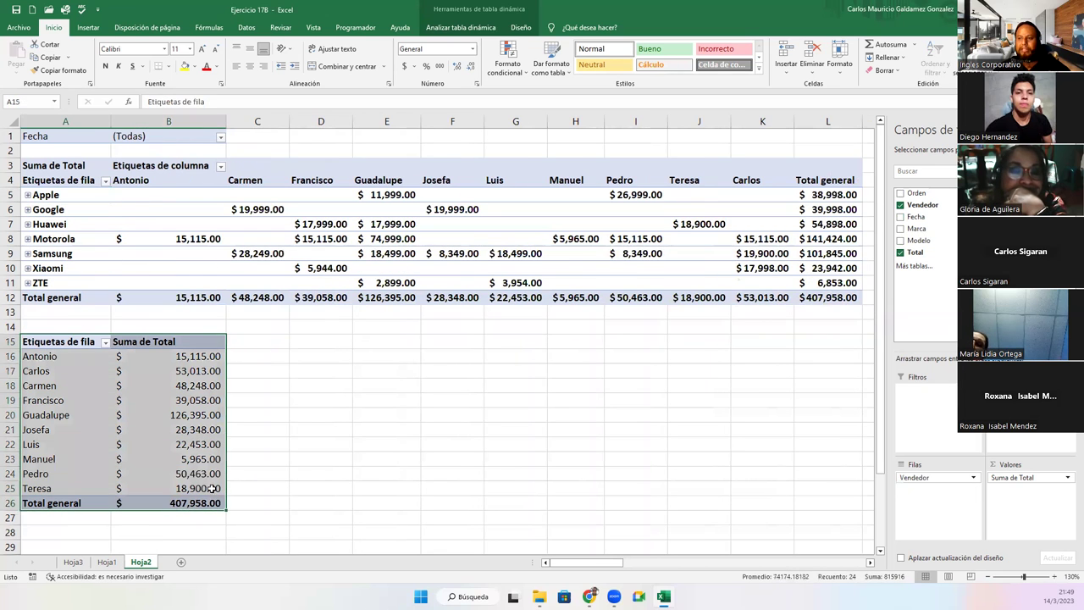
scroll(202, 317, "down", 5)
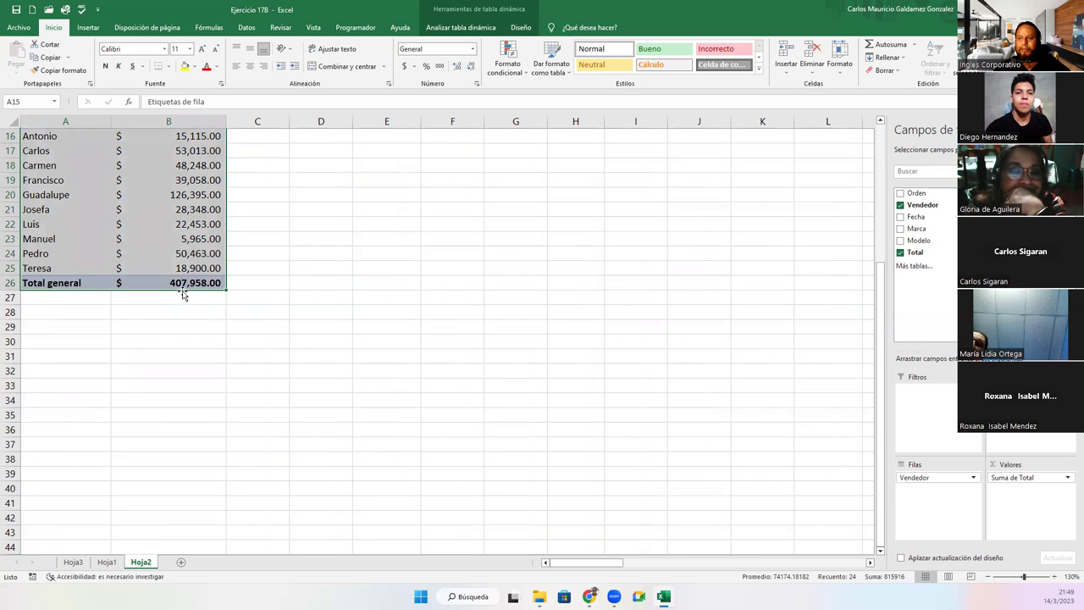
left_click_drag(183, 294, 165, 441)
scroll(283, 422, "up", 5)
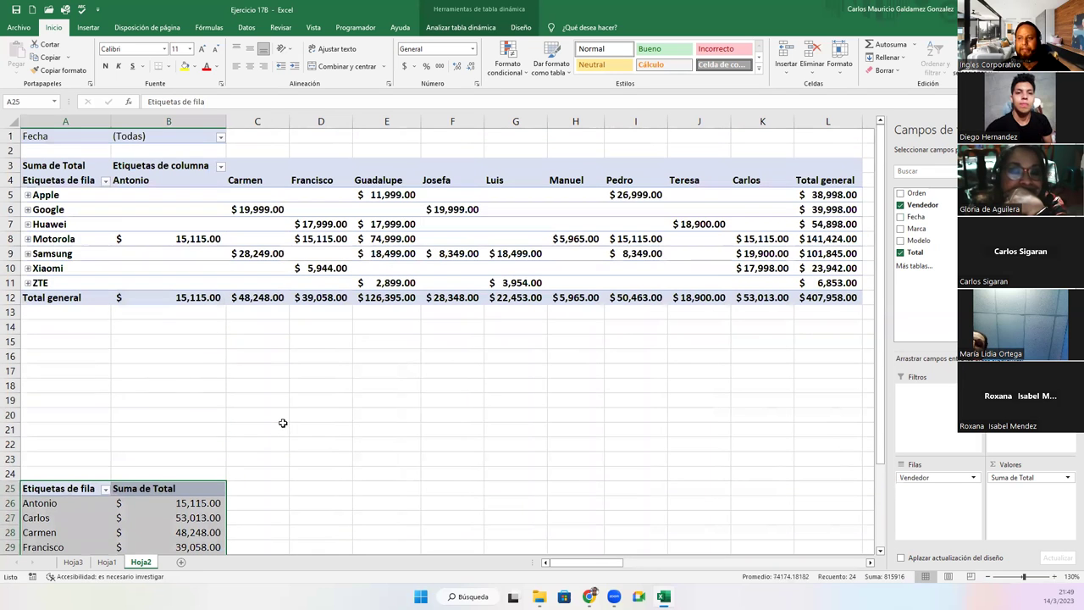
right_click(36, 224)
mouse_move(88, 343)
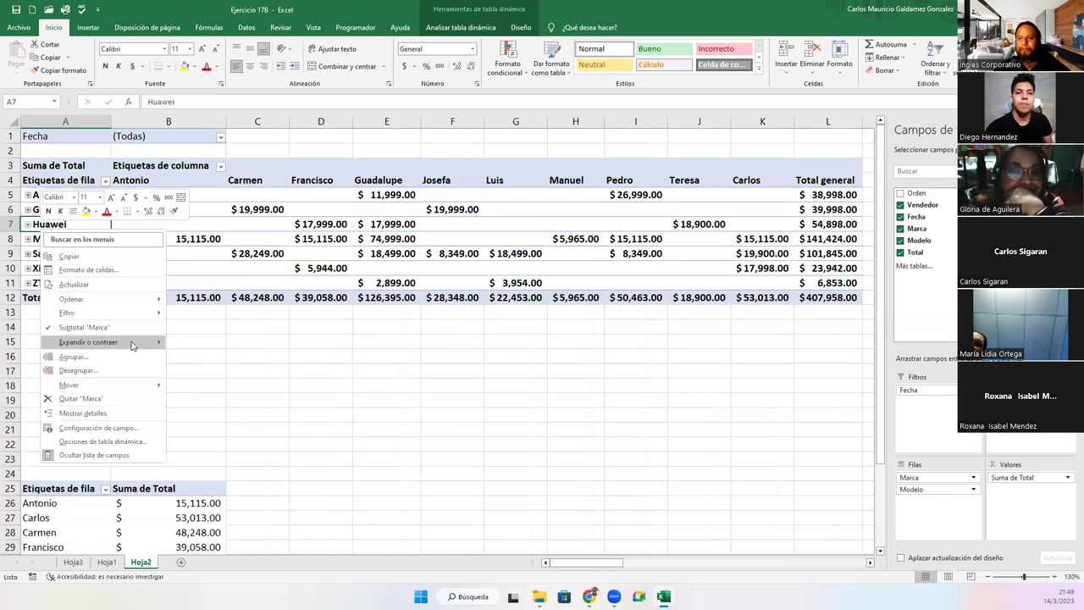
left_click(212, 370)
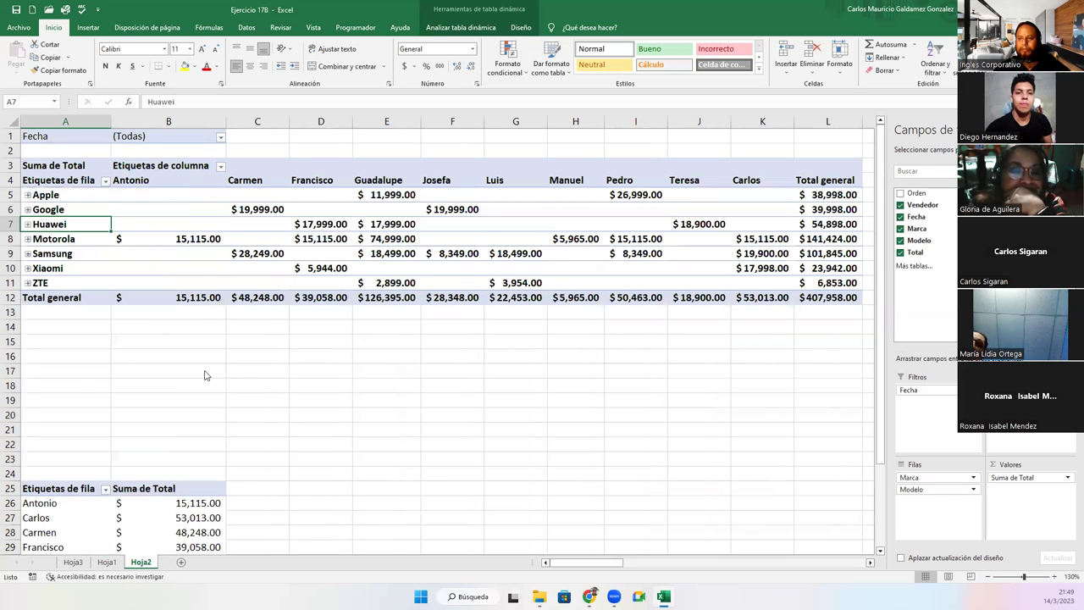
left_click(547, 328)
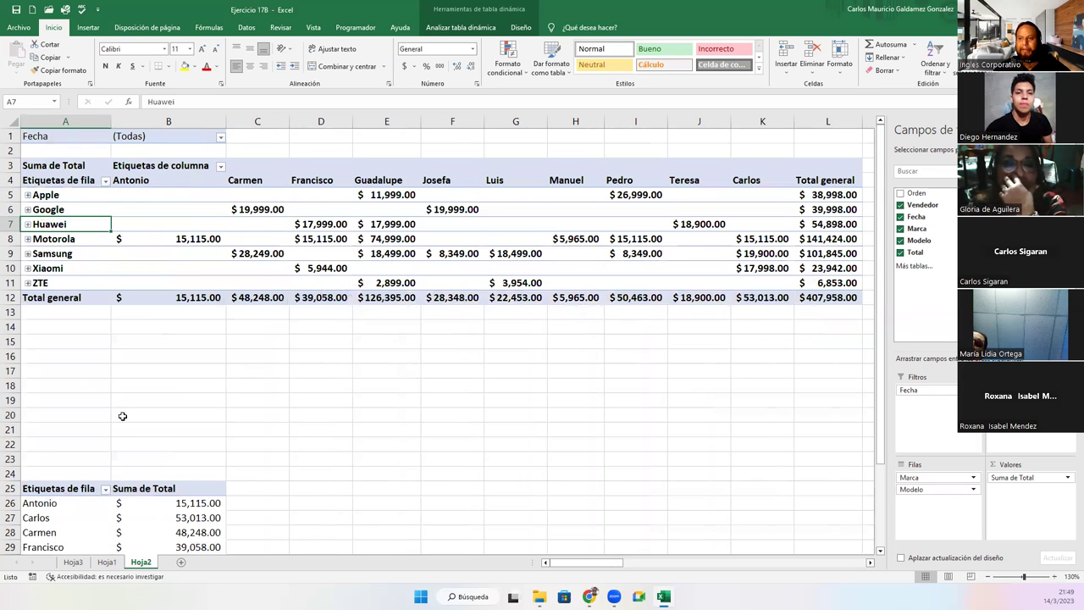
- Expand the Motorola, Samsung, Xiaomi, ZTE, Huawei and Google brand groups to show their models
left_click(27, 239)
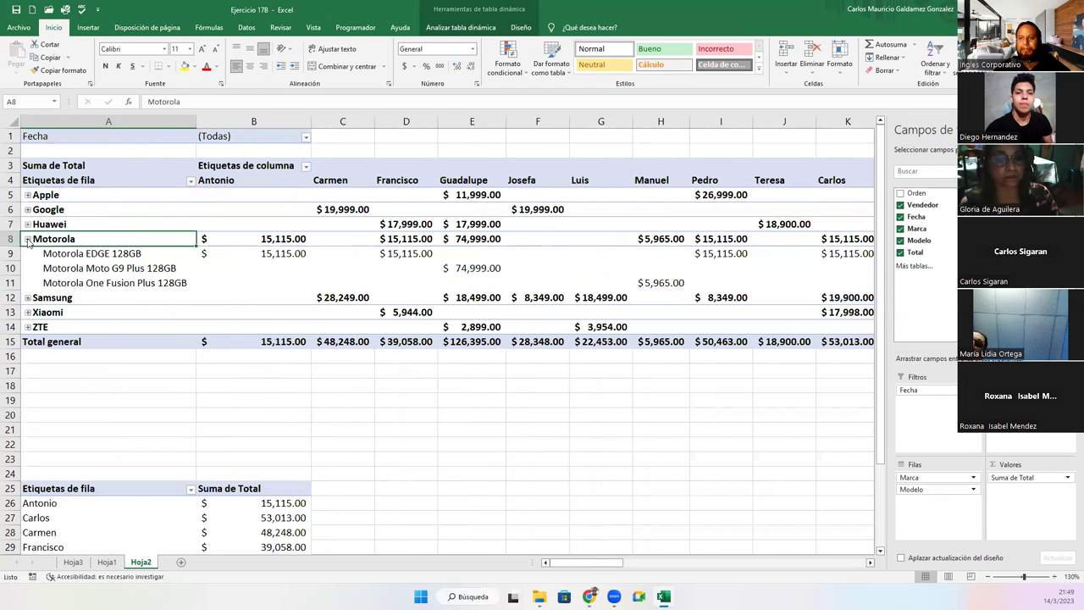
left_click(27, 297)
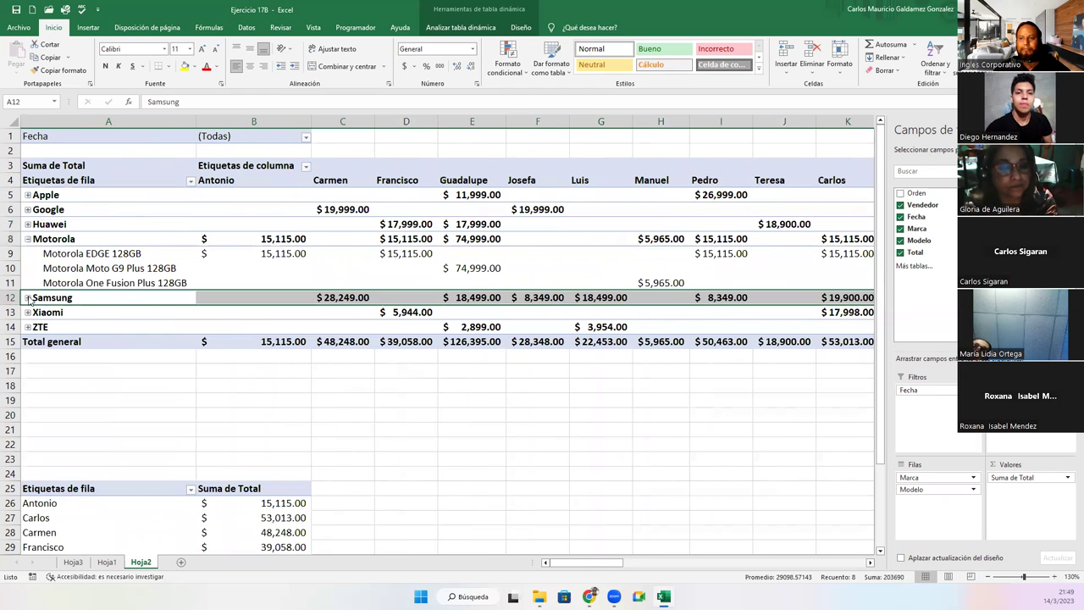
left_click(28, 356)
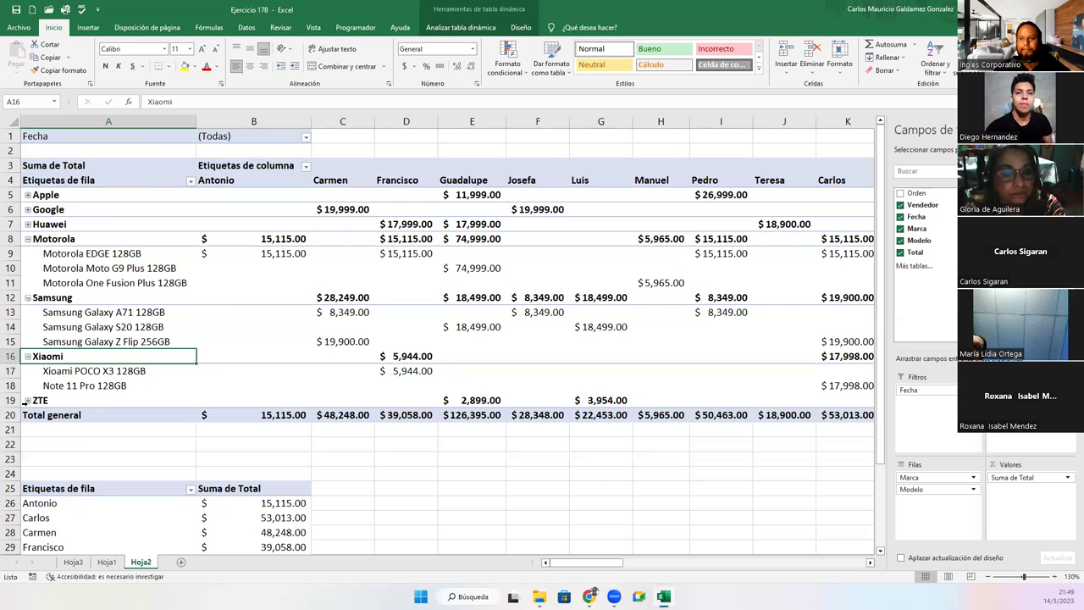
left_click(27, 400)
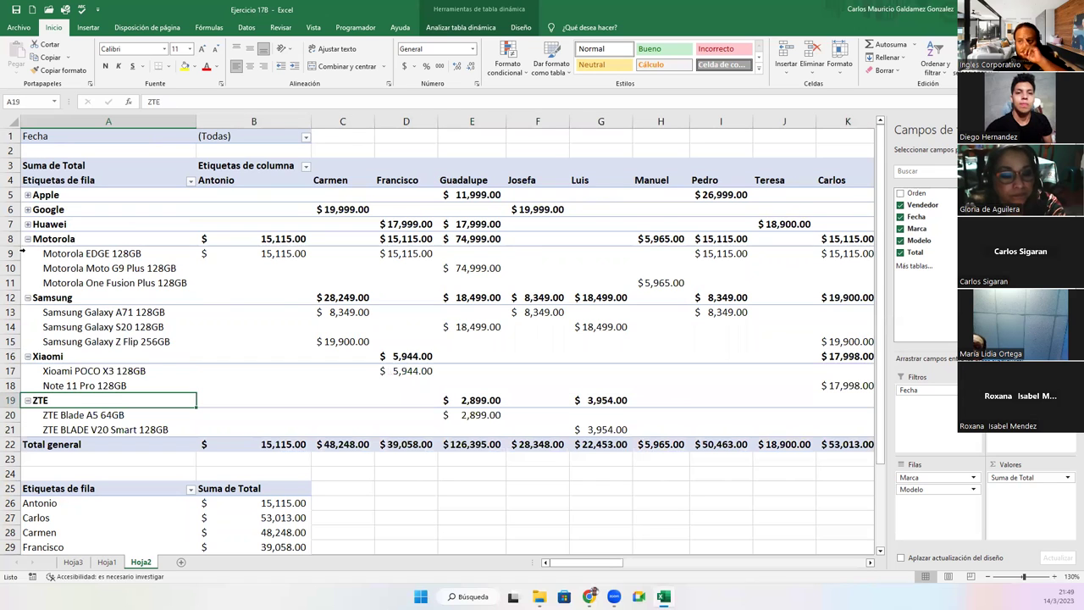
left_click(28, 224)
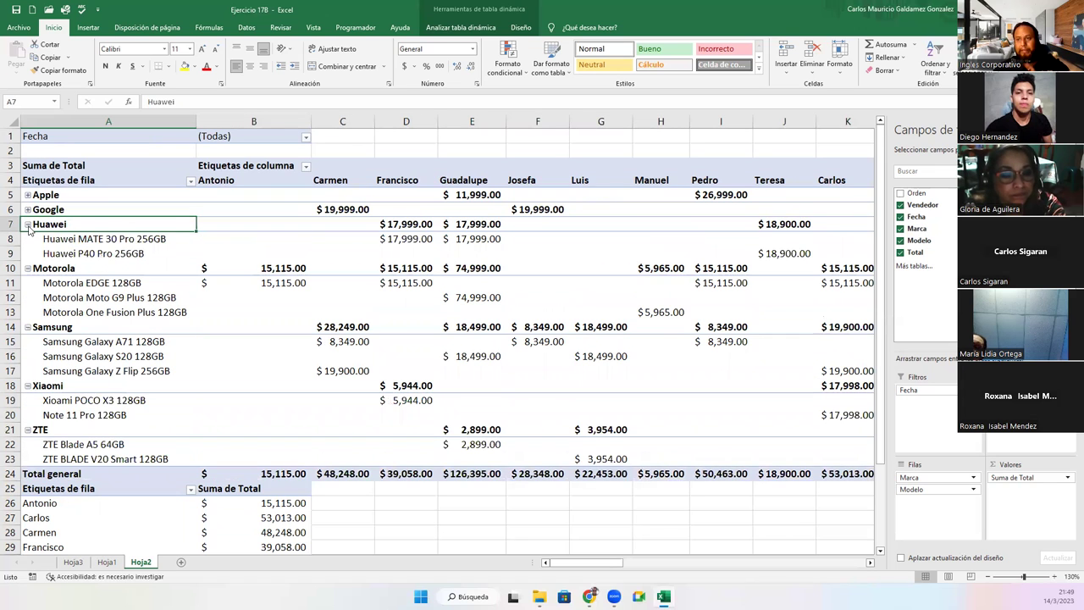
left_click(27, 223)
left_click(27, 210)
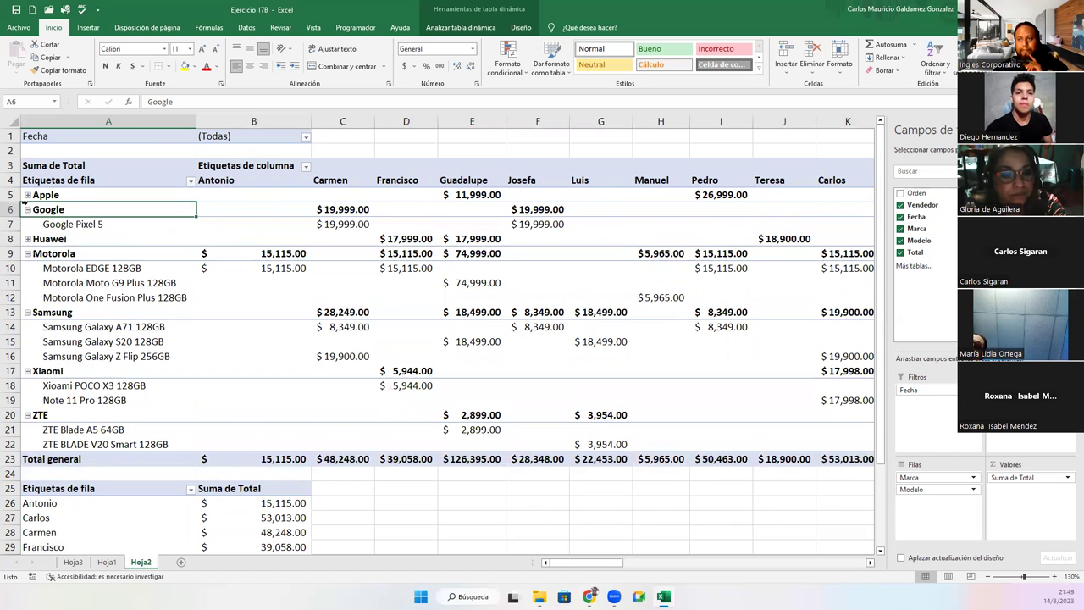
left_click(27, 195)
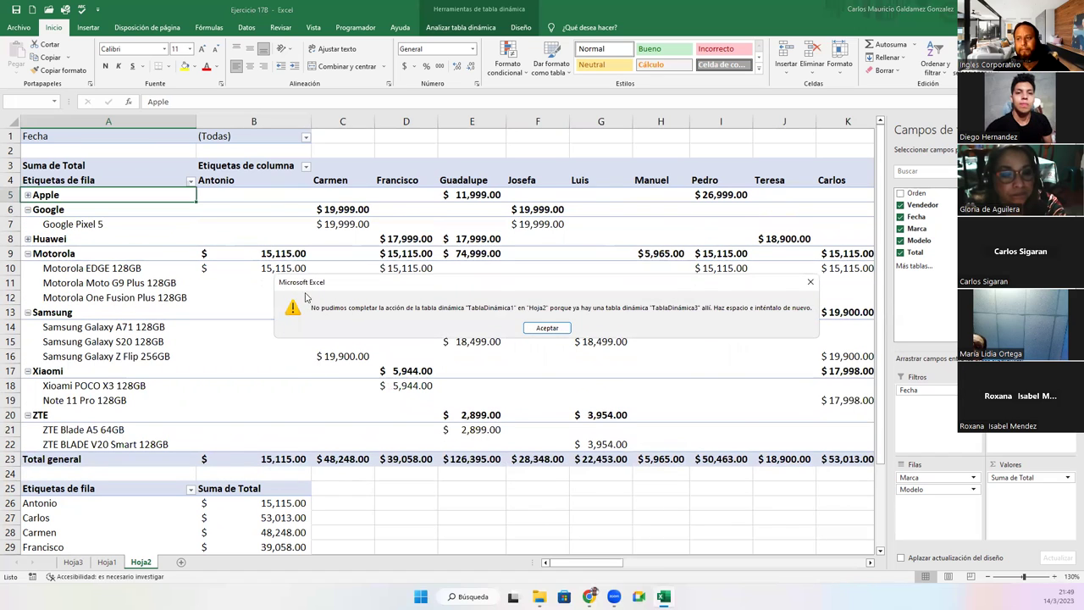
left_click(547, 328)
- Collapse the Google, Motorola, Samsung, Xiaomi and ZTE brand groups
left_click(27, 209)
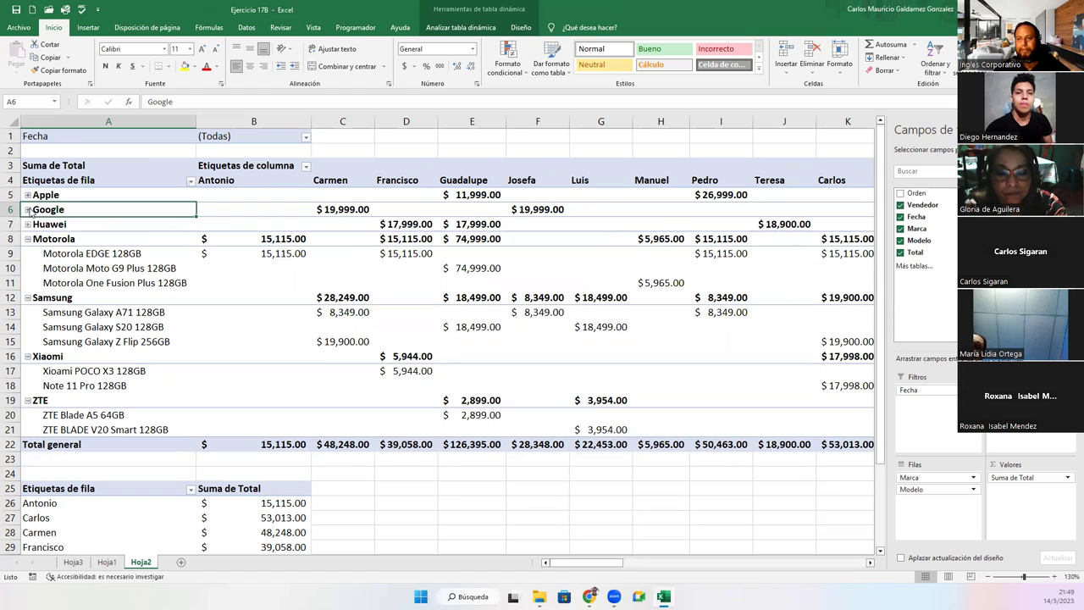
left_click(28, 239)
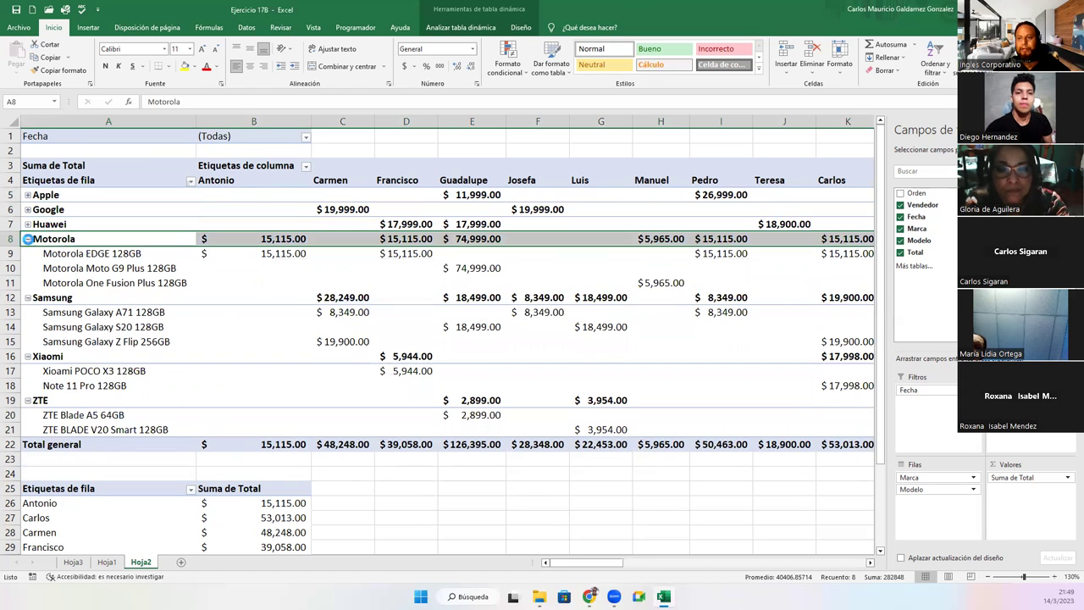
left_click(28, 239)
left_click(28, 254)
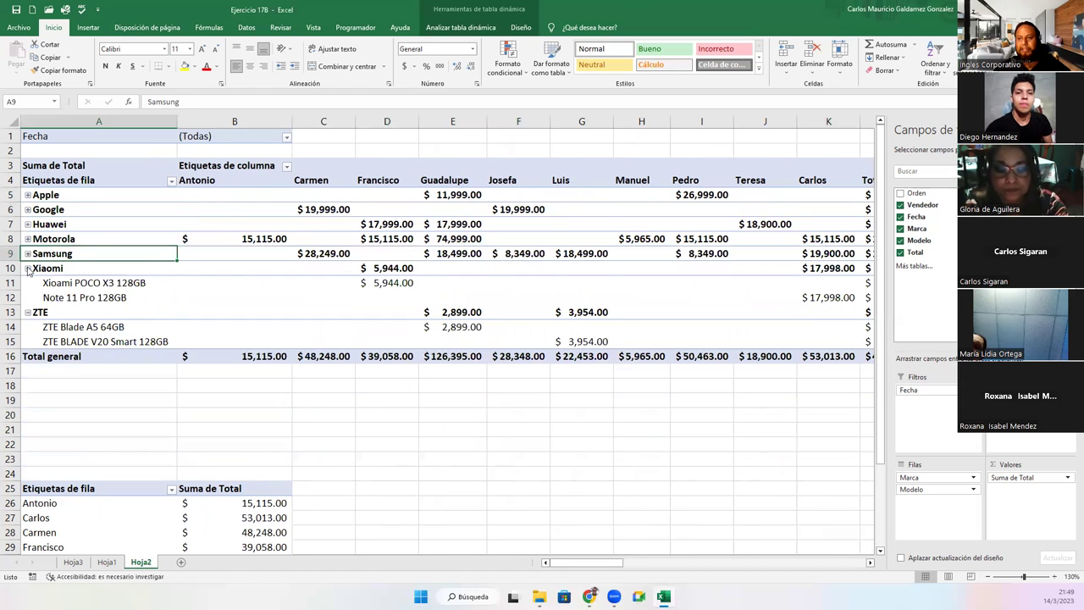
left_click(28, 268)
left_click(28, 283)
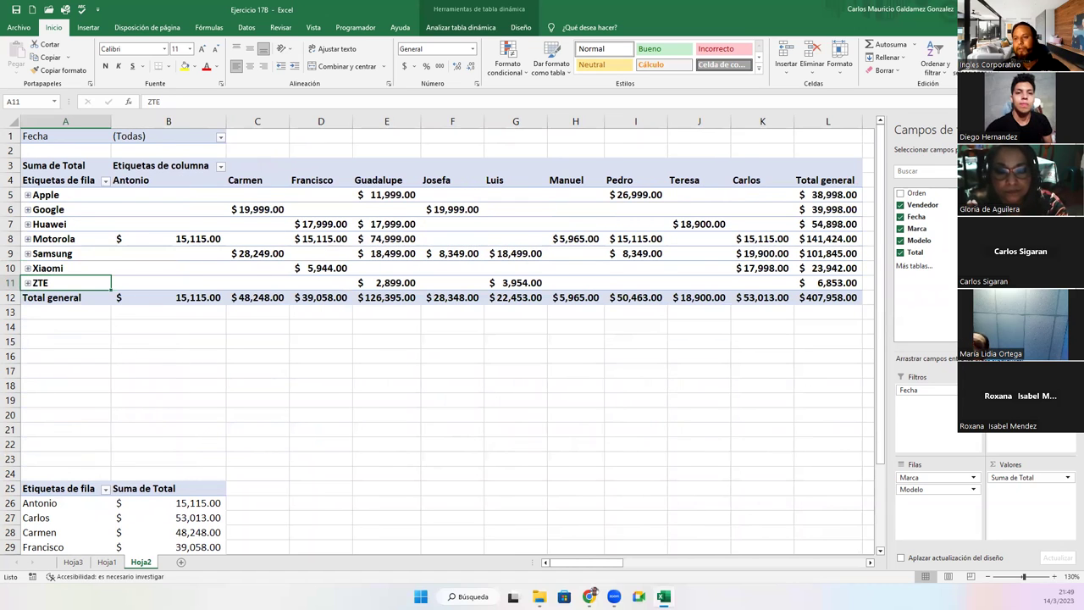
- Delete empty rows 15–21 and then 13–16 between the two pivot tables
left_click_drag(8, 342, 8, 429)
right_click(10, 430)
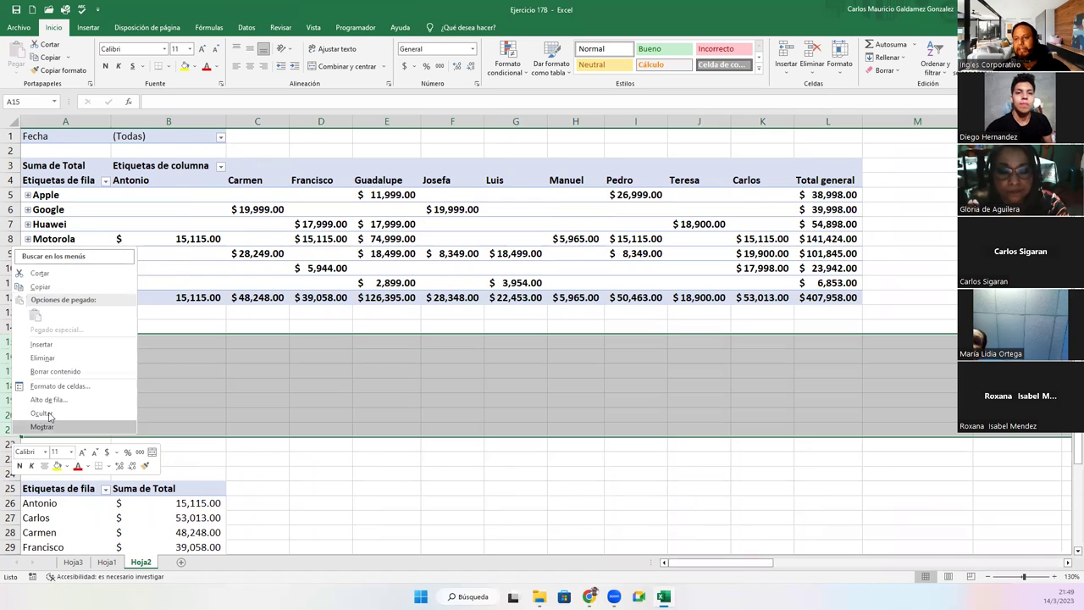
left_click(42, 357)
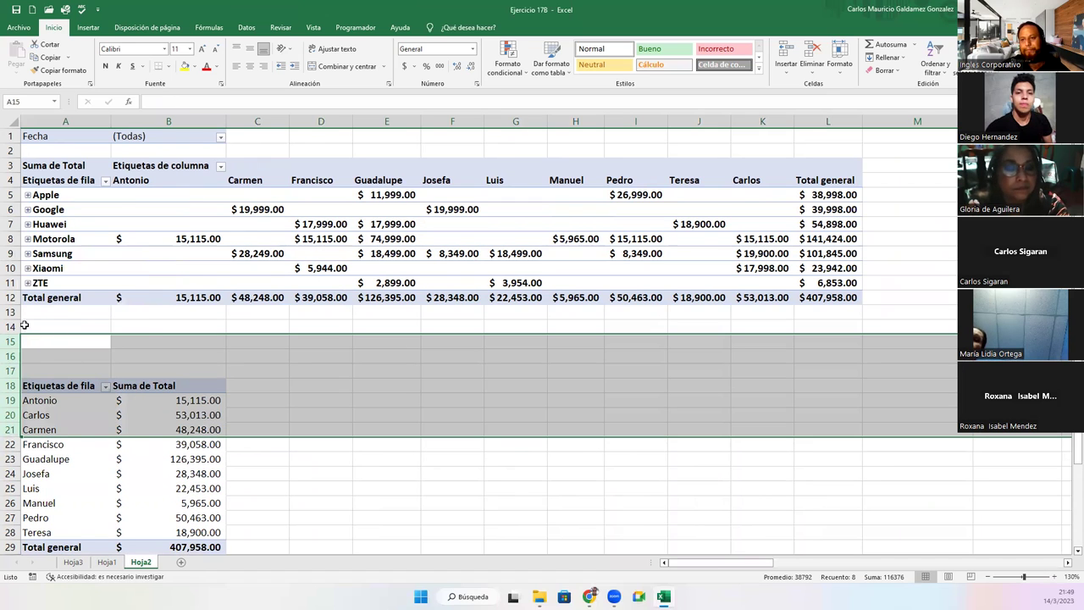
left_click_drag(10, 312, 12, 357)
right_click(13, 359)
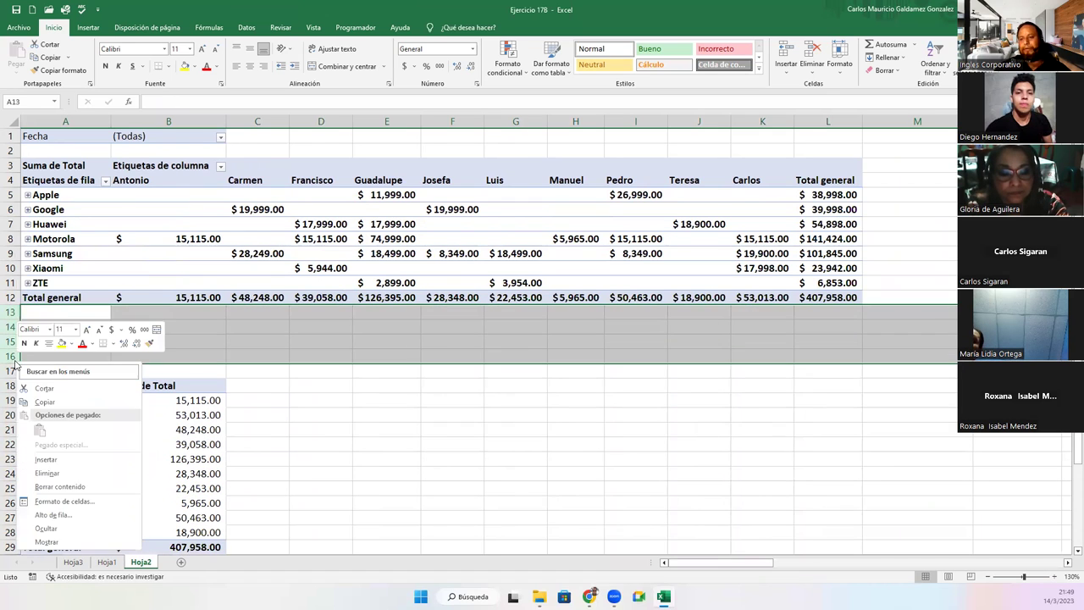
left_click(47, 472)
left_click(286, 432)
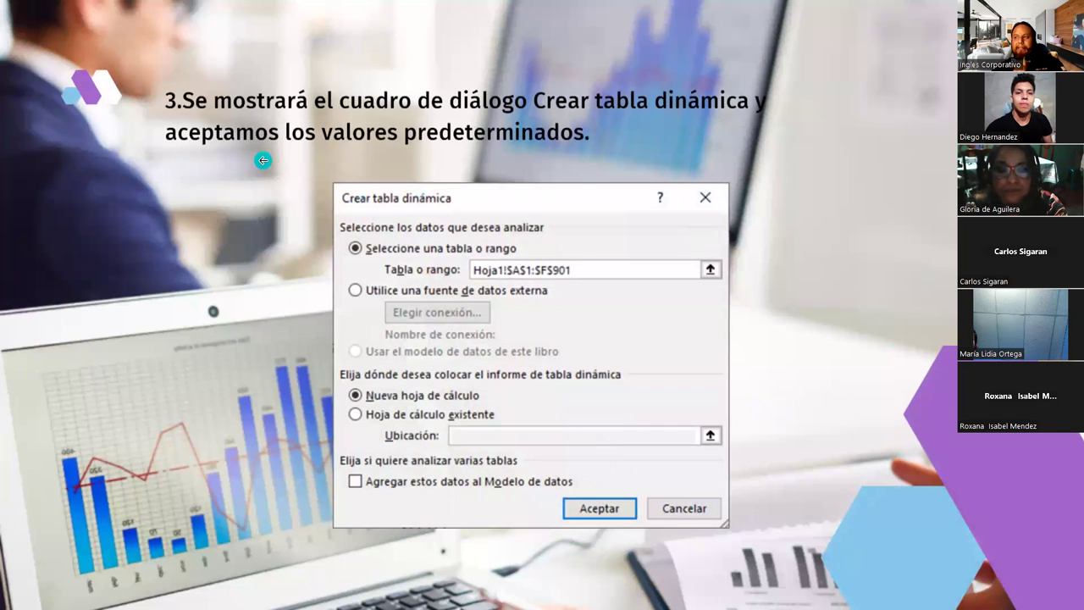
- Advance past the empty pivot table and explanation slides to the DEMOSTRACION slide
left_click(831, 380)
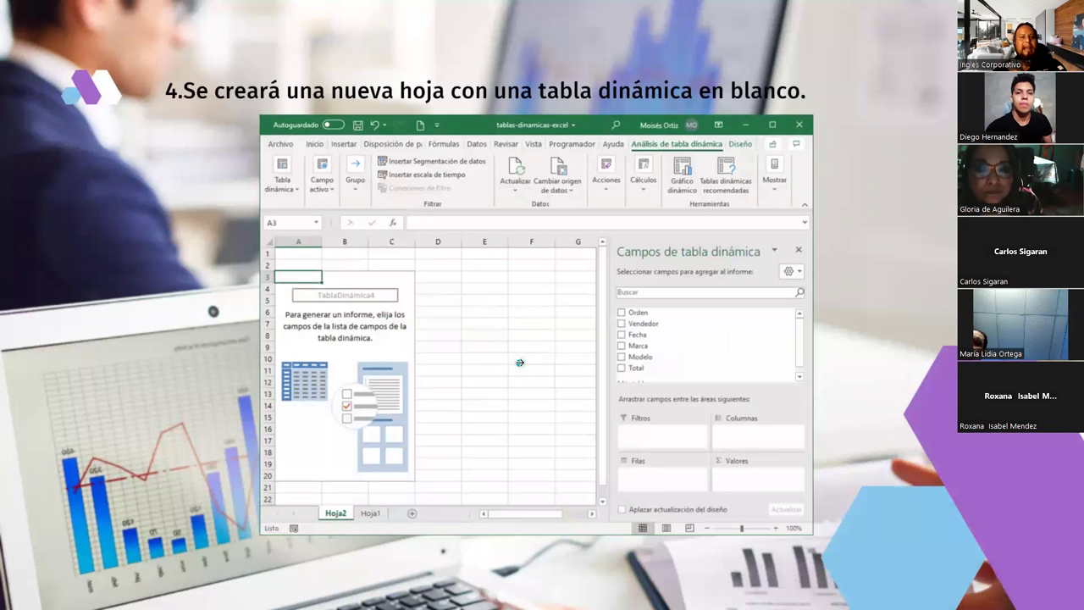
left_click(831, 328)
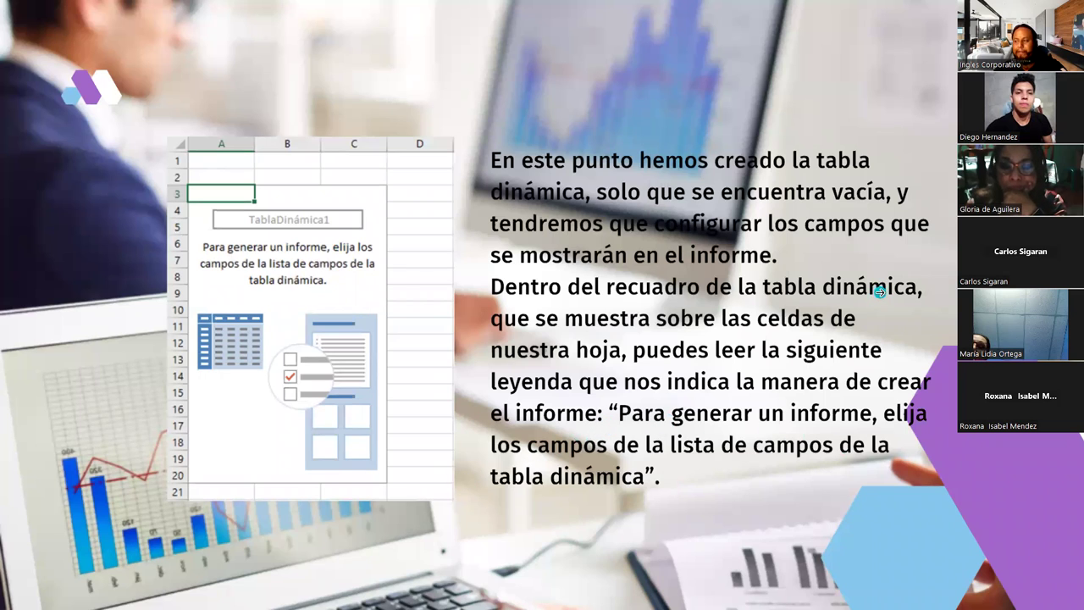
key("Right")
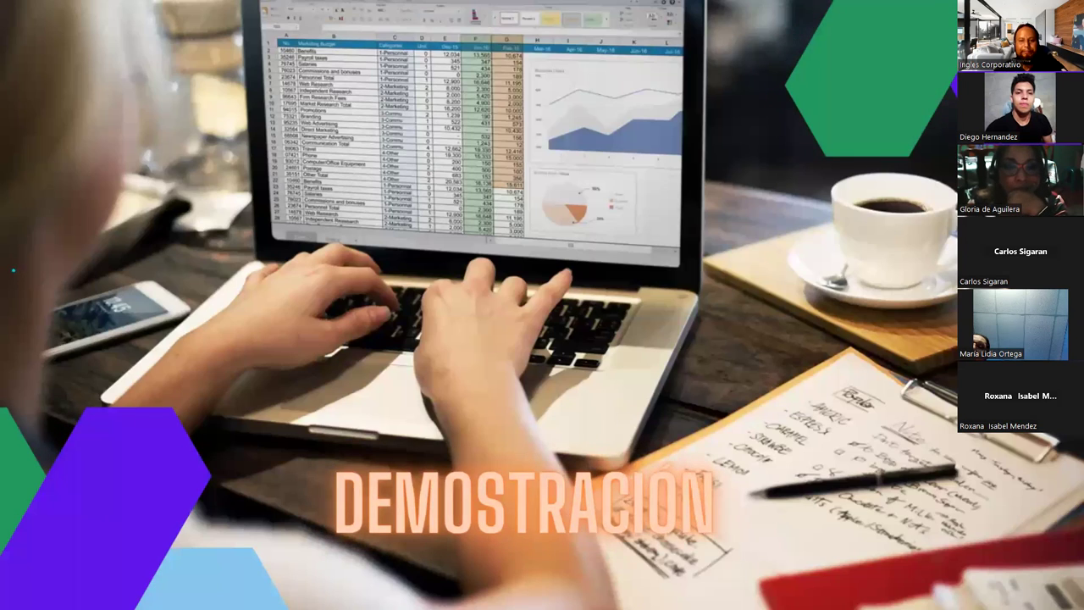
- Open the Ejercicios folder holding Ejercicio 17B from Explorer's recent files
key("alt+Tab")
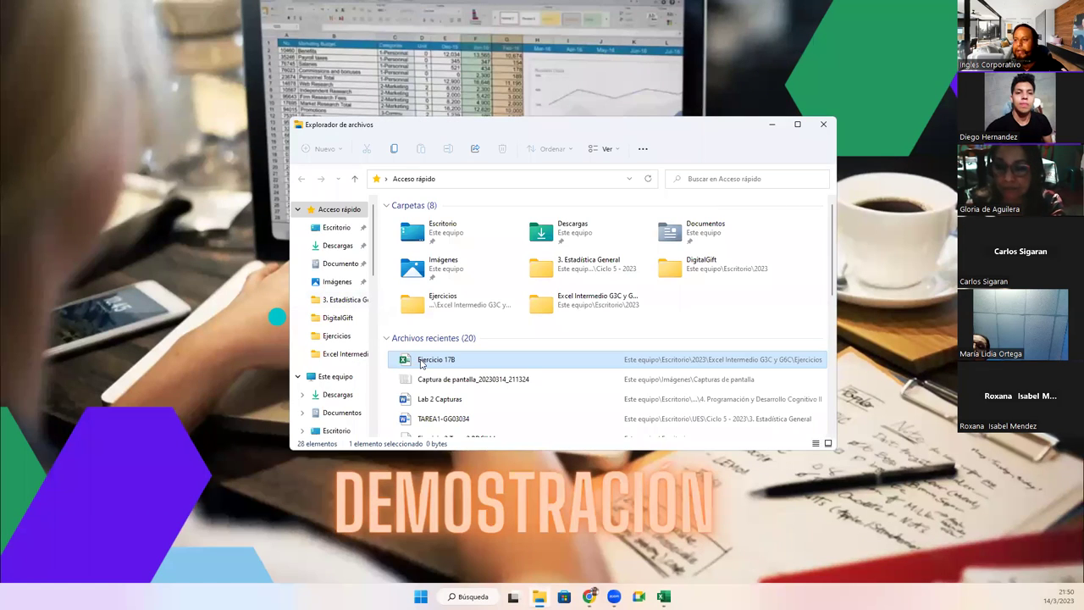
right_click(422, 363)
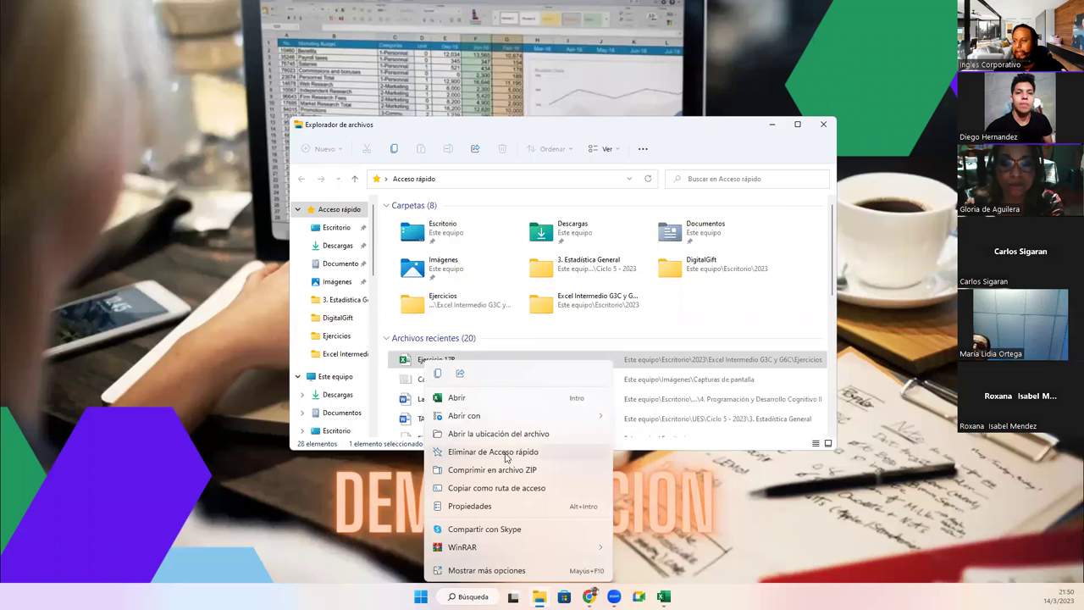
left_click(503, 434)
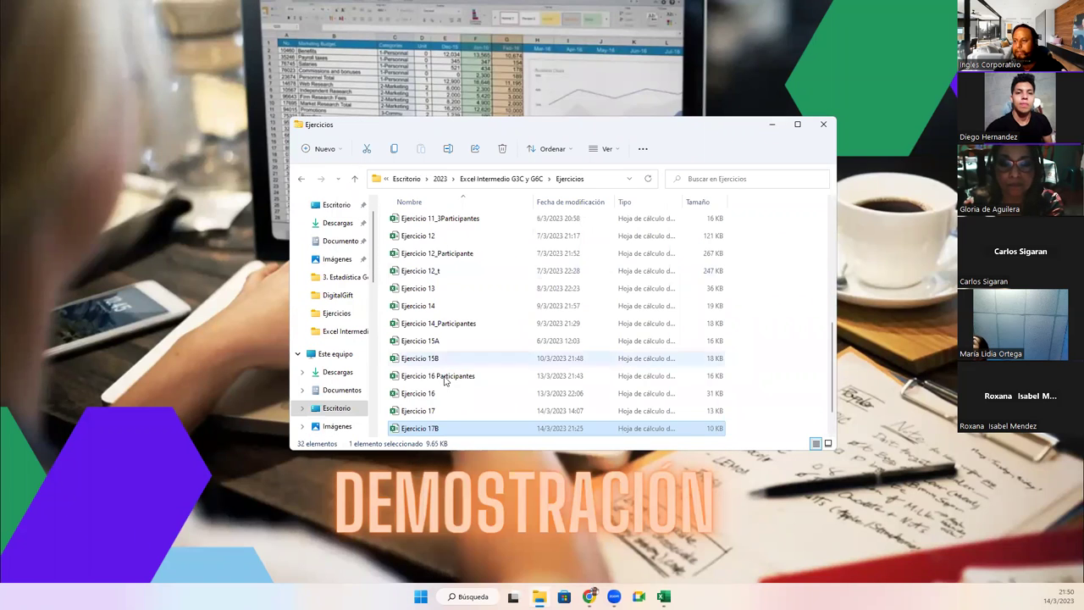
left_click_drag(423, 412, 161, 377)
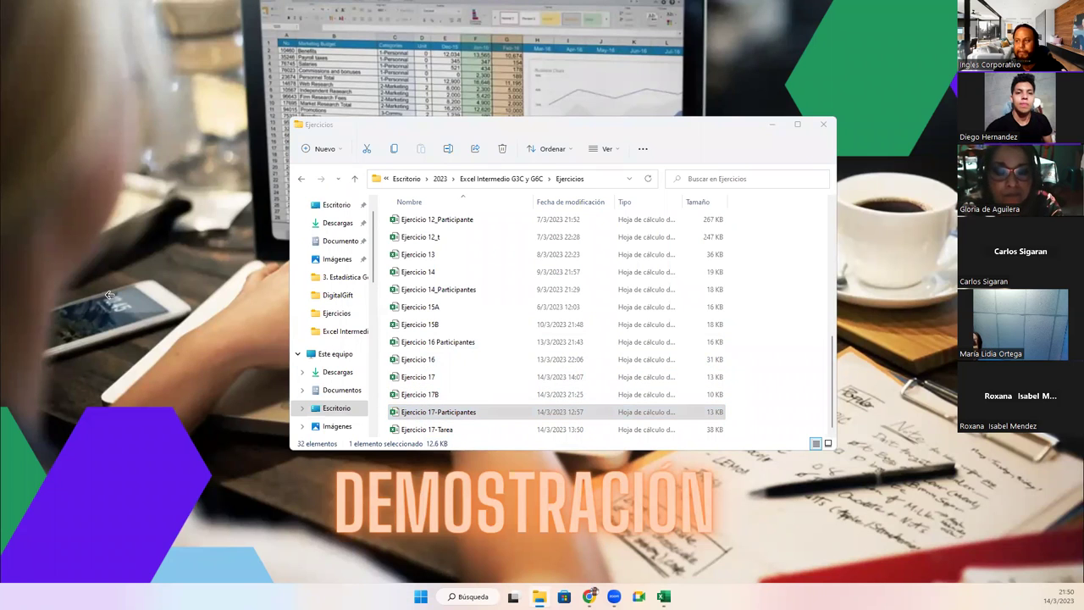
left_click(539, 40)
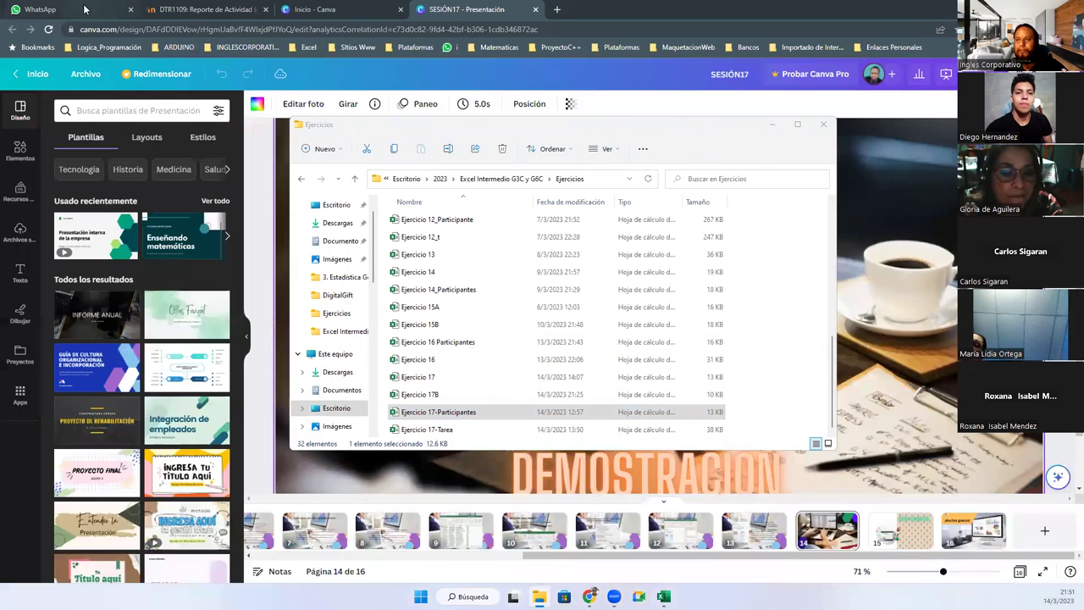
- Send Ejercicio 17-Participantes.xlsx to the G6-EXI-02-2023 WhatsApp group
left_click(85, 8)
key("alt+Tab")
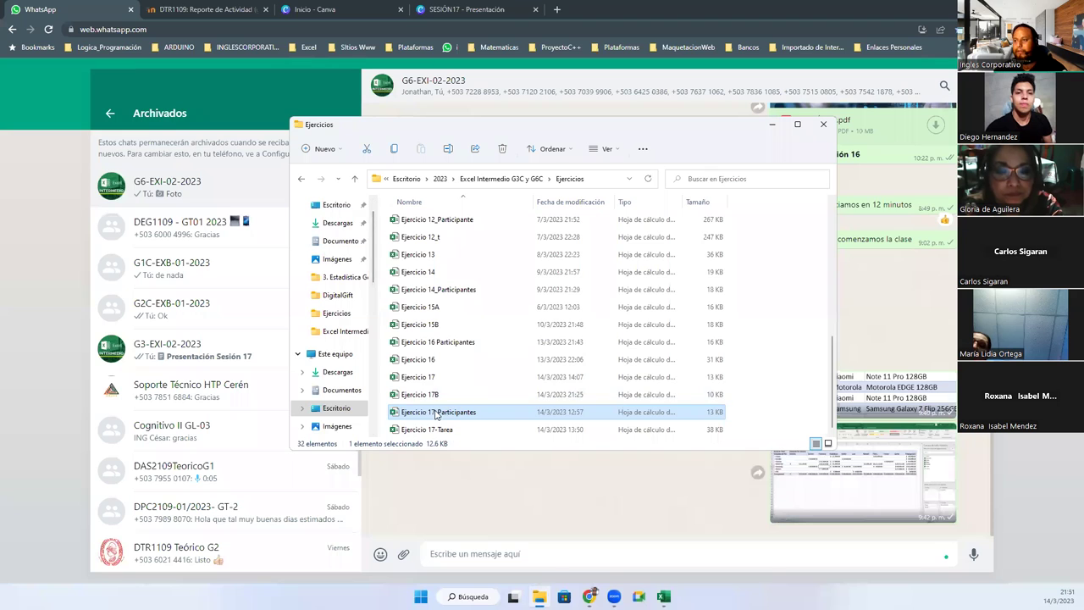
left_click_drag(436, 413, 559, 500)
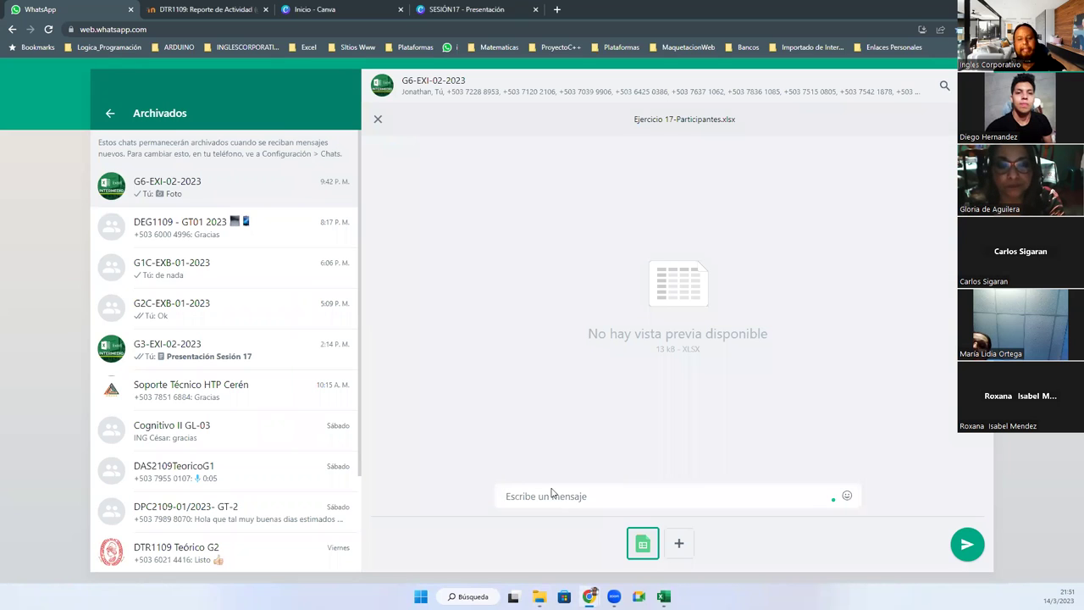
key("Return")
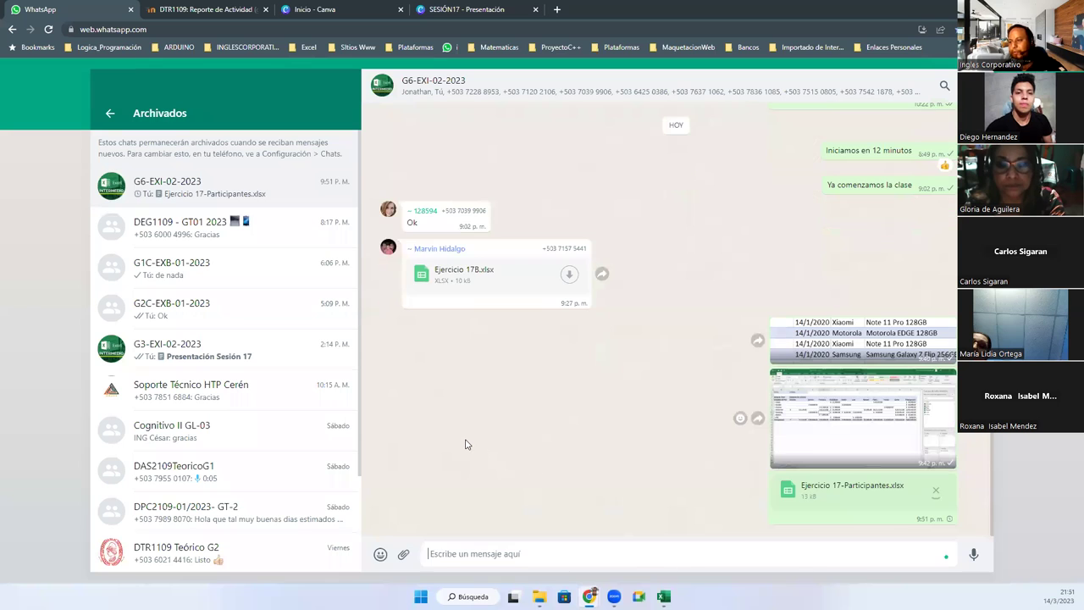
- Send Ejercicio 17-Tarea.xlsx to the group and return to Excel
key("alt+Tab")
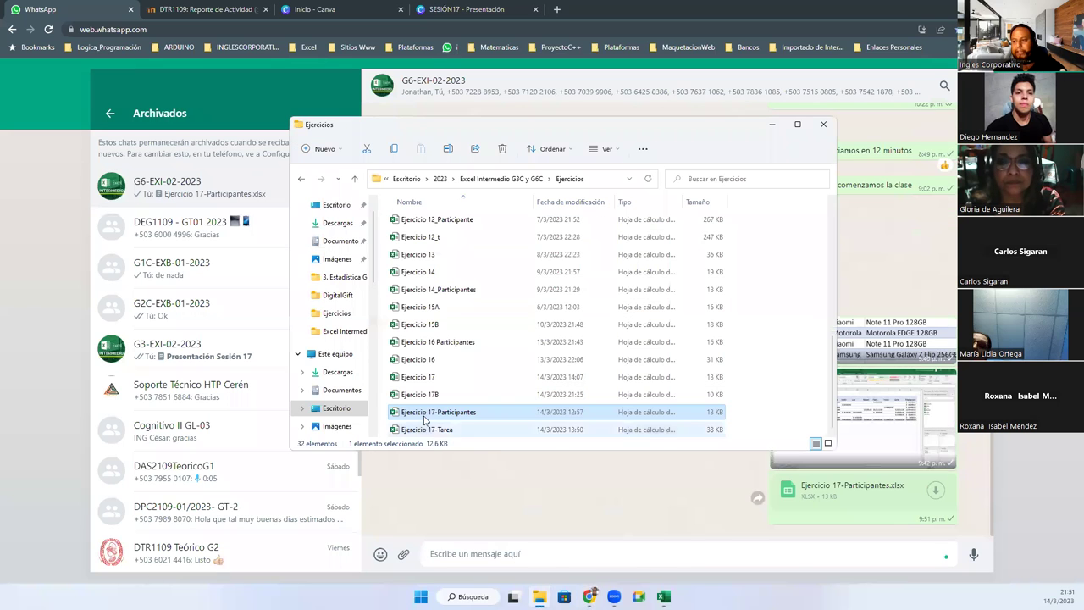
left_click_drag(426, 429, 534, 488)
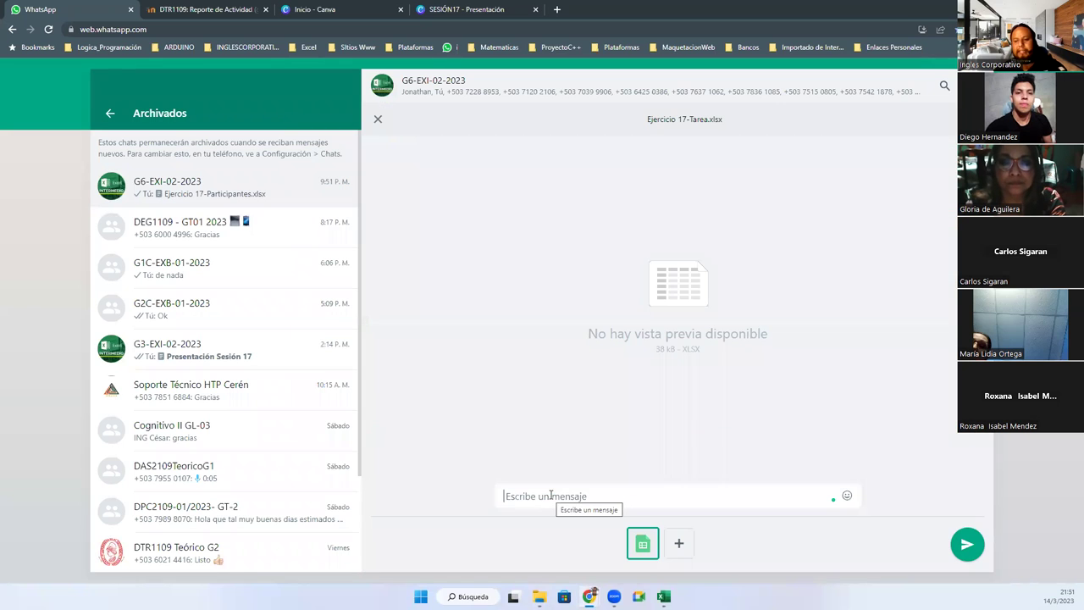
key("Return")
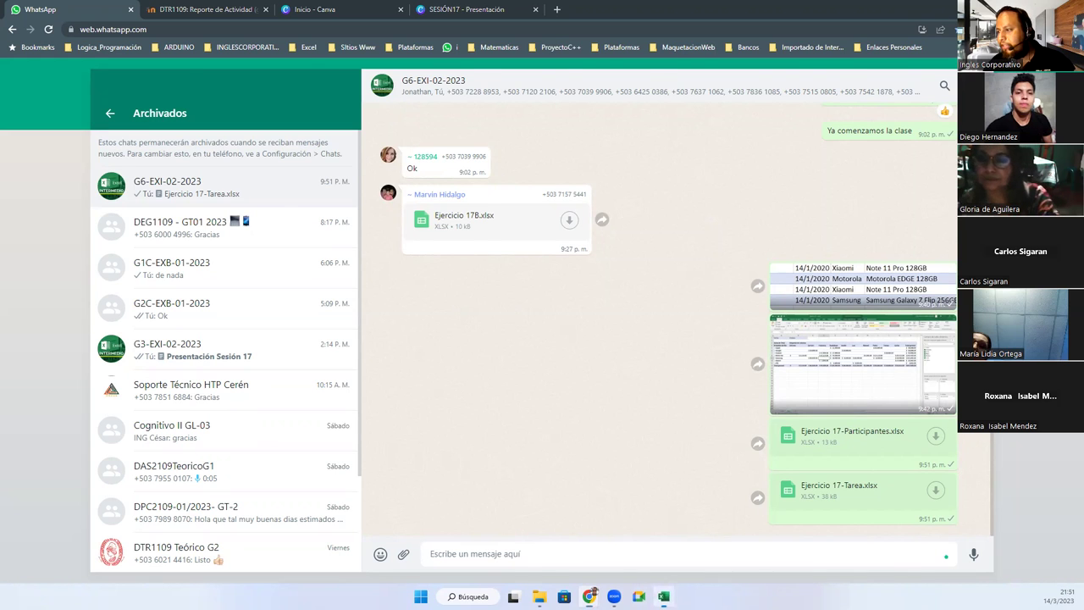
left_click(663, 596)
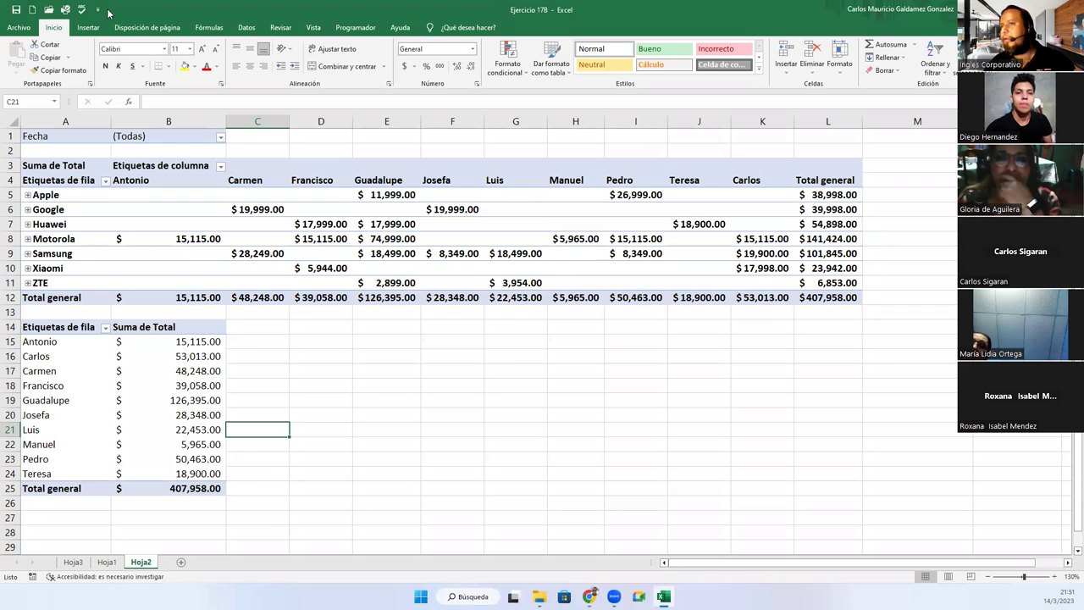
- Open the Ejercicio 17 workbook and look at the first Total and Comision cells
left_click(18, 28)
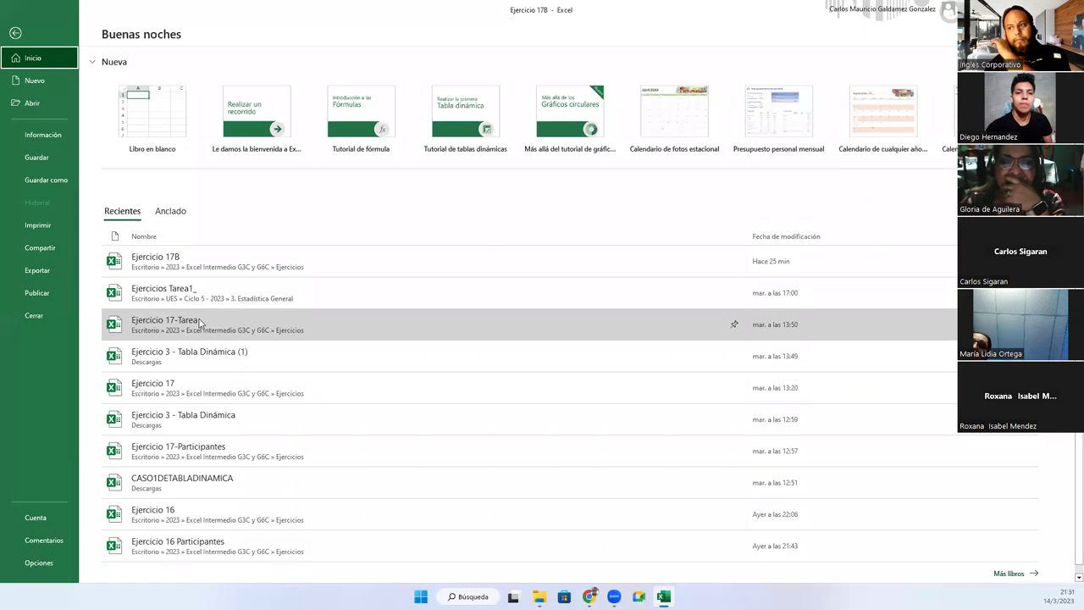
left_click(181, 390)
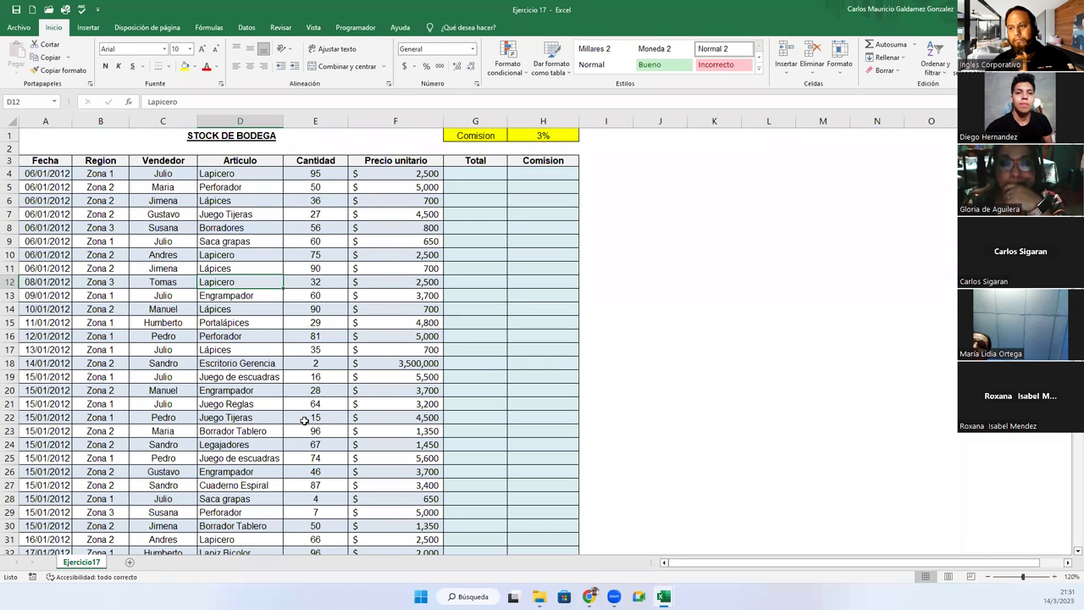
left_click(183, 316)
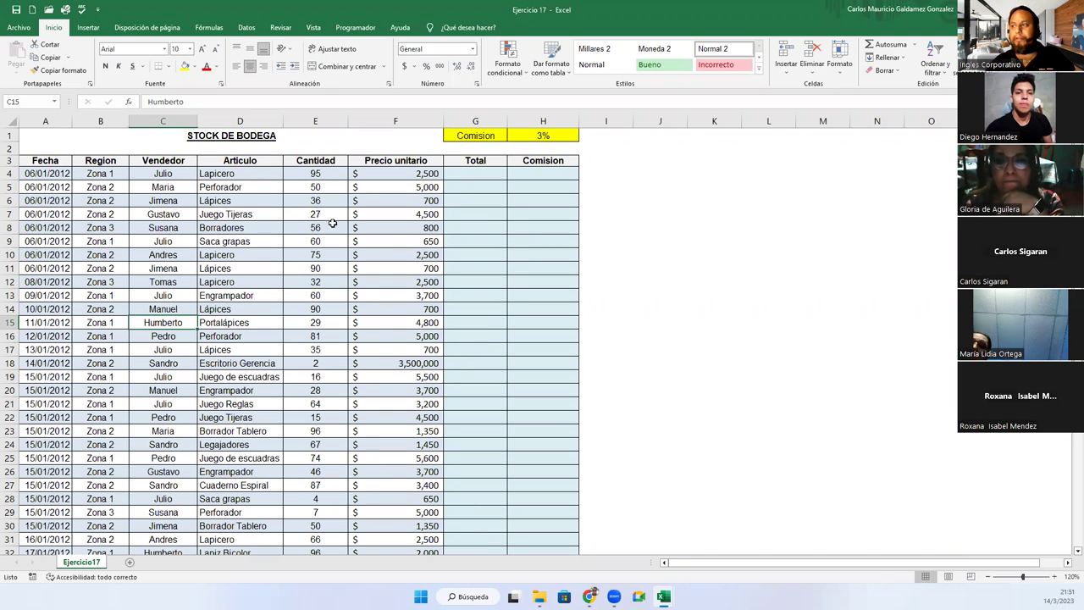
left_click(475, 174)
left_click(540, 173)
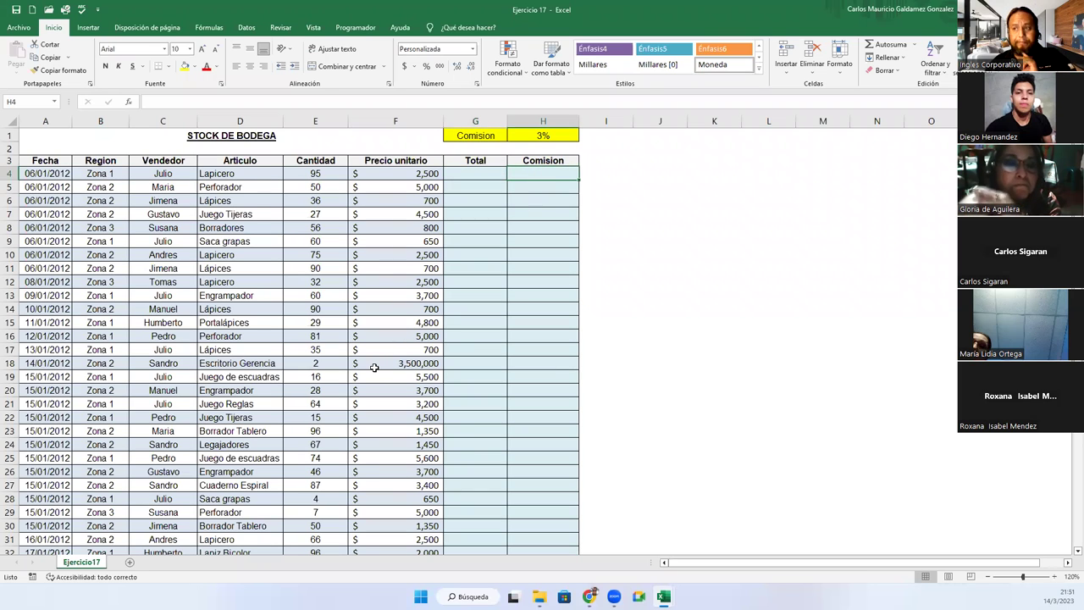
left_click(452, 177)
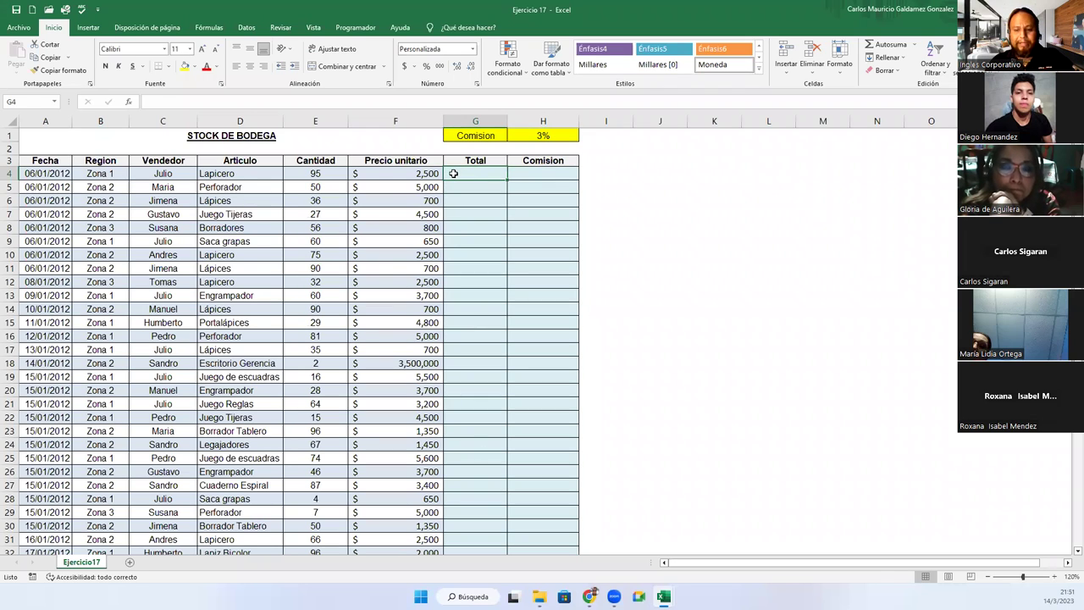
- Check the Precio unitario range down to the last row, then return toward G4
key("Left")
key("ctrl+shift+Down")
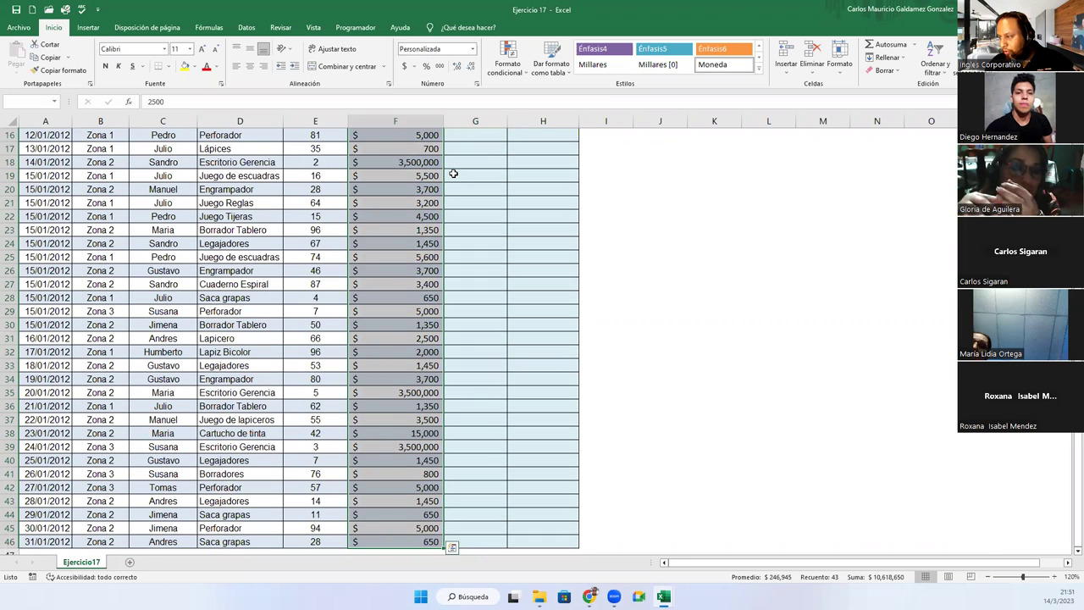
key("ctrl+Up")
key("Down")
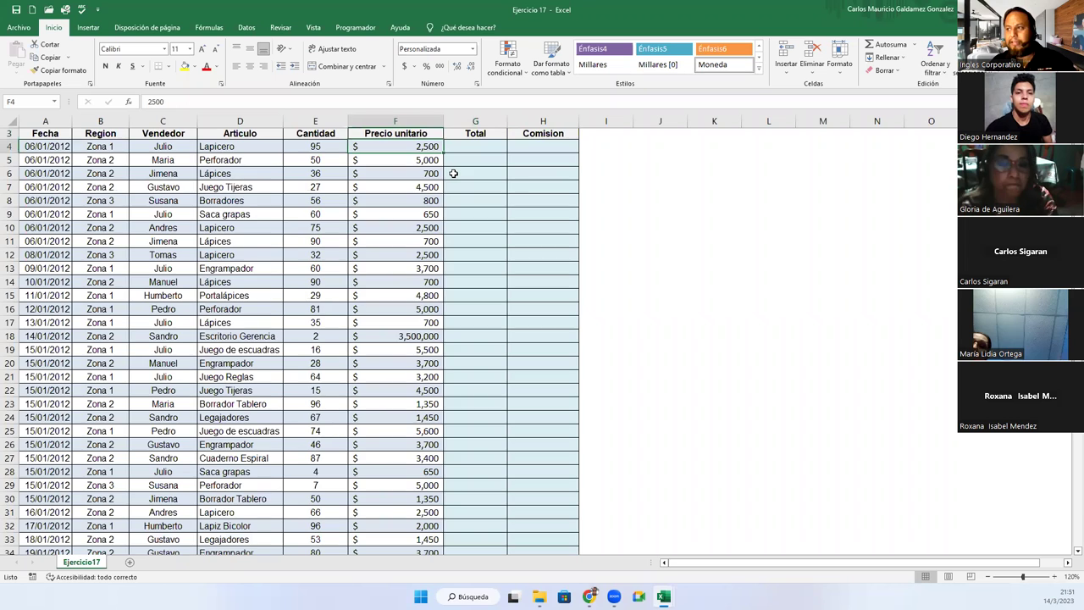
key("ctrl+shift+Down")
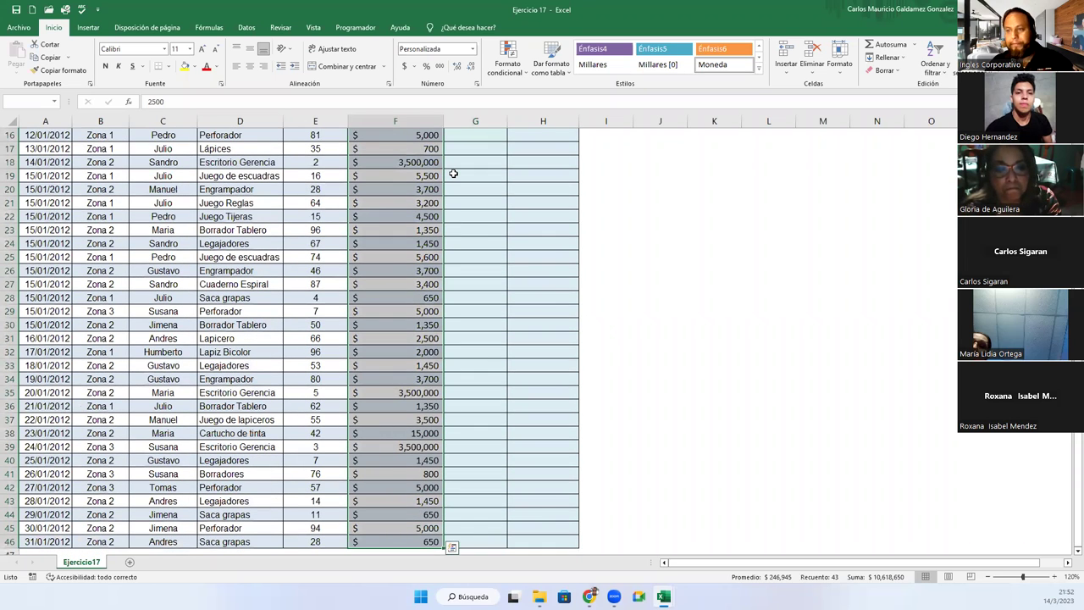
key("ctrl+Home")
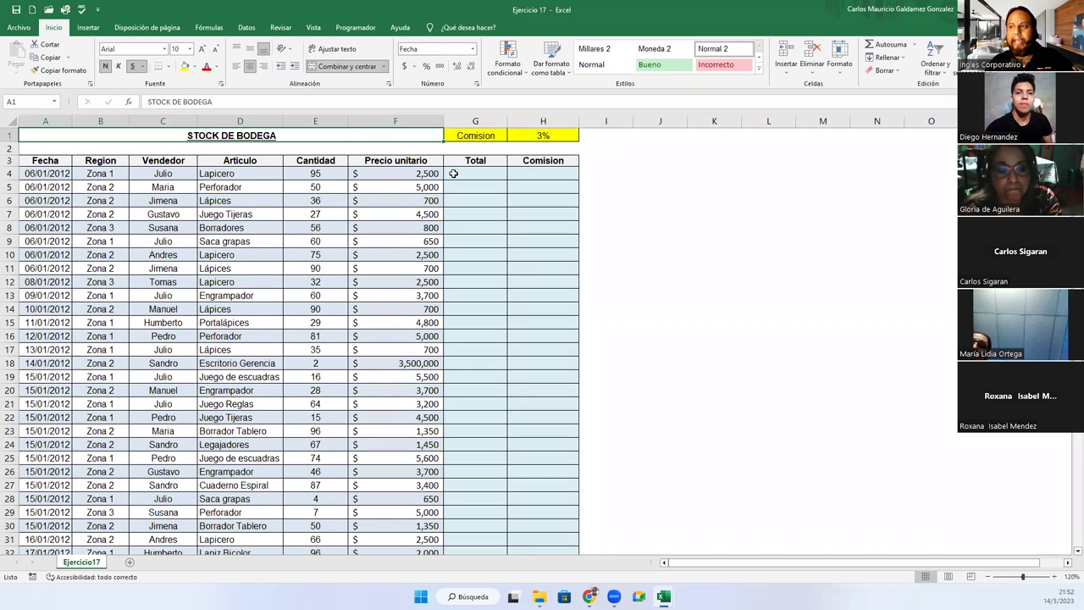
key("Down")
key("Down")
key("Down")
key("Right")
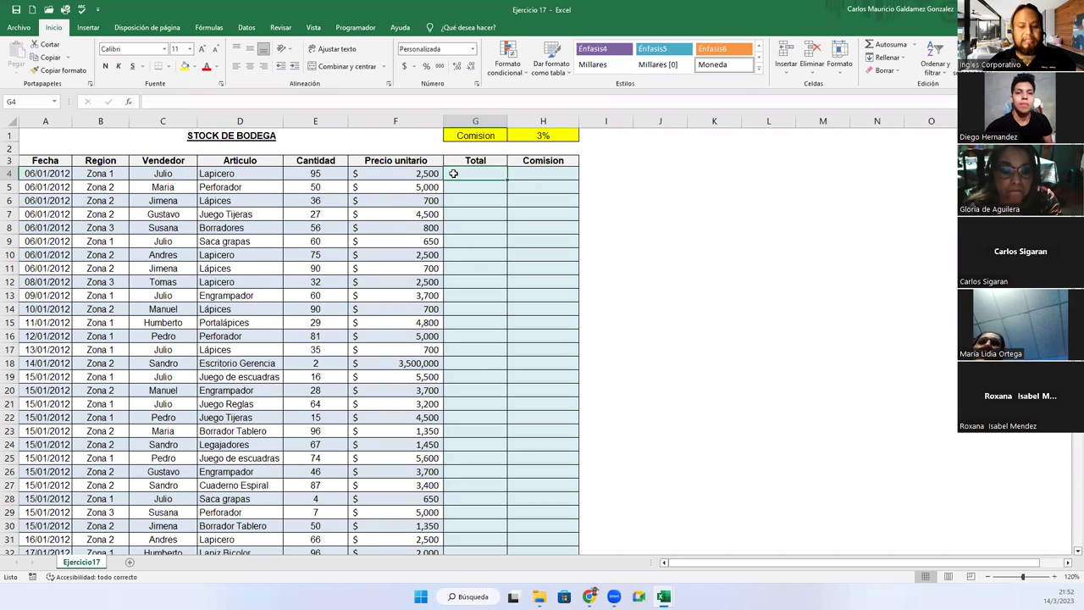
- Bring up Crear tabla for $A$3:$H$46 with headers using Ctrl+T
type("=")
key("Escape")
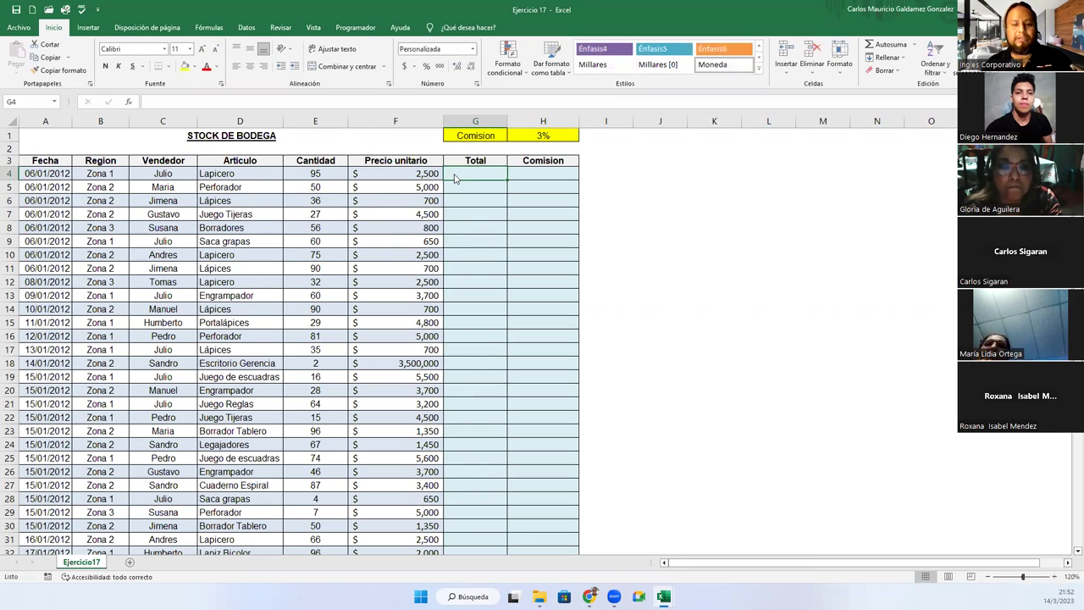
key("ctrl+t")
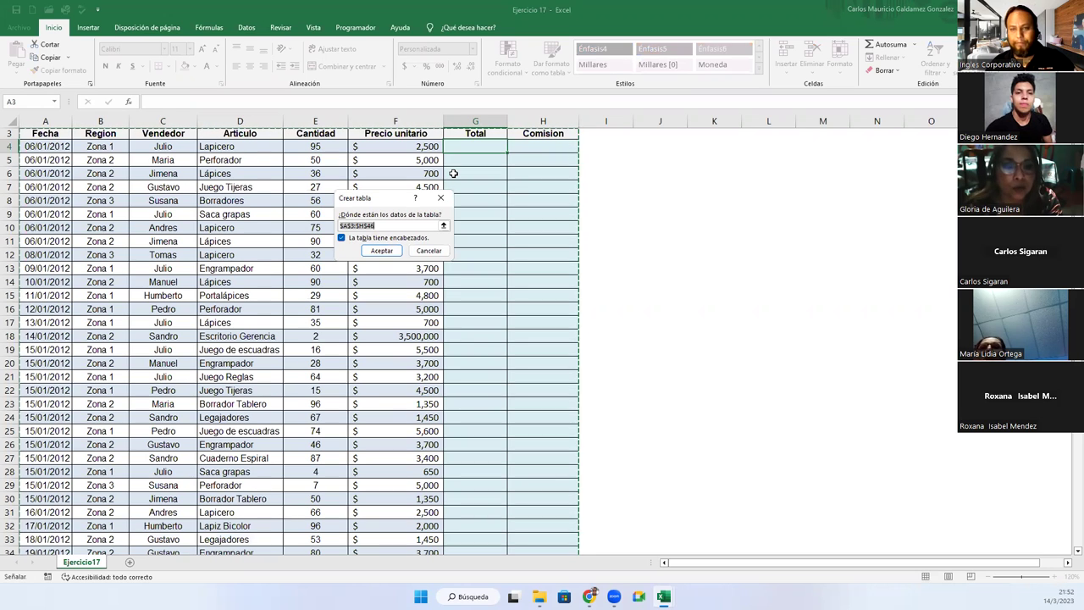
- Create the table with headers and select the first Total cell G4
left_click(377, 252)
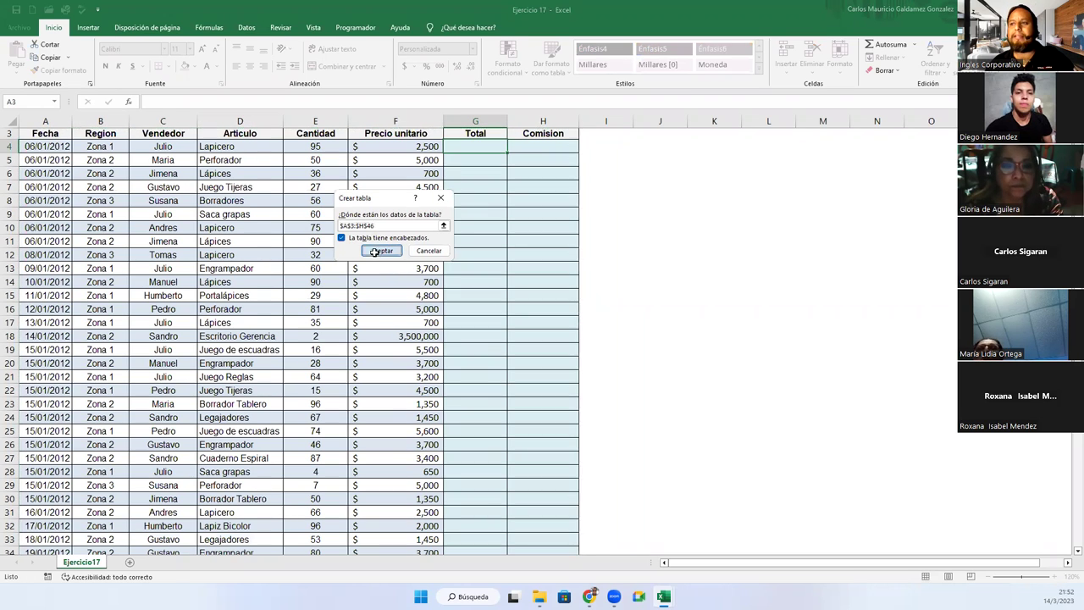
scroll(265, 299, "up", 1)
left_click(265, 299)
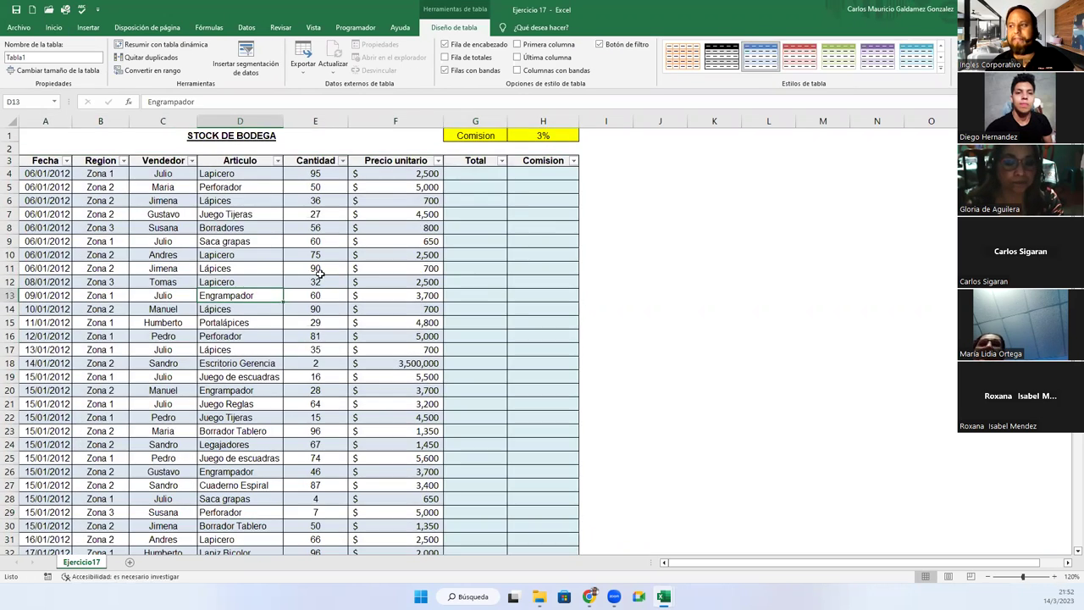
left_click(483, 175)
left_click_drag(482, 175, 518, 175)
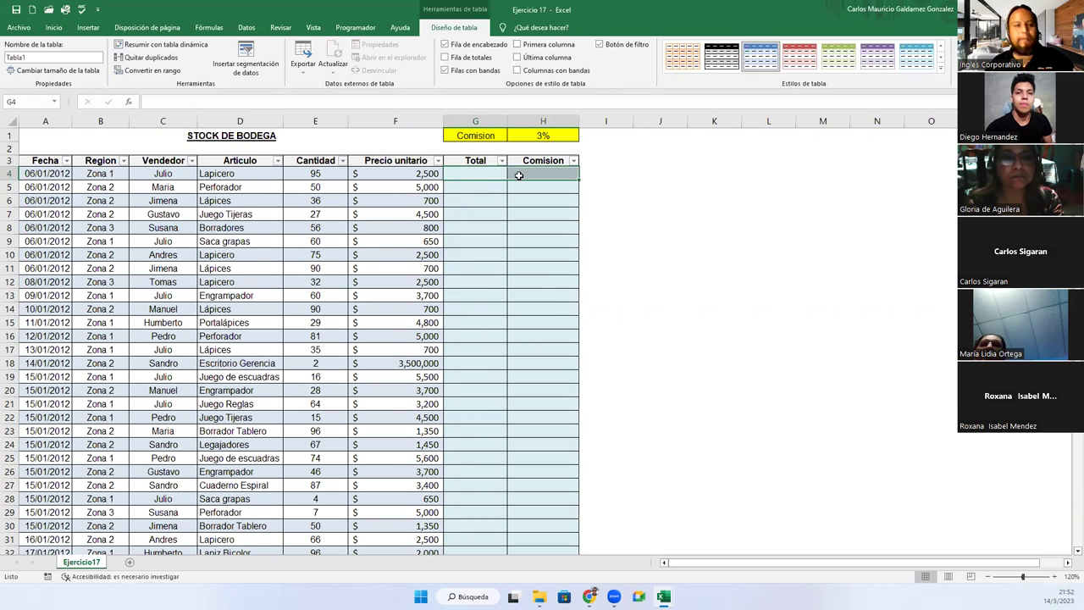
left_click(472, 175)
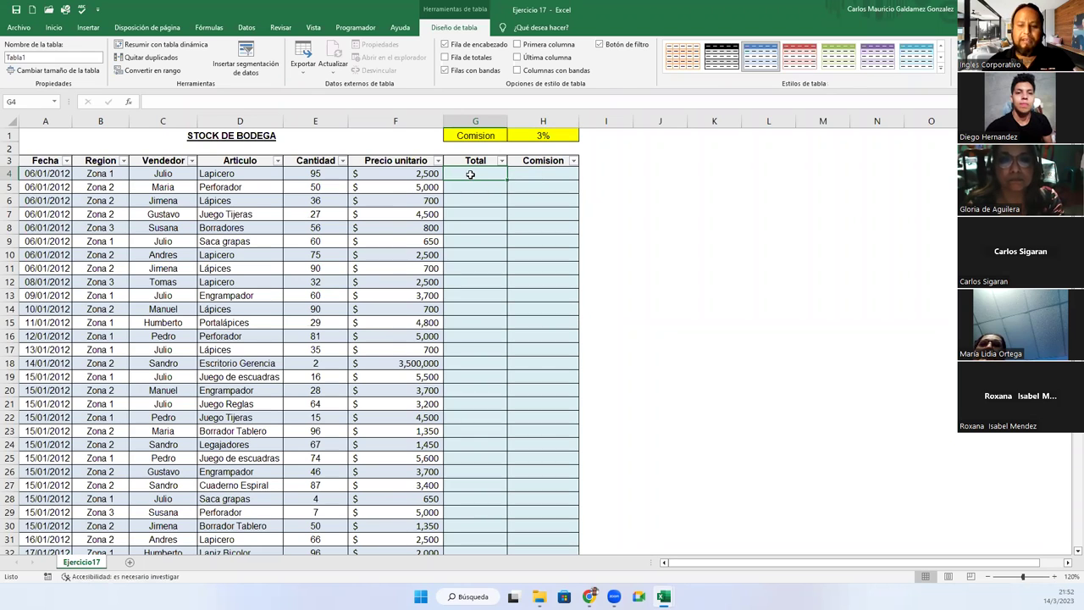
- Fill the Total column with Cantidad × Precio unitario, giving $237,500 in the first row
type("=")
key("Left")
key("Left")
type("*")
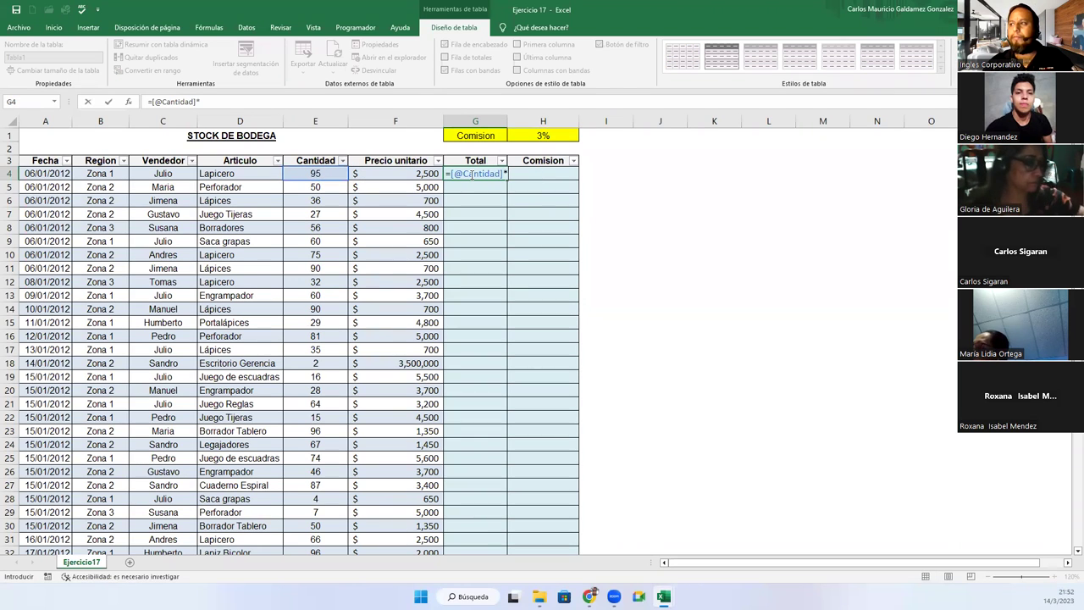
key("Left")
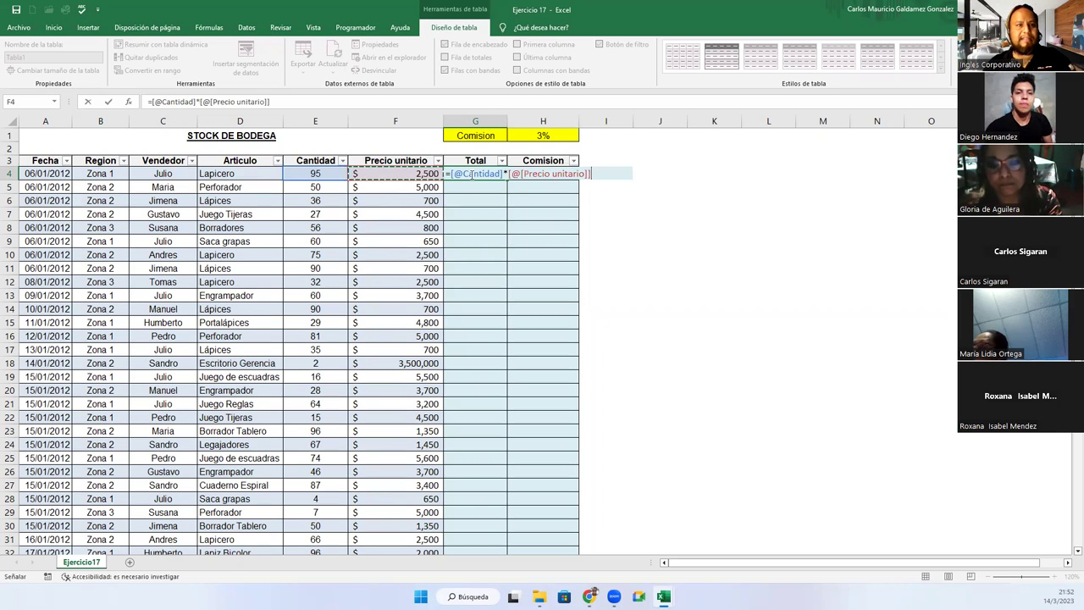
key("Return")
left_click(471, 173)
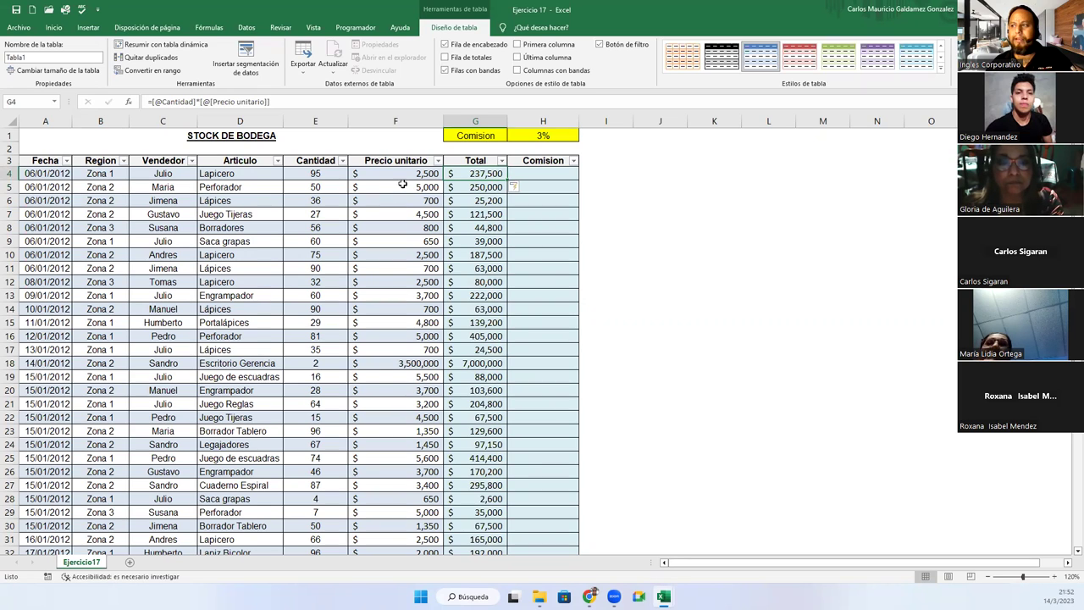
key("F2")
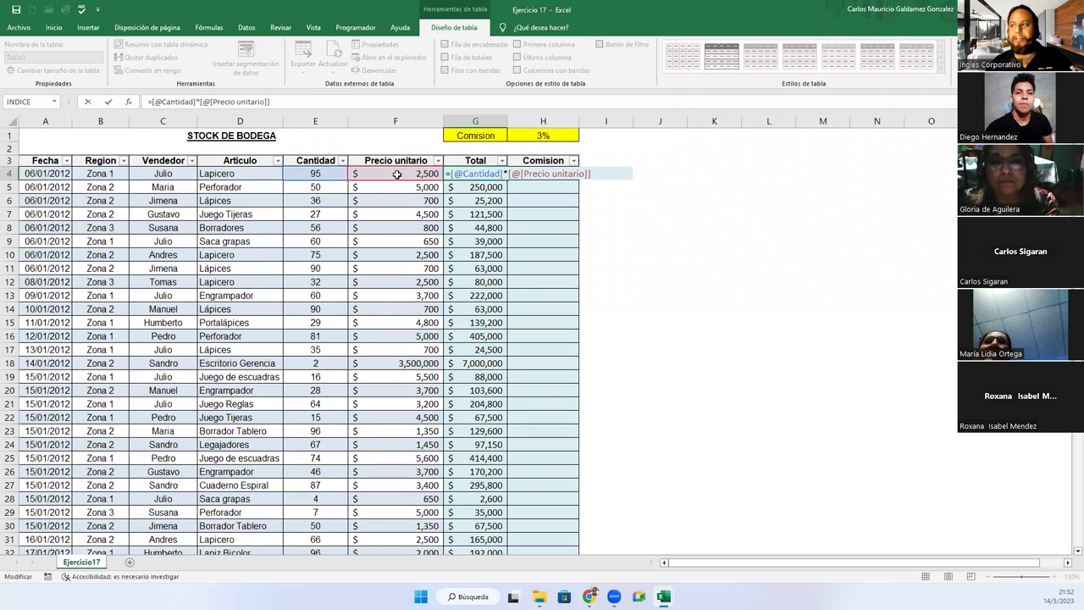
key("Tab")
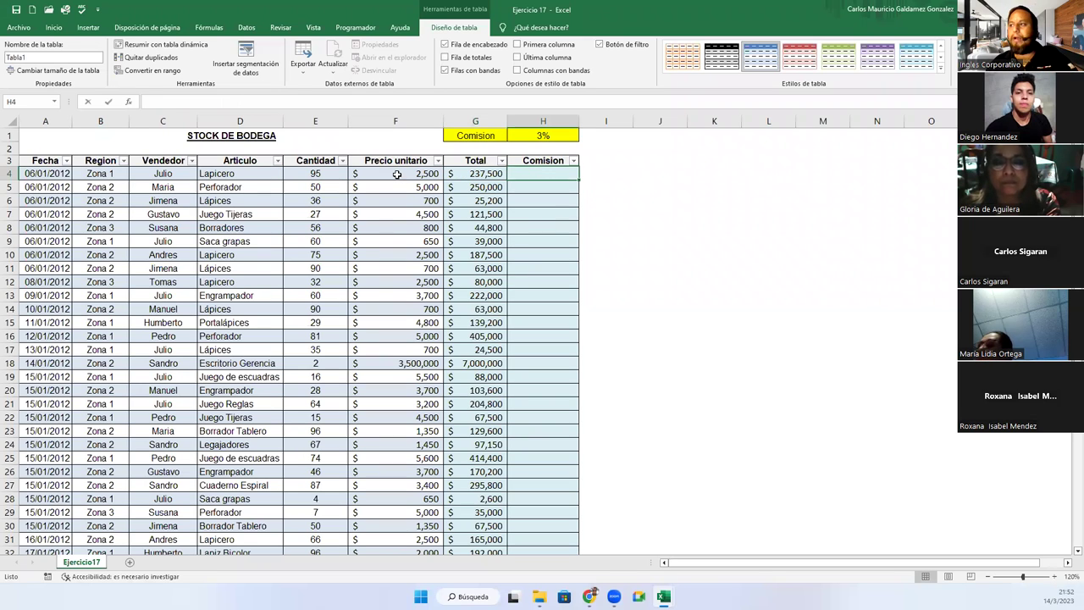
key("F2")
- Enter =G4*$H$1 in H4 so every Comision is Total times the 3% rate
type("=")
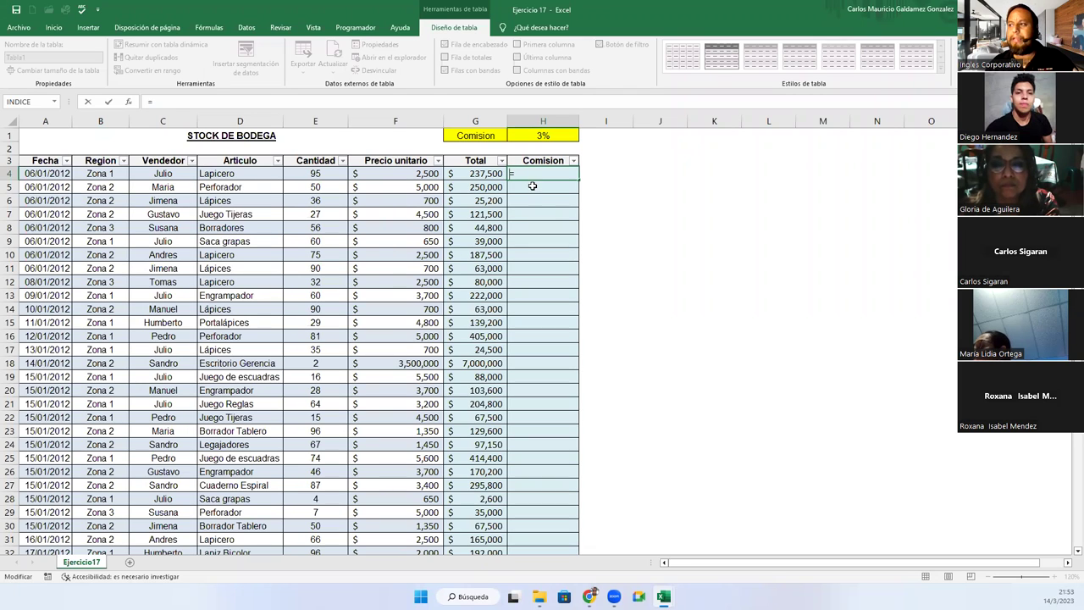
left_click(464, 173)
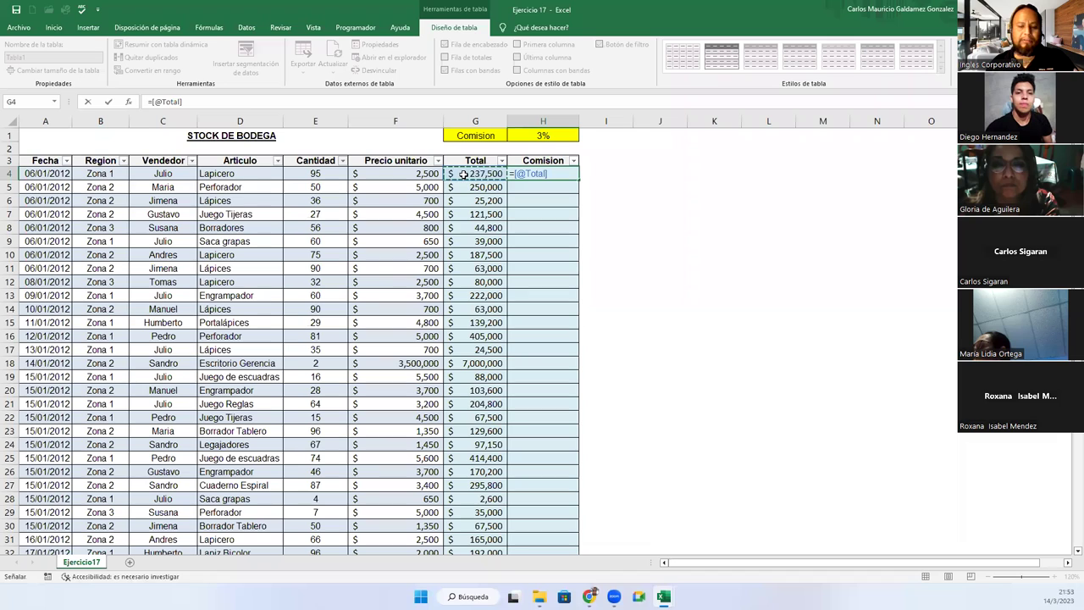
type("*")
left_click(530, 136)
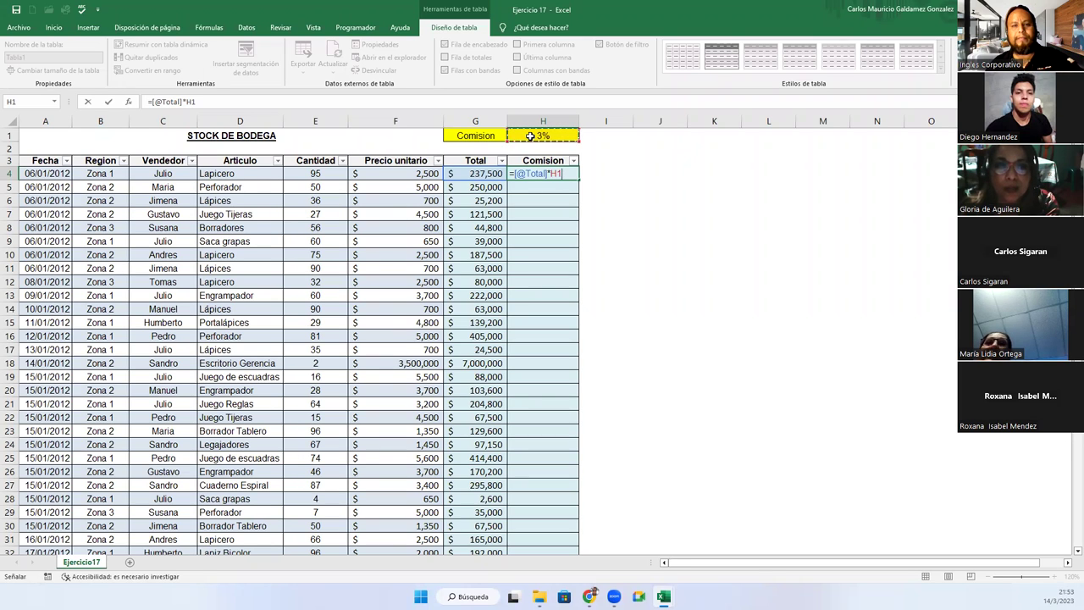
key("F4")
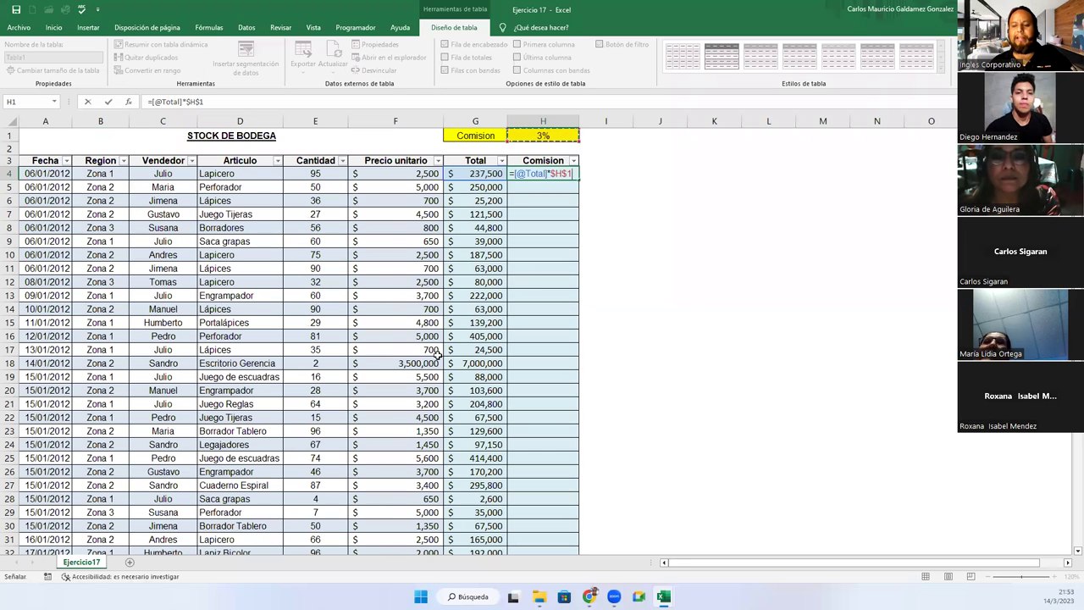
key("Return")
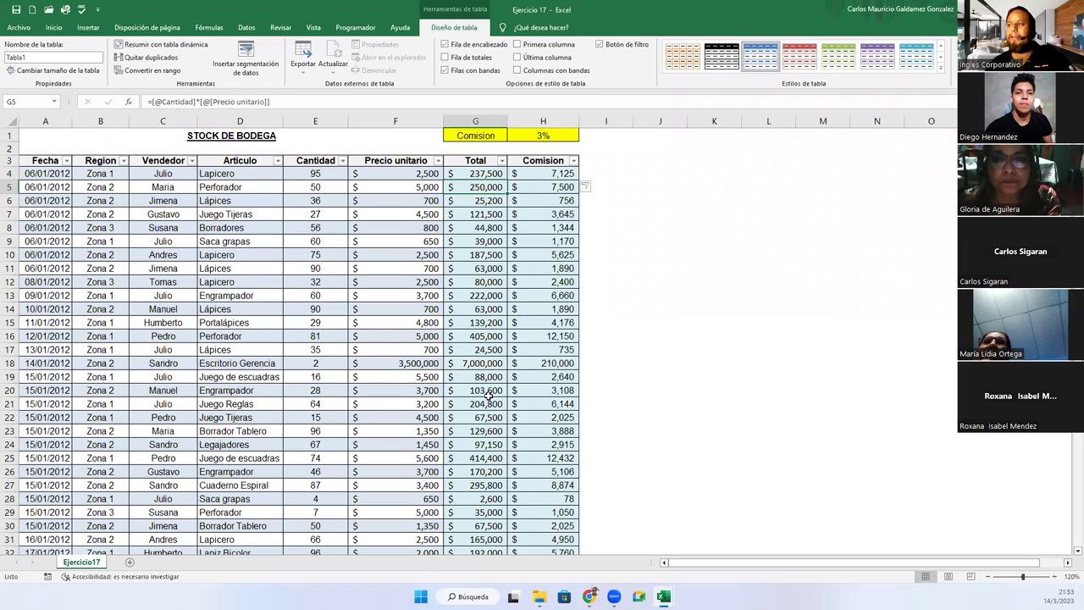
scroll(506, 349, "down", 10)
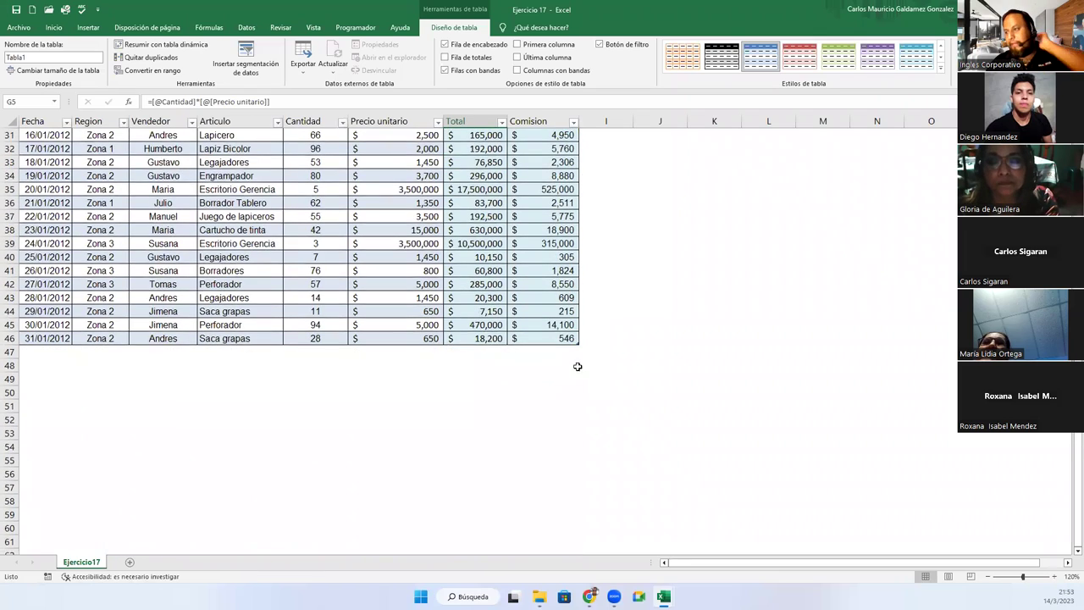
scroll(538, 360, "up", 10)
- Select a cell inside the STOCK DE BODEGA table
left_click(291, 298)
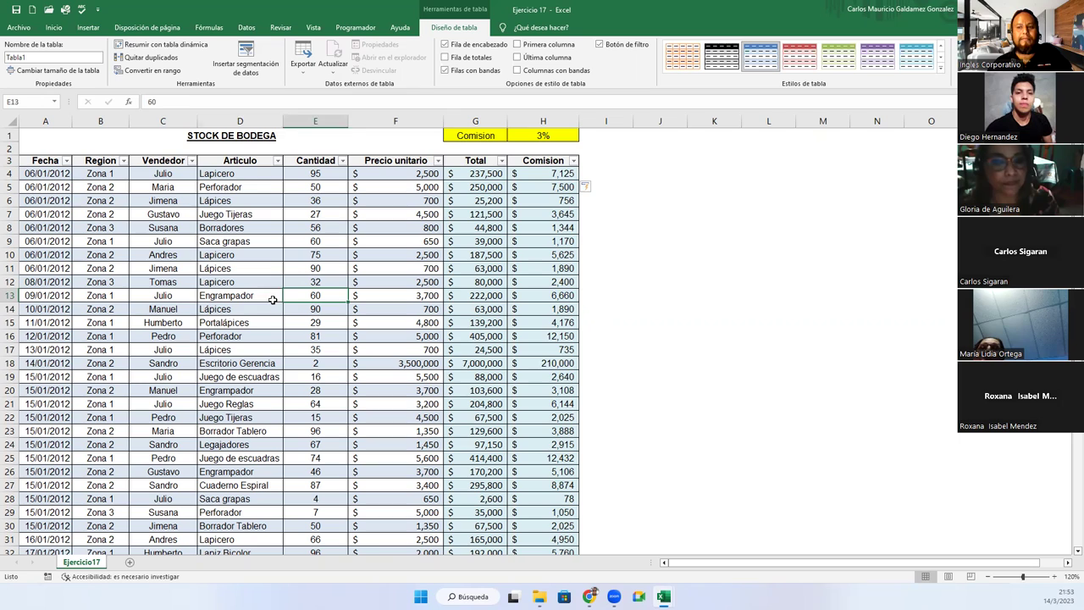
left_click(272, 300)
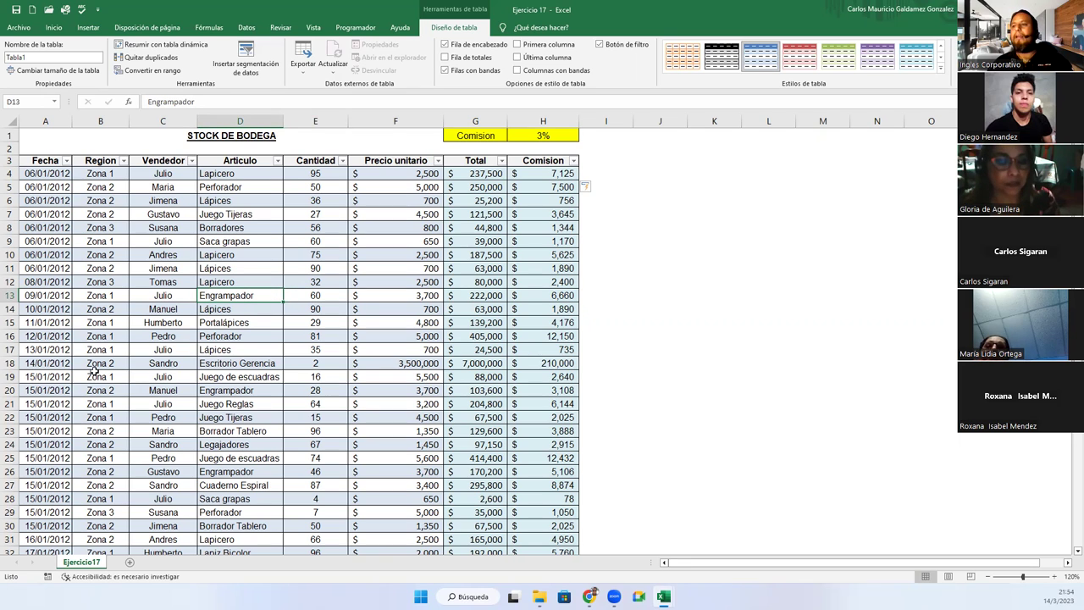
left_click(93, 373)
- Insert an empty pivot table from Tabla1 on a new sheet and move Explorer aside
left_click(88, 27)
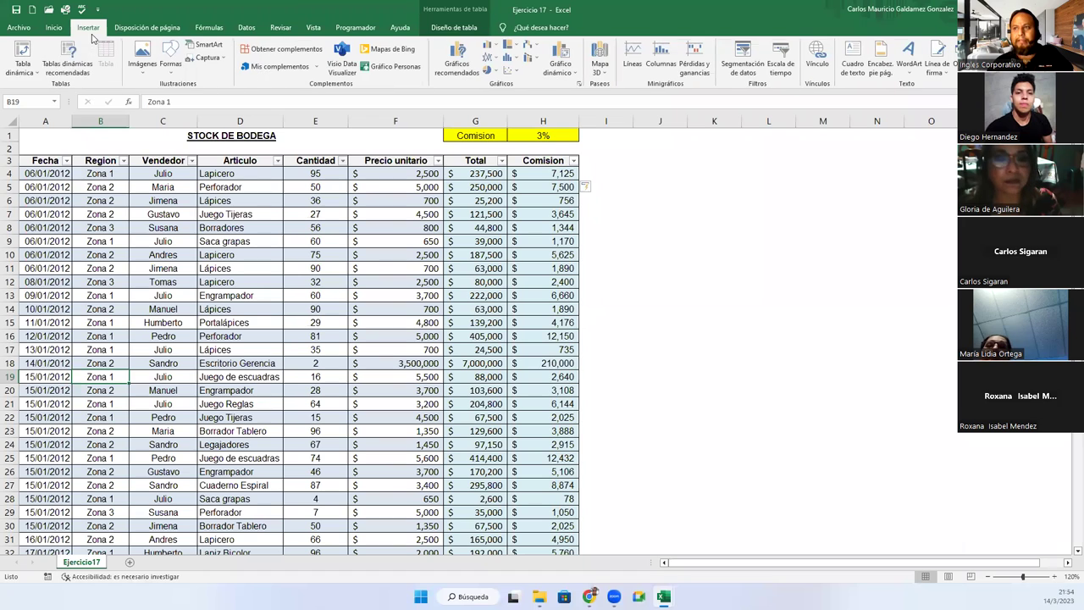
left_click(23, 53)
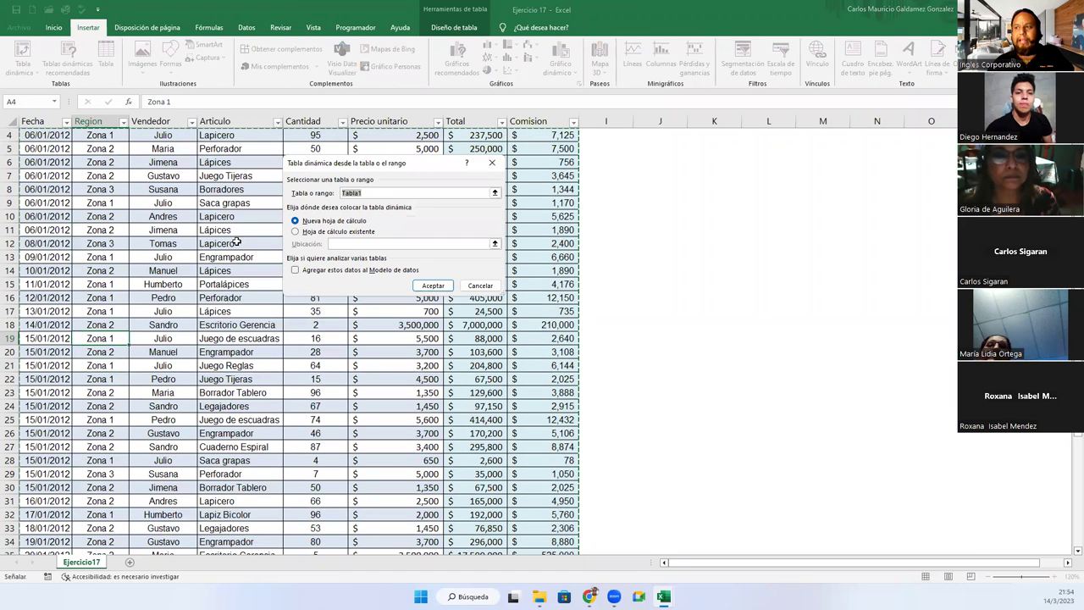
left_click(421, 286)
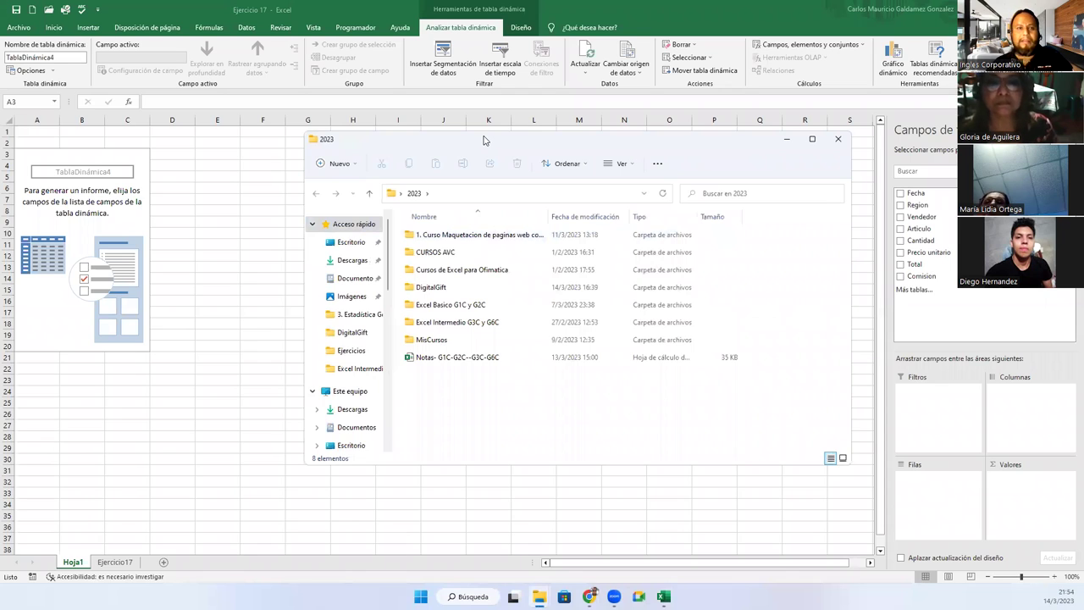
left_click_drag(484, 140, 1083, 140)
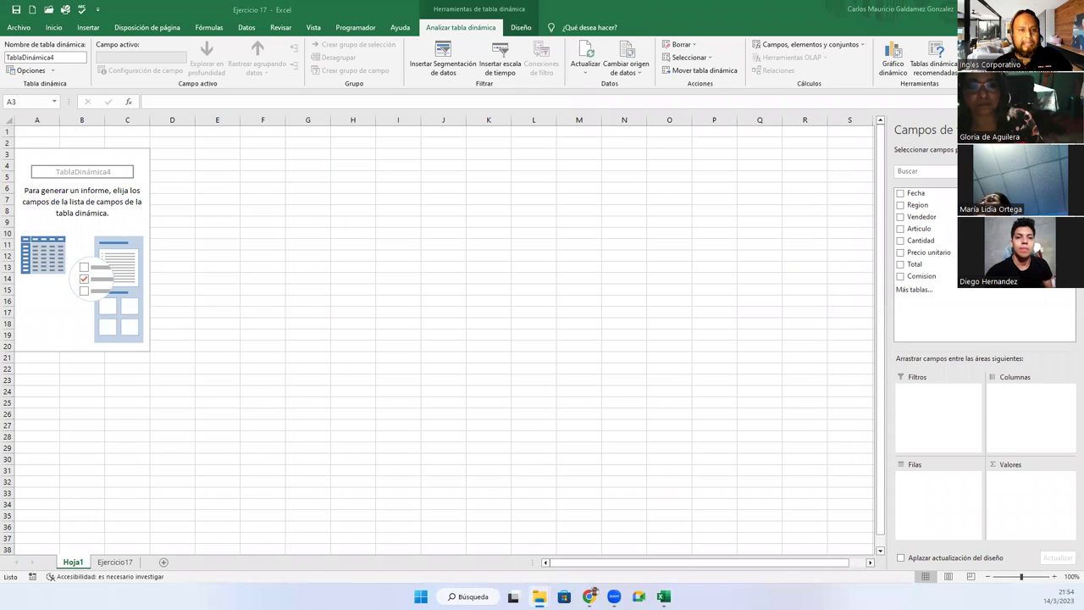
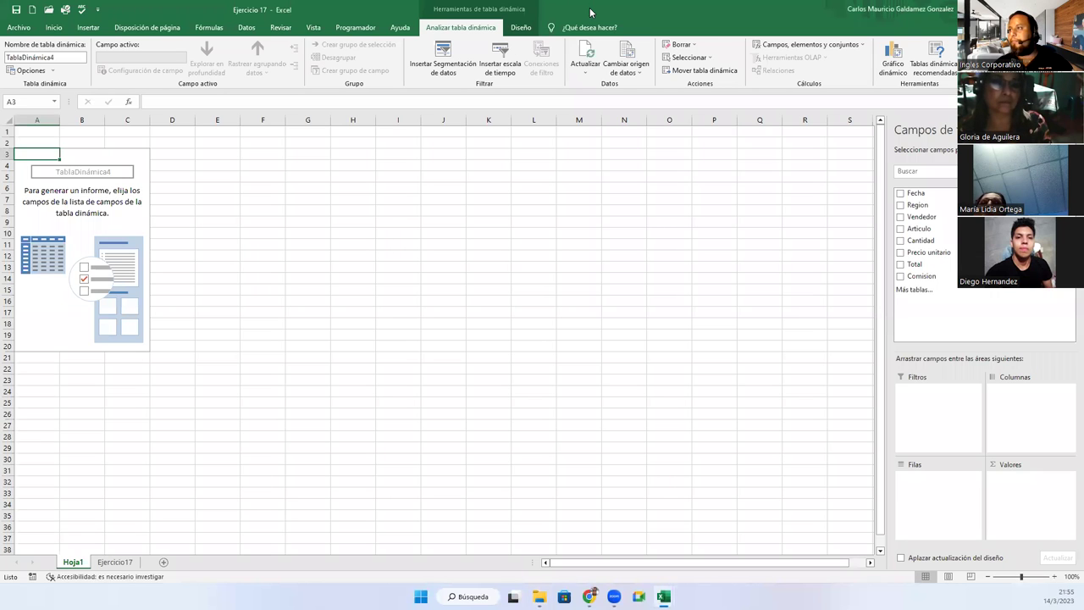
- Un-maximize the Ejercicio 17 window with Win+Down so Ejercicio 17B appears behind it
key("super+Down")
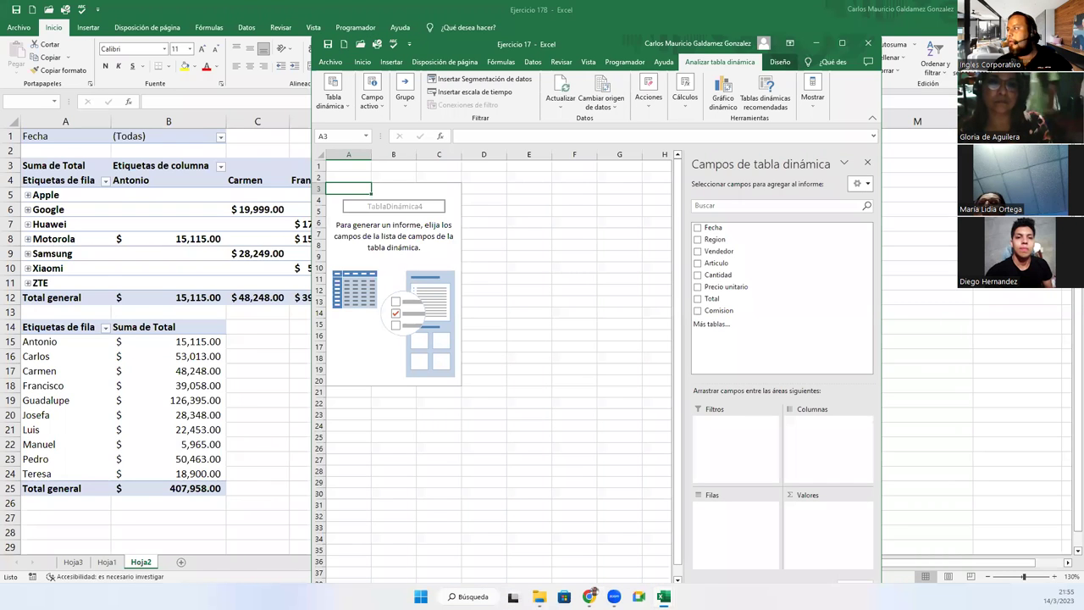
- Switch to WhatsApp Web and look through the G3-EXI-02-2023 group chat
left_click(184, 147)
left_click(203, 349)
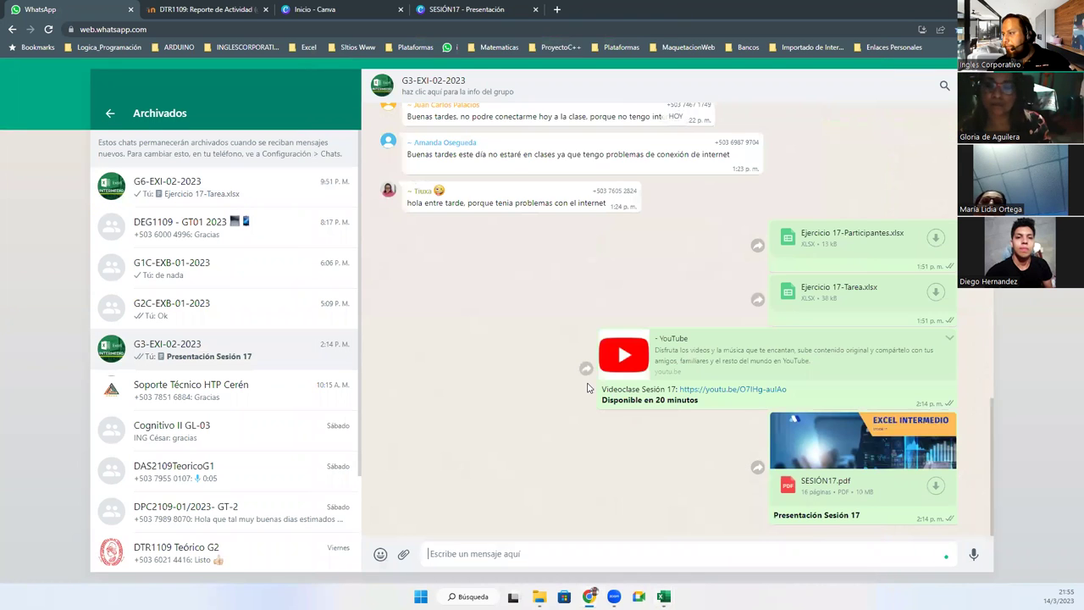
scroll(589, 389, "up", 3)
scroll(589, 389, "up", 4)
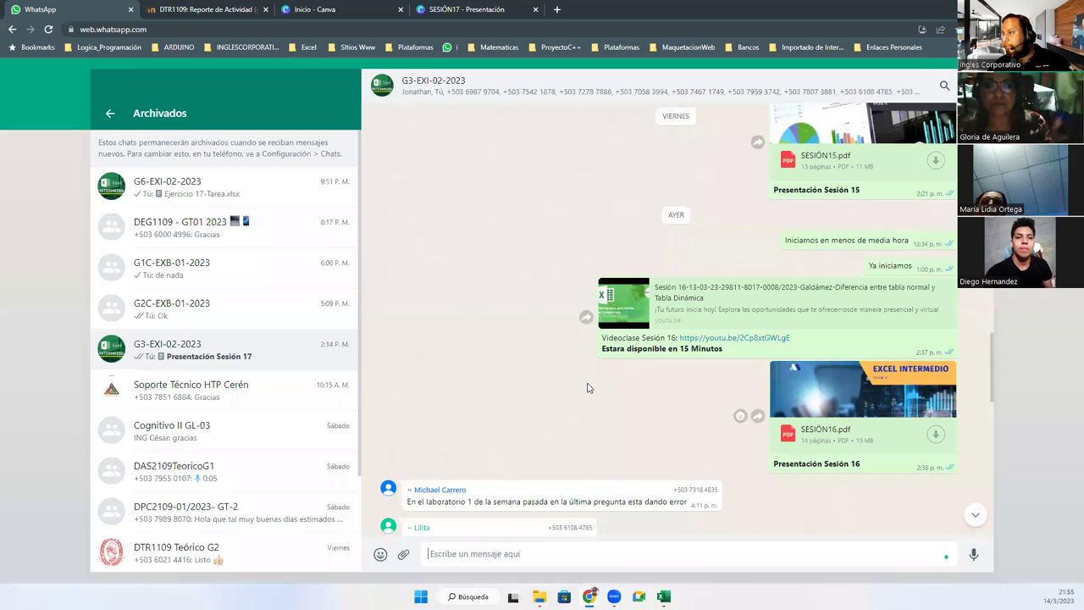
scroll(589, 389, "down", 5)
scroll(589, 389, "down", 2)
scroll(588, 389, "down", 2)
scroll(589, 388, "down", 3)
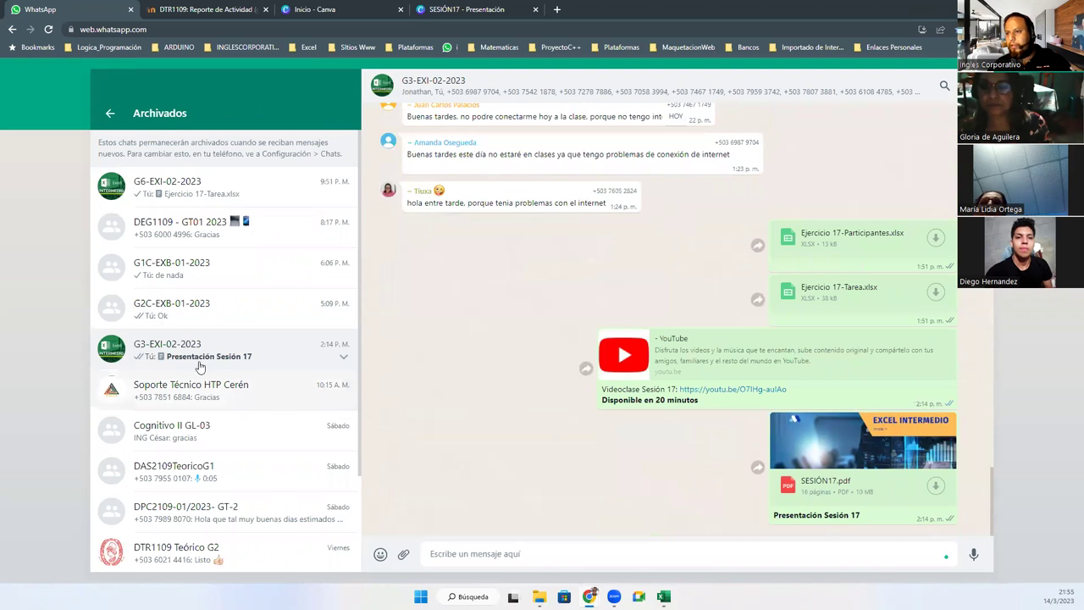
mouse_move(237, 307)
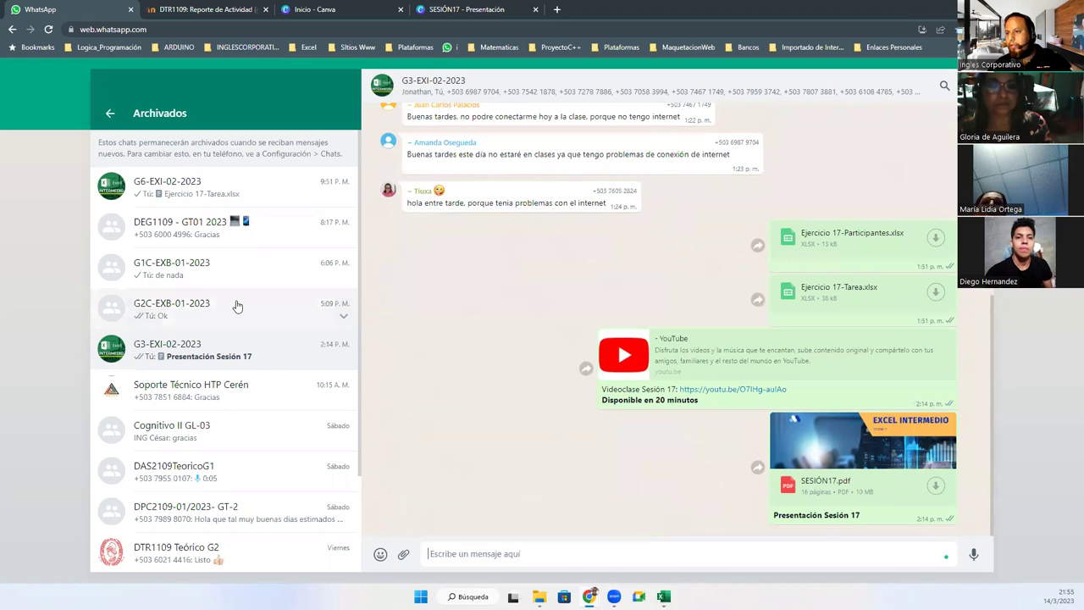
- Open the G6-EXI-02-2023 chat and find the shared Ejercicio 17 files
left_click(177, 193)
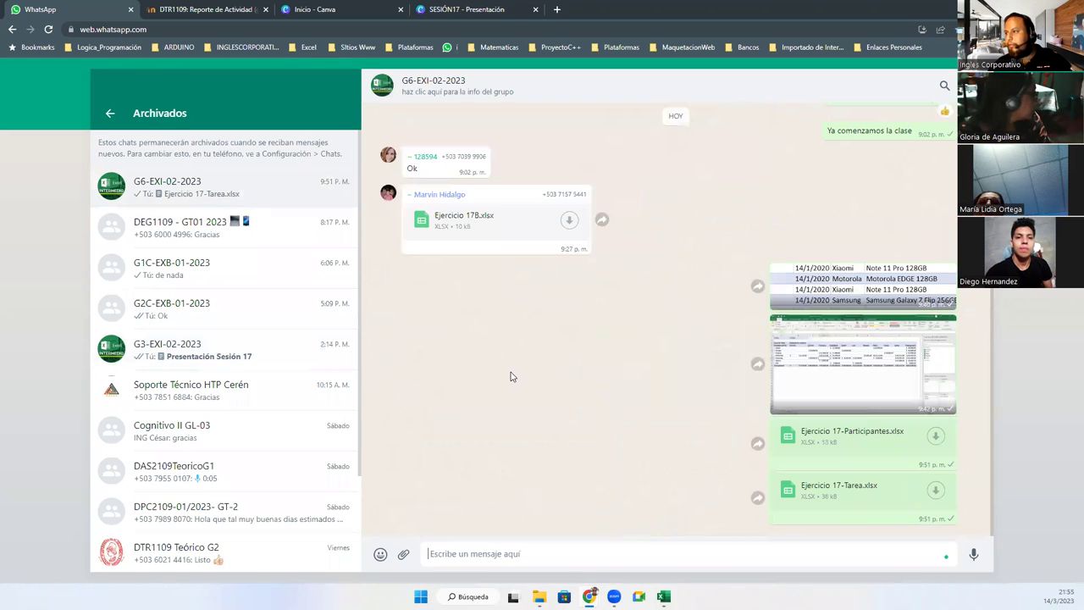
scroll(528, 382, "up", 3)
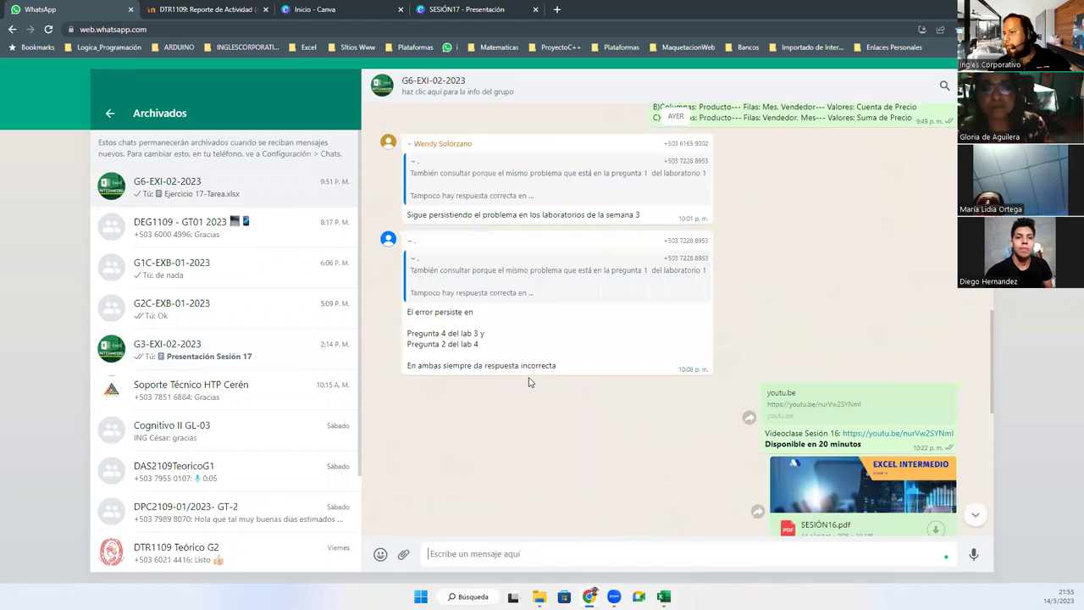
scroll(529, 382, "up", 3)
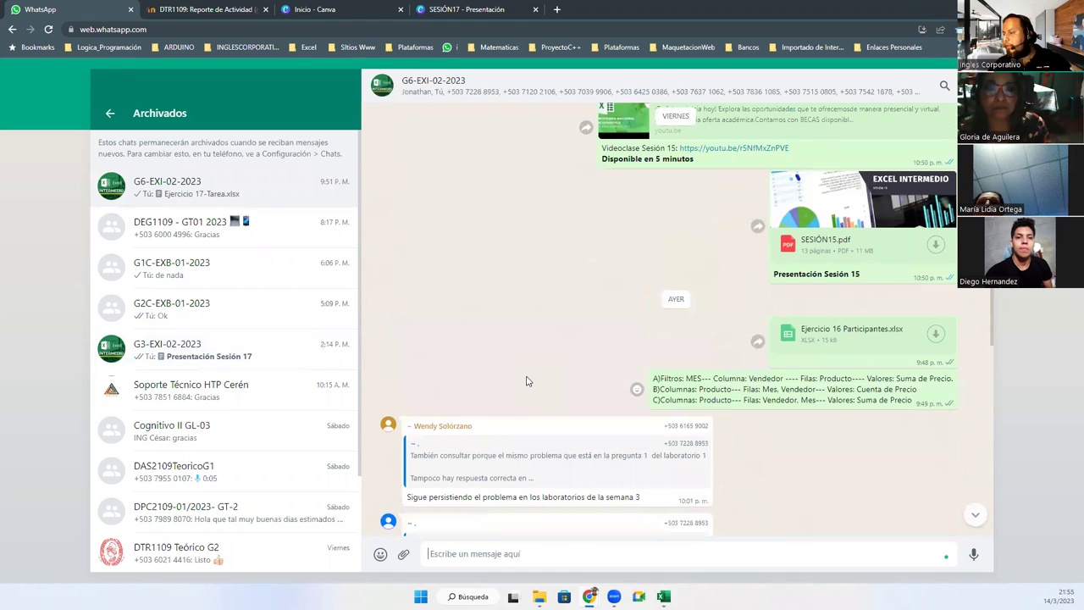
scroll(530, 381, "down", 10)
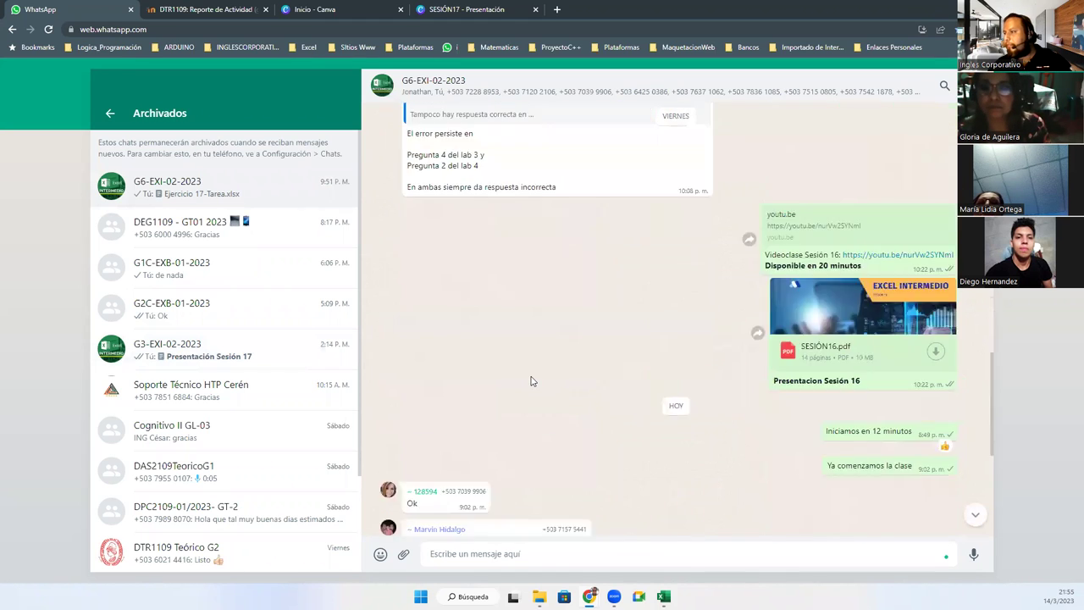
scroll(508, 385, "down", 10)
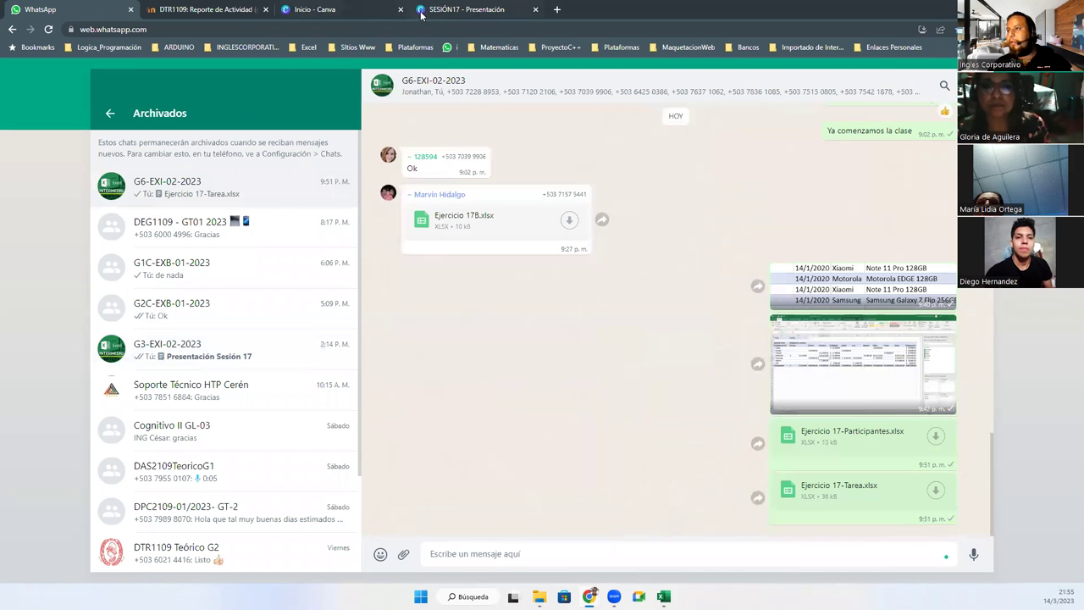
left_click(425, 12)
- Maximize the Ejercicio 17 window and view the Ejercicio17 sales data sheet
left_click(1043, 571)
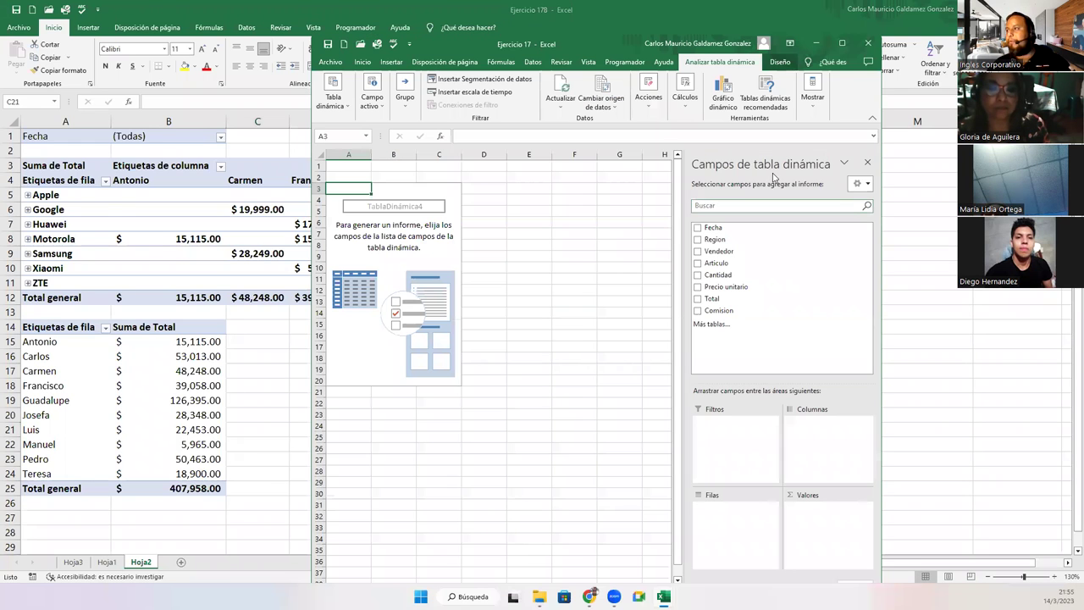
left_click(840, 44)
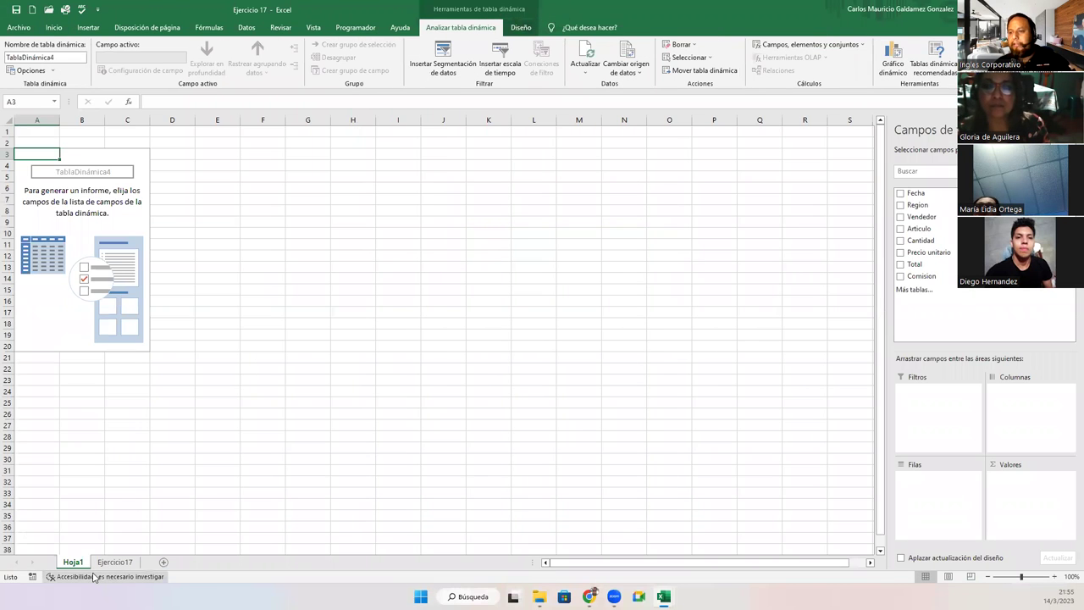
left_click(100, 566)
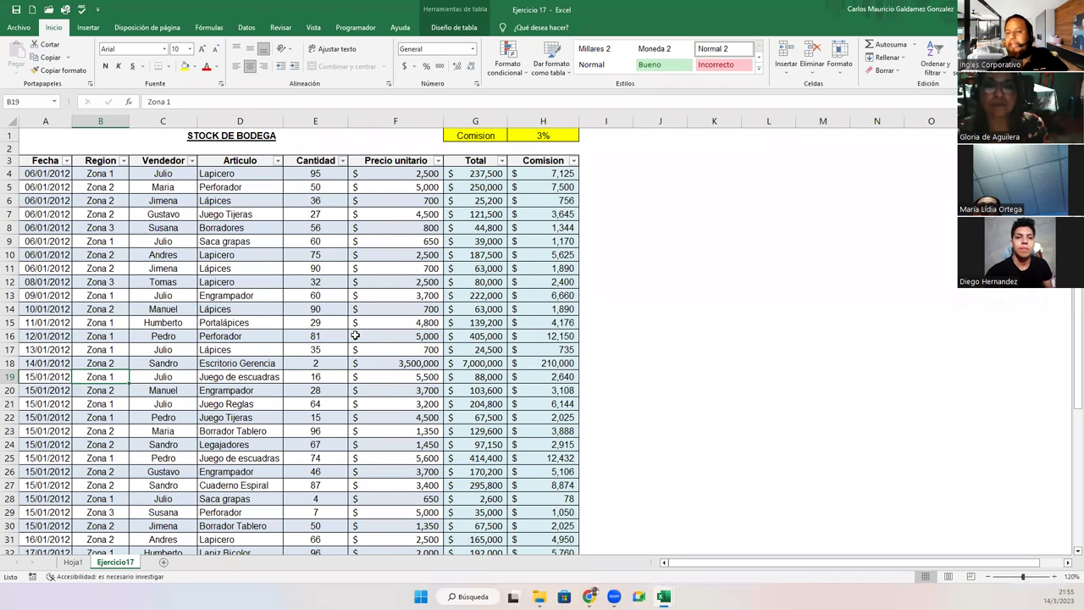
- Glance at Ejercicio 17B, then return to the empty pivot table on Hoja1
key("alt+Tab")
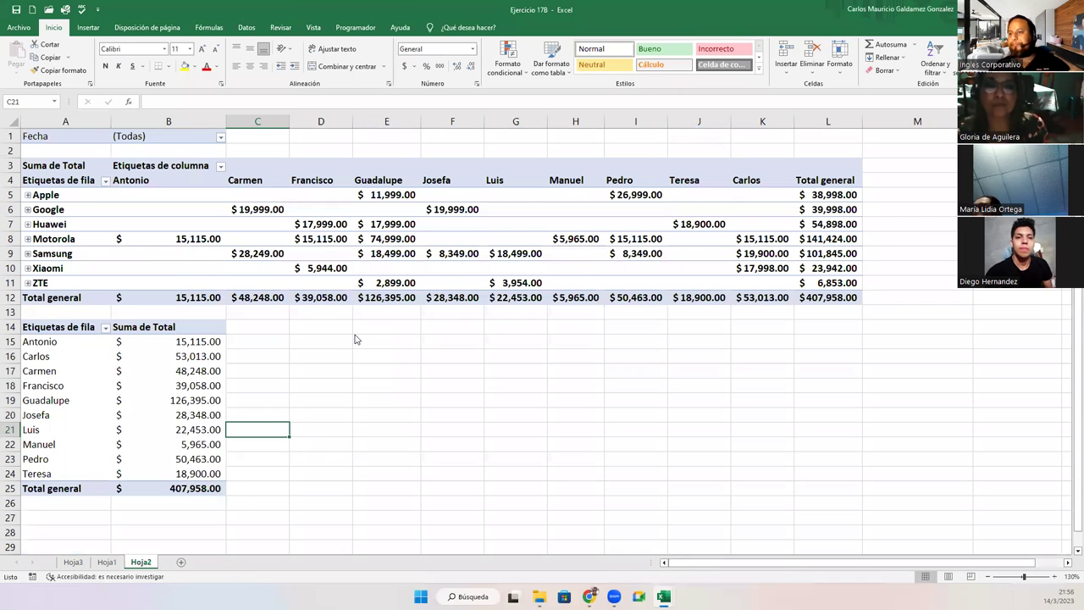
key("alt+Tab")
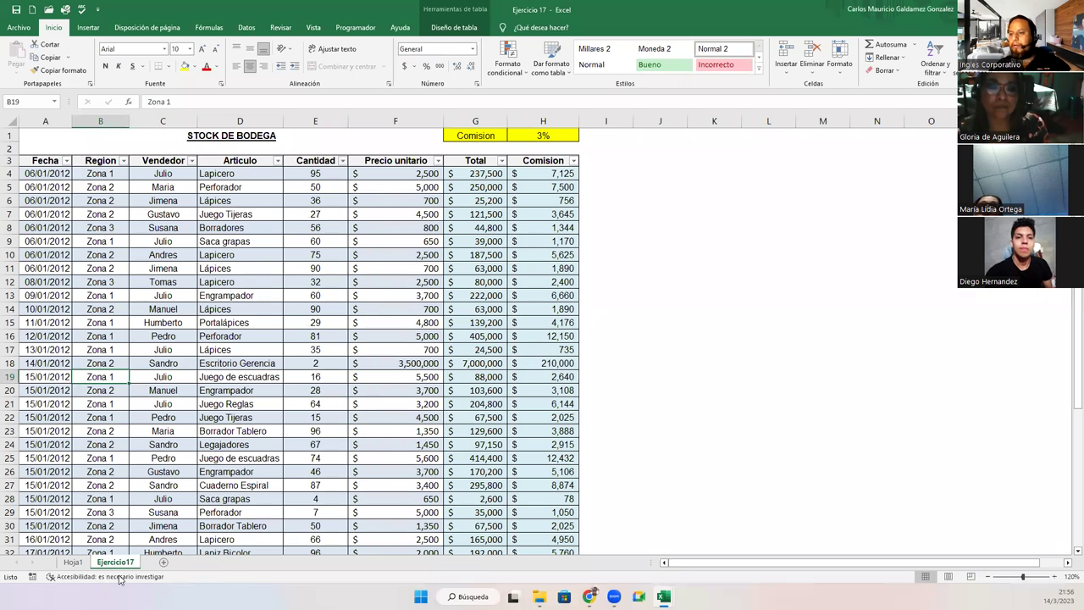
left_click(74, 564)
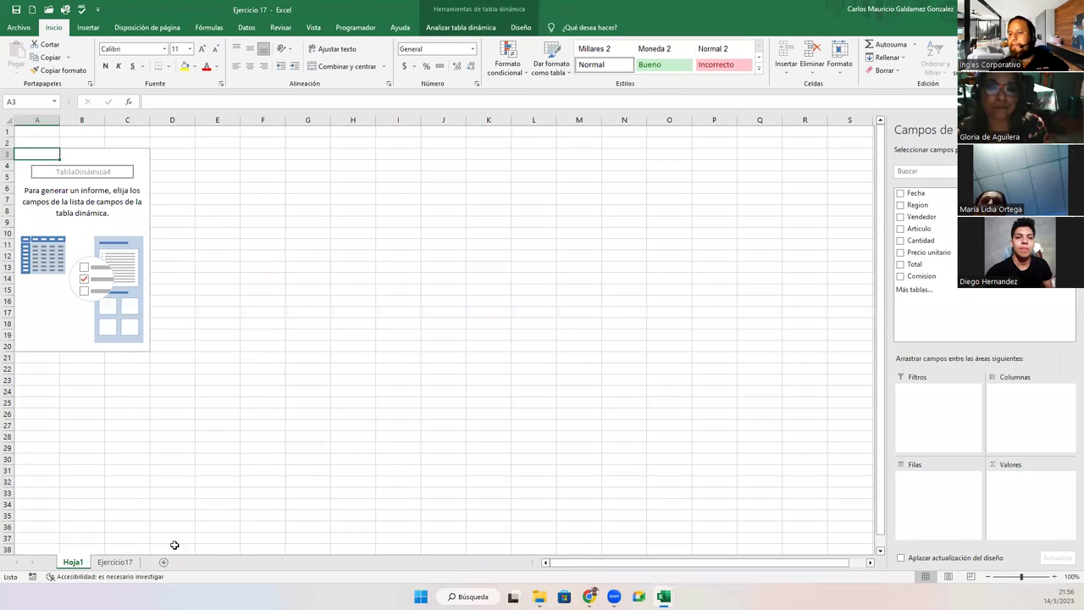
left_click(123, 201)
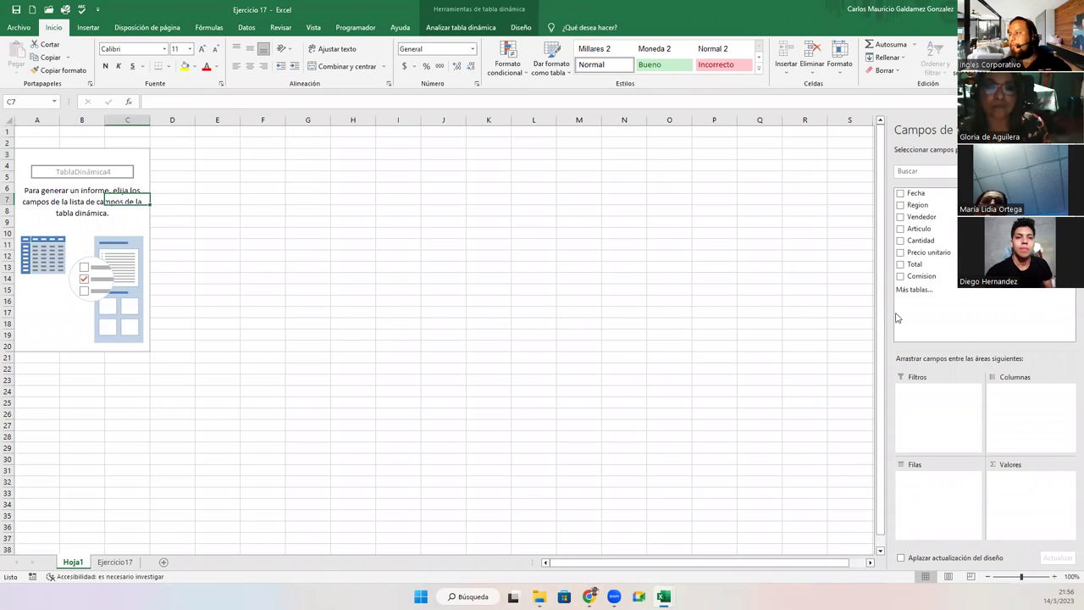
- Place Articulo in rows, Vendedor in columns and Fecha as the report filter
left_click_drag(914, 222, 932, 490)
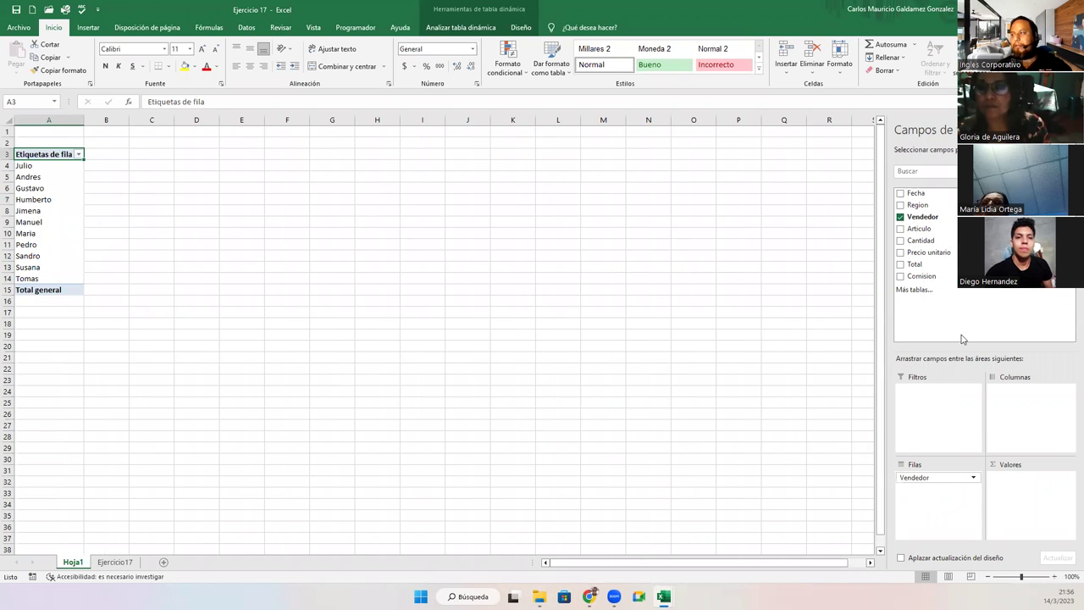
left_click_drag(922, 231, 1031, 415)
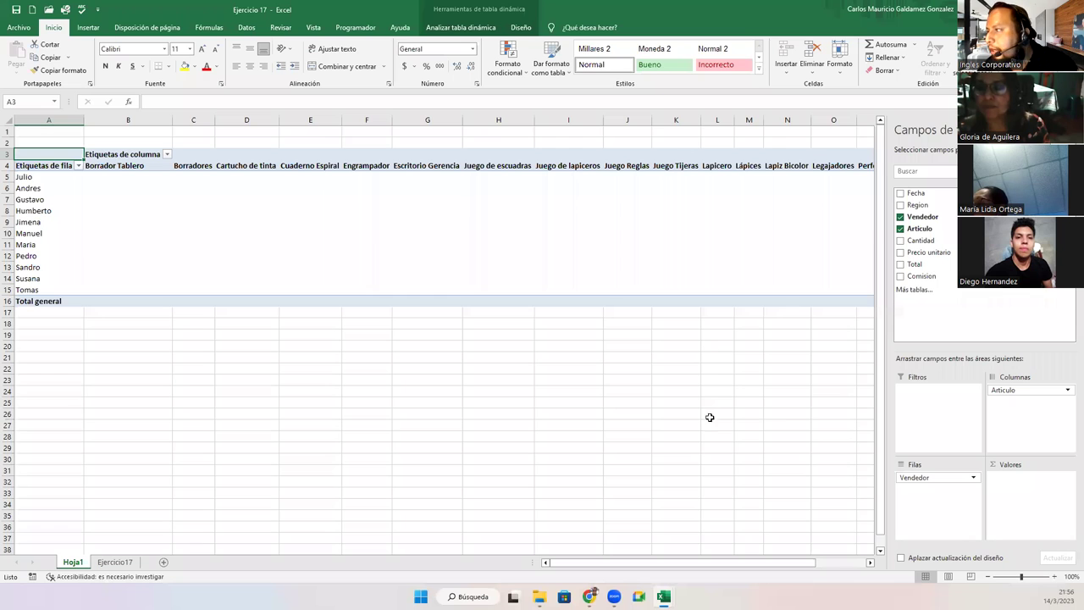
mouse_move(909, 480)
left_mouse_down()
mouse_move(1017, 416)
mouse_move(932, 493)
left_mouse_up()
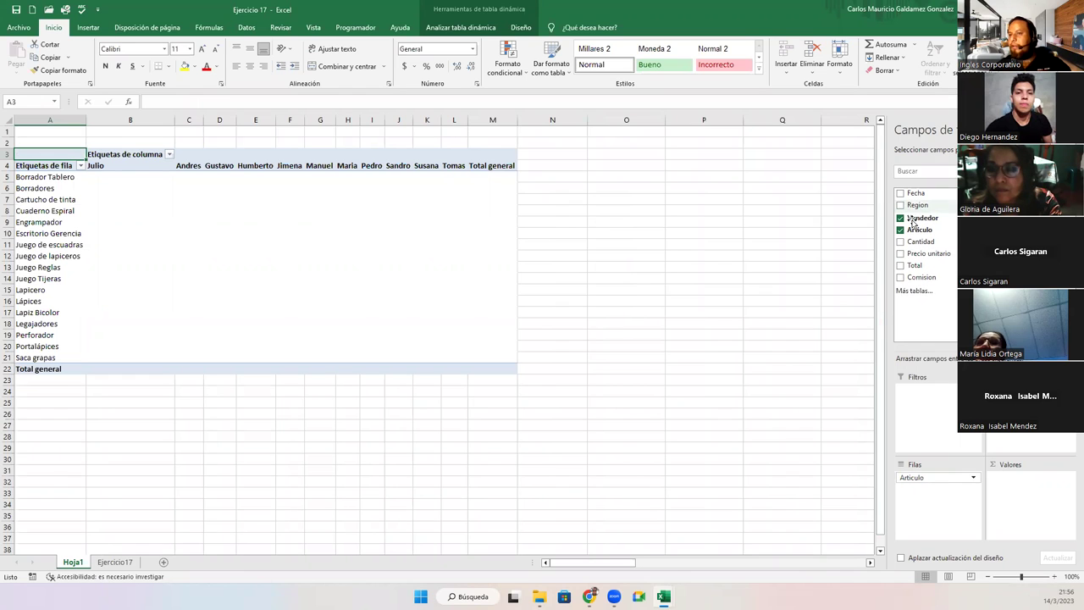
left_click_drag(915, 193, 937, 403)
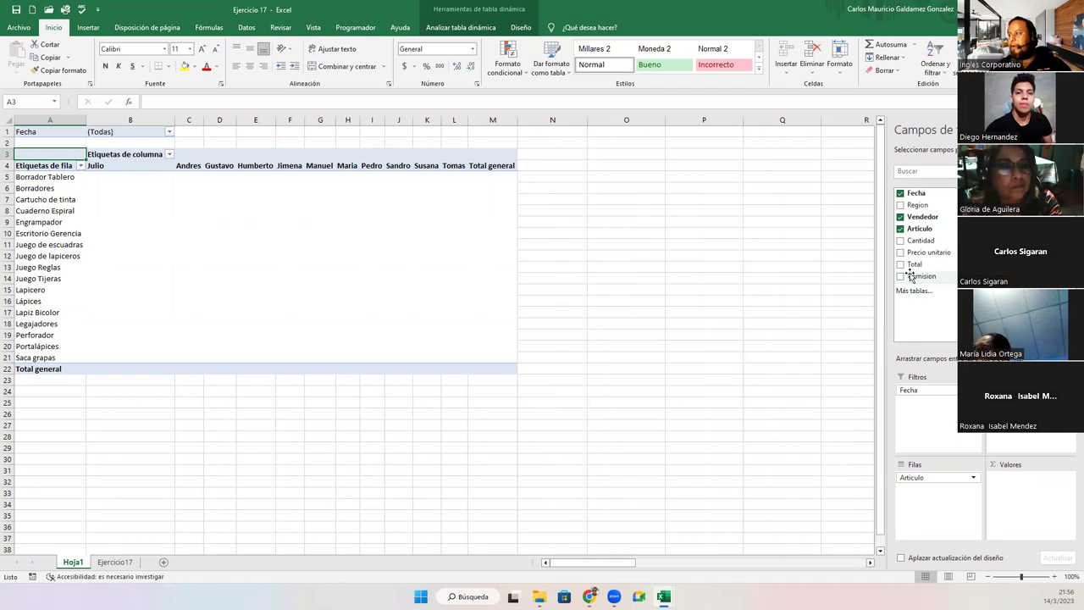
- Add Suma de Total to values, trying and removing Comision, then select cells B5:M22
mouse_move(917, 266)
left_mouse_down()
mouse_move(1018, 465)
mouse_move(1015, 482)
left_mouse_up()
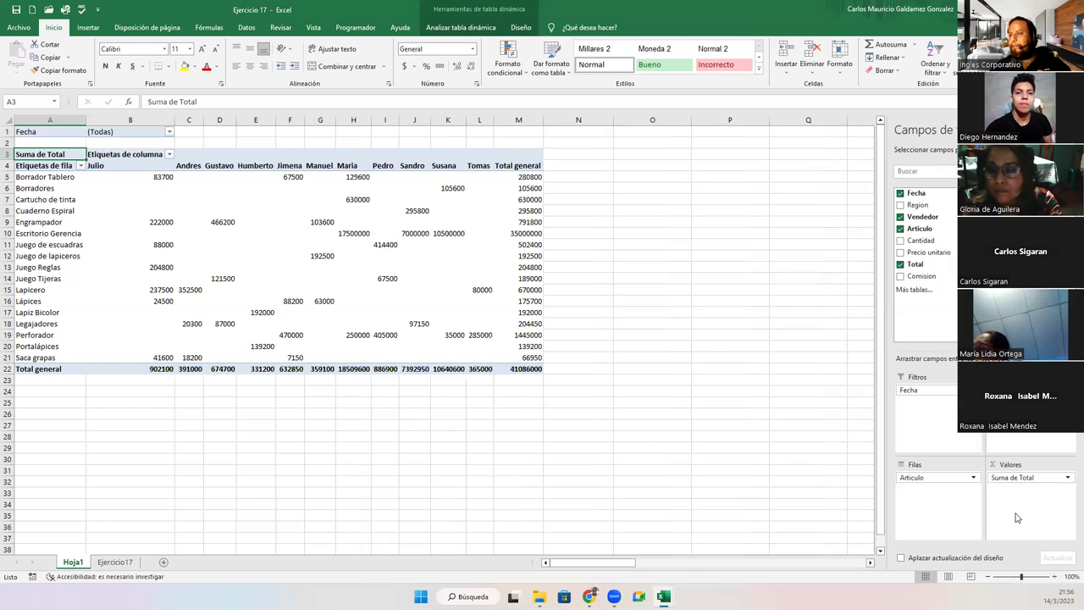
left_click_drag(922, 277, 1014, 503)
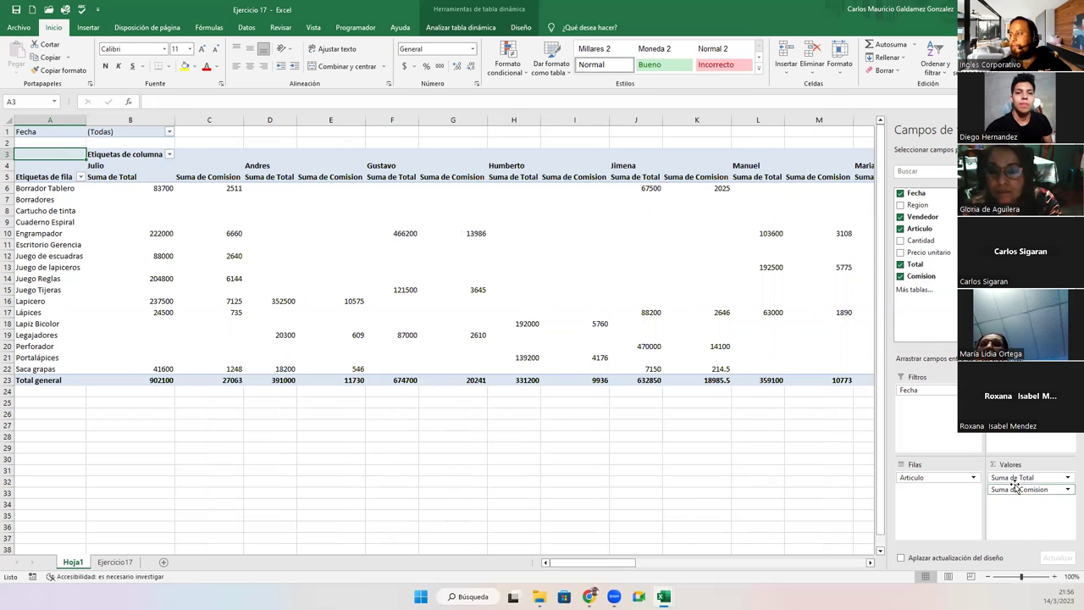
left_click_drag(1017, 481, 1016, 493)
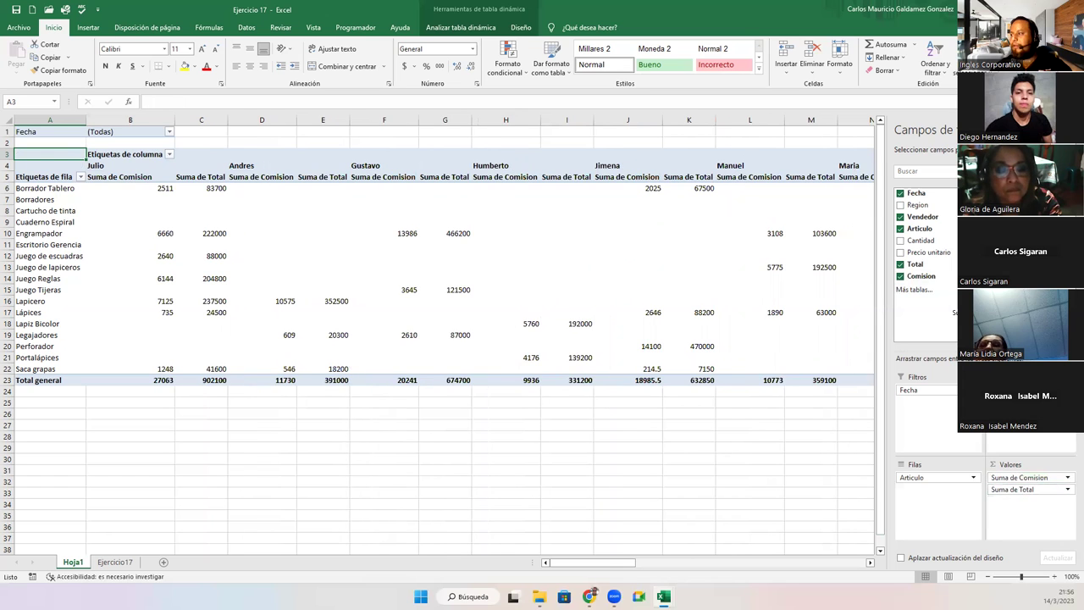
left_click_drag(1016, 477, 1005, 516)
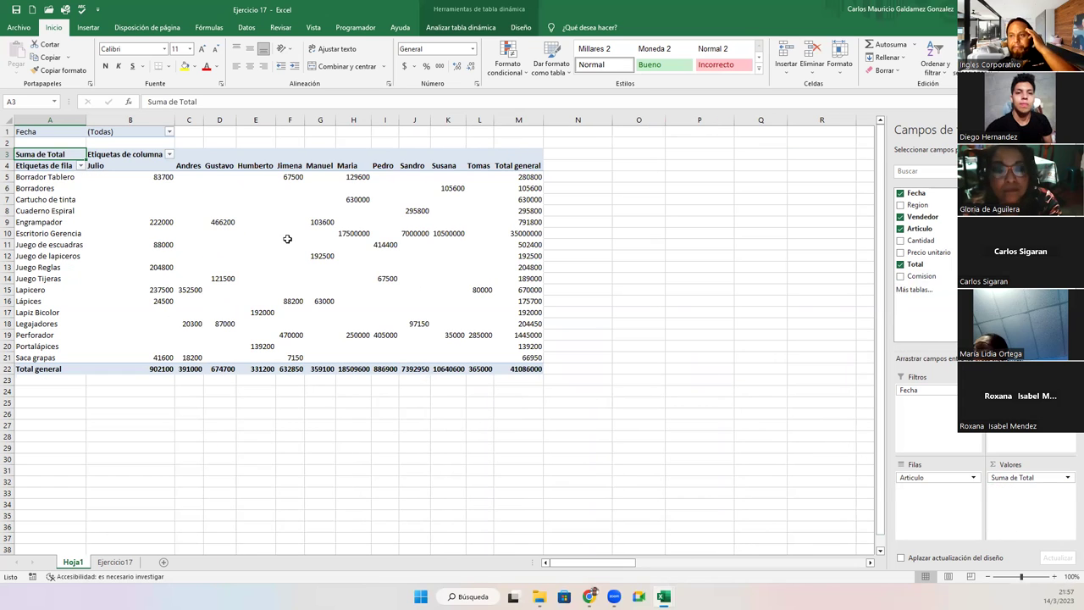
left_click_drag(161, 179, 514, 368)
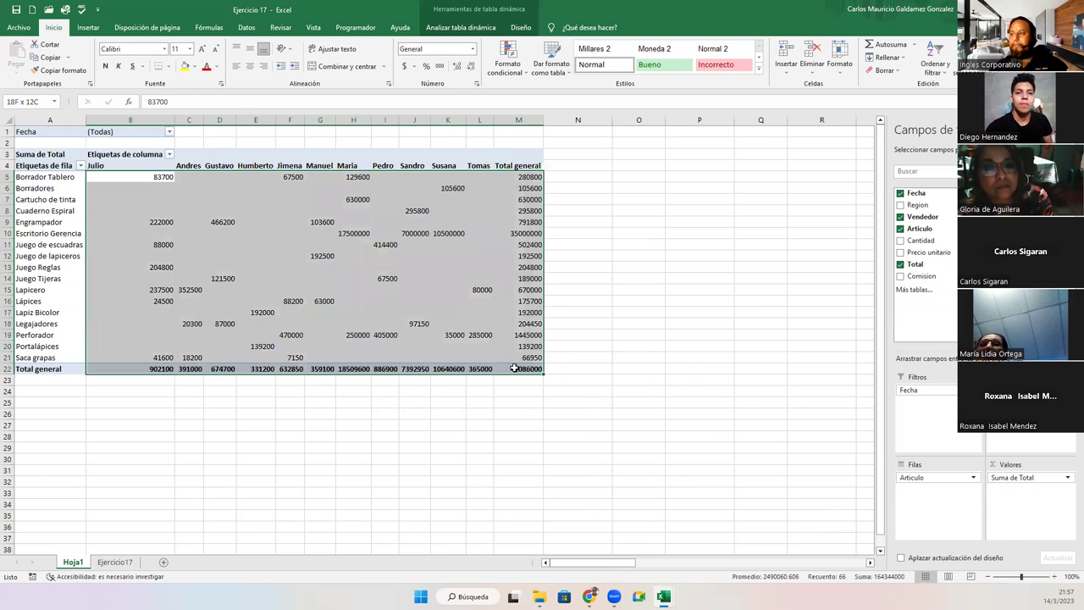
left_click(405, 66)
left_click(354, 278)
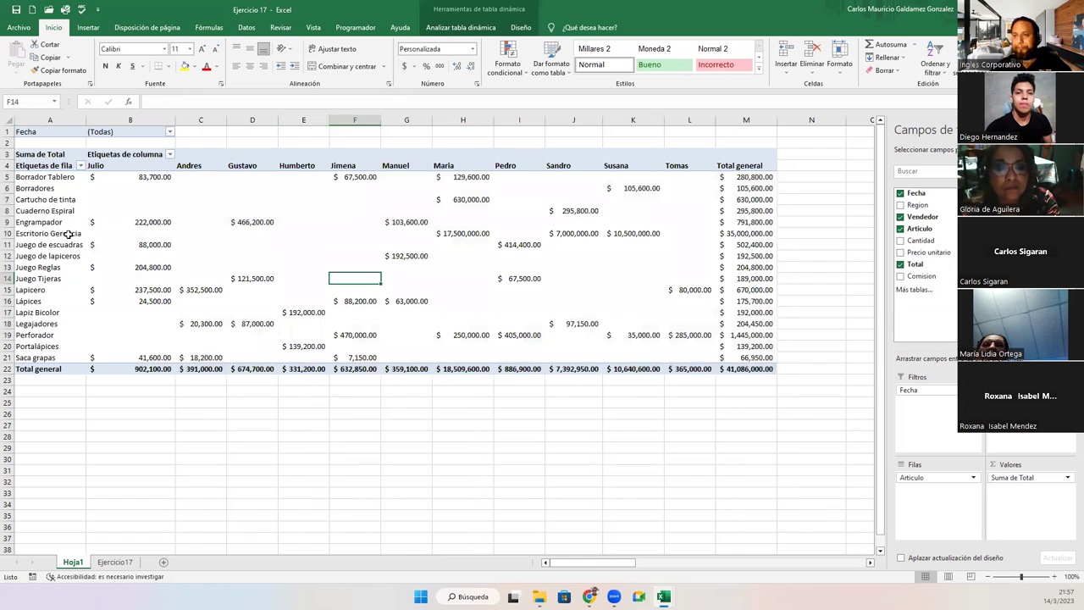
left_click(49, 177)
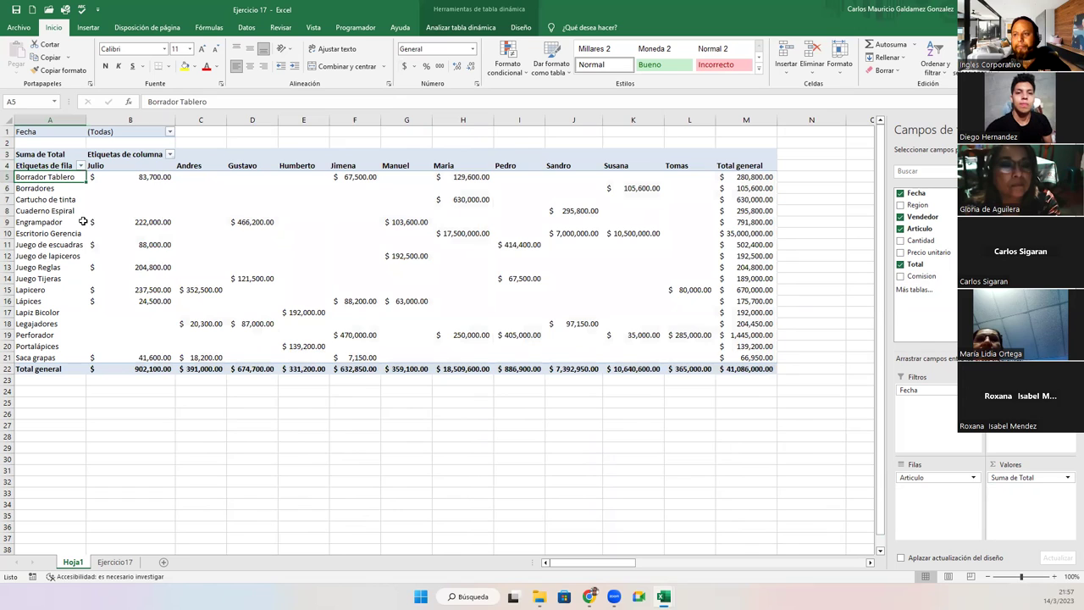
left_click(111, 177, "shift")
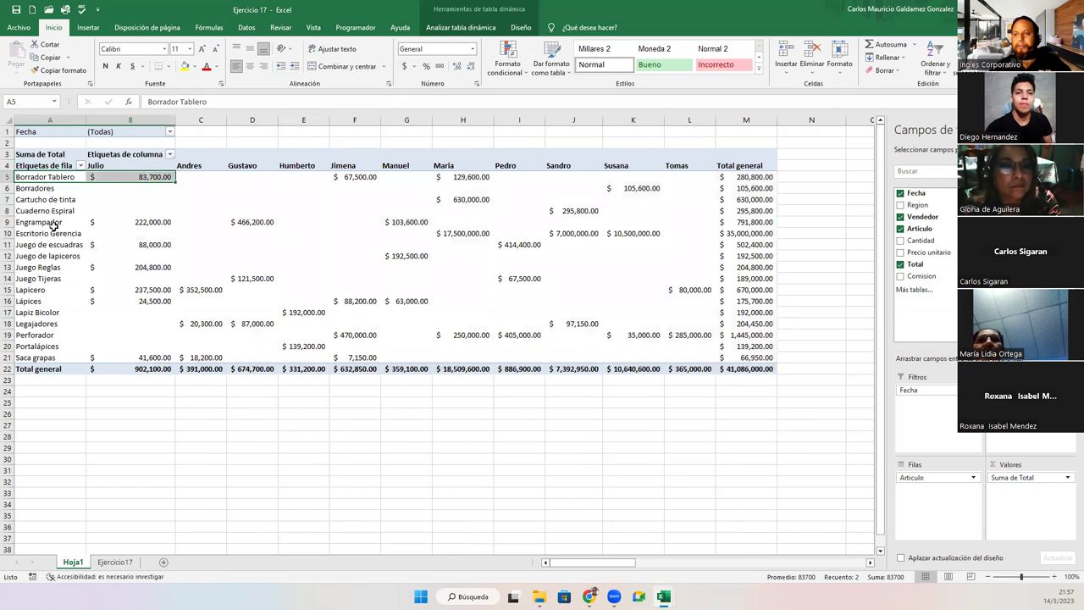
left_click_drag(54, 224, 151, 224)
left_click_drag(81, 243, 147, 248)
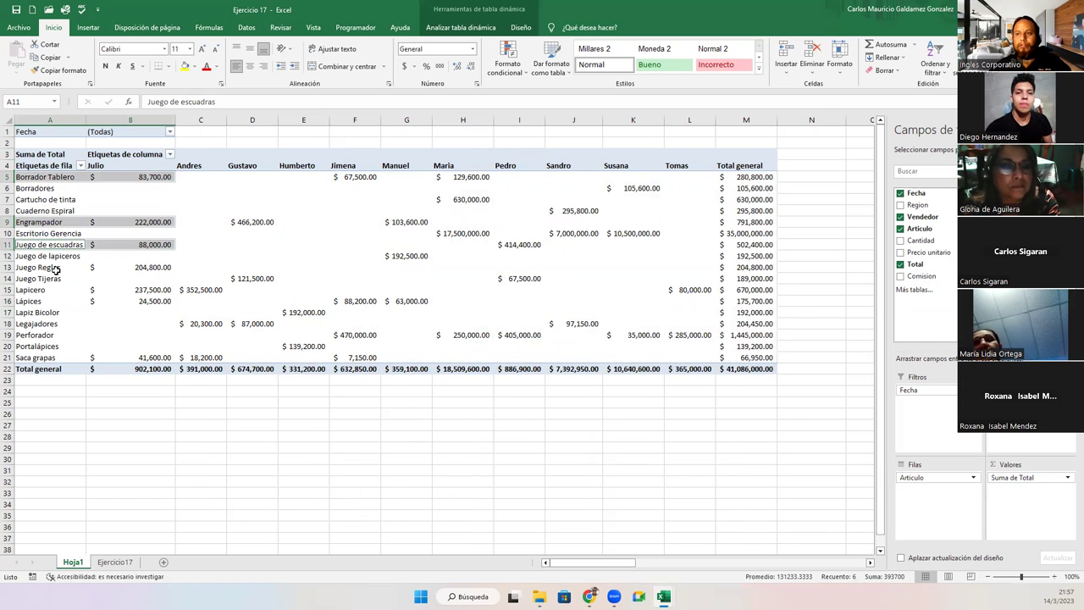
left_click_drag(55, 268, 138, 267)
left_click_drag(55, 292, 131, 301)
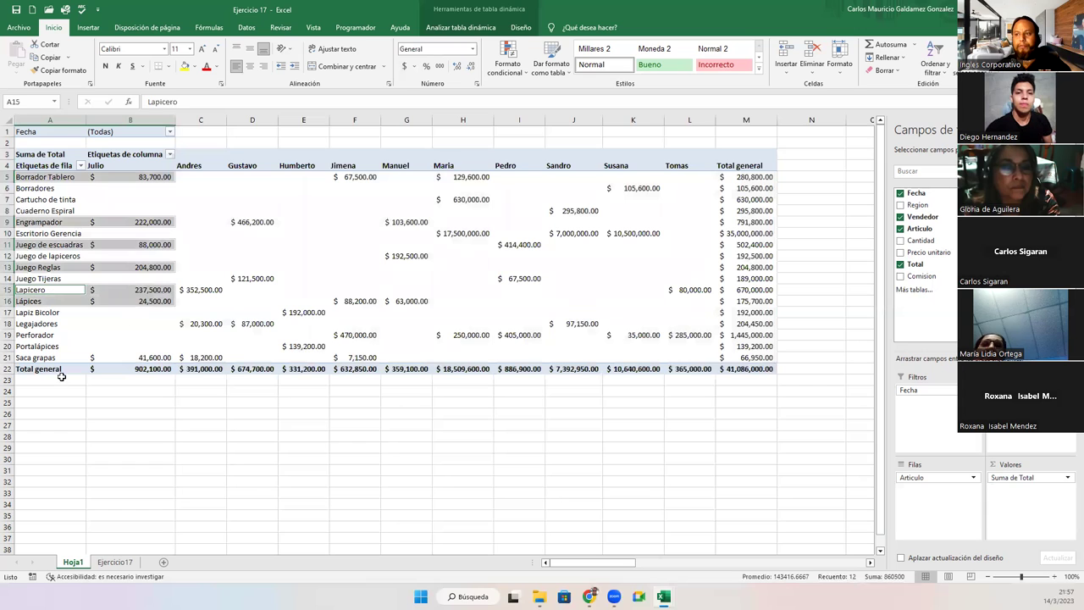
left_click_drag(40, 361, 149, 359)
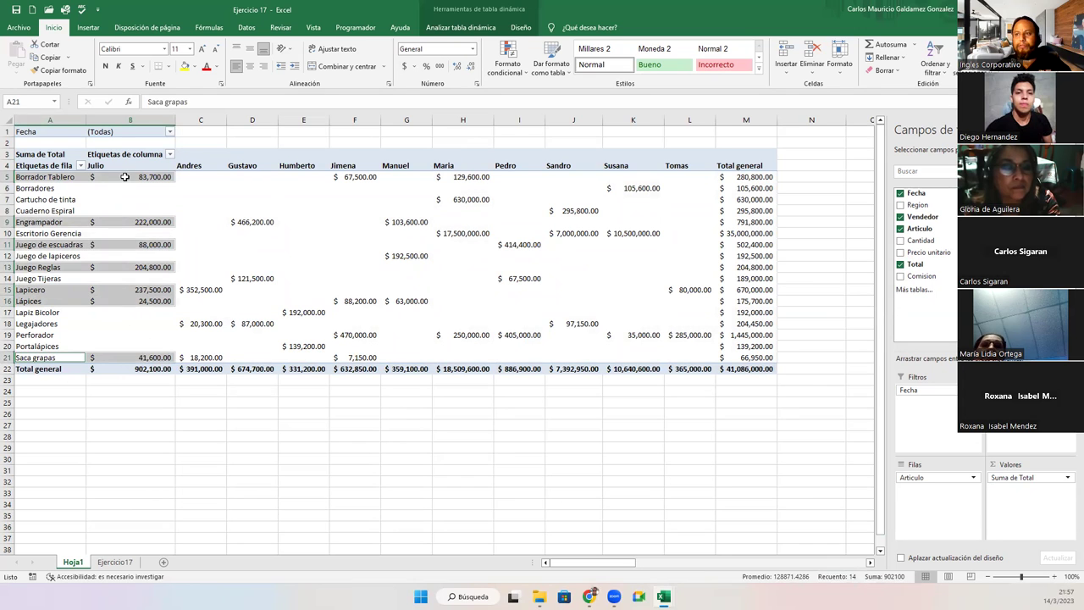
left_click_drag(125, 176, 131, 360)
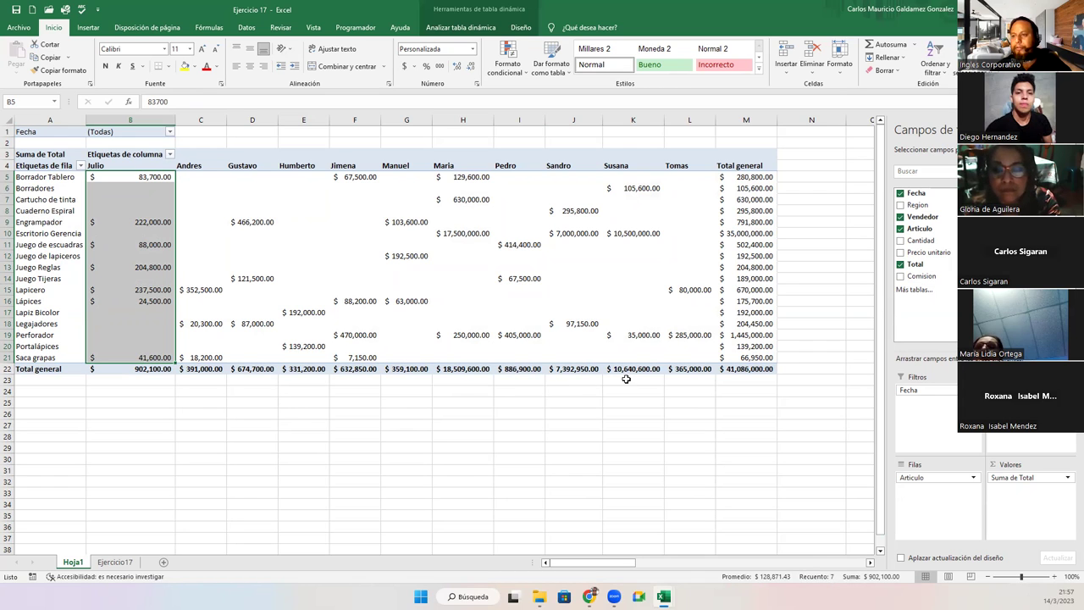
left_click(625, 371)
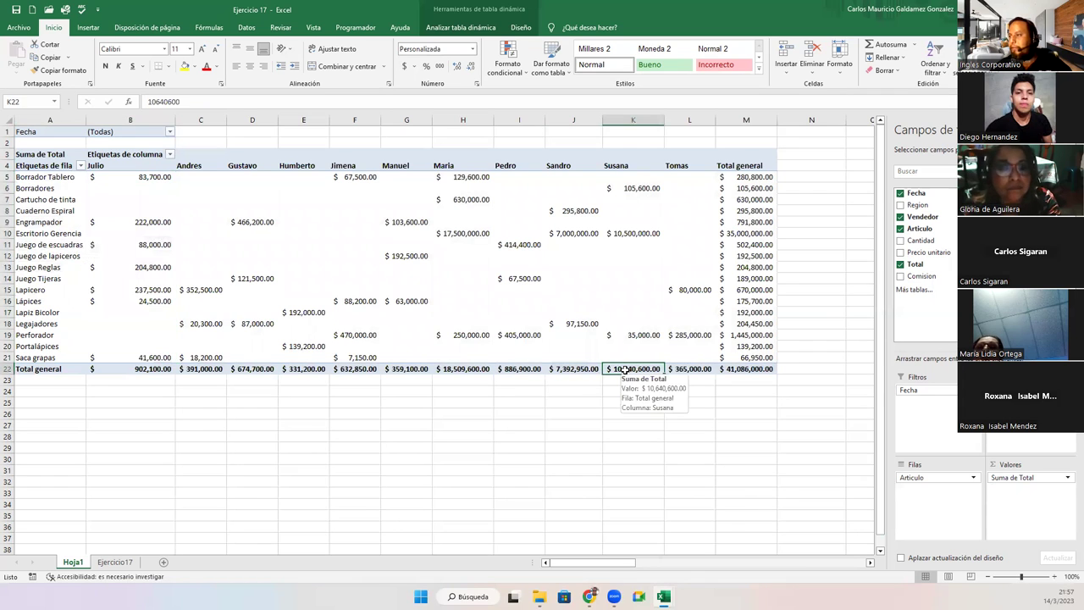
left_click(621, 167)
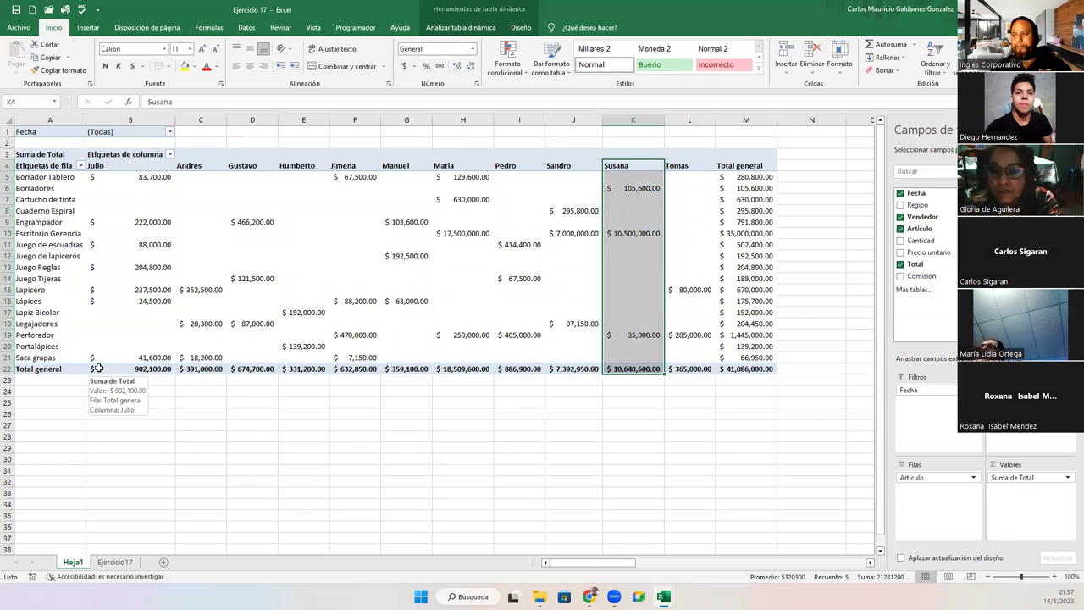
left_click(566, 166)
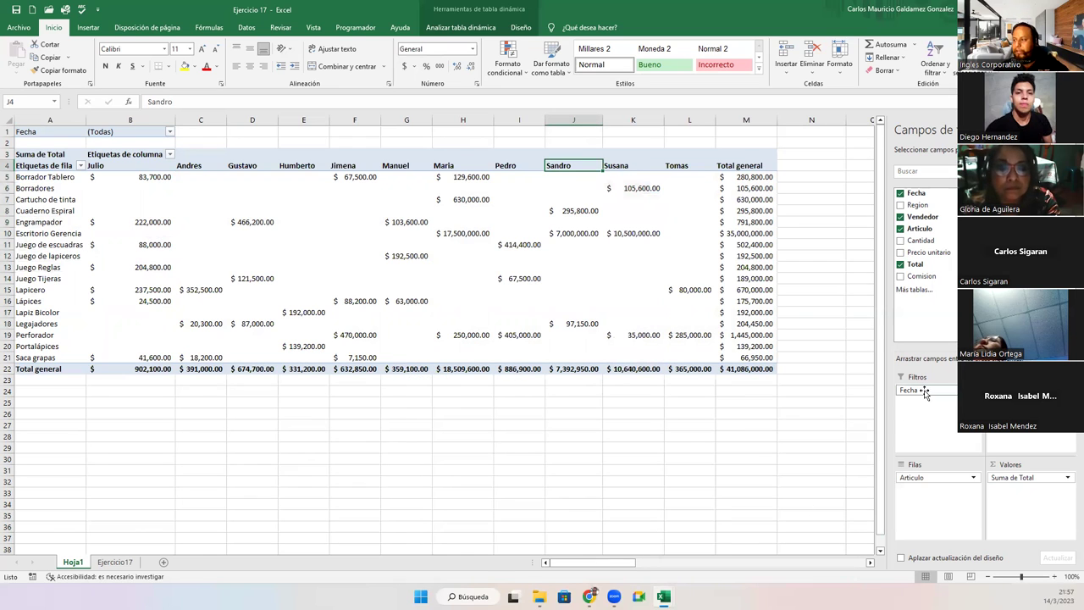
left_click(171, 132)
left_click(84, 168)
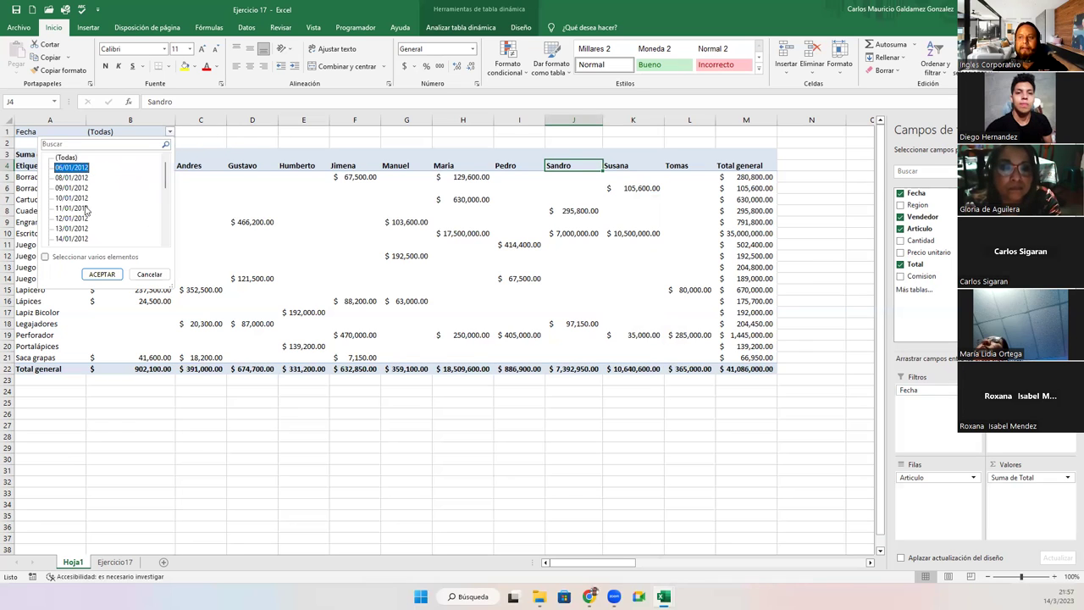
left_click(66, 257)
left_click(57, 157)
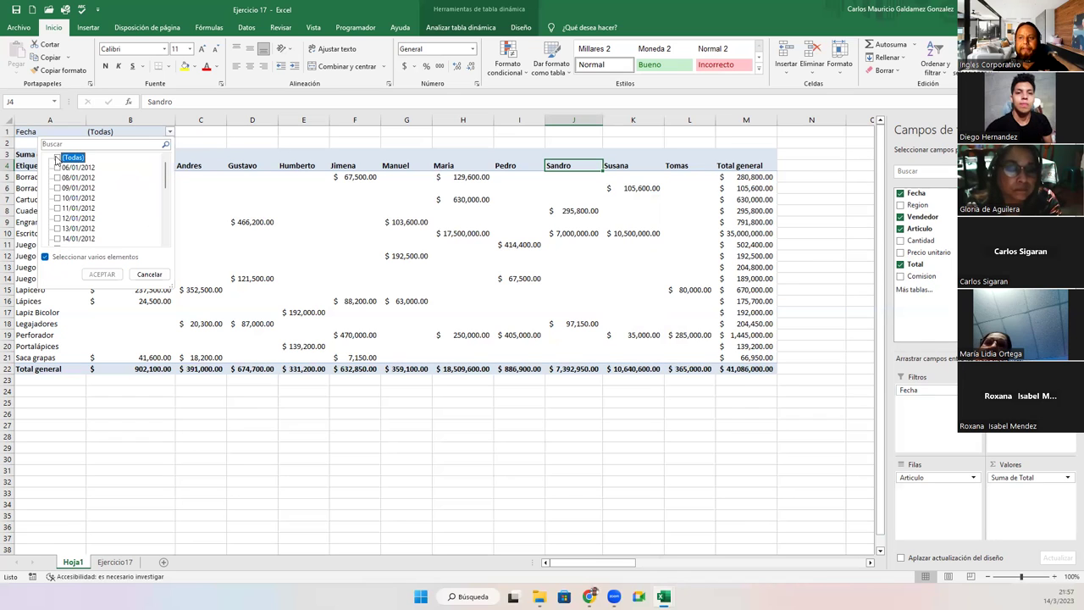
left_click(57, 168)
left_click(58, 188)
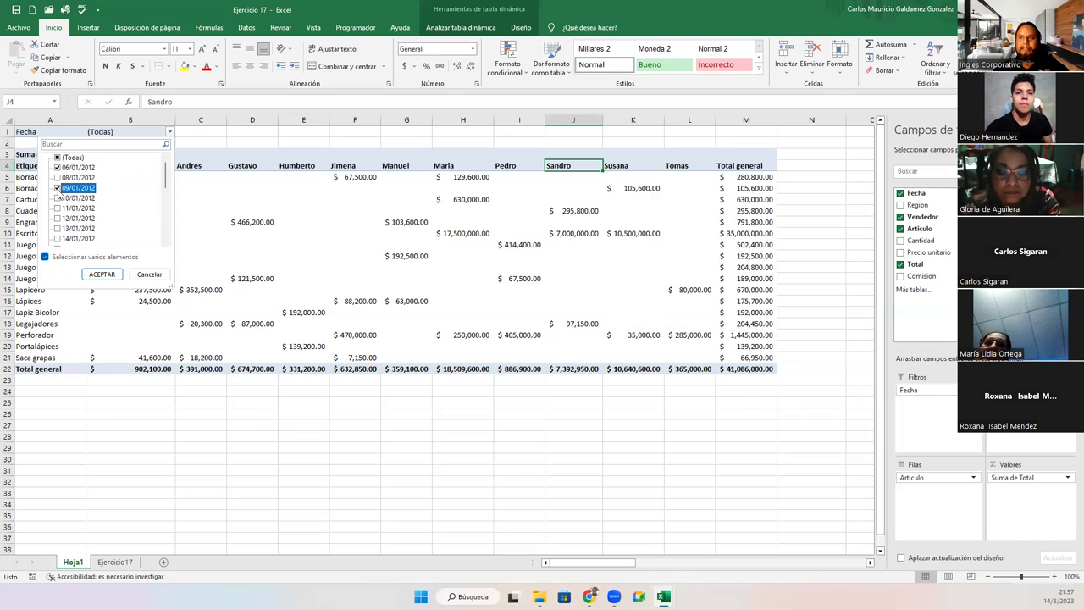
left_click(58, 198)
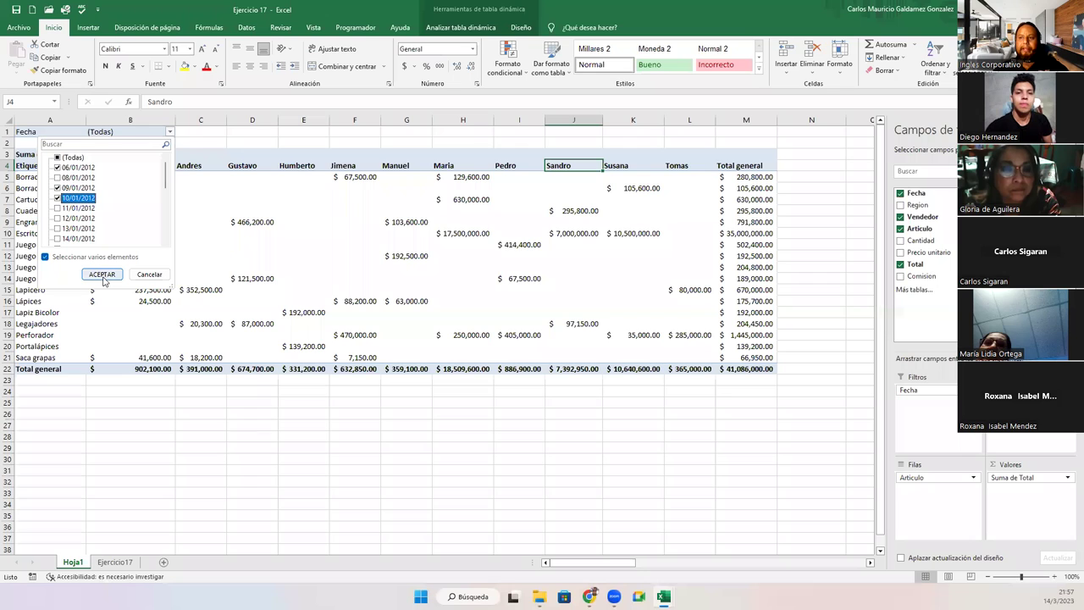
left_click(56, 178)
left_click(108, 276)
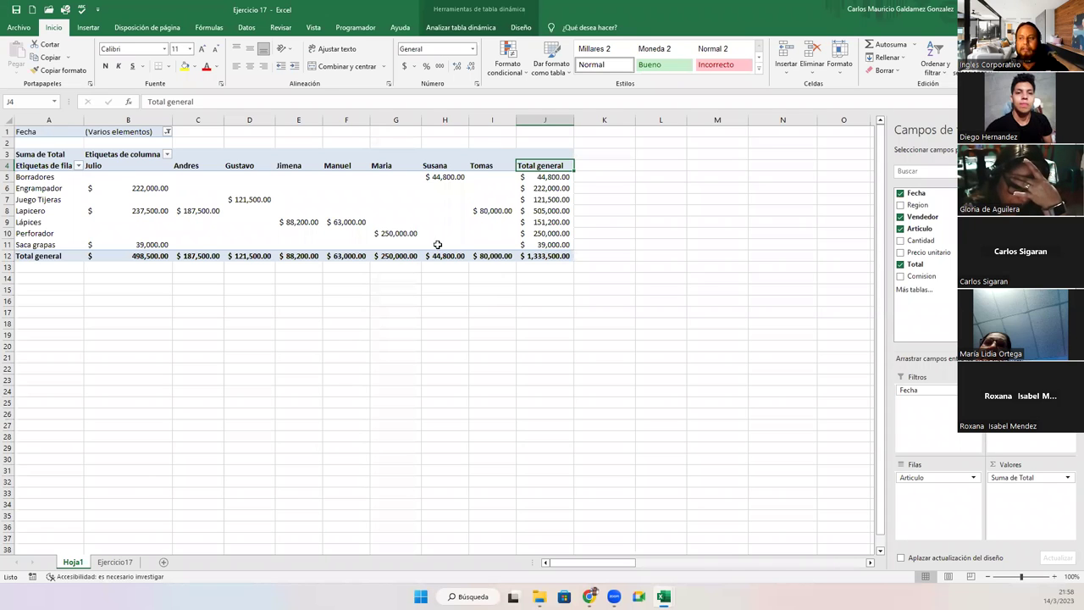
left_click(167, 133)
left_click(55, 158)
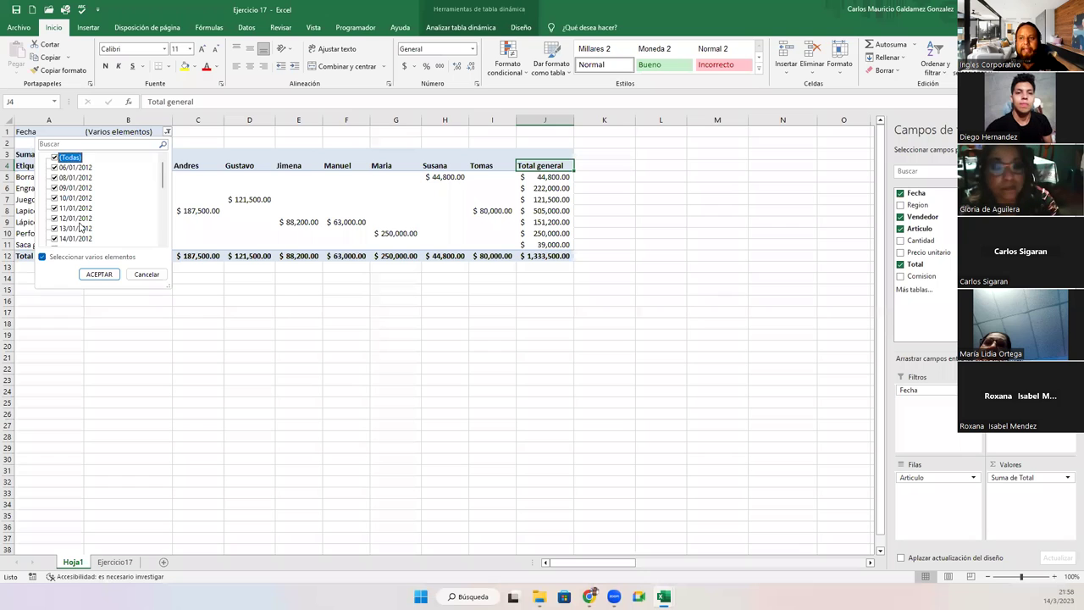
left_click(99, 274)
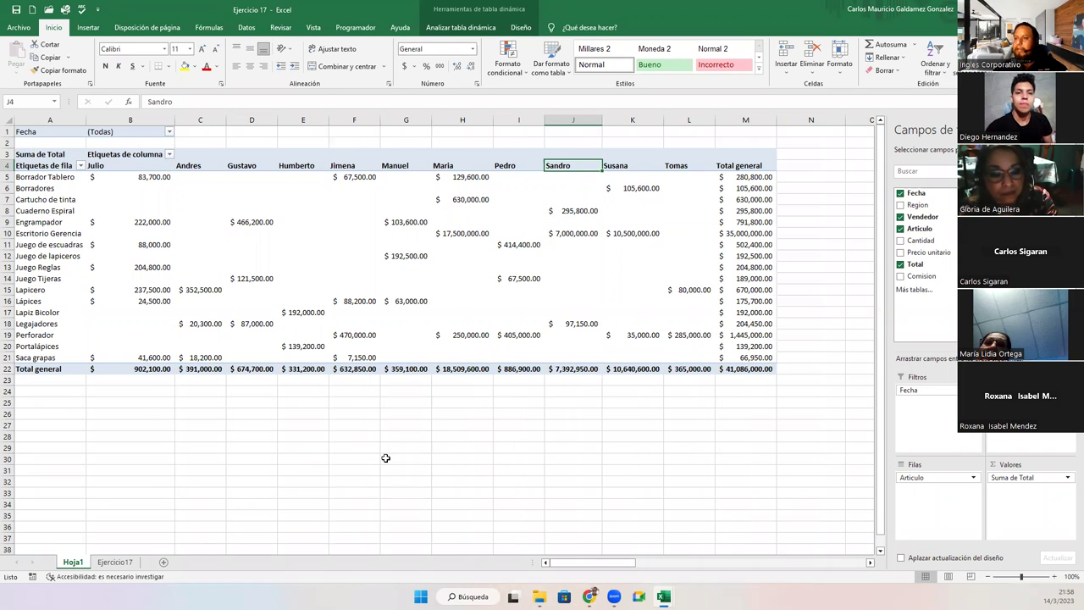
left_click(107, 564)
left_click(301, 374)
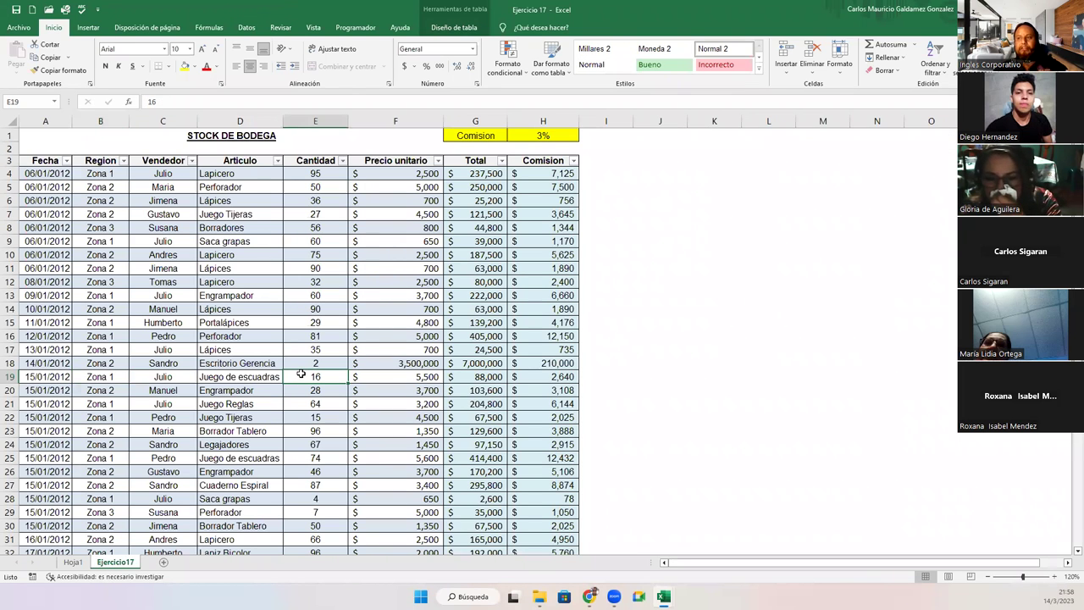
left_click(73, 563)
left_click(712, 455)
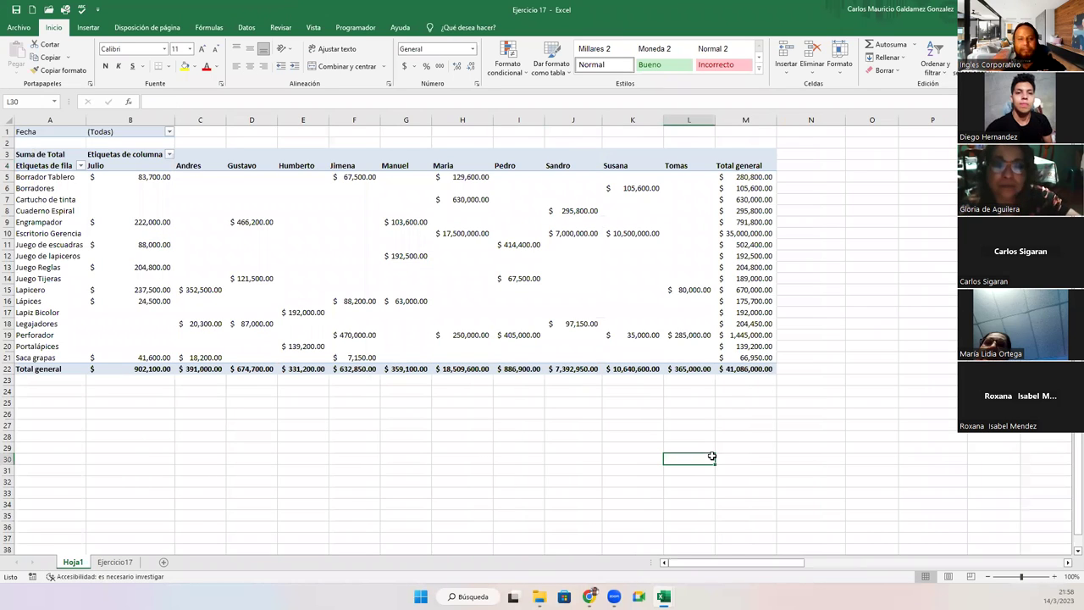
left_click(452, 270)
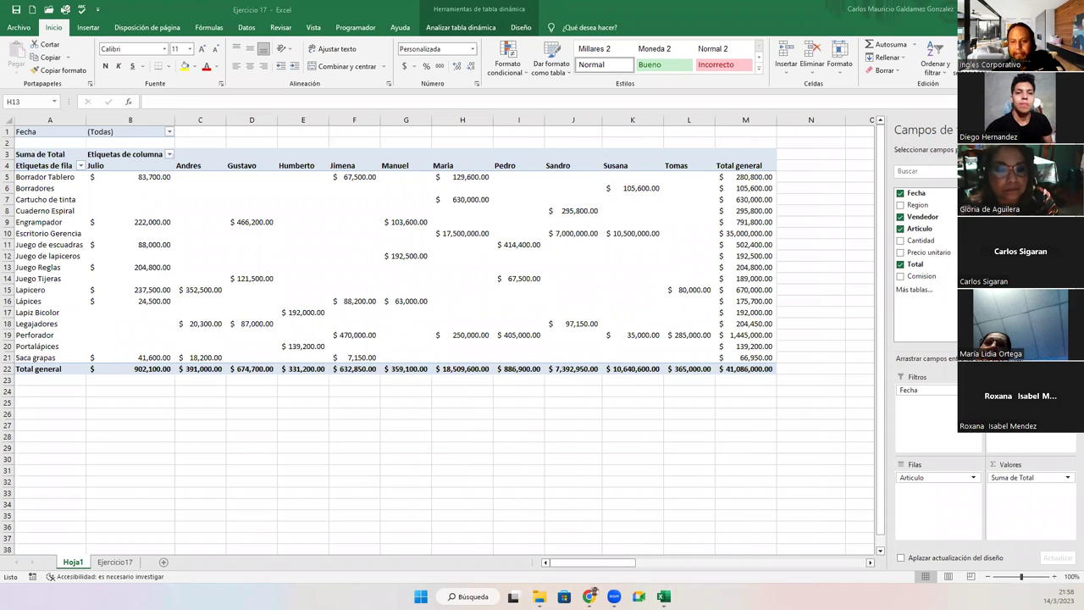
left_click(461, 413)
left_click(451, 354)
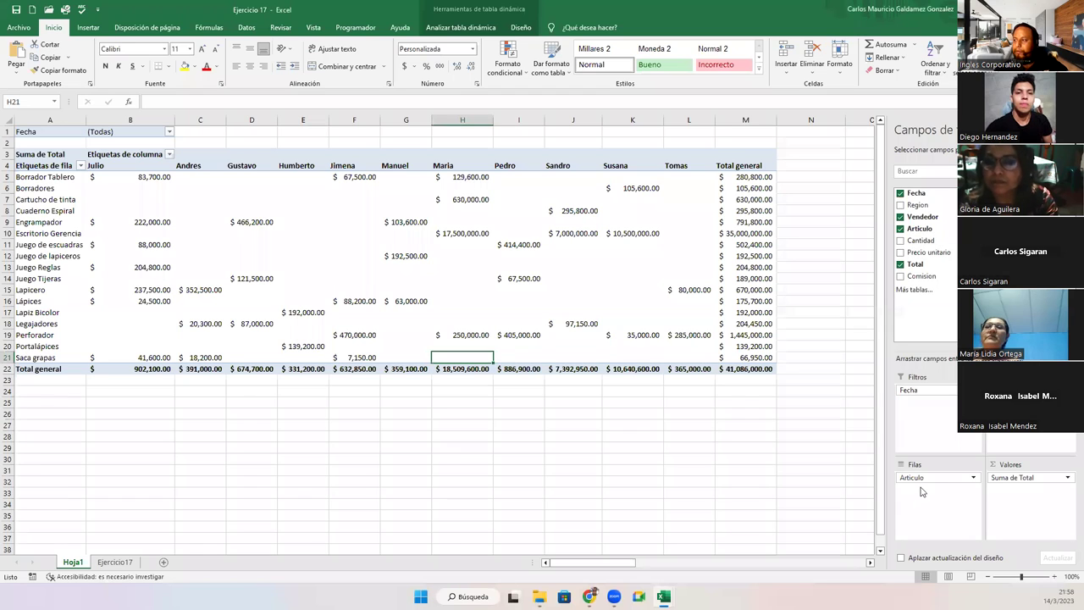
left_click_drag(921, 240, 931, 496)
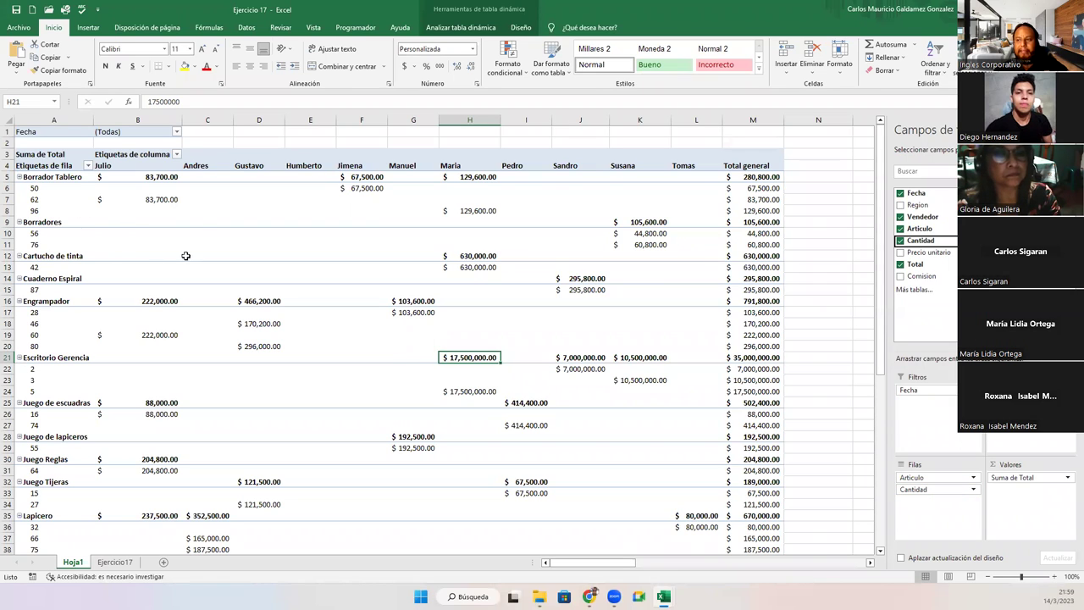
- Collapse and re-expand the Borrador Tablero and Borradores article groups in the pivot
scroll(187, 254, "down", 5)
scroll(194, 262, "down", 5)
scroll(200, 280, "down", 5)
scroll(240, 288, "up", 8)
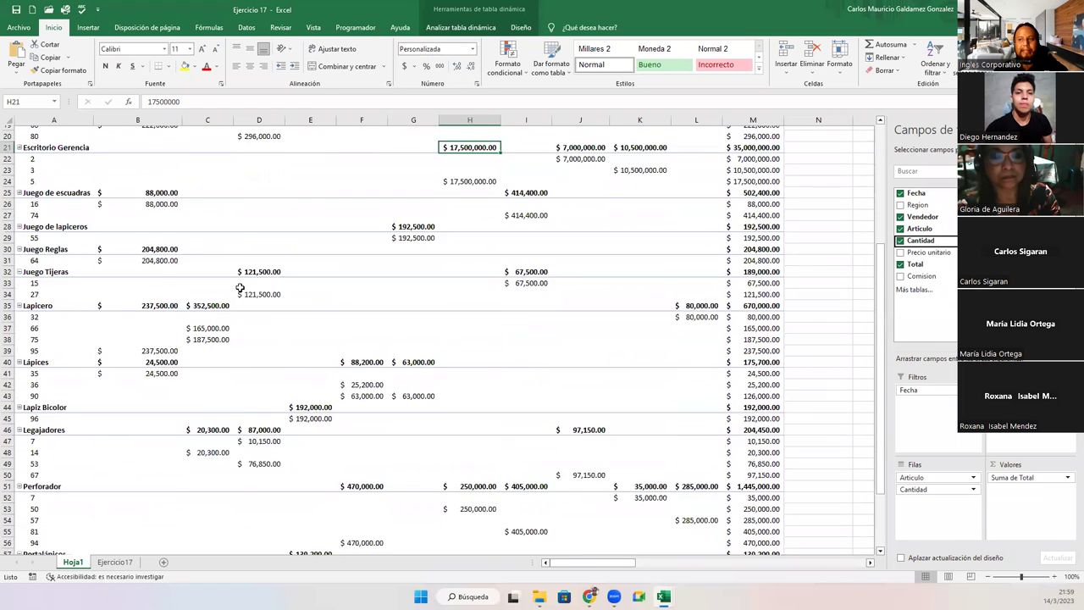
scroll(241, 288, "up", 7)
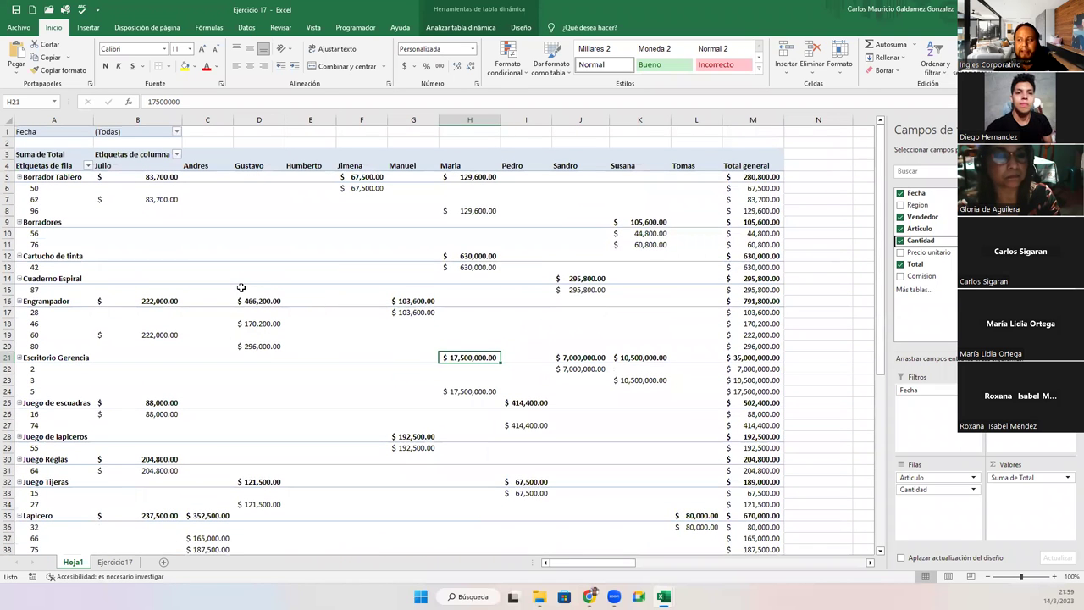
left_click(20, 177)
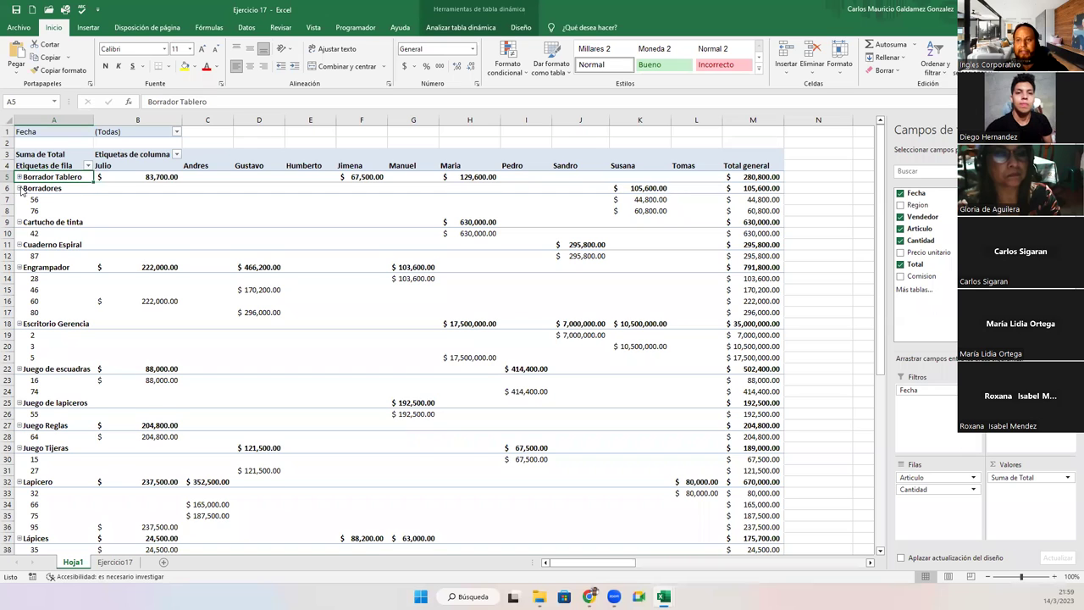
left_click(20, 188)
left_click(19, 177)
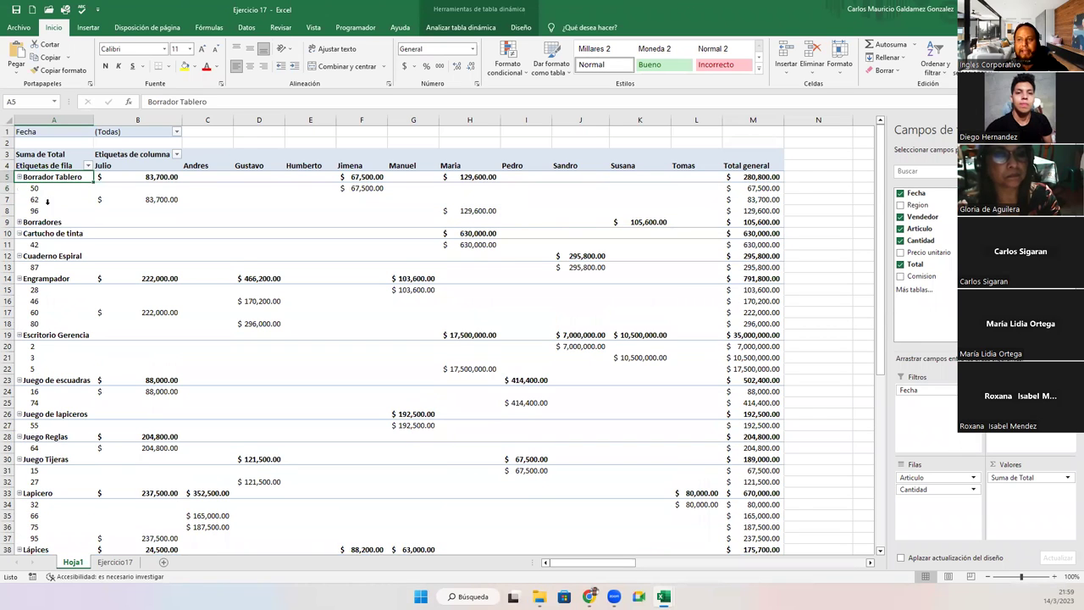
- Select the Borrador Tablero quantity rows 50, 62, 96 and Borradores rows 56, 76
left_click_drag(38, 192, 39, 207)
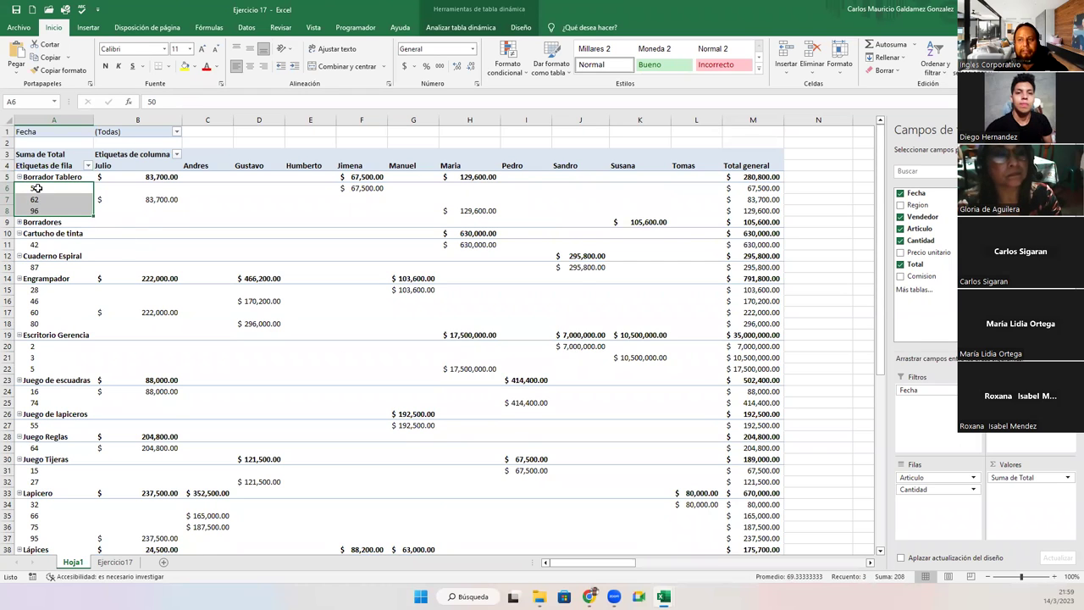
left_click_drag(37, 188, 37, 211)
left_click_drag(143, 191, 685, 208)
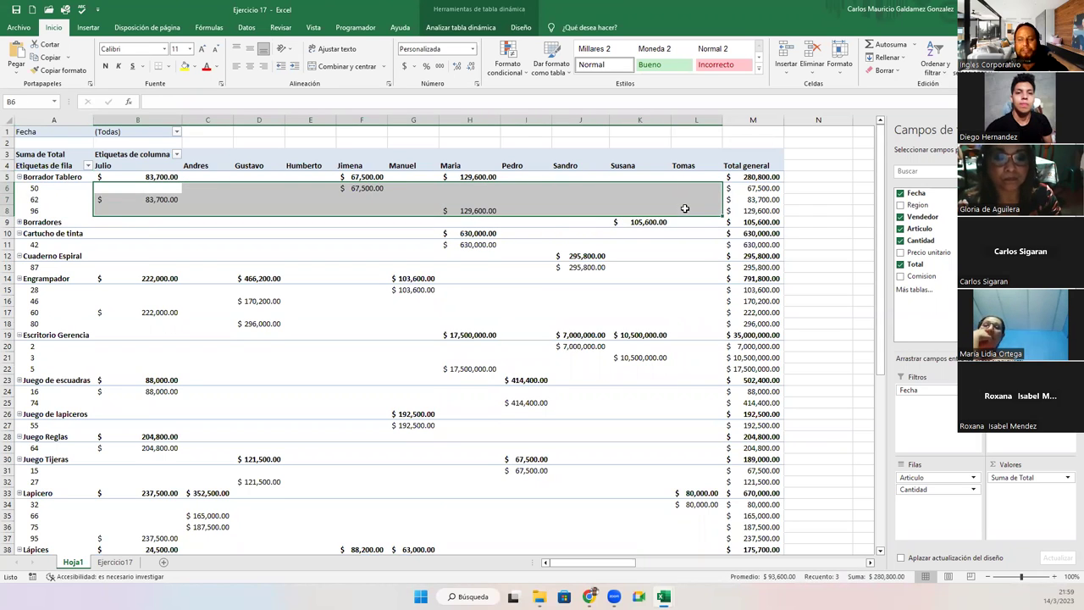
left_click(19, 222)
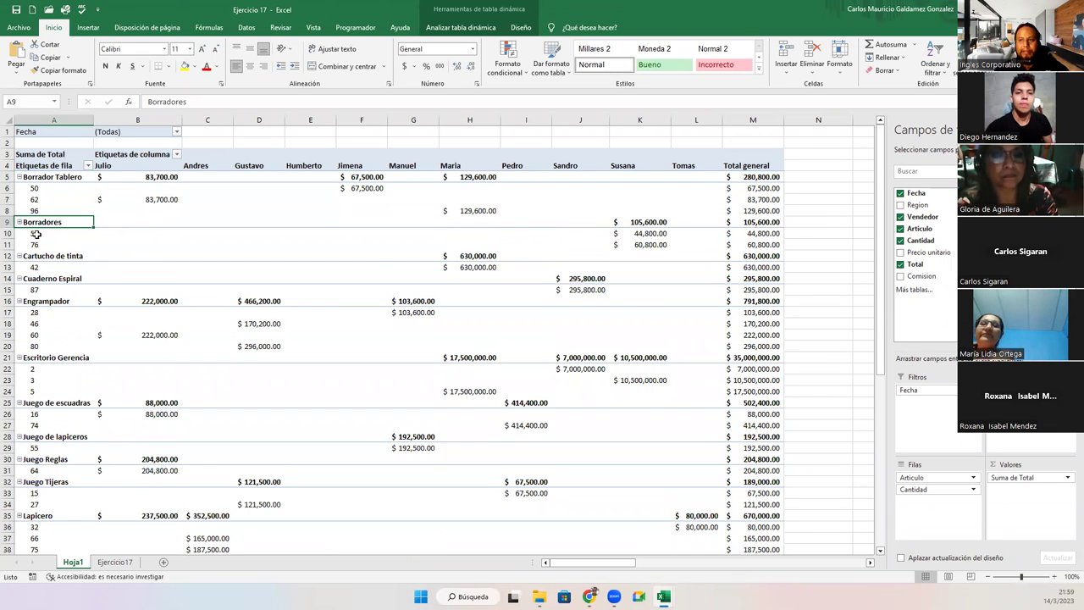
left_click_drag(34, 234, 34, 245)
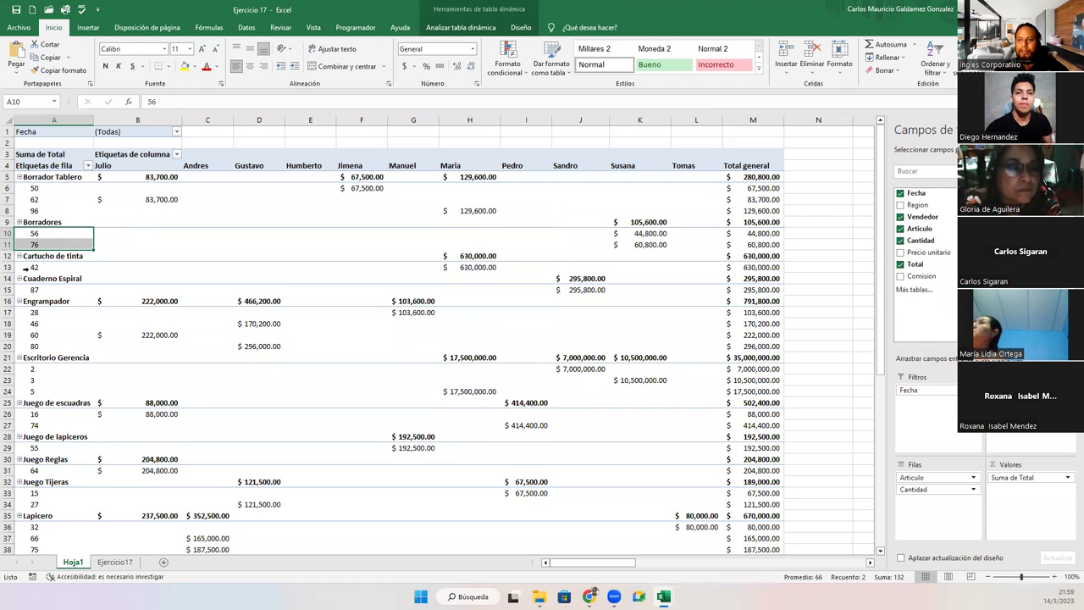
left_click_drag(38, 190, 38, 210)
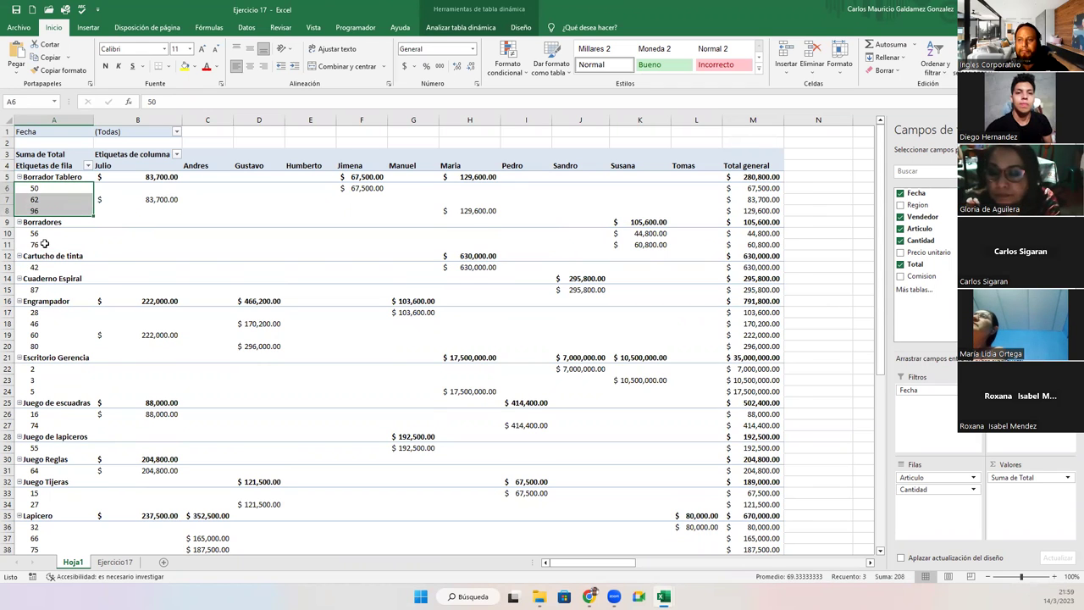
left_click(32, 237)
left_click(31, 188)
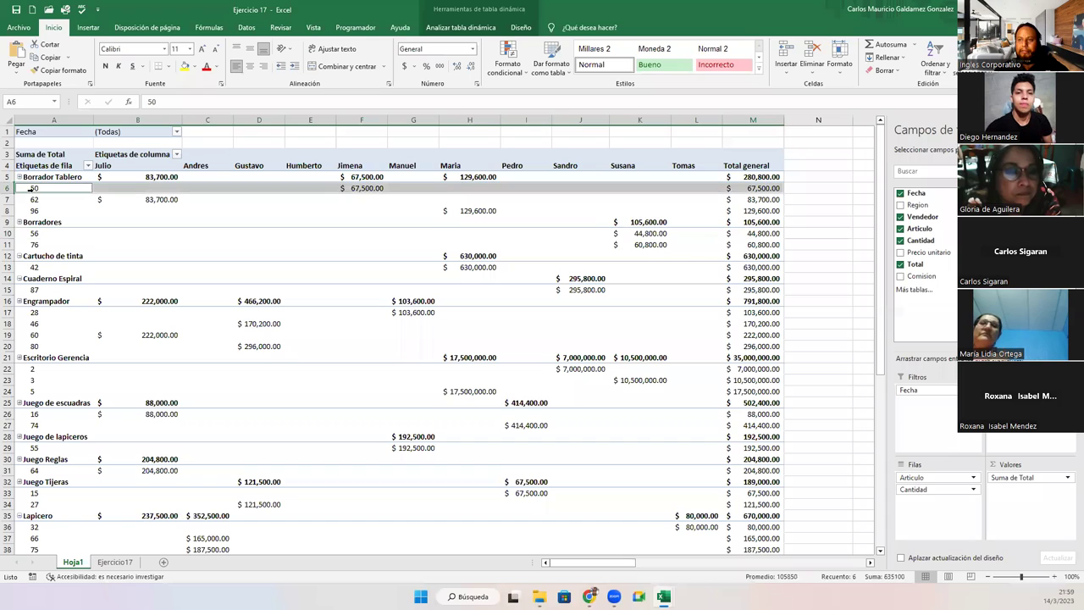
left_click_drag(42, 188, 40, 245)
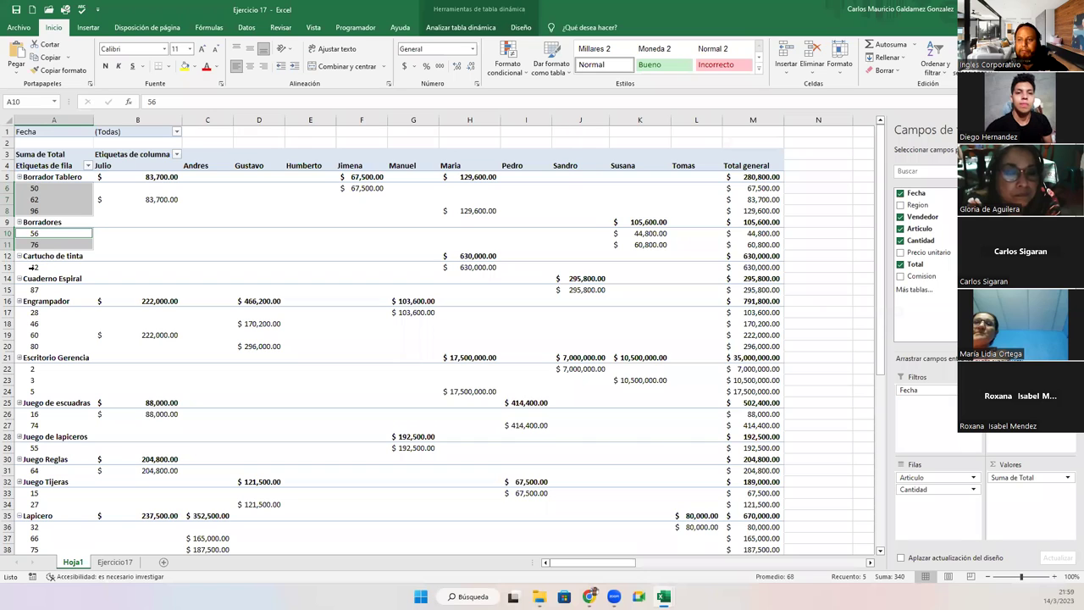
- Add quantities 42, 87, 16, 74 plus Engrapador and Escritorio Gerencia rows to the selection
left_click(35, 267, "ctrl")
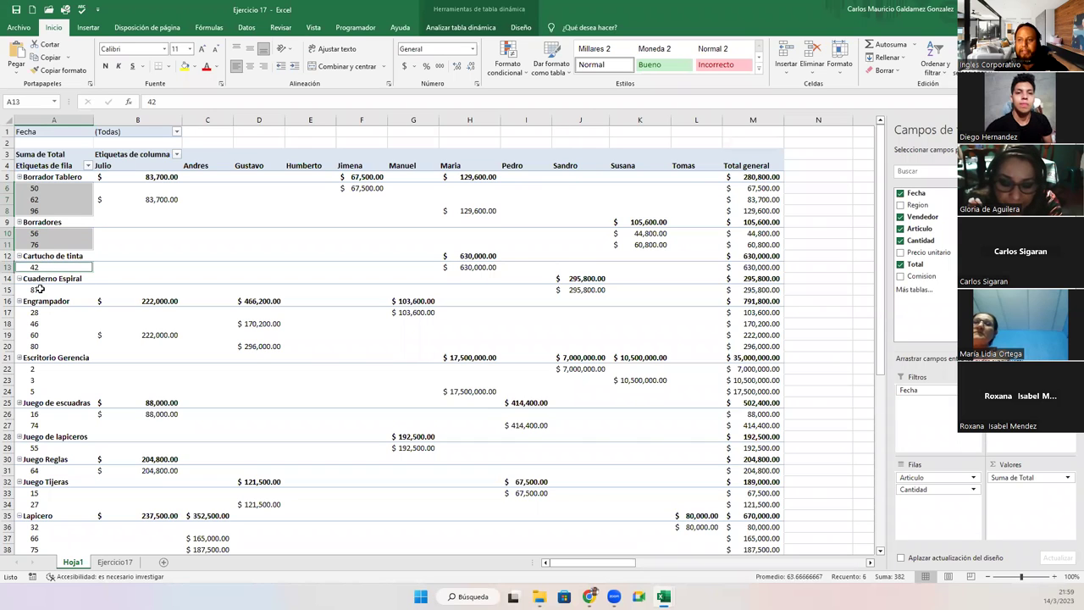
left_click(36, 290, "ctrl")
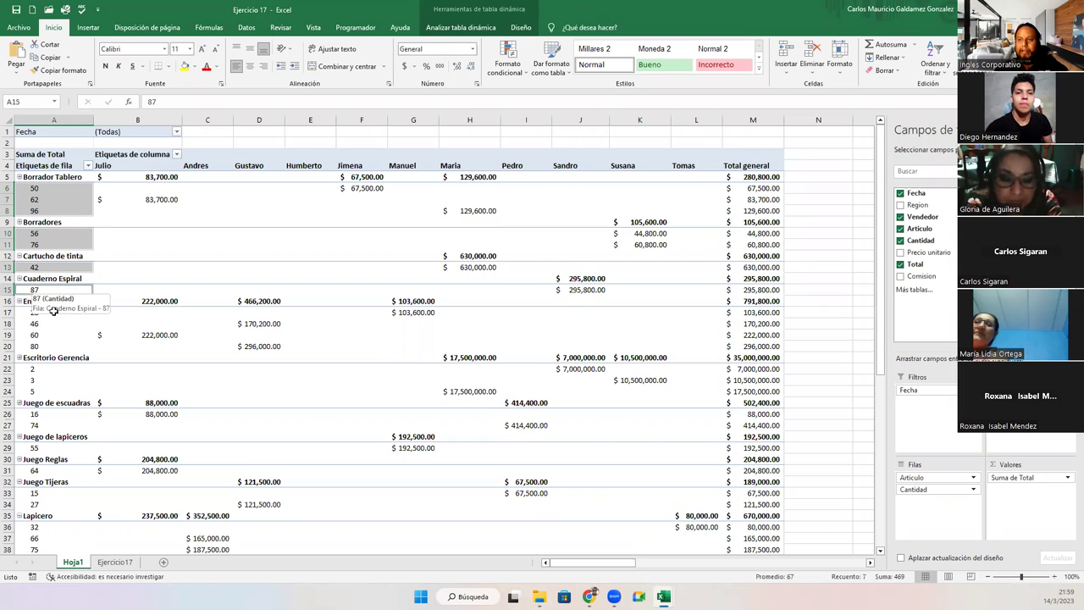
left_click_drag(39, 312, 40, 347)
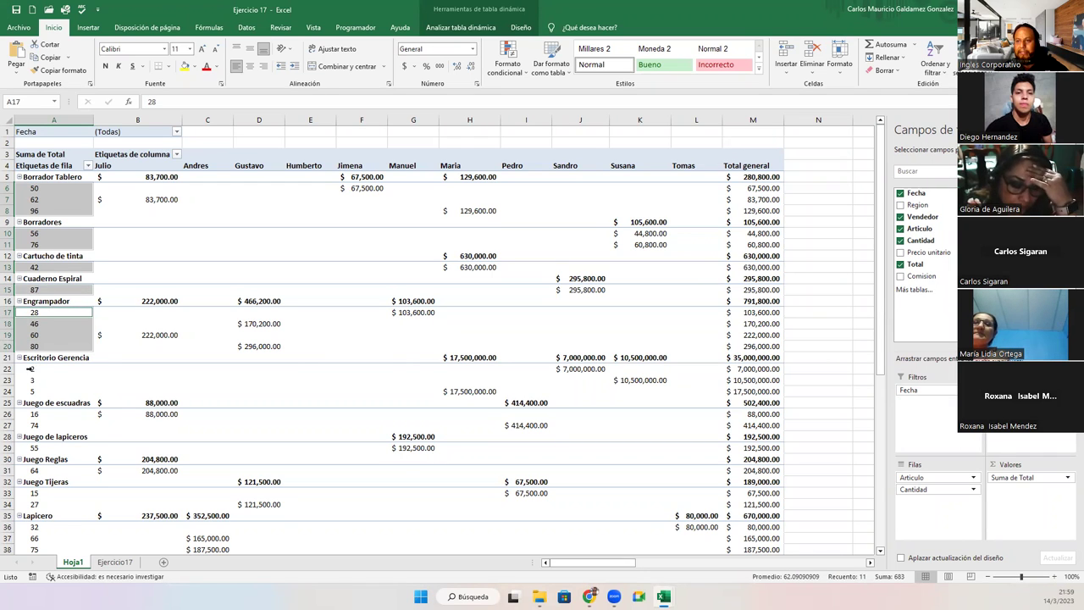
left_click_drag(36, 368, 34, 391)
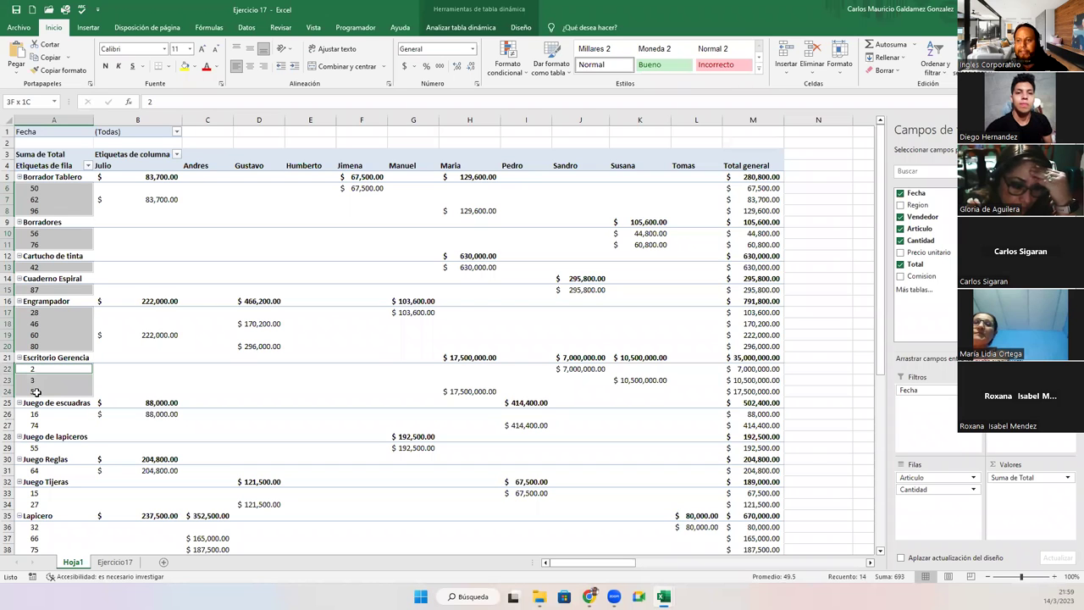
left_click(44, 417, "ctrl")
left_click(46, 424, "ctrl")
scroll(87, 384, "down", 5)
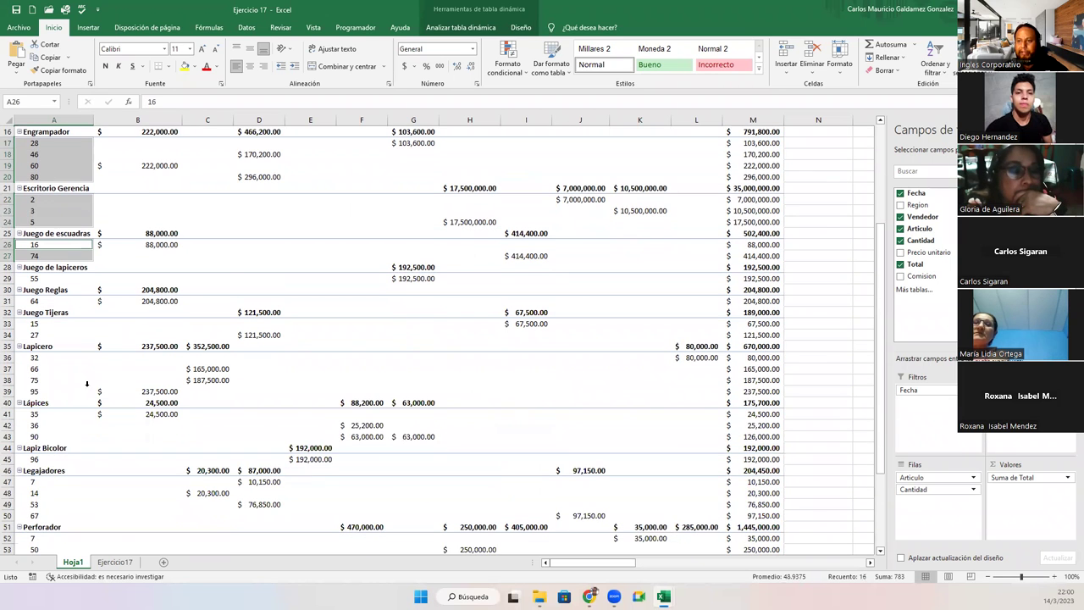
- Add the remaining quantity rows through Juego Tijeras, Legajadores, Perforador and Saca grapas
left_click(39, 280, "ctrl")
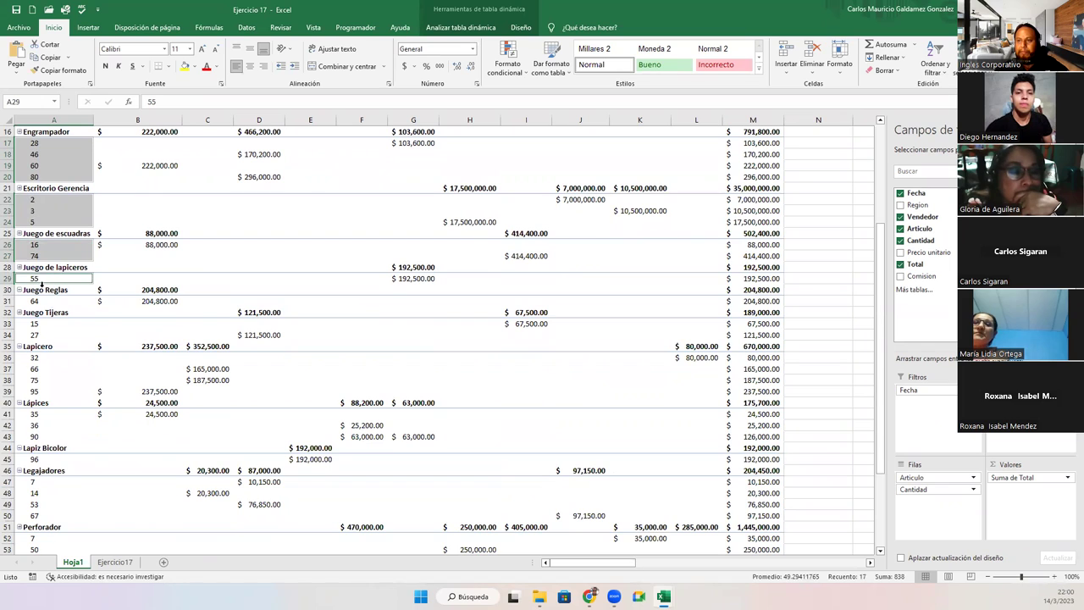
left_click(43, 301, "ctrl")
left_click_drag(46, 323, 44, 430)
scroll(44, 406, "down", 5)
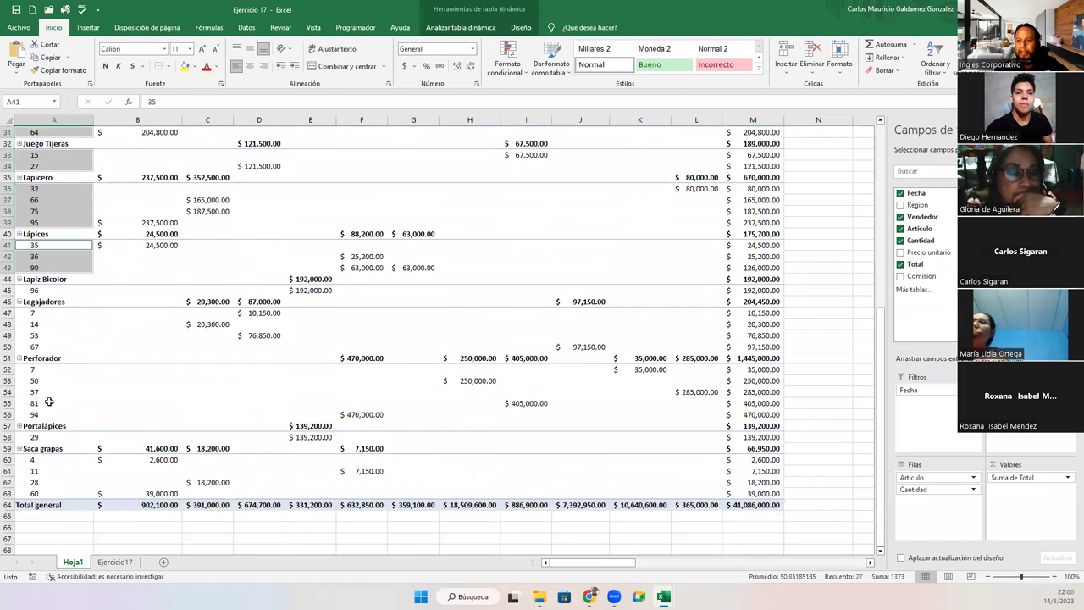
left_click(41, 290, "ctrl")
left_click_drag(45, 314, 46, 413)
left_click_drag(43, 460, 43, 493)
left_click(43, 436, "ctrl")
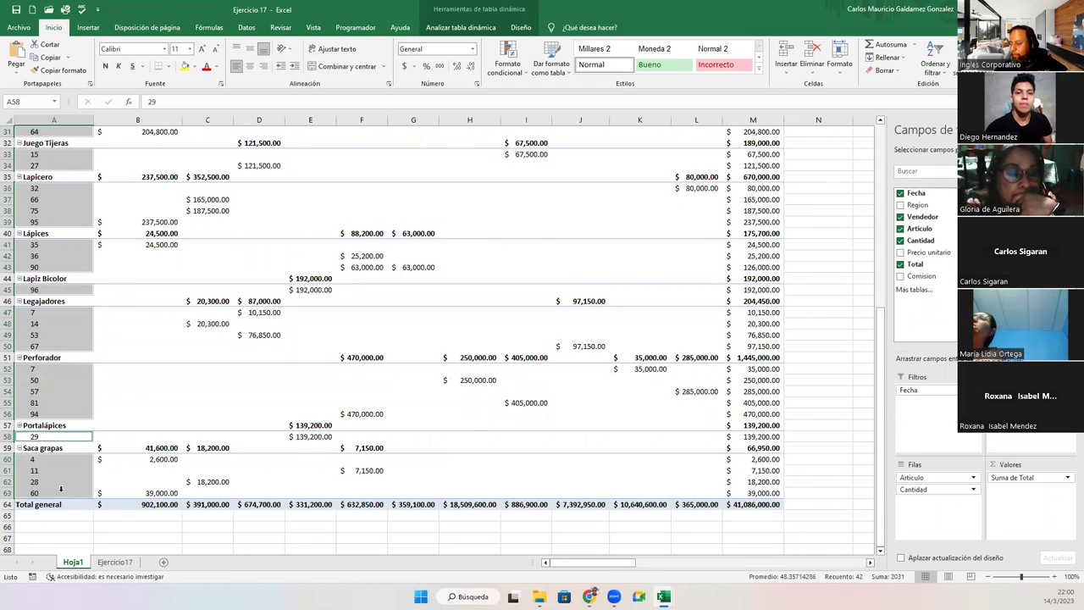
mouse_move(61, 493)
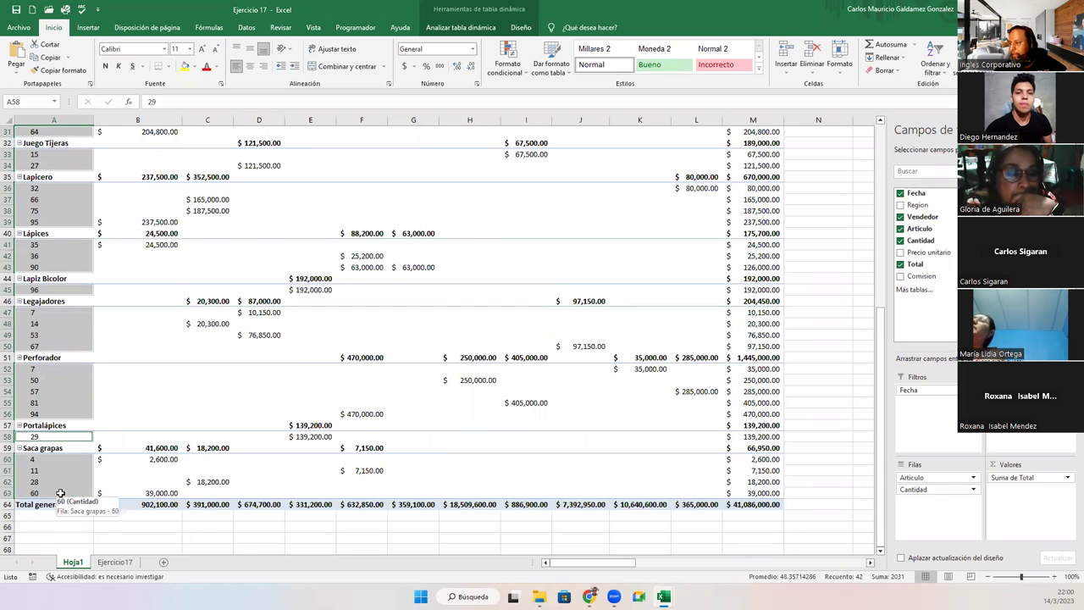
- Select the full Cantidad column on the Ejercicio17 data sheet, then clear it
left_click(115, 561)
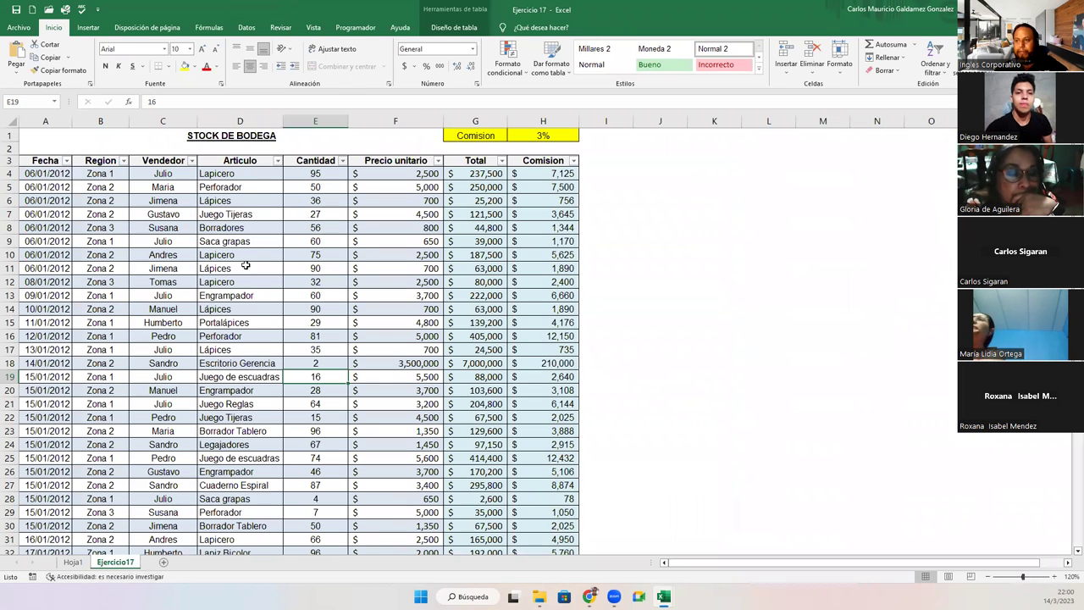
left_click(307, 174)
key("ctrl+shift+Down")
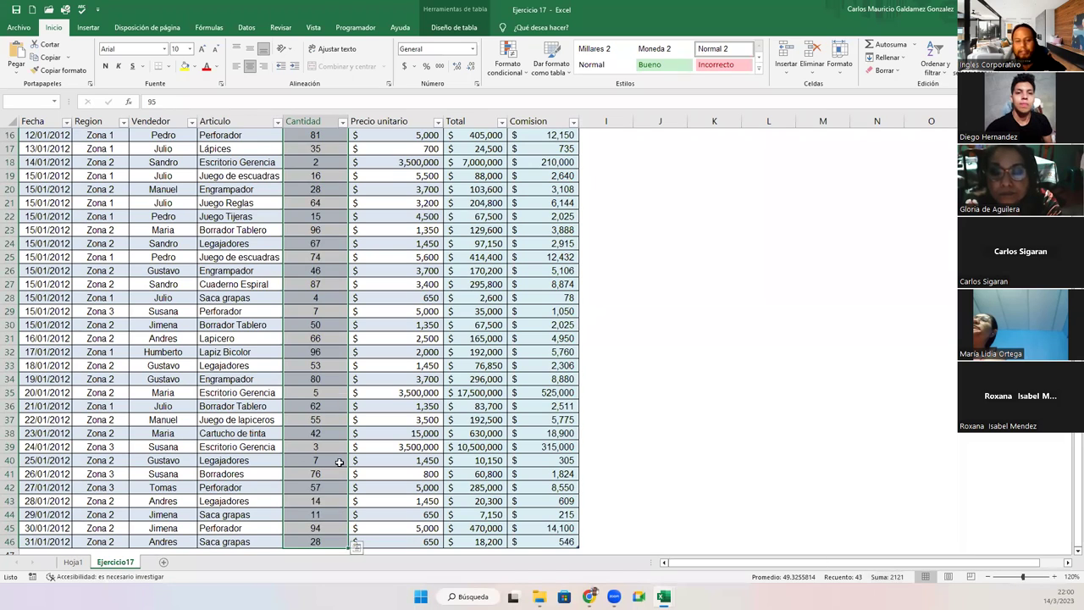
left_click(316, 460)
scroll(228, 475, "up", 5)
- On Hoja1, toggle the date checkboxes in the Fecha filter and accept
left_click(66, 563)
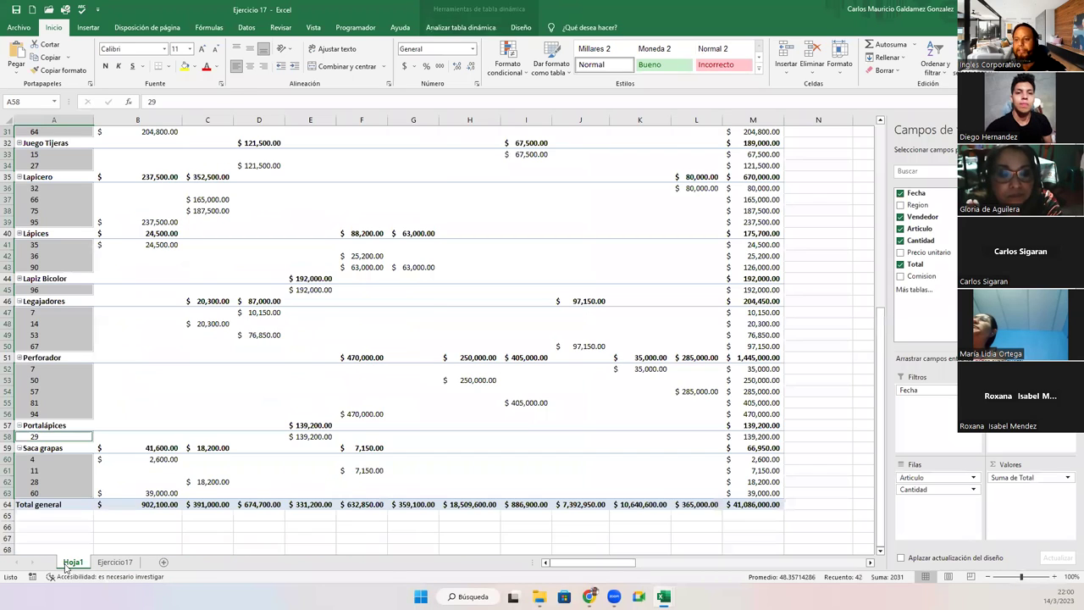
scroll(135, 351, "up", 5)
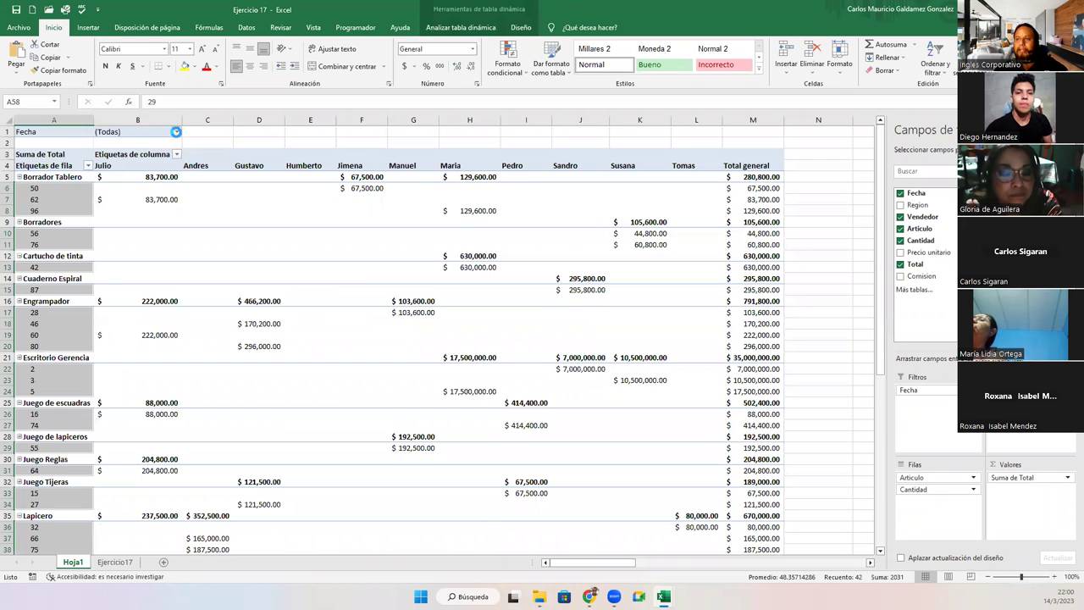
left_click(176, 132)
left_click(64, 157)
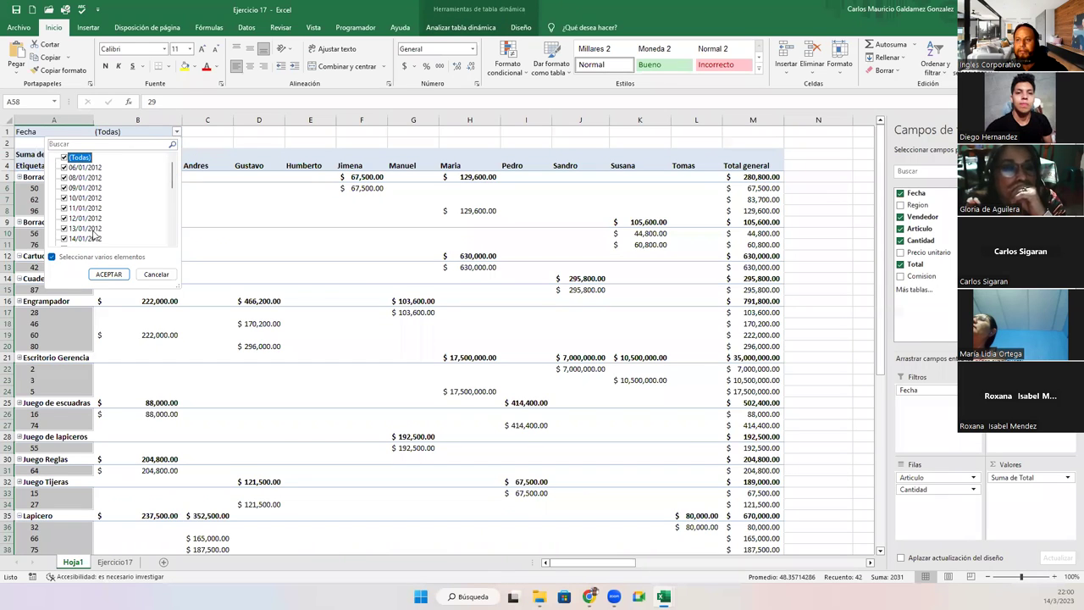
left_click(109, 275)
- Clear the quantity-row selection and review column A of the pivot
left_click(40, 190)
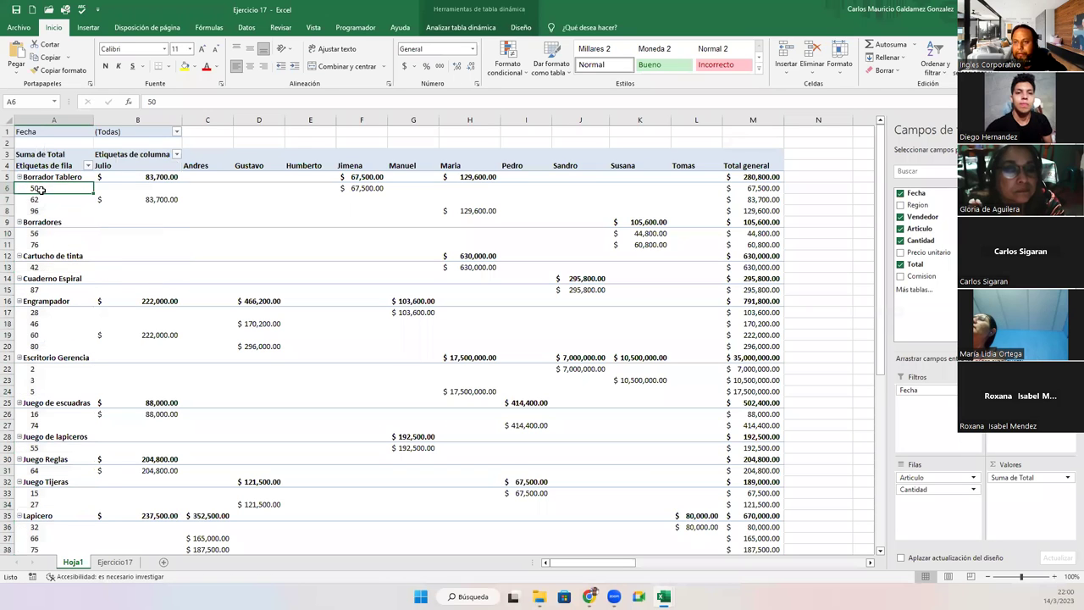
left_click(38, 121)
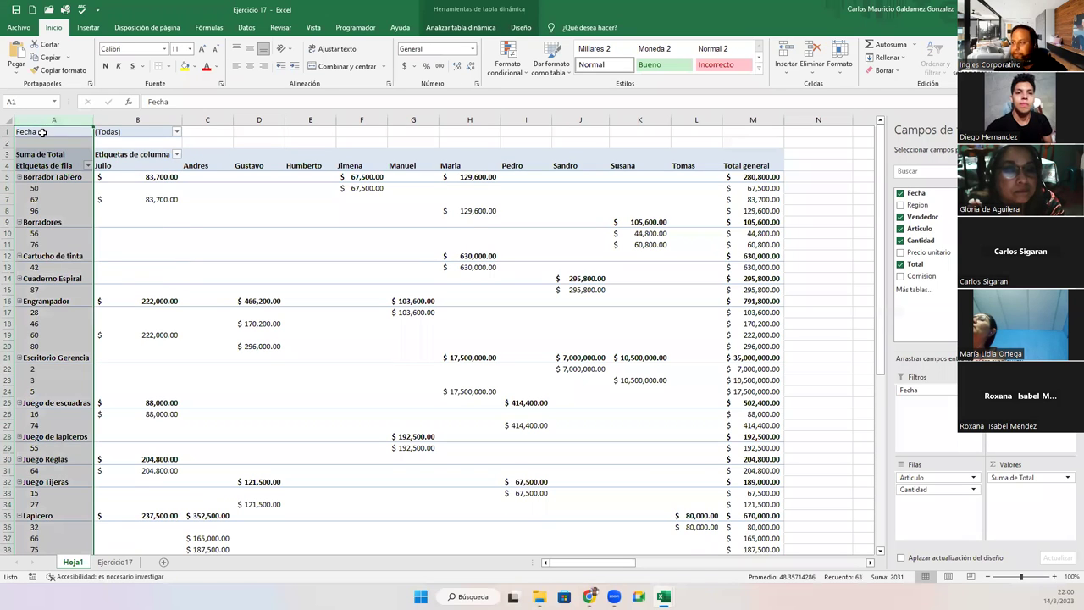
left_click(38, 347)
scroll(82, 371, "down", 10)
scroll(82, 368, "down", 3)
scroll(91, 382, "down", 1)
scroll(91, 382, "up", 14)
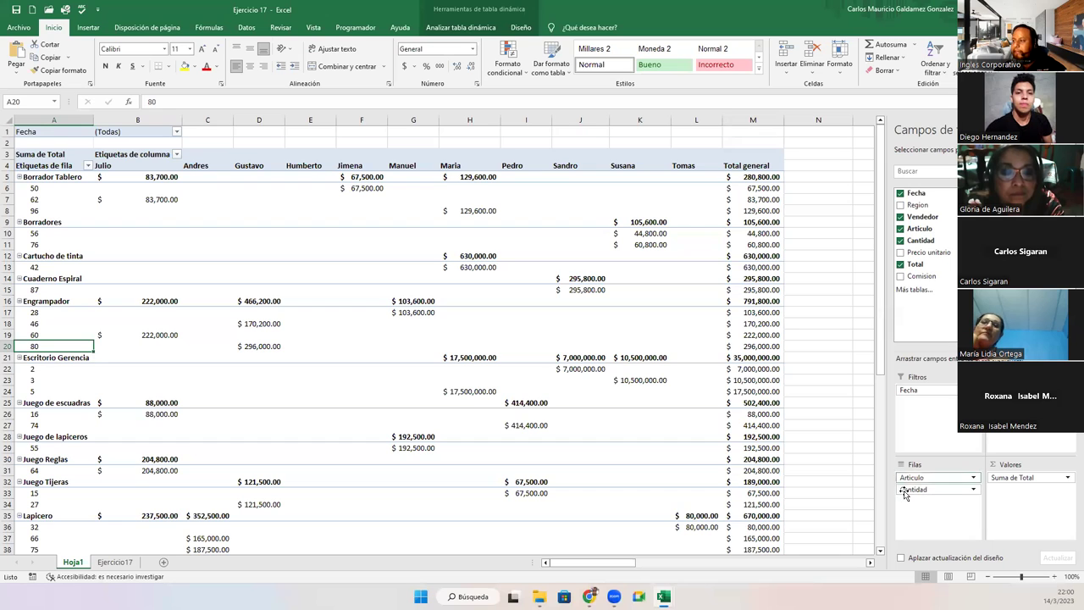
- Add Comision to values, remove Cantidad from rows, then drop Suma de Comision again
left_click_drag(926, 280, 1026, 501)
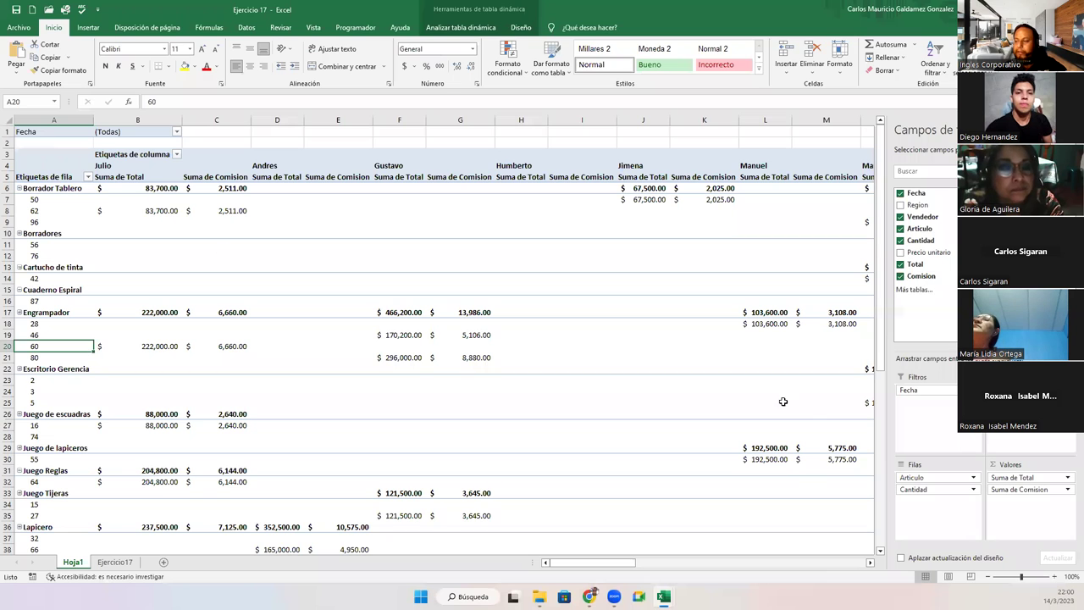
left_click_drag(924, 489, 939, 359)
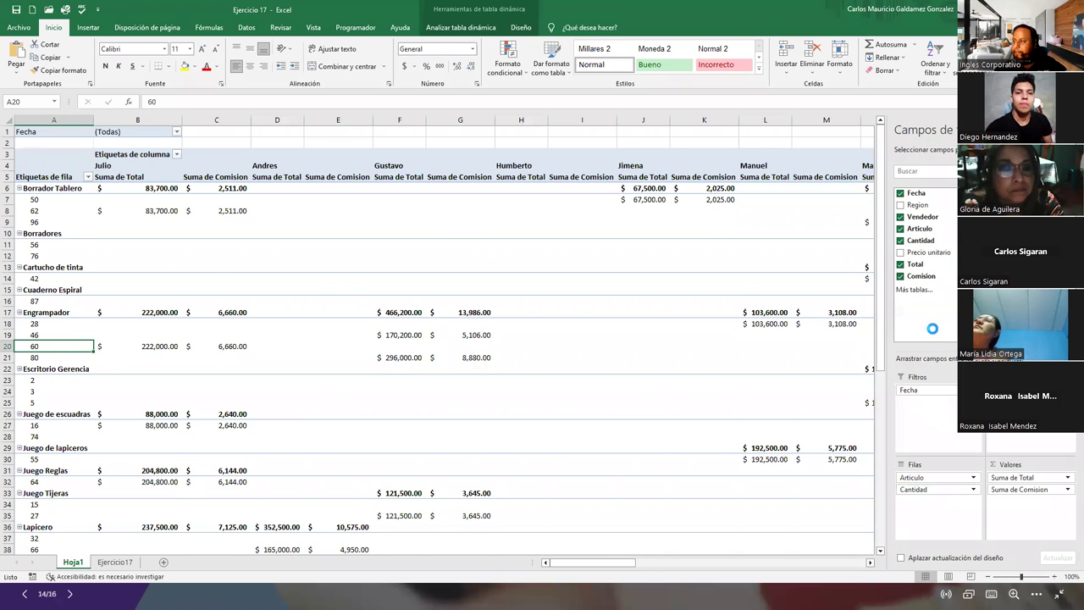
left_click(128, 176)
left_click(203, 179)
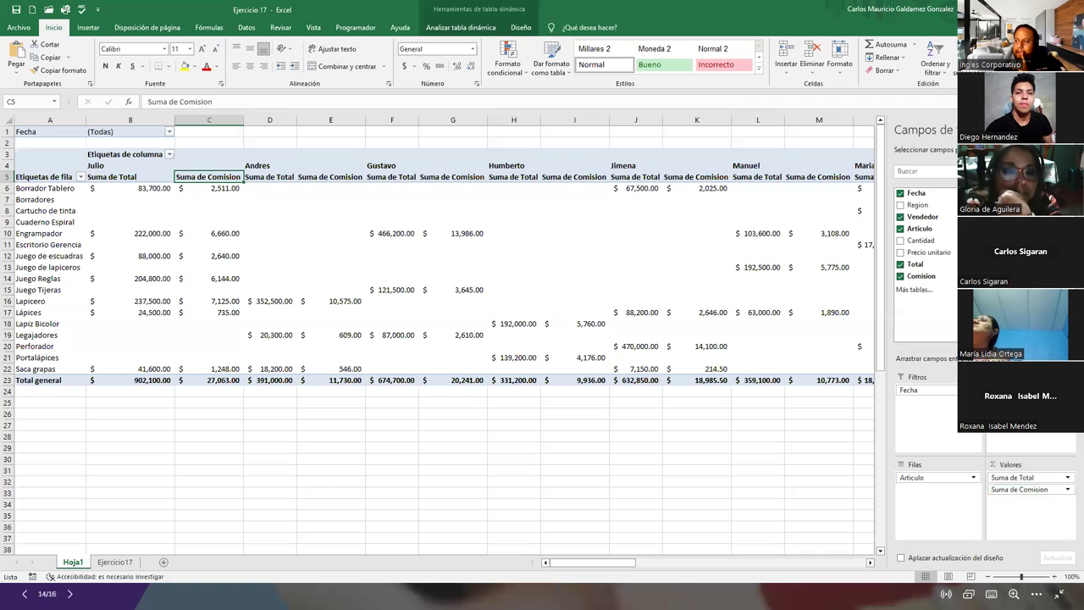
left_click_drag(1019, 493, 989, 465)
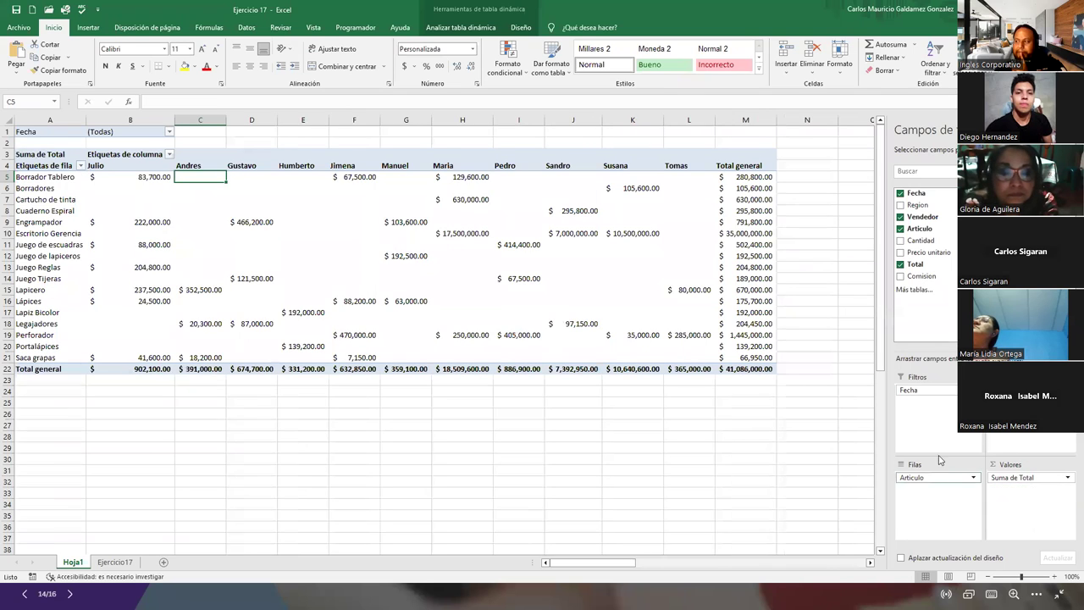
- Try vendors as rows, undo back to articles by vendors, and add Comision to values
mouse_move(1034, 390)
left_mouse_down()
mouse_move(913, 492)
mouse_move(983, 443)
left_mouse_up()
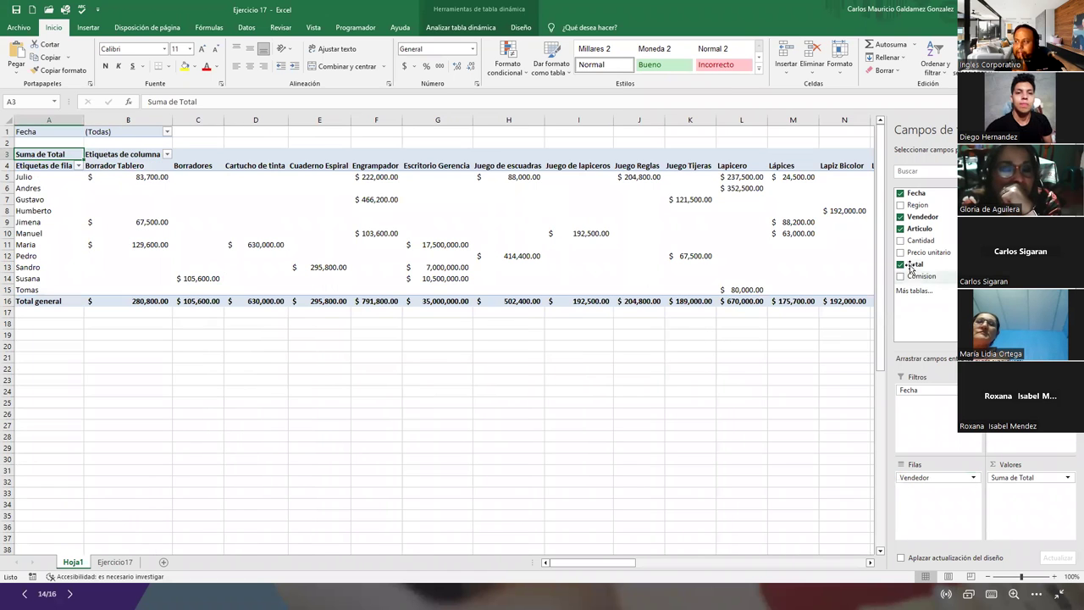
left_click_drag(919, 276, 1018, 505)
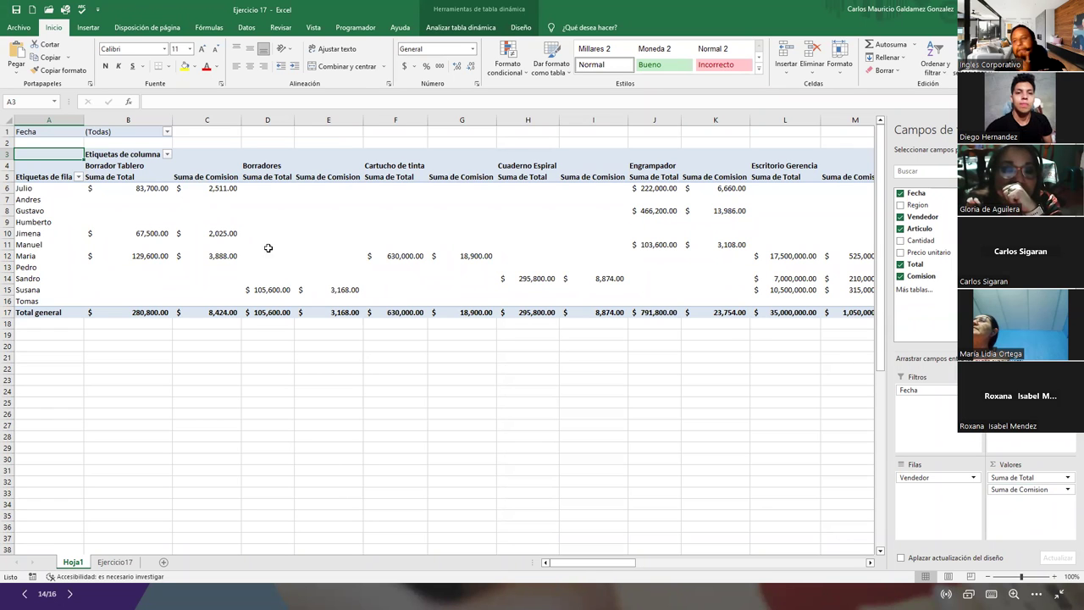
key("ctrl+z")
key("ctrl+z")
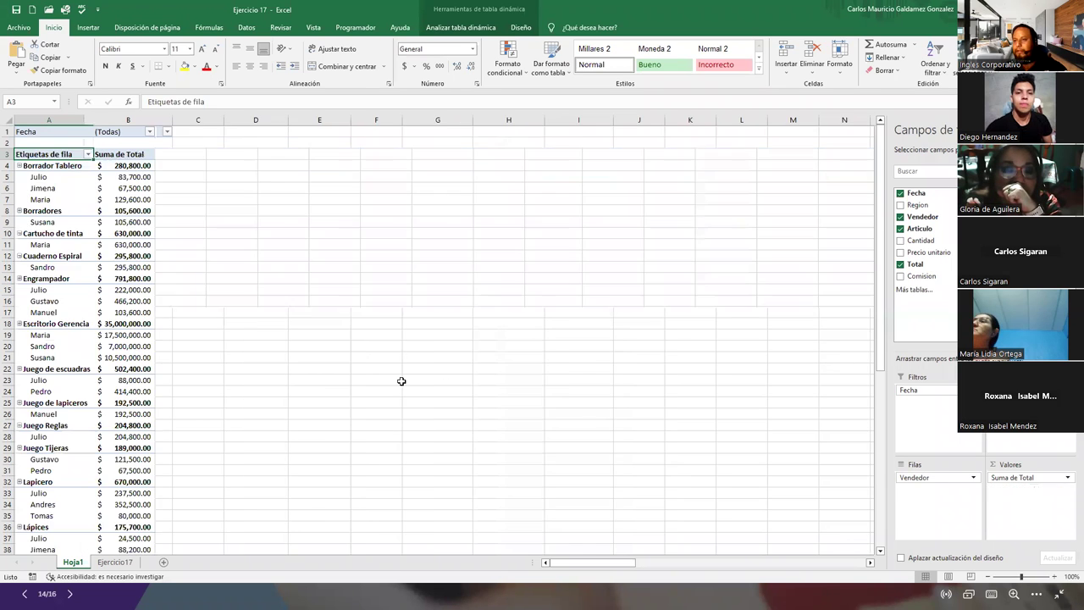
key("ctrl+z")
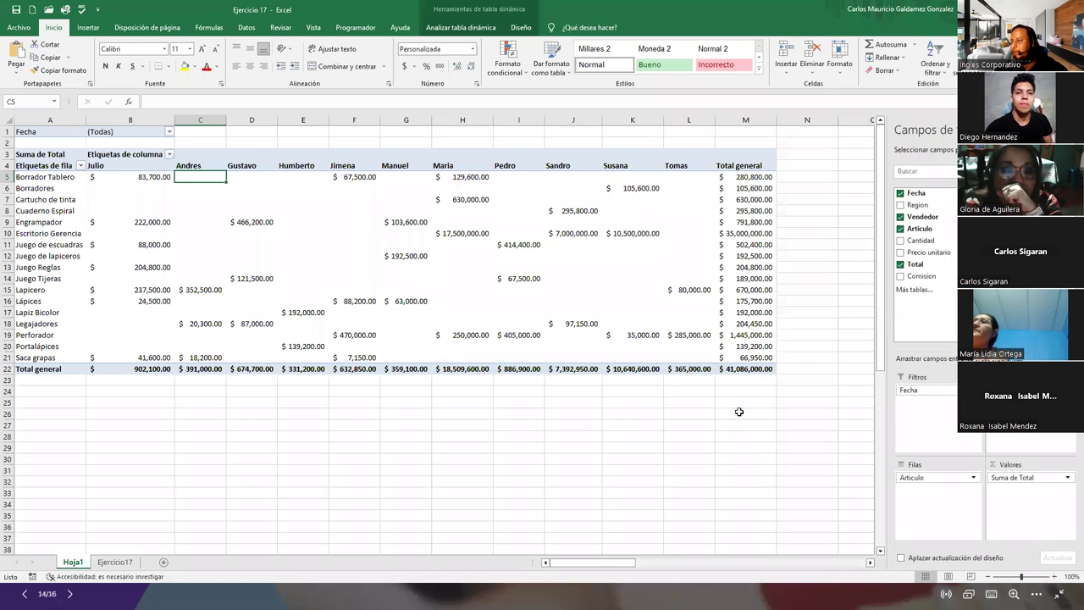
left_click_drag(921, 276, 1021, 521)
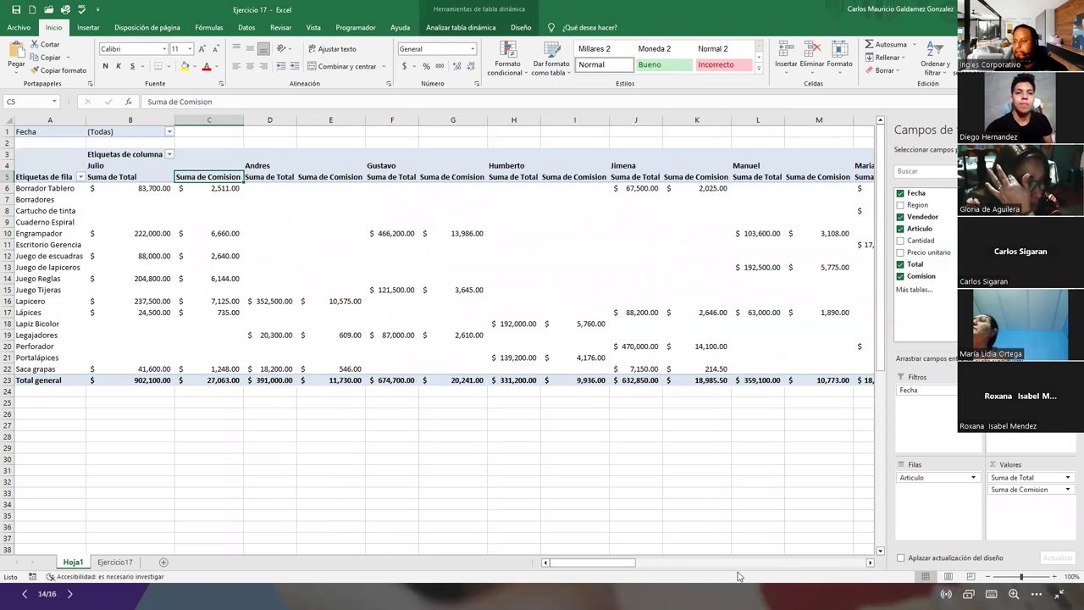
- Scroll right to check grand totals of $ 41,086,000.00 sales and $ 1,232,580.00 commission
left_click(870, 562)
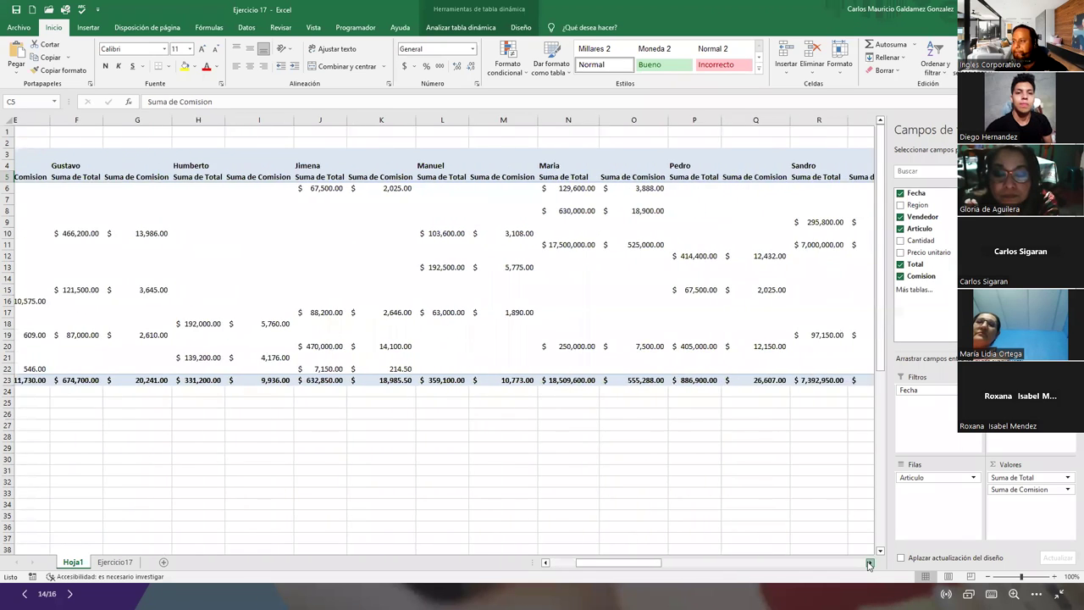
left_click(743, 564)
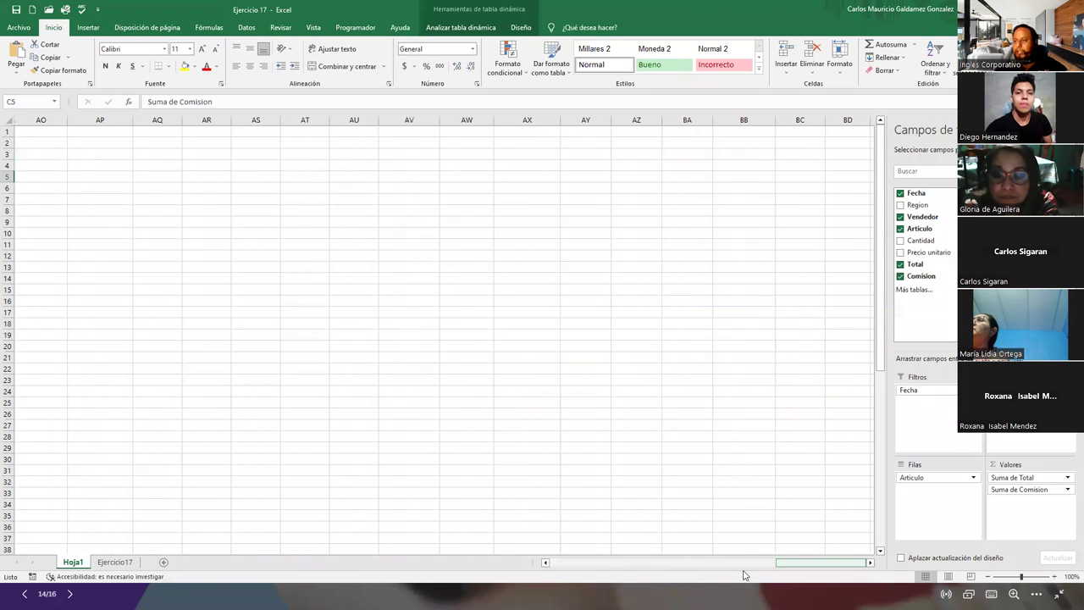
left_click_drag(565, 567, 679, 566)
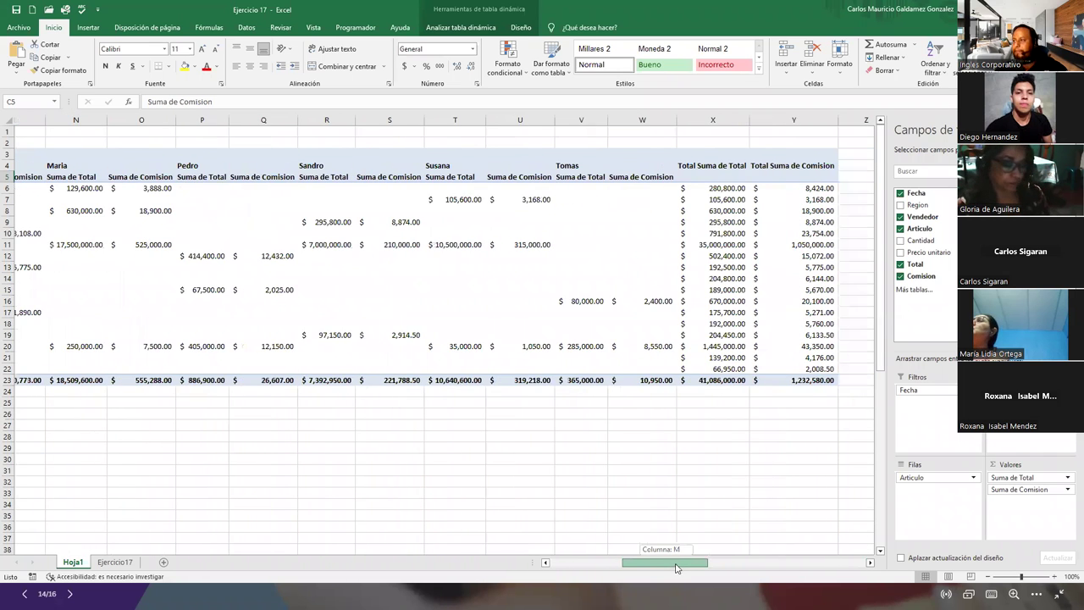
left_click_drag(663, 190, 678, 367)
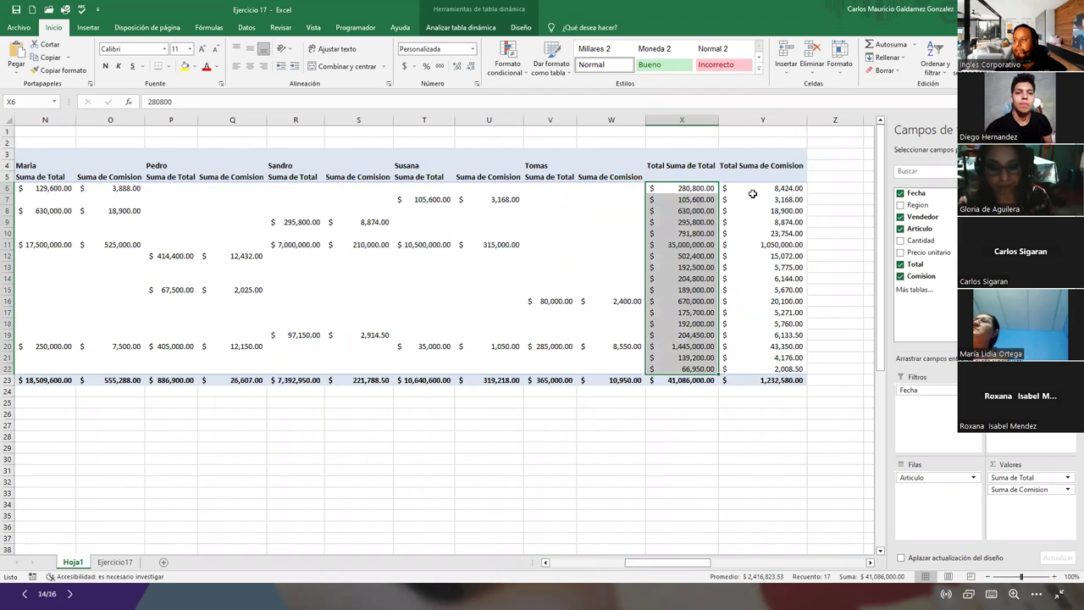
left_click_drag(752, 194, 752, 365)
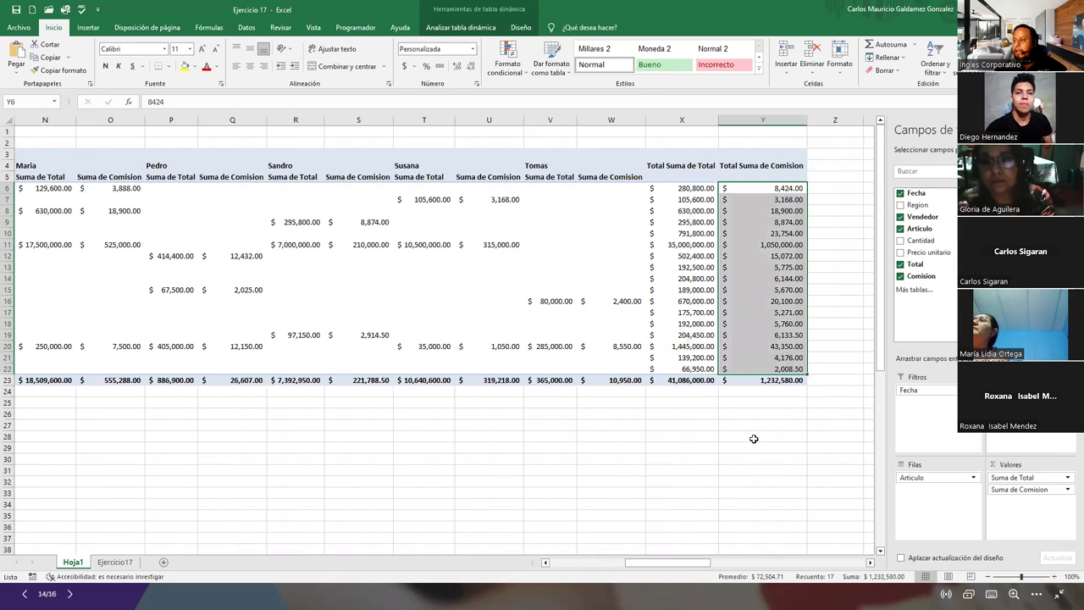
left_click(563, 566)
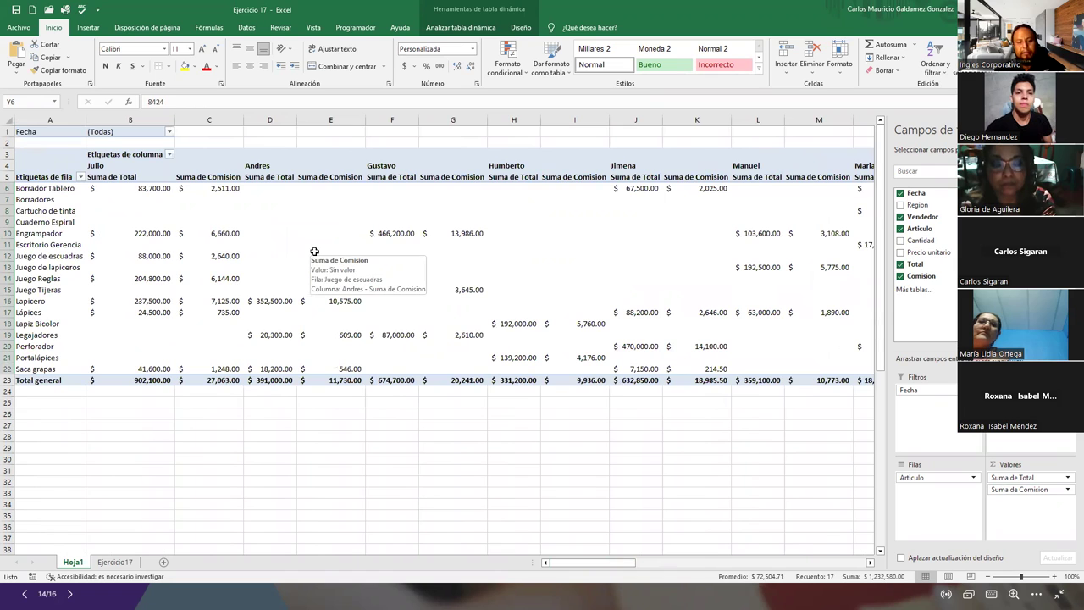
left_click(315, 254)
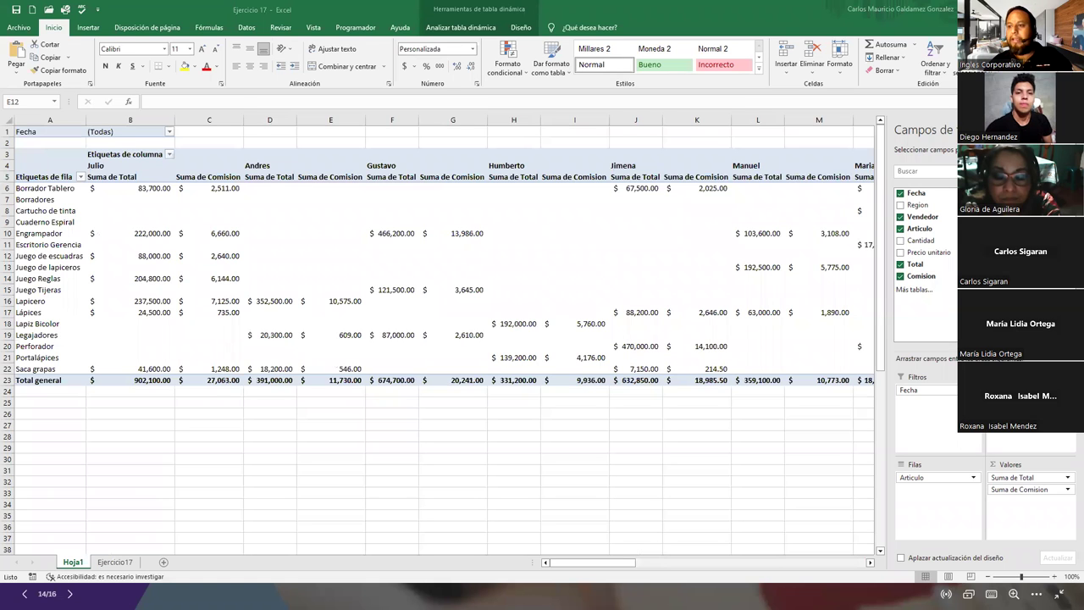
- Close Ejercicio 17 with Ctrl+W, answer the save prompt, and advance to DEMOSTRACION
left_click(102, 563)
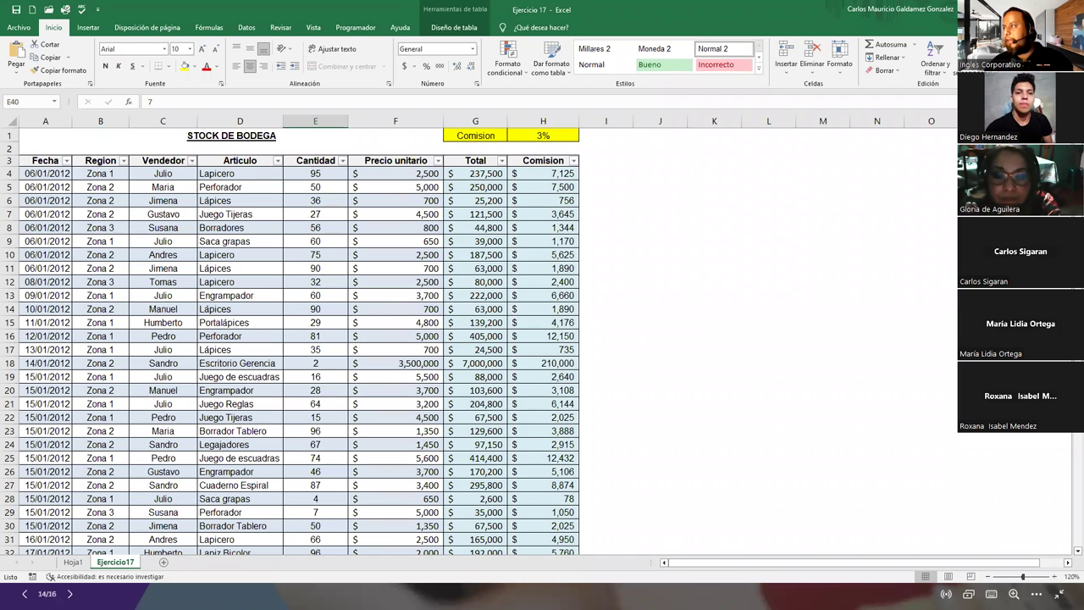
key("ctrl+w")
left_click(507, 322)
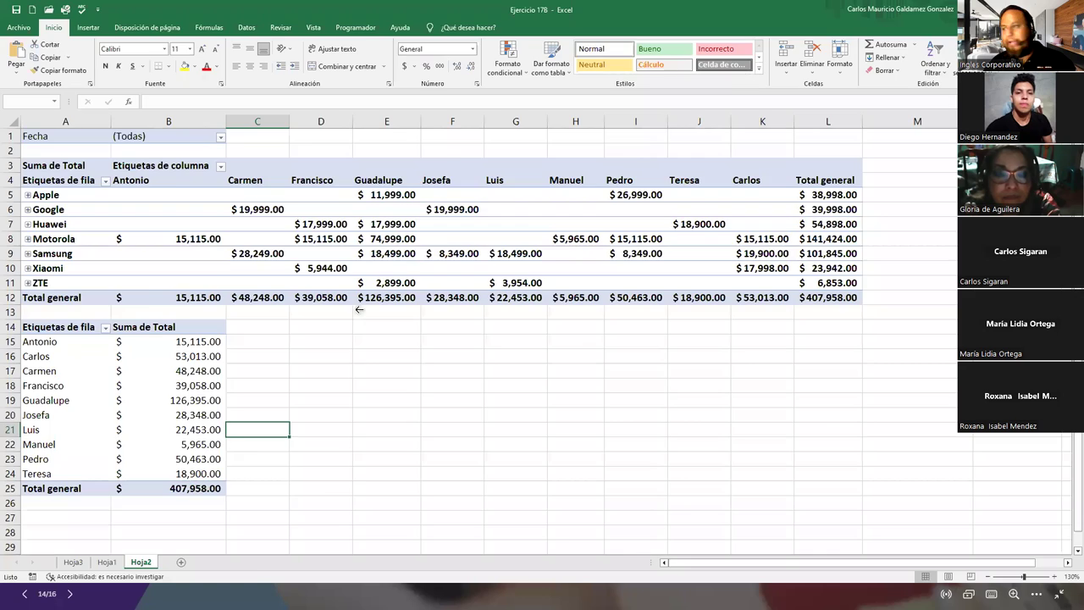
left_click(483, 368)
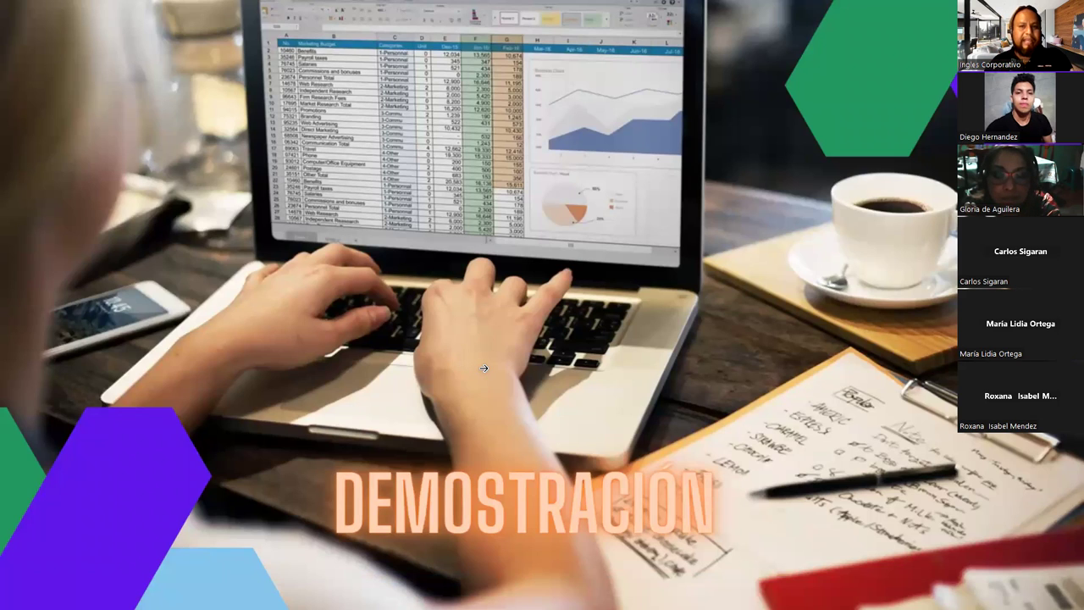